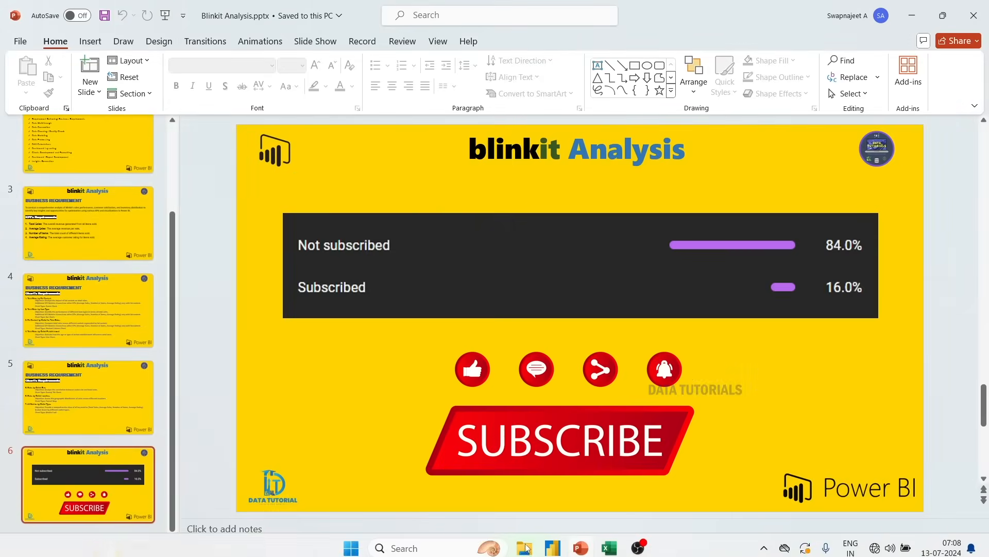
Switch from the presentation to the BlinkIT Grocery Data workbook in Excel.
{"action": "left_click", "coordinate": [609, 547]}
{"action": "left_click", "coordinate": [494, 304]}
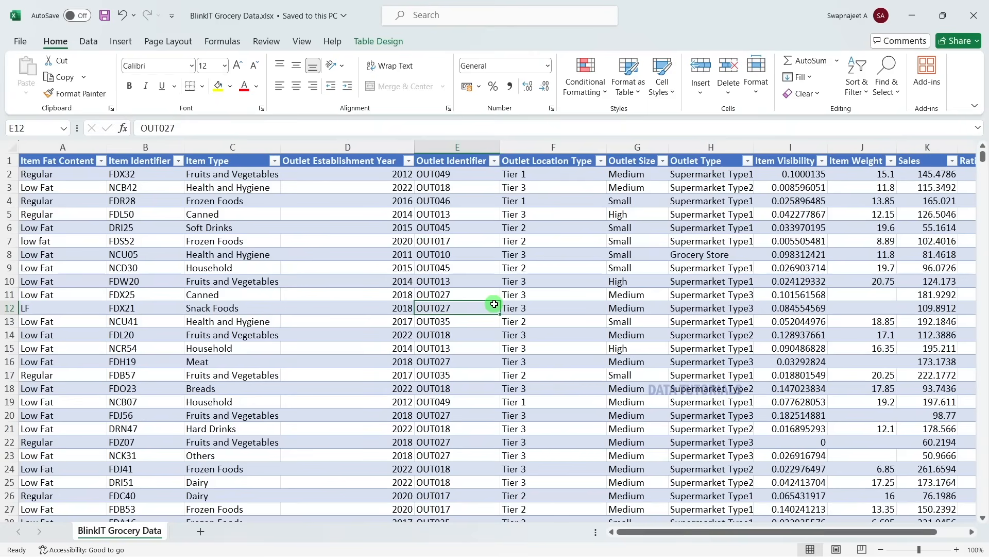
{"action": "left_click", "coordinate": [270, 386]}
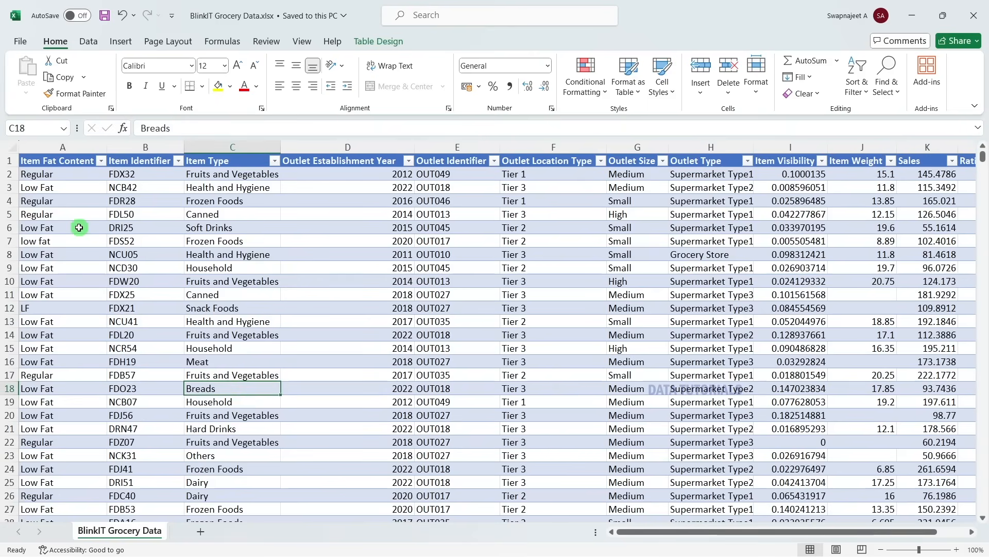
Check how many records and fields the grocery table has by selecting its first column and its header row.
{"action": "left_click", "coordinate": [76, 142]}
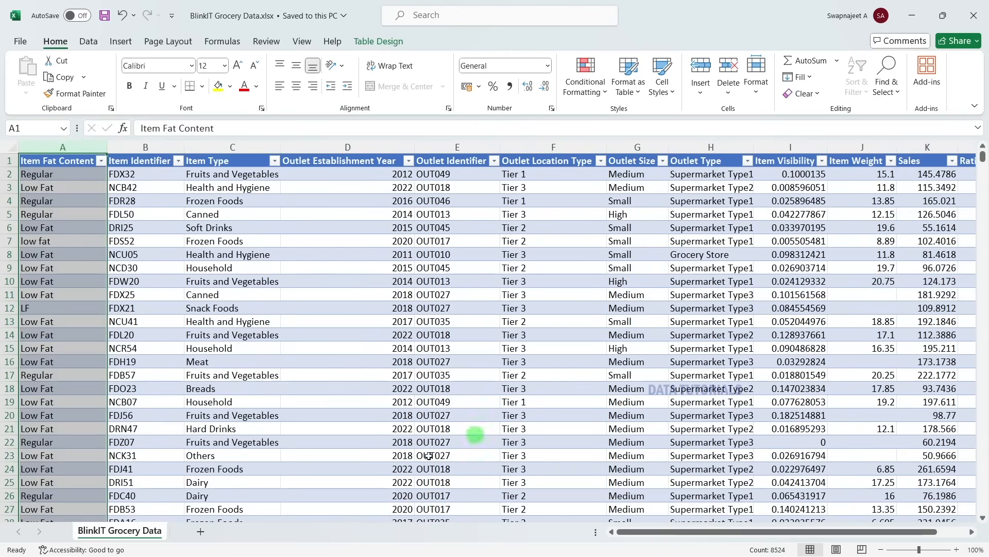
{"action": "left_click", "coordinate": [781, 534]}
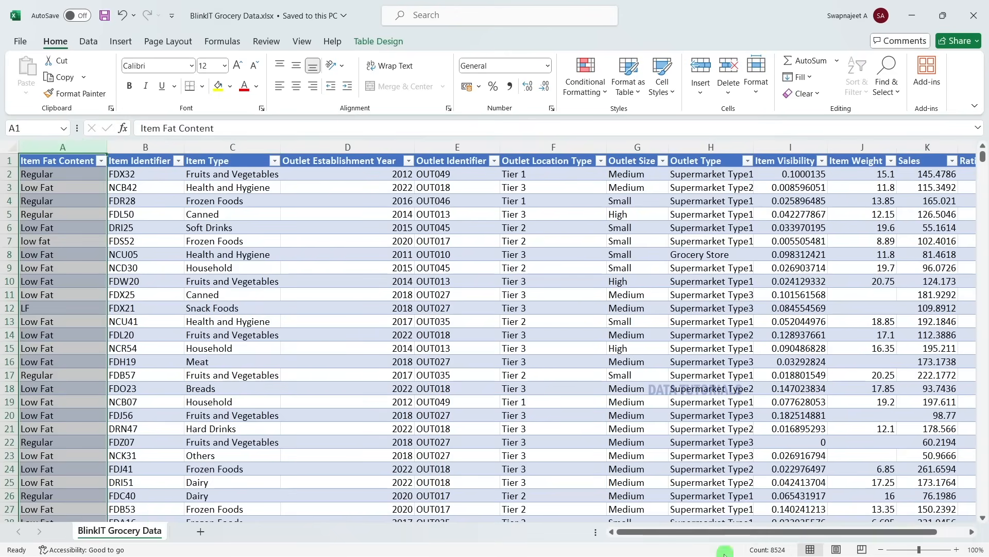
{"action": "left_click", "coordinate": [114, 322]}
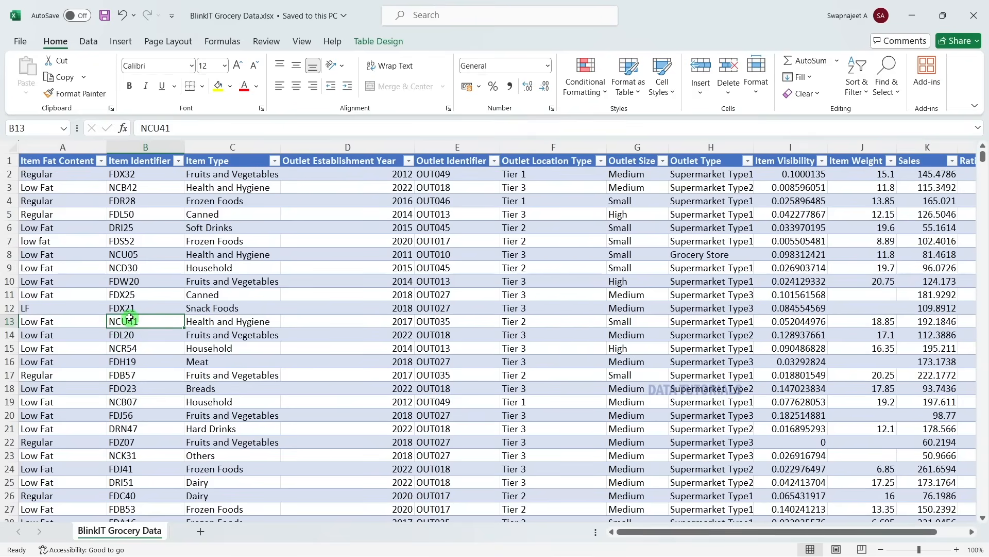
{"action": "left_click", "coordinate": [4, 160]}
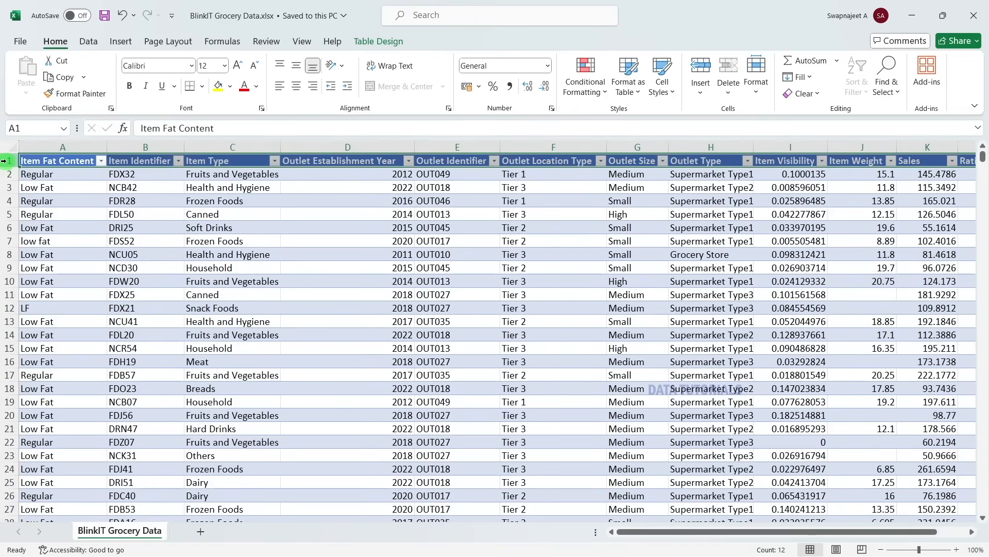
{"action": "mouse_move", "coordinate": [800, 552]}
{"action": "left_click", "coordinate": [711, 388]}
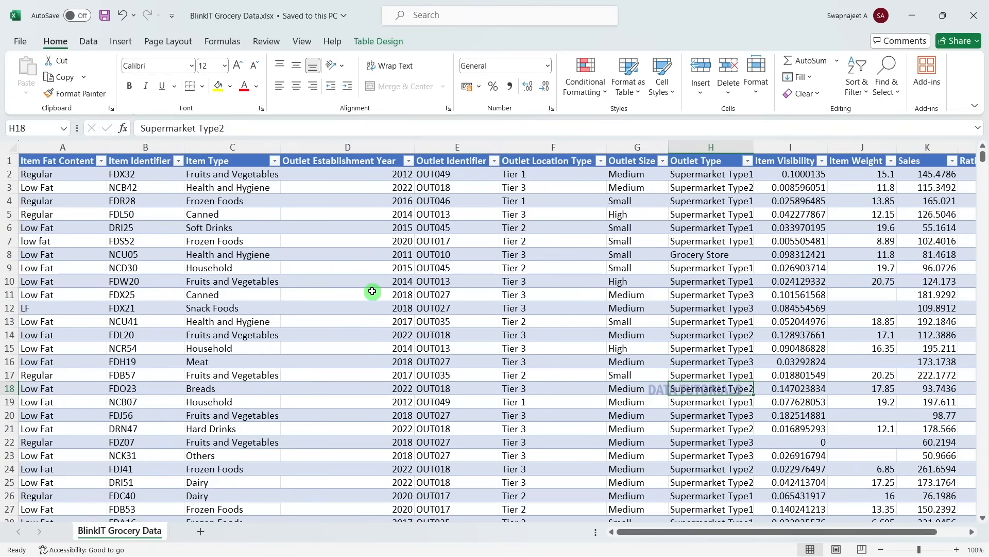
Examine the Item Fat Content column and the categories it uses for the grocery items.
{"action": "left_click", "coordinate": [82, 201]}
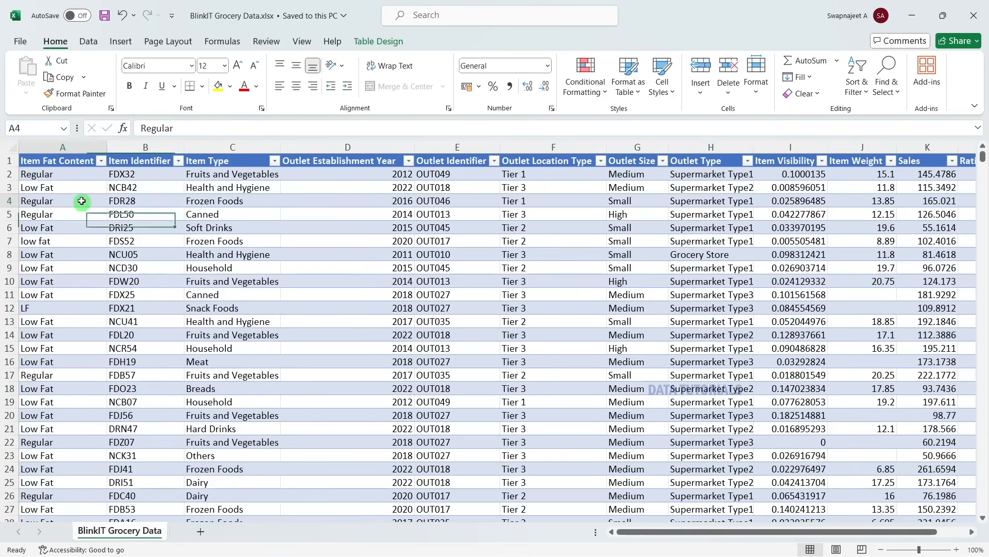
{"action": "left_click", "coordinate": [53, 161]}
{"action": "left_click", "coordinate": [145, 204]}
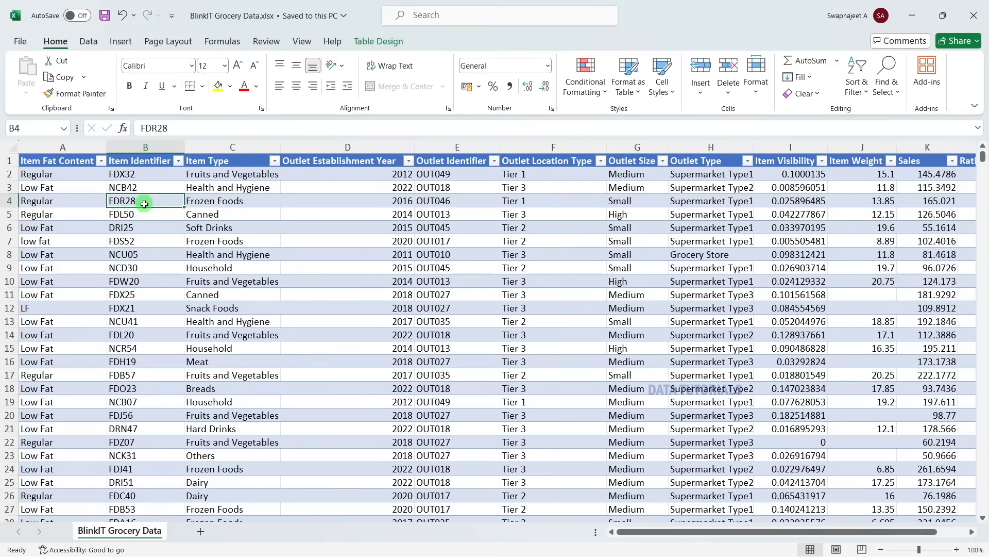
{"action": "left_click", "coordinate": [97, 206]}
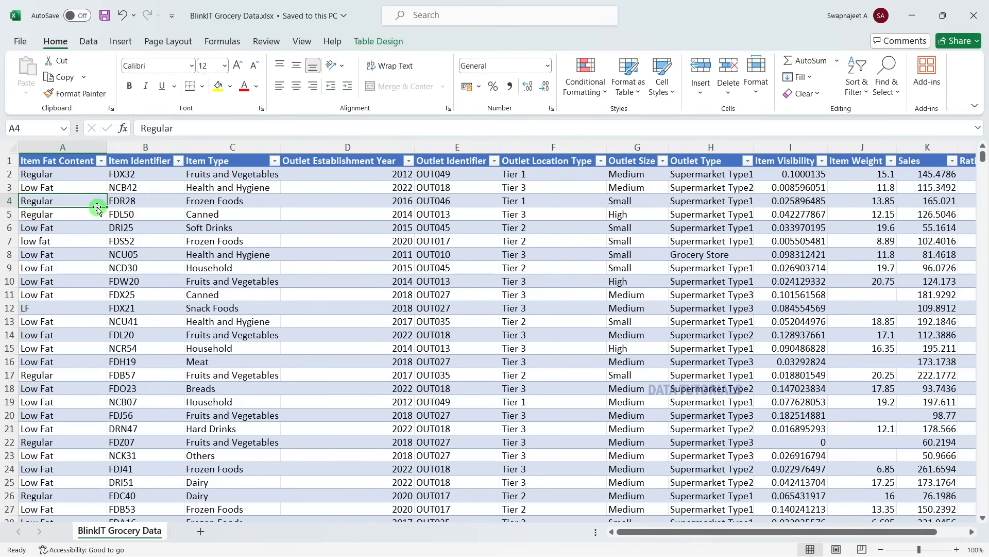
{"action": "left_click", "coordinate": [69, 156]}
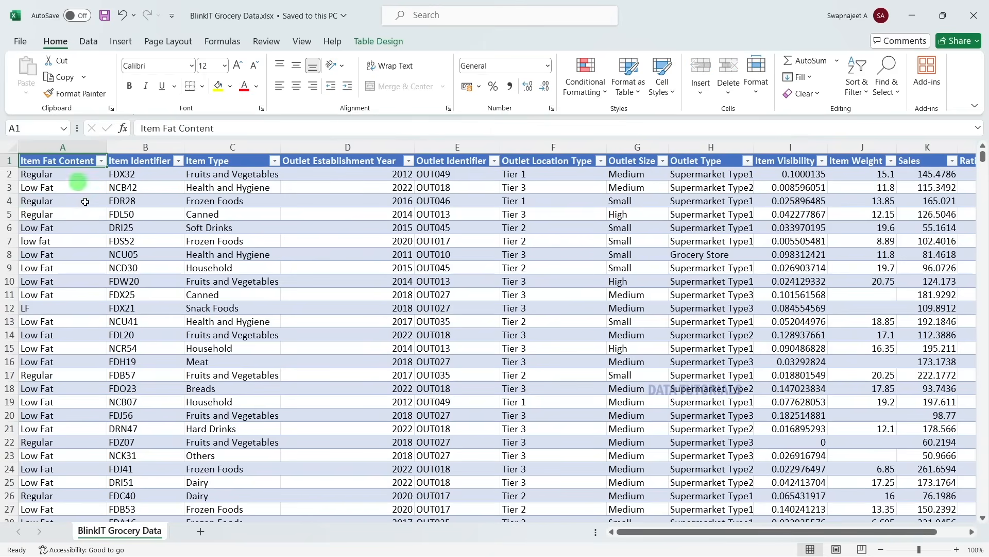
{"action": "left_click", "coordinate": [112, 225]}
Examine the Item Identifier and Item Type columns, comparing item codes with their product categories.
{"action": "left_click", "coordinate": [138, 161]}
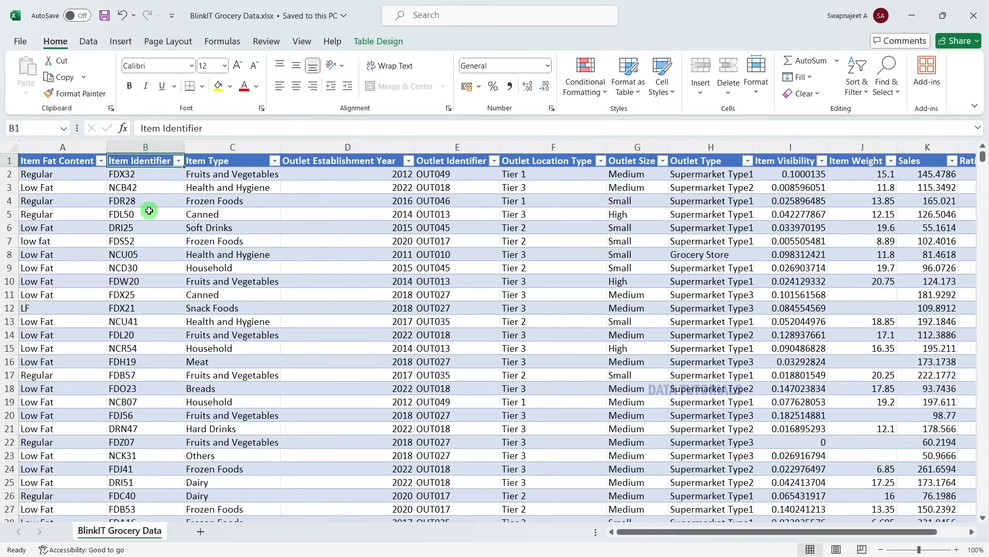
{"action": "left_click", "coordinate": [199, 157]}
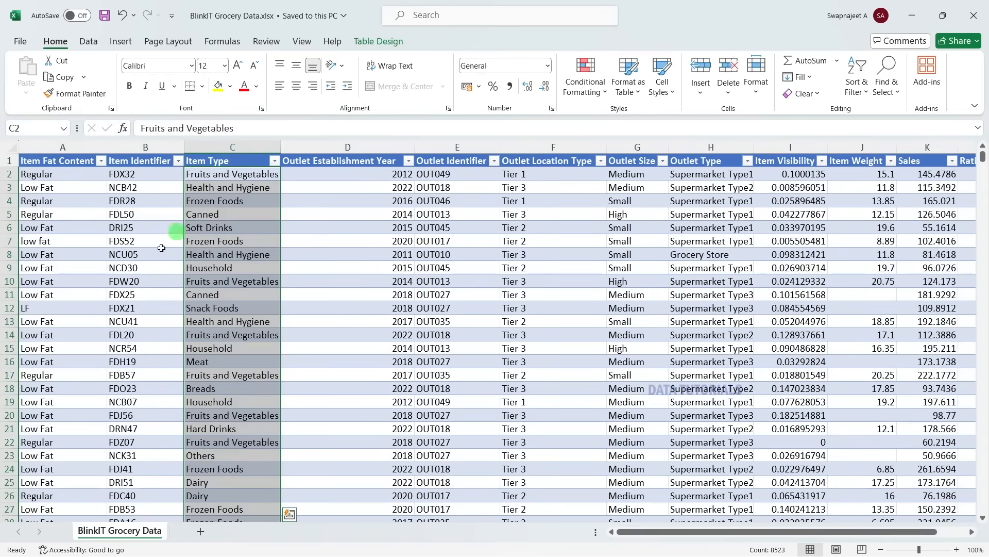
{"action": "left_click", "coordinate": [133, 269]}
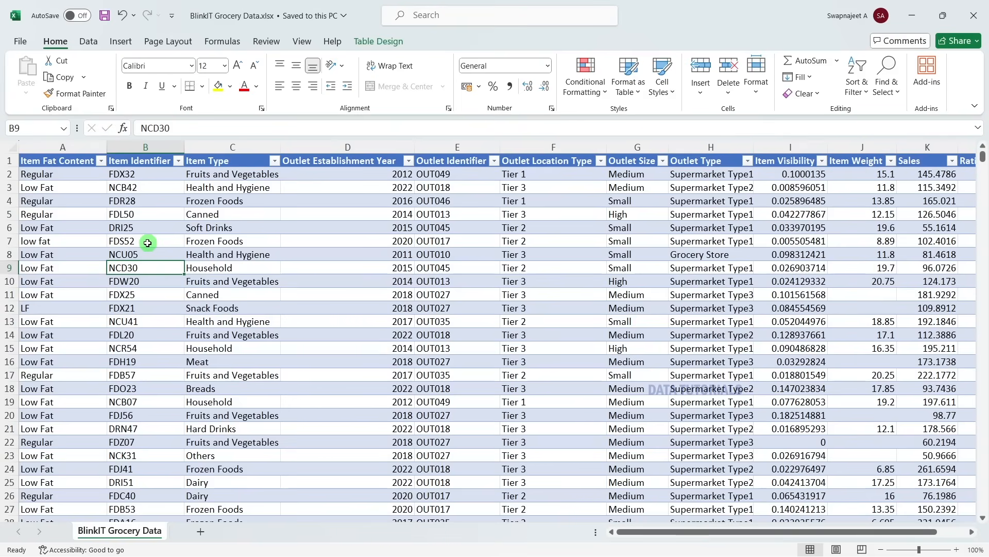
{"action": "left_click", "coordinate": [199, 175]}
{"action": "left_click", "coordinate": [135, 172]}
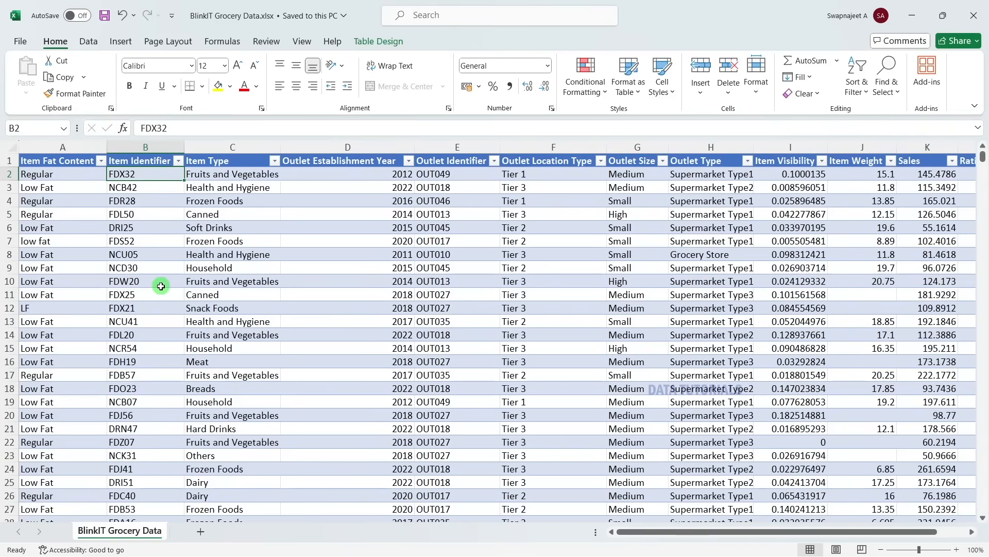
{"action": "left_click", "coordinate": [247, 202]}
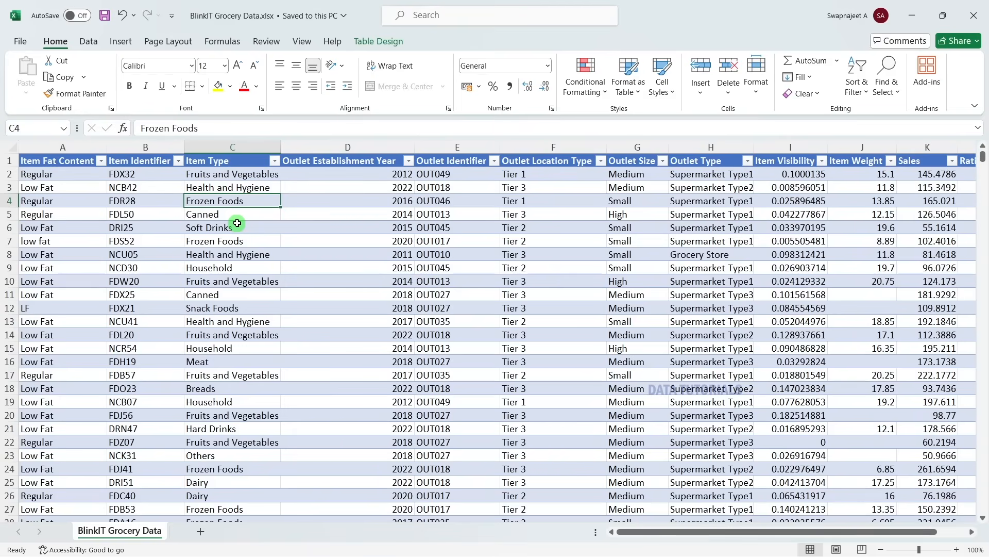
{"action": "scroll", "coordinate": [237, 222], "scroll_direction": "down", "scroll_amount": 3}
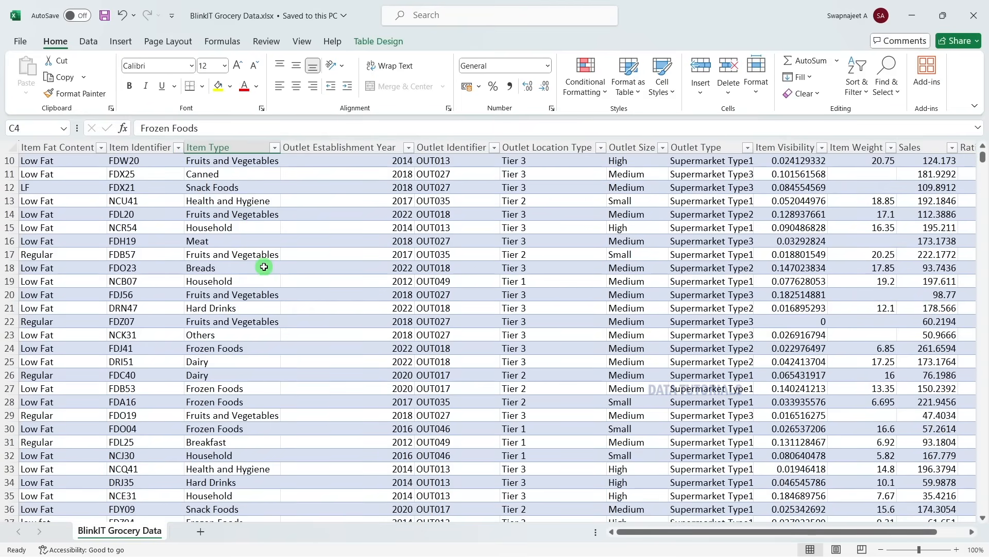
{"action": "scroll", "coordinate": [264, 267], "scroll_direction": "up", "scroll_amount": 3}
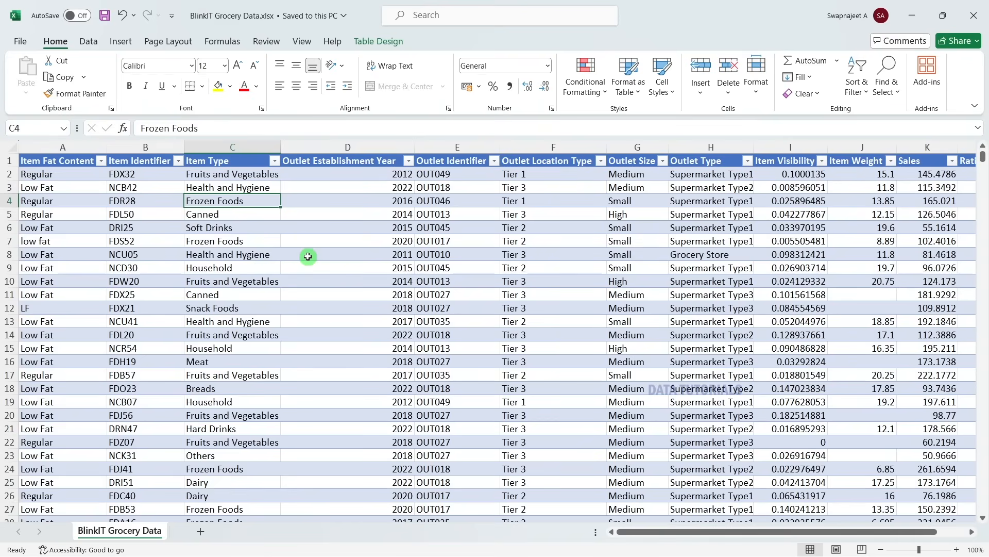
Review the Outlet Establishment Year, Outlet Identifier and Outlet Location Type columns of the grocery table.
{"action": "left_click", "coordinate": [326, 241]}
{"action": "left_click", "coordinate": [347, 149]}
{"action": "left_click", "coordinate": [327, 226]}
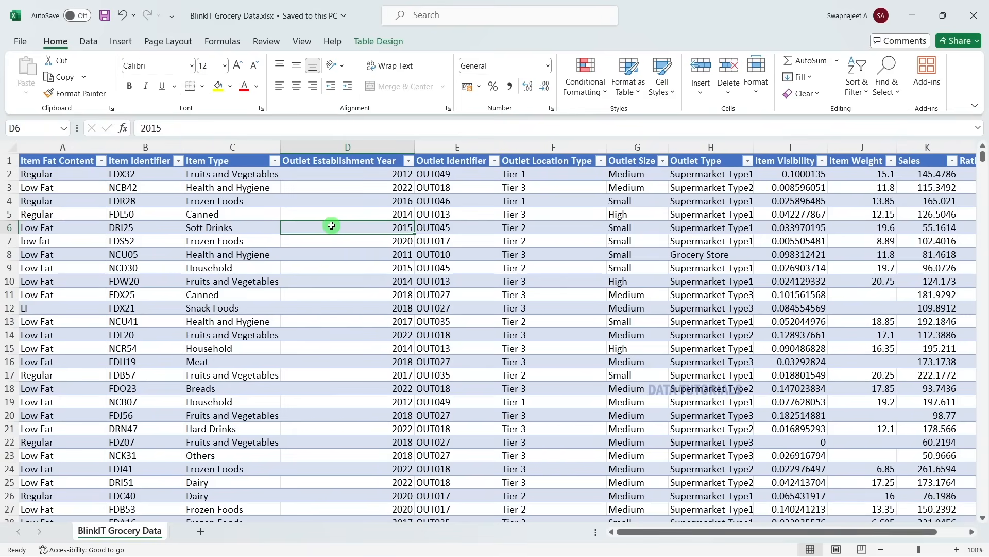
{"action": "left_click", "coordinate": [459, 219]}
{"action": "left_click", "coordinate": [376, 186]}
{"action": "left_click", "coordinate": [428, 174]}
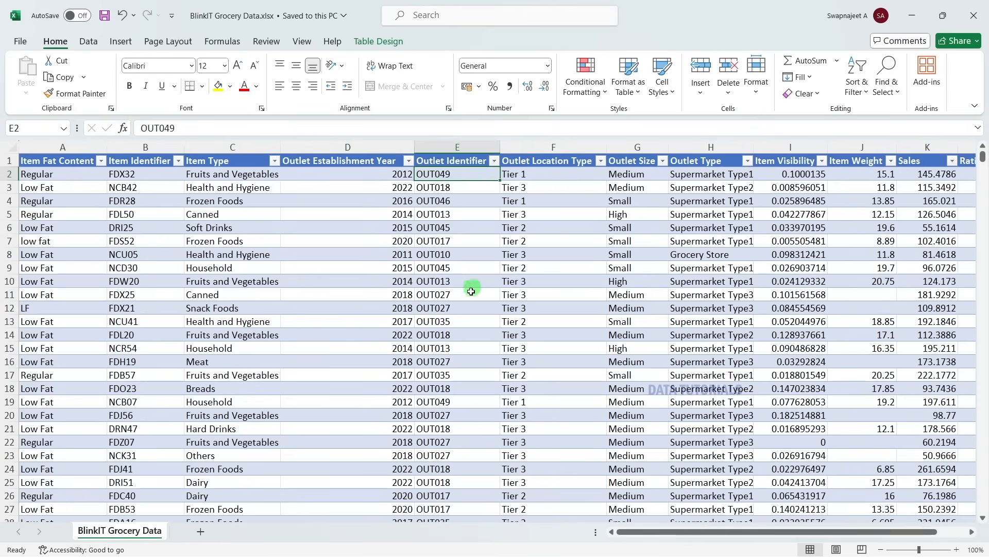
{"action": "left_click", "coordinate": [541, 202]}
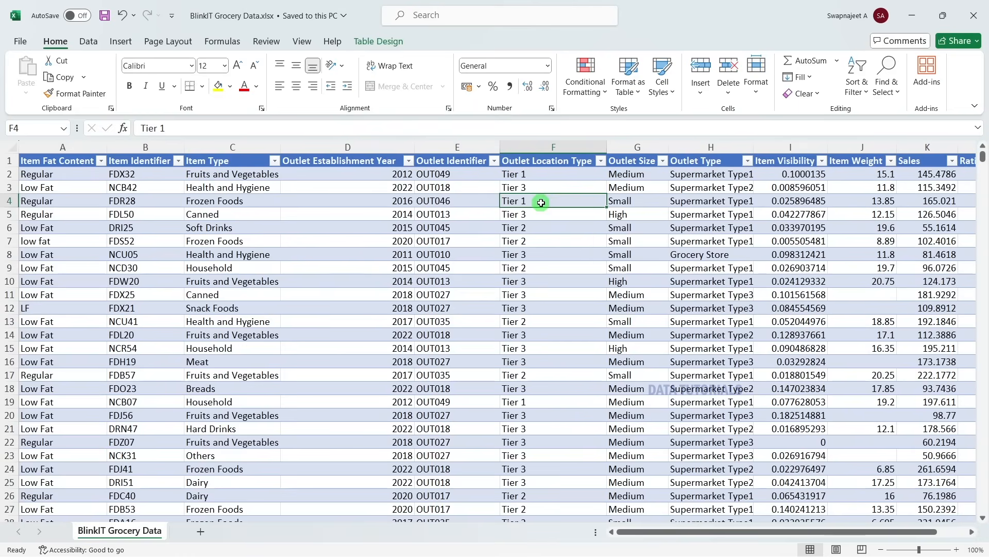
Examine the Outlet Size and Outlet Type columns, including the Grocery Store row and its location tier.
{"action": "left_click_drag", "start_coordinate": [673, 532], "coordinate": [706, 540]}
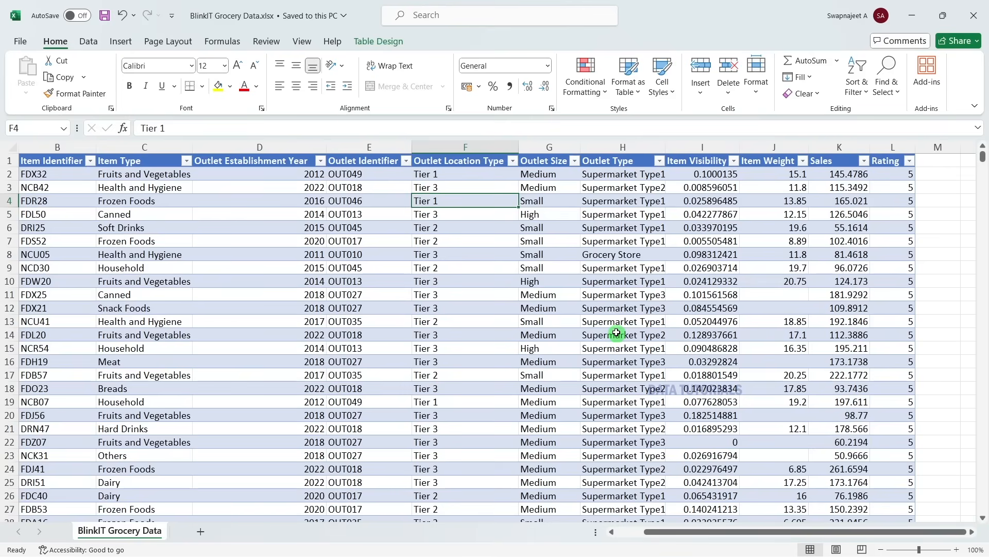
{"action": "left_click", "coordinate": [545, 244]}
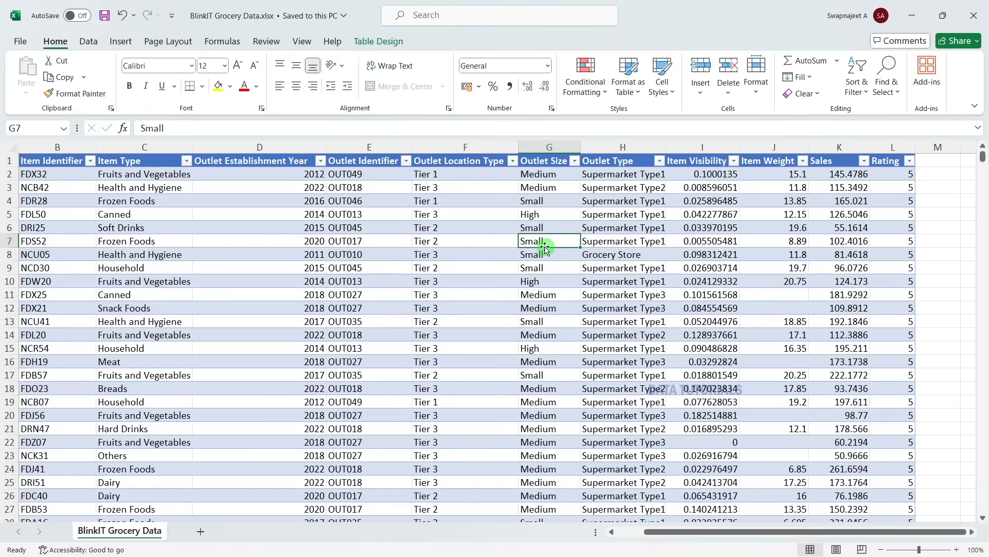
{"action": "left_click", "coordinate": [640, 203]}
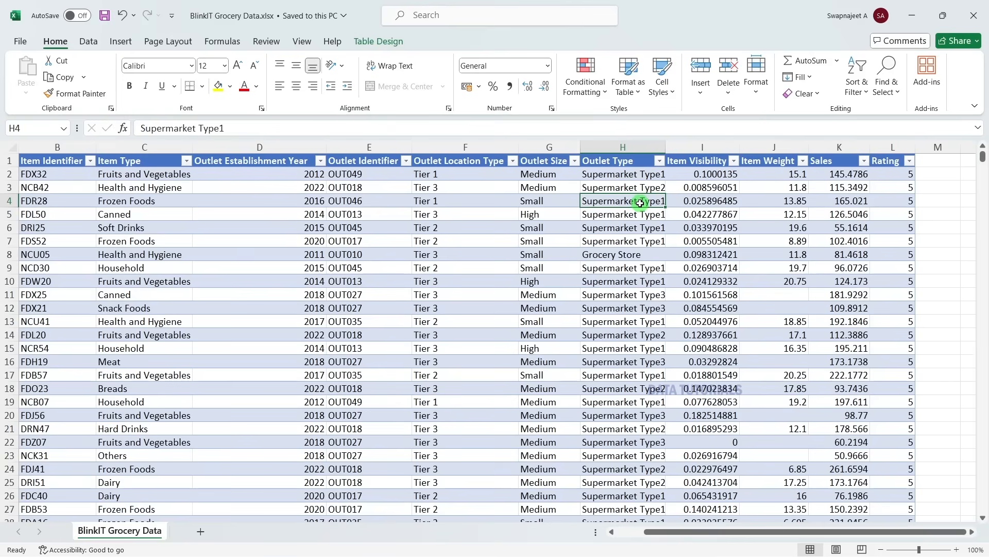
{"action": "left_click", "coordinate": [638, 256]}
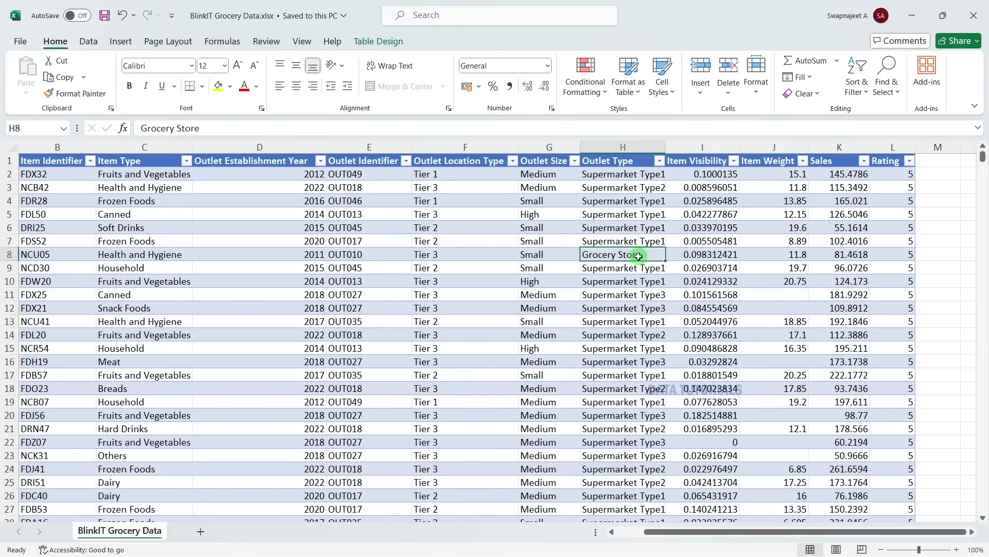
{"action": "left_click", "coordinate": [435, 259]}
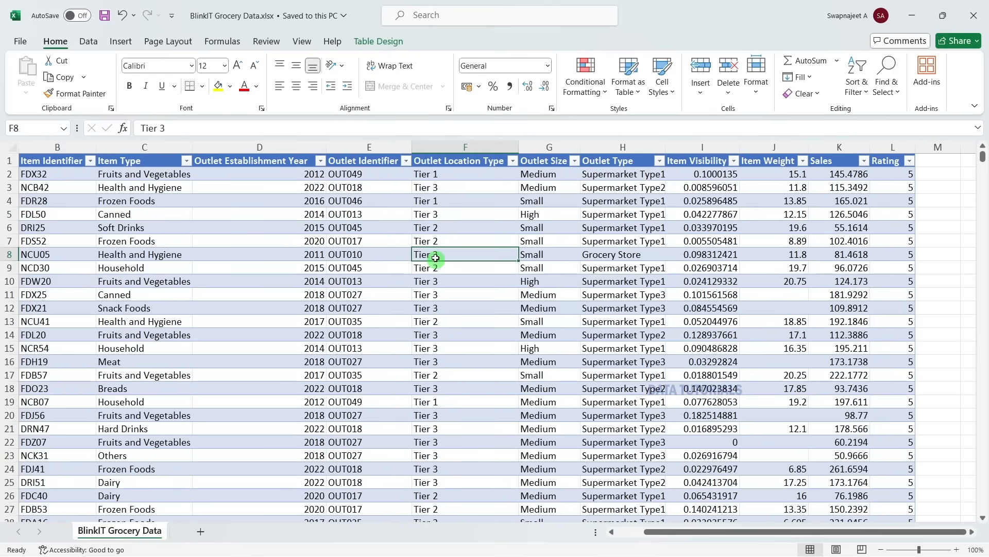
Widen the Outlet Type column slightly and review its Grocery Store and Supermarket entries.
{"action": "left_click_drag", "start_coordinate": [666, 147], "coordinate": [684, 147]}
{"action": "left_click", "coordinate": [647, 258]}
{"action": "left_click", "coordinate": [646, 310]}
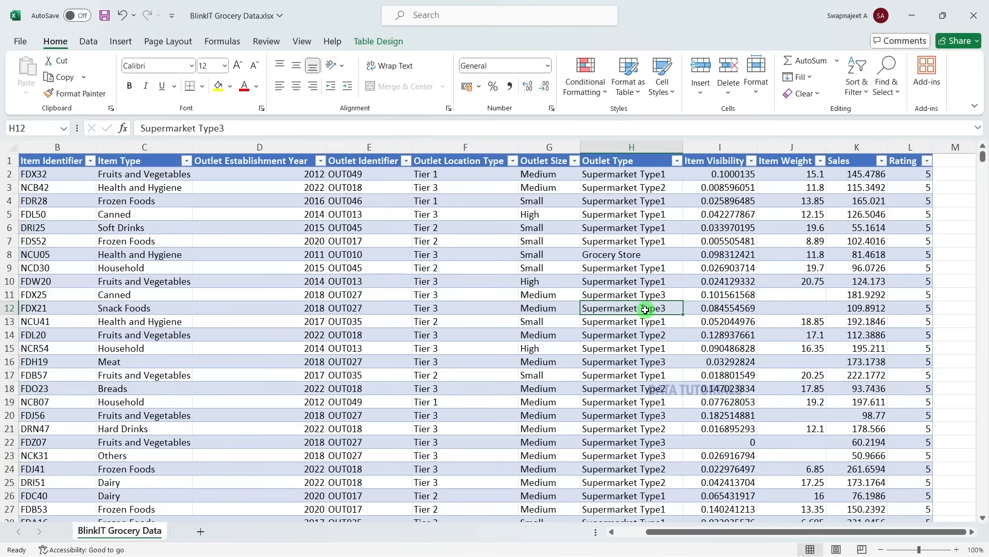
{"action": "left_click", "coordinate": [638, 254]}
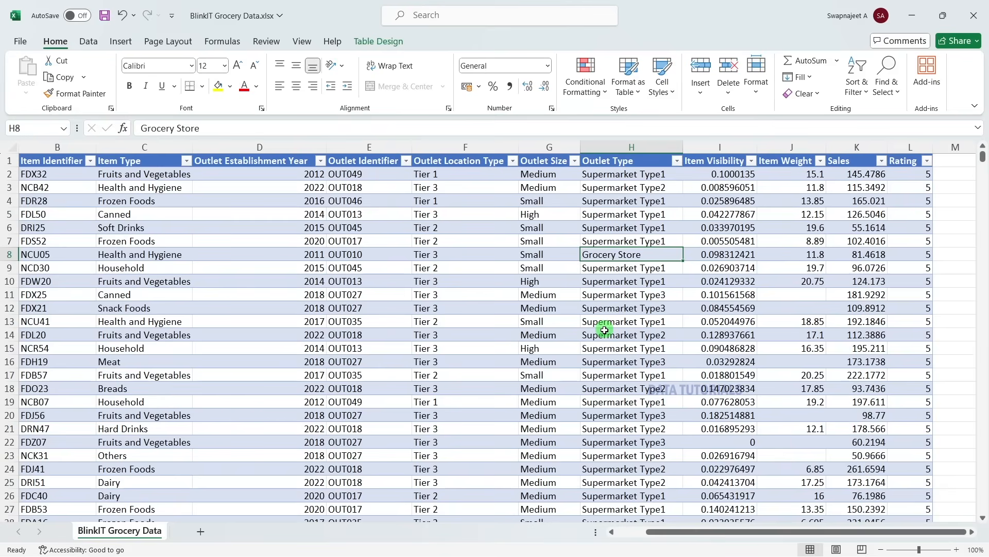
{"action": "left_click", "coordinate": [620, 292]}
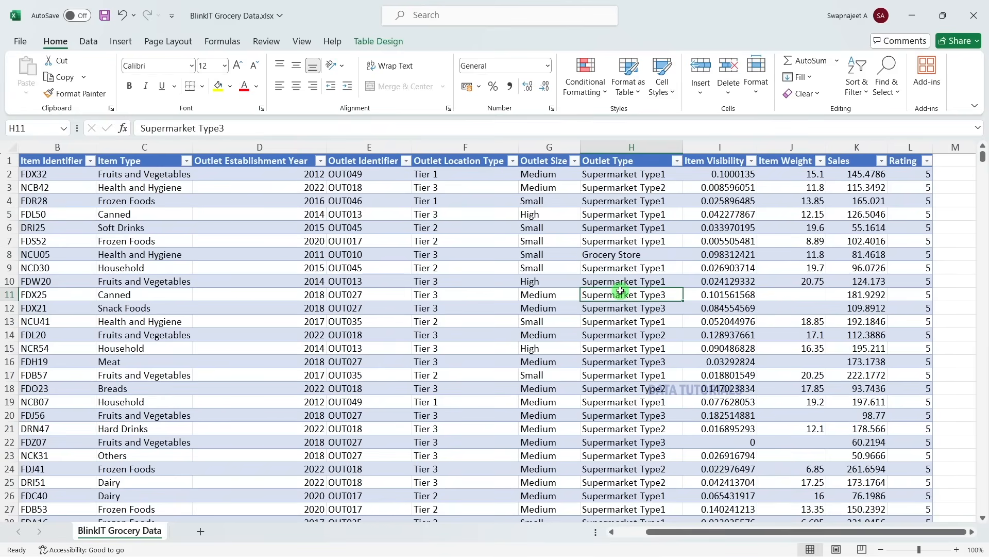
{"action": "left_click", "coordinate": [647, 189]}
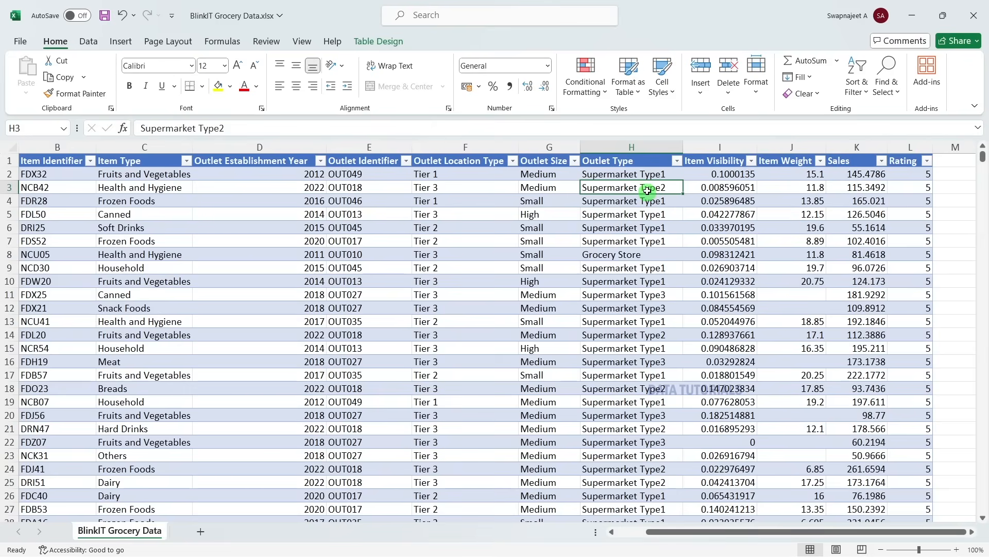
Examine the numeric values in the Item Visibility, Item Weight and Sales columns.
{"action": "left_click", "coordinate": [718, 239]}
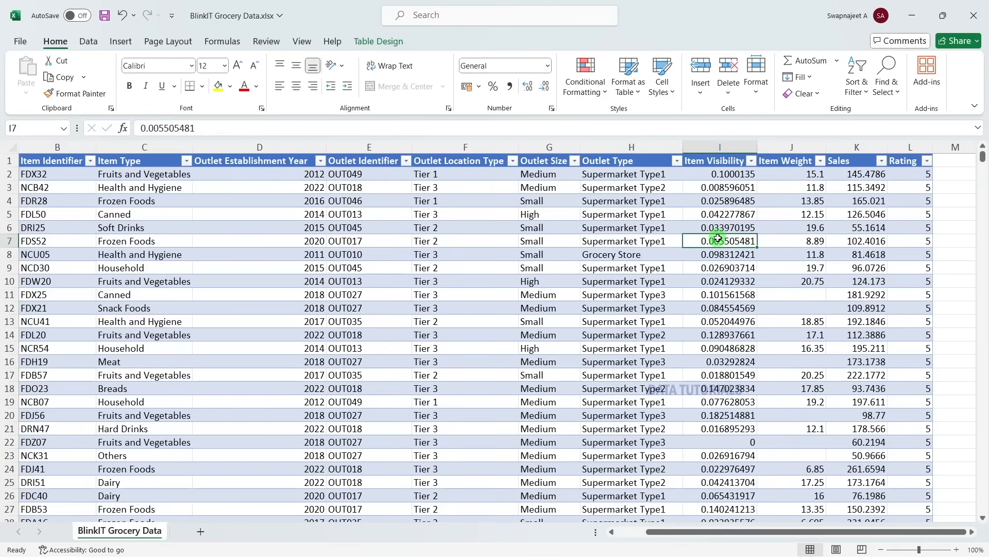
{"action": "left_click", "coordinate": [721, 189]}
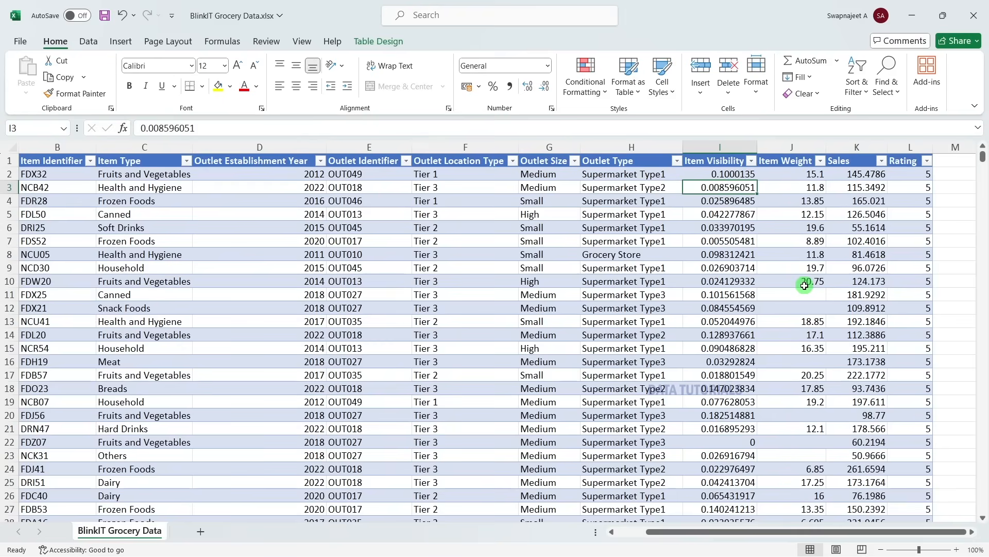
{"action": "left_click", "coordinate": [805, 212]}
{"action": "left_click", "coordinate": [805, 199]}
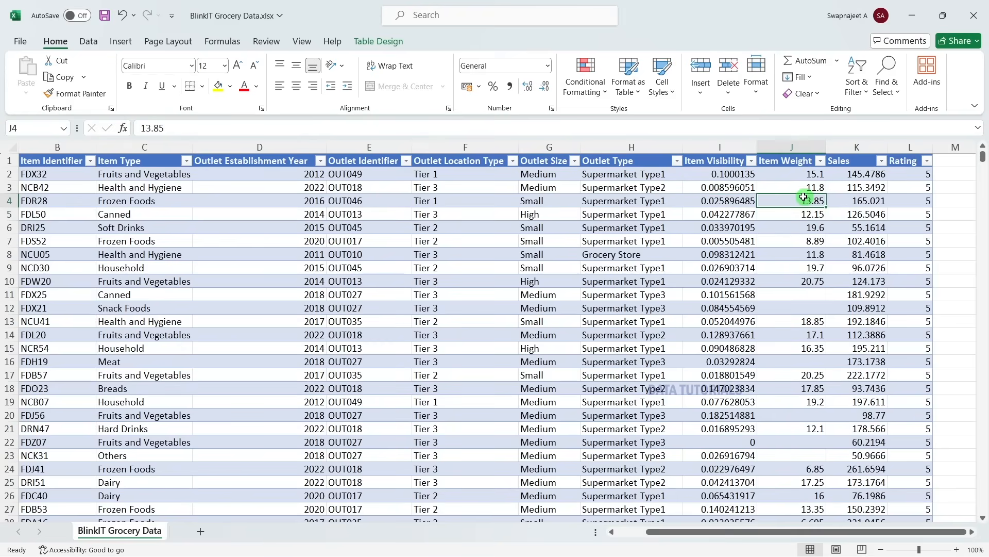
{"action": "left_click", "coordinate": [807, 267]}
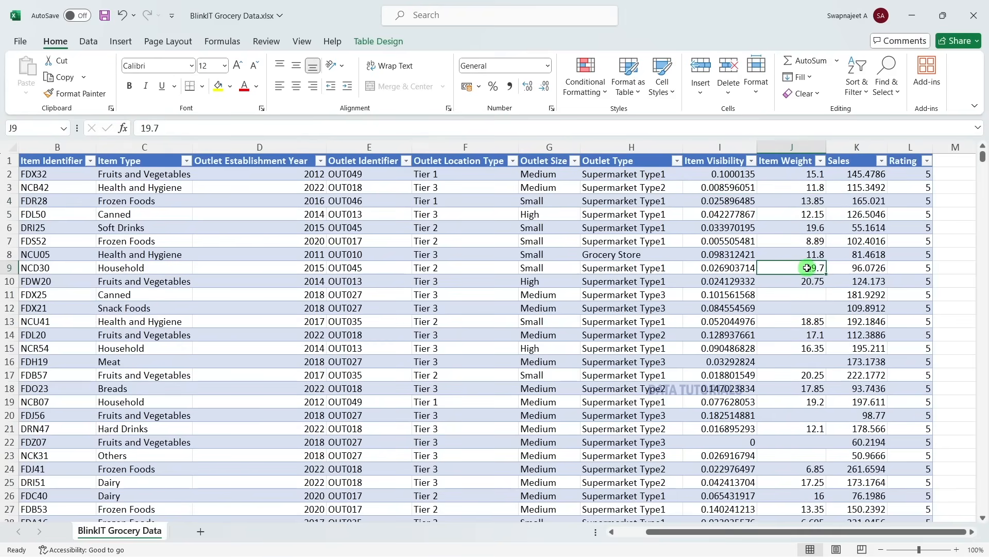
{"action": "left_click", "coordinate": [866, 200]}
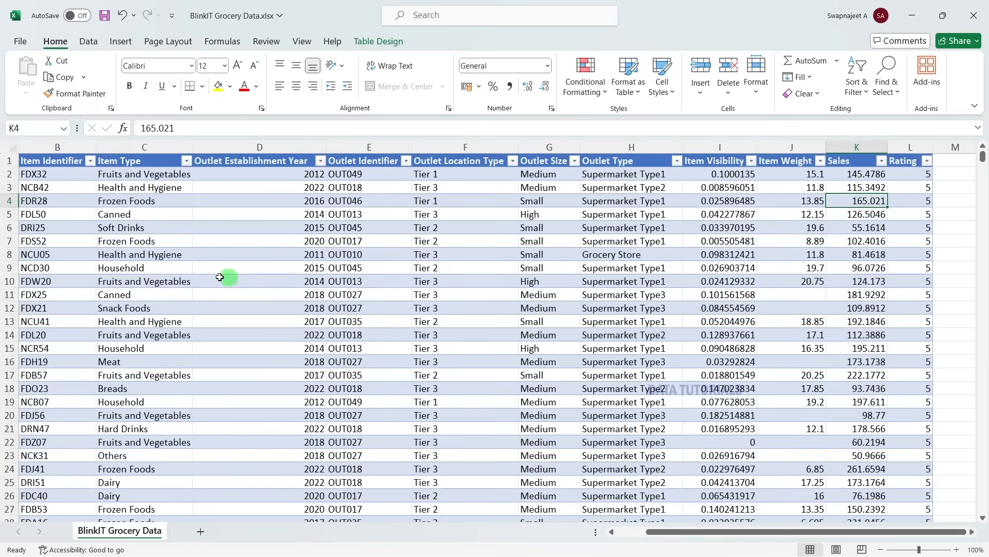
Check the values in the Rating column, then return to the first columns of the table.
{"action": "left_click", "coordinate": [190, 255]}
{"action": "left_click", "coordinate": [926, 198]}
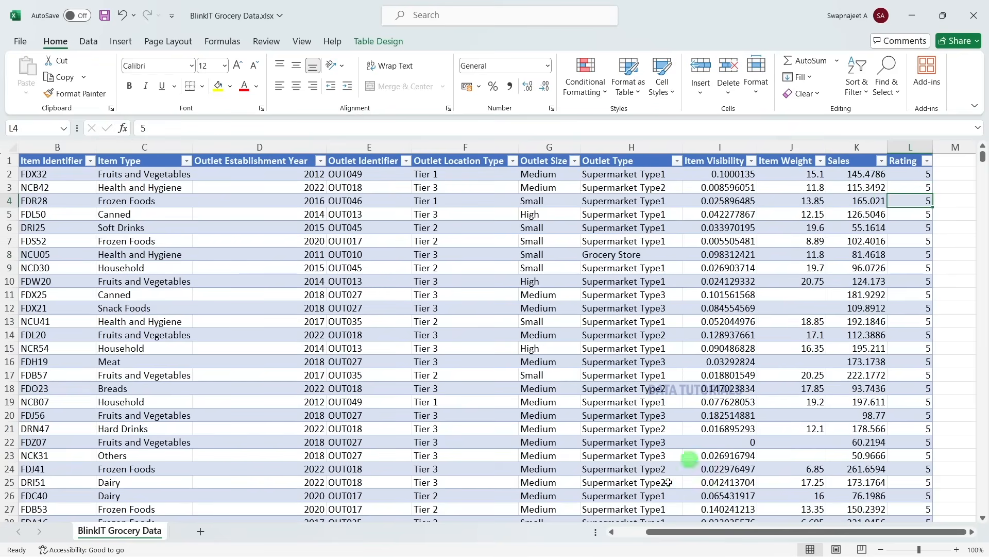
{"action": "left_click", "coordinate": [639, 531]}
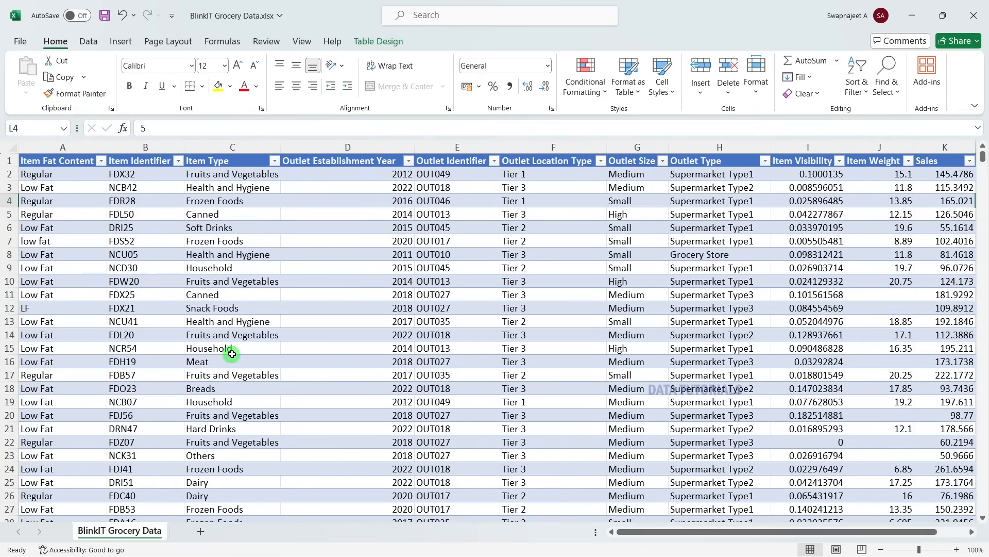
Review individual grocery records row by row, starting with rows 2 to 4, including the Outlet Establishment Year entries.
{"action": "left_click", "coordinate": [9, 173]}
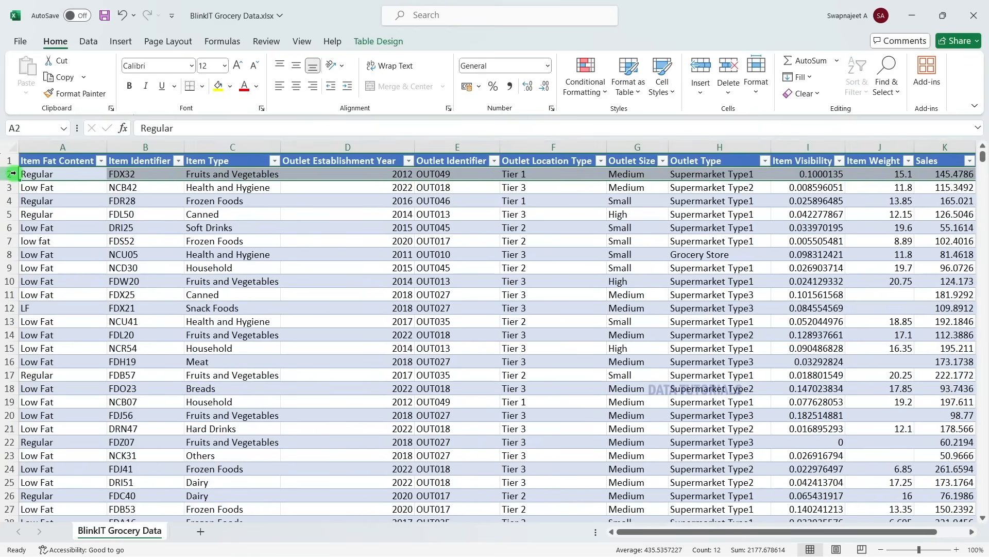
{"action": "left_click", "coordinate": [10, 187]}
{"action": "left_click", "coordinate": [11, 201]}
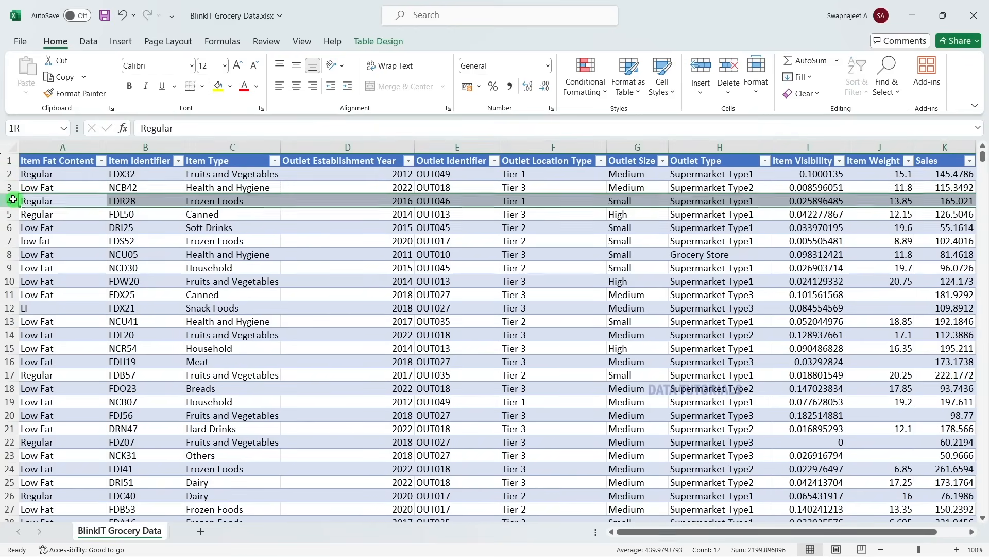
{"action": "left_click", "coordinate": [369, 284]}
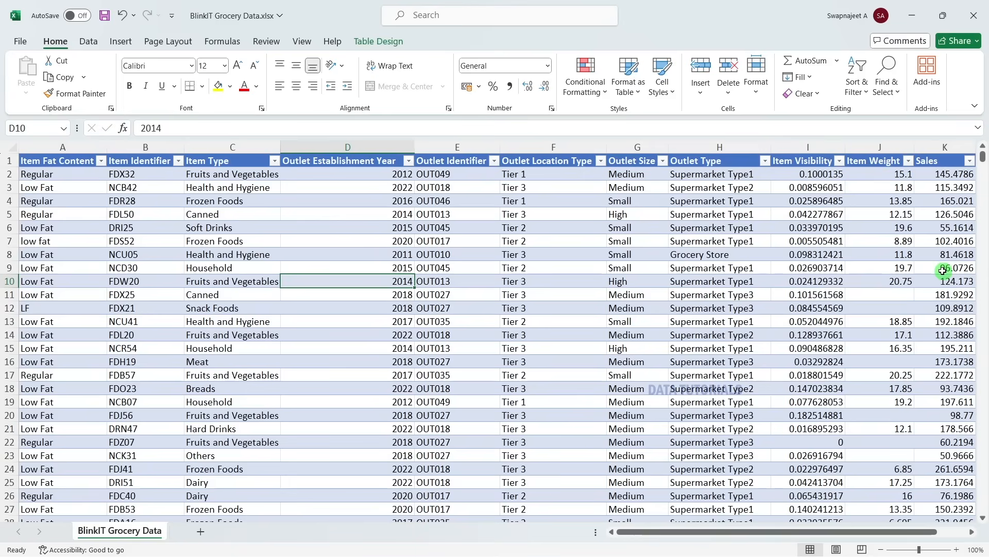
{"action": "left_click", "coordinate": [365, 229]}
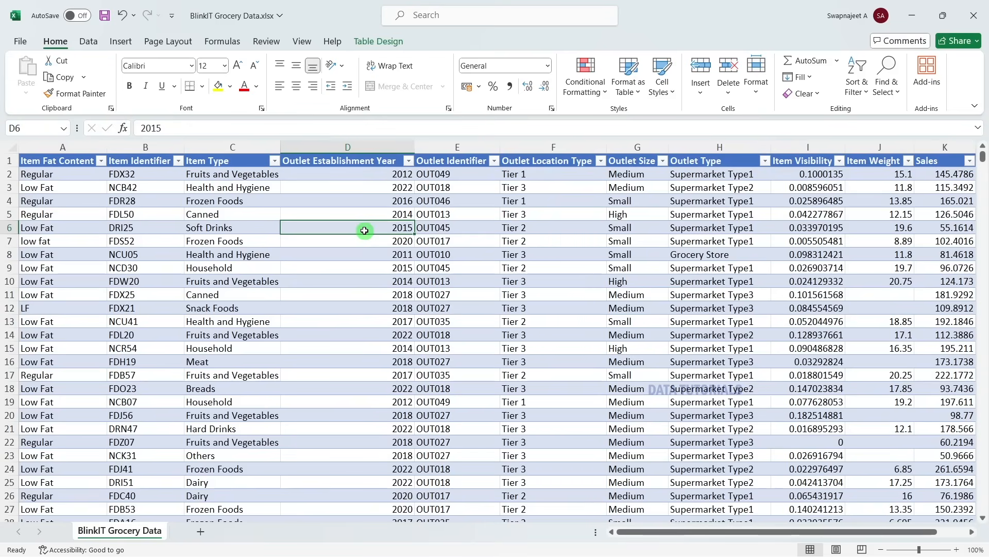
{"action": "left_click", "coordinate": [394, 256]}
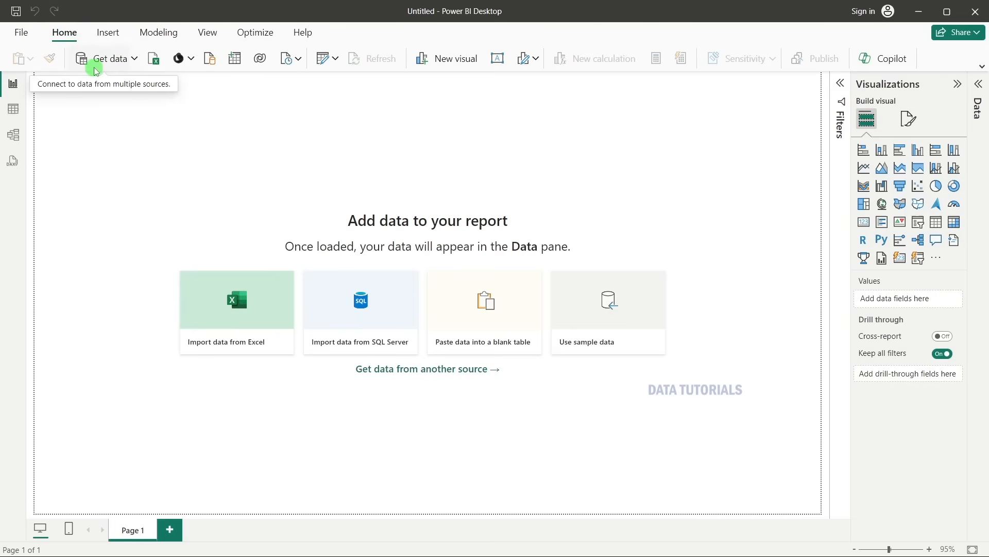
In Power BI Desktop, connect to the Excel workbook BlinkIT Grocery Data.xlsx from the Blinkit Project folder.
{"action": "left_click", "coordinate": [132, 59]}
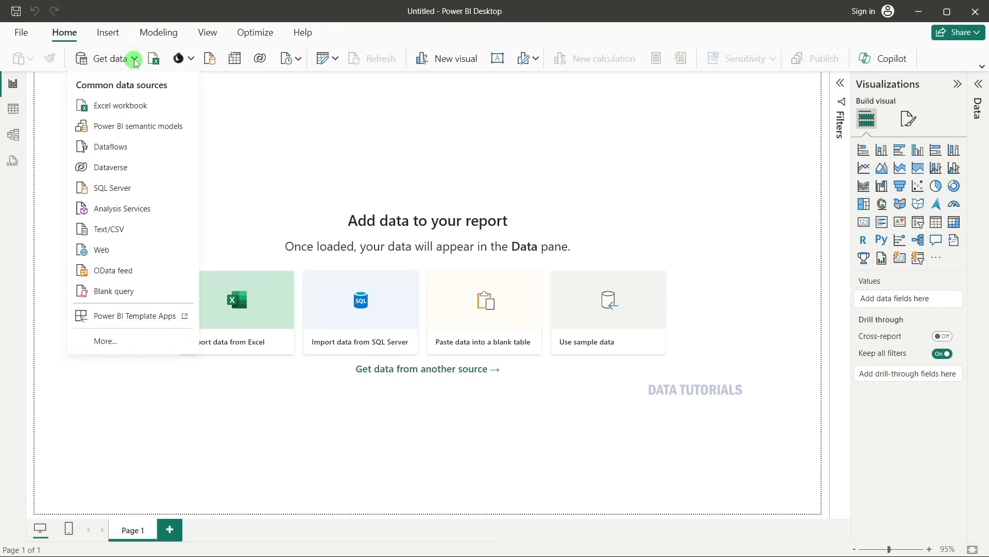
{"action": "left_click", "coordinate": [128, 105]}
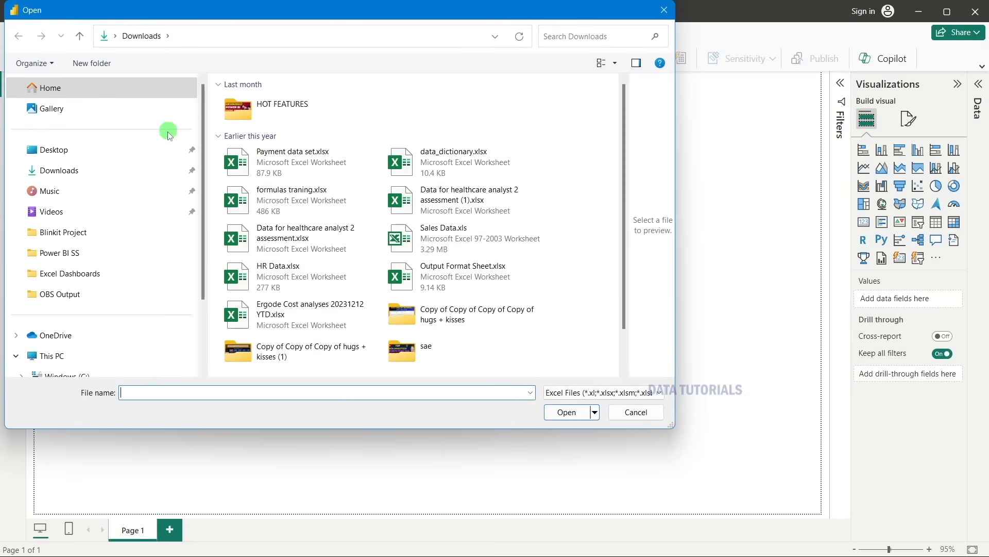
{"action": "left_click", "coordinate": [73, 238]}
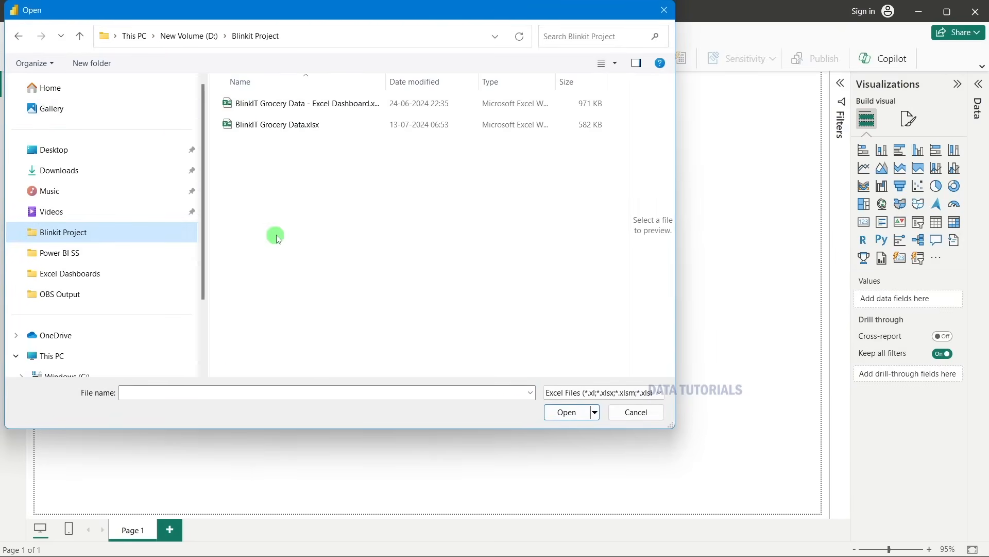
{"action": "left_click", "coordinate": [267, 129]}
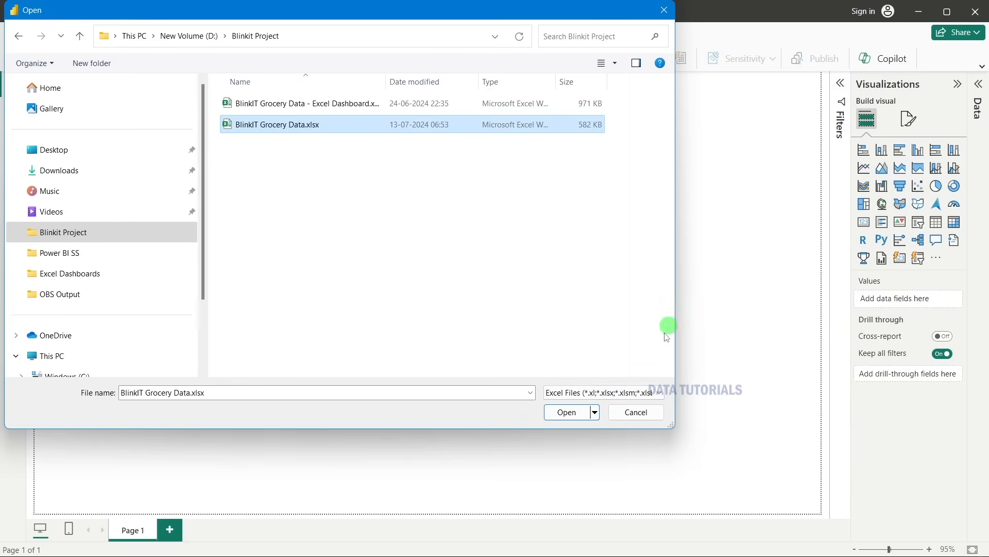
{"action": "left_click", "coordinate": [567, 412]}
{"action": "left_click", "coordinate": [626, 332]}
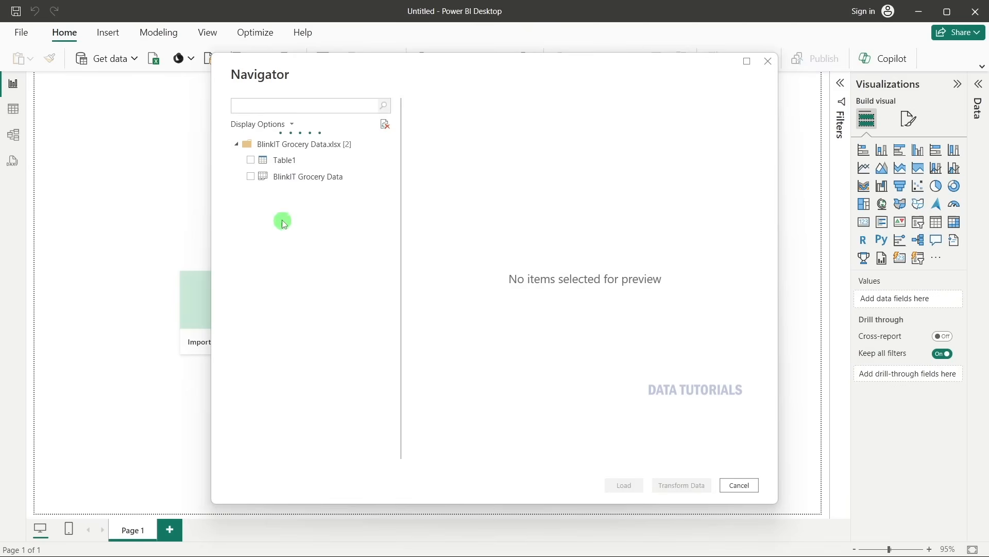
Select the BlinkIT Grocery Data sheet, look through its preview and load it into the report.
{"action": "left_click", "coordinate": [252, 177]}
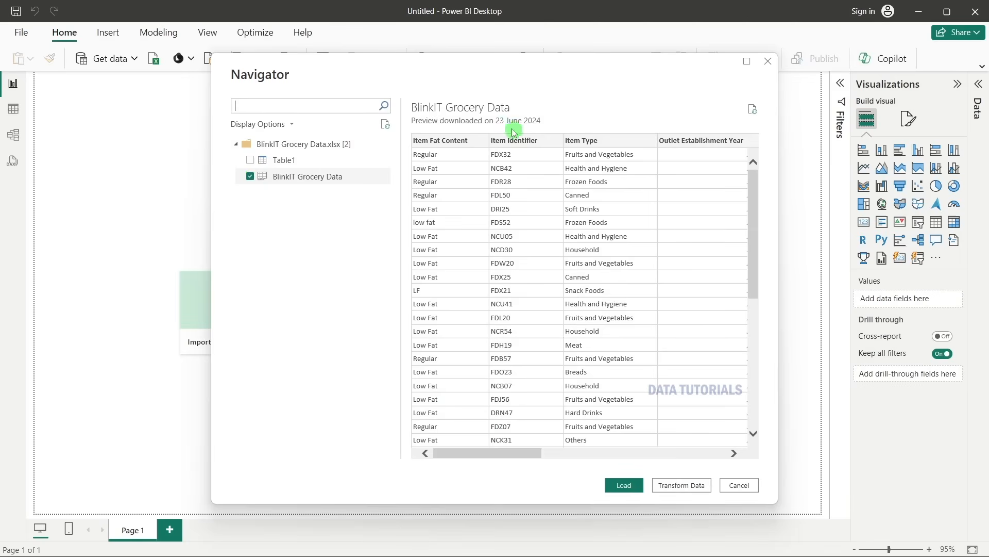
{"action": "left_click_drag", "start_coordinate": [503, 453], "coordinate": [478, 425]}
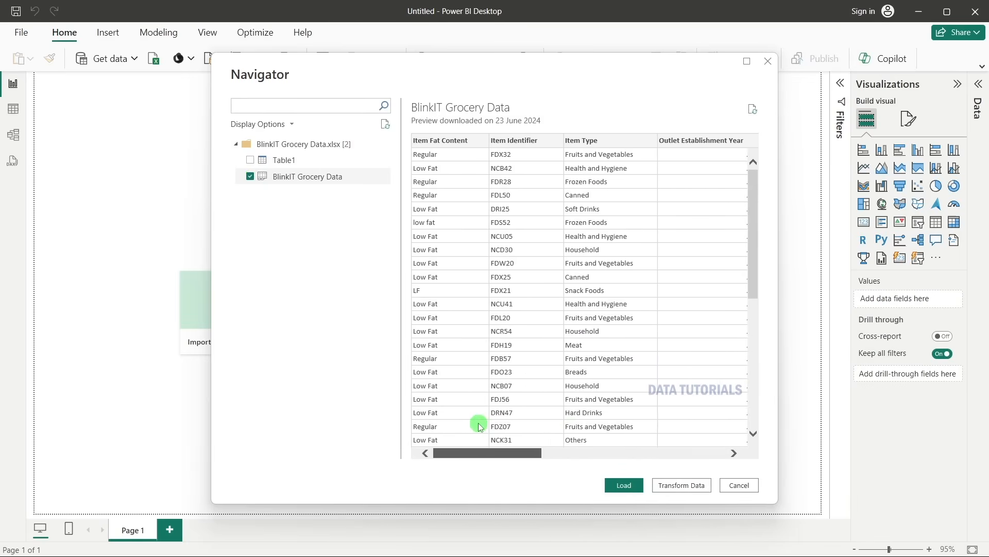
{"action": "scroll", "coordinate": [593, 322], "scroll_direction": "down", "scroll_amount": 8}
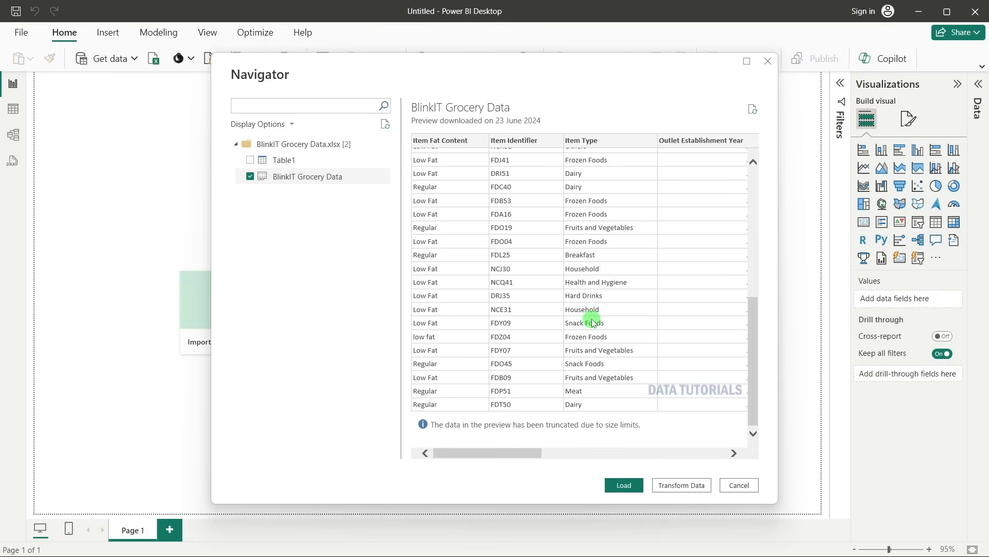
{"action": "scroll", "coordinate": [592, 322], "scroll_direction": "up", "scroll_amount": 5}
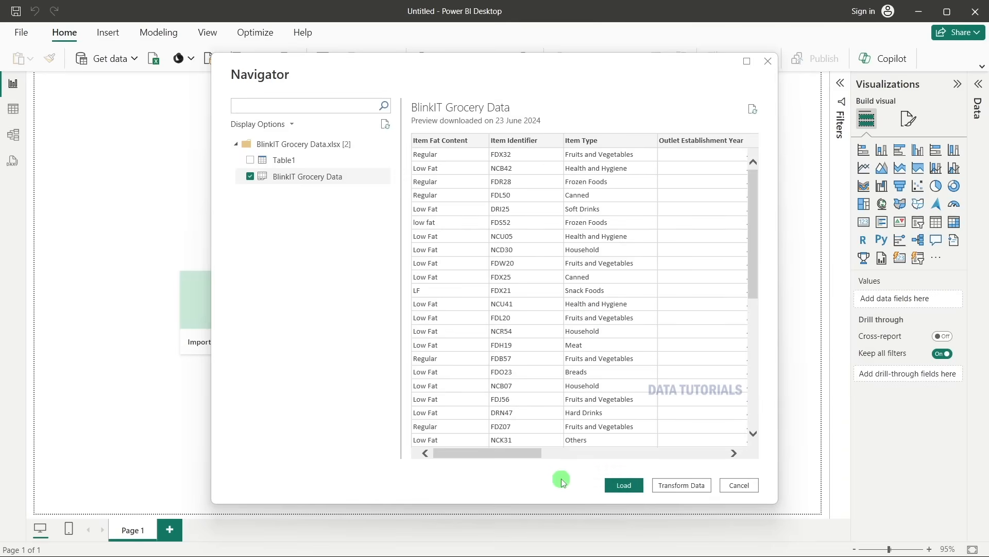
{"action": "left_click", "coordinate": [624, 485]}
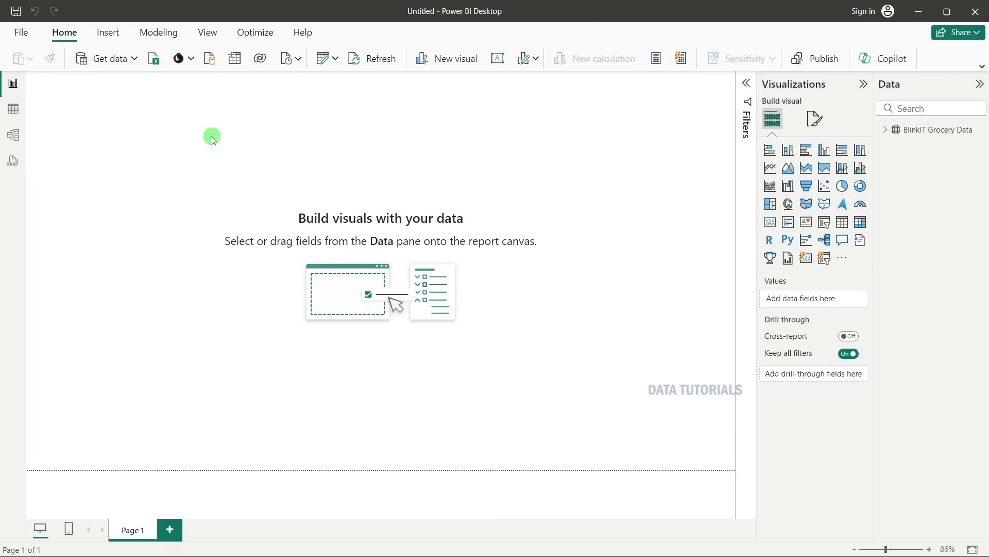
Show the loaded data in Table view with the full-size ribbon and expand the field list of BlinkIT Grocery Data.
{"action": "left_click", "coordinate": [21, 110]}
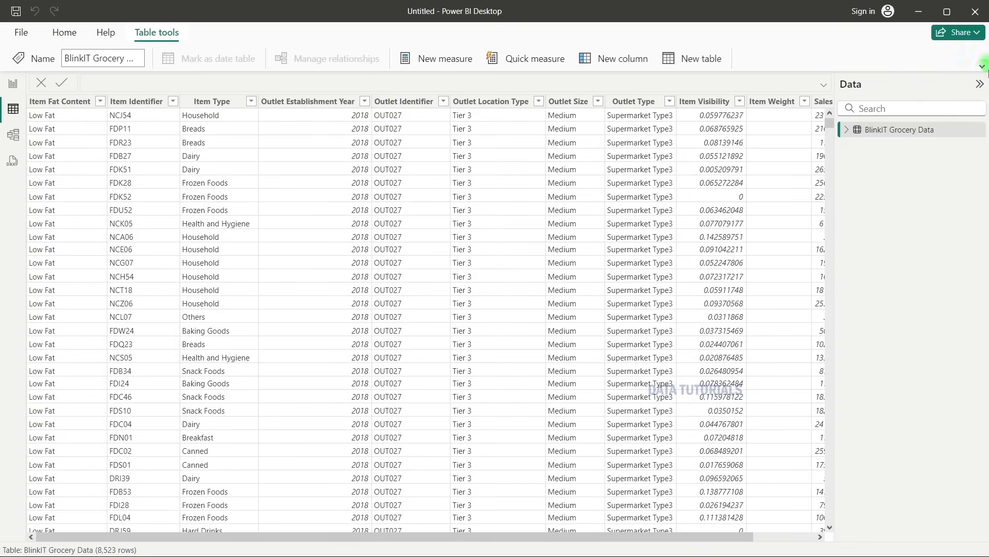
{"action": "left_click", "coordinate": [983, 68]}
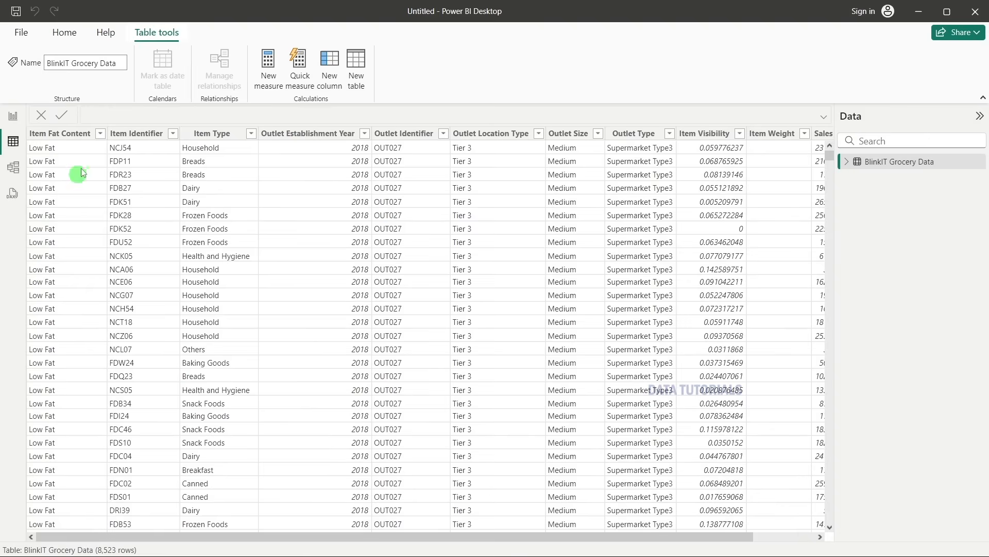
{"action": "left_click", "coordinate": [68, 136]}
{"action": "left_click", "coordinate": [847, 162]}
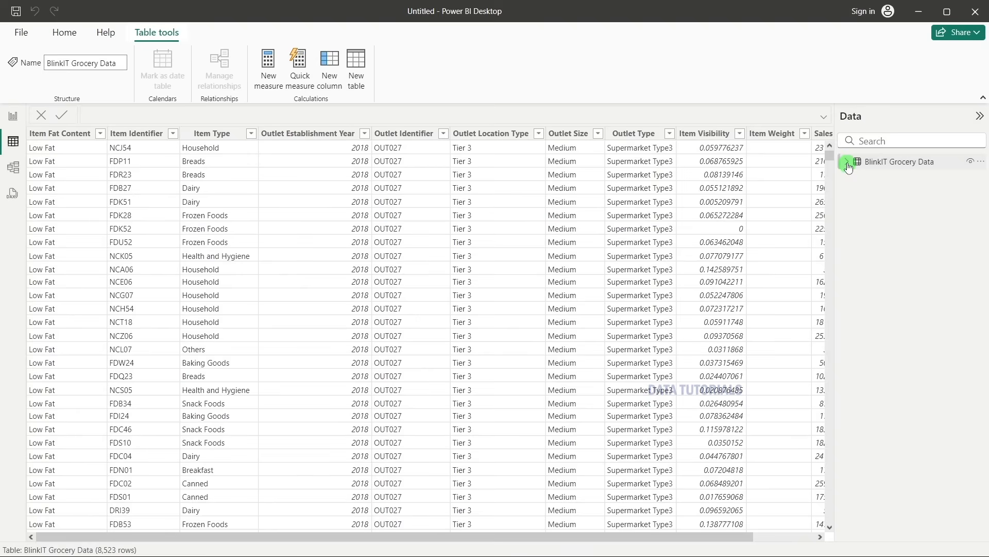
{"action": "left_click", "coordinate": [848, 164]}
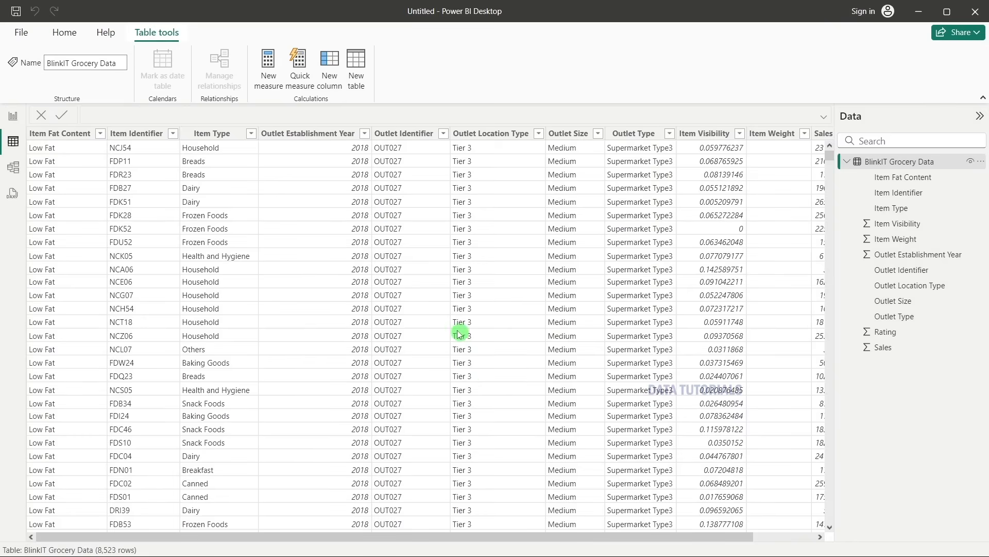
{"action": "left_click", "coordinate": [66, 33]}
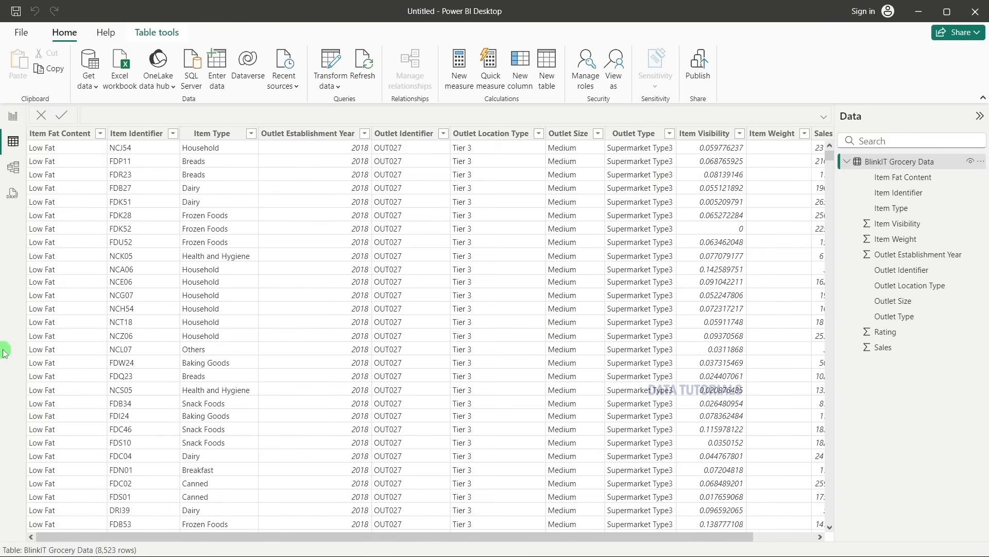
Switch to the Excel workbook and look over the raw entries in the fat content, item type and outlet columns.
{"action": "mouse_move", "coordinate": [571, 554]}
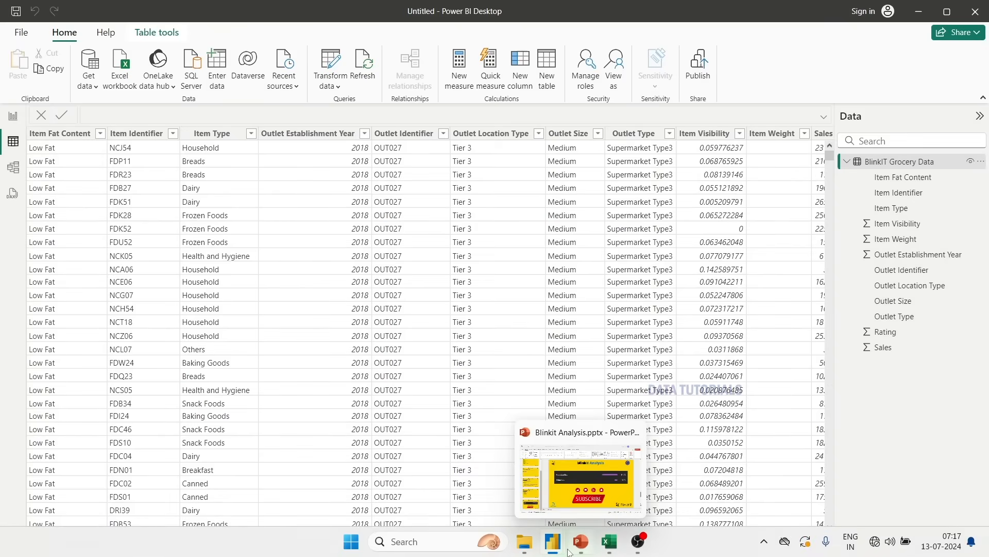
{"action": "left_click", "coordinate": [609, 541]}
{"action": "left_click", "coordinate": [77, 334]}
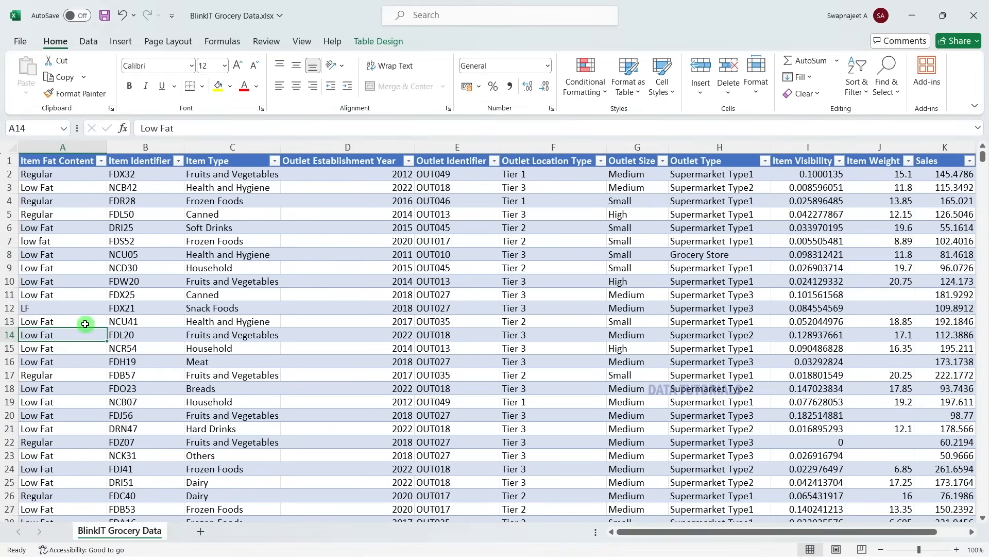
{"action": "scroll", "coordinate": [95, 321], "scroll_direction": "down", "scroll_amount": 10}
{"action": "scroll", "coordinate": [103, 329], "scroll_direction": "up", "scroll_amount": 10}
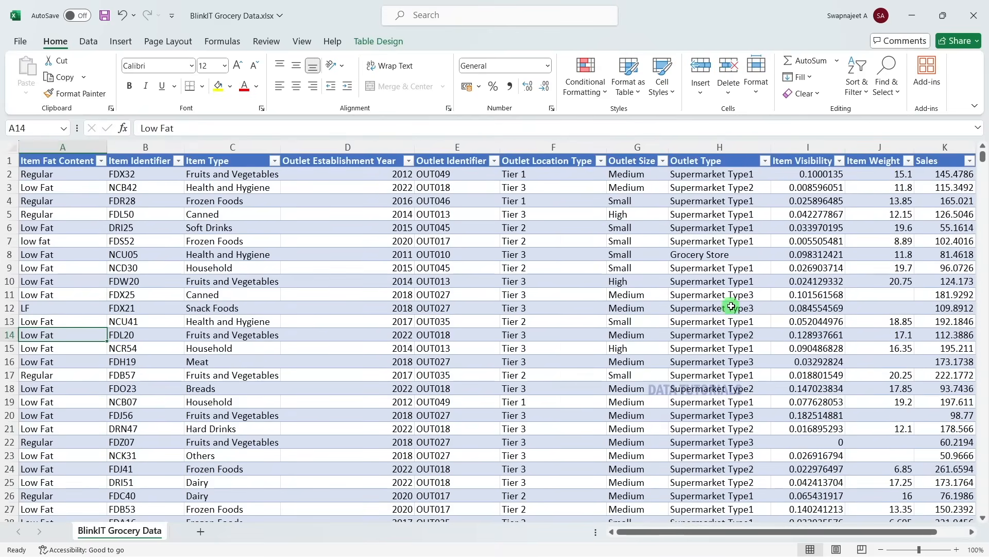
{"action": "left_click", "coordinate": [727, 308]}
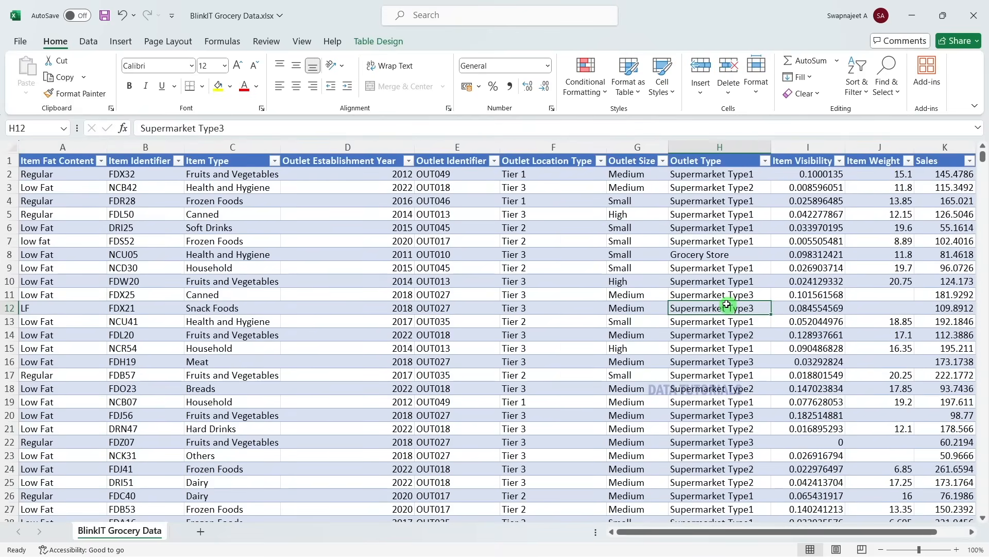
{"action": "left_click", "coordinate": [498, 291]}
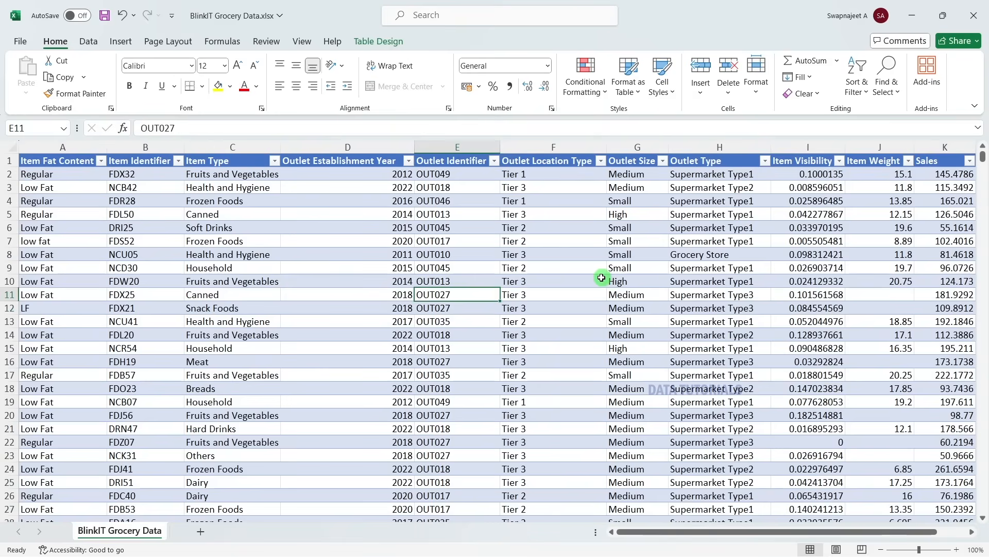
{"action": "left_click", "coordinate": [78, 204]}
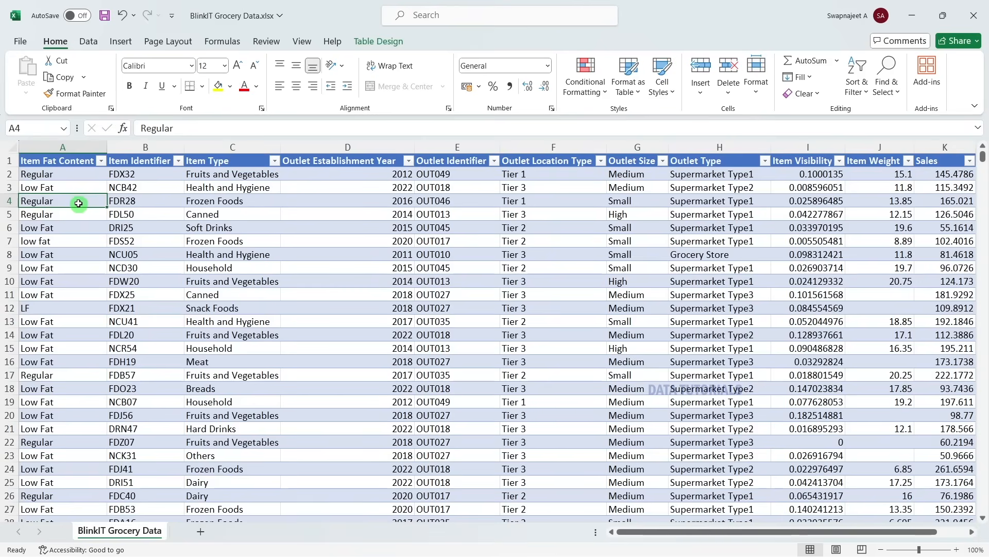
{"action": "left_click", "coordinate": [276, 347]}
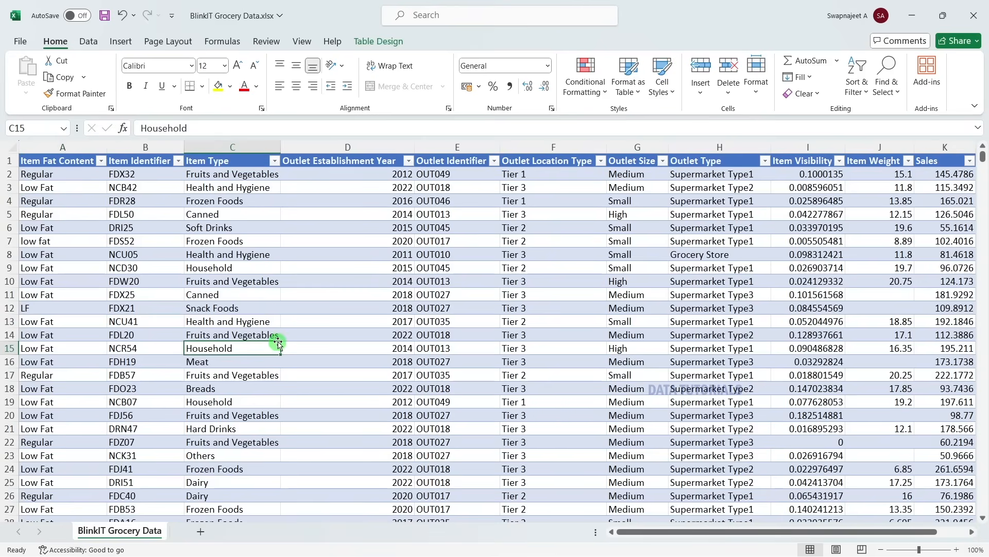
Examine the distinct values of the Item Fat Content column for inconsistent spellings, leaving every value included.
{"action": "left_click", "coordinate": [102, 161]}
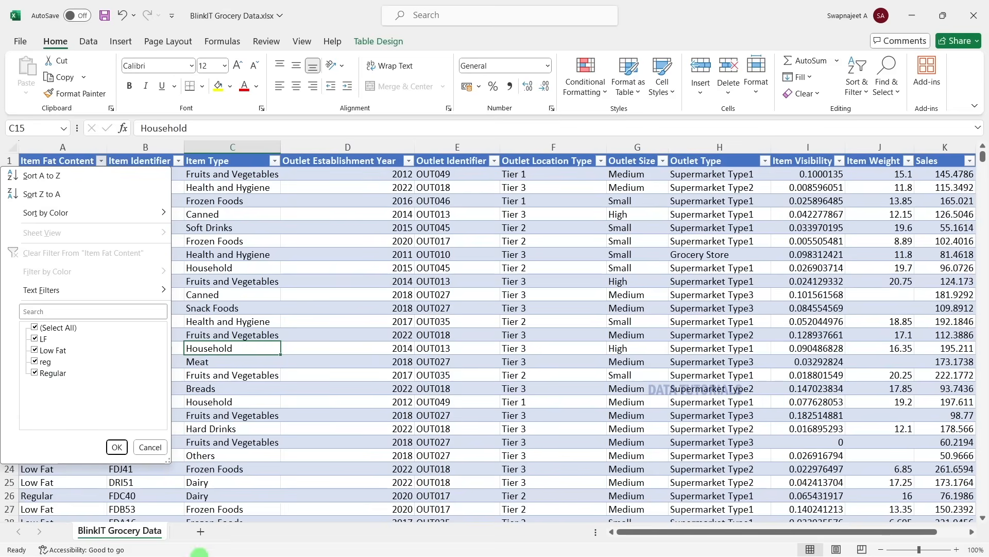
{"action": "left_click", "coordinate": [117, 447]}
{"action": "left_click", "coordinate": [111, 266]}
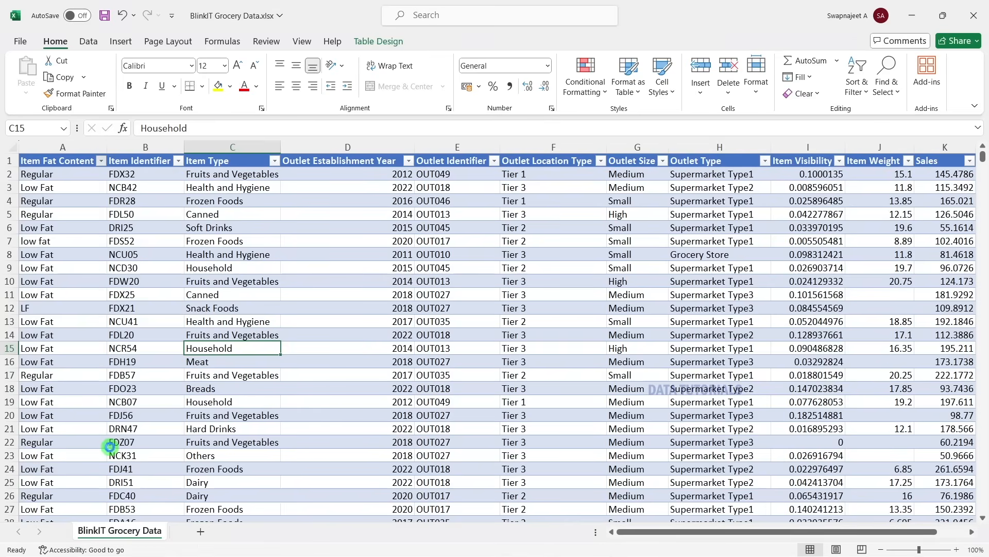
Inspect the distinct values of the Item Identifier and Item Type columns without filtering the table.
{"action": "left_click", "coordinate": [179, 168]}
{"action": "scroll", "coordinate": [124, 402], "scroll_direction": "down", "scroll_amount": 3}
{"action": "left_click", "coordinate": [422, 287]}
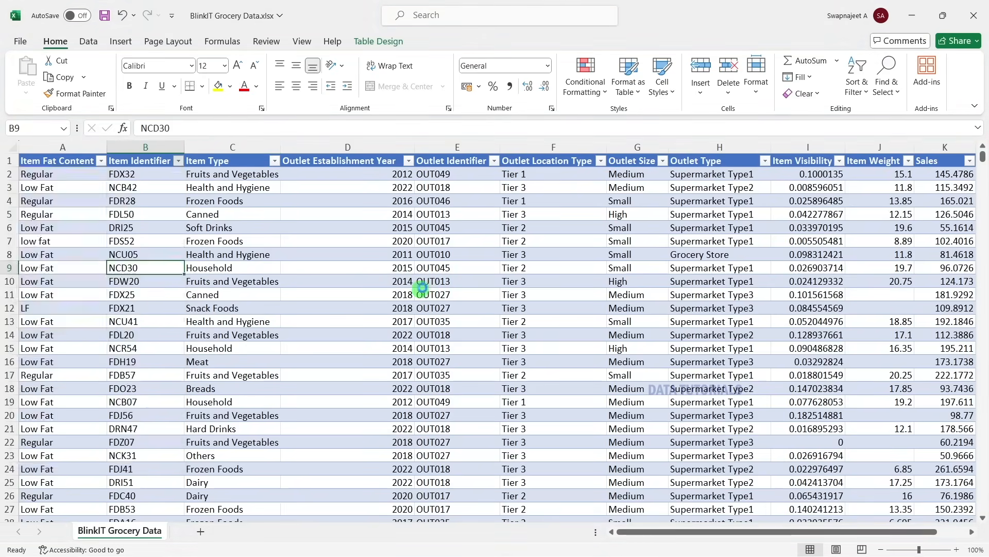
{"action": "left_click", "coordinate": [275, 161]}
{"action": "scroll", "coordinate": [237, 344], "scroll_direction": "down", "scroll_amount": 3}
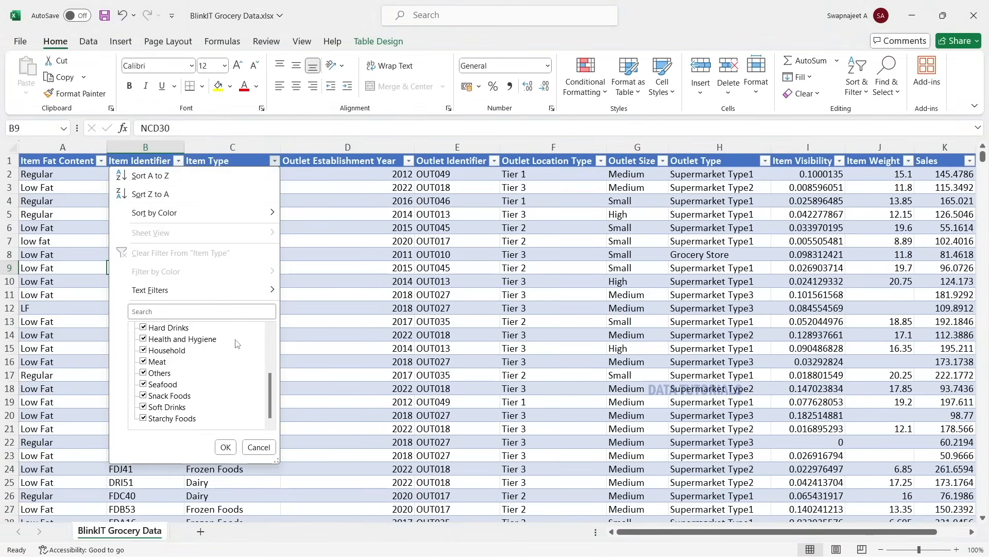
{"action": "left_click", "coordinate": [460, 273]}
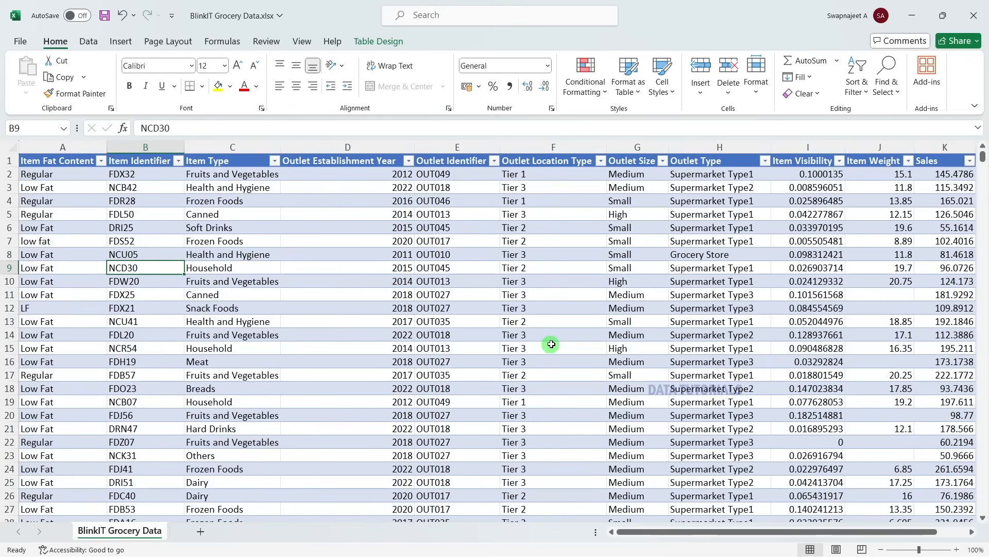
{"action": "left_click", "coordinate": [96, 194]}
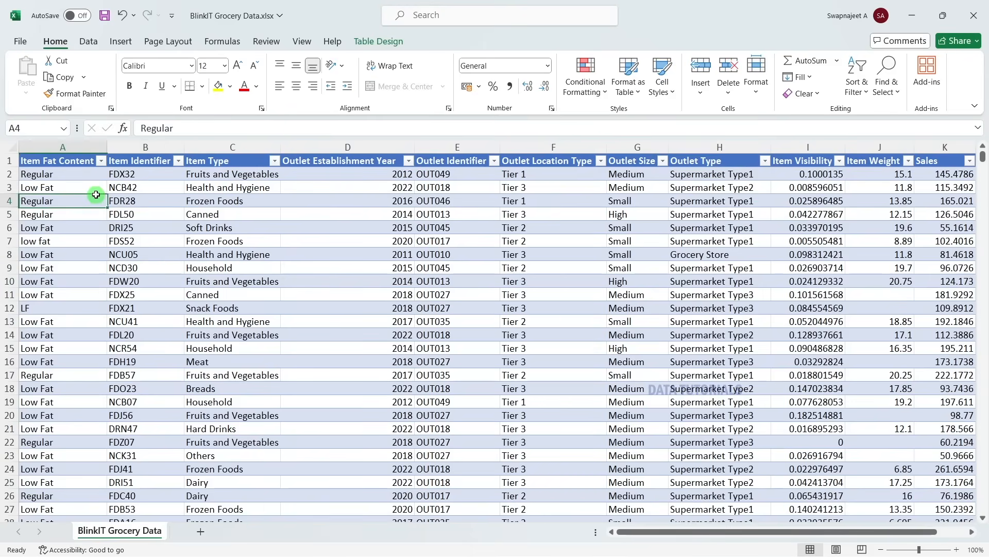
Look over the Outlet Type and Item Fat Content entries in the Excel workbook.
{"action": "left_click", "coordinate": [681, 212]}
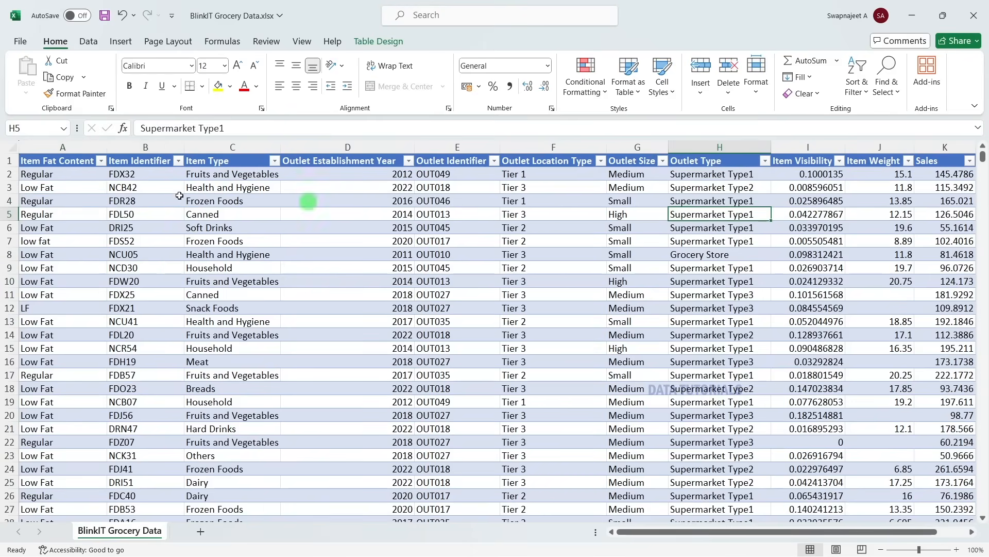
{"action": "left_click", "coordinate": [99, 160]}
{"action": "left_click", "coordinate": [480, 298]}
{"action": "left_click_drag", "start_coordinate": [765, 536], "coordinate": [634, 532]}
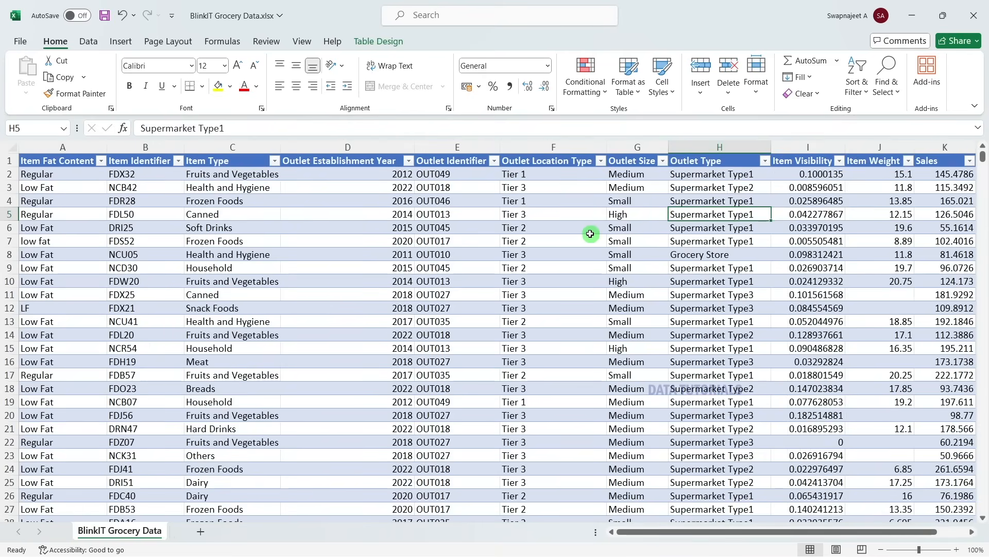
Switch back to Power BI Desktop and examine the distinct values of the Item Fat Content column without filtering.
{"action": "key", "text": "alt+Tab"}
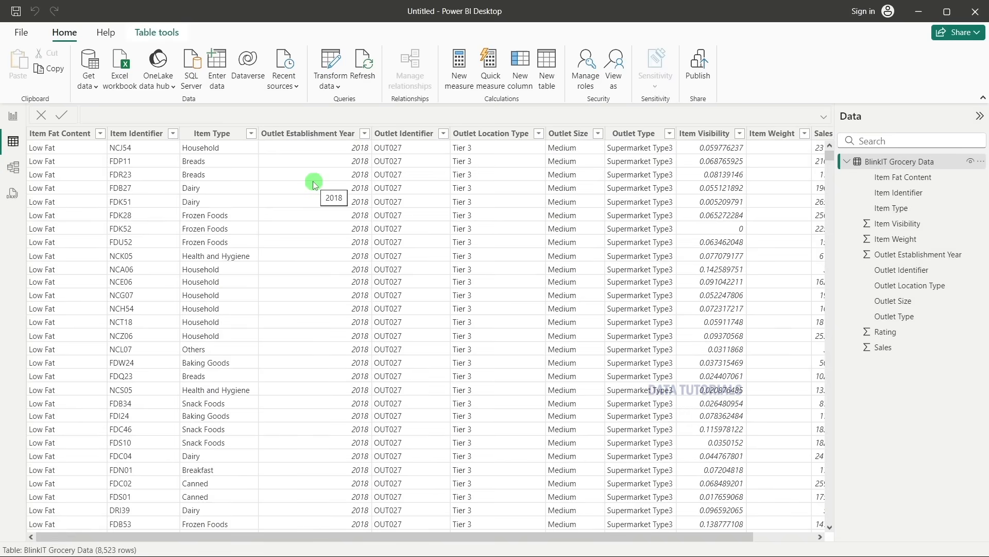
{"action": "left_click", "coordinate": [98, 134]}
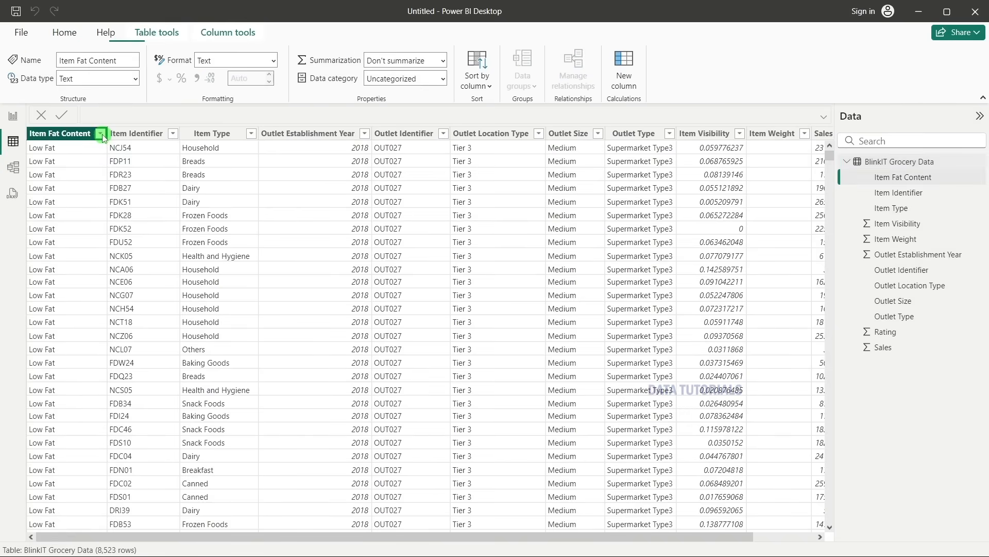
{"action": "left_click", "coordinate": [101, 133]}
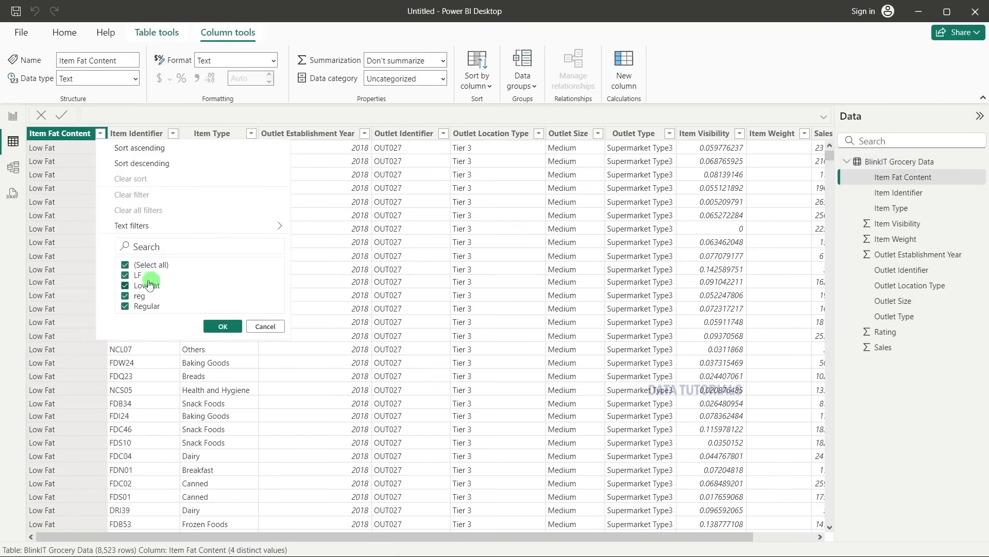
{"action": "left_click", "coordinate": [374, 214]}
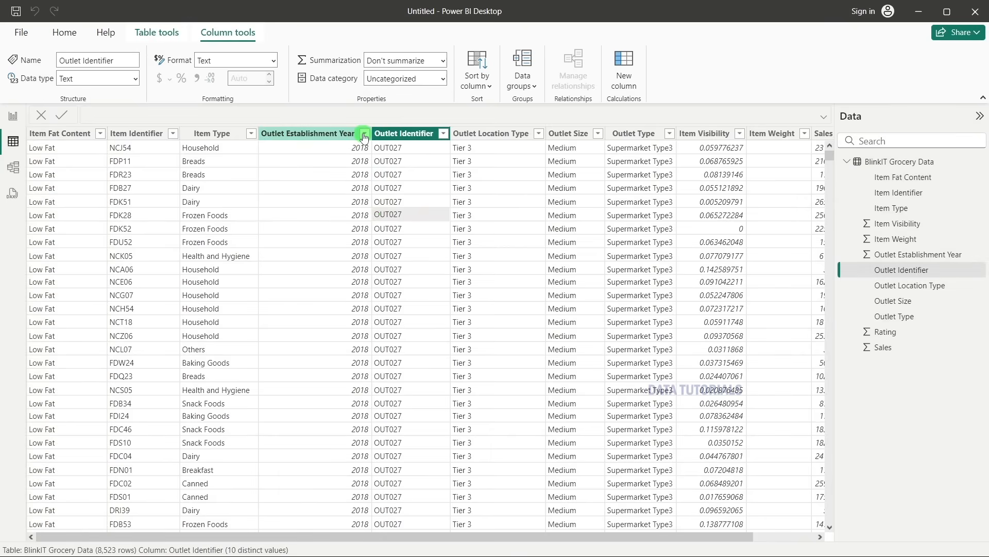
Inspect the distinct values of the Outlet Establishment Year and Item Type columns, leaving every value included.
{"action": "left_click", "coordinate": [363, 134]}
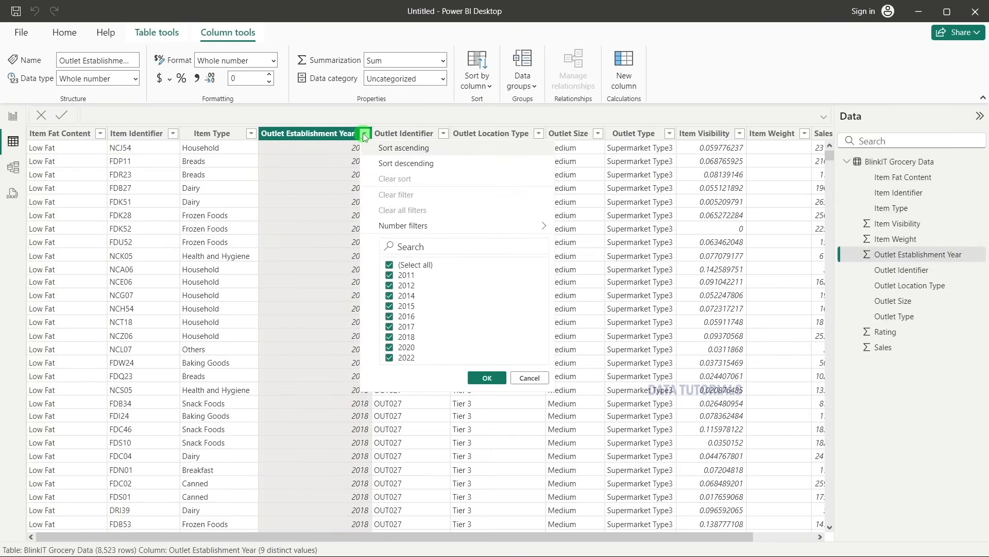
{"action": "left_click", "coordinate": [261, 182]}
{"action": "left_click", "coordinate": [213, 133]}
{"action": "left_click", "coordinate": [251, 133]}
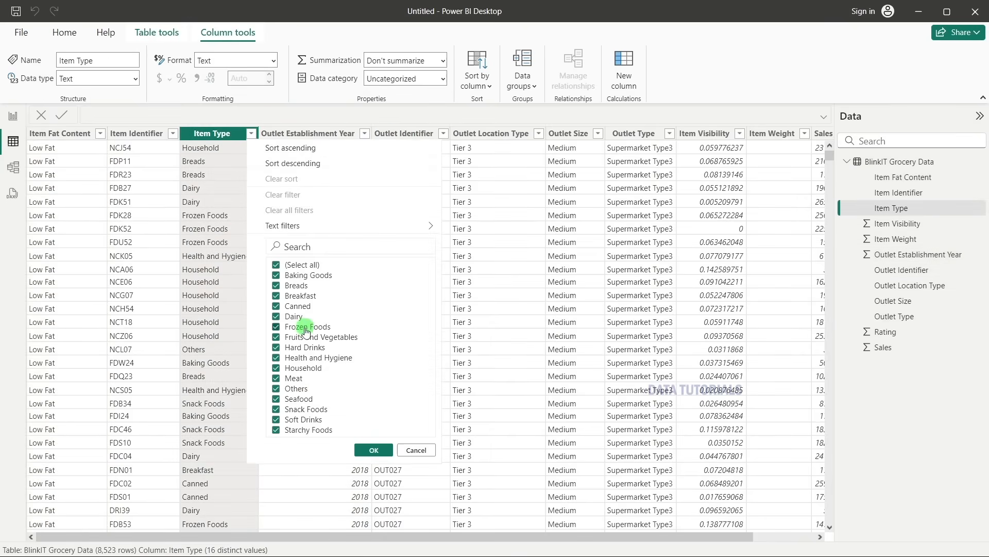
{"action": "left_click", "coordinate": [658, 281]}
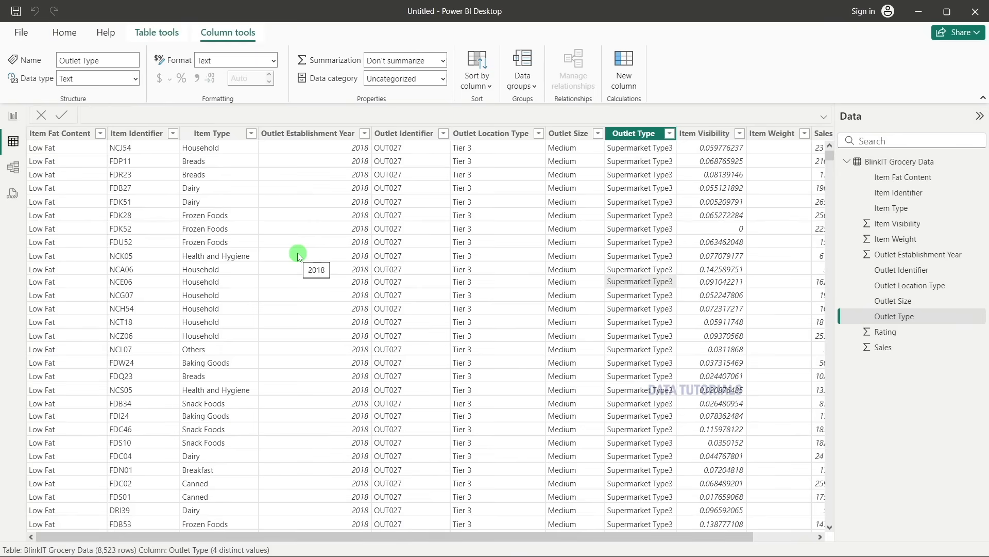
Review the Item Fat Content, Item Type, Item Weight, Outlet Location Type, Outlet Identifier and Item Identifier columns in the table.
{"action": "left_click", "coordinate": [82, 163]}
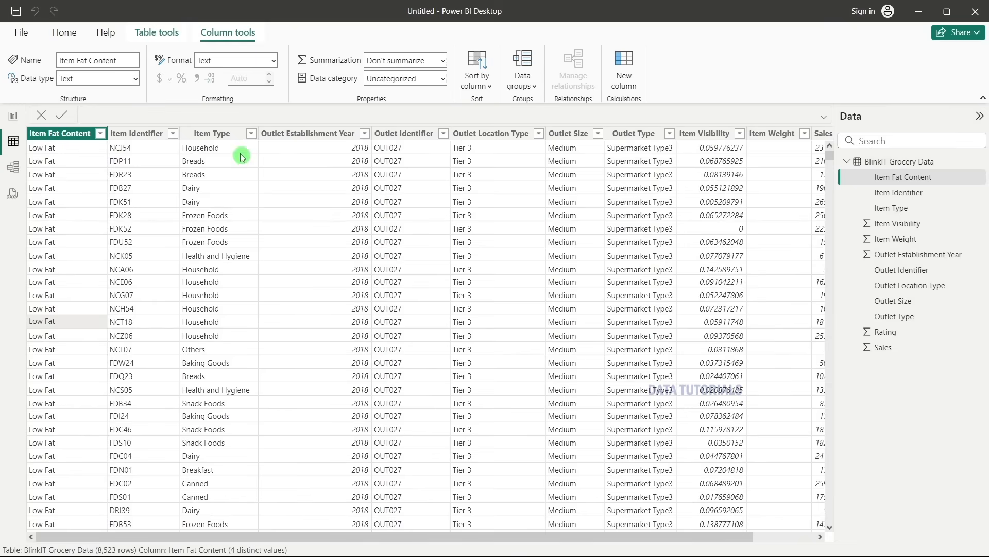
{"action": "left_click", "coordinate": [235, 308]}
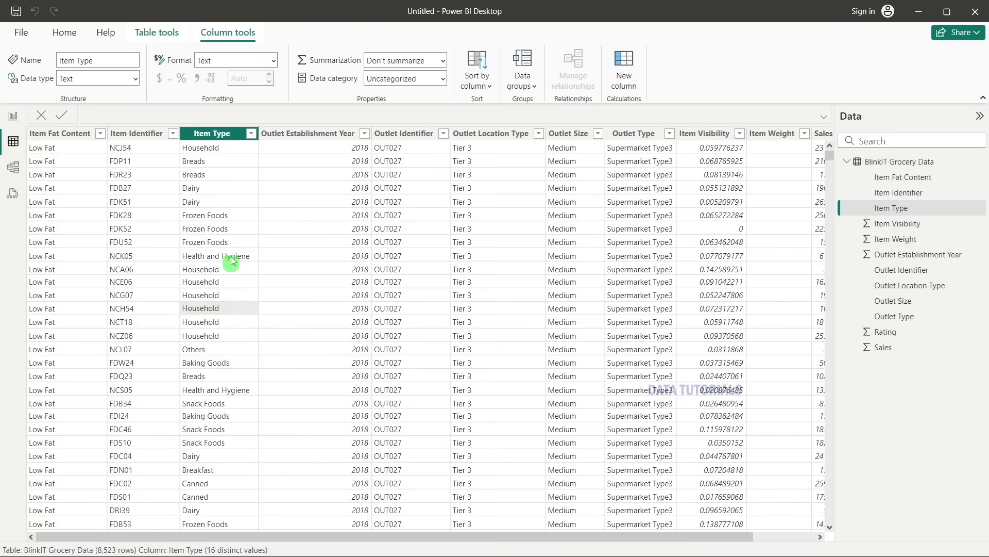
{"action": "left_click", "coordinate": [252, 134]}
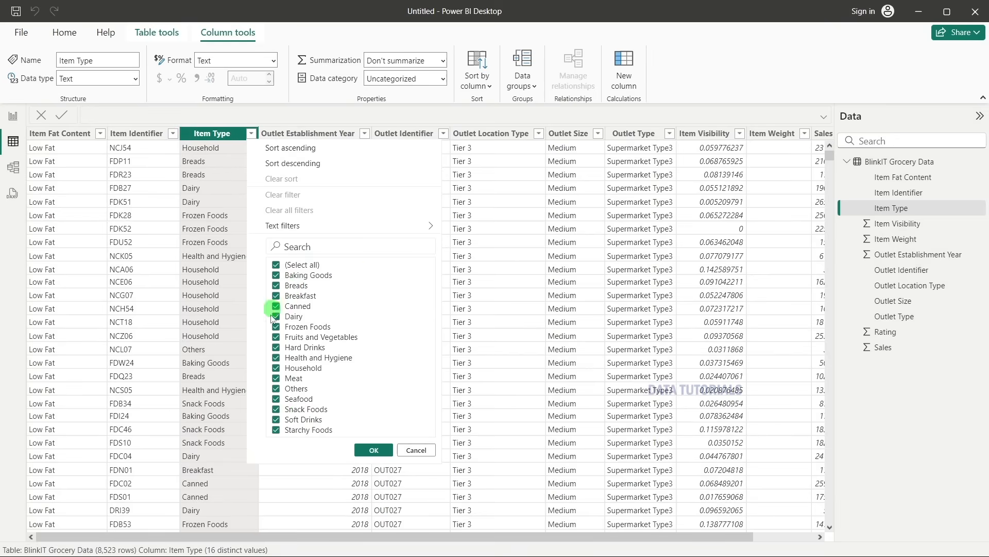
{"action": "left_click", "coordinate": [202, 219]}
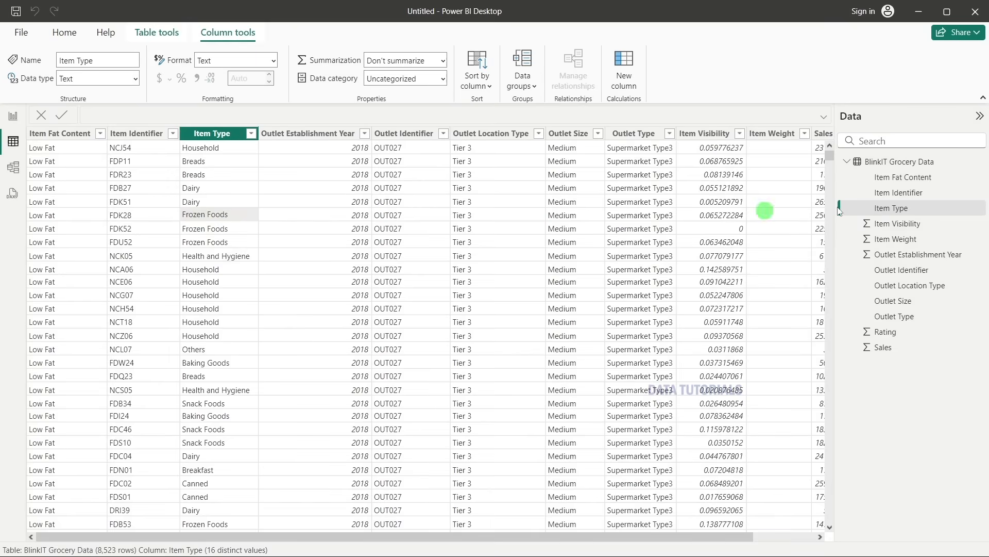
{"action": "left_click", "coordinate": [773, 134]}
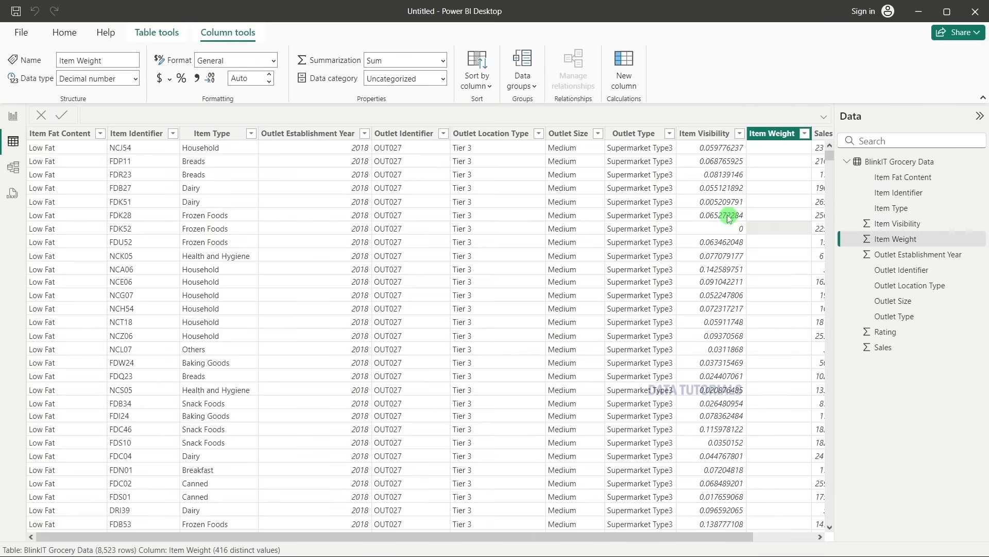
{"action": "left_click", "coordinate": [522, 229]}
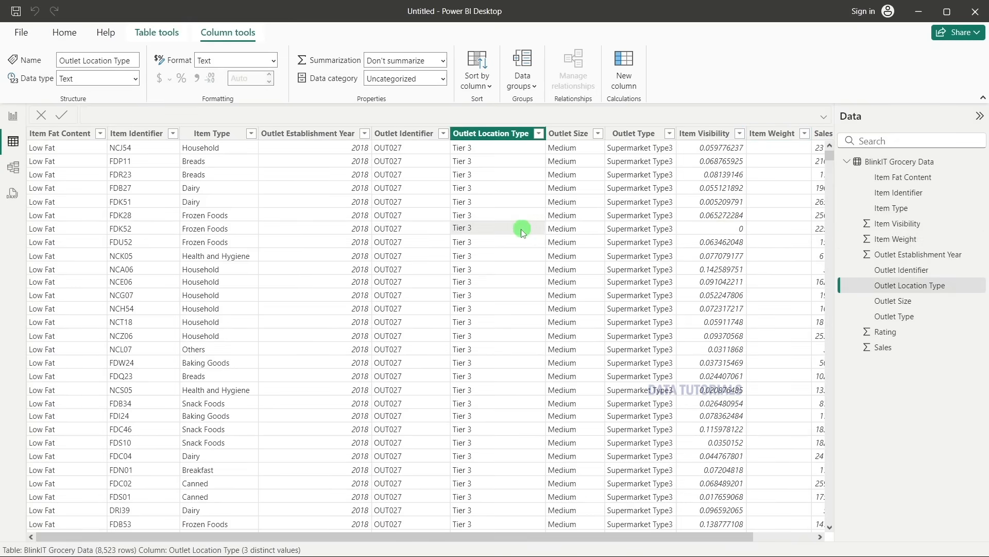
{"action": "left_click", "coordinate": [421, 229]}
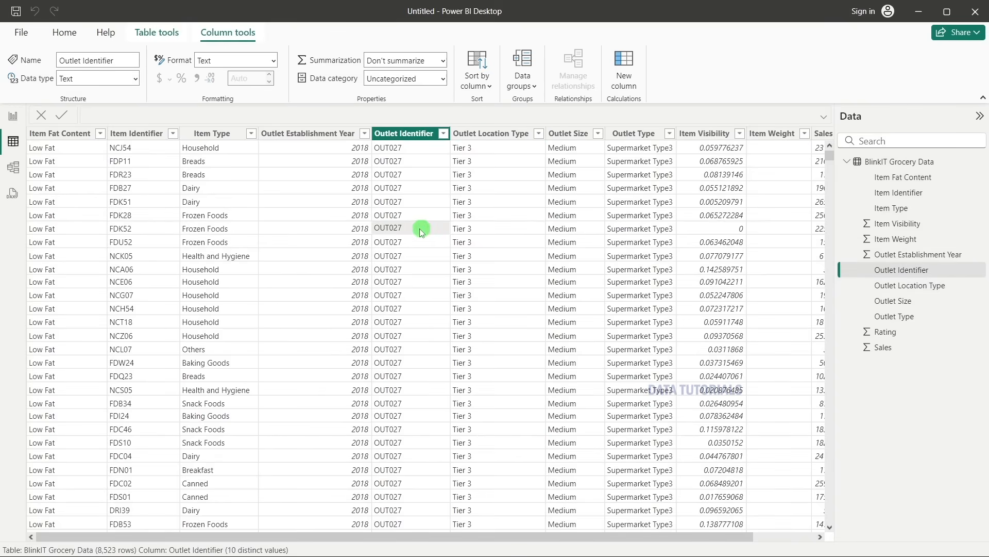
{"action": "left_click", "coordinate": [132, 219]}
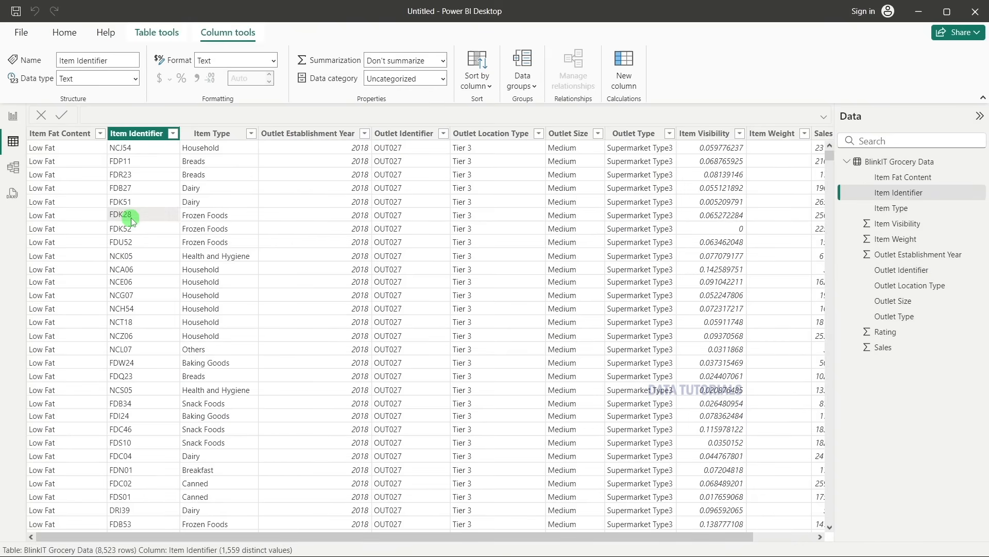
Open the BlinkIT Grocery Data query in the Power Query Editor and dismiss the preview age notice.
{"action": "left_click", "coordinate": [63, 33]}
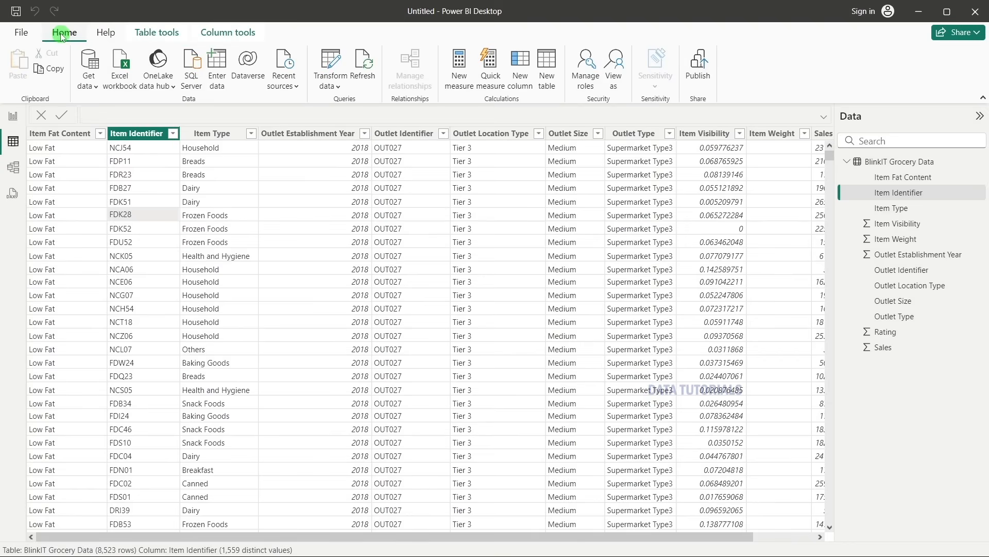
{"action": "left_click", "coordinate": [332, 63]}
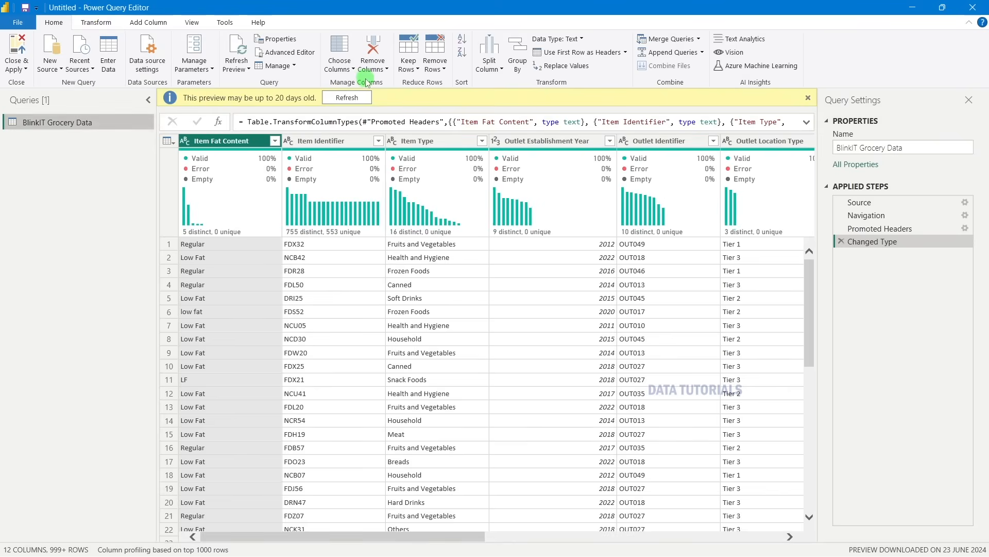
{"action": "left_click", "coordinate": [809, 97]}
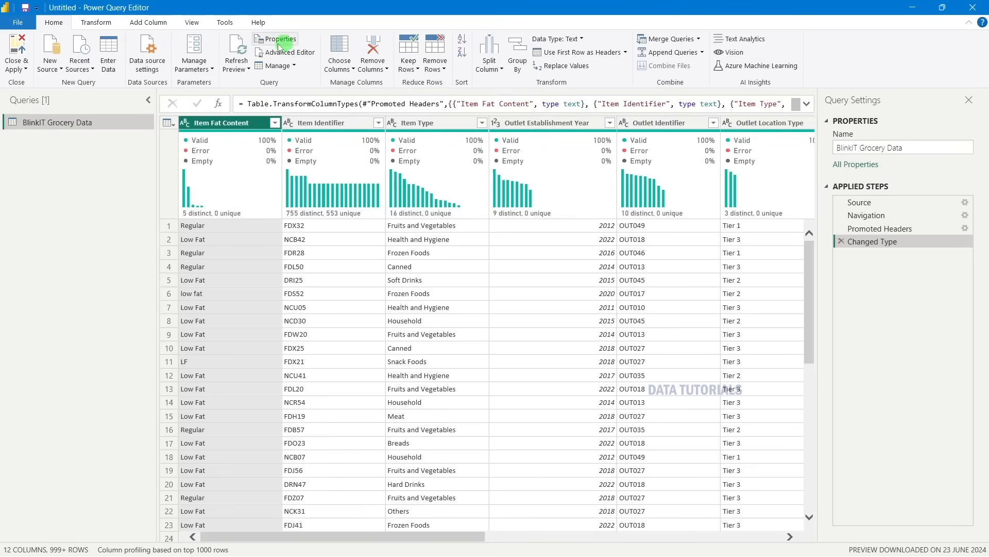
Hide the column quality and column distribution previews, and return to the Home commands.
{"action": "left_click", "coordinate": [192, 22]}
{"action": "left_click", "coordinate": [182, 40]}
{"action": "left_click", "coordinate": [111, 67]}
{"action": "left_click", "coordinate": [59, 26]}
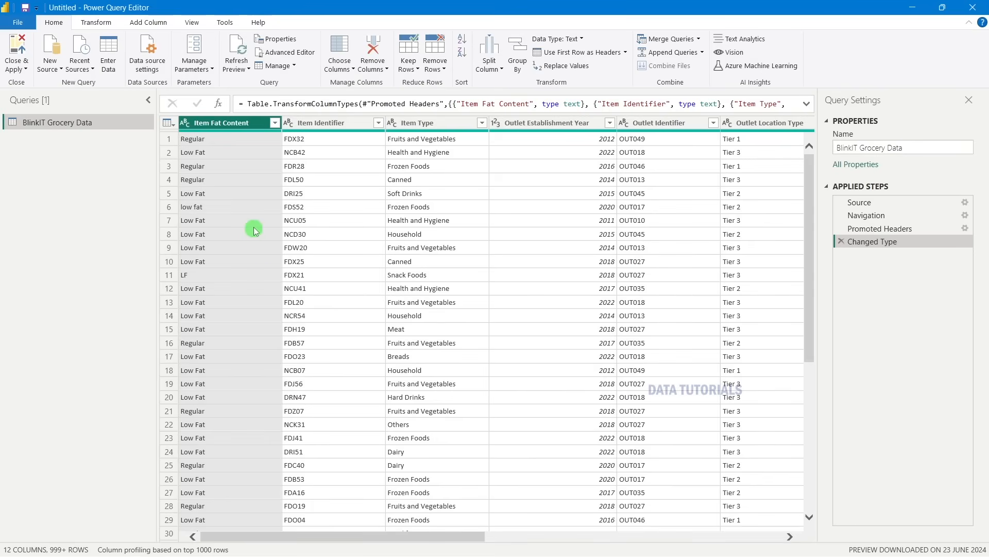
Replace the value LF with Low Fat in the Item Fat Content column.
{"action": "right_click", "coordinate": [237, 127]}
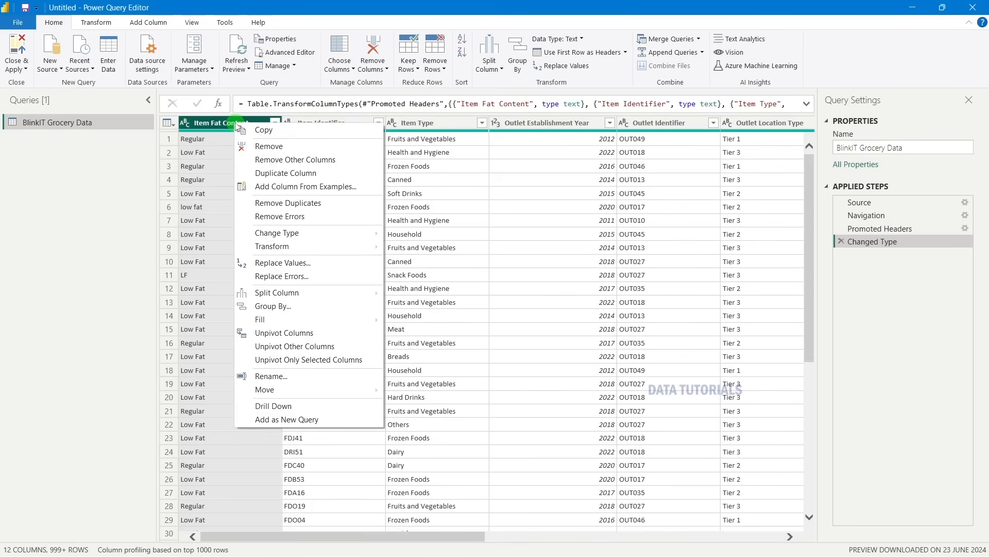
{"action": "left_click", "coordinate": [299, 263]}
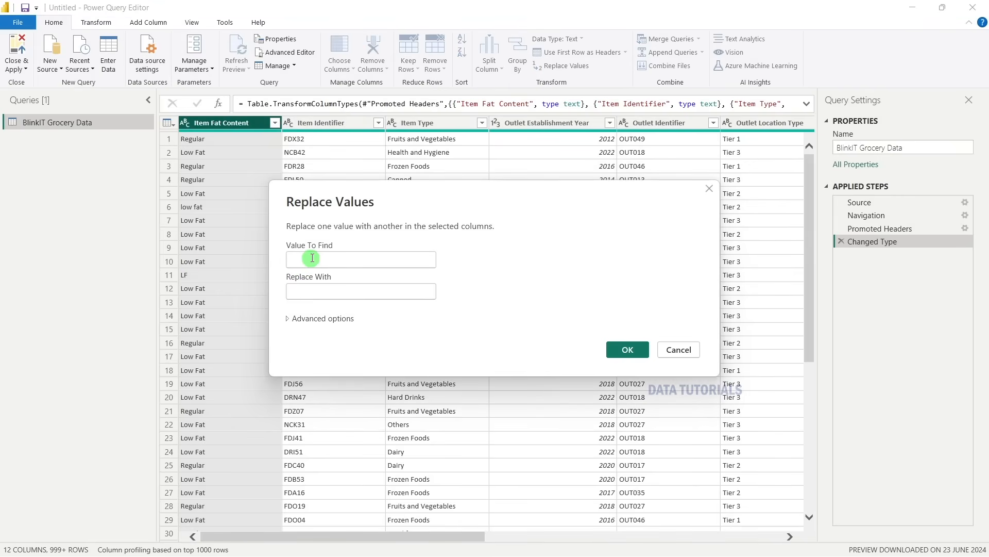
{"action": "left_click", "coordinate": [313, 258]}
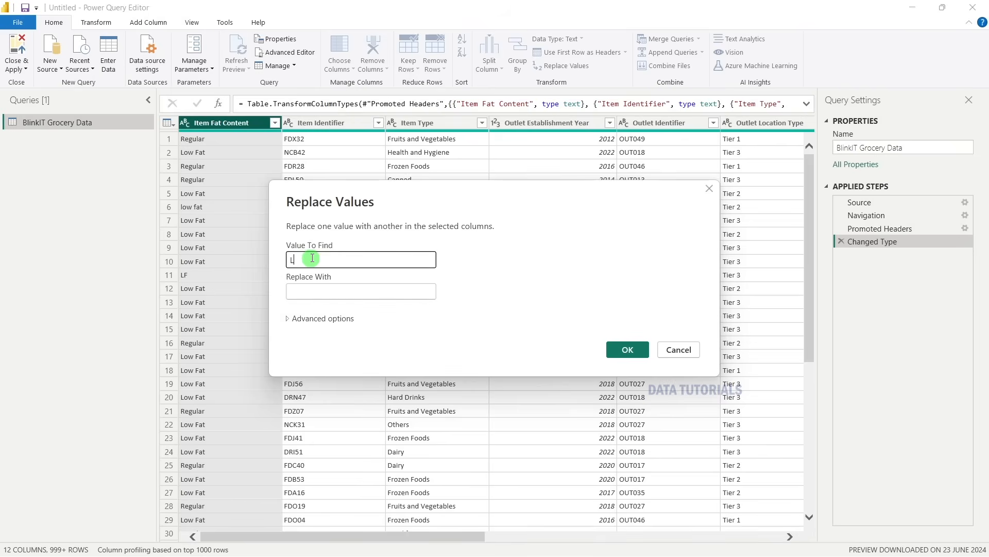
{"action": "left_click", "coordinate": [310, 291]}
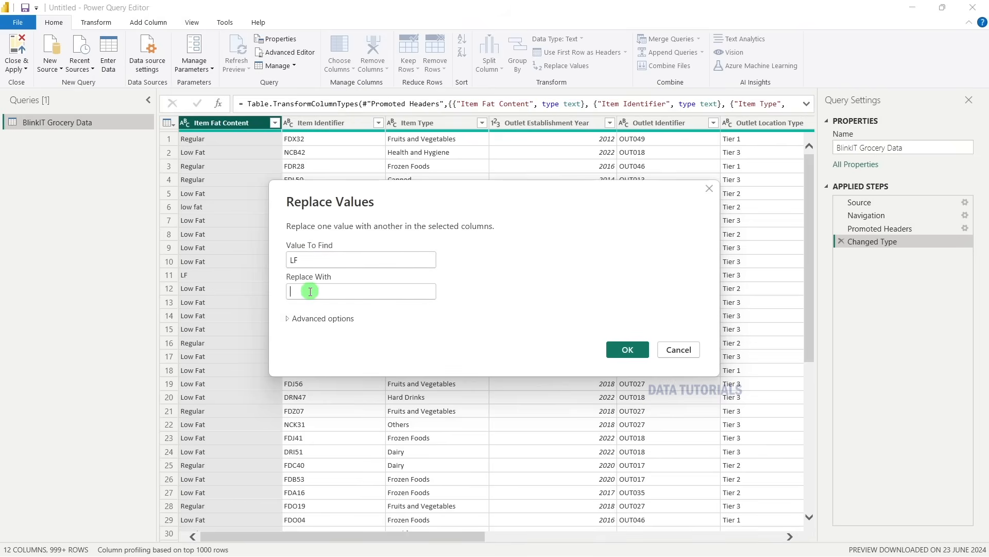
{"action": "type", "text": "Low Fat"}
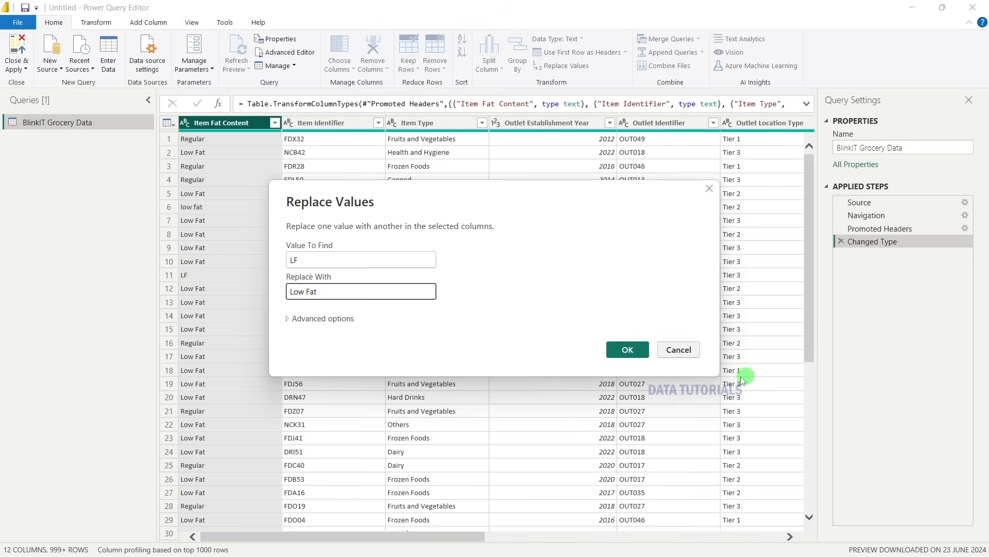
{"action": "left_click", "coordinate": [628, 349]}
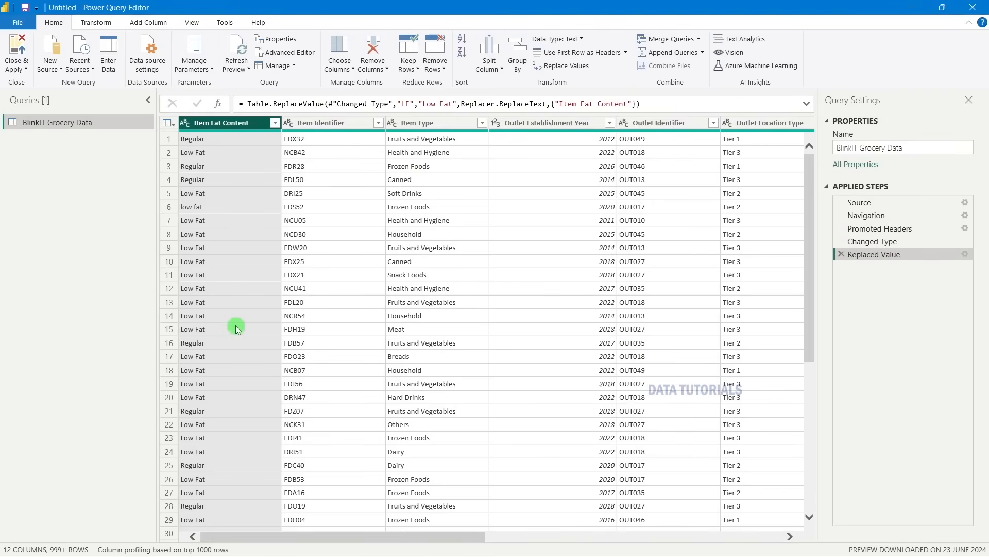
Check the rows and distinct values of Item Fat Content for remaining inconsistent spellings, without applying a filter.
{"action": "left_click", "coordinate": [192, 279]}
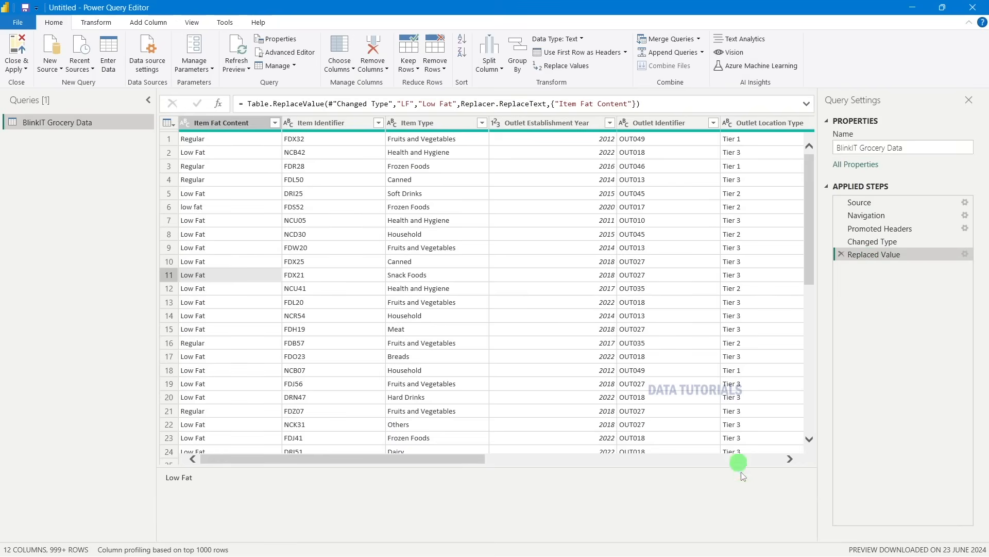
{"action": "scroll", "coordinate": [267, 263], "scroll_direction": "down", "scroll_amount": 3}
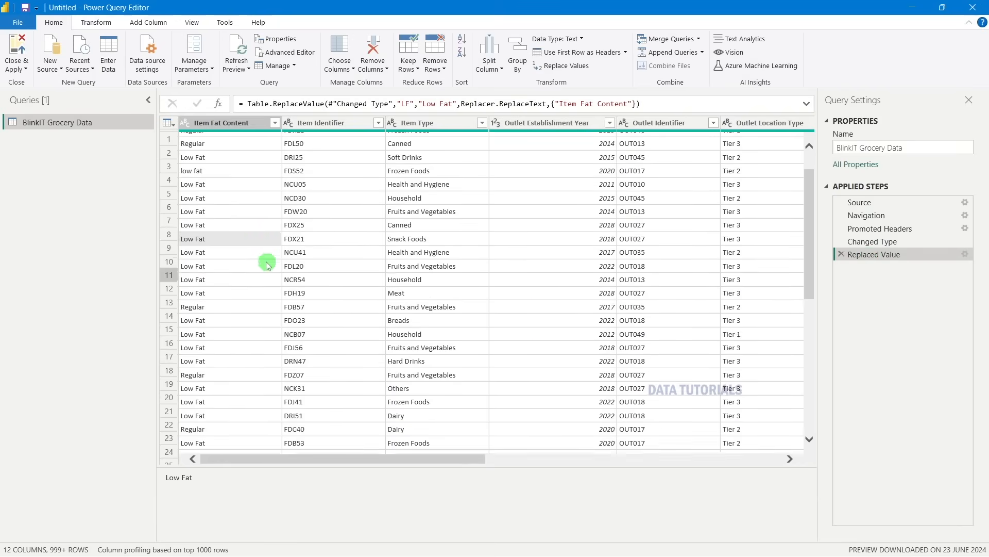
{"action": "scroll", "coordinate": [267, 263], "scroll_direction": "up", "scroll_amount": 2}
{"action": "left_click", "coordinate": [274, 122]}
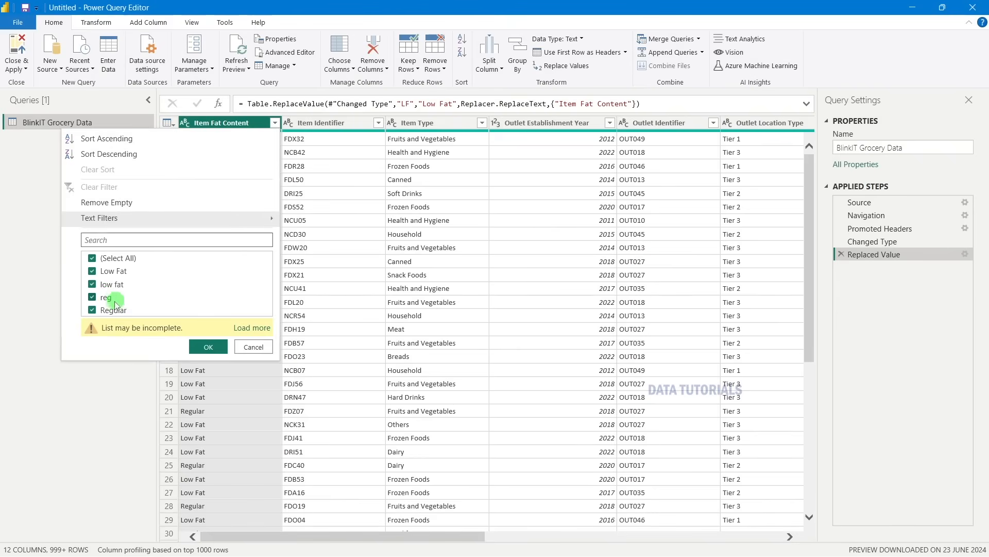
{"action": "left_click", "coordinate": [393, 282]}
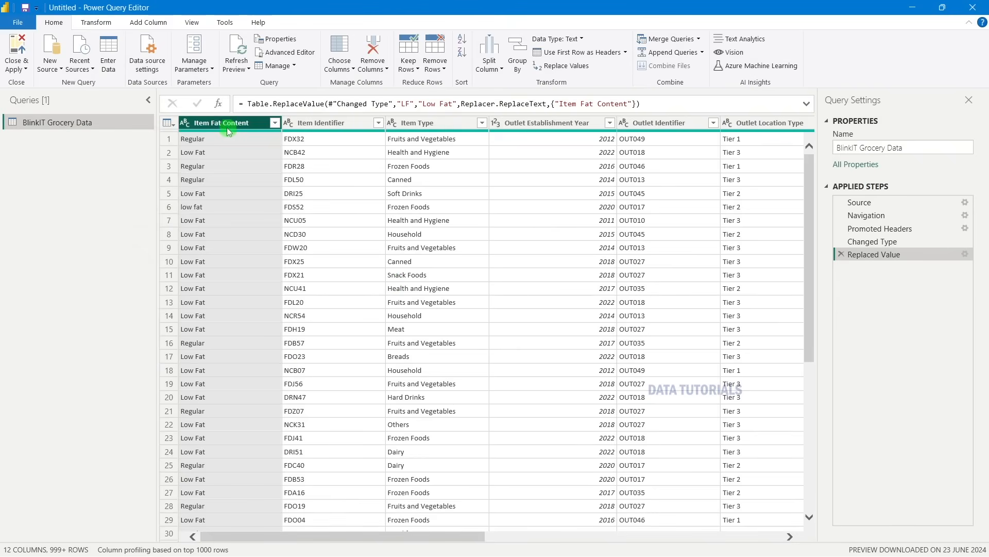
Replace the value reg with Regular in the Item Fat Content column.
{"action": "right_click", "coordinate": [228, 129]}
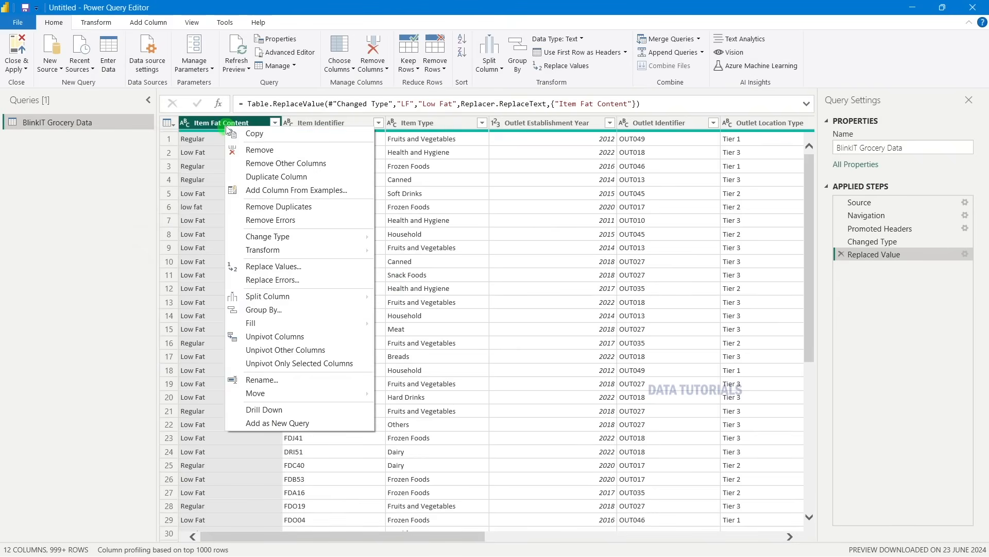
{"action": "left_click", "coordinate": [289, 267]}
{"action": "left_click", "coordinate": [322, 267]}
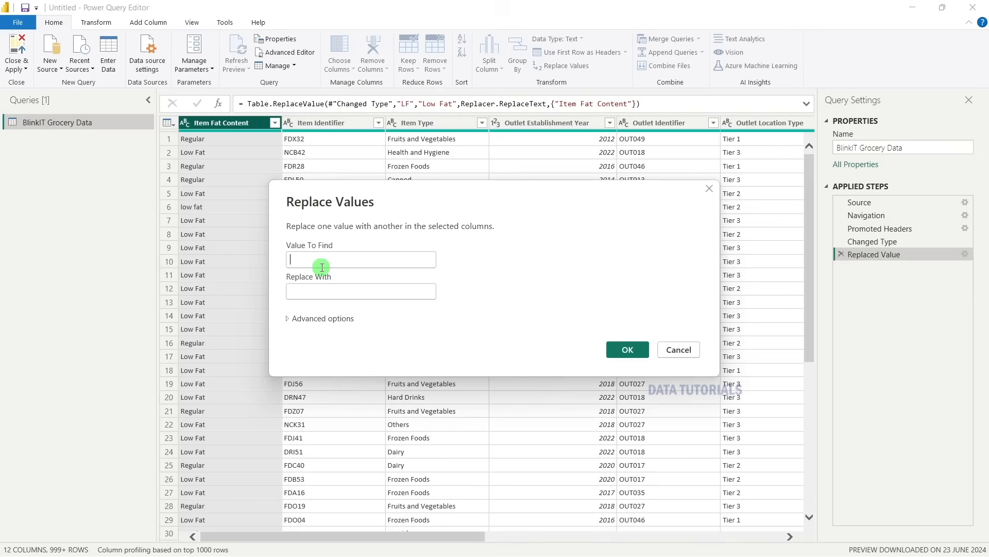
{"action": "type", "text": "reg"}
{"action": "left_click", "coordinate": [319, 292]}
{"action": "type", "text": "Regular"}
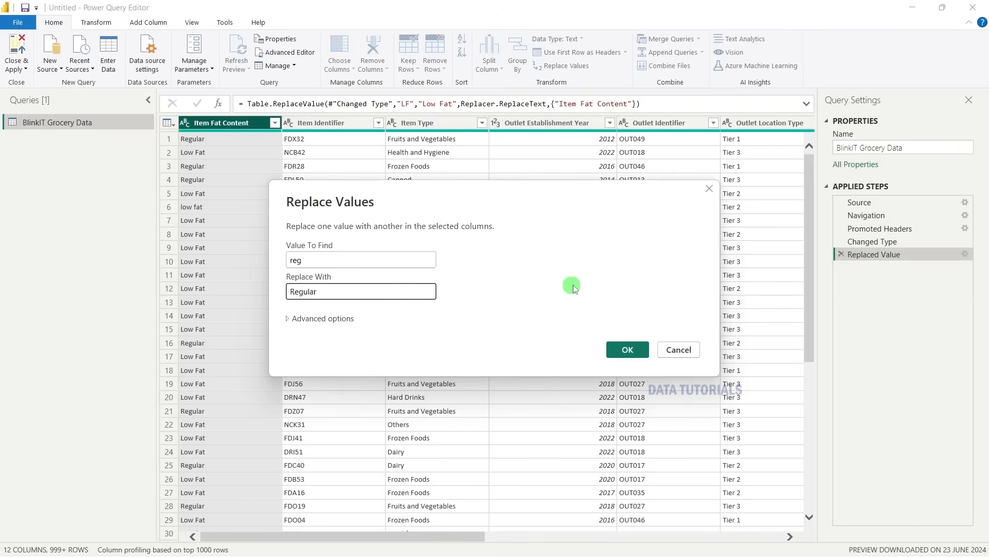
{"action": "left_click", "coordinate": [628, 349]}
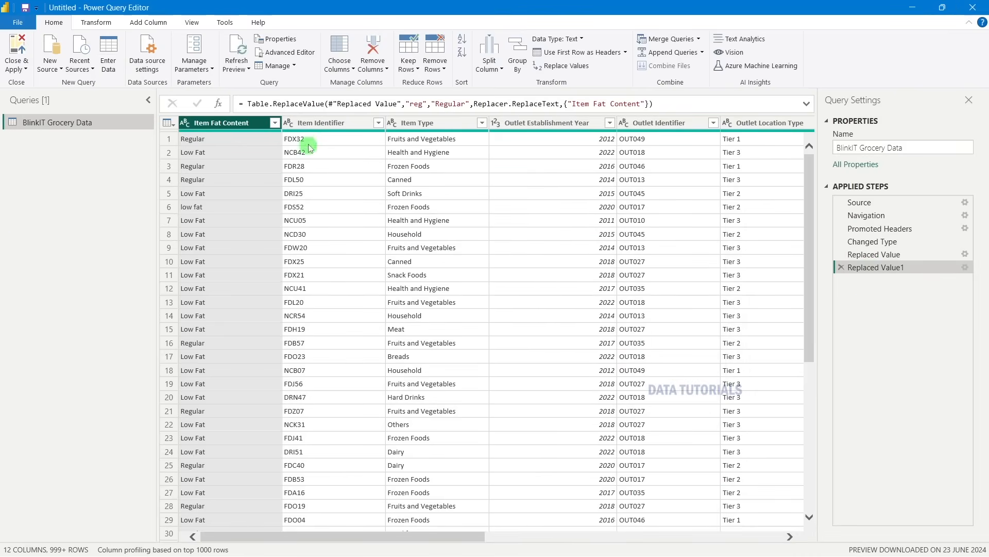
Check the distinct values of Item Fat Content, and replace the value low fat with Low Fat in that column.
{"action": "left_click", "coordinate": [274, 123]}
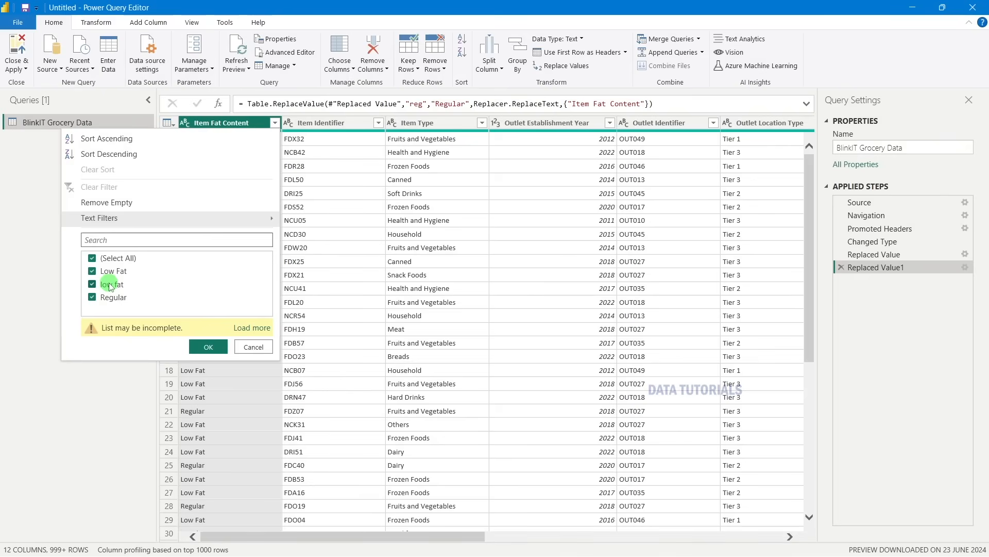
{"action": "left_click", "coordinate": [385, 208]}
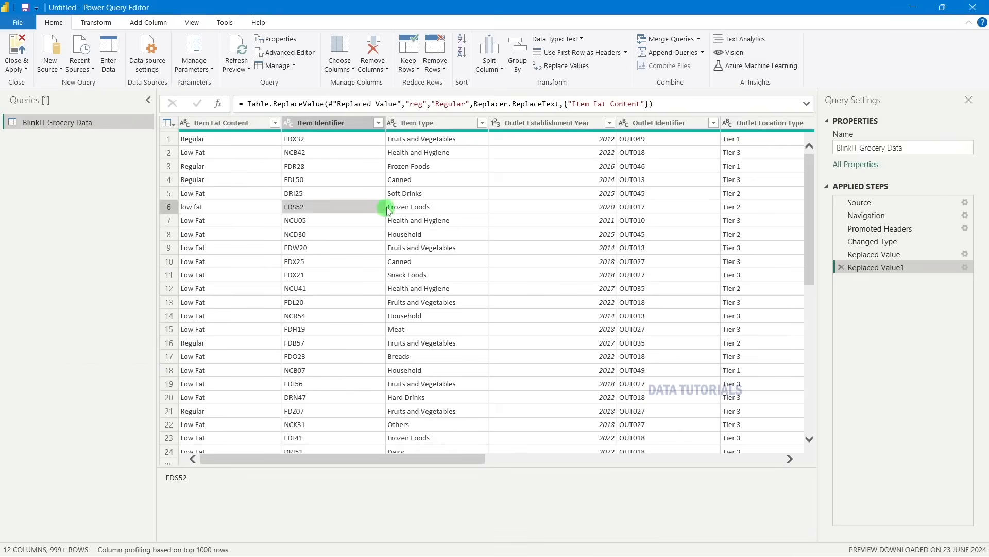
{"action": "right_click", "coordinate": [237, 124]}
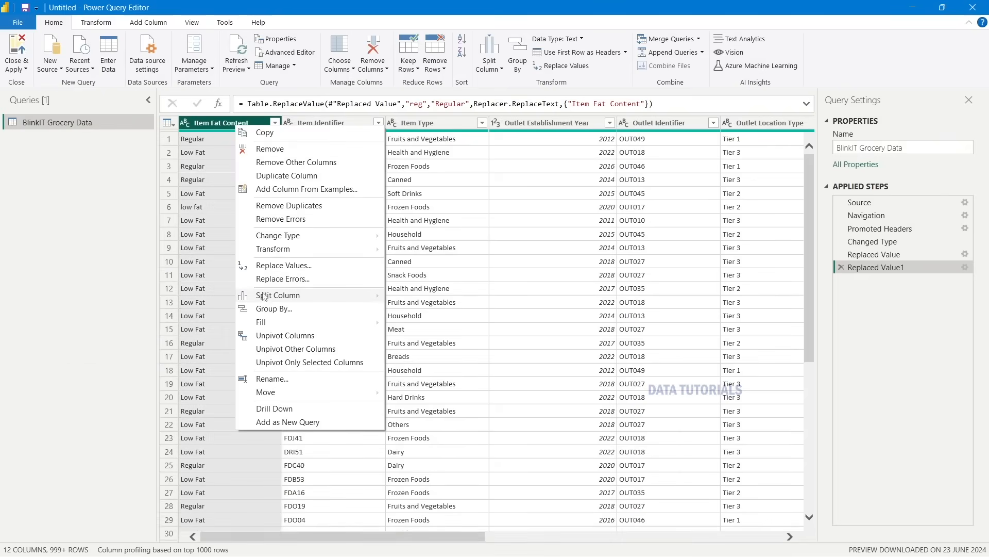
{"action": "left_click", "coordinate": [269, 266]}
{"action": "left_click", "coordinate": [336, 259]}
{"action": "type", "text": "low fat"}
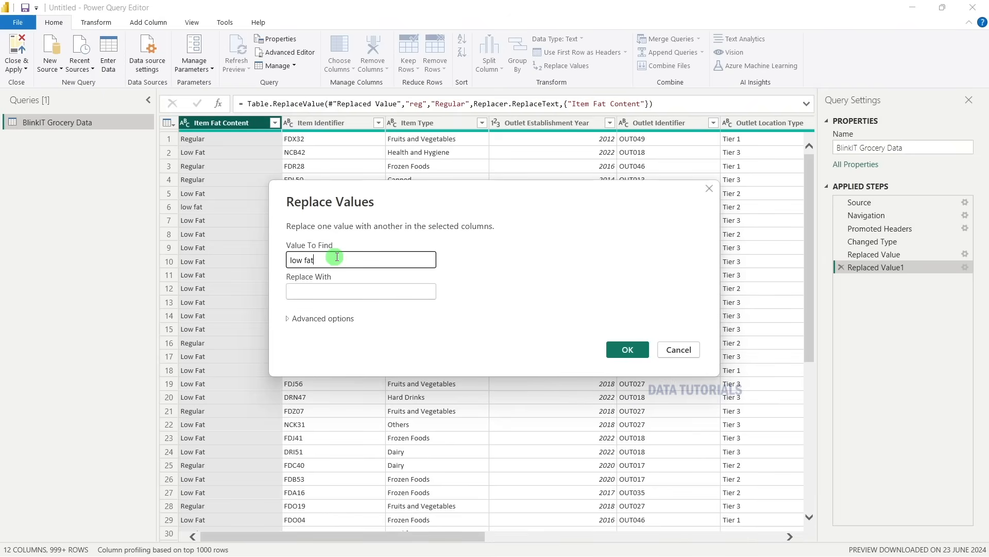
{"action": "left_click", "coordinate": [332, 288]}
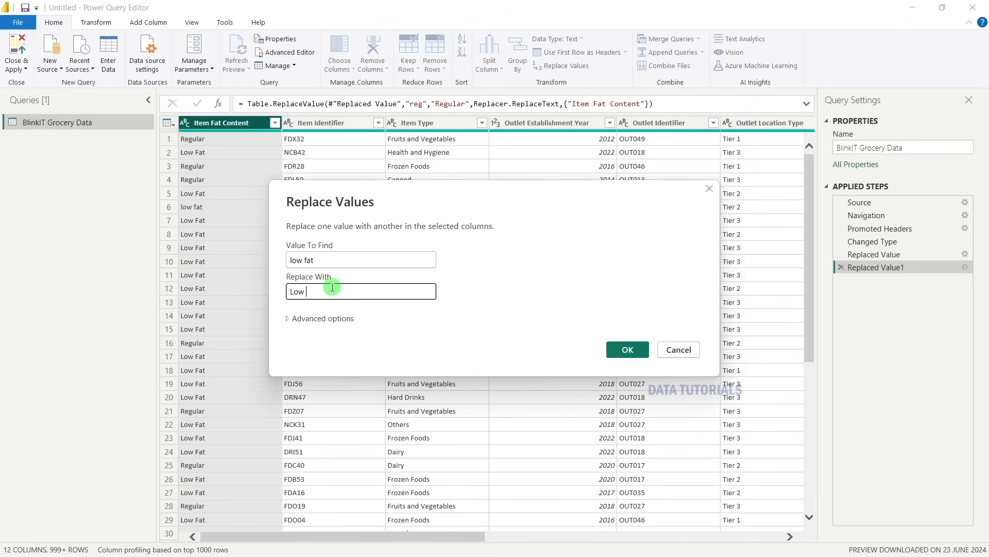
{"action": "left_click", "coordinate": [627, 350]}
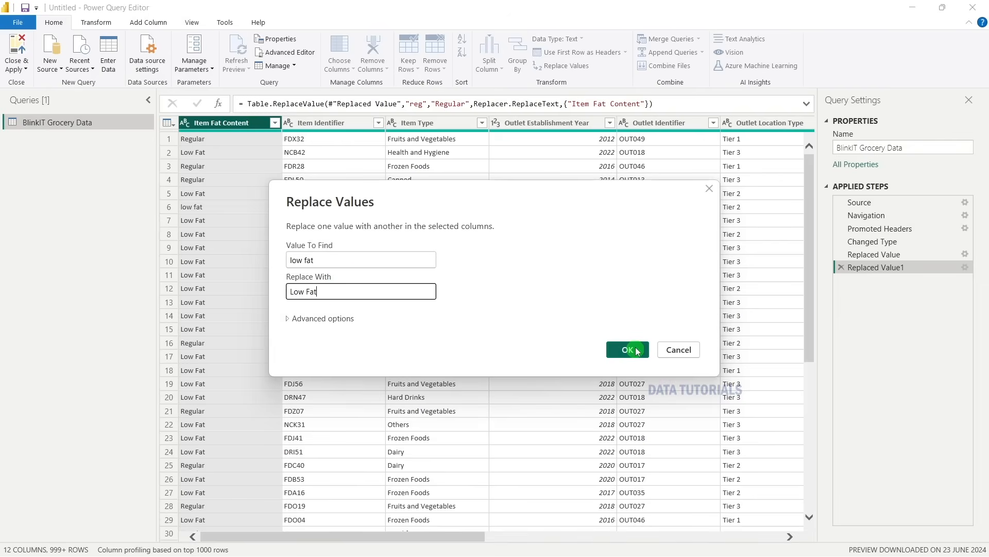
Return to the reg replacement step and apply a filter on Item Fat Content with all values selected.
{"action": "left_click", "coordinate": [894, 267]}
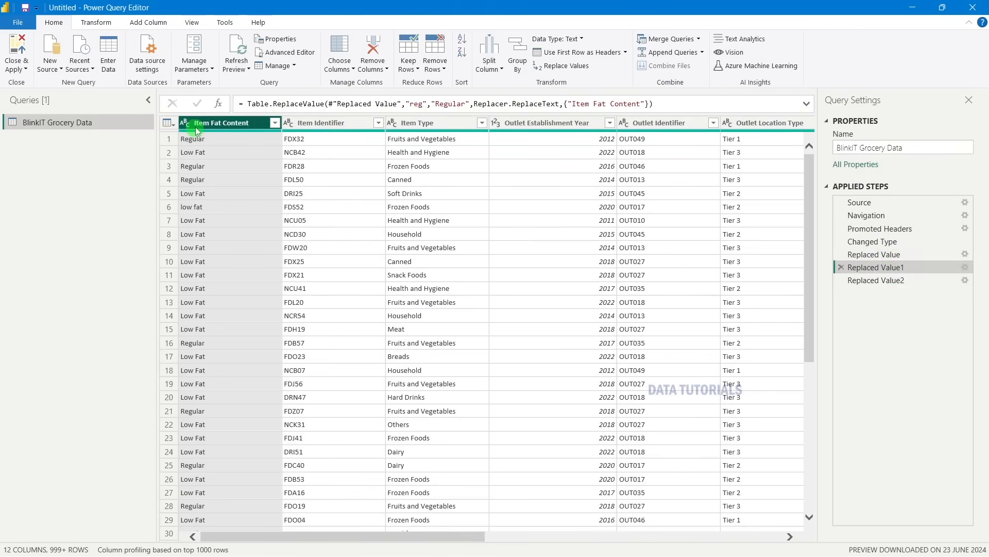
{"action": "left_click", "coordinate": [273, 124]}
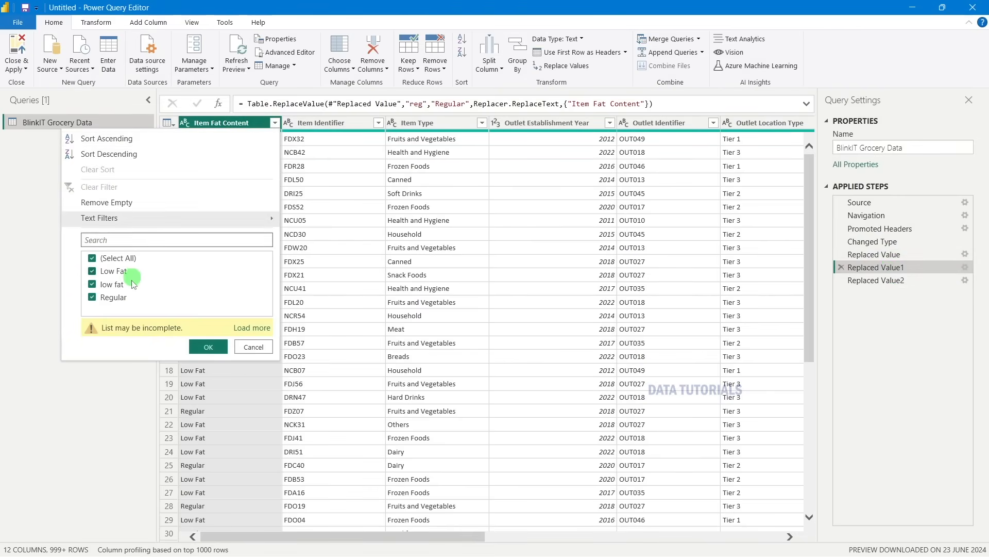
{"action": "left_click", "coordinate": [206, 346]}
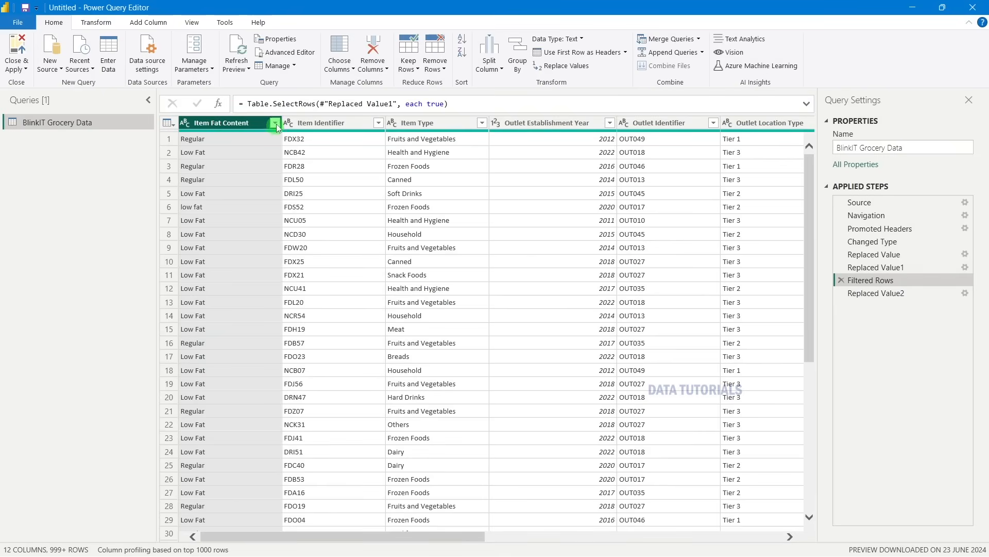
{"action": "left_click", "coordinate": [274, 123]}
{"action": "left_click", "coordinate": [93, 284]}
{"action": "left_click", "coordinate": [206, 347]}
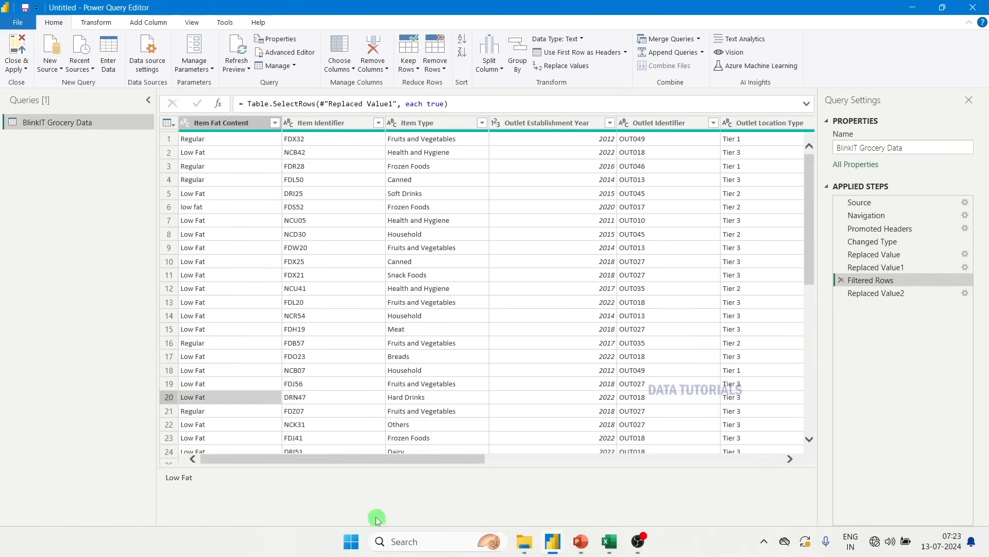
Switch to the BlinkIT Grocery Data workbook in Excel, check its Item Fat Content filter values, and return to Power Query Editor.
{"action": "left_click", "coordinate": [609, 541]}
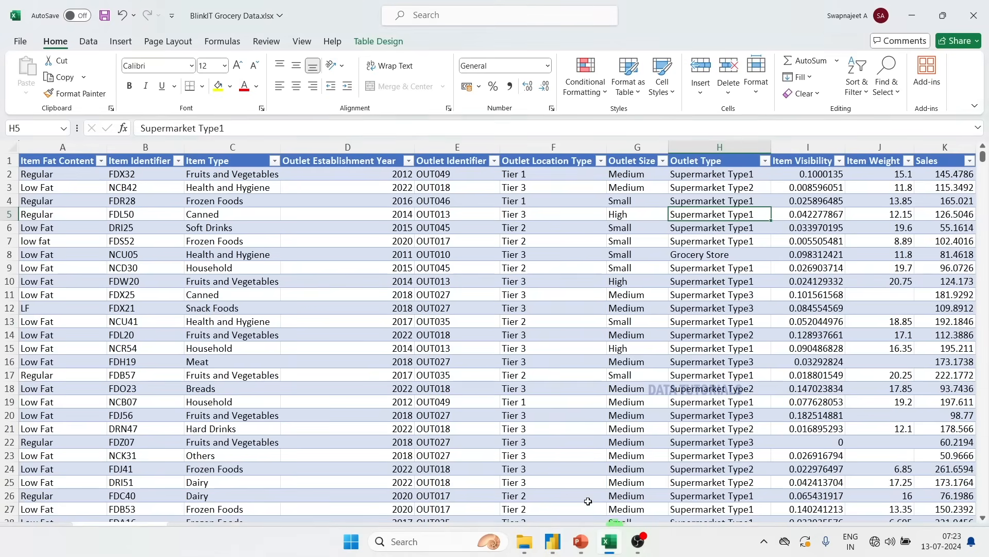
{"action": "left_click", "coordinate": [101, 161]}
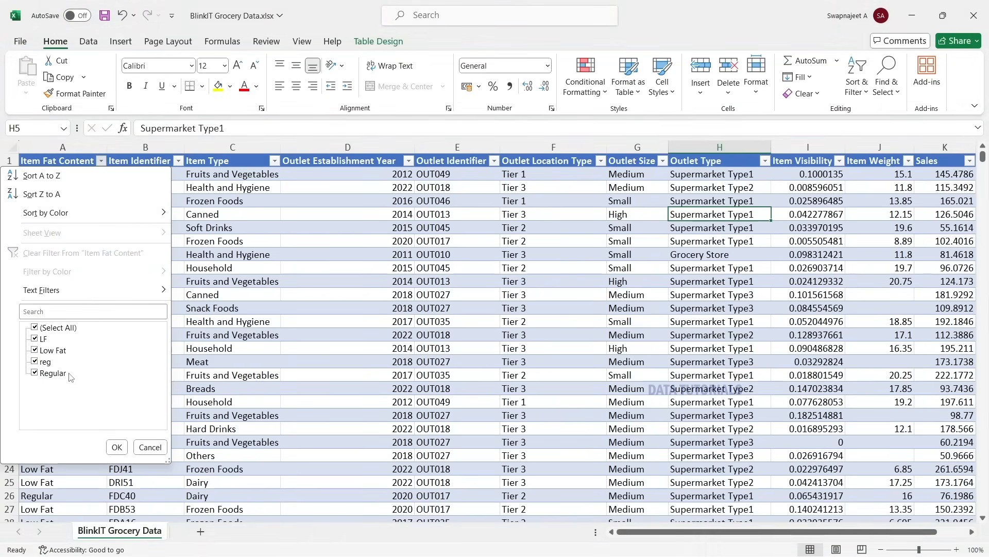
{"action": "left_click", "coordinate": [397, 333]}
{"action": "mouse_move", "coordinate": [571, 542]}
{"action": "mouse_move", "coordinate": [612, 547]}
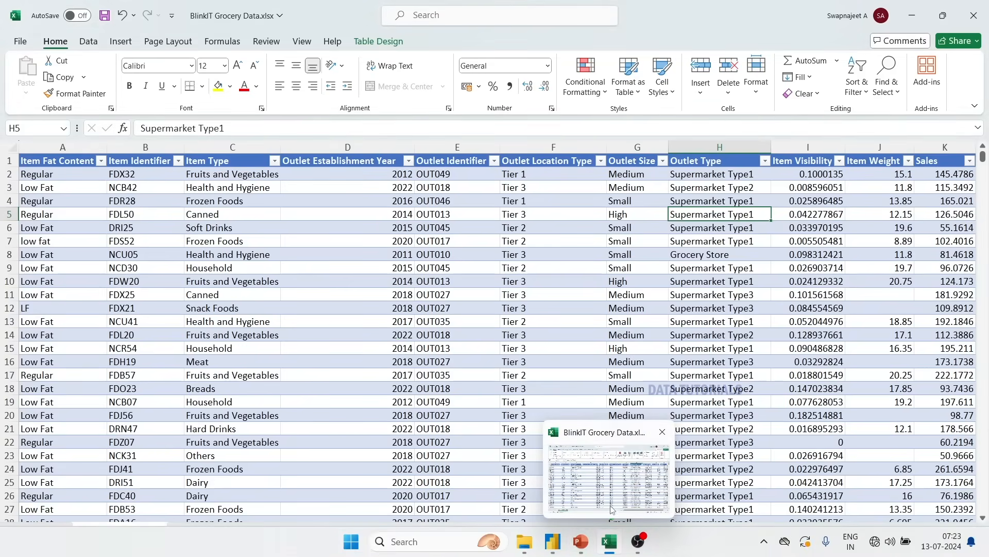
{"action": "left_click", "coordinate": [611, 505]}
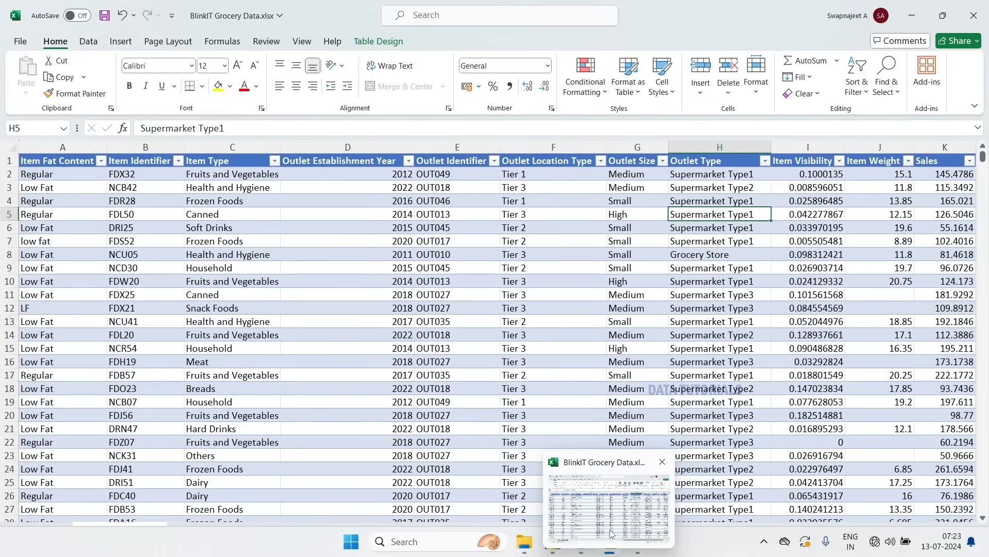
{"action": "left_click", "coordinate": [559, 550]}
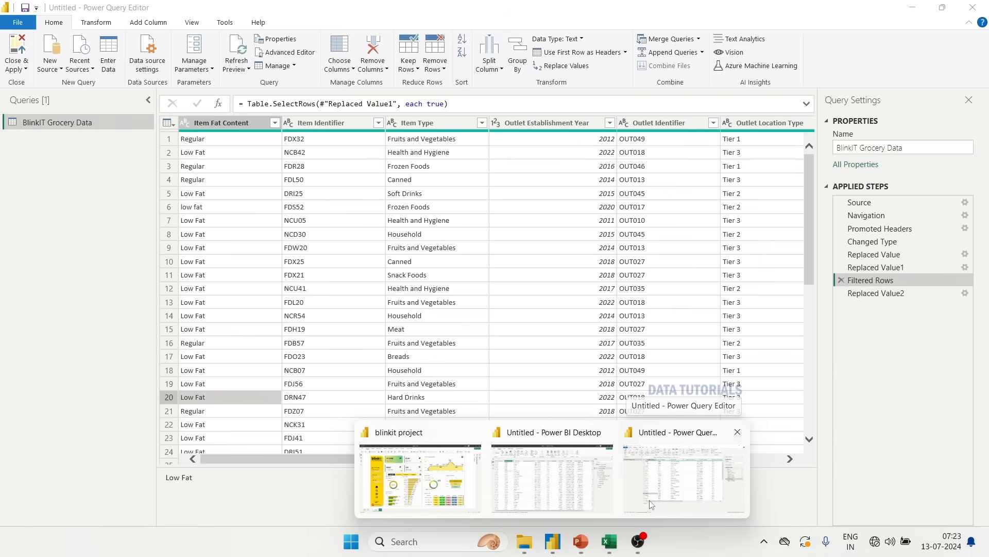
{"action": "left_click", "coordinate": [651, 498]}
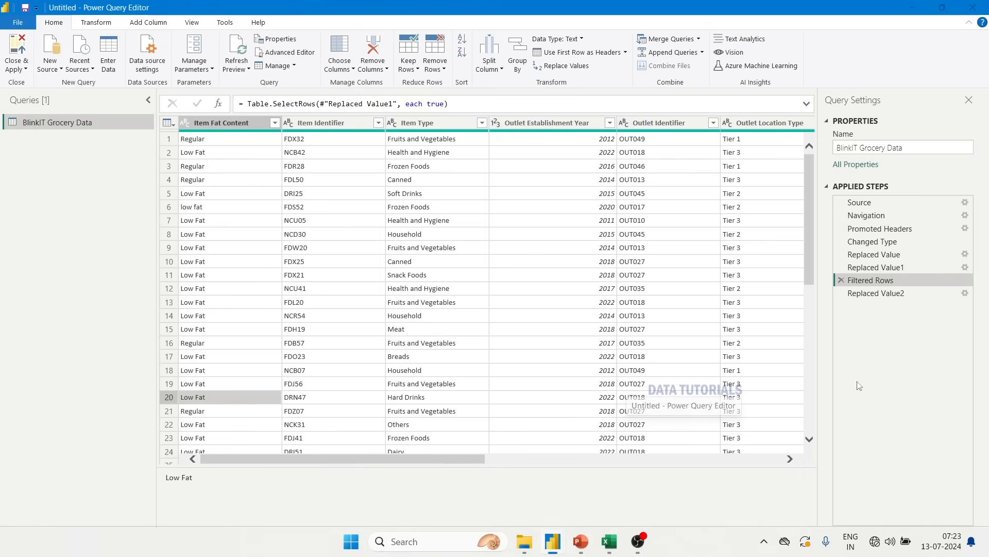
Delete the Filtered Rows step from the query.
{"action": "left_click", "coordinate": [842, 281]}
{"action": "left_click", "coordinate": [608, 312]}
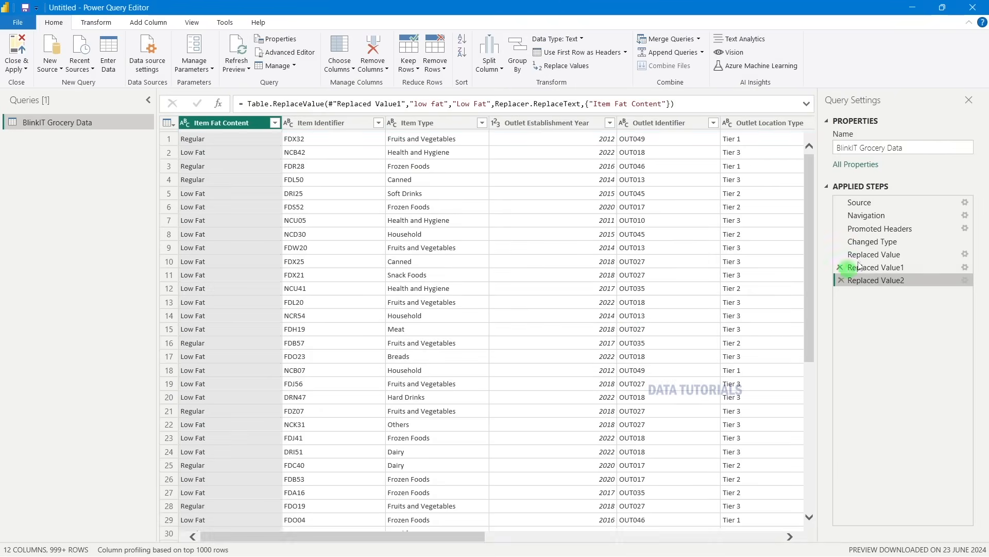
Review the find and replace values of the LF and low fat replacement steps, keeping their settings.
{"action": "double_click", "coordinate": [871, 255]}
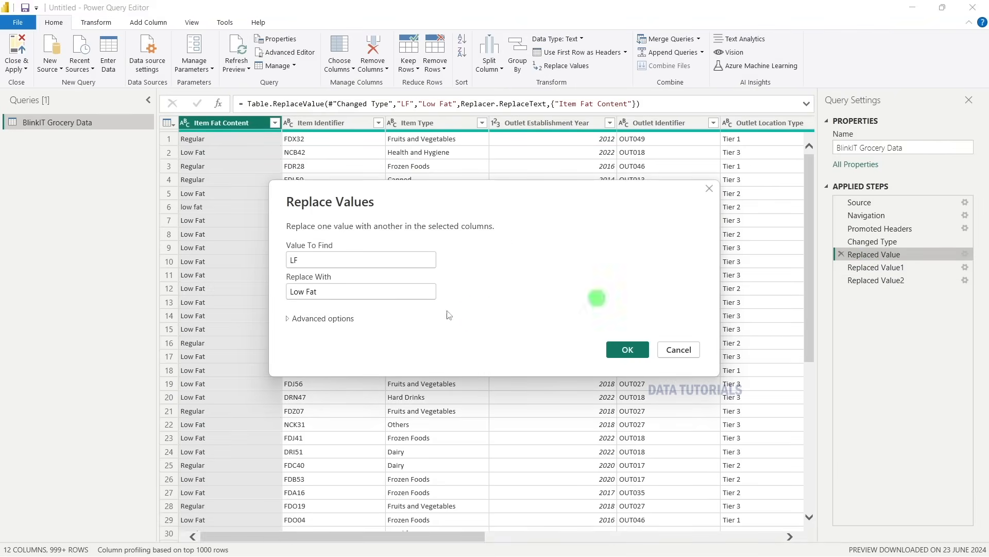
{"action": "left_click", "coordinate": [626, 348]}
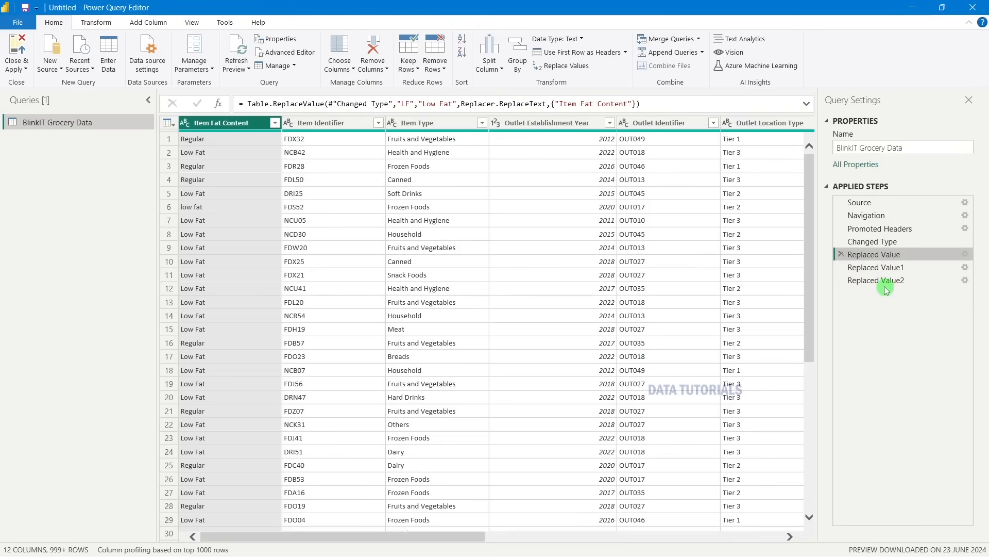
{"action": "double_click", "coordinate": [895, 281]}
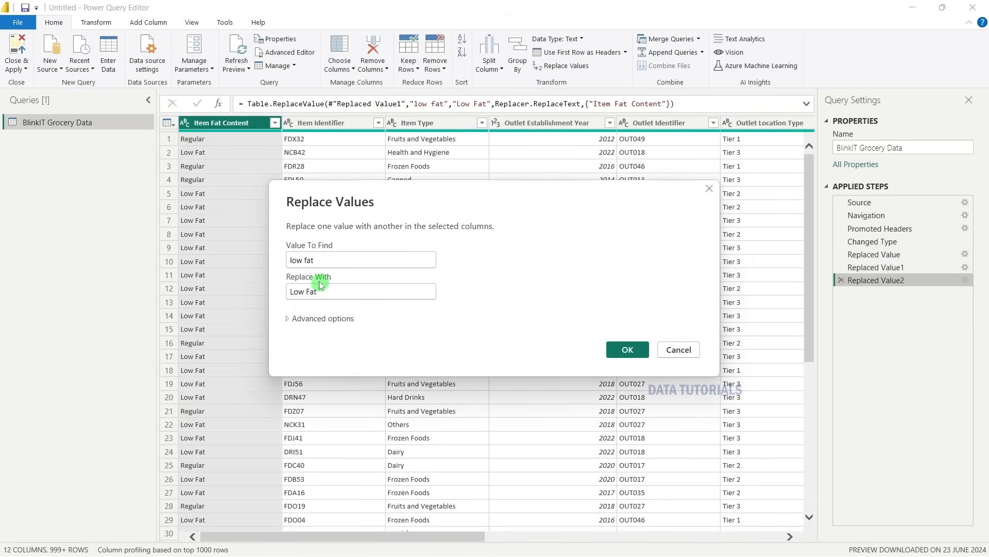
{"action": "left_click_drag", "start_coordinate": [318, 261], "coordinate": [295, 259]}
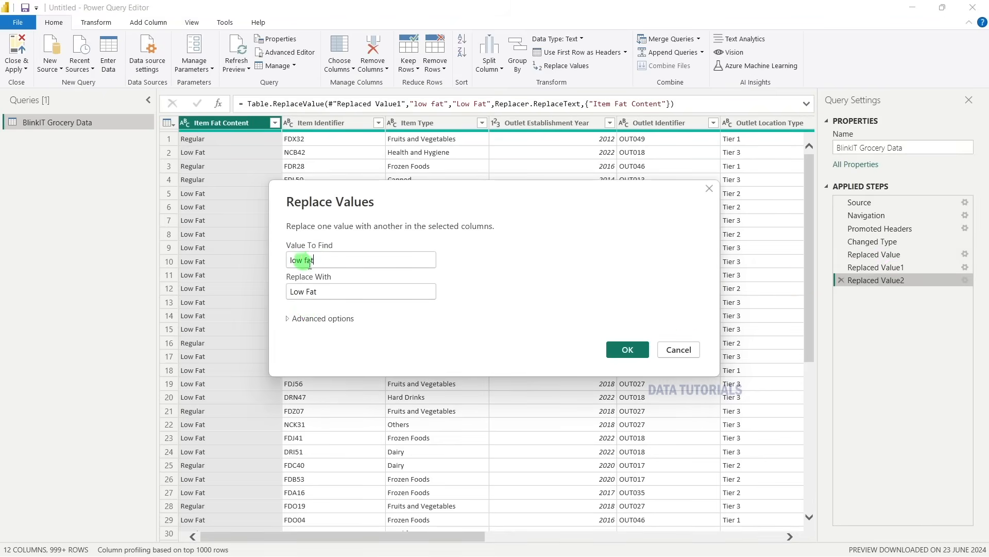
{"action": "left_click", "coordinate": [626, 349]}
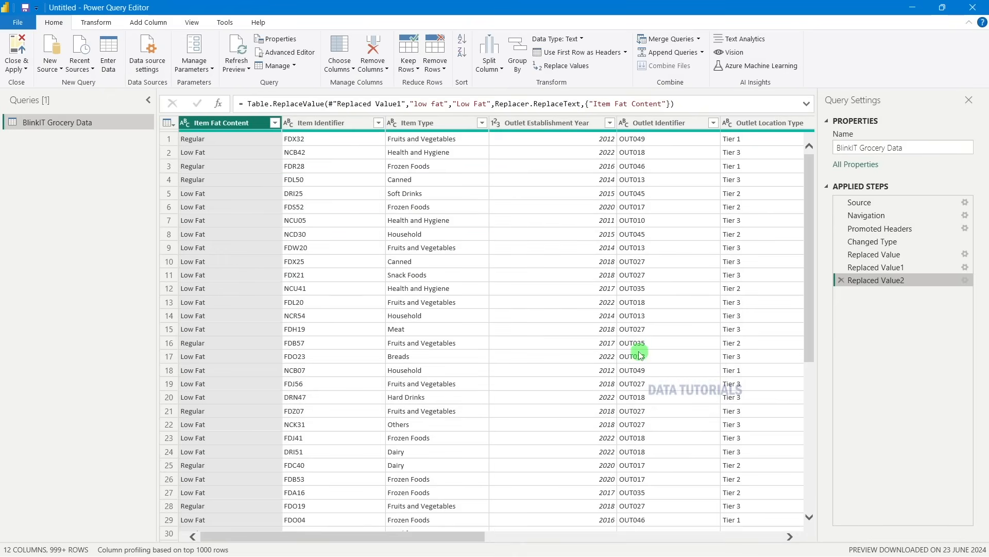
Close the query editor and apply the Item Fat Content replacements to the Power BI model.
{"action": "left_click", "coordinate": [105, 24]}
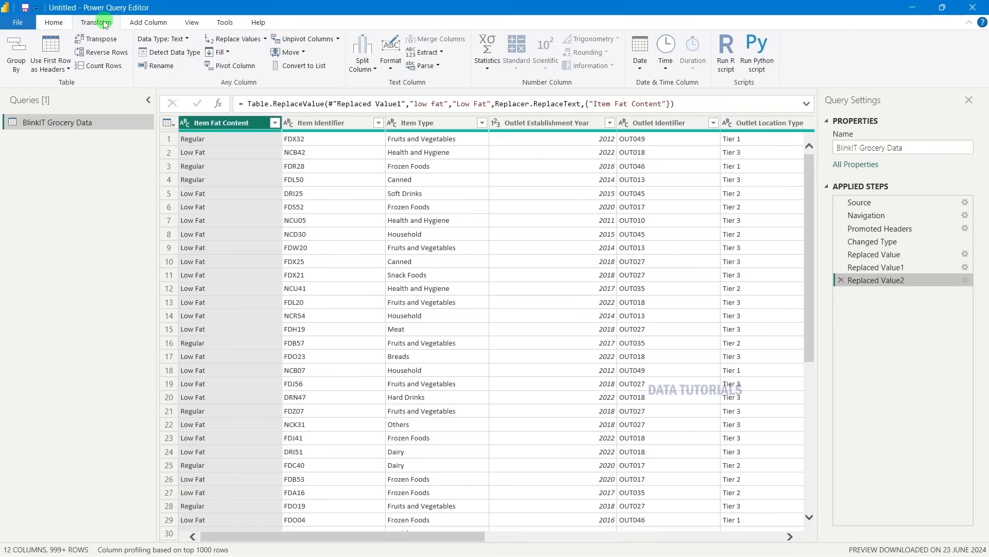
{"action": "left_click", "coordinate": [67, 26]}
{"action": "left_click", "coordinate": [13, 49]}
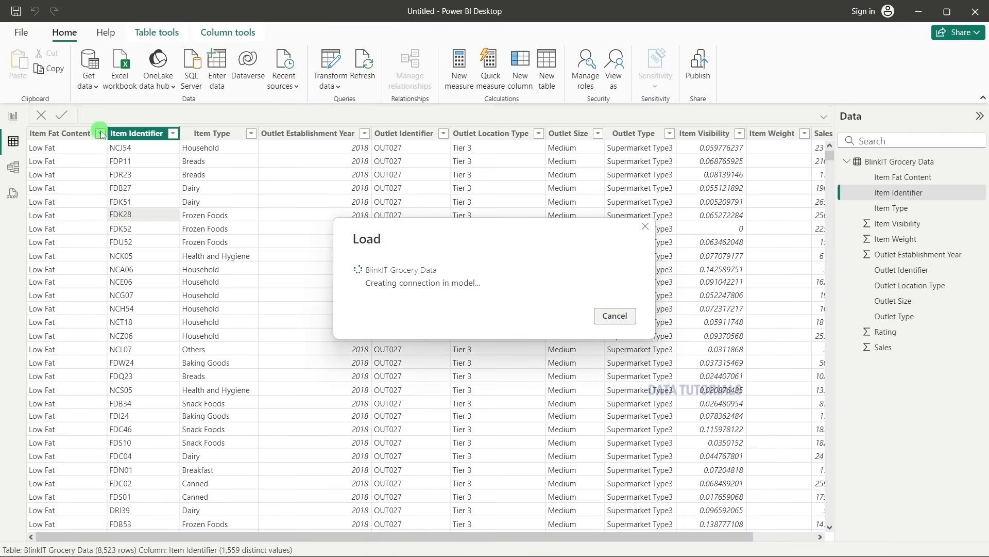
Check the distinct Item Fat Content values in the loaded BlinkIT Grocery Data table.
{"action": "left_click", "coordinate": [101, 133]}
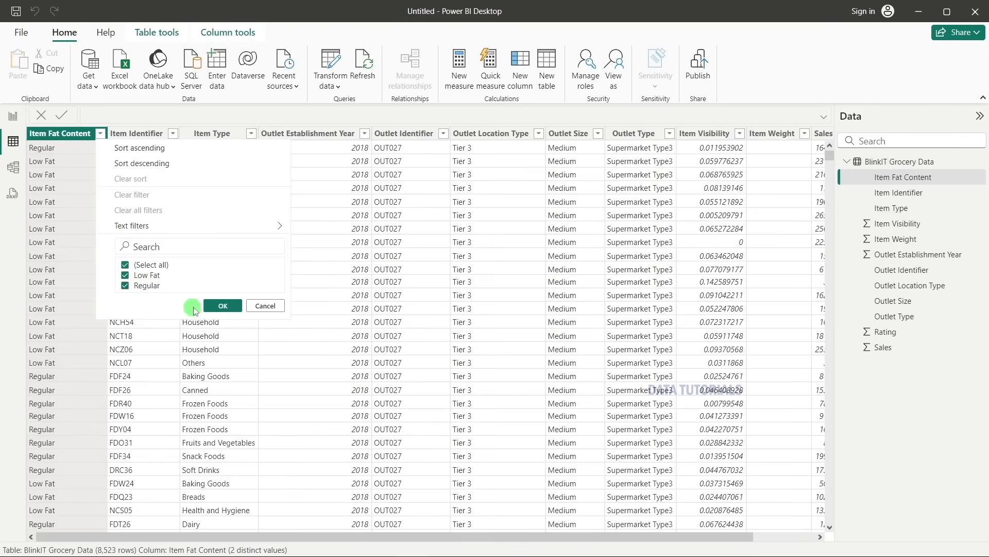
{"action": "left_click", "coordinate": [222, 306]}
{"action": "left_click", "coordinate": [182, 292]}
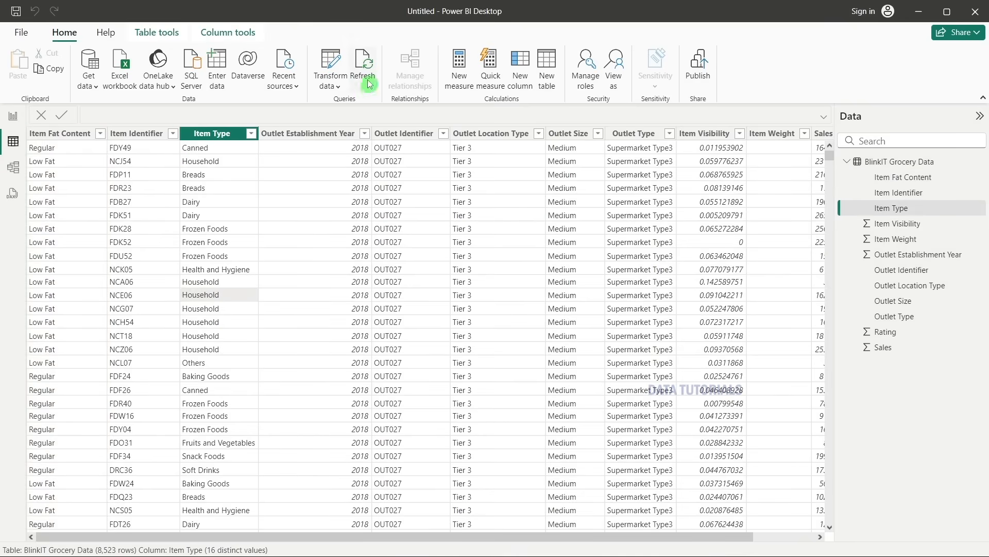
Reopen Power Query Editor and check the rows and distinct values of Item Fat Content, without applying a filter.
{"action": "left_click", "coordinate": [333, 72]}
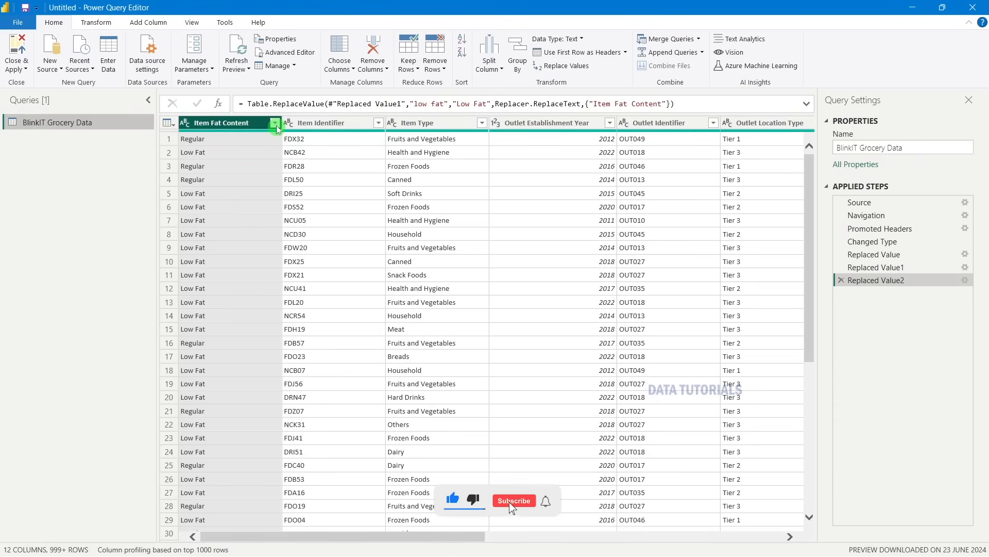
{"action": "left_click", "coordinate": [276, 124]}
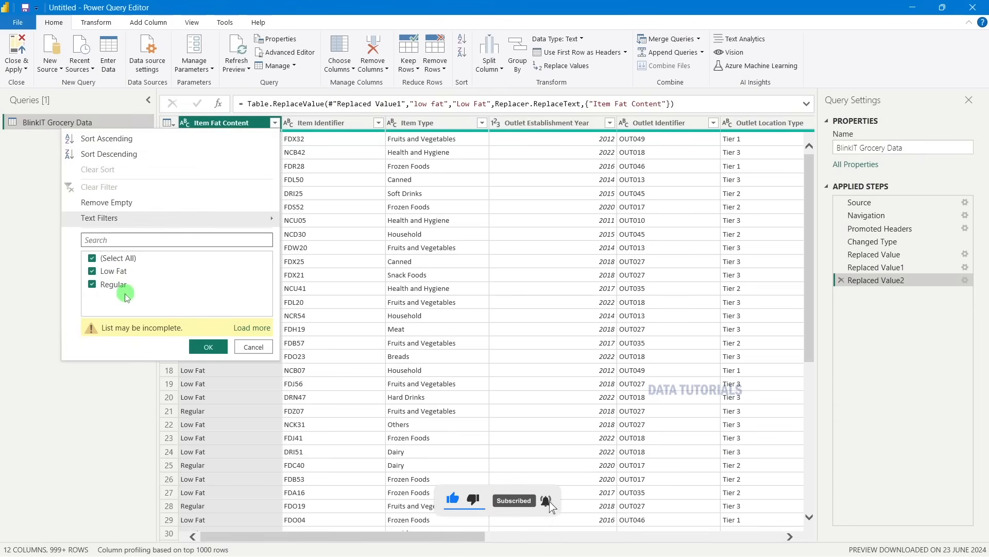
{"action": "left_click", "coordinate": [492, 371]}
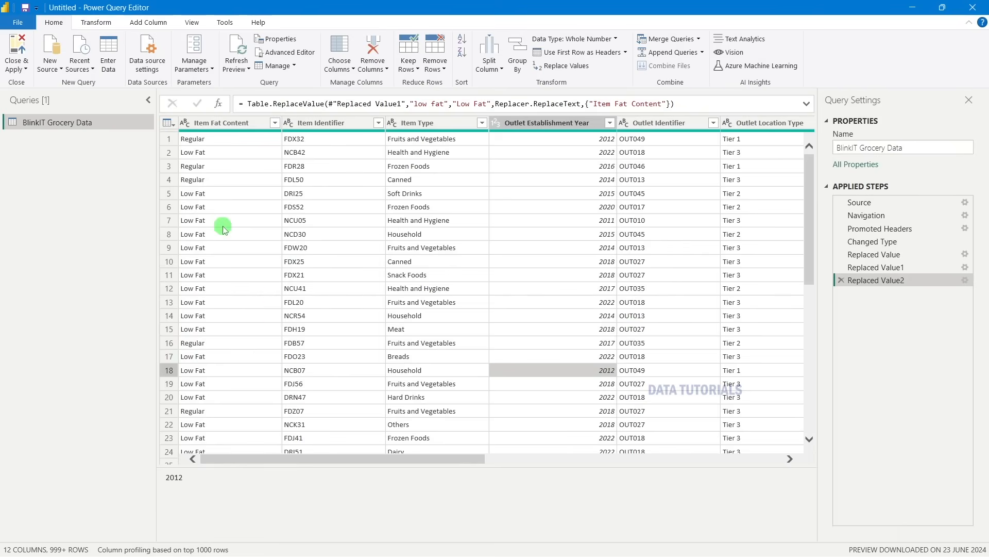
{"action": "scroll", "coordinate": [212, 221], "scroll_direction": "down", "scroll_amount": 2}
{"action": "scroll", "coordinate": [212, 220], "scroll_direction": "up", "scroll_amount": 2}
{"action": "left_click", "coordinate": [213, 220]}
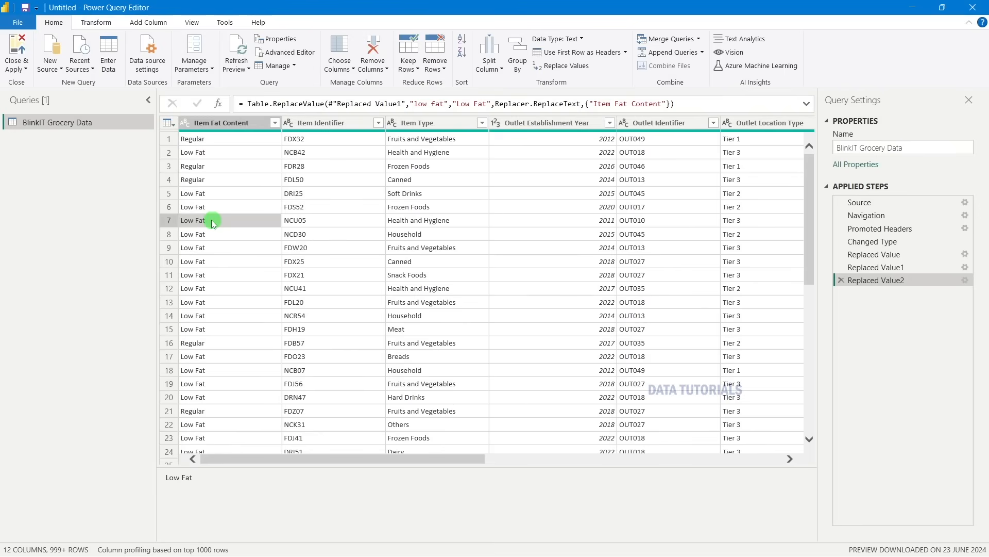
{"action": "left_click", "coordinate": [276, 124]}
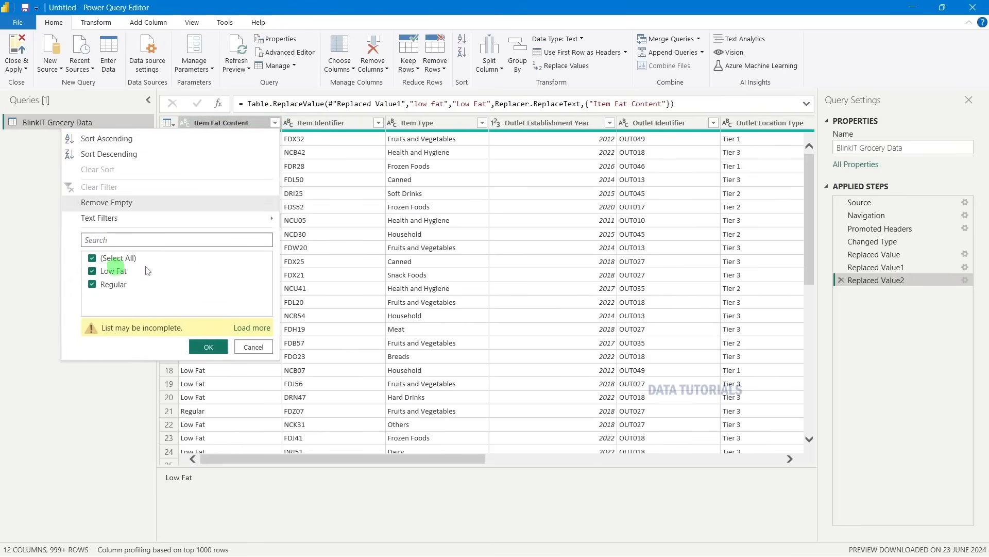
{"action": "left_click", "coordinate": [310, 289]}
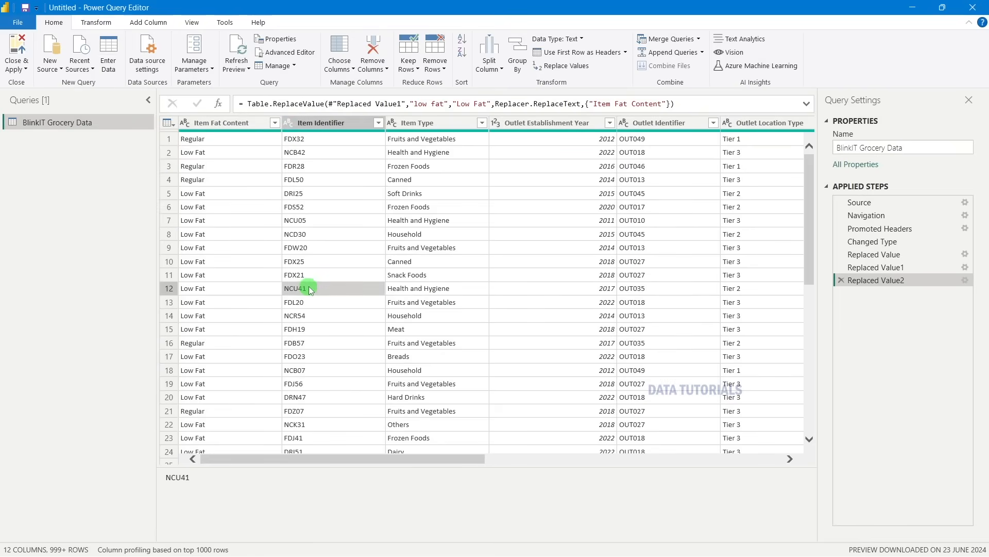
Reopen the settings of the low fat replacement step and confirm them without changes.
{"action": "left_click", "coordinate": [923, 287]}
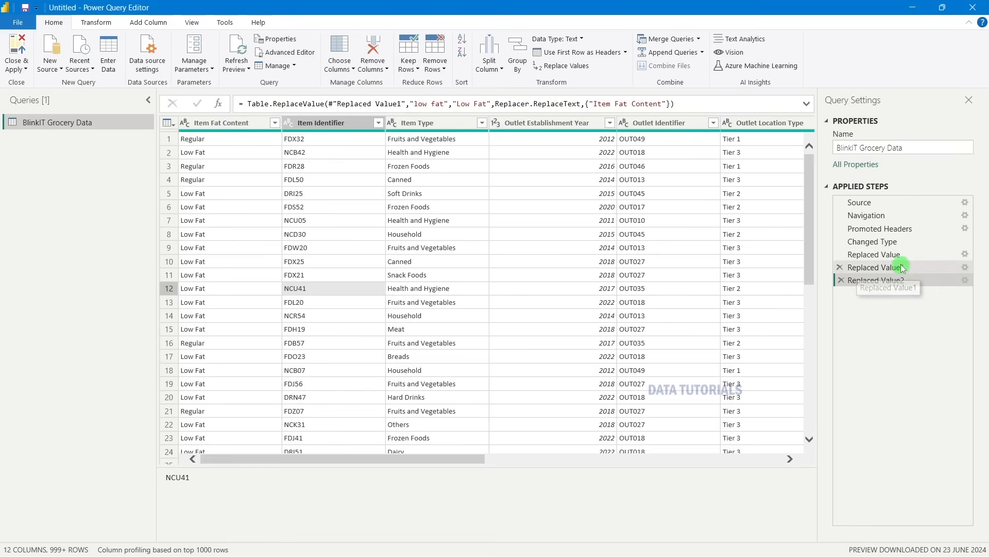
{"action": "double_click", "coordinate": [876, 280]}
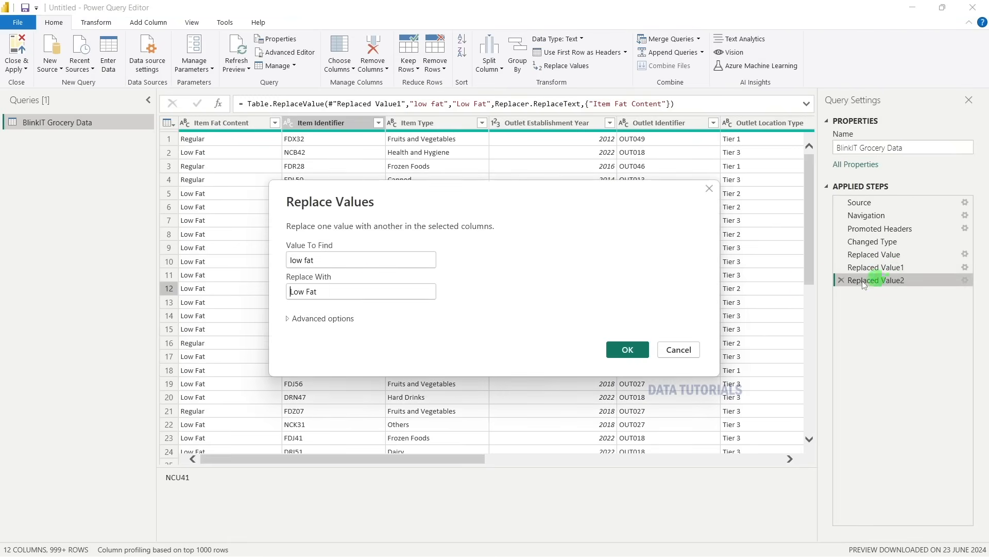
{"action": "left_click", "coordinate": [304, 291]}
{"action": "left_click", "coordinate": [624, 350]}
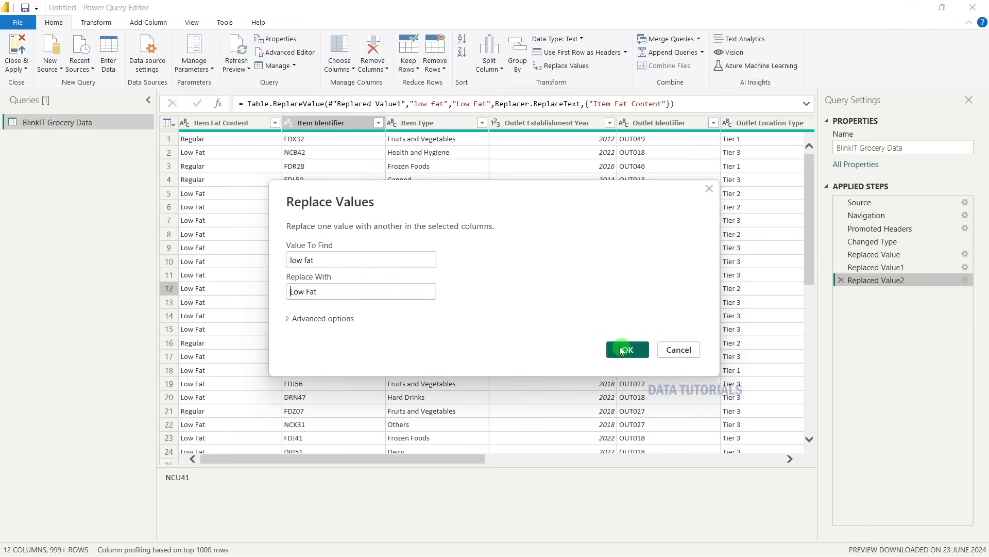
Review the find and replacement texts of the last Item Fat Content replacement and close its settings.
{"action": "left_click", "coordinate": [295, 261]}
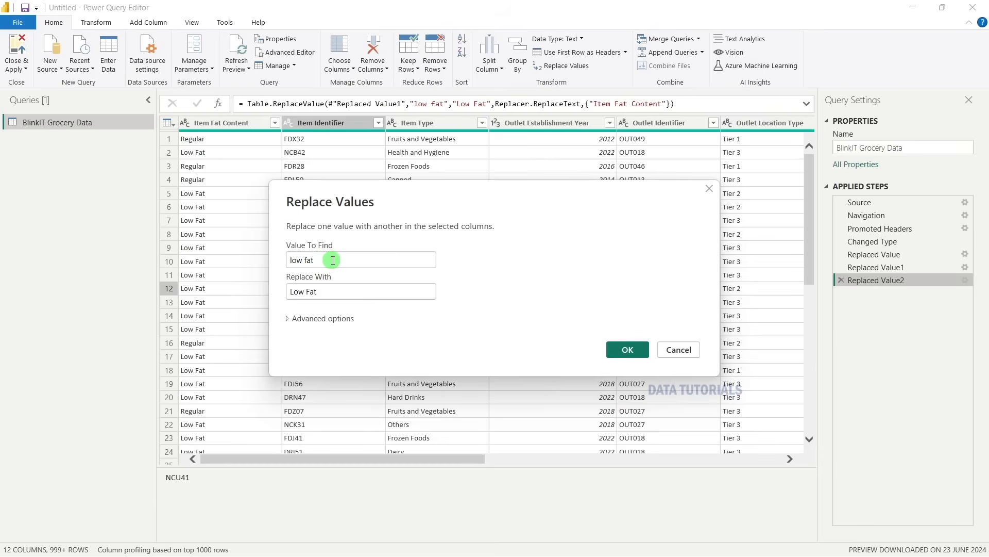
{"action": "left_click_drag", "start_coordinate": [320, 292], "coordinate": [280, 293]}
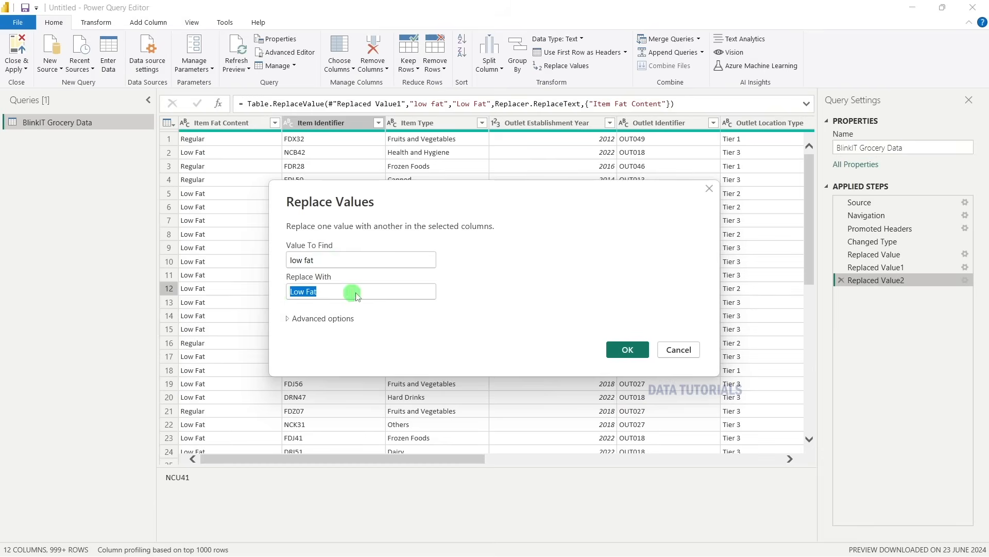
{"action": "left_click", "coordinate": [626, 350]}
{"action": "left_click", "coordinate": [846, 334]}
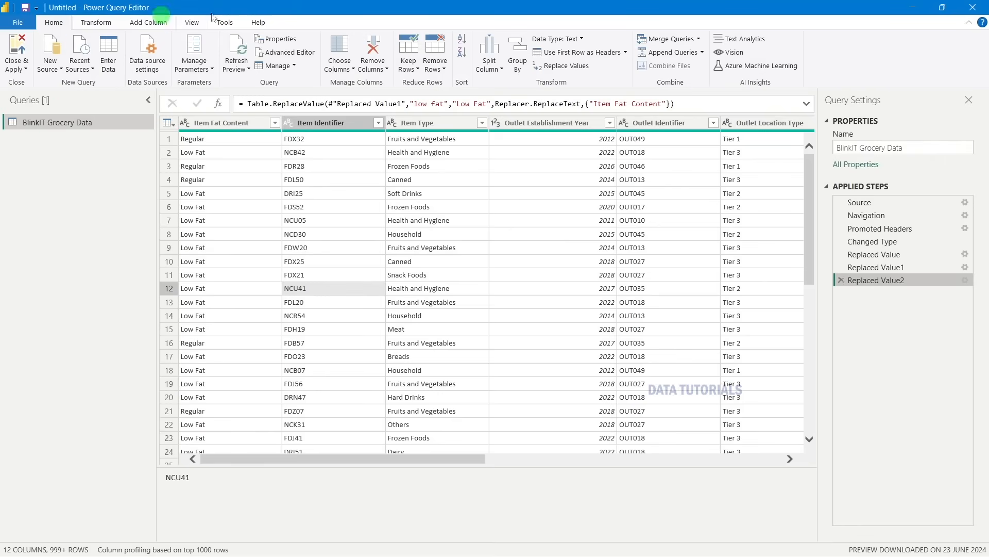
Turn on the column quality indicators for the BlinkIT Grocery Data query preview.
{"action": "left_click", "coordinate": [199, 23]}
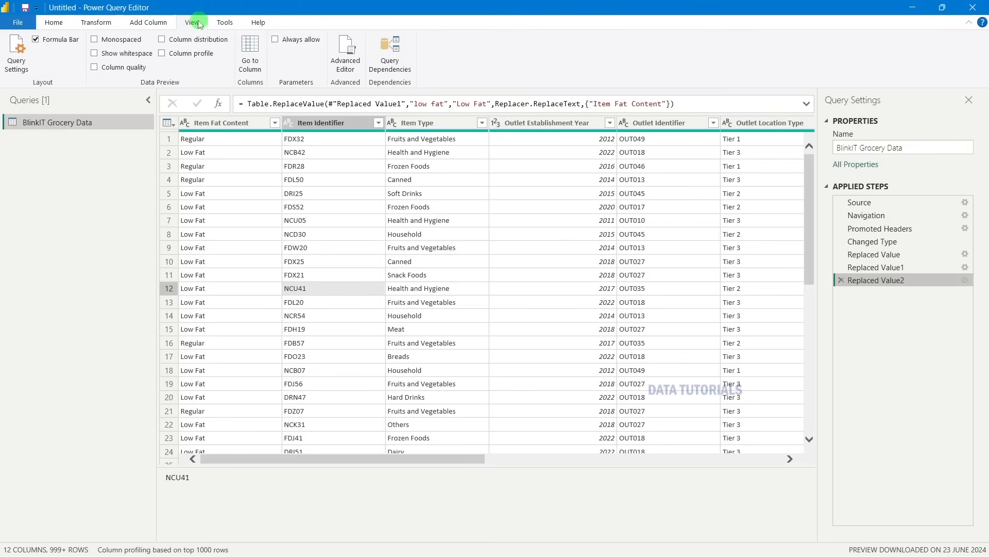
{"action": "left_click", "coordinate": [106, 70]}
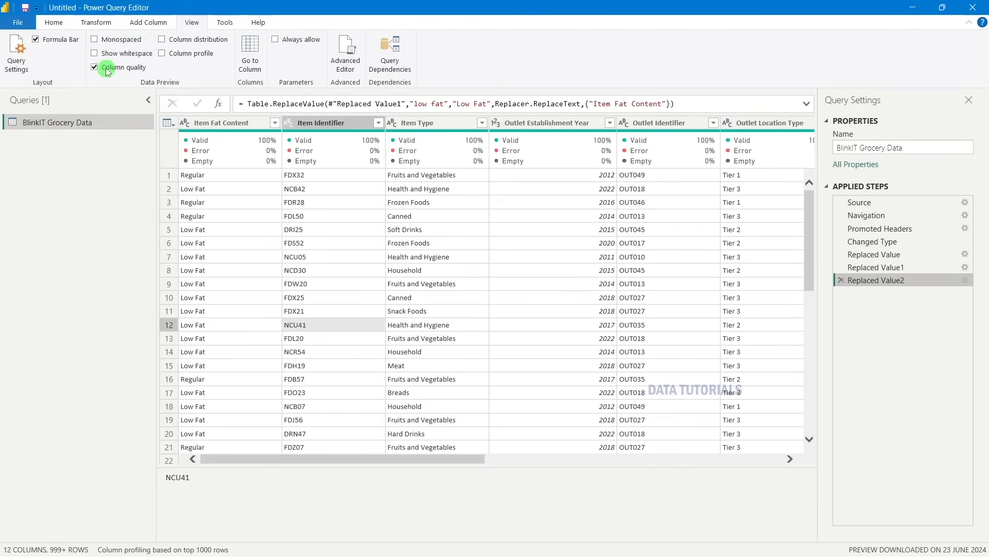
{"action": "left_click", "coordinate": [55, 26]}
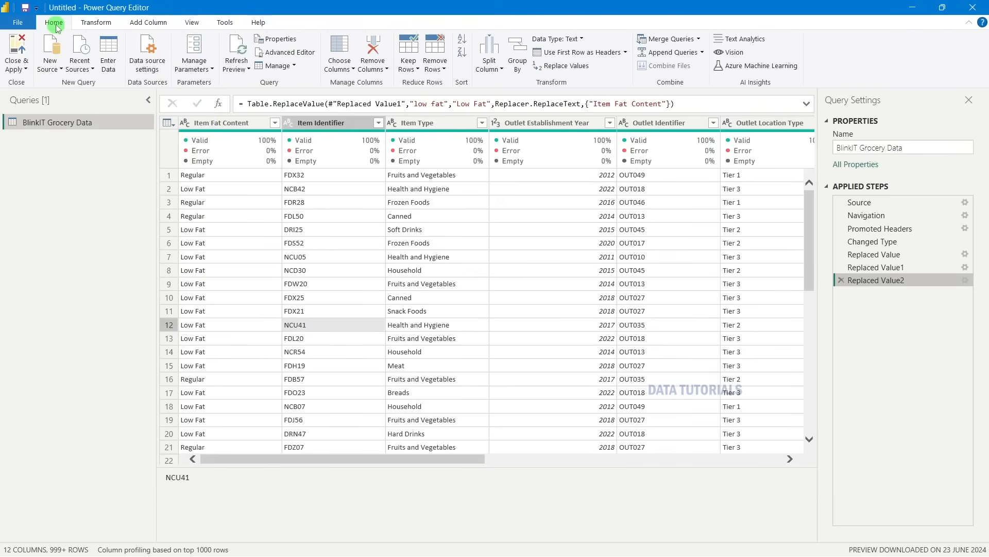
Examine the valid, error and empty percentages of all columns, including the null cells in Item Weight.
{"action": "mouse_move", "coordinate": [226, 151]}
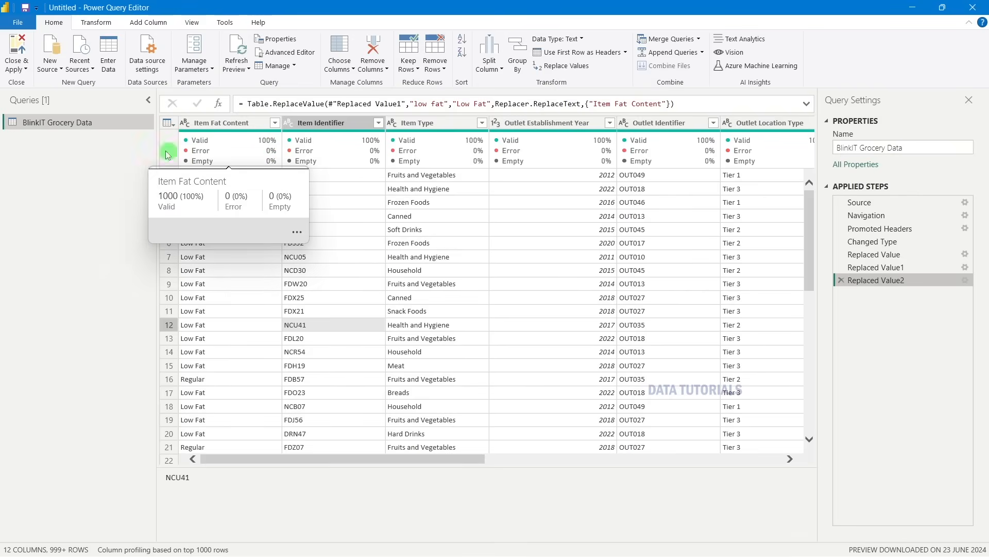
{"action": "left_click", "coordinate": [214, 127]}
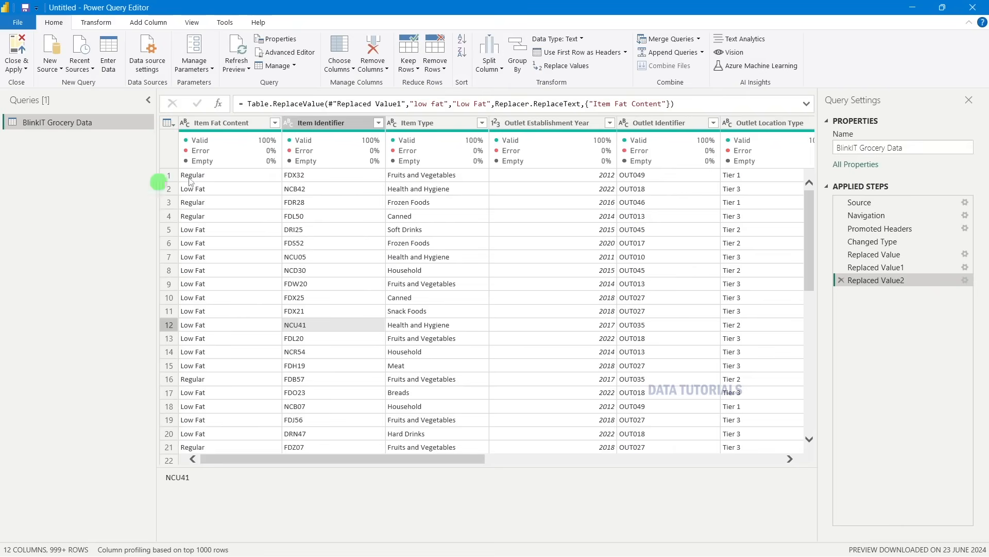
{"action": "mouse_move", "coordinate": [269, 149]}
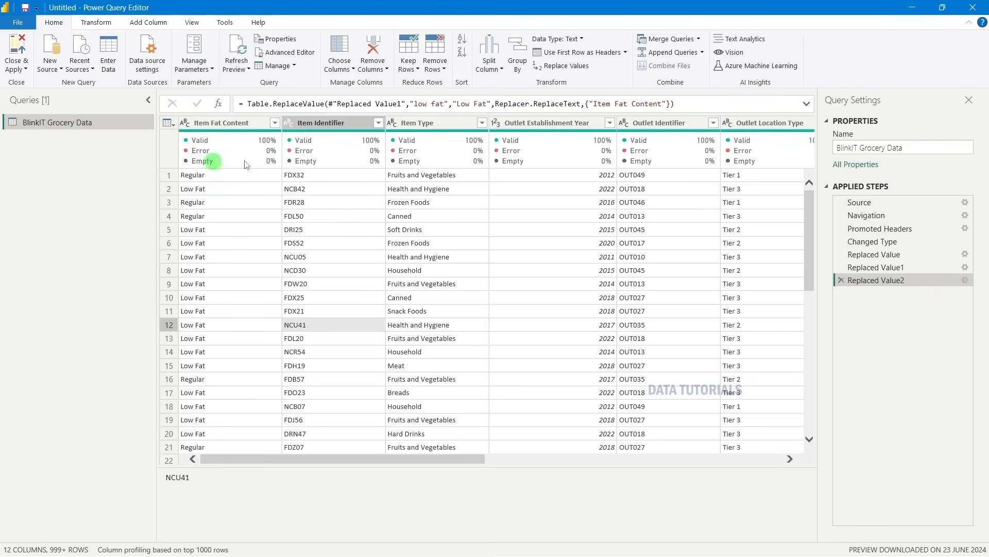
{"action": "left_click_drag", "start_coordinate": [453, 459], "coordinate": [807, 466]}
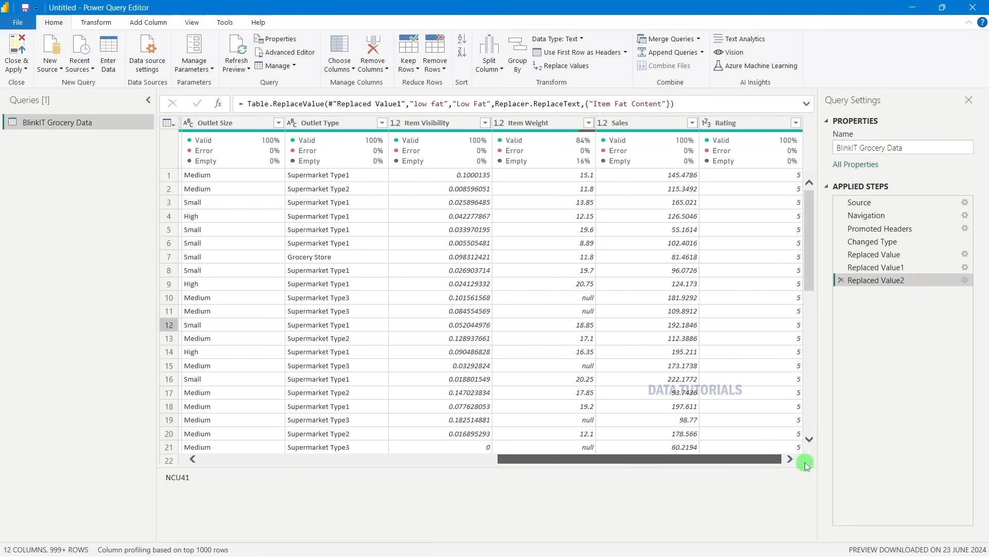
{"action": "mouse_move", "coordinate": [531, 147]}
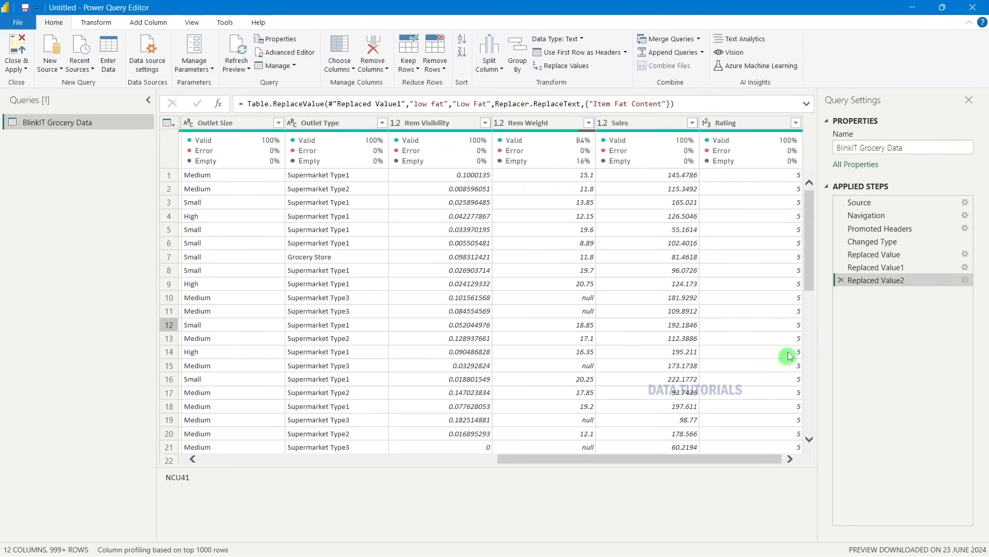
{"action": "left_click", "coordinate": [594, 300]}
{"action": "left_click", "coordinate": [588, 312]}
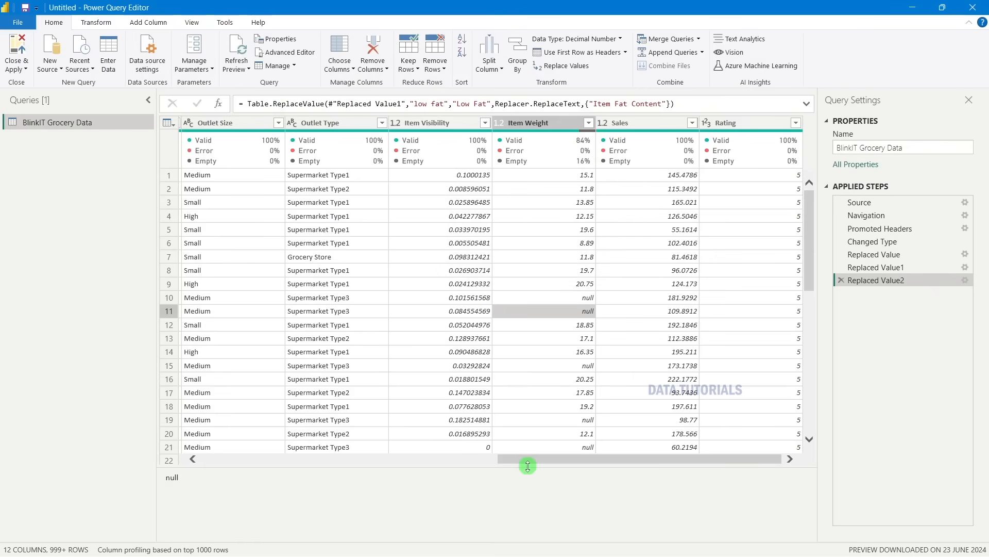
{"action": "left_click_drag", "start_coordinate": [528, 464], "coordinate": [187, 457]}
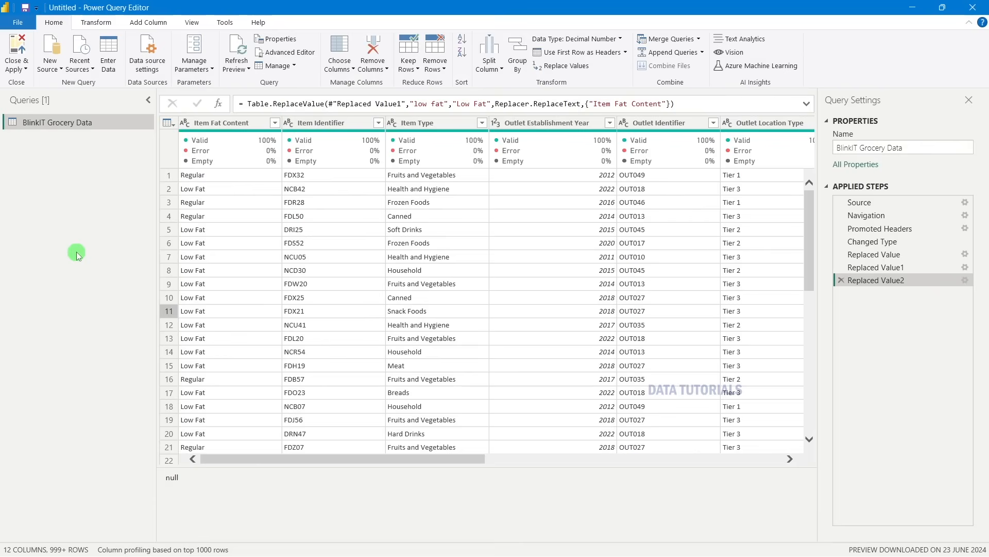
Close the query editor with its changes applied and check the distinct Item Fat Content values in the loaded table.
{"action": "left_click", "coordinate": [9, 49]}
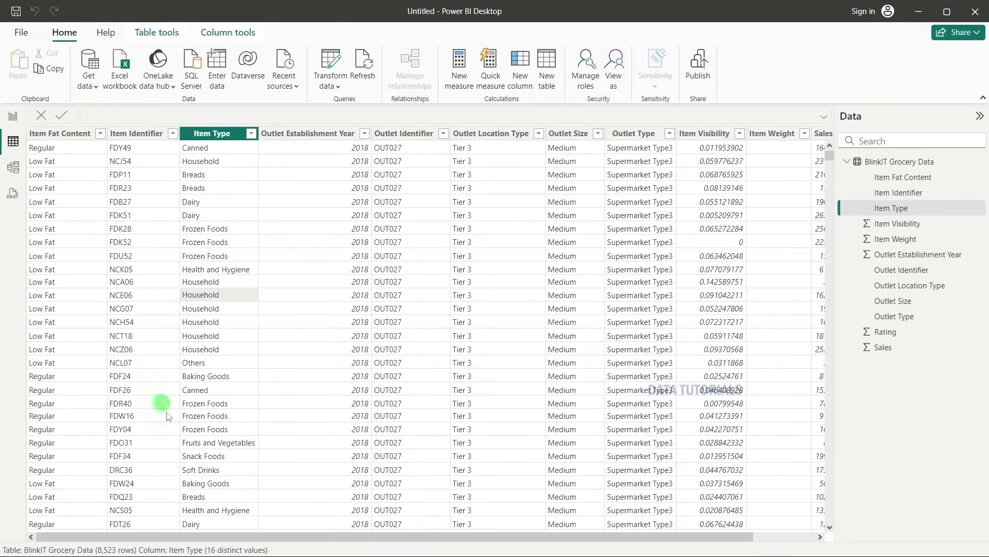
{"action": "left_click", "coordinate": [101, 135]}
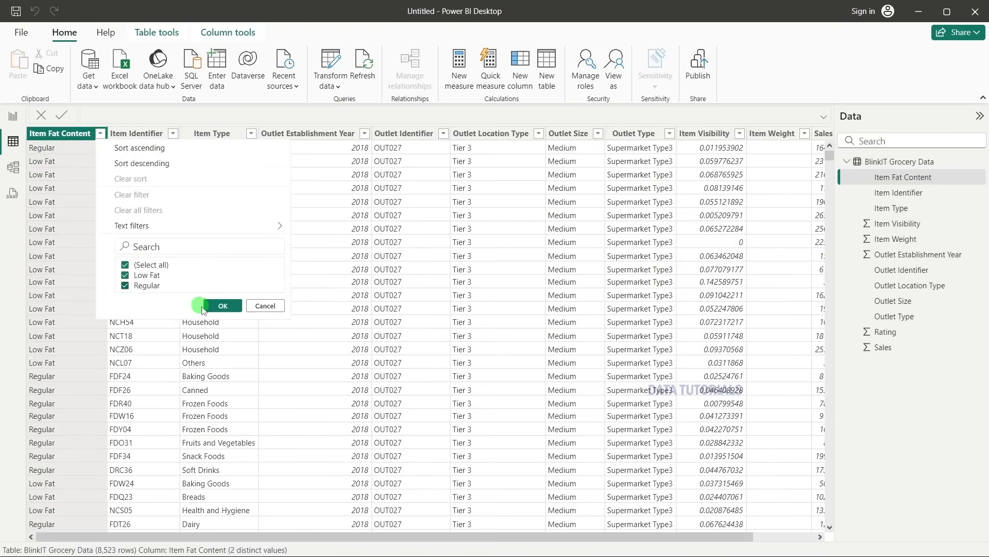
{"action": "left_click", "coordinate": [222, 306]}
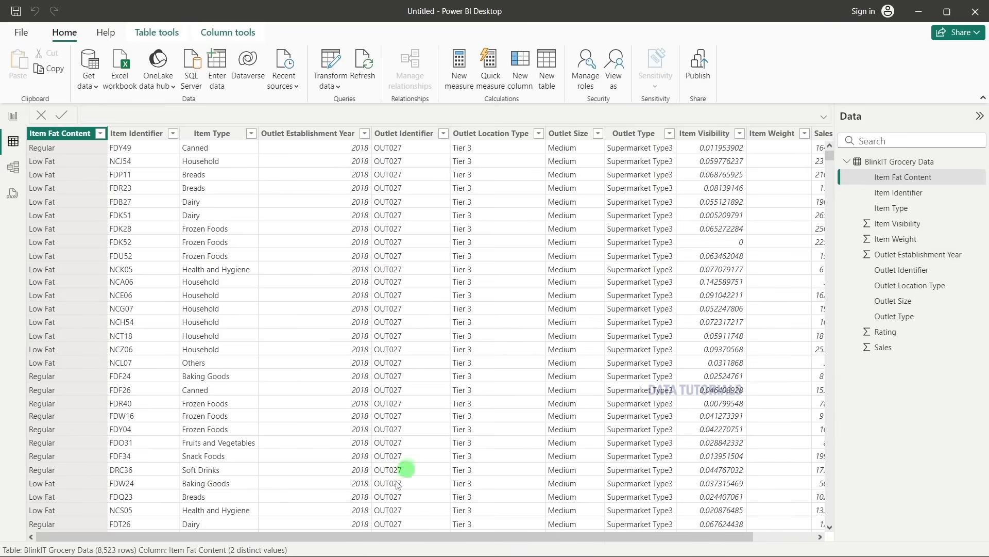
{"action": "left_click_drag", "start_coordinate": [393, 536], "coordinate": [3, 311]}
Set the blank report page's canvas type to Custom with a height of 800 px.
{"action": "left_click", "coordinate": [13, 116]}
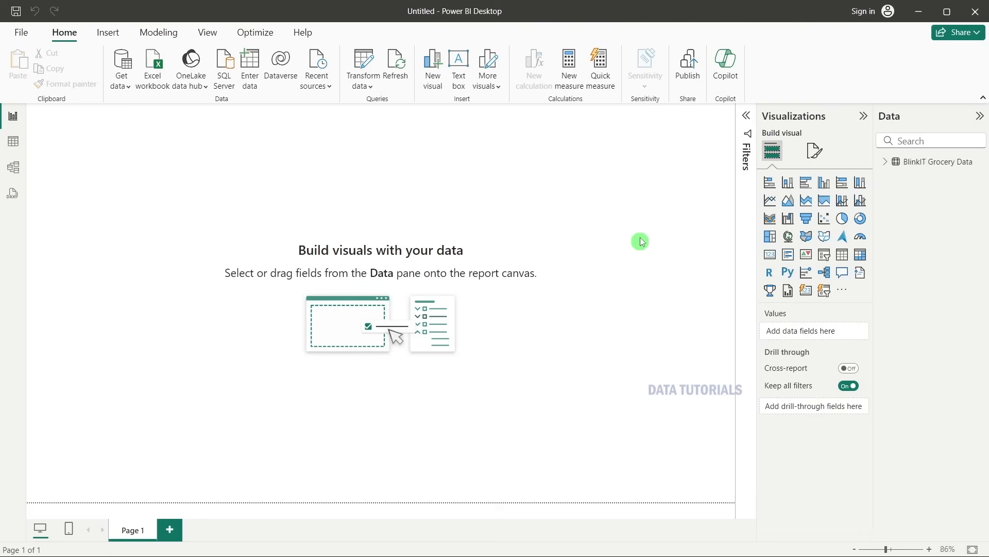
{"action": "left_click", "coordinate": [822, 159]}
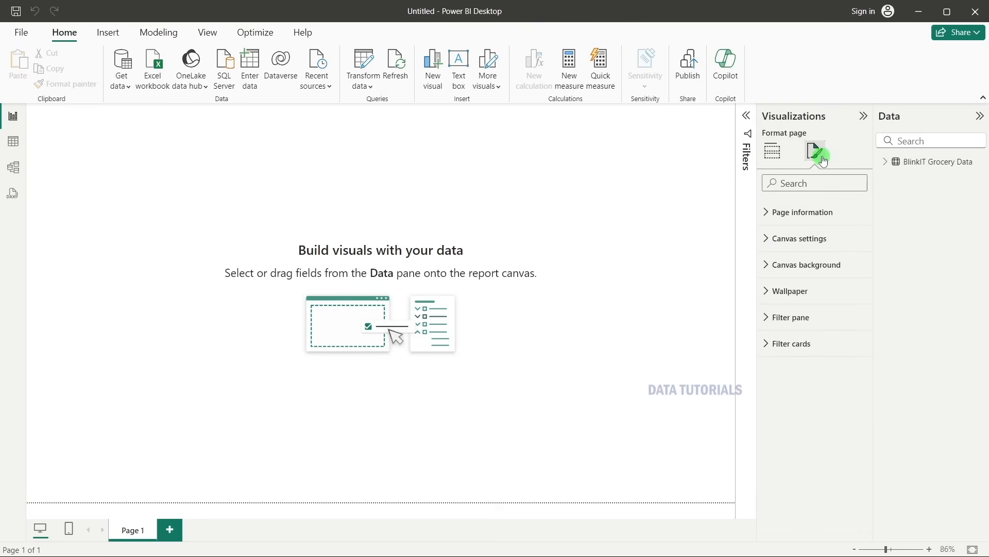
{"action": "left_click", "coordinate": [819, 238]}
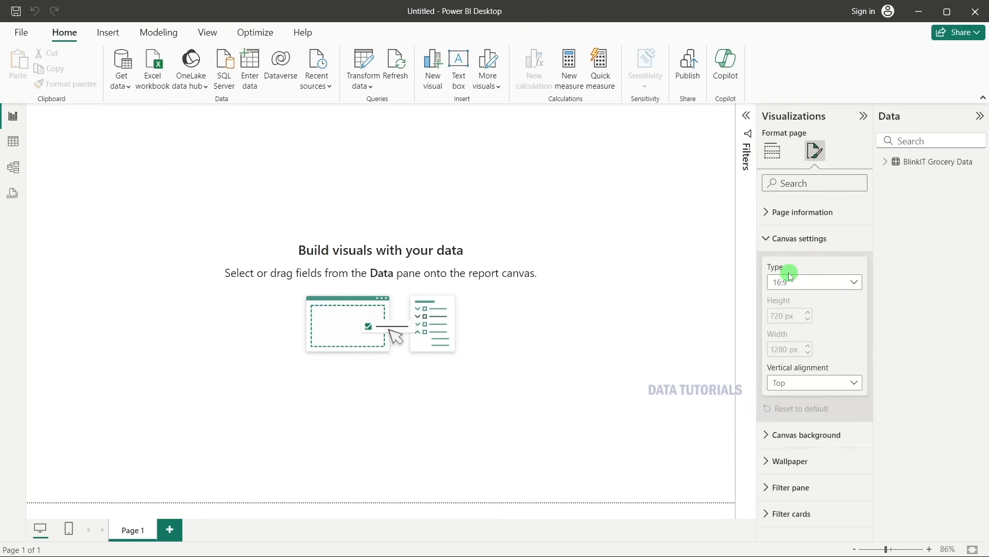
{"action": "left_click", "coordinate": [792, 292]}
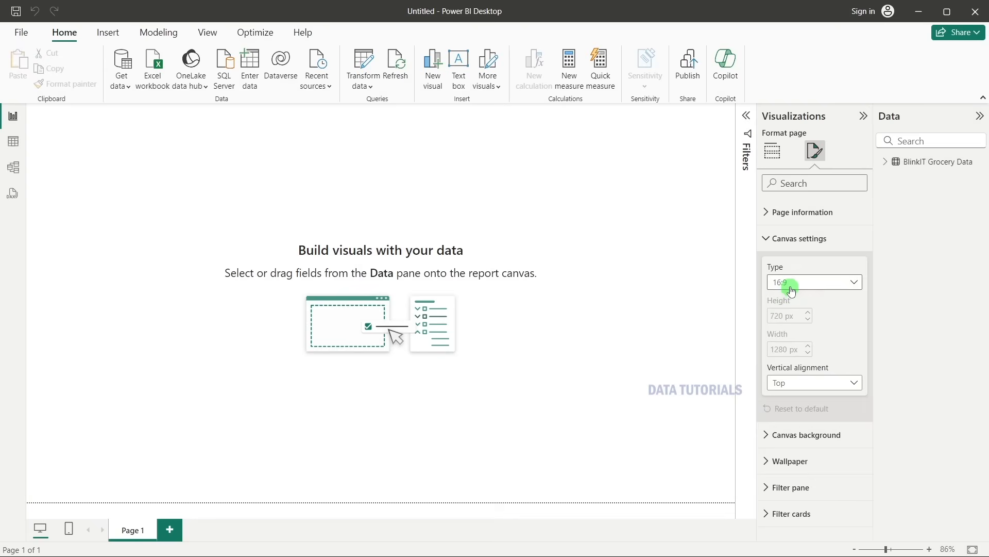
{"action": "left_click", "coordinate": [796, 289]}
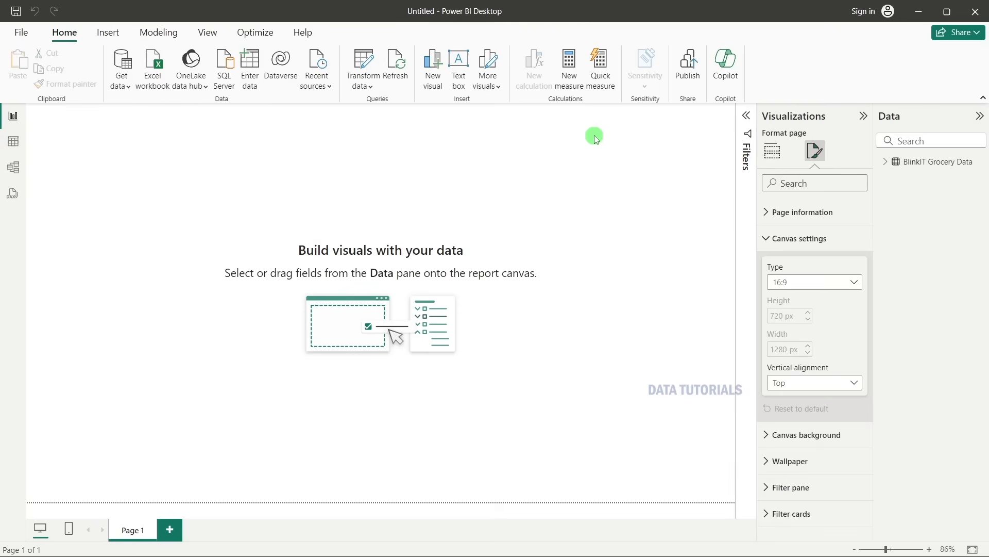
{"action": "left_click", "coordinate": [839, 281]}
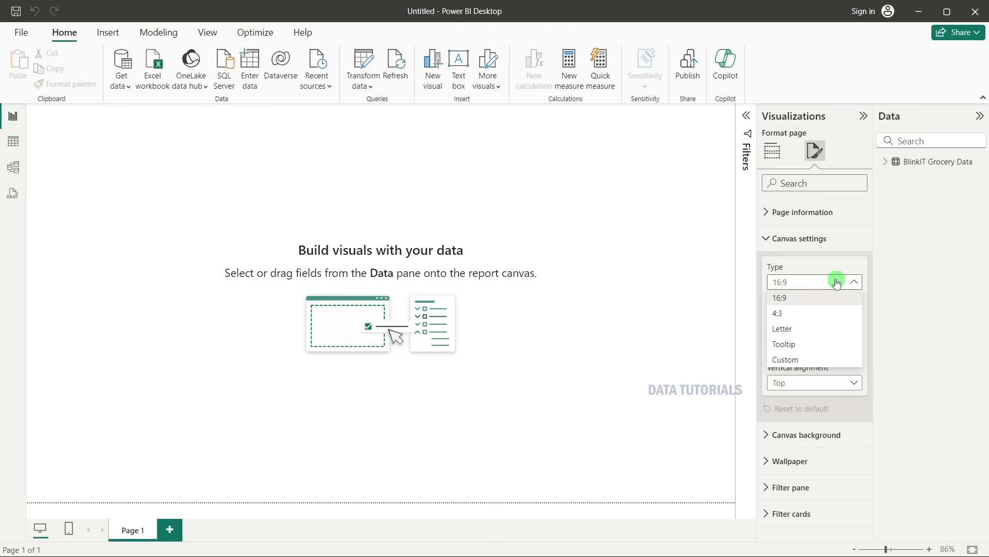
{"action": "left_click", "coordinate": [786, 358]}
{"action": "double_click", "coordinate": [776, 316]}
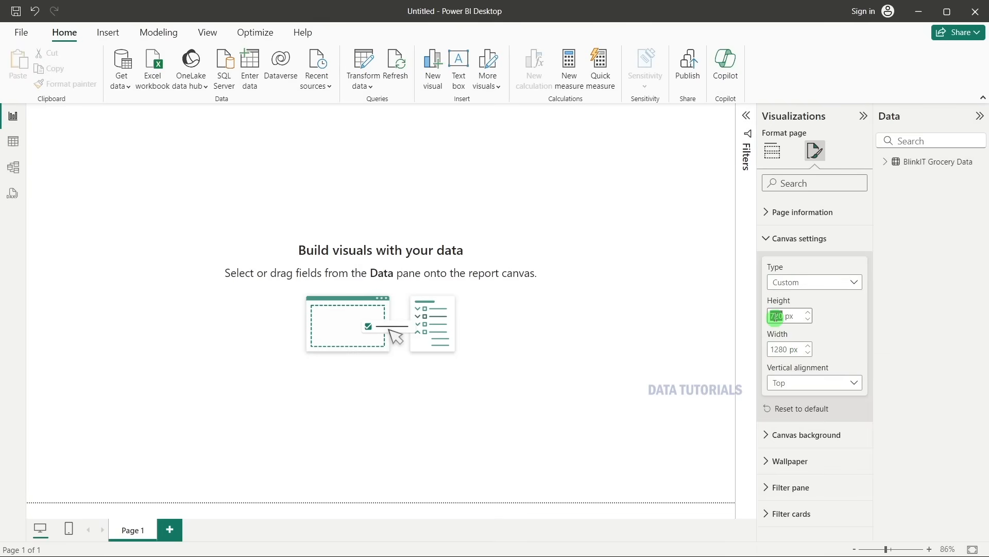
{"action": "type", "text": "800"}
{"action": "key", "text": "Return"}
Set the canvas width to 1400 px and its vertical alignment to Middle.
{"action": "double_click", "coordinate": [774, 354]}
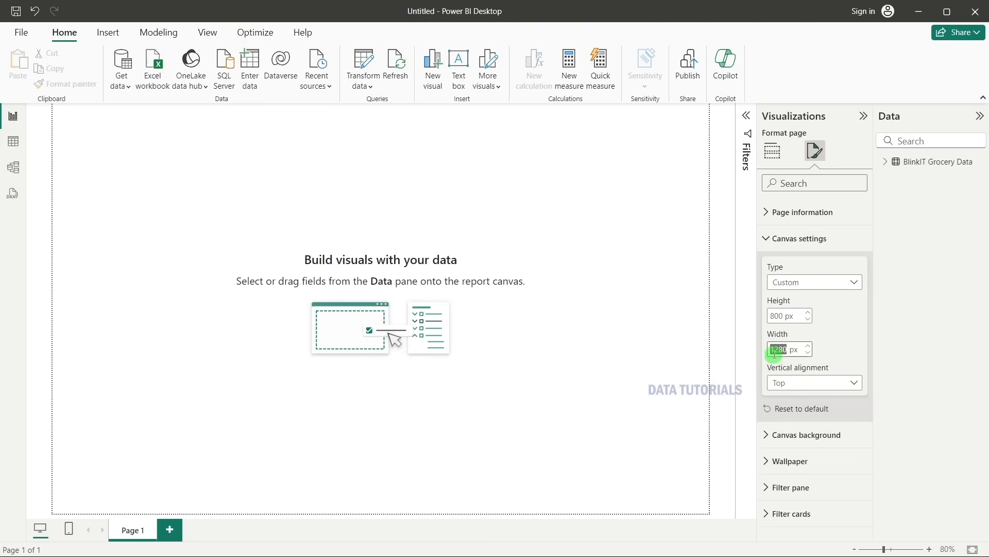
{"action": "type", "text": "1400"}
{"action": "key", "text": "Return"}
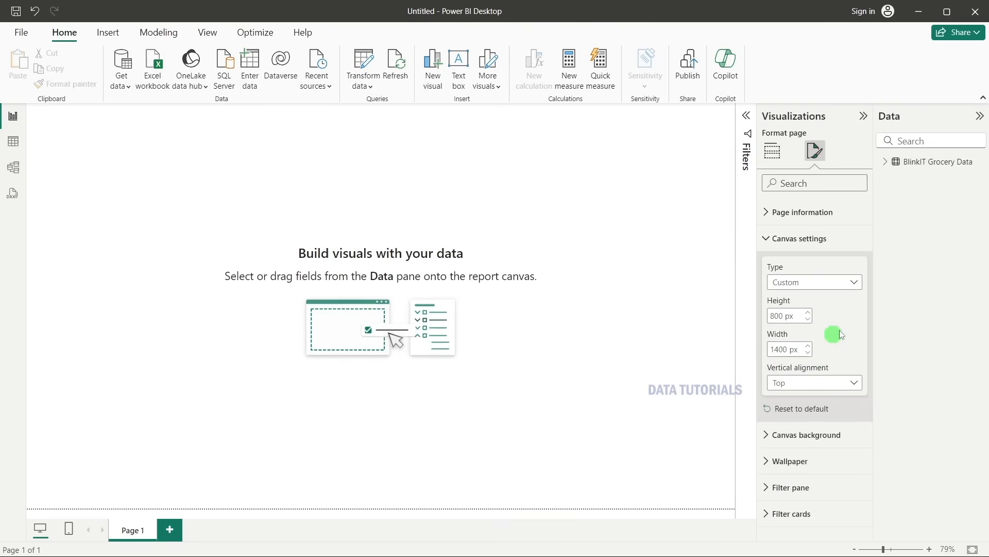
{"action": "left_click", "coordinate": [806, 382]}
{"action": "left_click", "coordinate": [785, 412]}
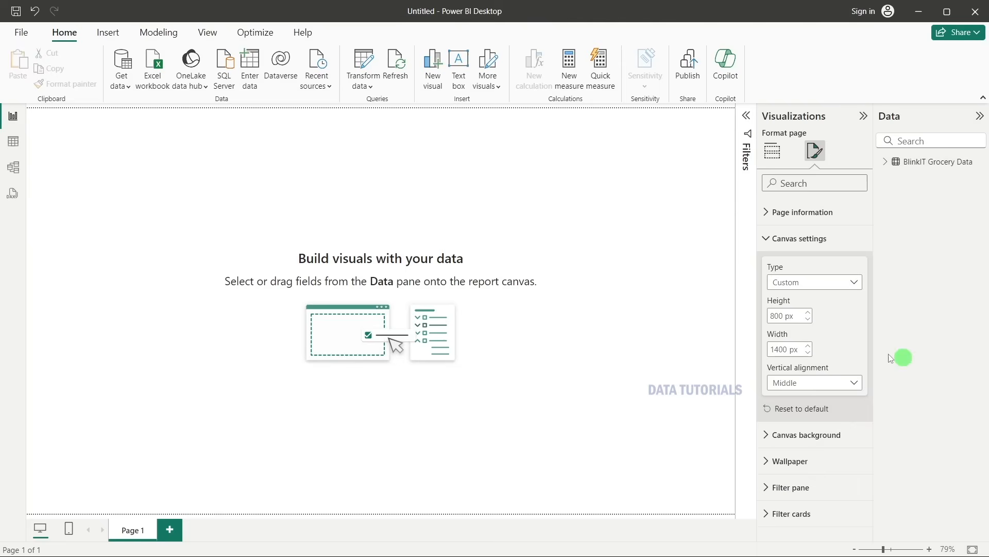
Set the canvas background's transparency to 40%, keeping the white color.
{"action": "left_click", "coordinate": [830, 435]}
{"action": "scroll", "coordinate": [830, 434], "scroll_direction": "down", "scroll_amount": 4}
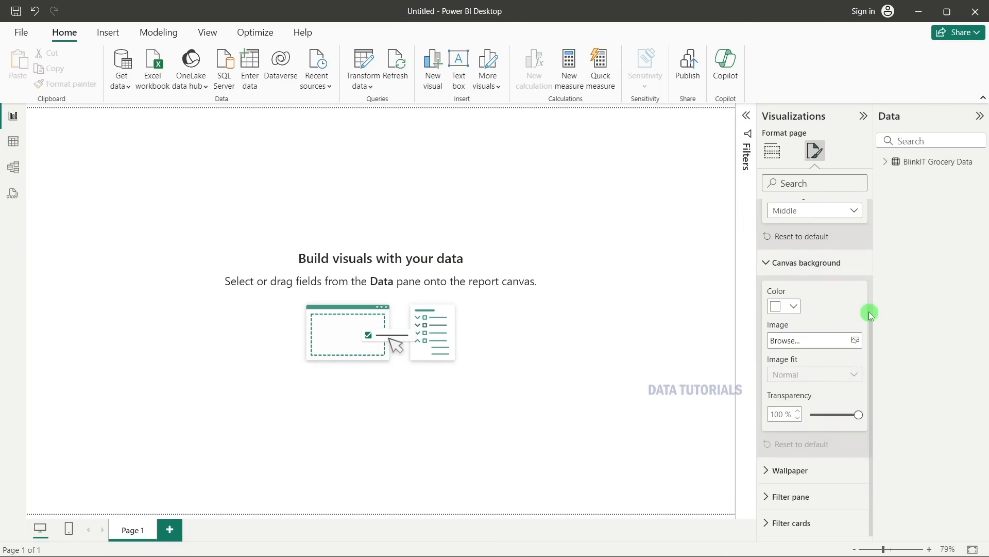
{"action": "left_click", "coordinate": [794, 306]}
{"action": "left_click", "coordinate": [790, 304]}
{"action": "left_click", "coordinate": [786, 414]}
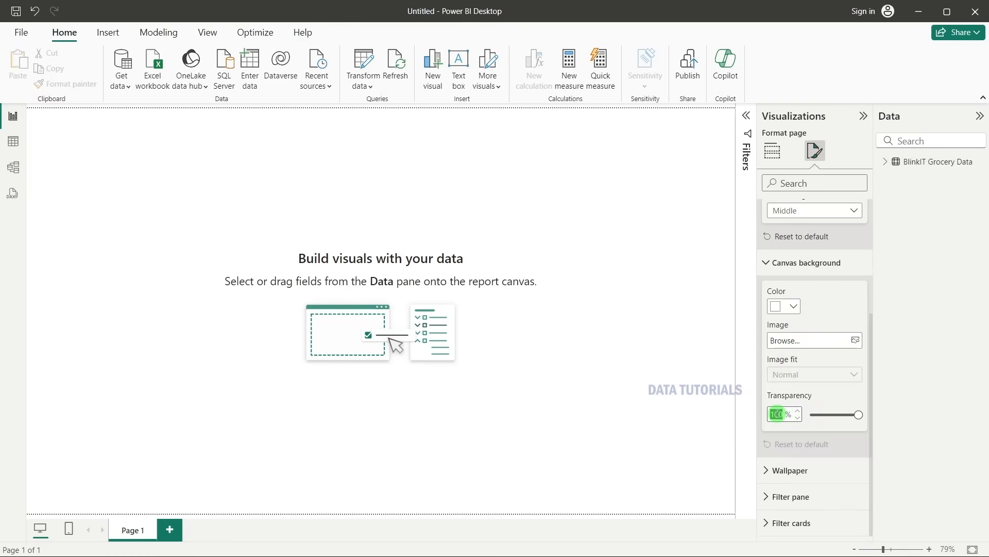
{"action": "type", "text": "40"}
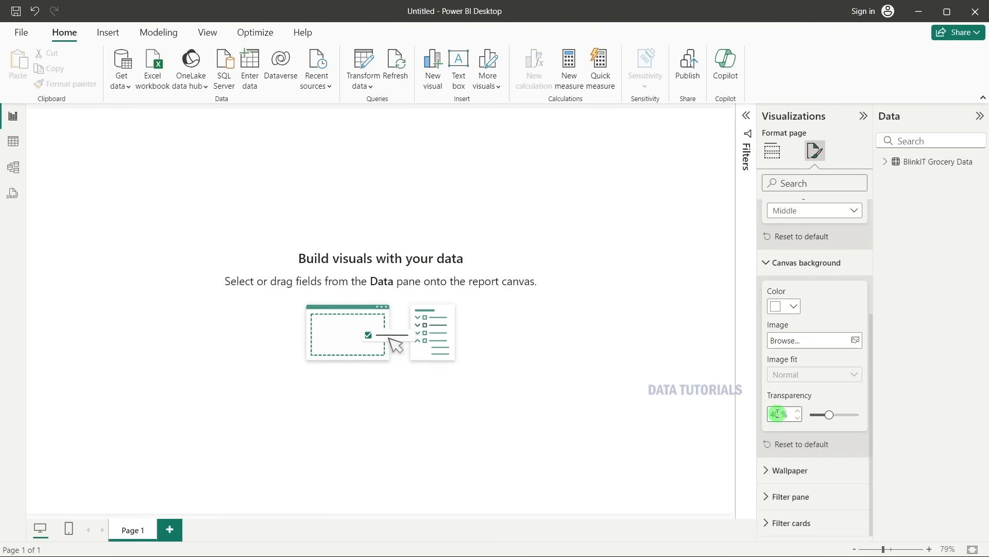
{"action": "left_click", "coordinate": [646, 278]}
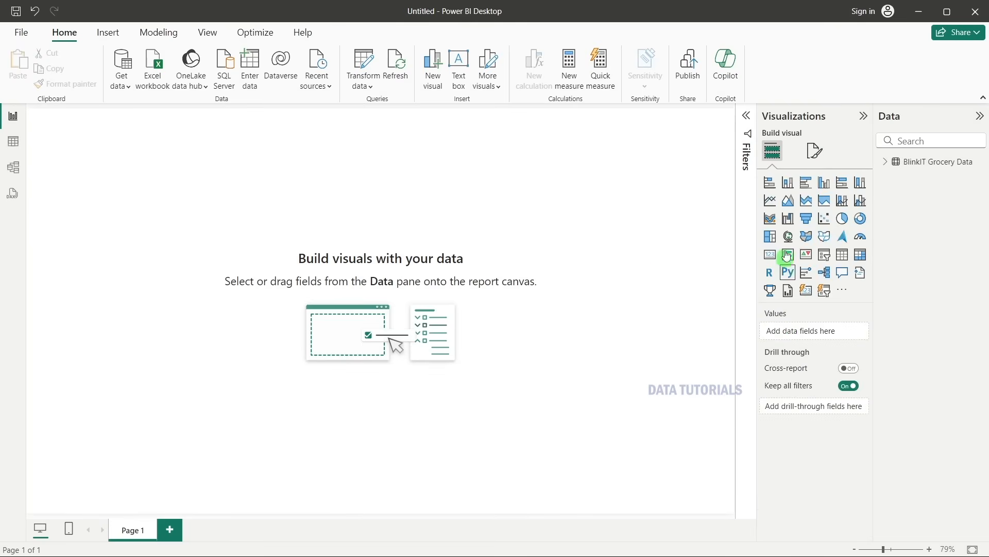
View the finished blinkit project dashboard in its own window as a layout reference, and return to the untitled report.
{"action": "left_click", "coordinate": [816, 154]}
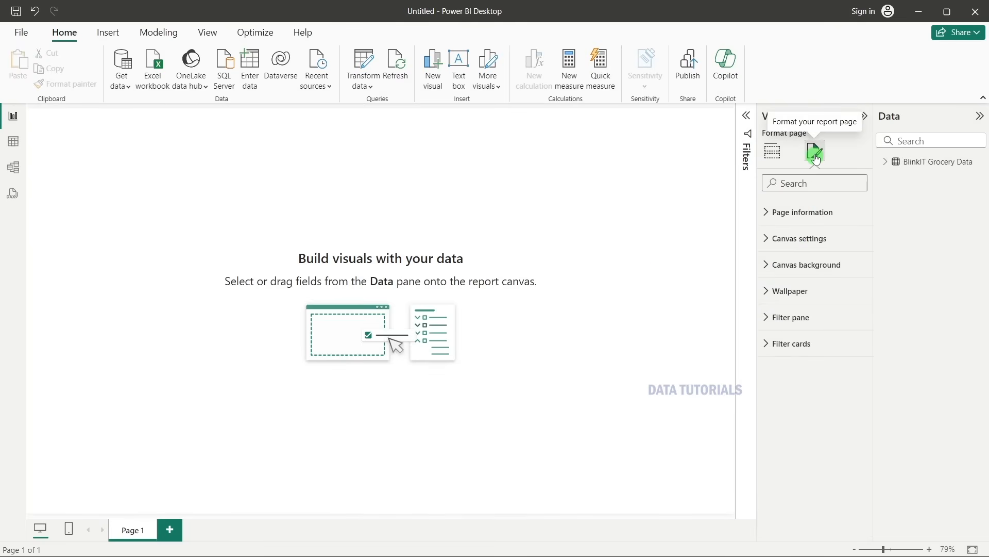
{"action": "key", "text": "alt+Tab"}
{"action": "key", "text": "alt+Tab"}
{"action": "key", "text": "alt+Tab"}
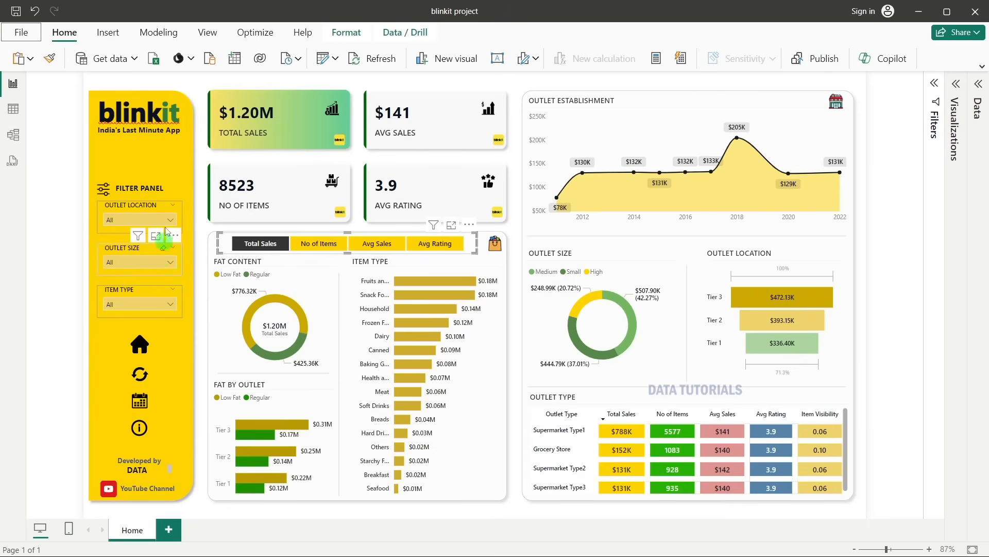
{"action": "key", "text": "alt+Tab"}
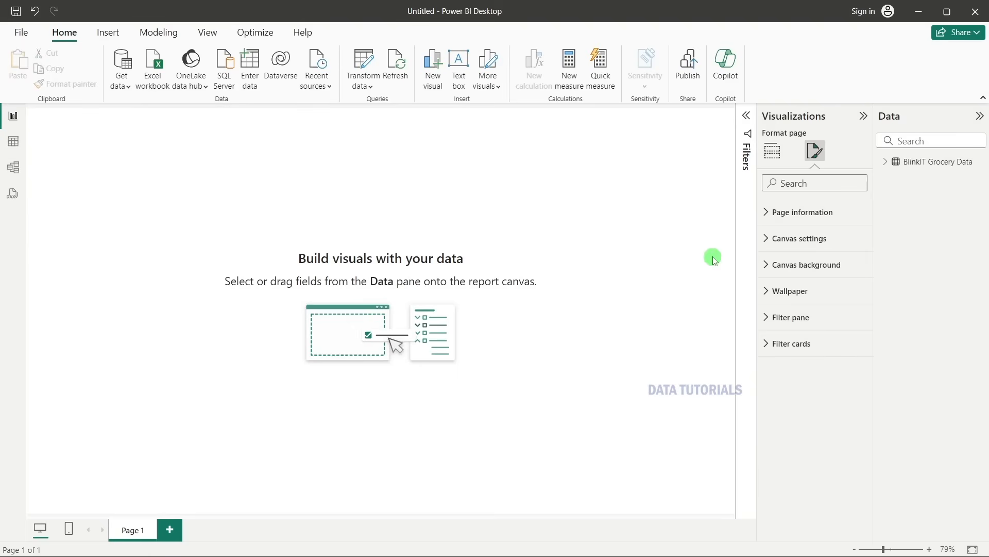
Review the page's canvas settings and the canvas background's color and transparency.
{"action": "left_click", "coordinate": [796, 241]}
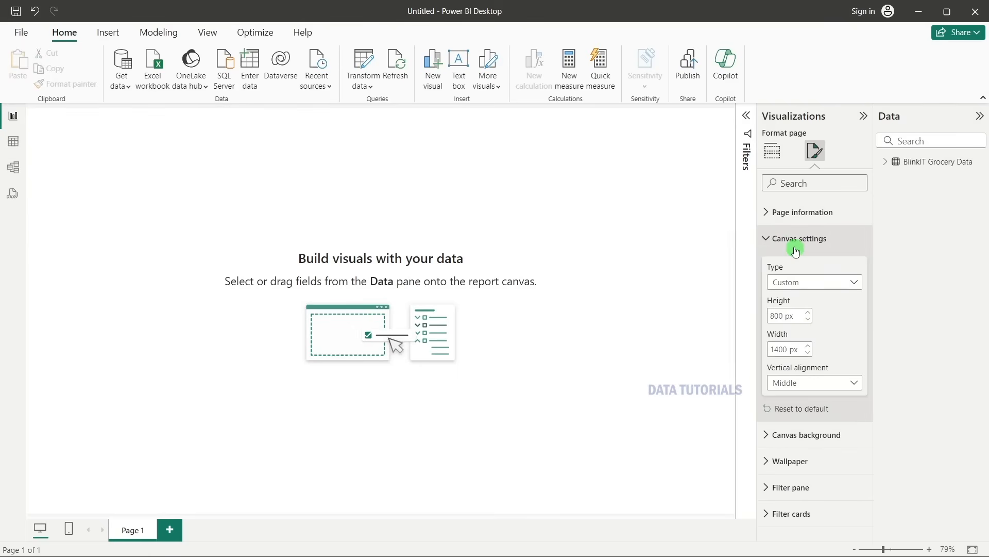
{"action": "left_click", "coordinate": [785, 435]}
{"action": "scroll", "coordinate": [778, 392], "scroll_direction": "down", "scroll_amount": 3}
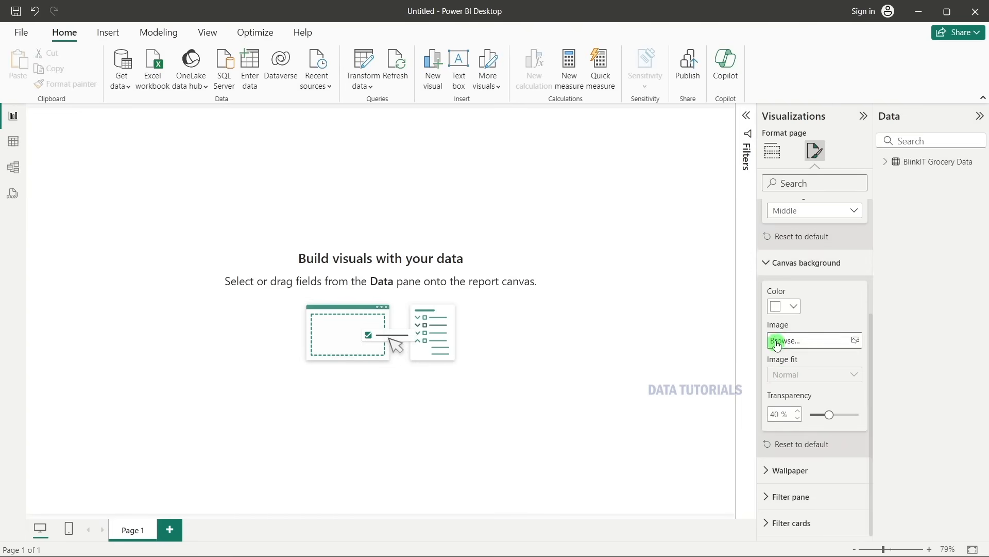
{"action": "left_click", "coordinate": [786, 306]}
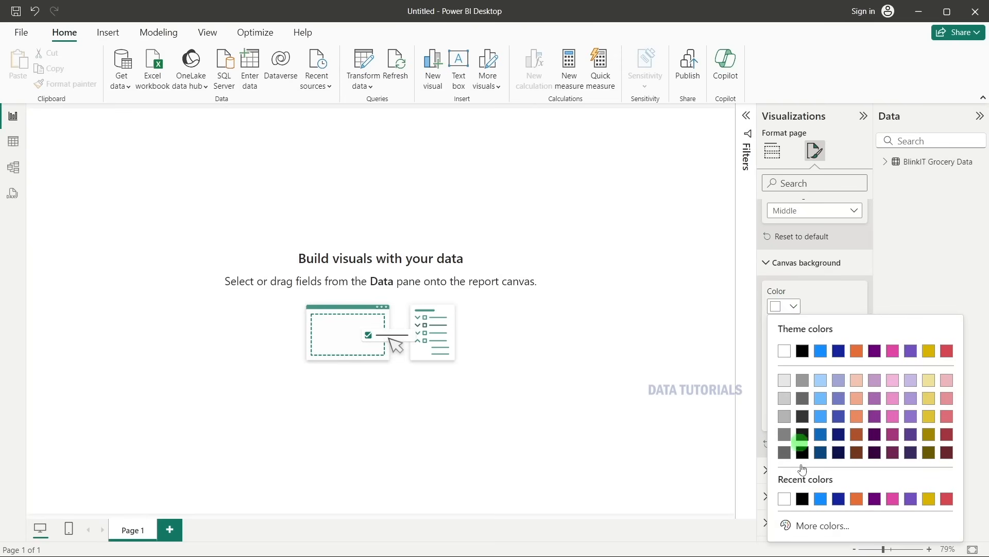
{"action": "left_click", "coordinate": [807, 525]}
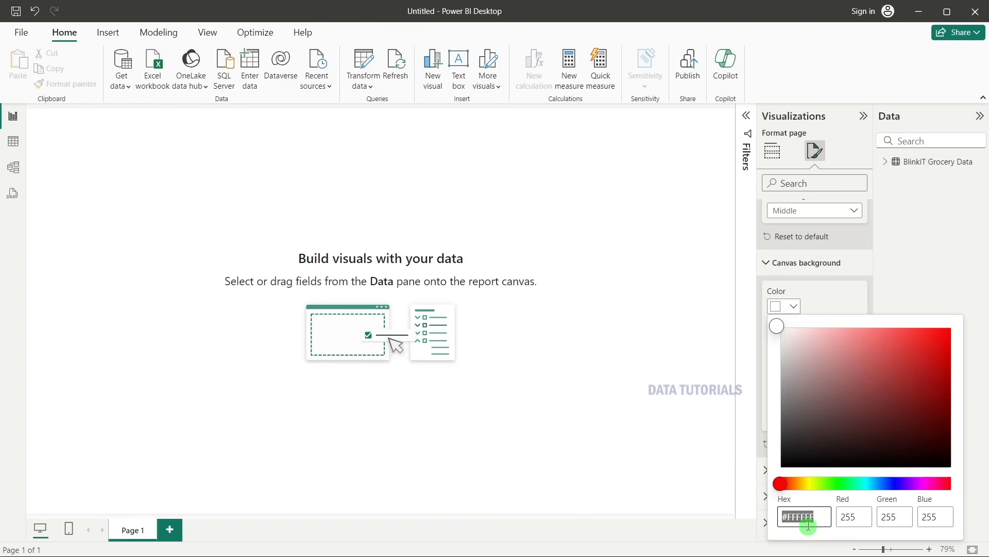
{"action": "left_click", "coordinate": [867, 307]}
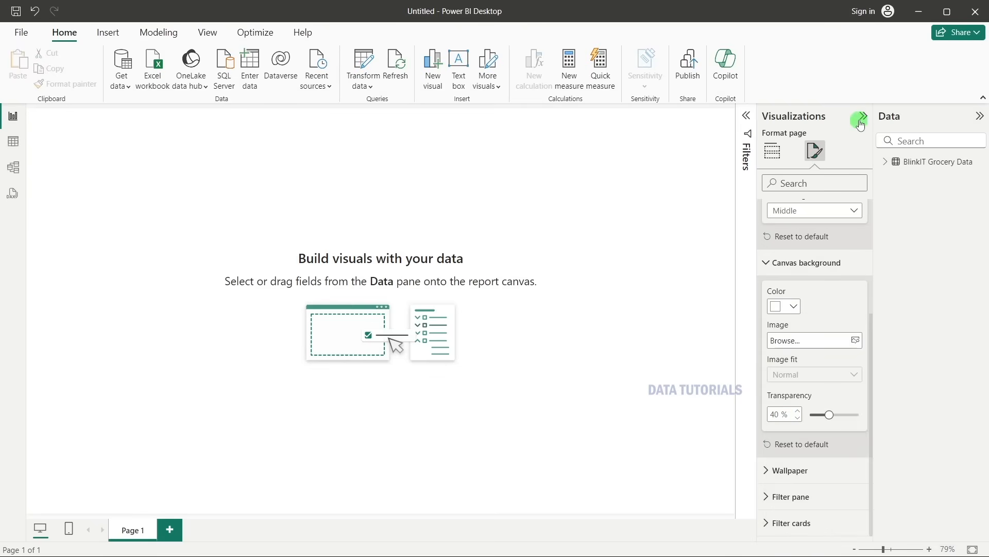
{"action": "left_click", "coordinate": [410, 211]}
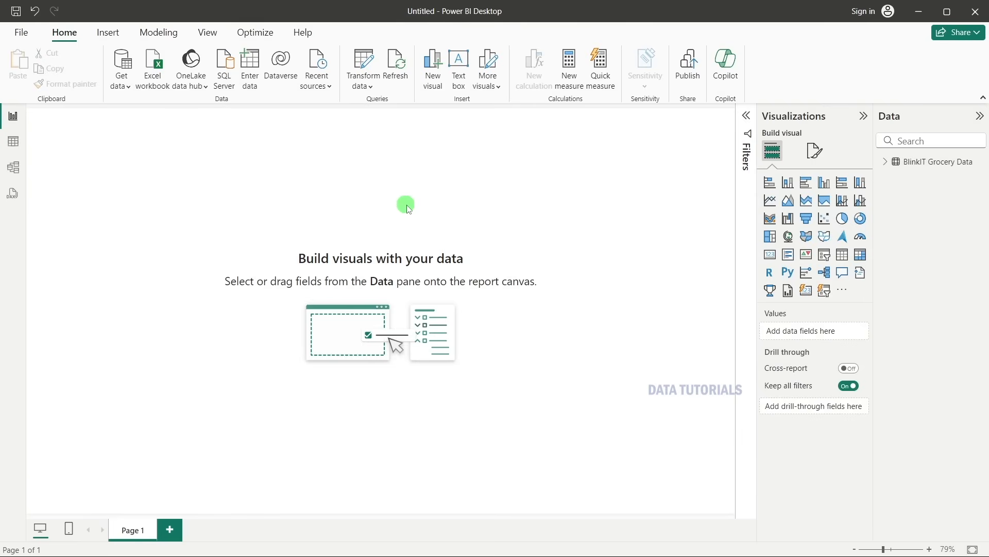
Insert a "Rounded tab, both top" shape and place it near the page's upper-left area.
{"action": "key", "text": "alt+Tab"}
{"action": "left_click", "coordinate": [108, 32]}
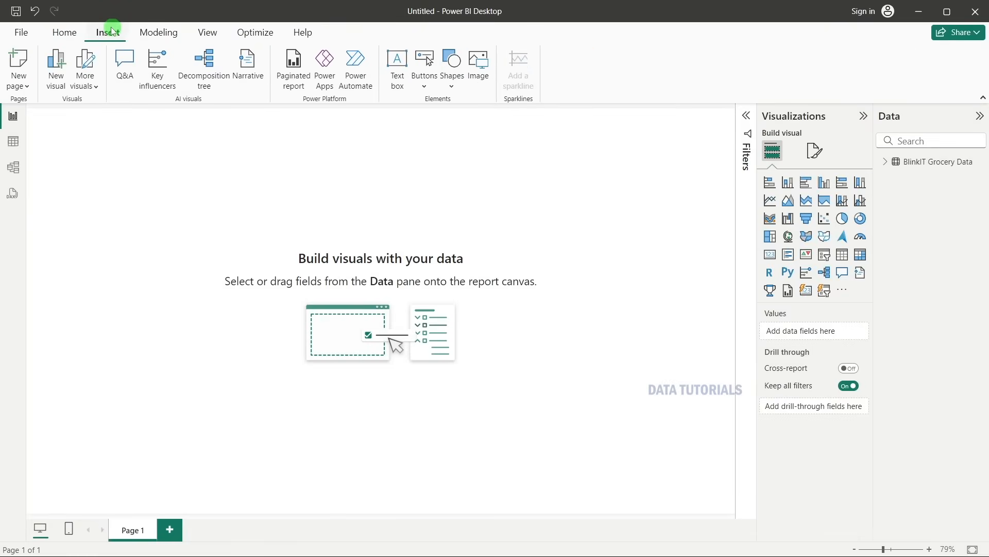
{"action": "left_click", "coordinate": [454, 88]}
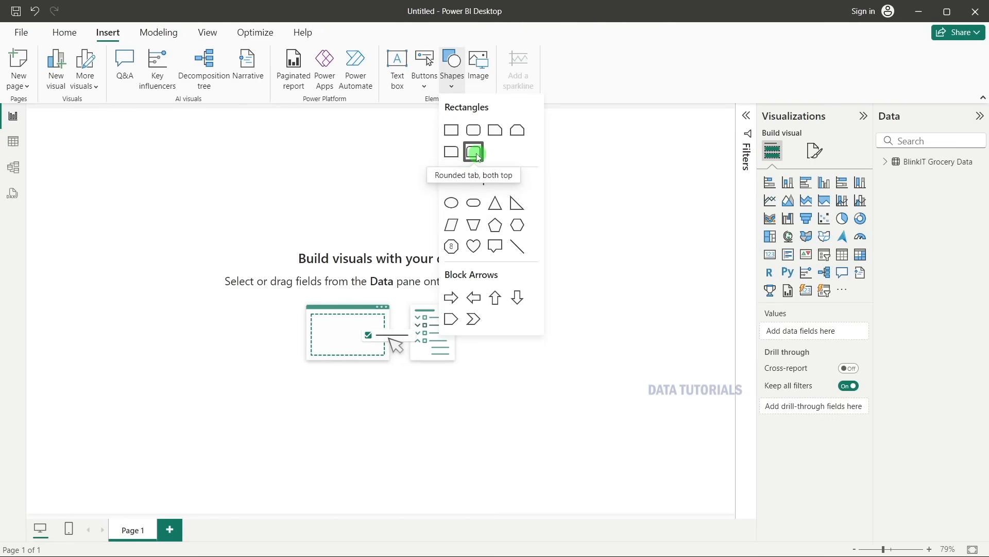
{"action": "left_click", "coordinate": [478, 156]}
{"action": "left_click_drag", "start_coordinate": [70, 192], "coordinate": [133, 234]}
Check the new shape's corner rounding settings and collapse the Filters pane.
{"action": "left_click", "coordinate": [788, 206]}
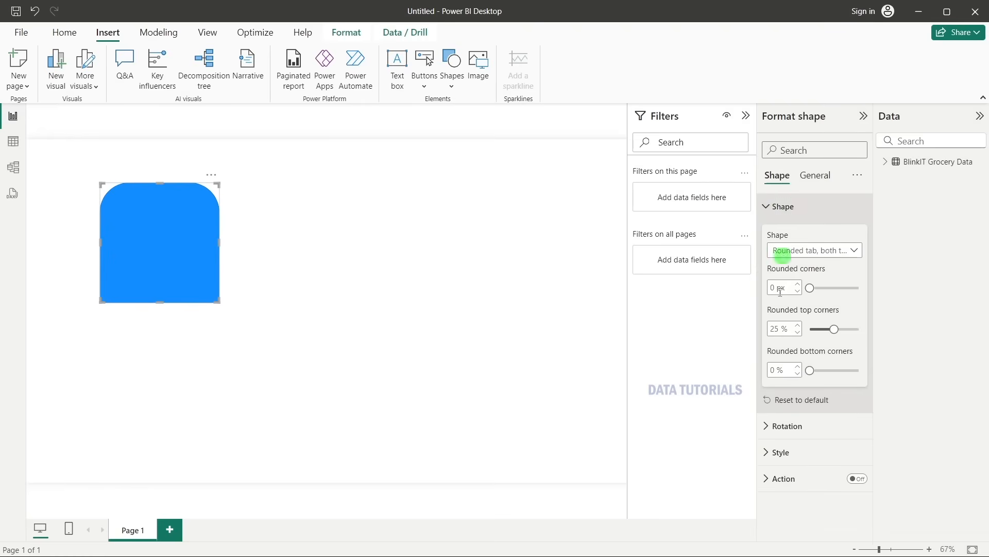
{"action": "left_click", "coordinate": [789, 326]}
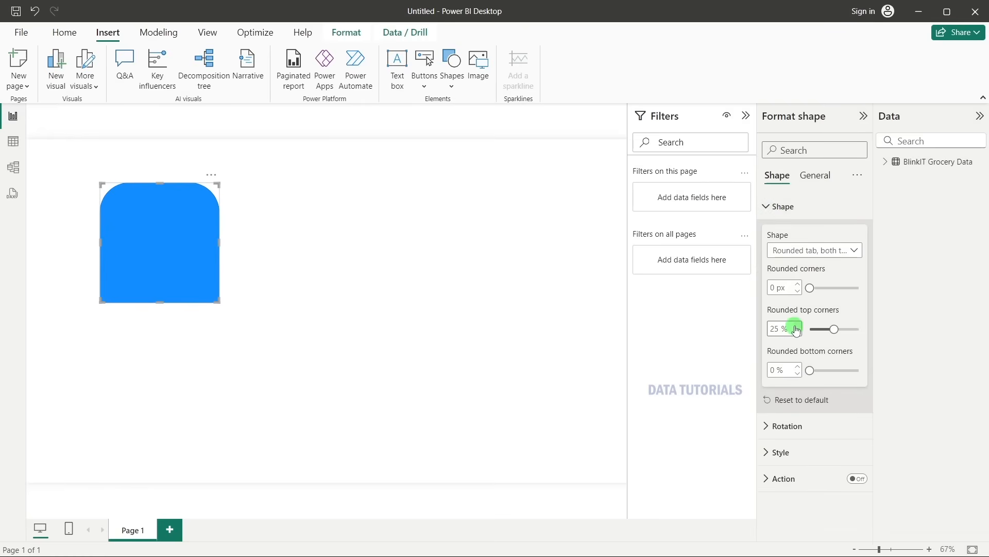
{"action": "left_click", "coordinate": [796, 325]}
{"action": "left_click", "coordinate": [746, 115]}
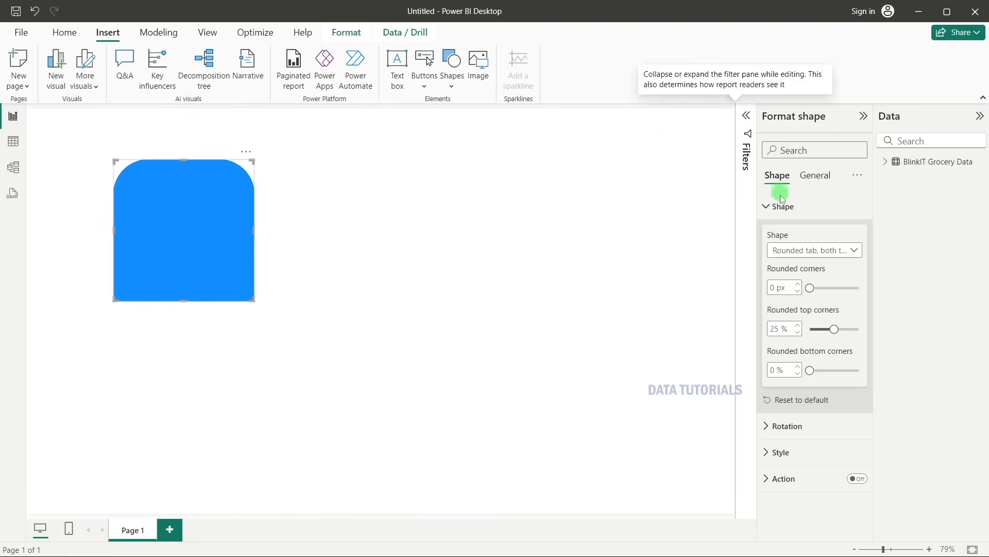
Rotate the shape by 90° and move it closer to the page's upper-left corner.
{"action": "left_click", "coordinate": [783, 206]}
{"action": "left_click", "coordinate": [786, 232]}
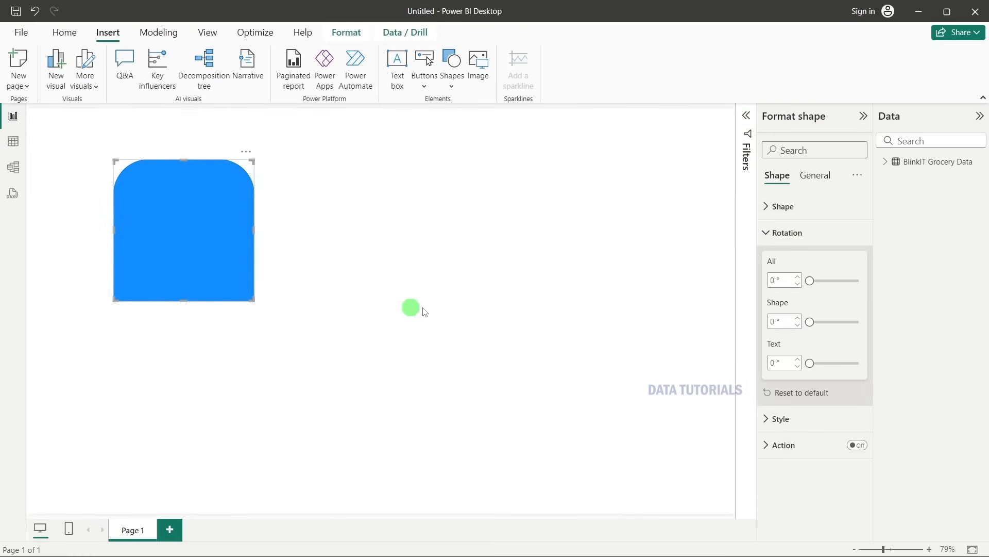
{"action": "left_click", "coordinate": [773, 318]}
{"action": "type", "text": "90"}
{"action": "left_click", "coordinate": [184, 223]}
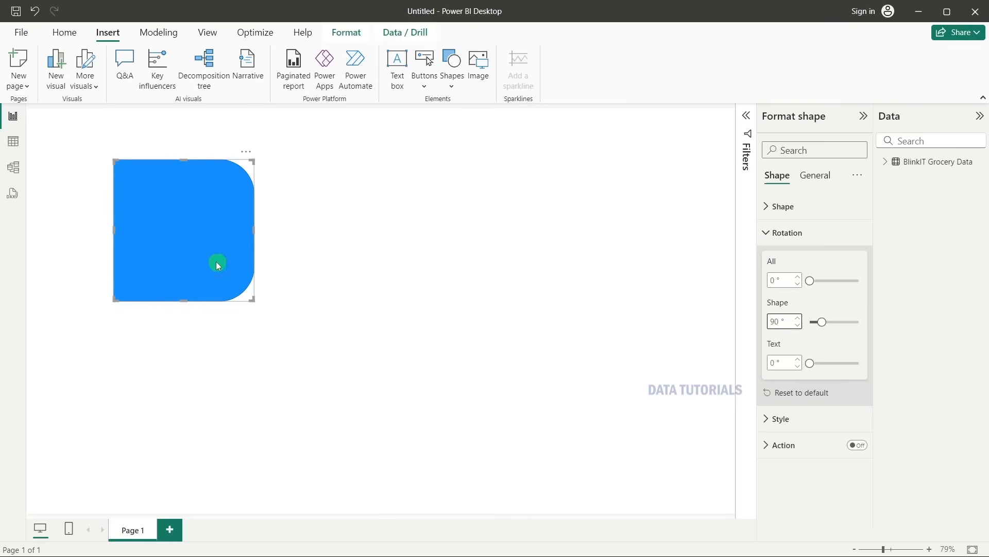
{"action": "left_click_drag", "start_coordinate": [206, 254], "coordinate": [134, 227]}
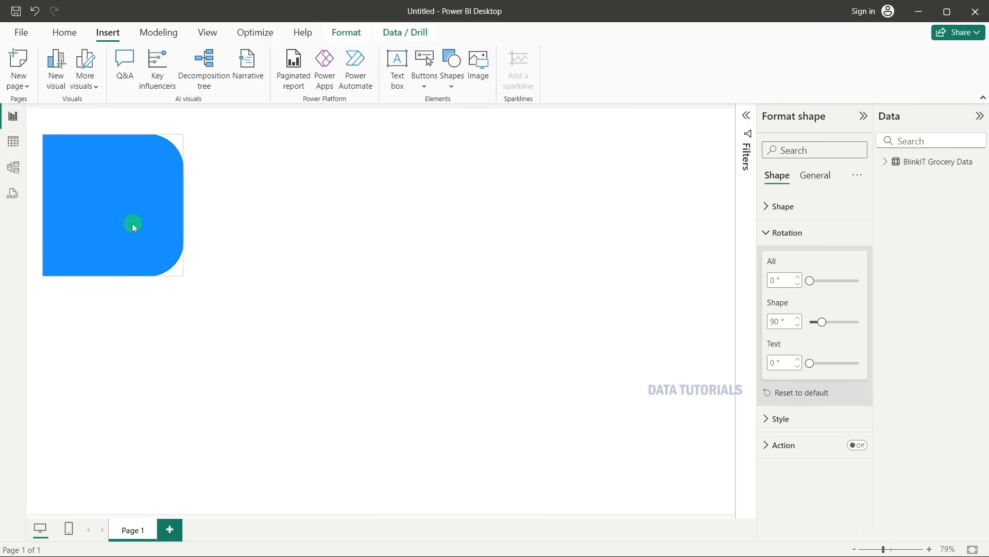
Set the shape's height to 750 and nudge it so it fits vertically on the page.
{"action": "left_click", "coordinate": [813, 179]}
{"action": "left_click", "coordinate": [799, 205]}
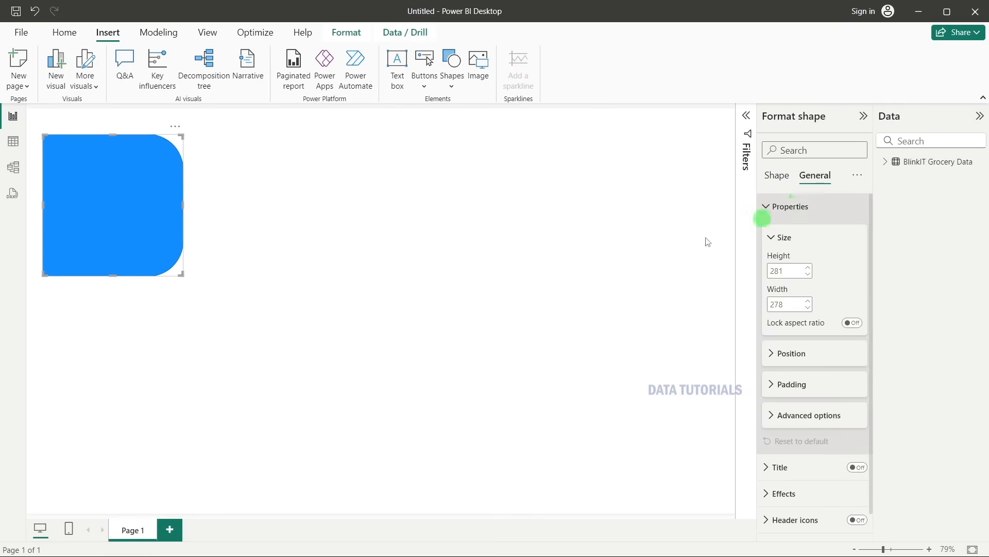
{"action": "double_click", "coordinate": [777, 270]}
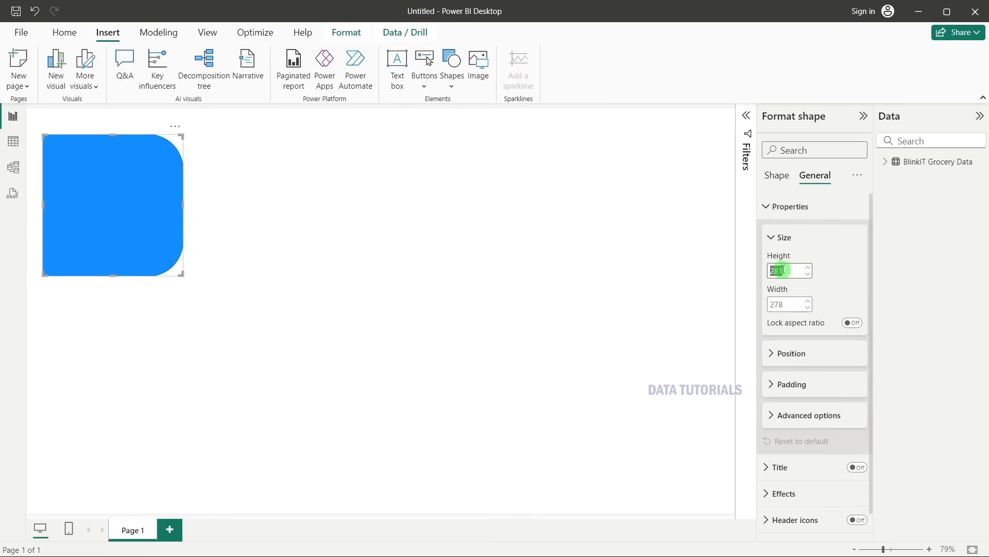
{"action": "type", "text": "750"}
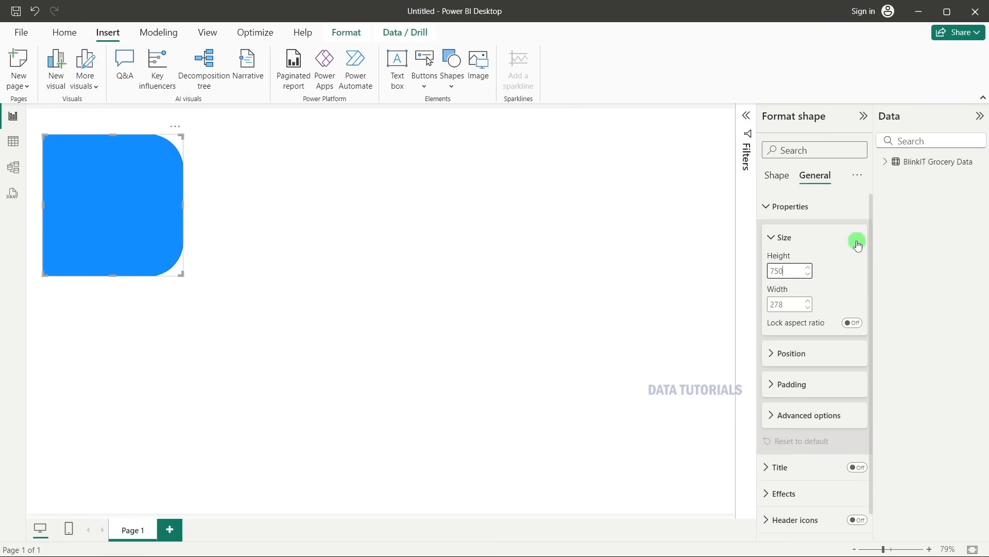
{"action": "key", "text": "Return"}
{"action": "left_click_drag", "start_coordinate": [126, 273], "coordinate": [121, 272]}
Set the shape's width to 204 and nudge it toward the page's left edge.
{"action": "double_click", "coordinate": [778, 304]}
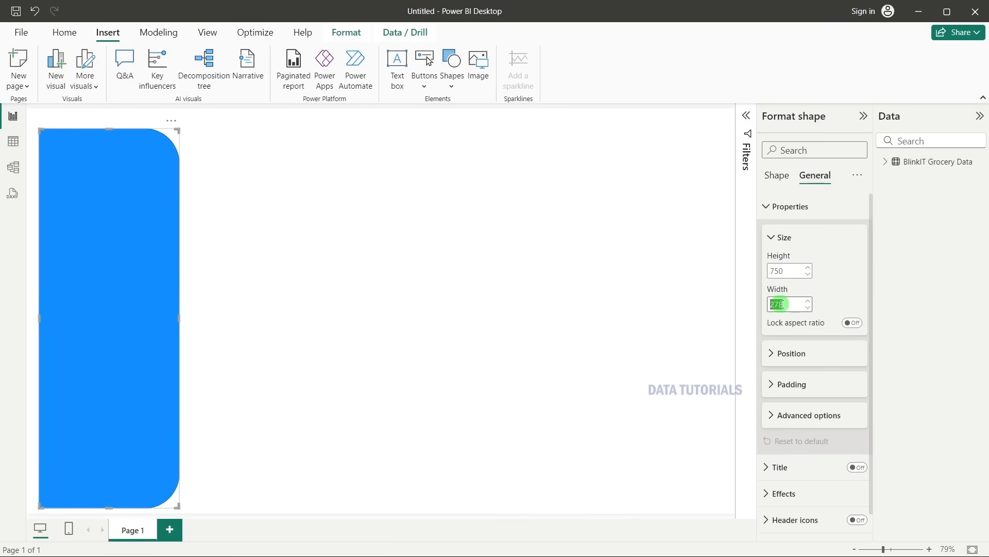
{"action": "type", "text": "205"}
{"action": "key", "text": "Return"}
{"action": "left_click_drag", "start_coordinate": [89, 237], "coordinate": [86, 234]}
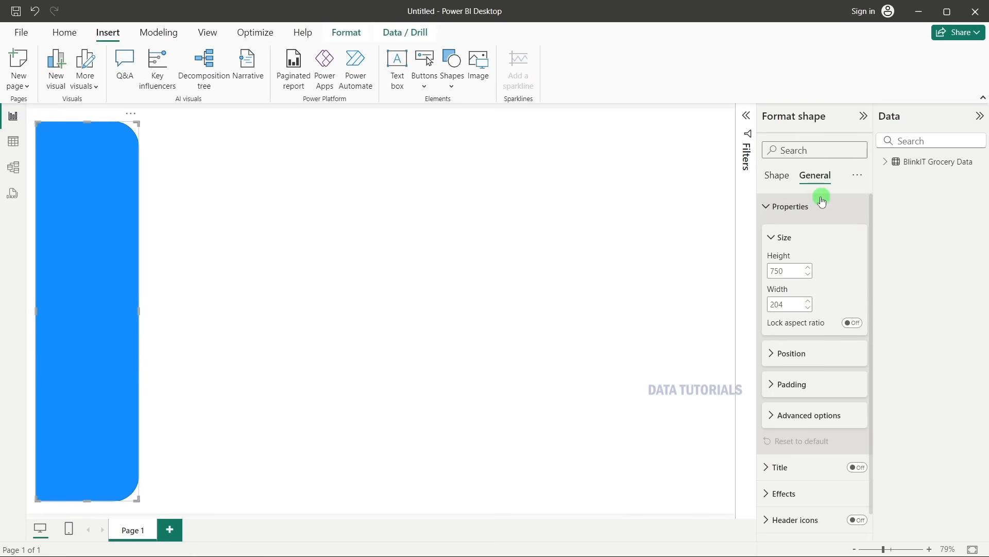
Reduce the shape's rounded top corners to 20%.
{"action": "left_click", "coordinate": [778, 176]}
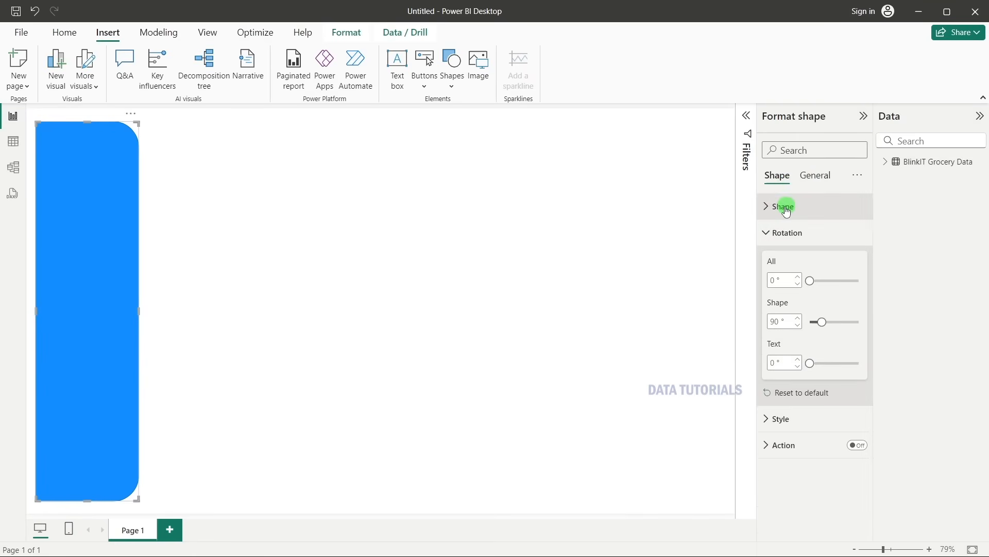
{"action": "left_click", "coordinate": [783, 207]}
{"action": "left_click", "coordinate": [798, 325]}
{"action": "left_click", "coordinate": [799, 333]}
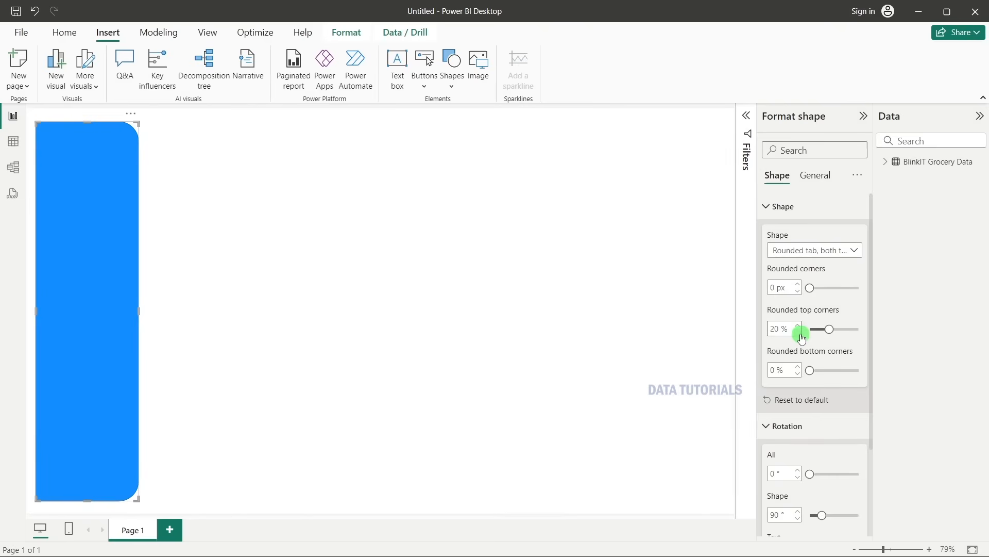
{"action": "left_click", "coordinate": [805, 207]}
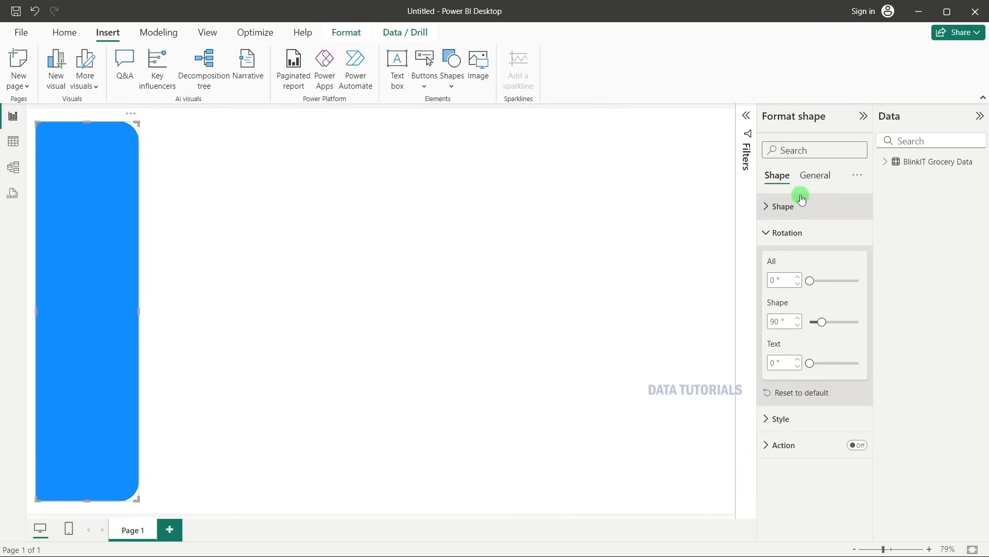
{"action": "left_click", "coordinate": [799, 228]}
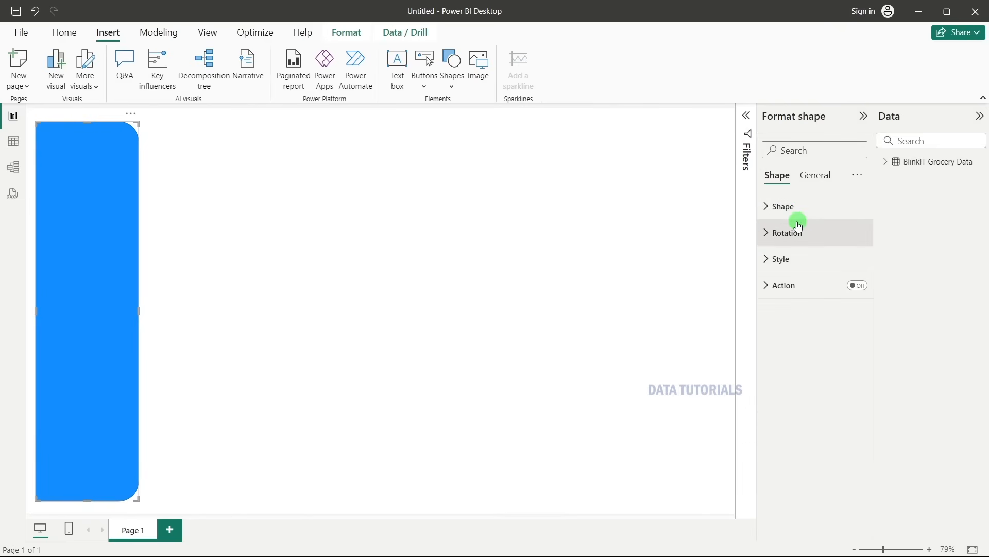
Turn off the shape's border and set its fill color to #FFD200.
{"action": "left_click", "coordinate": [796, 260]}
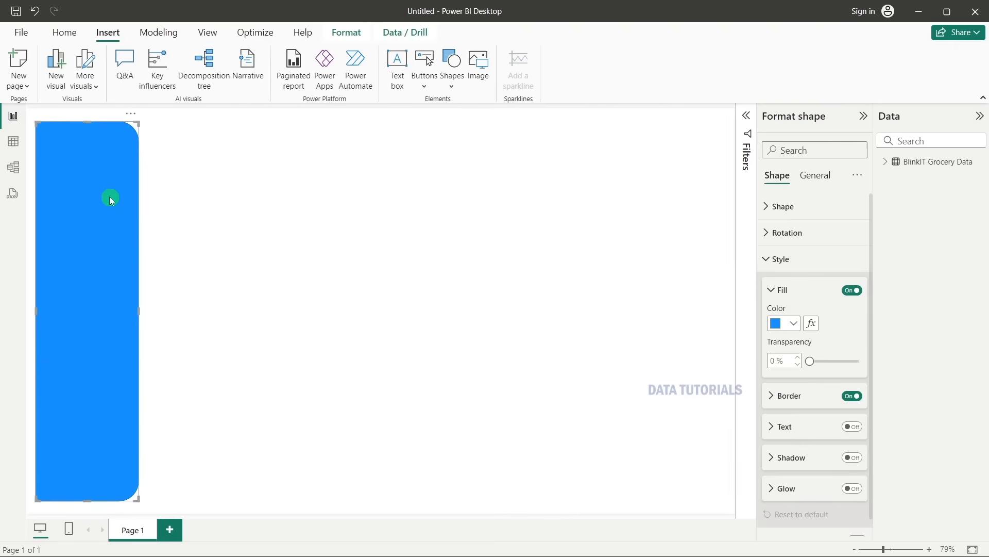
{"action": "left_click", "coordinate": [853, 399]}
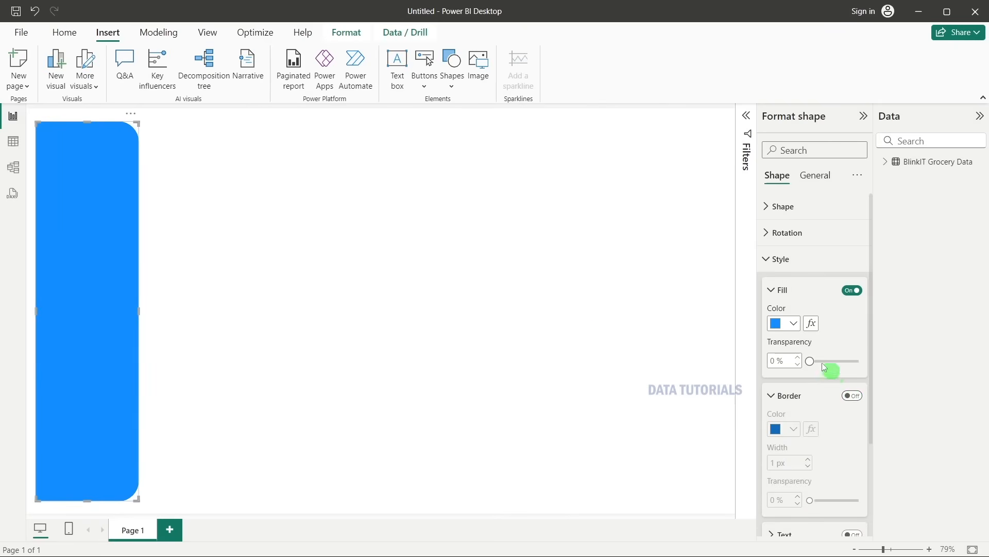
{"action": "left_click", "coordinate": [783, 323]}
{"action": "left_click", "coordinate": [779, 293]}
{"action": "left_click", "coordinate": [825, 289]}
{"action": "key", "text": "BackSpace"}
{"action": "key", "text": "BackSpace"}
{"action": "key", "text": "BackSpace"}
{"action": "key", "text": "BackSpace"}
{"action": "key", "text": "BackSpace"}
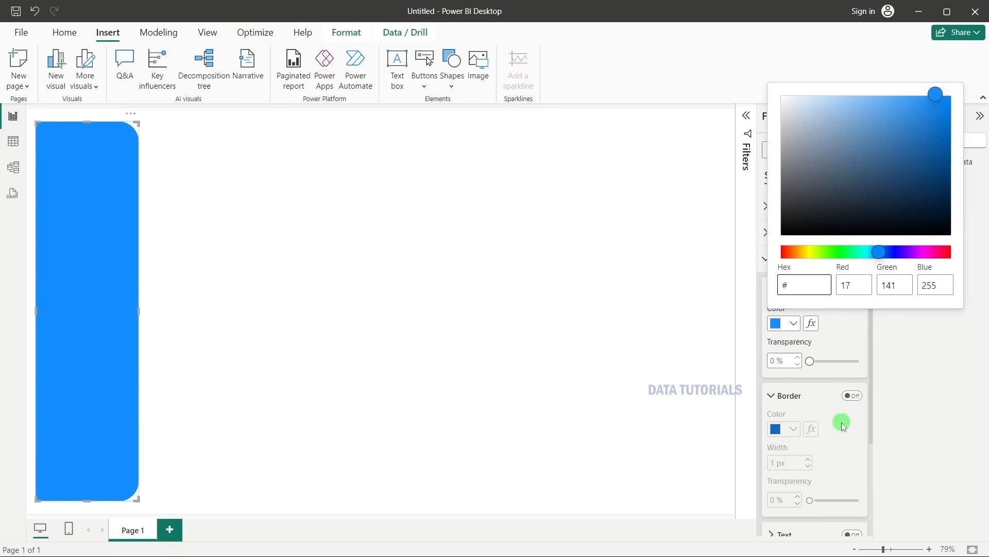
{"action": "type", "text": "FFD200"}
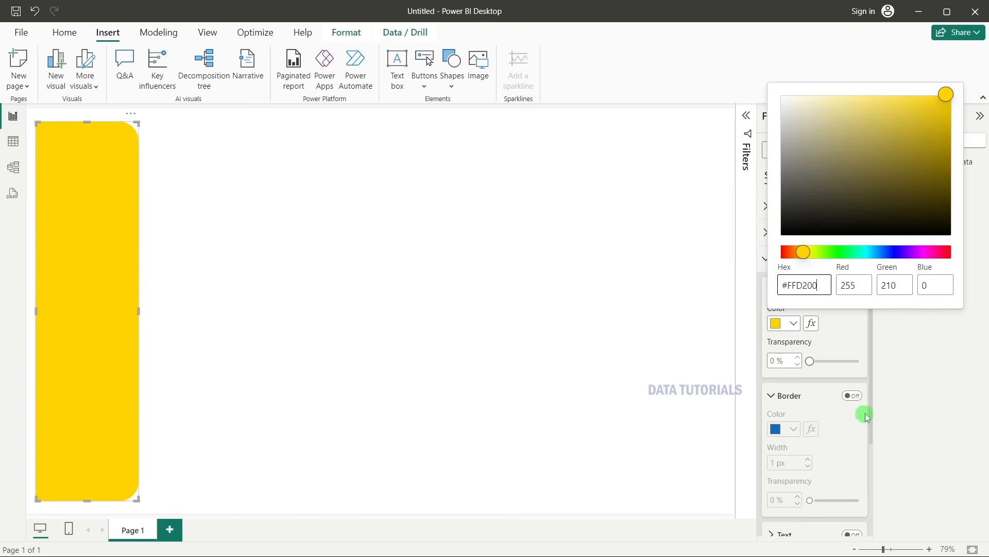
{"action": "left_click", "coordinate": [870, 345]}
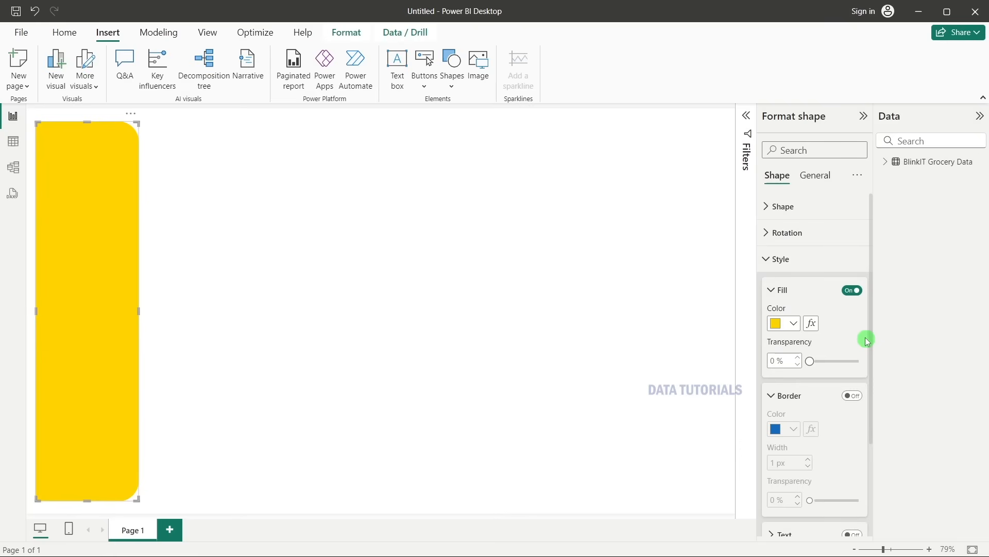
Turn on the yellow shape's shadow with the default black color and Bottom right position.
{"action": "scroll", "coordinate": [854, 342], "scroll_direction": "down", "scroll_amount": 5}
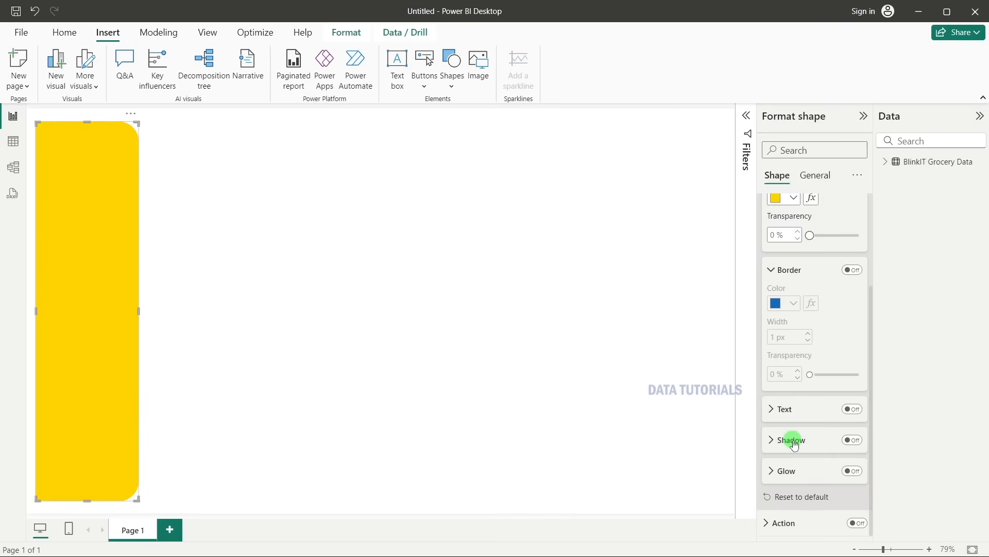
{"action": "left_click", "coordinate": [794, 441]}
{"action": "scroll", "coordinate": [831, 356], "scroll_direction": "down", "scroll_amount": 3}
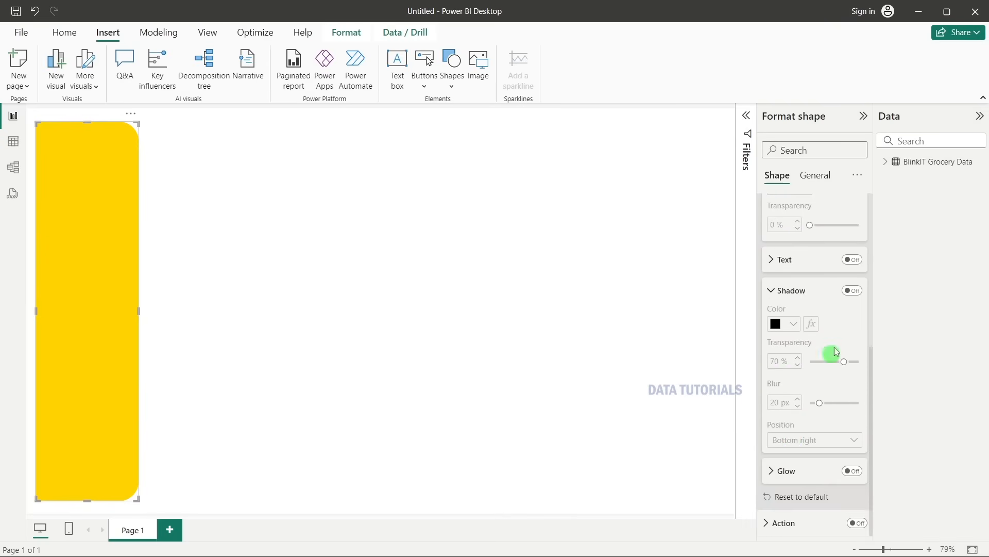
{"action": "left_click", "coordinate": [852, 291]}
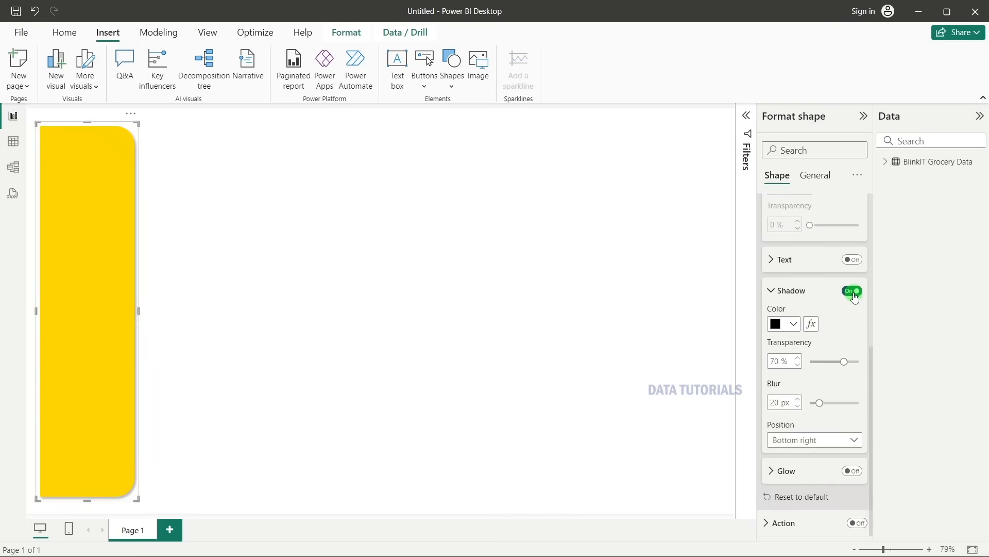
{"action": "left_click", "coordinate": [206, 244]}
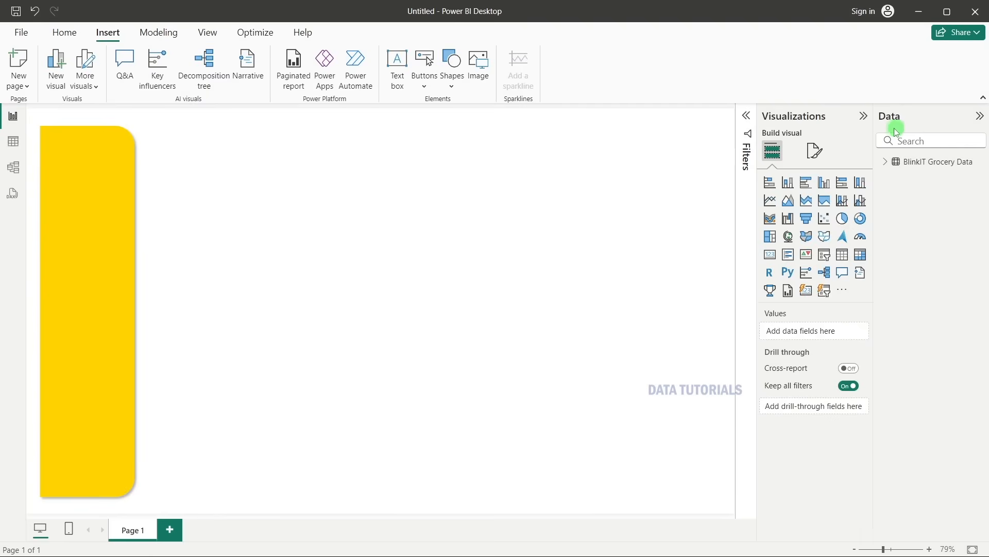
{"action": "left_click", "coordinate": [862, 120]}
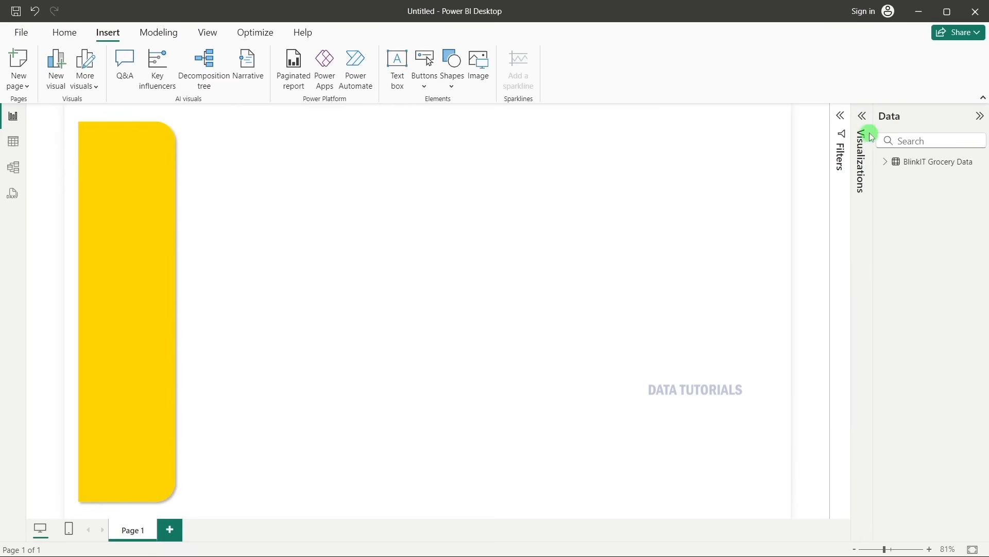
{"action": "left_click", "coordinate": [862, 116]}
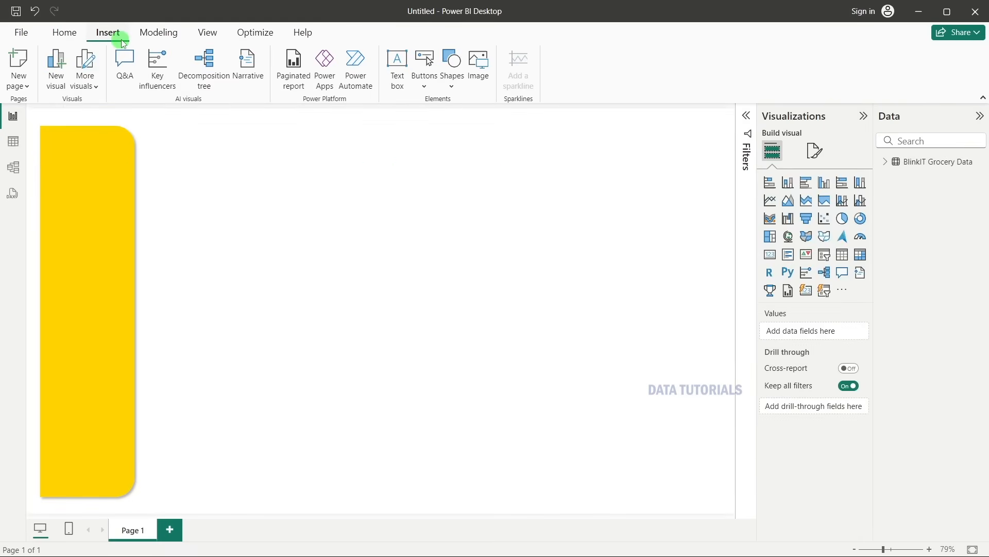
Insert a text box, reduce it to a single-line height and move it into the blank area beside the yellow shape.
{"action": "left_click", "coordinate": [393, 73]}
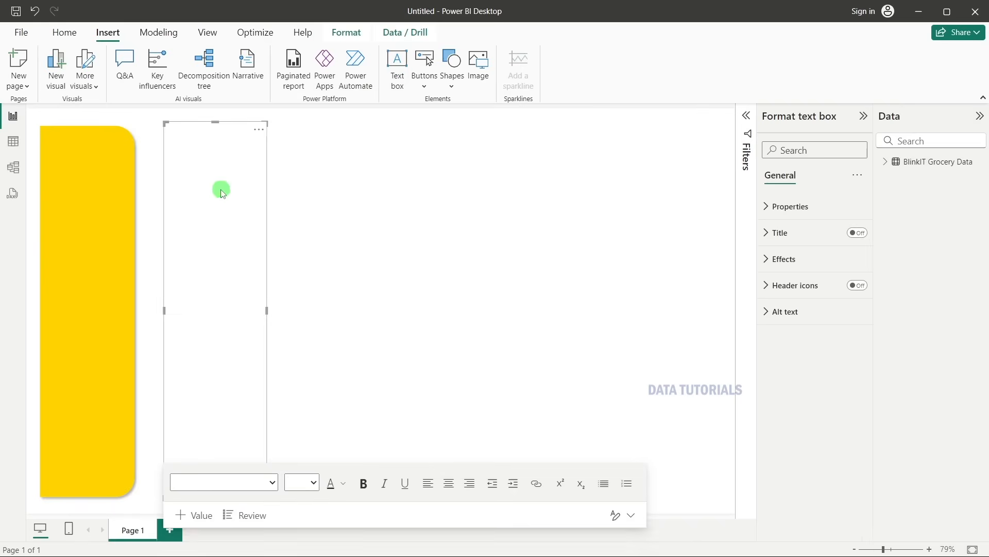
{"action": "left_click_drag", "start_coordinate": [215, 122], "coordinate": [350, 230]}
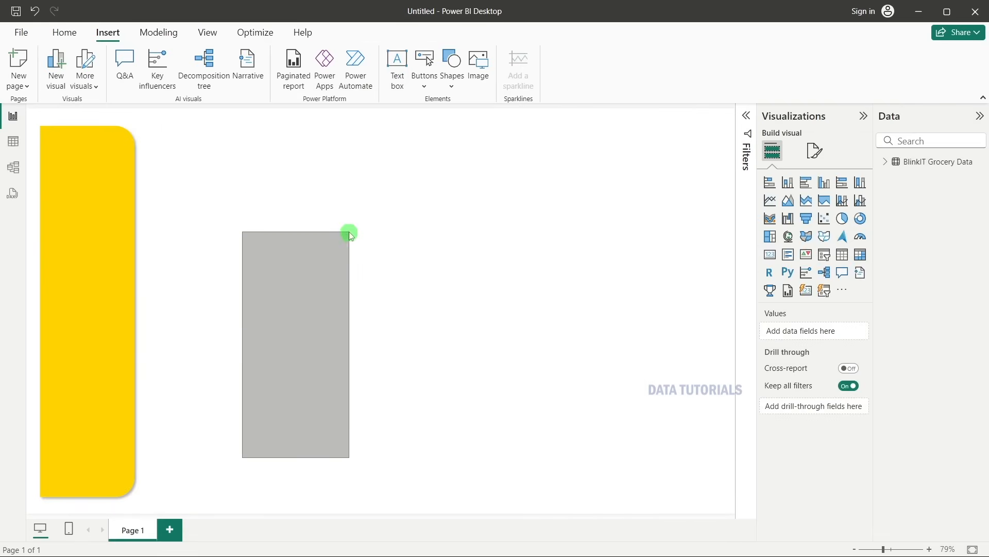
{"action": "left_click", "coordinate": [205, 467]}
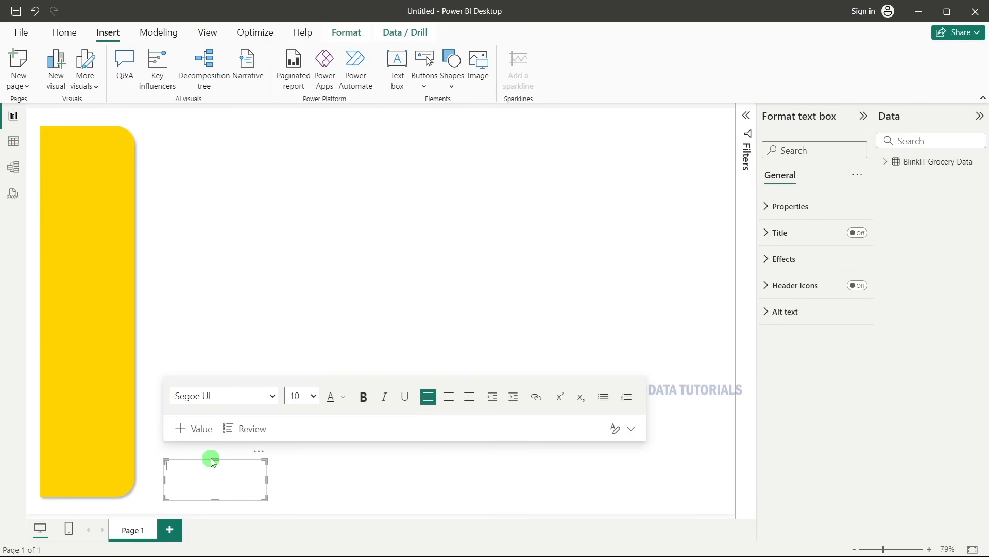
{"action": "left_click_drag", "start_coordinate": [211, 458], "coordinate": [289, 227]}
{"action": "left_click", "coordinate": [192, 463]}
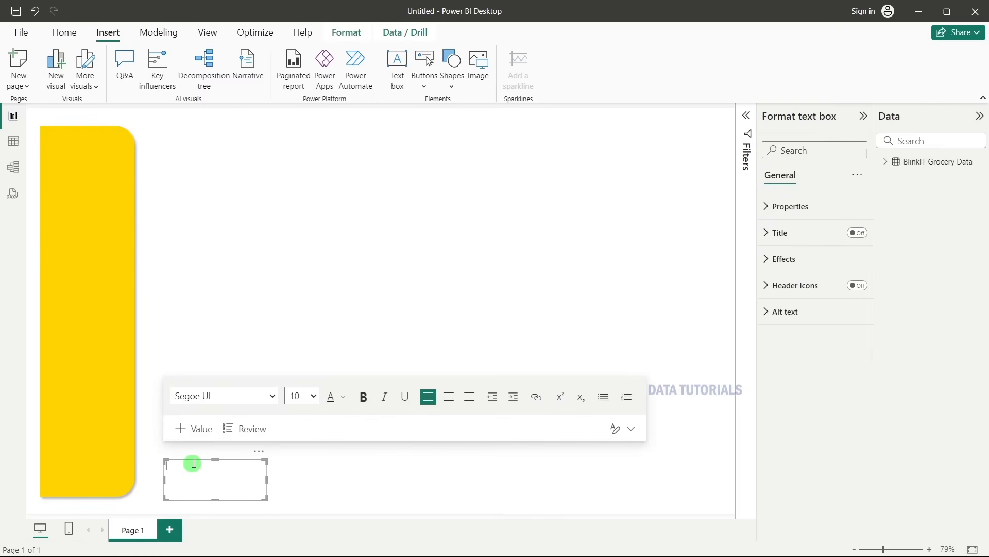
{"action": "left_click_drag", "start_coordinate": [194, 462], "coordinate": [294, 217]}
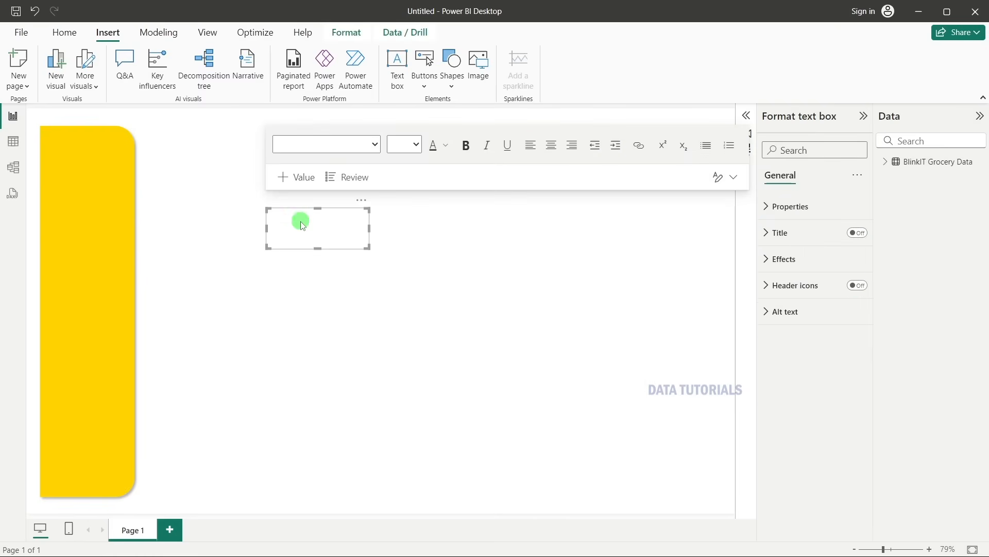
Enter "blinkit" in the text box and format it in Segoe (Bold) at size 36.
{"action": "type", "text": "blinkit"}
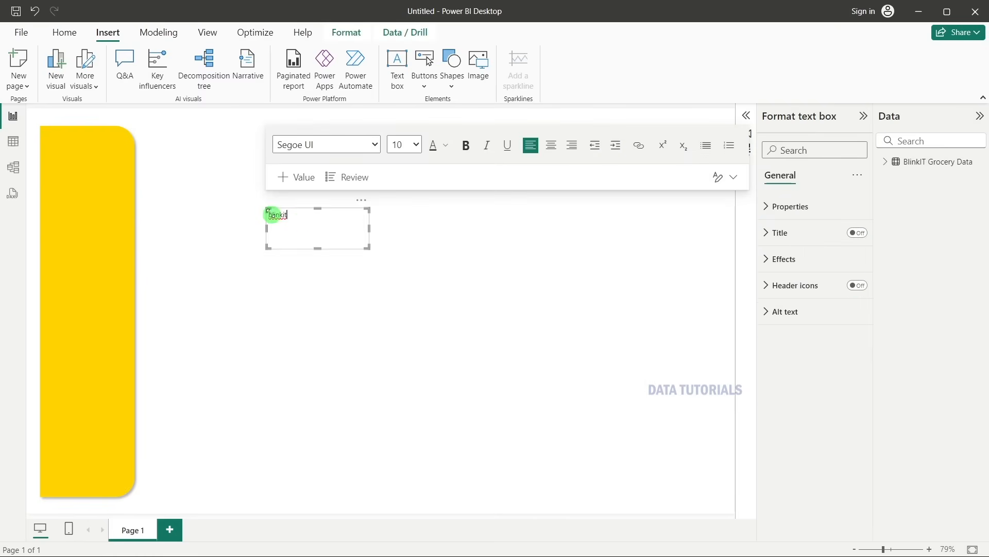
{"action": "left_click_drag", "start_coordinate": [269, 212], "coordinate": [288, 215]}
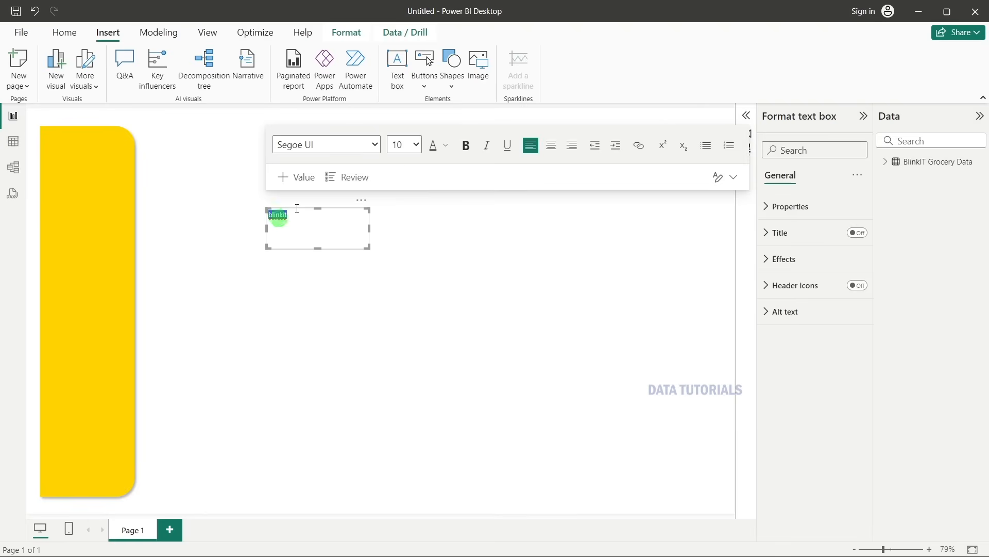
{"action": "left_click", "coordinate": [416, 144]}
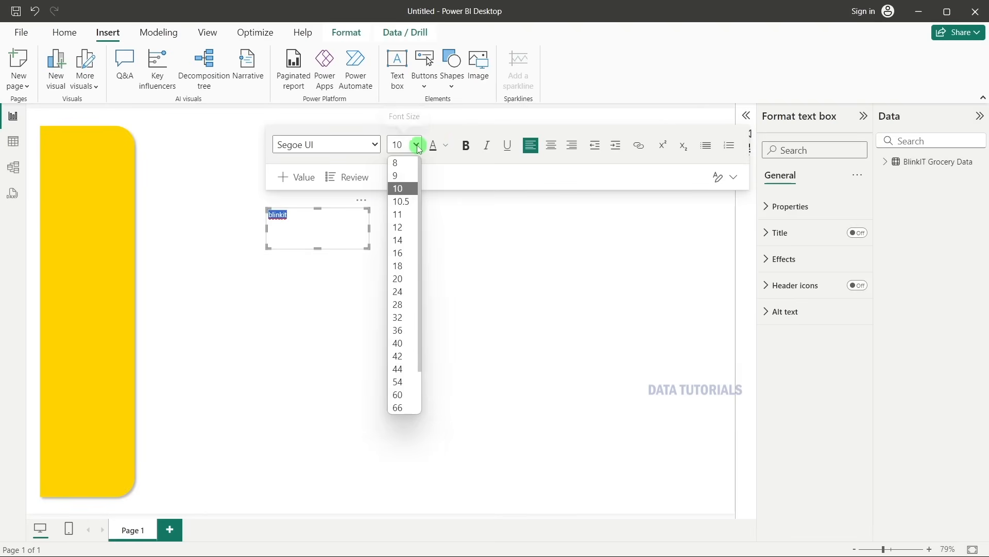
{"action": "left_click", "coordinate": [412, 327]}
{"action": "left_click", "coordinate": [375, 144]}
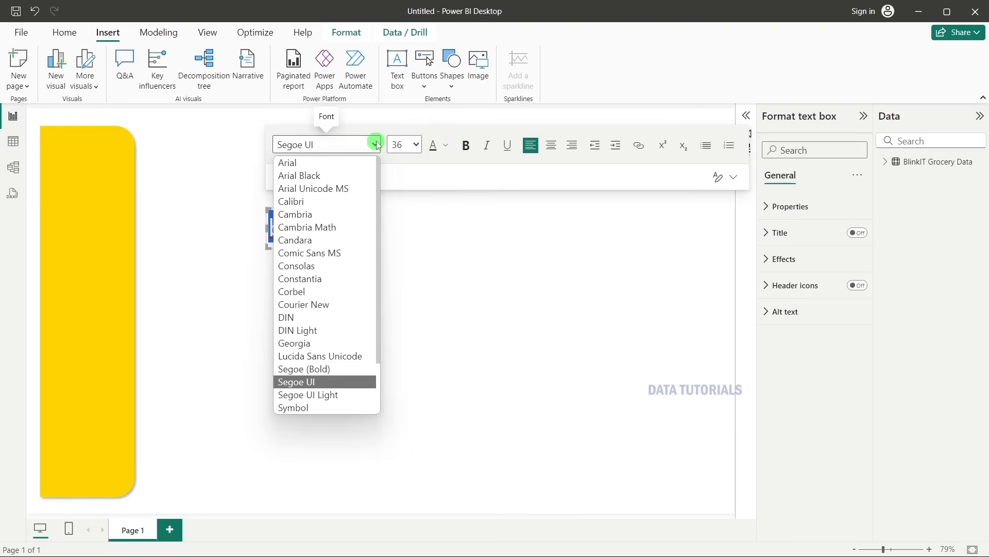
{"action": "left_click", "coordinate": [347, 369]}
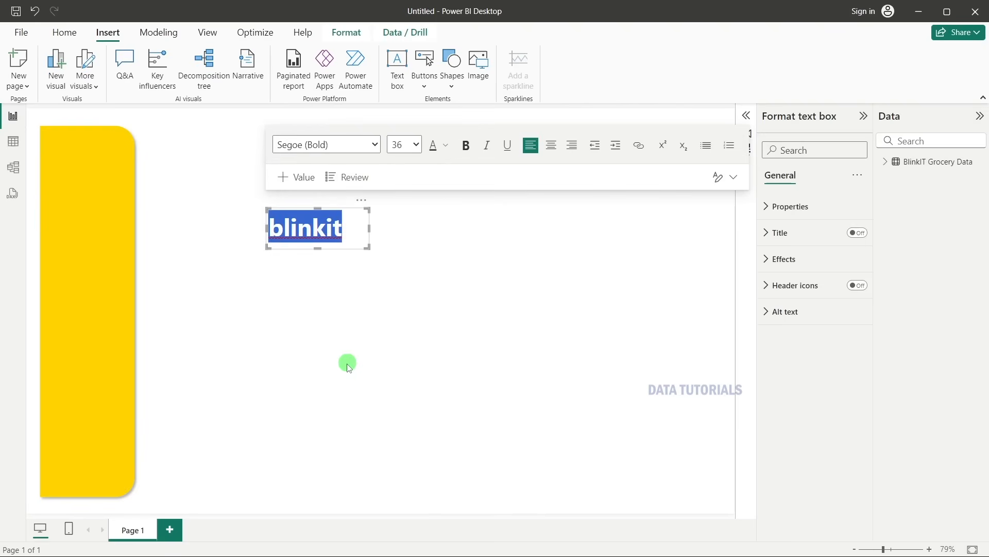
Resize the blinkit text box, place it over the top of the yellow shape and center its text.
{"action": "left_click_drag", "start_coordinate": [368, 227], "coordinate": [349, 227]}
{"action": "left_click", "coordinate": [329, 286]}
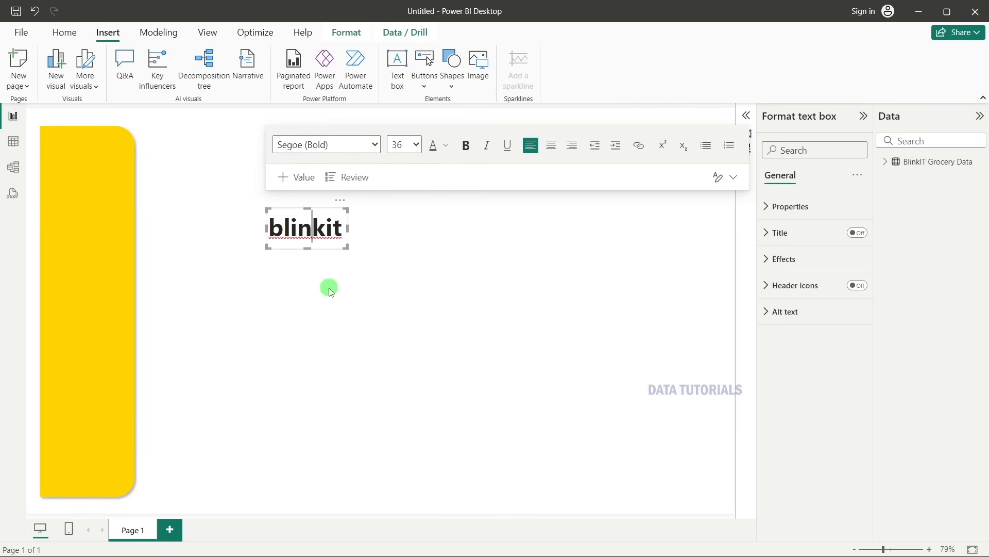
{"action": "left_click", "coordinate": [326, 249]}
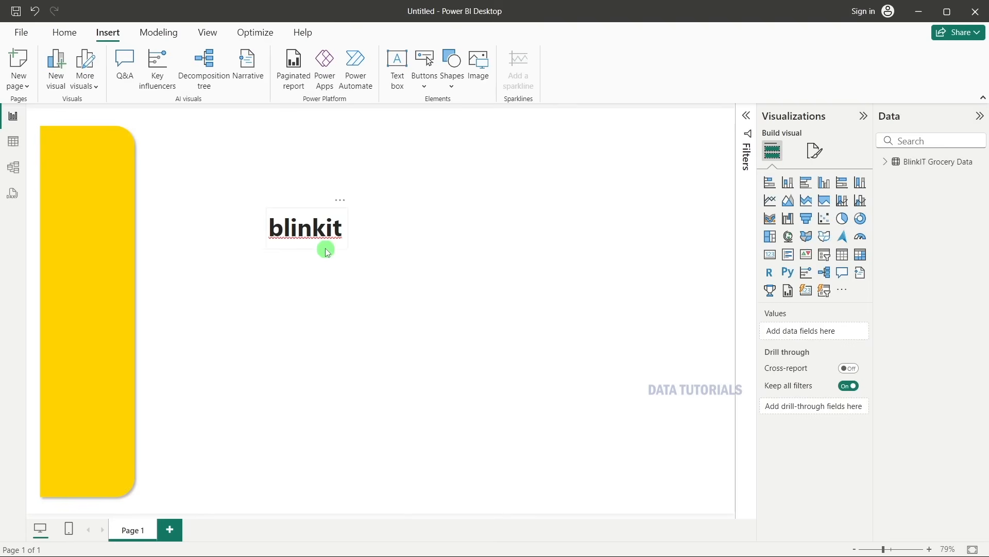
{"action": "left_click", "coordinate": [321, 250]}
{"action": "left_click_drag", "start_coordinate": [326, 249], "coordinate": [41, 153]}
{"action": "left_click", "coordinate": [106, 159]}
{"action": "left_click", "coordinate": [425, 149]}
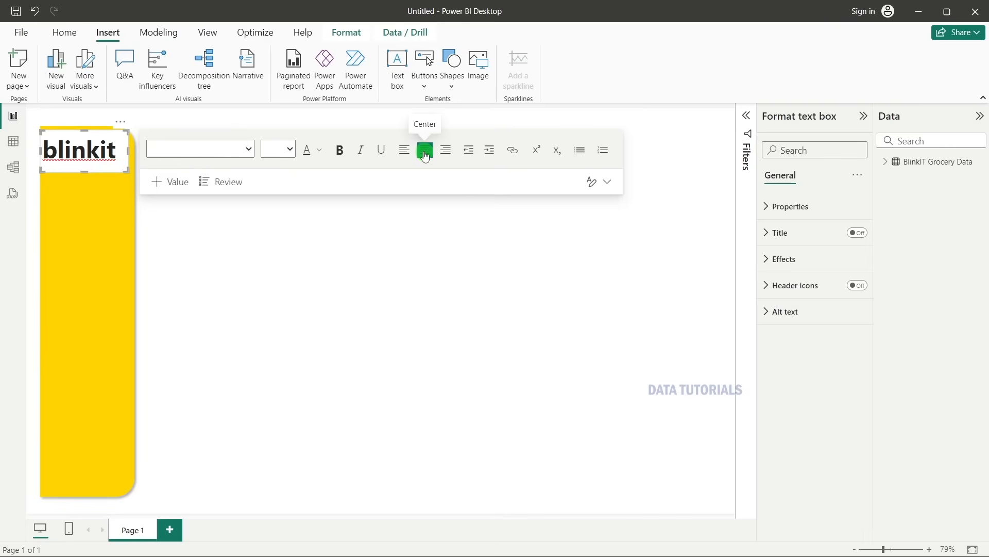
{"action": "left_click", "coordinate": [106, 169]}
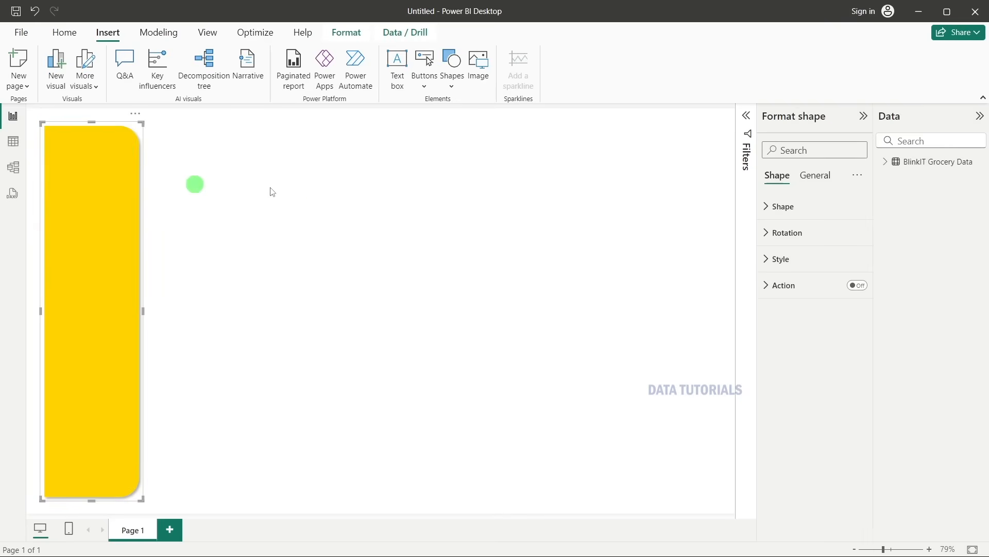
{"action": "key", "text": "ctrl+z"}
{"action": "left_click", "coordinate": [223, 174]}
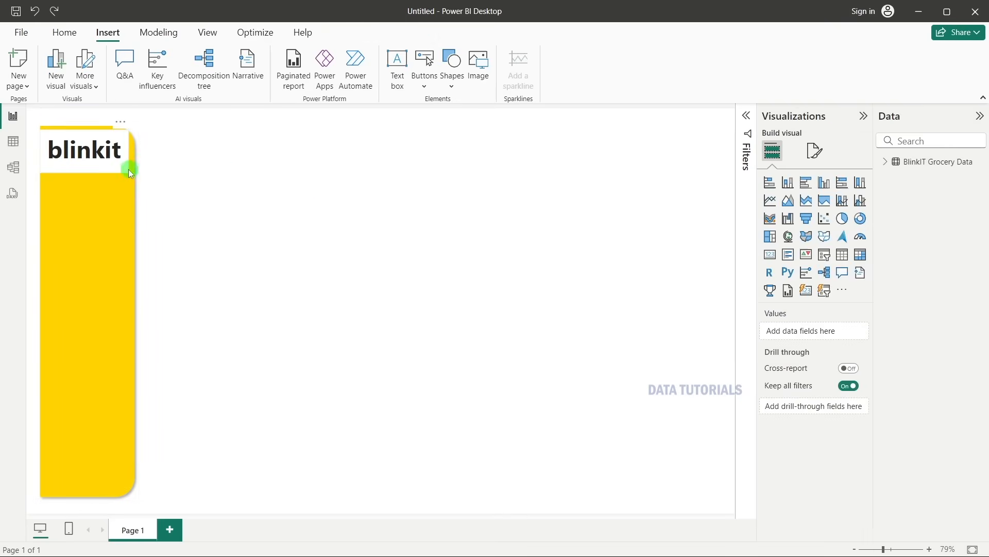
Nudge the blinkit text box slightly right and up so it sits centered at the top of the yellow shape.
{"action": "left_click", "coordinate": [99, 172]}
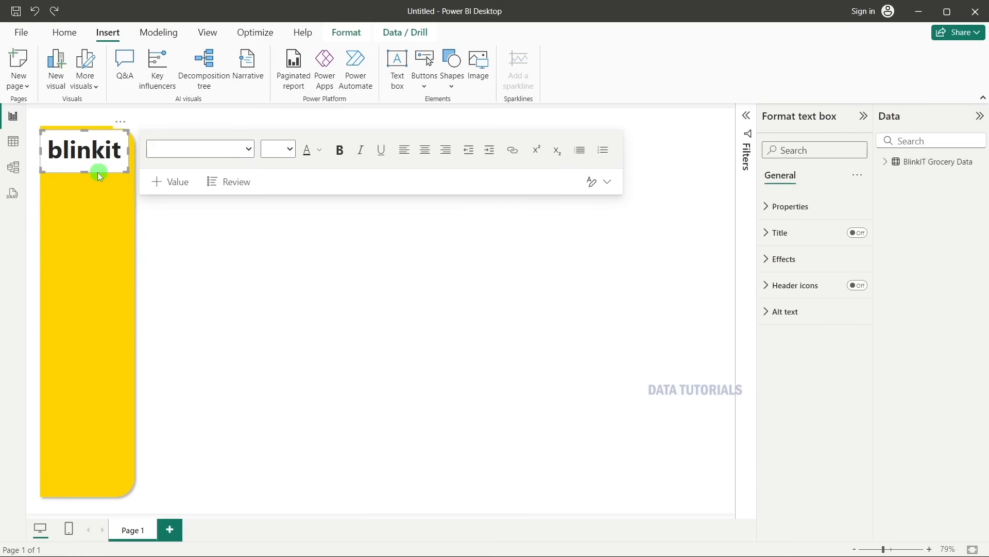
{"action": "key", "text": "Right"}
{"action": "key", "text": "Right"}
{"action": "key", "text": "Right"}
{"action": "key", "text": "Right"}
{"action": "key", "text": "Up"}
{"action": "key", "text": "Up"}
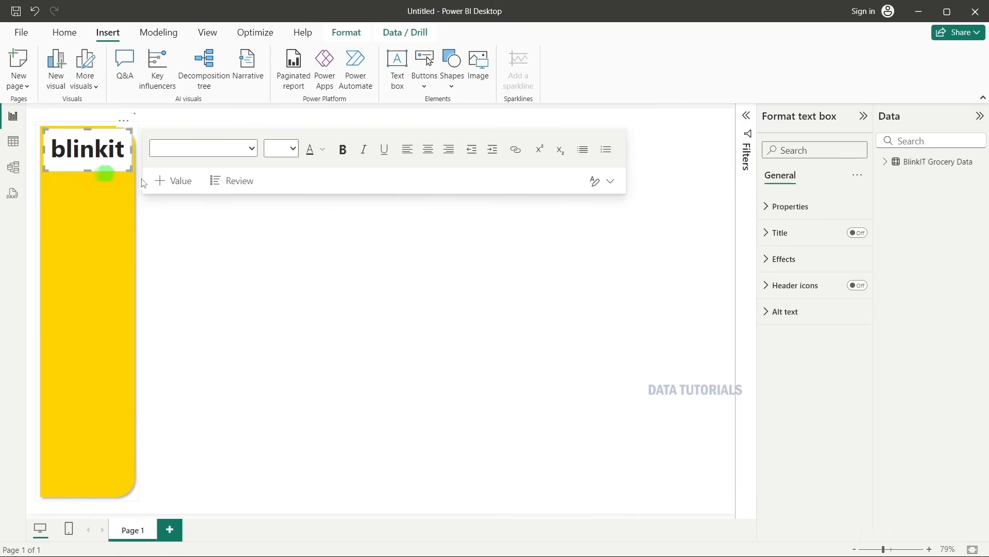
Turn off the blinkit text box's background.
{"action": "left_click", "coordinate": [782, 259]}
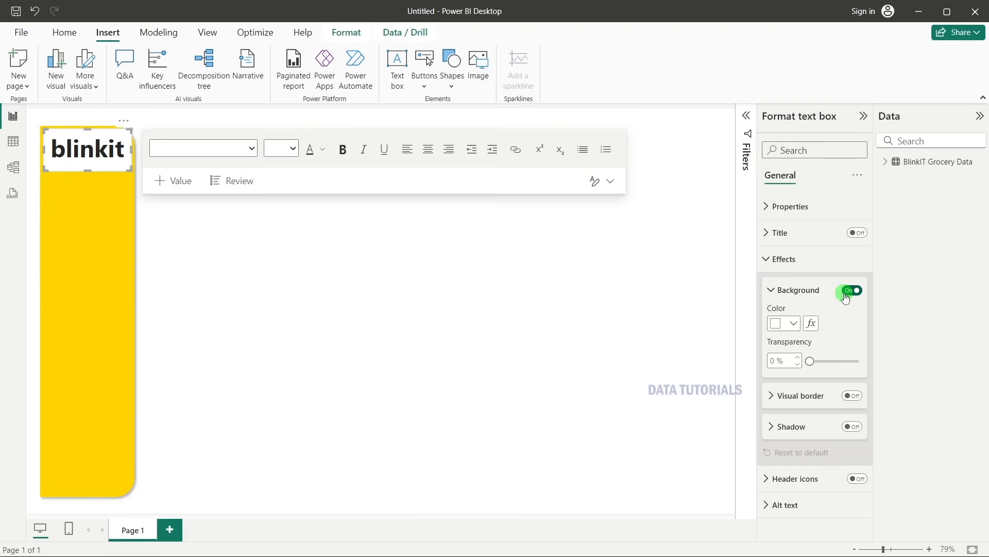
{"action": "left_click", "coordinate": [847, 292]}
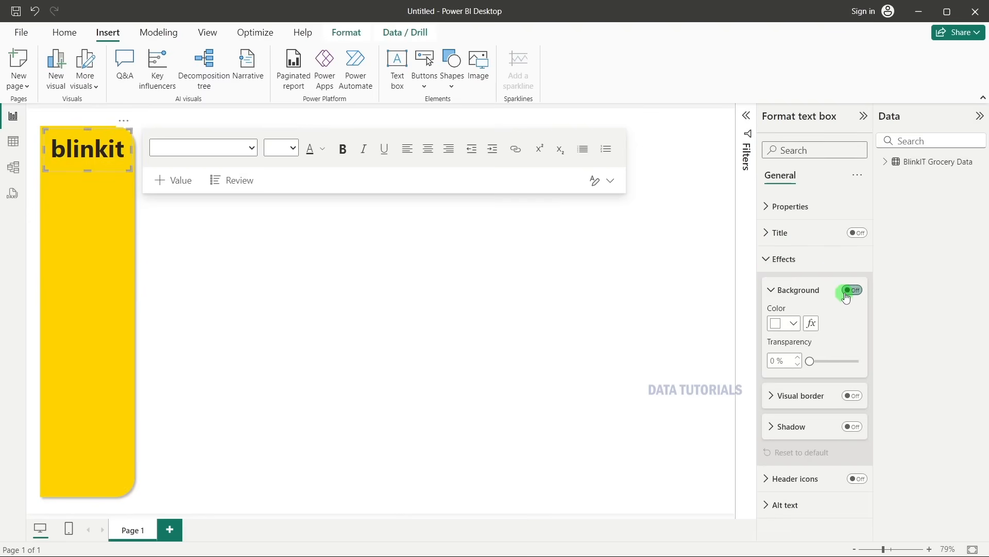
{"action": "left_click", "coordinate": [359, 304]}
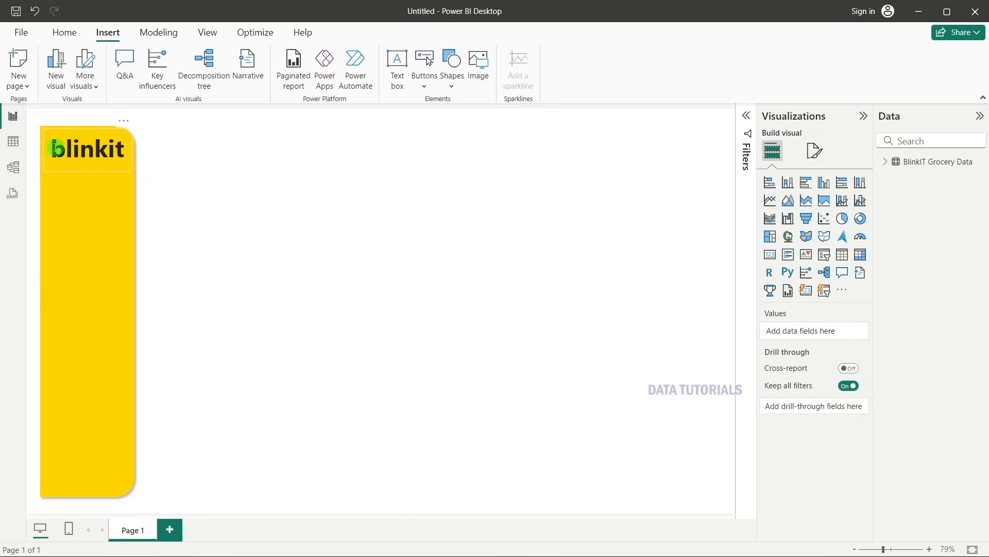
Color the letters "it" in the blinkit title bright green (#00B315).
{"action": "left_click", "coordinate": [112, 152]}
{"action": "left_click", "coordinate": [111, 151]}
{"action": "left_click_drag", "start_coordinate": [111, 150], "coordinate": [126, 150]}
{"action": "left_click", "coordinate": [324, 149]}
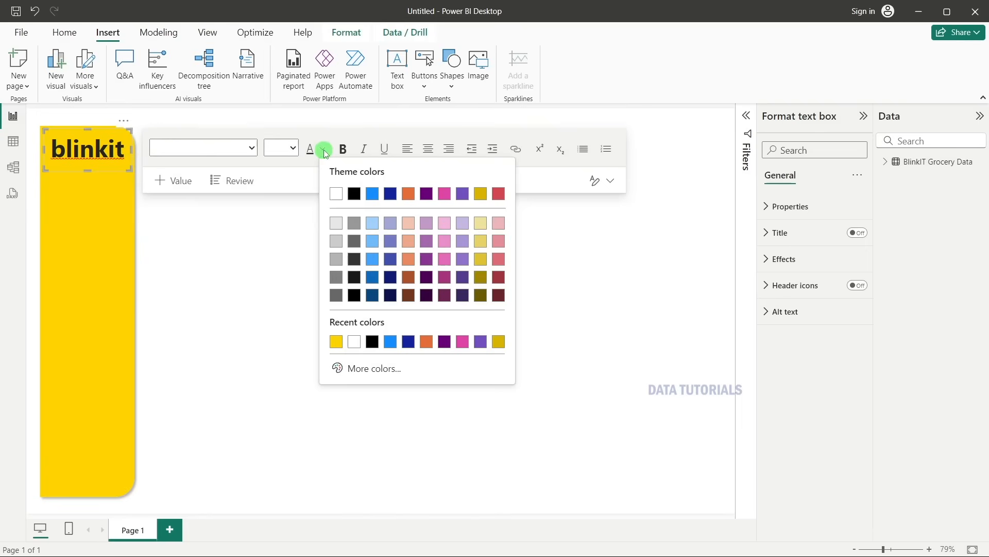
{"action": "left_click", "coordinate": [375, 368]}
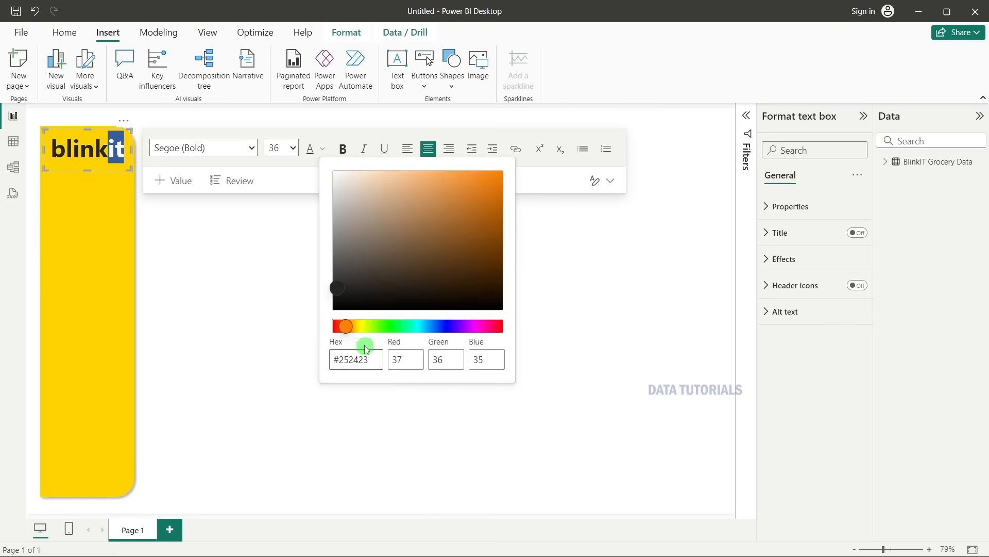
{"action": "left_click", "coordinate": [392, 326]}
{"action": "left_click_drag", "start_coordinate": [489, 247], "coordinate": [508, 211]}
{"action": "left_click", "coordinate": [234, 241]}
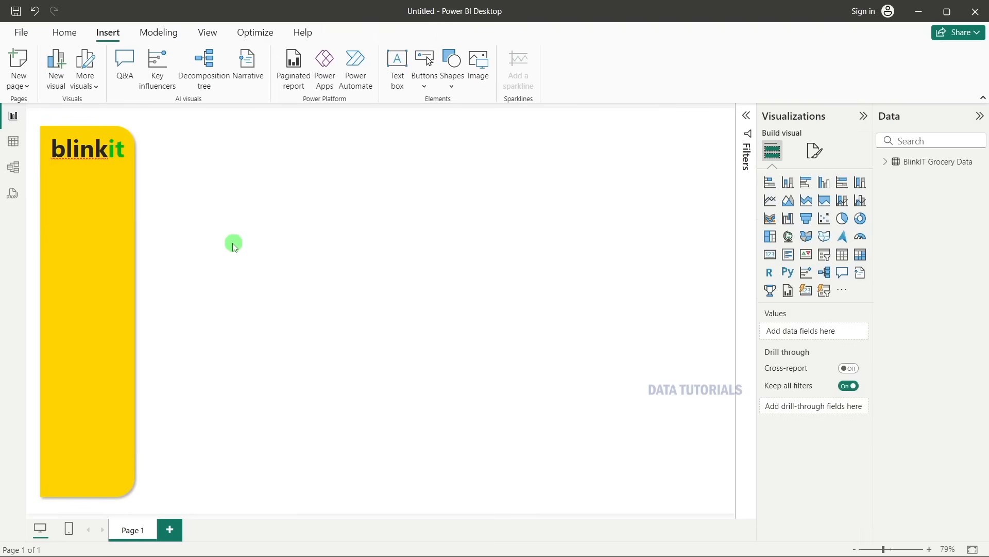
Set the letters "it" in the blinkit title to the dark green custom color #2B7133.
{"action": "left_click", "coordinate": [117, 148]}
{"action": "left_click_drag", "start_coordinate": [107, 149], "coordinate": [123, 149]}
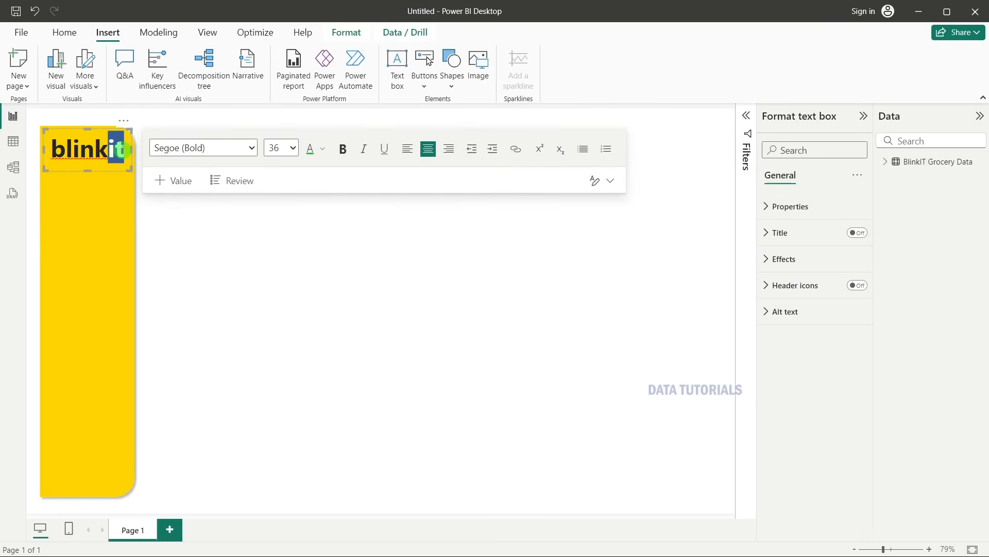
{"action": "left_click", "coordinate": [327, 155]}
{"action": "left_click", "coordinate": [399, 363]}
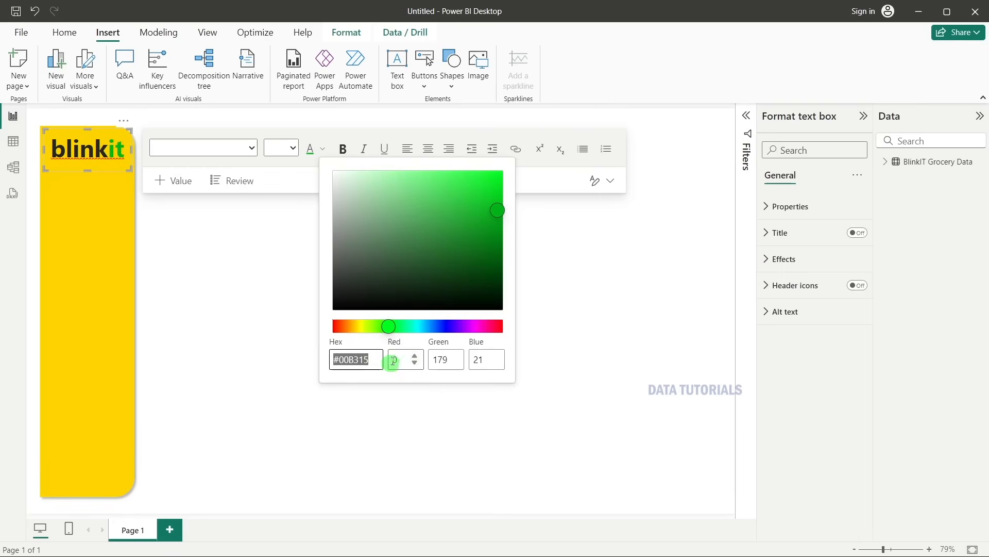
{"action": "left_click_drag", "start_coordinate": [486, 236], "coordinate": [439, 251]}
{"action": "left_click", "coordinate": [405, 430]}
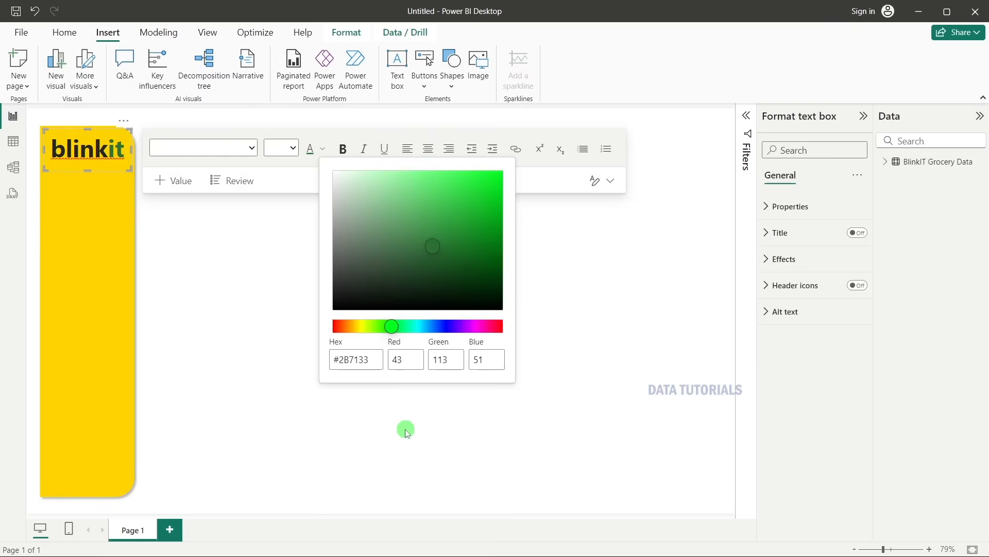
{"action": "left_click", "coordinate": [205, 262]}
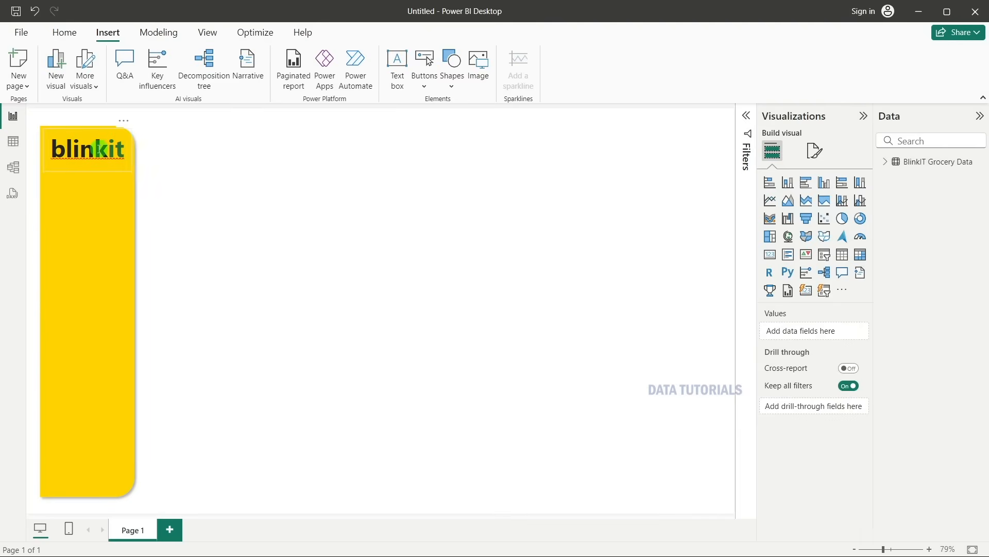
Reduce the blinkit text box's height slightly, and place a widened copy of it in the blank area beside the yellow shape.
{"action": "left_click", "coordinate": [94, 173]}
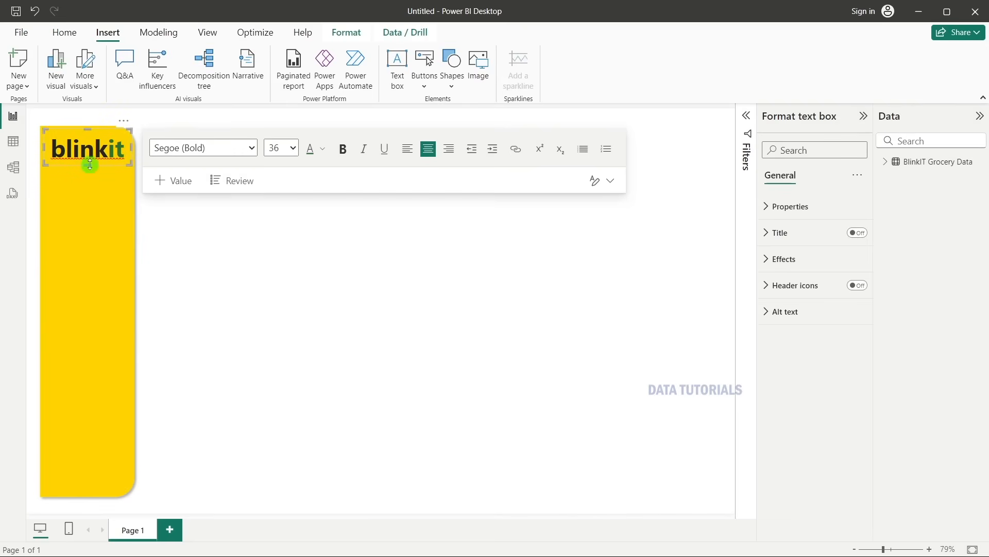
{"action": "left_click", "coordinate": [375, 273]}
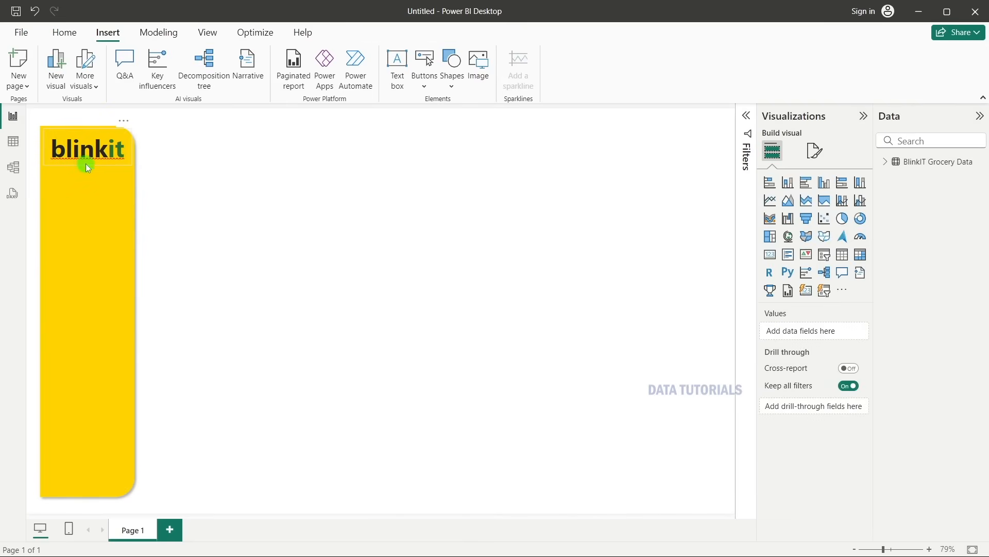
{"action": "left_click", "coordinate": [86, 163]}
{"action": "key", "text": "ctrl+c"}
{"action": "key", "text": "ctrl+v"}
{"action": "left_click_drag", "start_coordinate": [100, 170], "coordinate": [528, 201]}
{"action": "double_click", "coordinate": [415, 205]}
{"action": "key", "text": "BackSpace"}
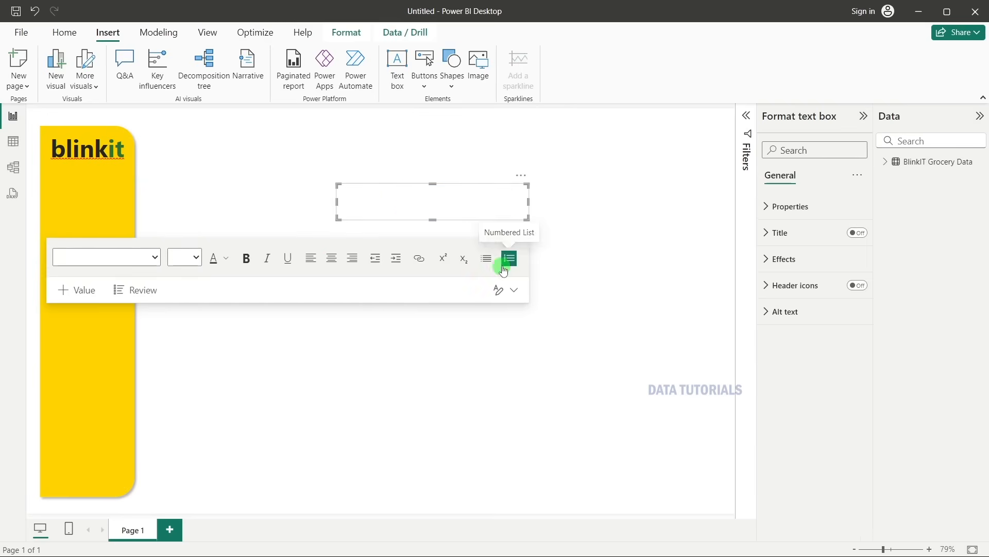
{"action": "left_click", "coordinate": [418, 211]}
{"action": "key", "text": "ctrl+z"}
Replace the copied text box's wording with "India's Last Minute App".
{"action": "double_click", "coordinate": [421, 206]}
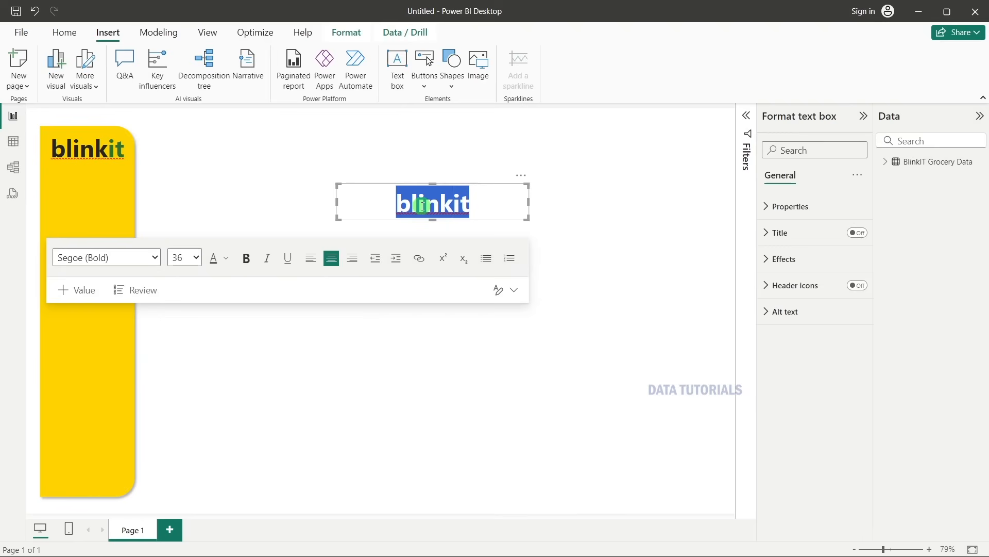
{"action": "key", "text": "End"}
{"action": "key", "text": "BackSpace"}
{"action": "key", "text": "BackSpace"}
{"action": "key", "text": "BackSpace"}
{"action": "key", "text": "BackSpace"}
{"action": "key", "text": "BackSpace"}
{"action": "key", "text": "BackSpace"}
{"action": "key", "text": "BackSpace"}
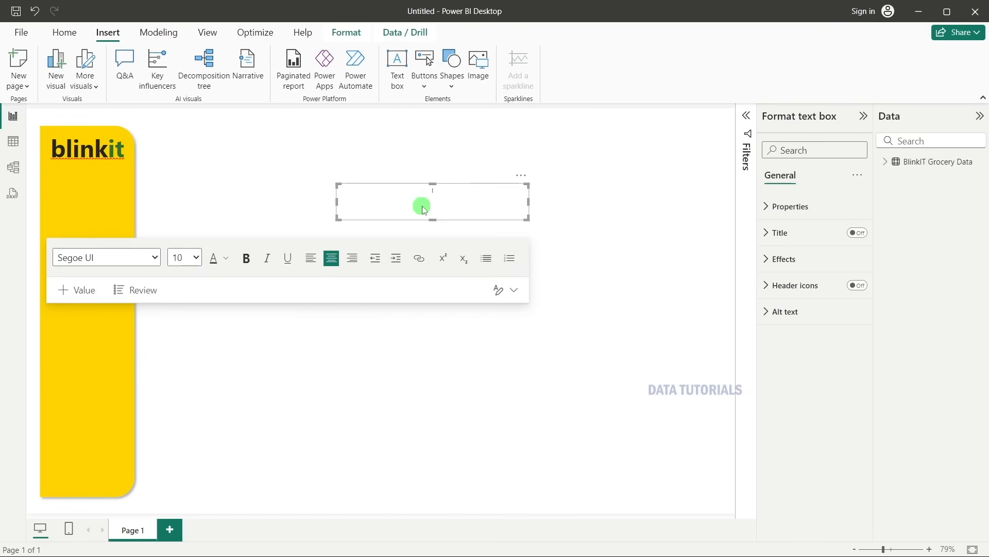
{"action": "type", "text": "India's Last Minute App"}
Make the whole tagline "India's Last Minute App" bold.
{"action": "triple_click", "coordinate": [435, 194]}
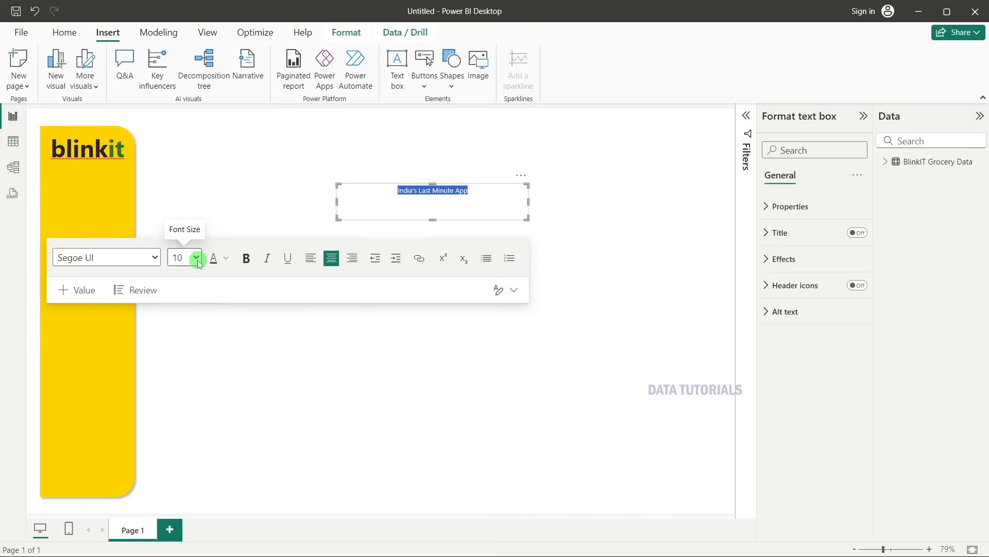
{"action": "left_click", "coordinate": [154, 258]}
{"action": "left_click", "coordinate": [136, 493]}
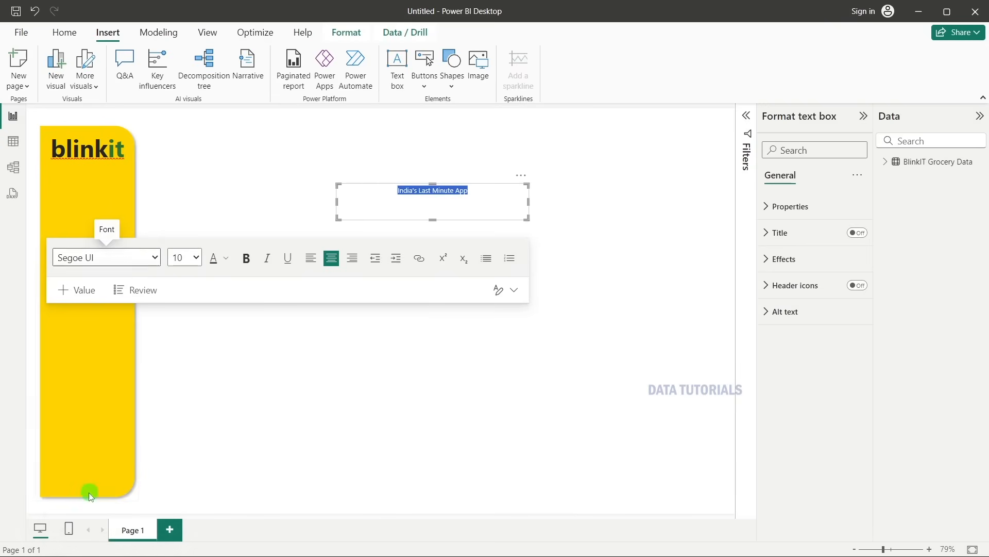
{"action": "left_click", "coordinate": [241, 263]}
Reduce the tagline text box's height and place it directly beneath the blinkit title on the yellow shape.
{"action": "left_click_drag", "start_coordinate": [433, 220], "coordinate": [434, 203]}
{"action": "left_click_drag", "start_coordinate": [336, 190], "coordinate": [74, 177]}
{"action": "left_click", "coordinate": [589, 195]}
{"action": "left_click", "coordinate": [296, 135]}
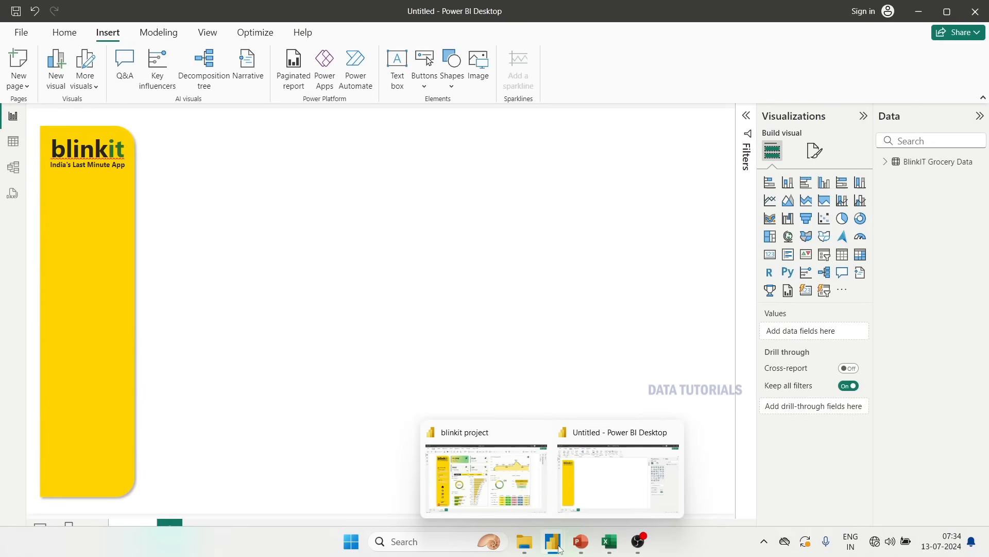
Switch to PowerPoint to read the KPI requirements on slide 3, and compare them with the BlinkIT Grocery Data fields in Power BI.
{"action": "left_click", "coordinate": [581, 542]}
{"action": "scroll", "coordinate": [124, 277], "scroll_direction": "up", "scroll_amount": 3}
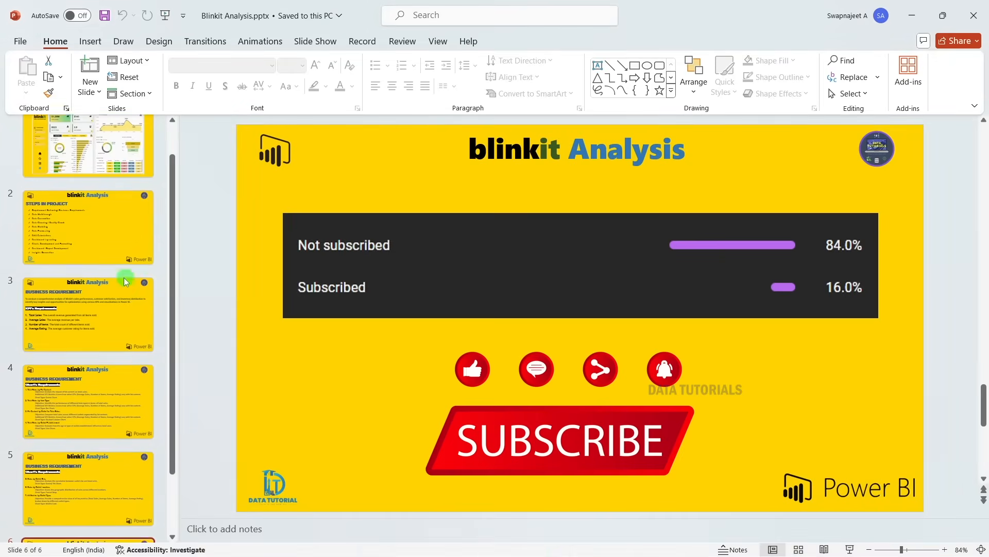
{"action": "left_click", "coordinate": [82, 249]}
{"action": "left_click", "coordinate": [79, 334]}
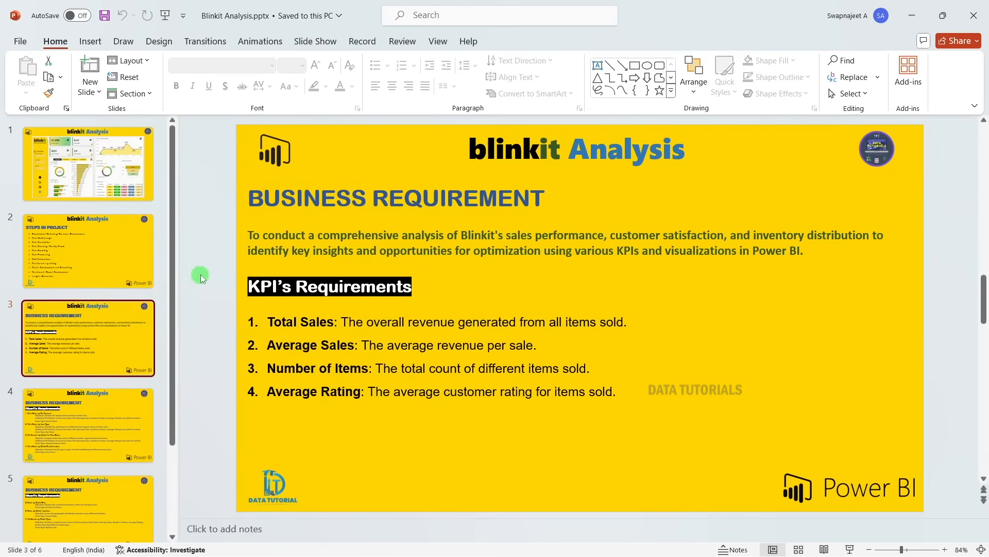
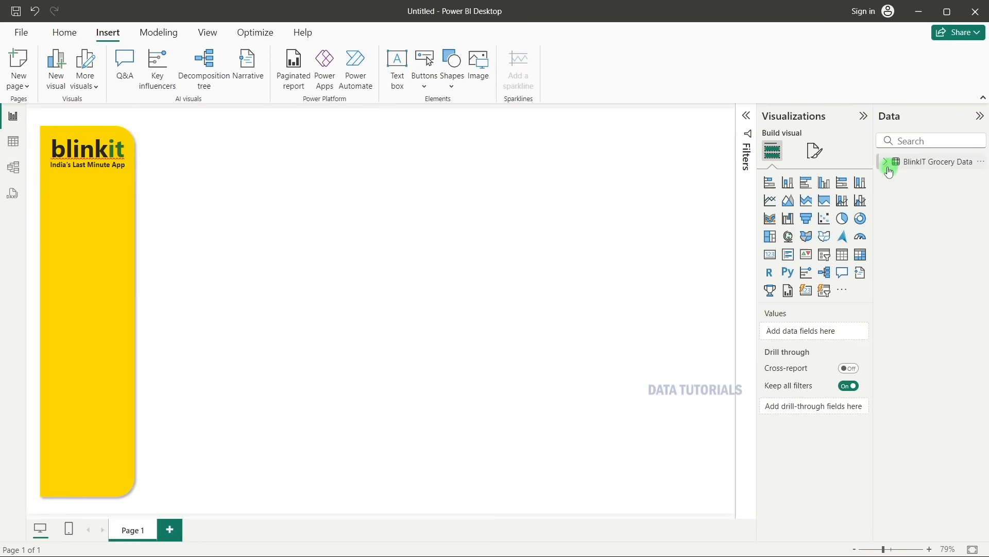
{"action": "left_click", "coordinate": [886, 162]}
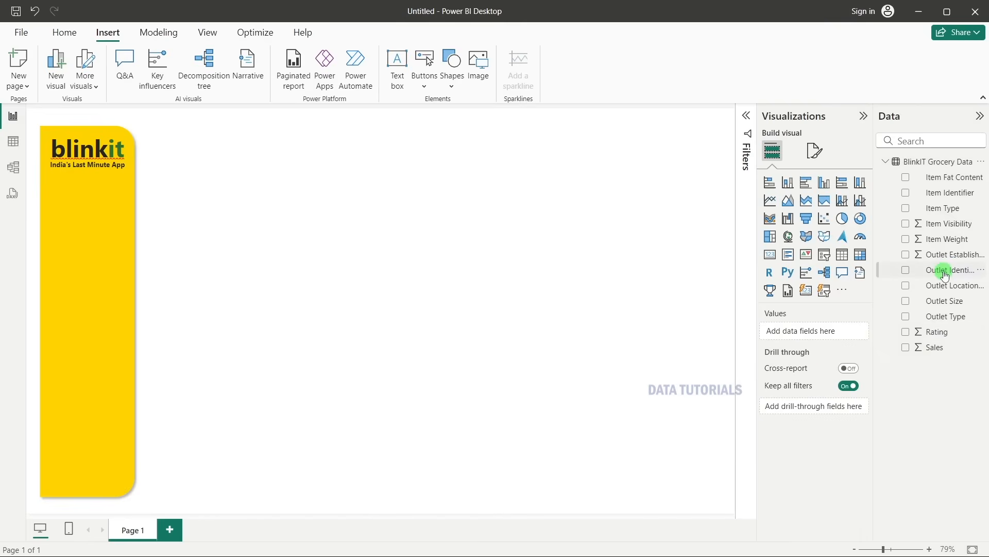
{"action": "key", "text": "alt+Tab"}
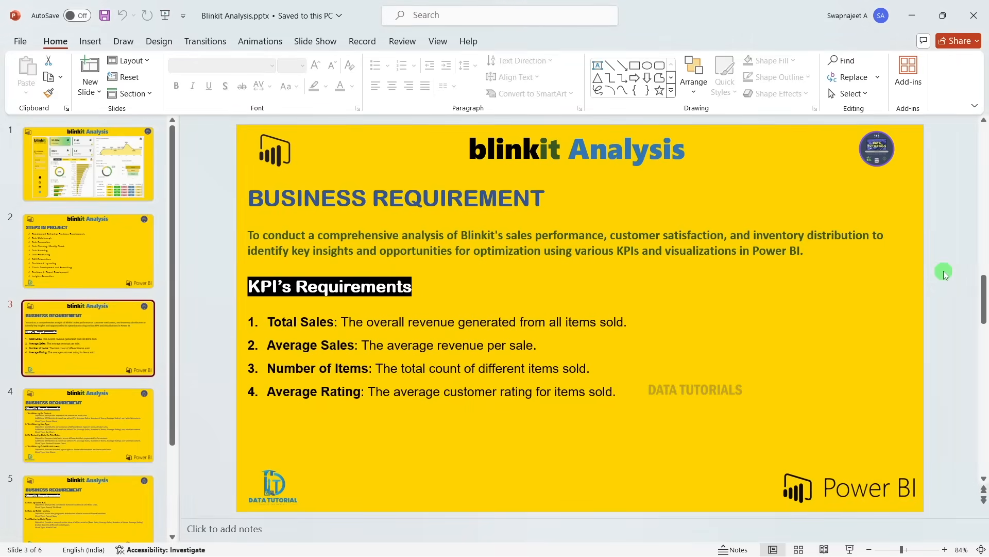
{"action": "key", "text": "alt+Tab"}
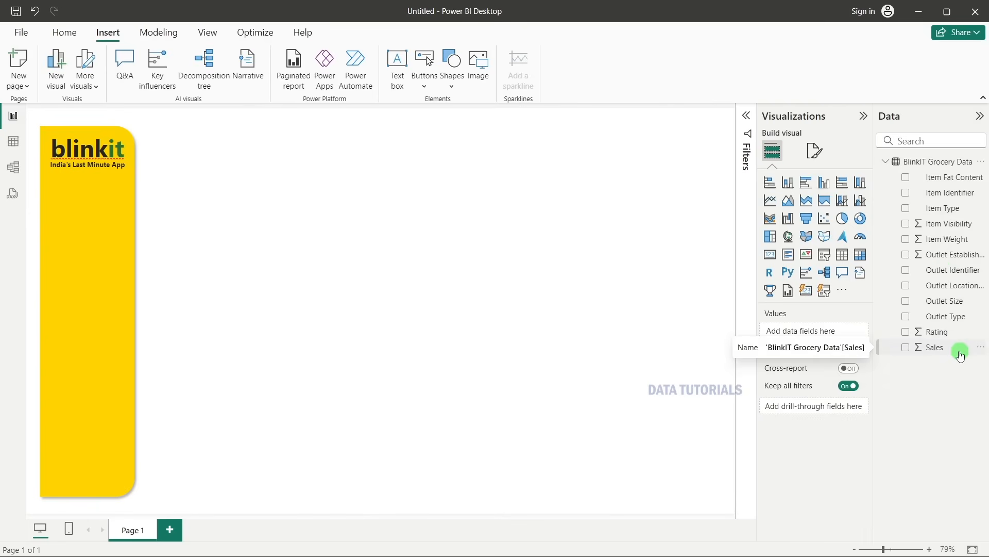
Create a measure in the BlinkIT Grocery Data table: Total Sales = SUM('BlinkIT Grocery Data'[Sales]).
{"action": "right_click", "coordinate": [938, 273]}
{"action": "left_click", "coordinate": [827, 325]}
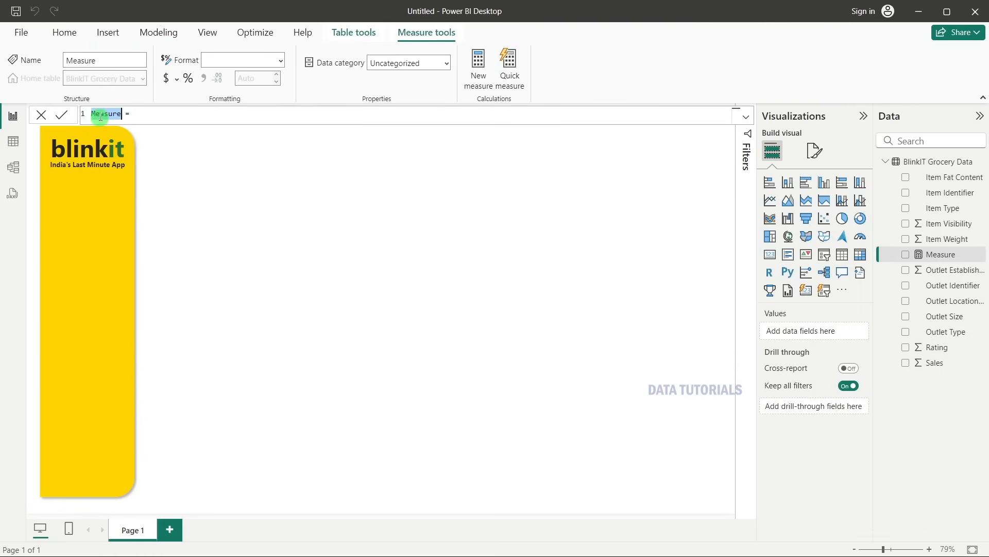
{"action": "type", "text": "Total Sales"}
{"action": "left_click", "coordinate": [150, 113]}
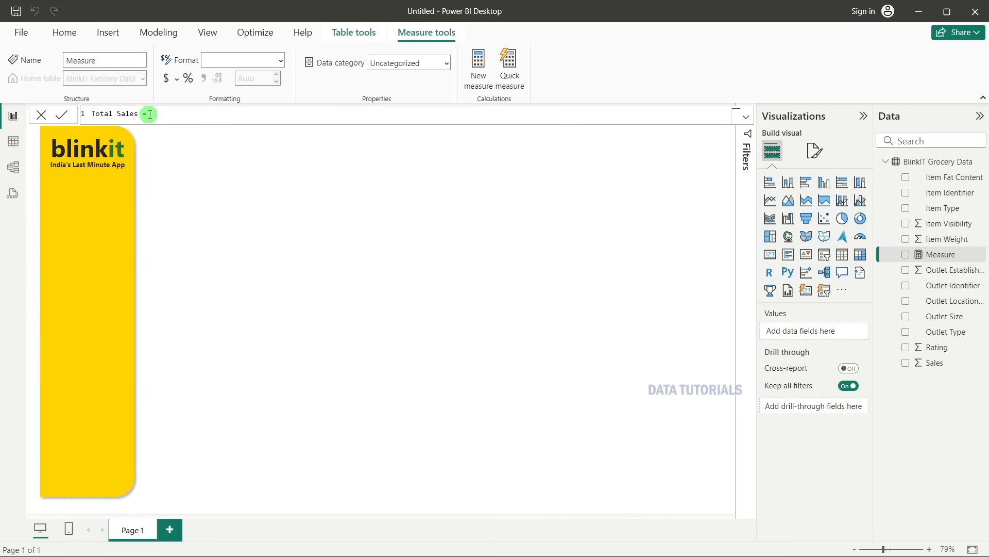
{"action": "type", "text": "SUM(sal"}
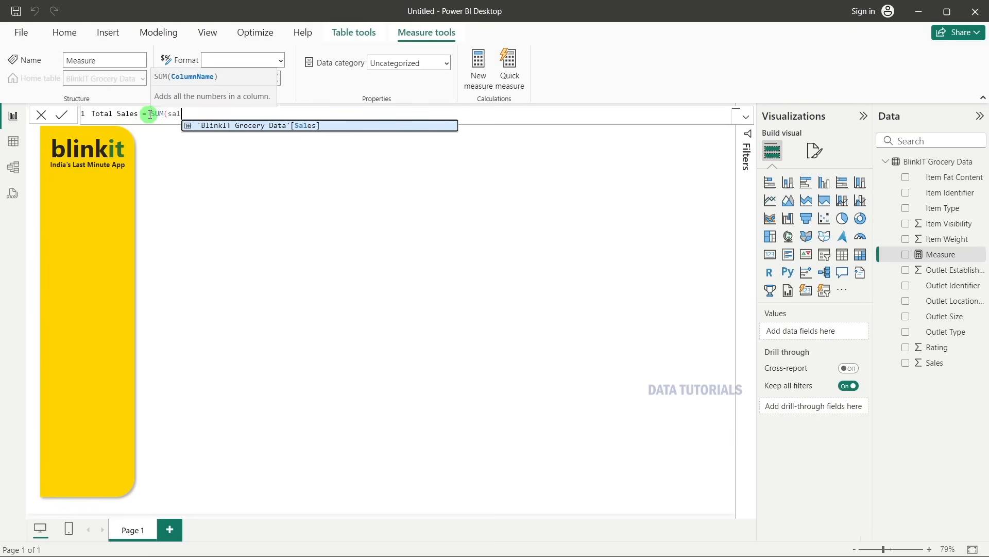
{"action": "left_click", "coordinate": [214, 125]}
{"action": "scroll", "coordinate": [215, 112], "scroll_direction": "up", "scroll_amount": 1}
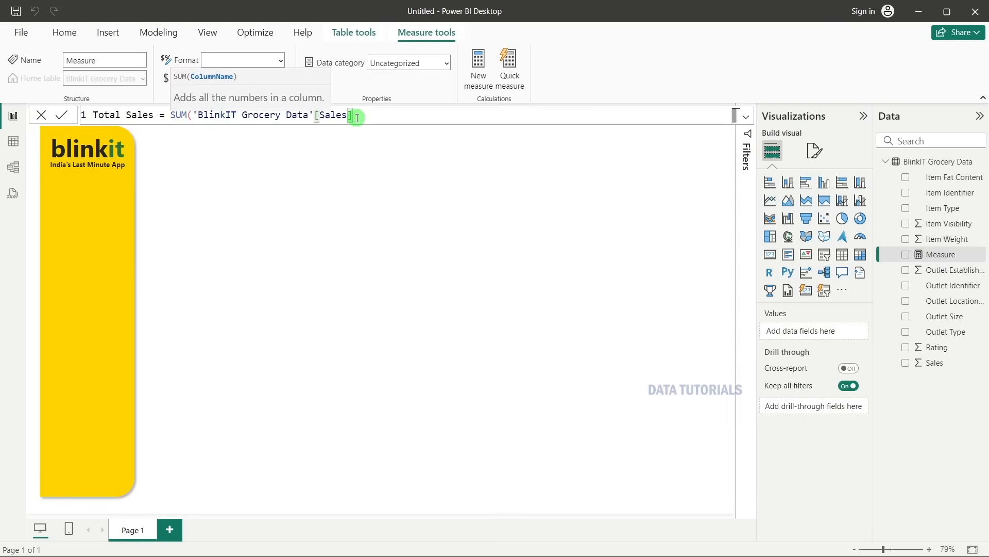
{"action": "type", "text": ")"}
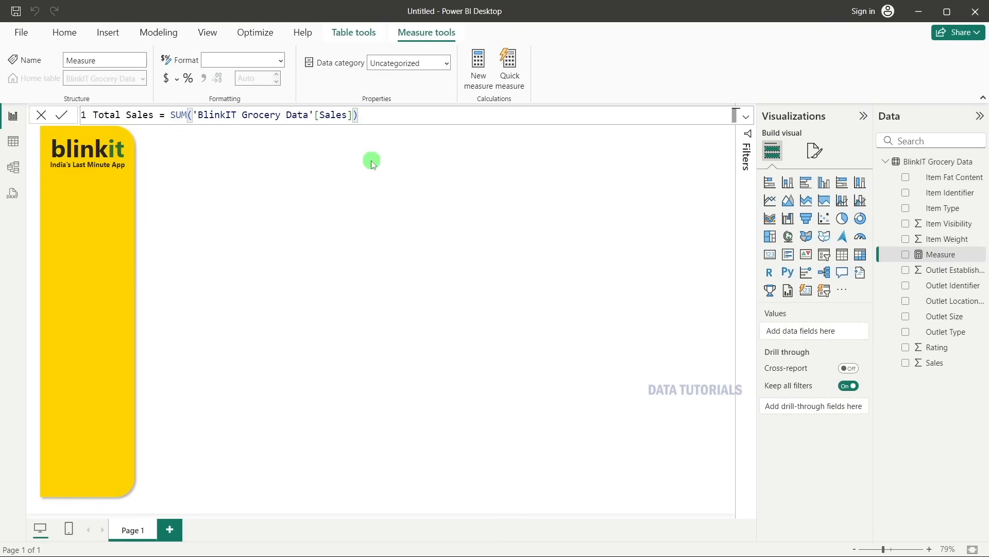
{"action": "left_click", "coordinate": [61, 114]}
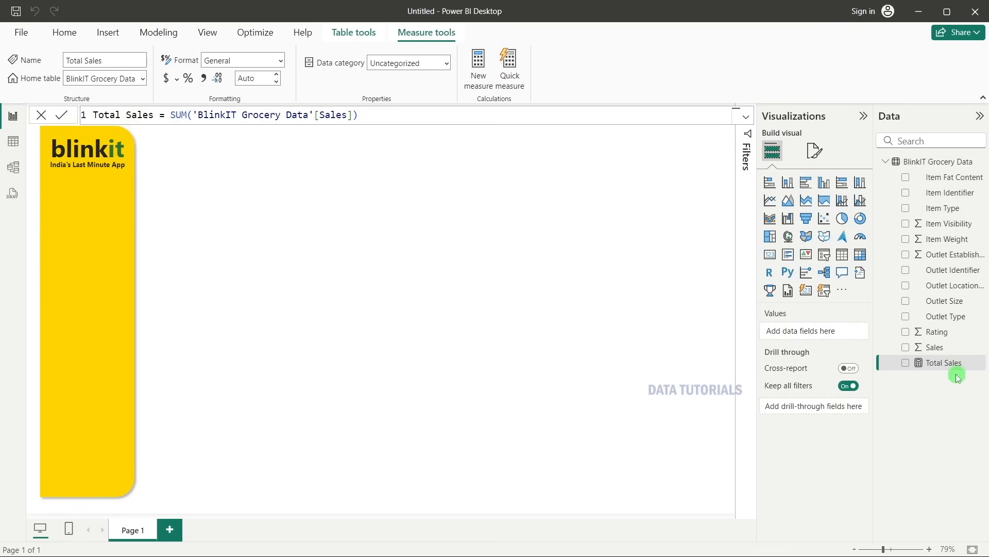
Check the second KPI in PowerPoint, and create the Power BI measure Avg Sales = AVERAGE('BlinkIT Grocery Data'[Sales]).
{"action": "key", "text": "alt+Tab"}
{"action": "double_click", "coordinate": [334, 345]}
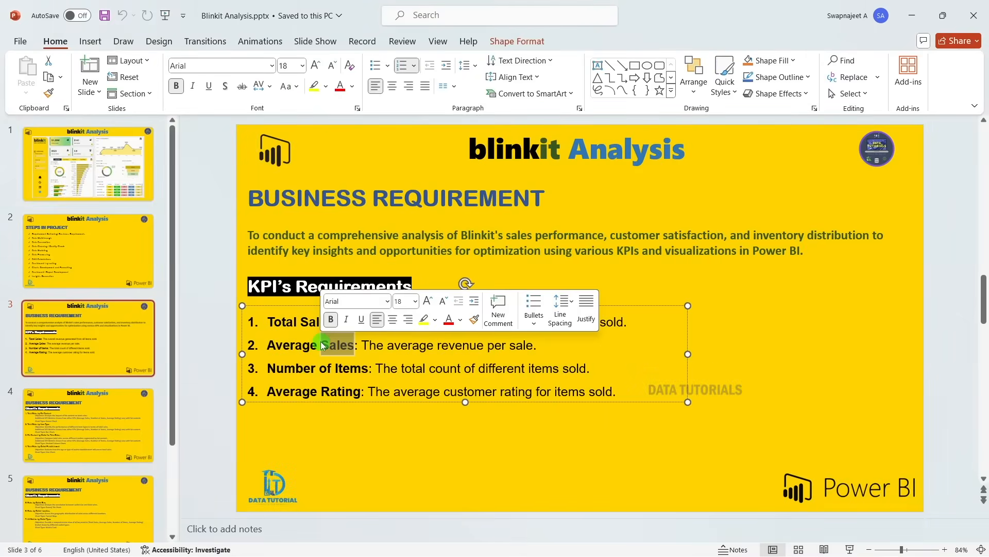
{"action": "key", "text": "alt+Tab"}
{"action": "right_click", "coordinate": [928, 269]}
{"action": "left_click", "coordinate": [872, 322]}
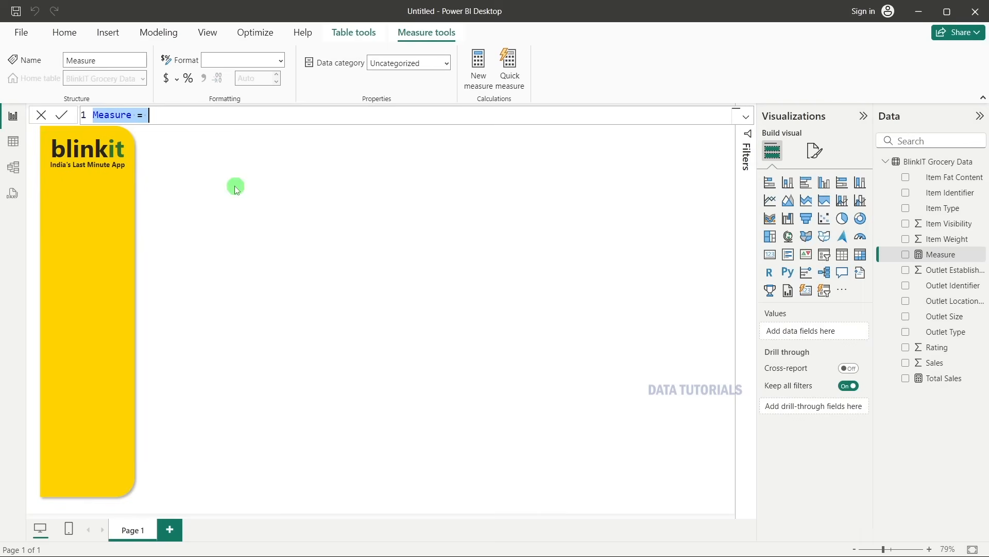
{"action": "double_click", "coordinate": [125, 115]}
{"action": "type", "text": "Av"}
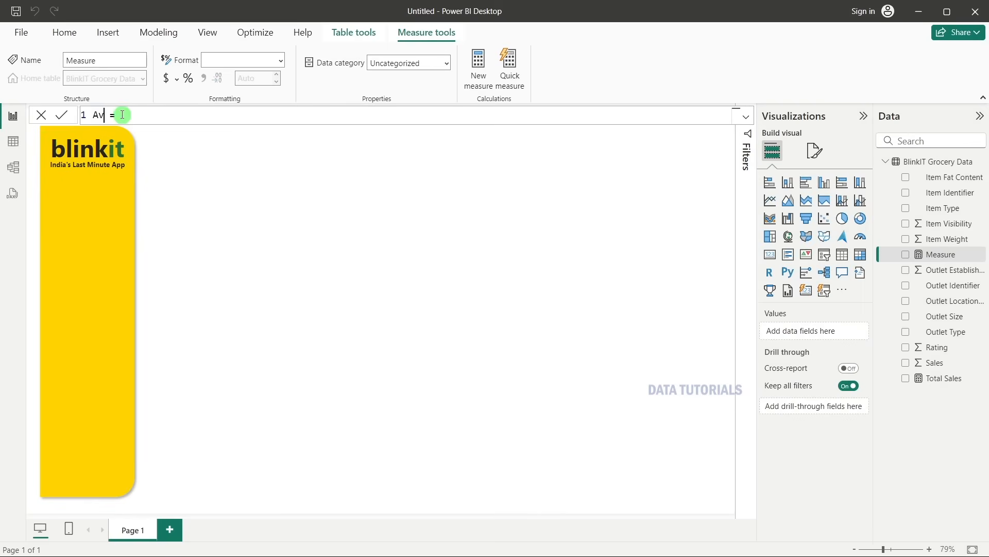
{"action": "type", "text": "g Sales = av"}
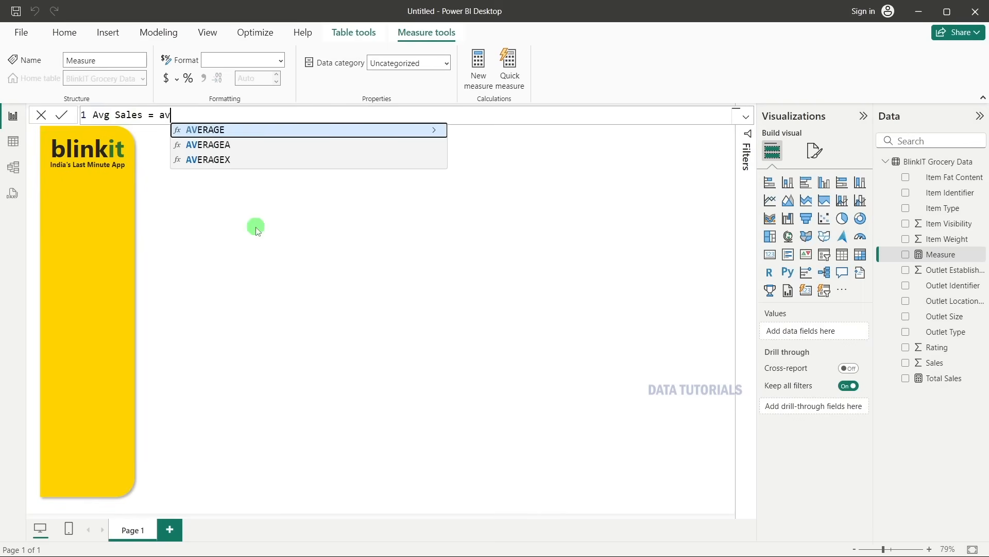
{"action": "key", "text": "Tab"}
{"action": "type", "text": "sale"}
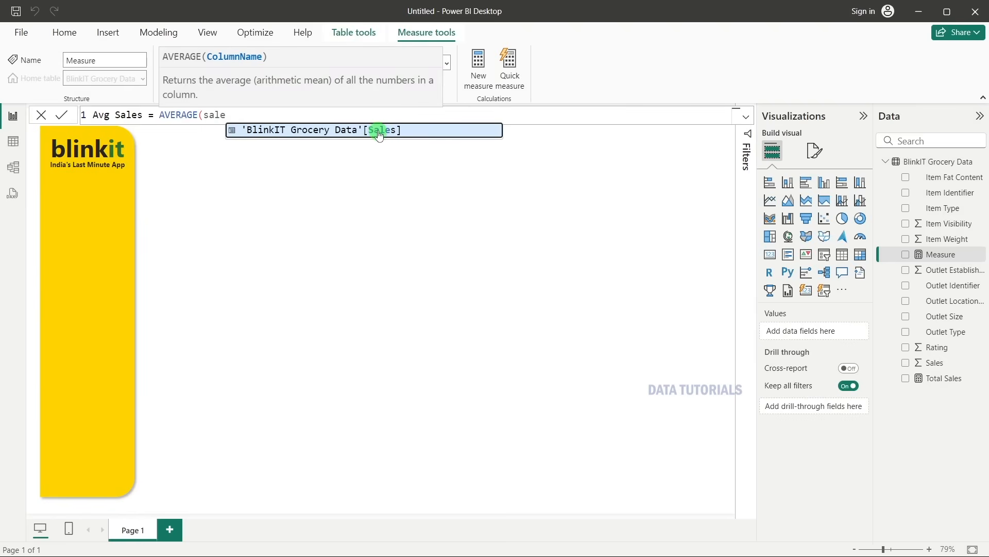
{"action": "key", "text": "Tab"}
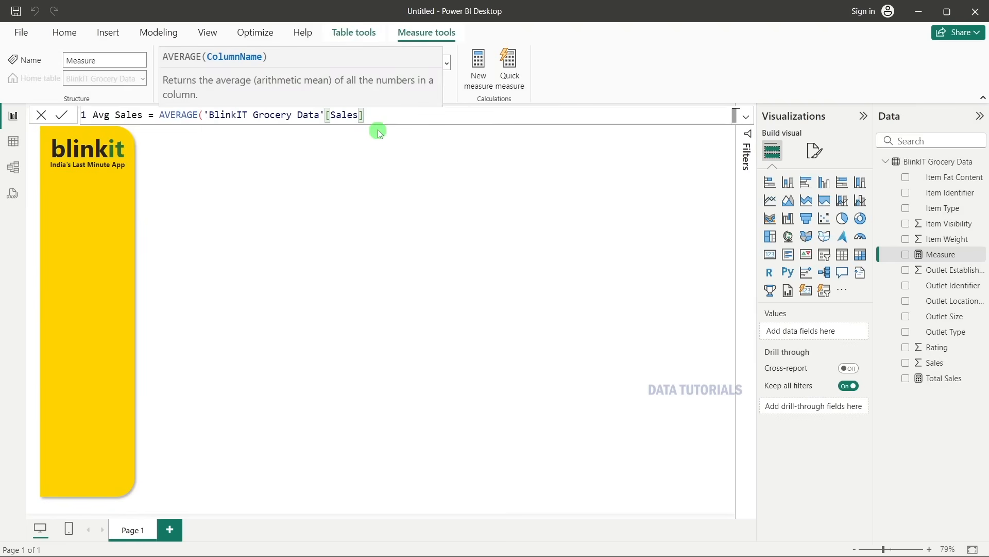
{"action": "type", "text": ")"}
{"action": "key", "text": "Return"}
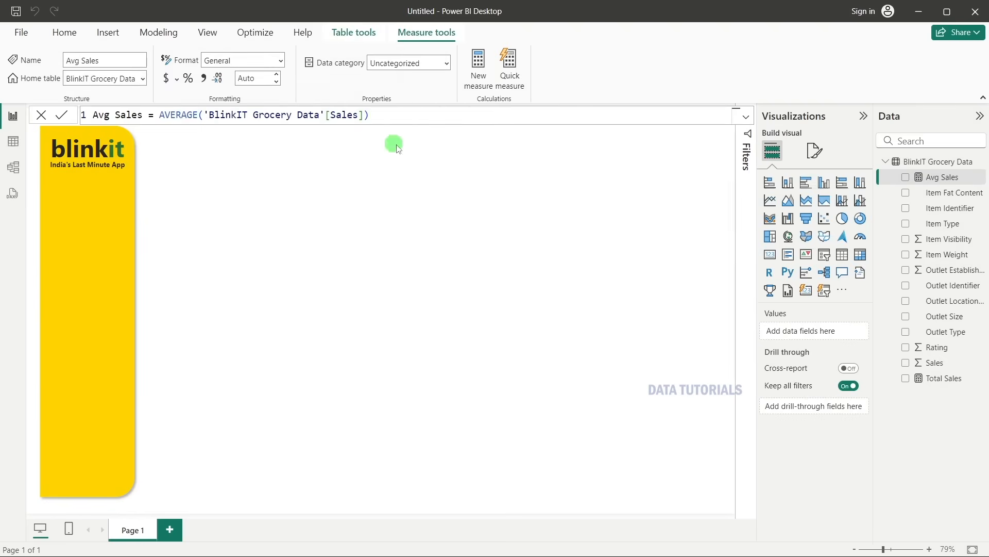
Check the third KPI in PowerPoint, and add a new measure named "No of Items" to the table in Power BI.
{"action": "key", "text": "alt+Tab"}
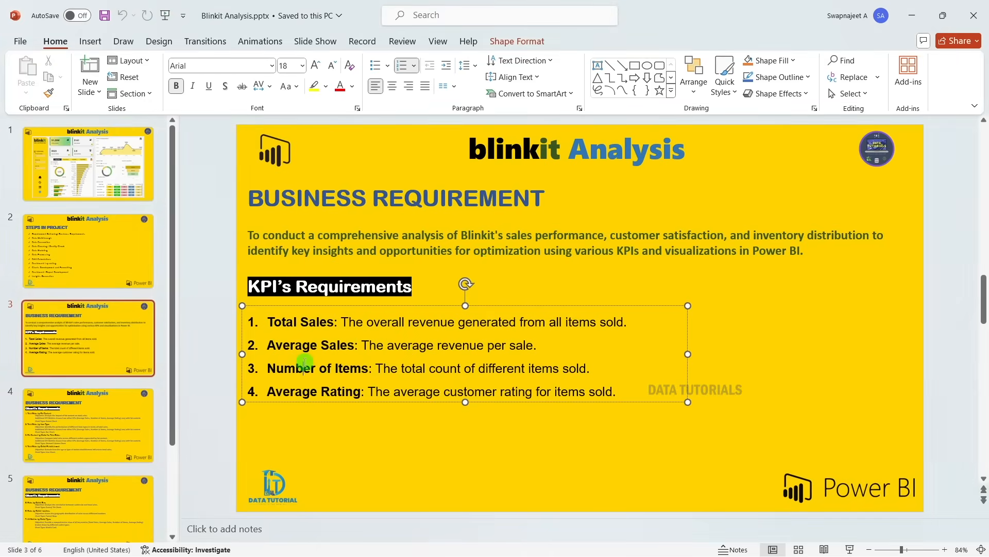
{"action": "key", "text": "alt+Tab"}
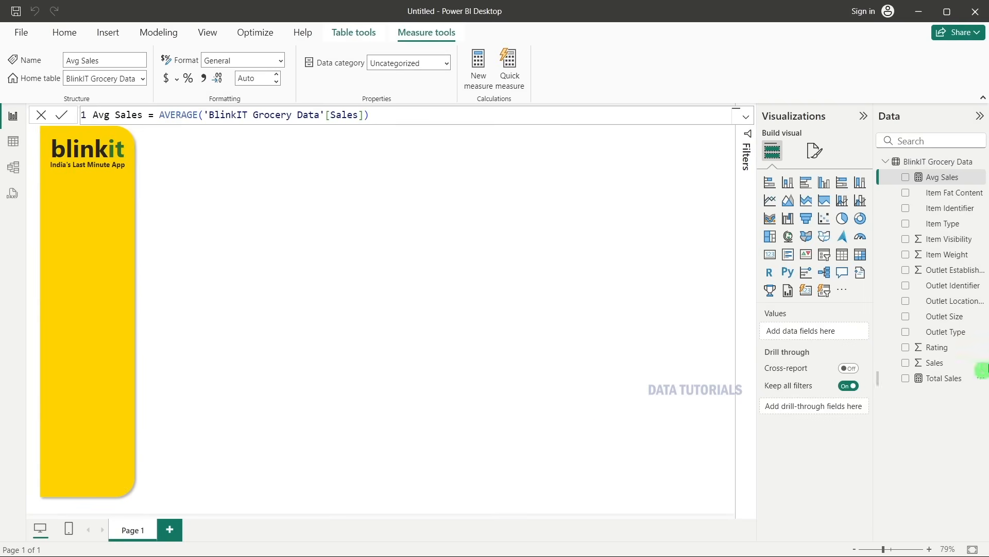
{"action": "right_click", "coordinate": [938, 304]}
{"action": "left_click", "coordinate": [849, 106]}
{"action": "double_click", "coordinate": [112, 114]}
{"action": "type", "text": "No"}
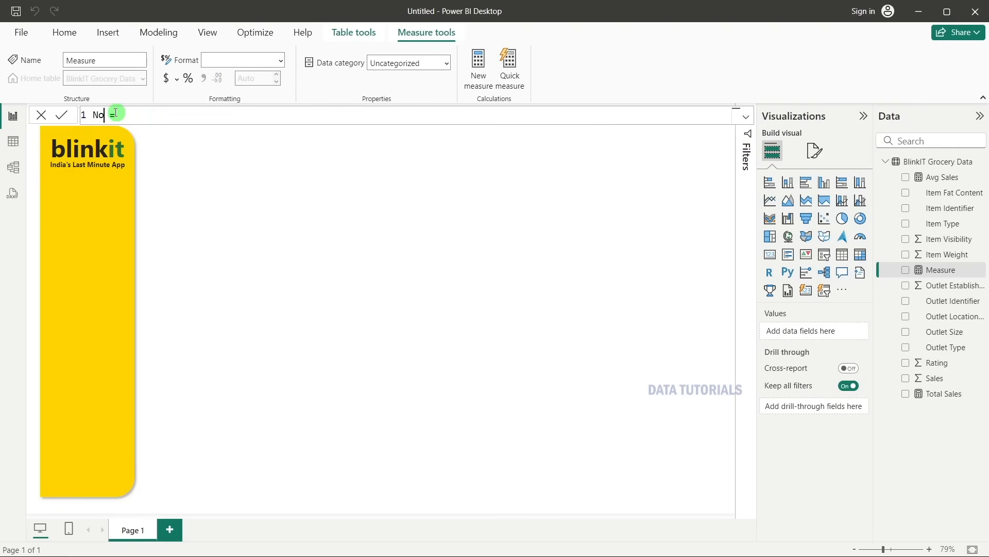
{"action": "type", "text": " of Items"}
{"action": "left_click", "coordinate": [187, 117]}
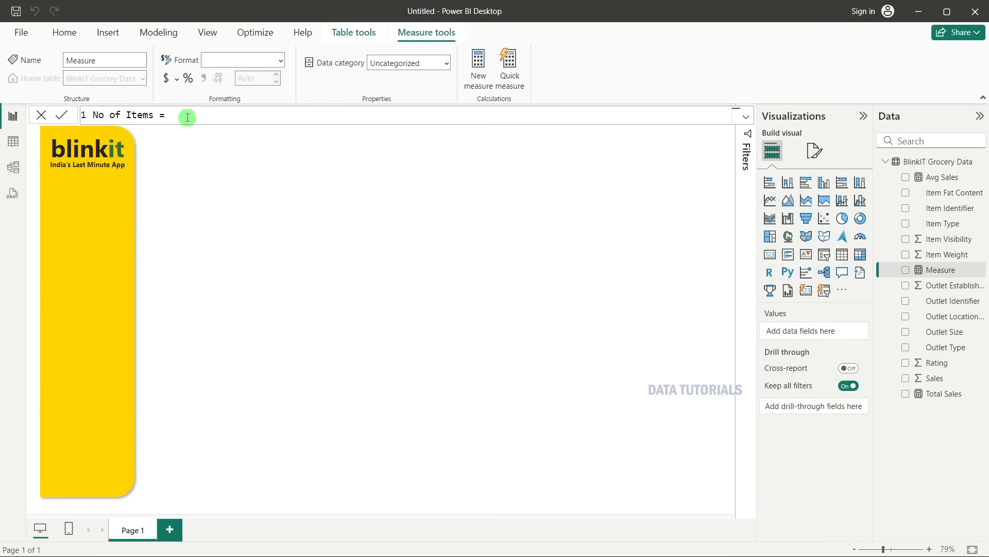
Recheck the item-count requirement in PowerPoint, and define the No of Items measure in Power BI as COUNTROWS('BlinkIT Grocery Data').
{"action": "key", "text": "alt+Tab"}
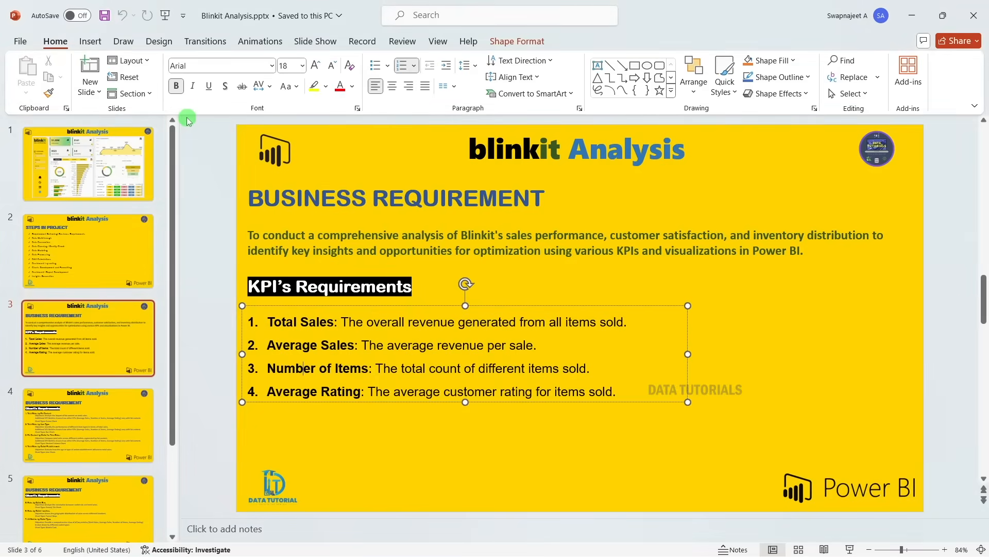
{"action": "key", "text": "alt+Tab"}
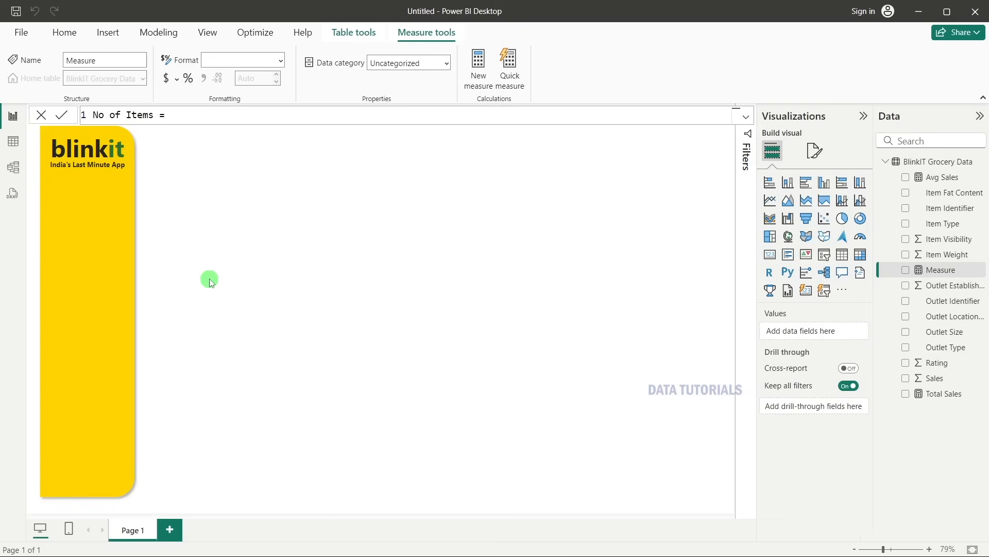
{"action": "type", "text": "count"}
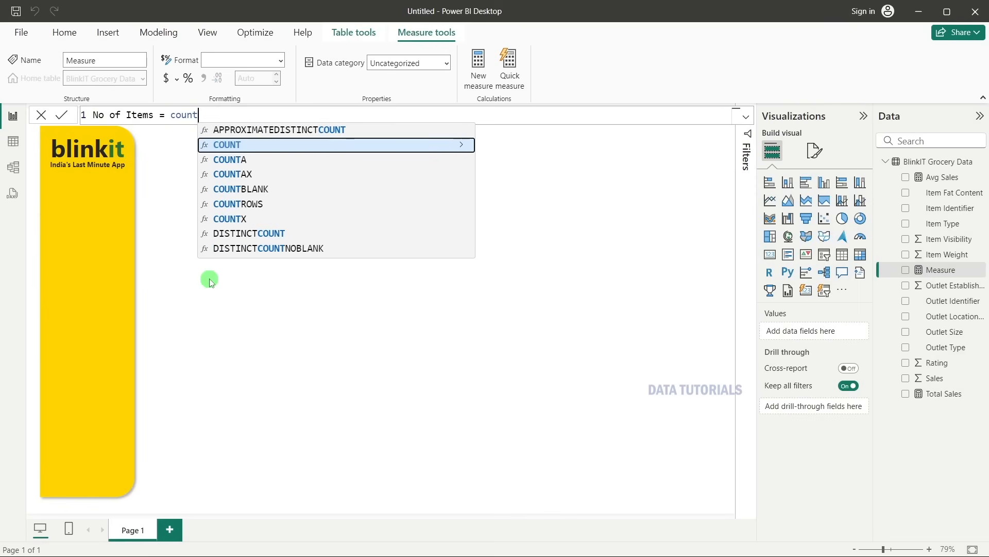
{"action": "left_click", "coordinate": [256, 206]}
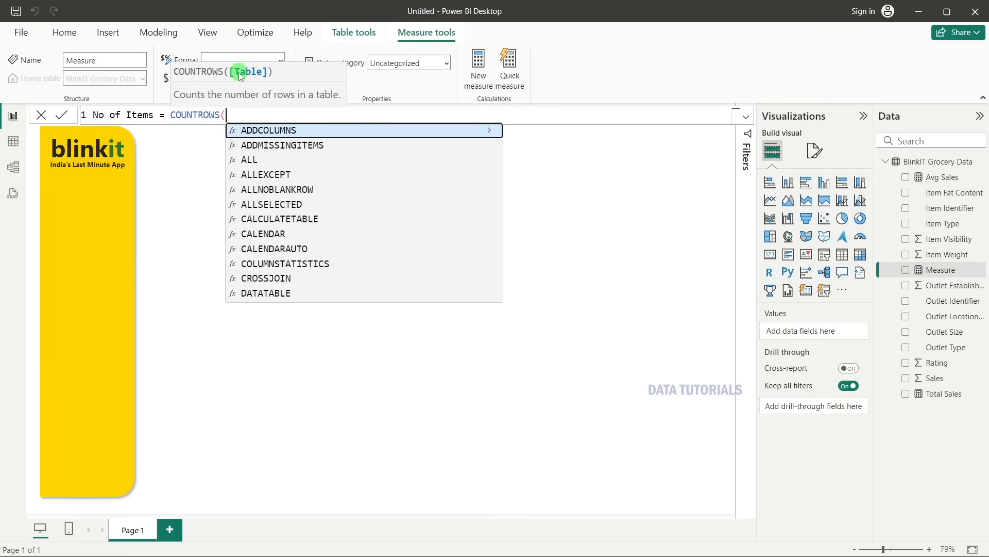
{"action": "type", "text": "bl"}
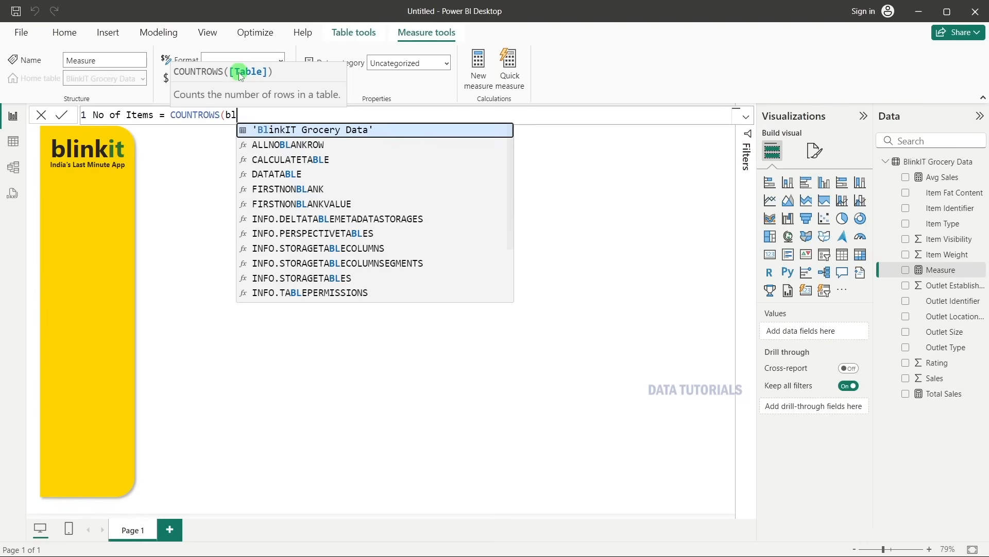
{"action": "left_click", "coordinate": [354, 132]}
{"action": "type", "text": ")"}
{"action": "key", "text": "Return"}
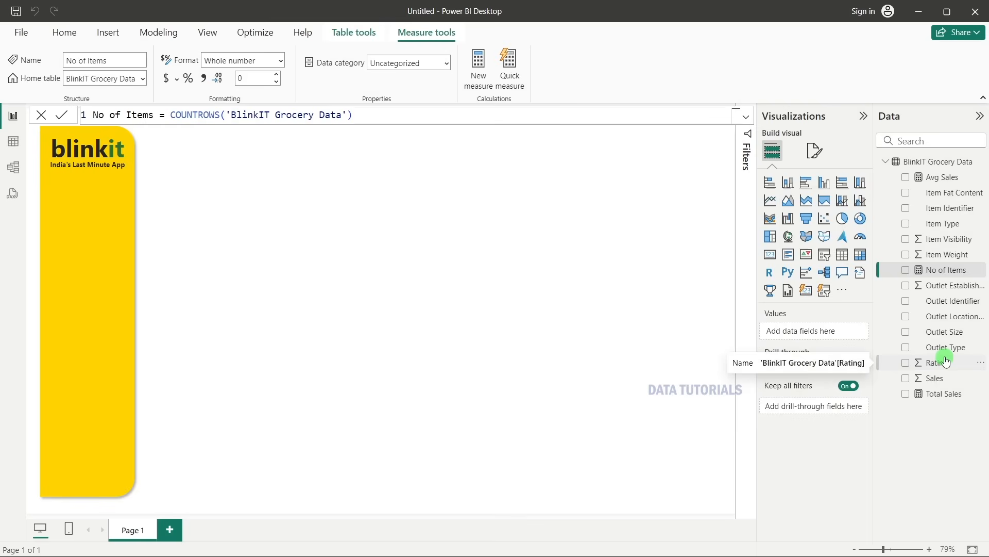
Add a new measure named Avg Rating to the BlinkIT Grocery Data table.
{"action": "right_click", "coordinate": [950, 307]}
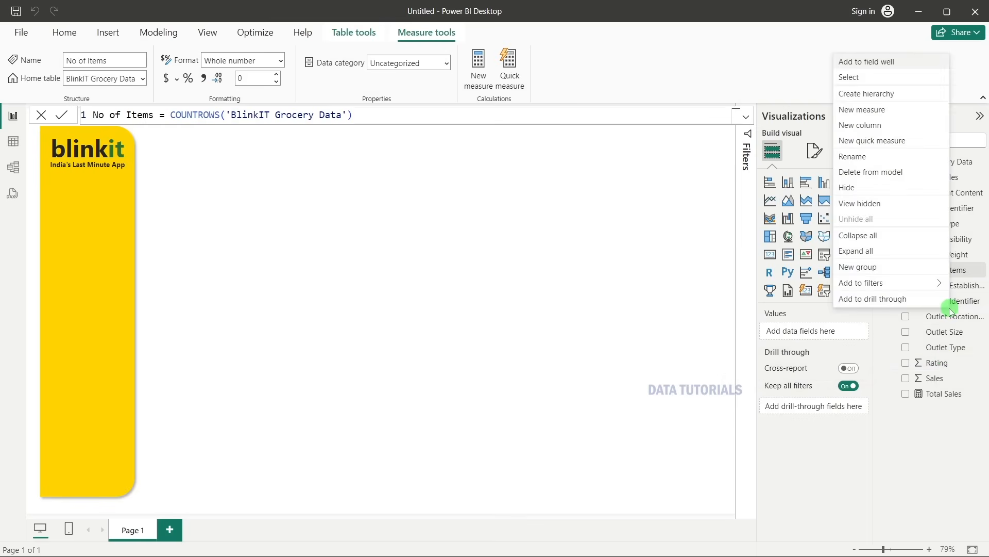
{"action": "left_click", "coordinate": [862, 110]}
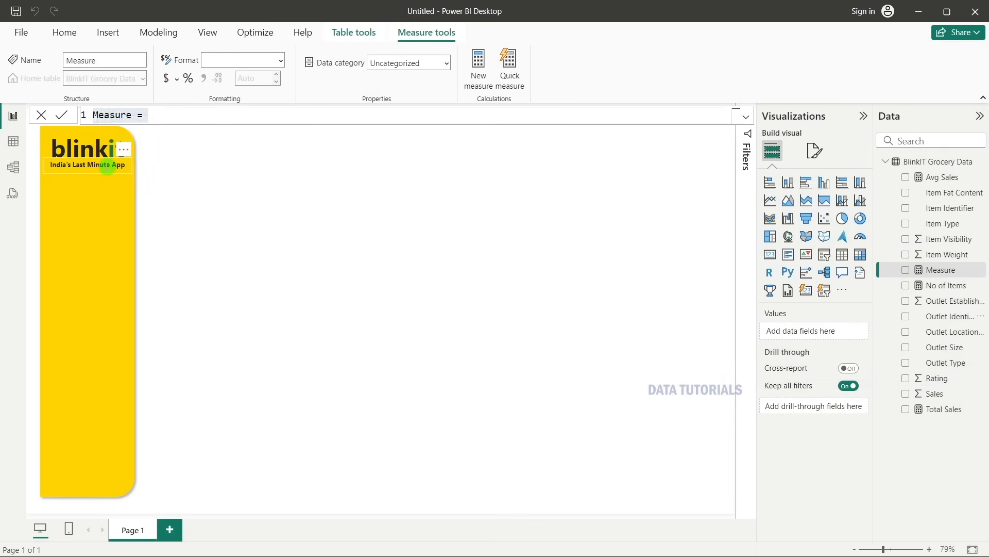
{"action": "double_click", "coordinate": [112, 115]}
{"action": "type", "text": "Avg "}
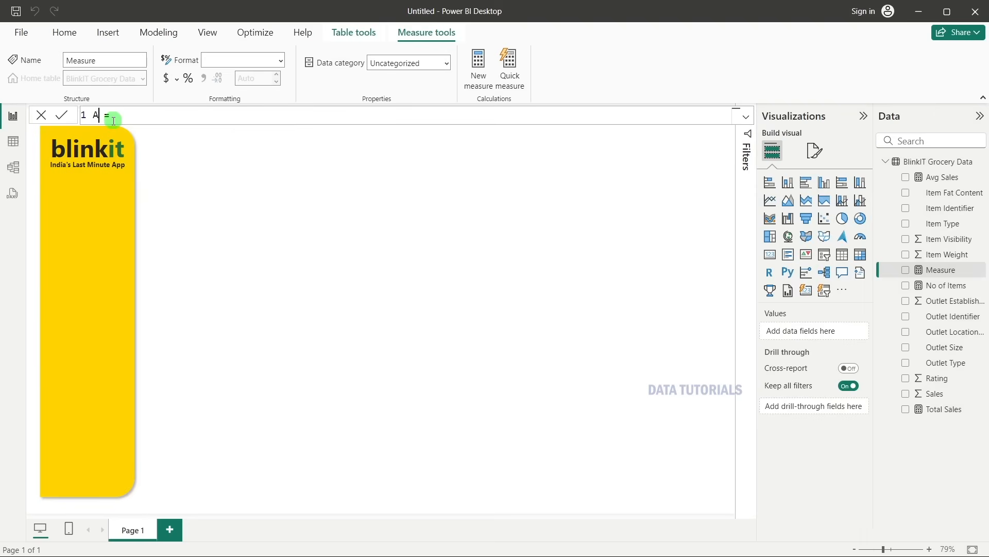
{"action": "type", "text": "Rating"}
{"action": "left_click", "coordinate": [177, 117]}
{"action": "type", "text": "[Avg Sales]"}
{"action": "key", "text": "Tab"}
{"action": "key", "text": "BackSpace"}
{"action": "key", "text": "BackSpace"}
{"action": "key", "text": "BackSpace"}
{"action": "key", "text": "BackSpace"}
{"action": "key", "text": "BackSpace"}
{"action": "key", "text": "BackSpace"}
{"action": "key", "text": "BackSpace"}
{"action": "key", "text": "BackSpace"}
{"action": "key", "text": "BackSpace"}
{"action": "key", "text": "BackSpace"}
{"action": "key", "text": "BackSpace"}
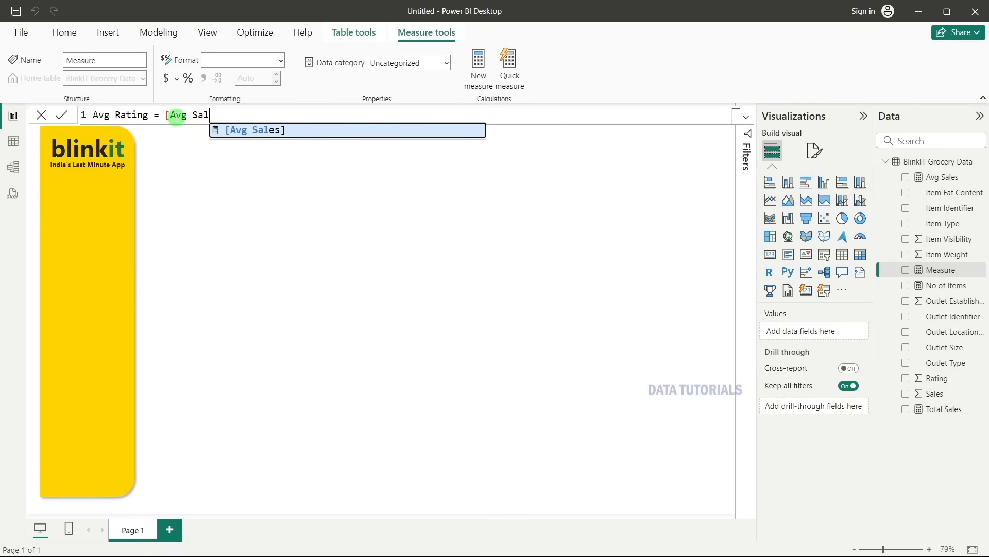
Define the Avg Rating measure as AVERAGE('BlinkIT Grocery Data'[Rating]) and close the formula editor.
{"action": "type", "text": "aver"}
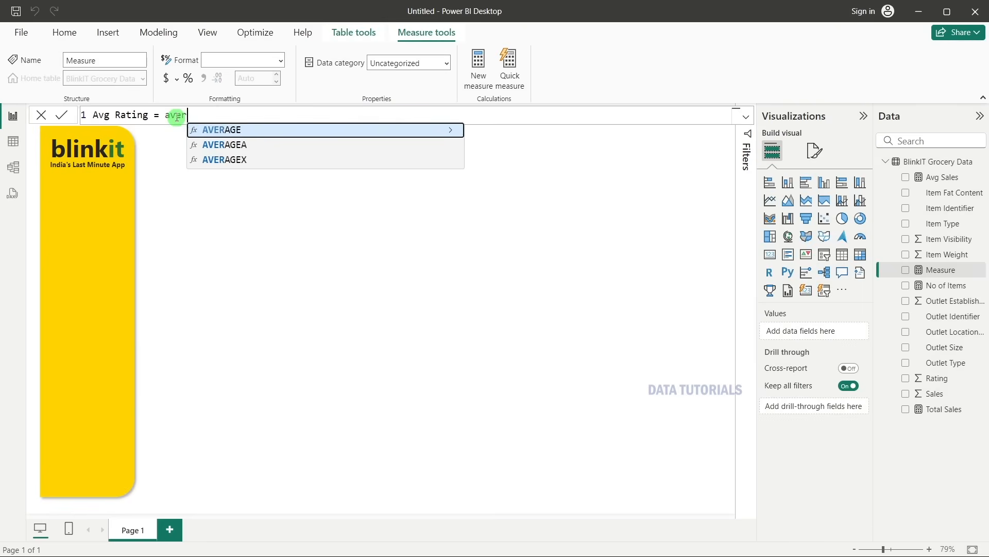
{"action": "key", "text": "Tab"}
{"action": "type", "text": "ra"}
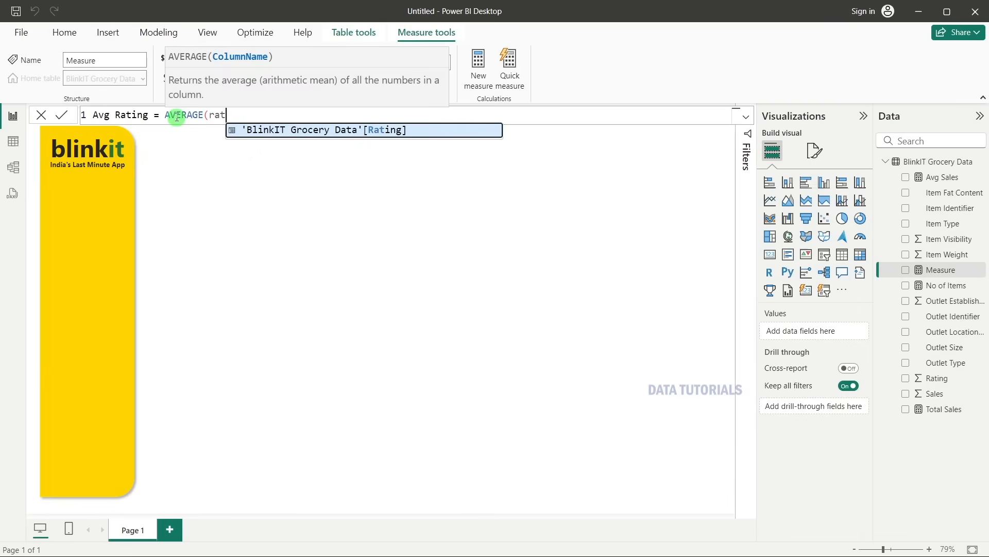
{"action": "left_click", "coordinate": [279, 131]}
{"action": "type", "text": ")"}
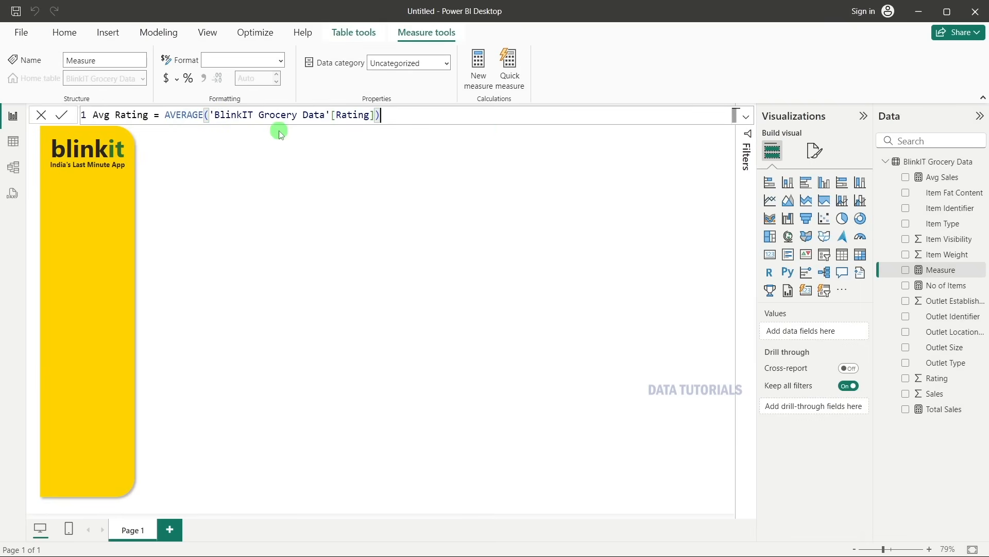
{"action": "key", "text": "Return"}
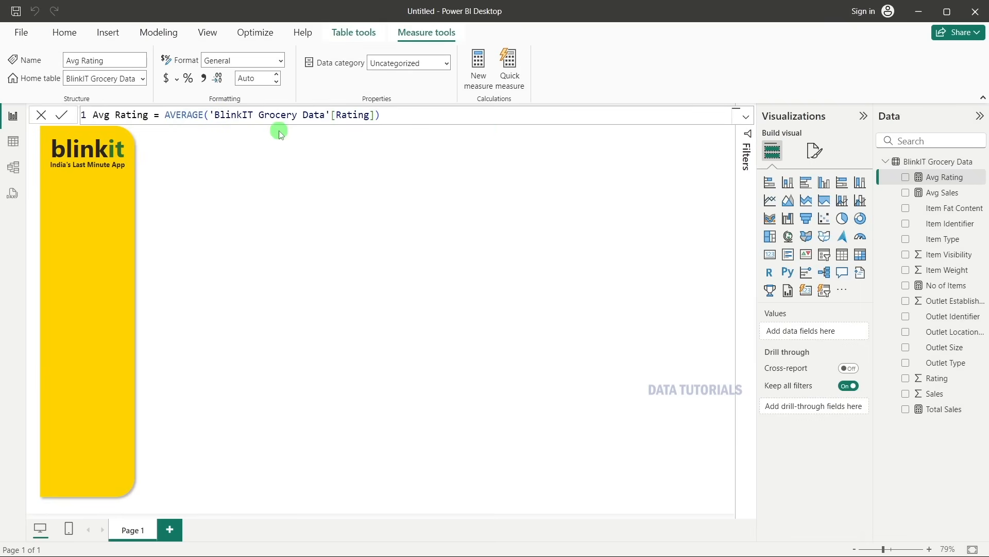
{"action": "left_click", "coordinate": [41, 115]}
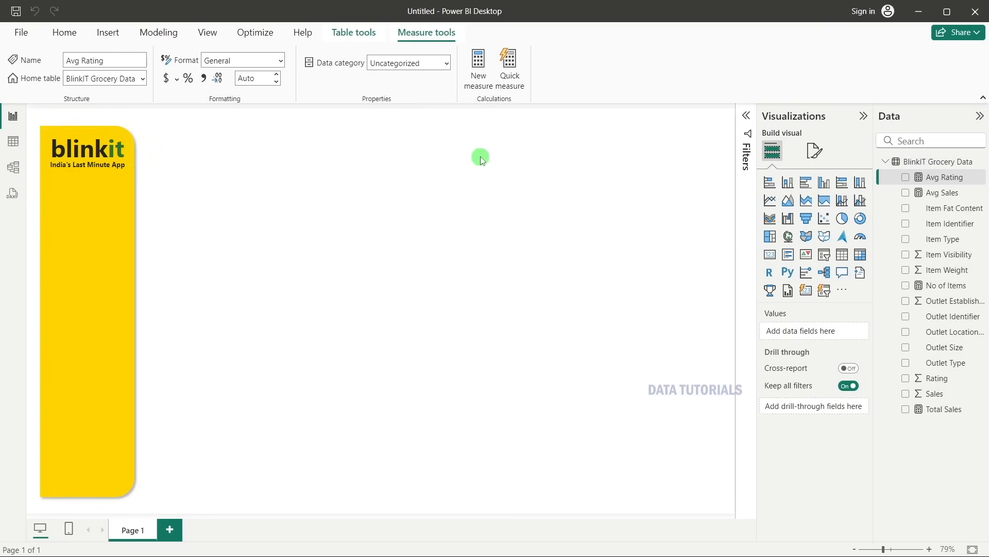
Switch to the finished blinkit project report to examine its KPI card layout, and return to the untitled report.
{"action": "key", "text": "alt+Tab"}
{"action": "key", "text": "alt+Tab"}
{"action": "key", "text": "alt+Tab"}
{"action": "key", "text": "Tab"}
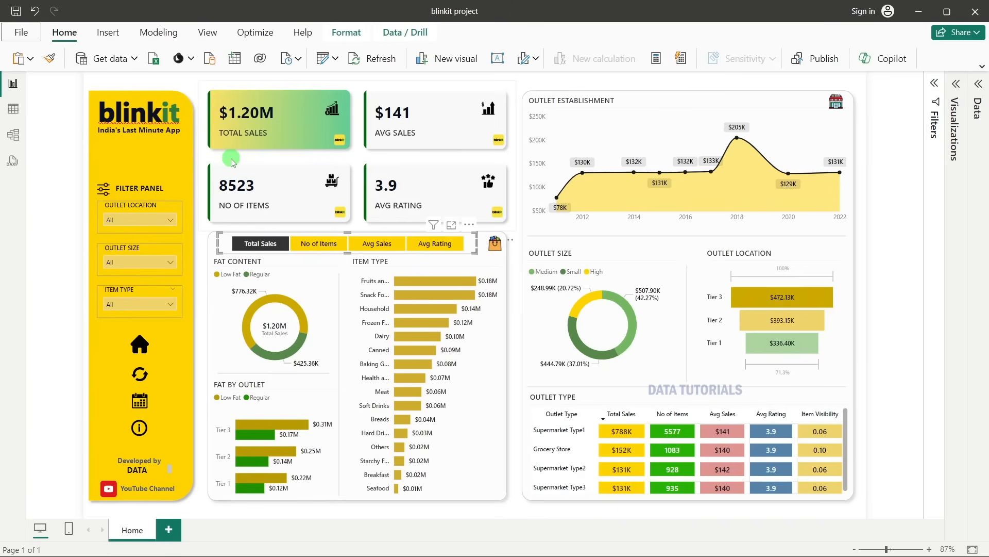
{"action": "key", "text": "alt+Tab"}
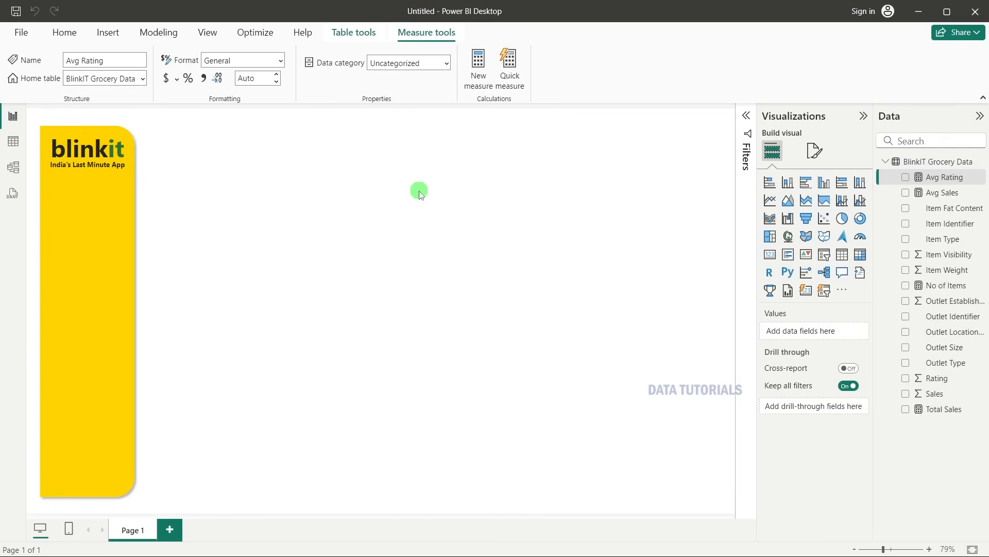
Insert a Card (new) visual, widen it across the page and reduce its height beside the yellow side panel.
{"action": "left_click", "coordinate": [824, 255]}
{"action": "left_click", "coordinate": [812, 294]}
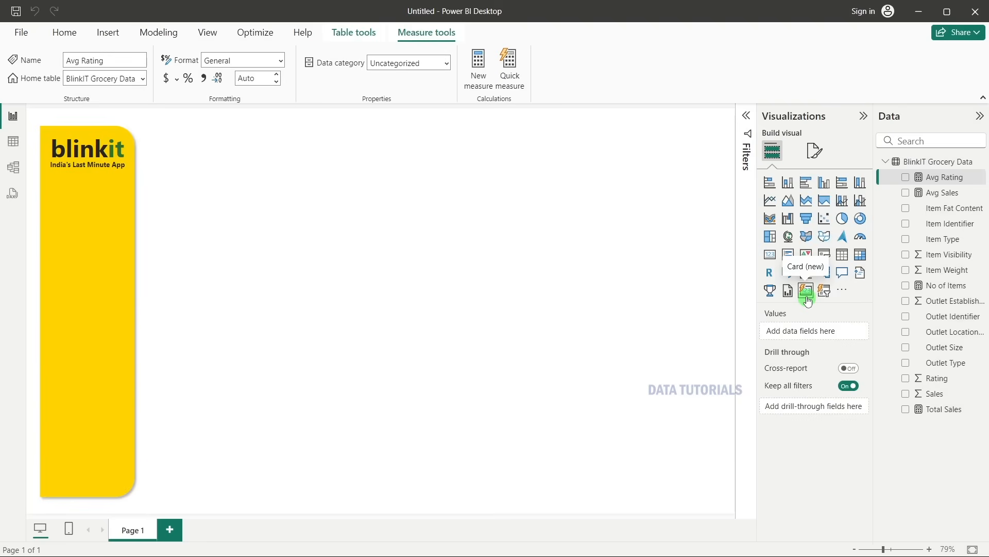
{"action": "left_click", "coordinate": [808, 291]}
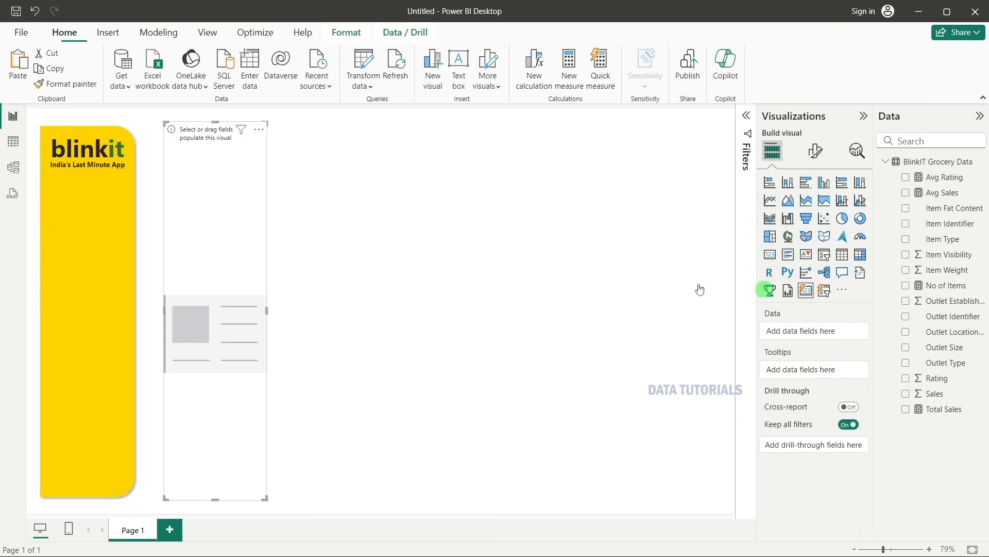
{"action": "left_click_drag", "start_coordinate": [265, 307], "coordinate": [558, 315]}
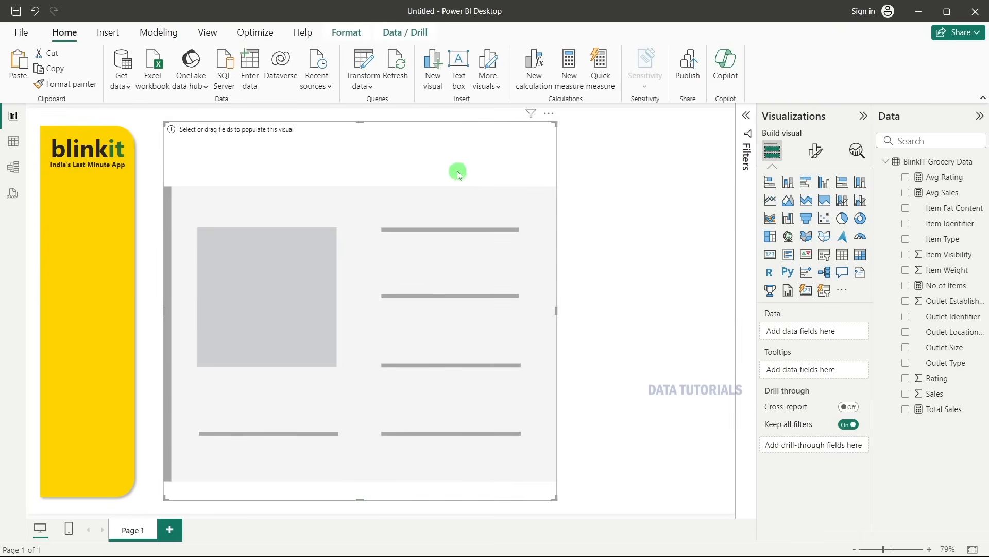
{"action": "left_click_drag", "start_coordinate": [359, 123], "coordinate": [374, 169]}
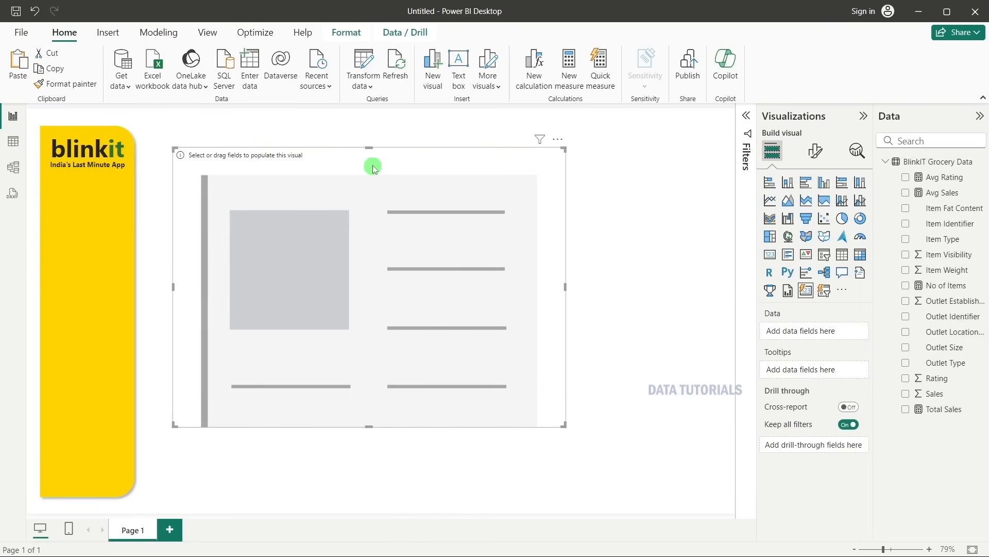
Add Total Sales, Avg Sales, No of Items and Avg Rating to the card visual, and widen it slightly.
{"action": "left_click", "coordinate": [825, 157]}
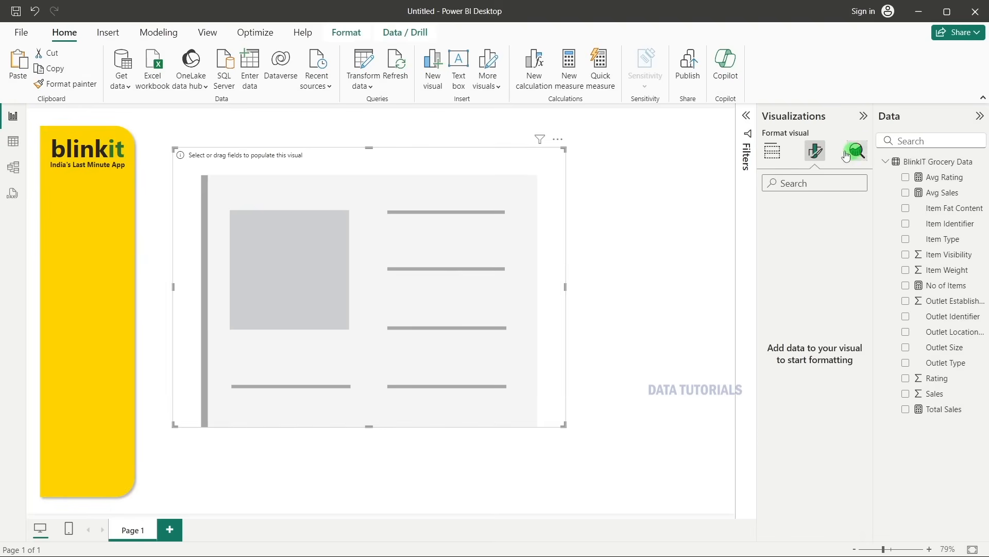
{"action": "left_click", "coordinate": [781, 151]}
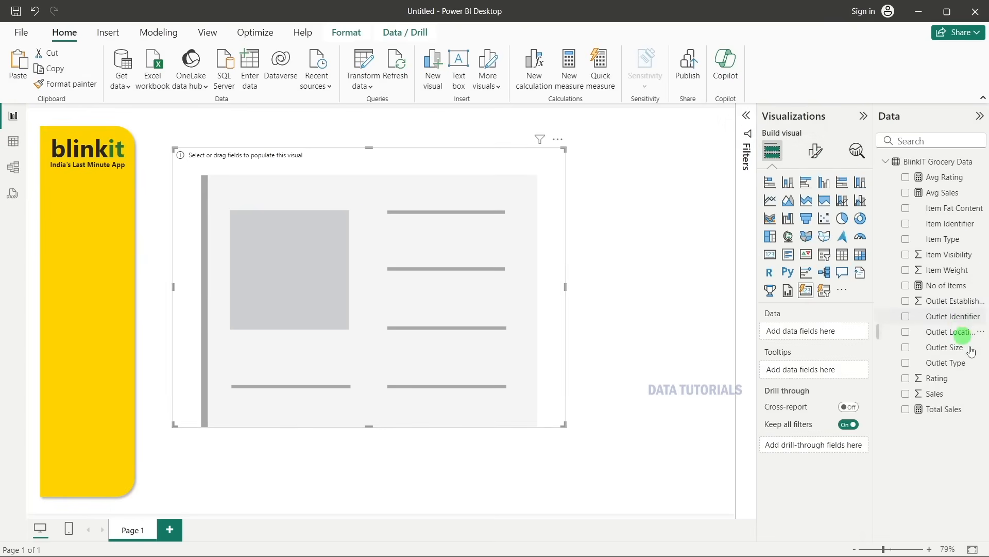
{"action": "left_click_drag", "start_coordinate": [948, 409], "coordinate": [819, 334]}
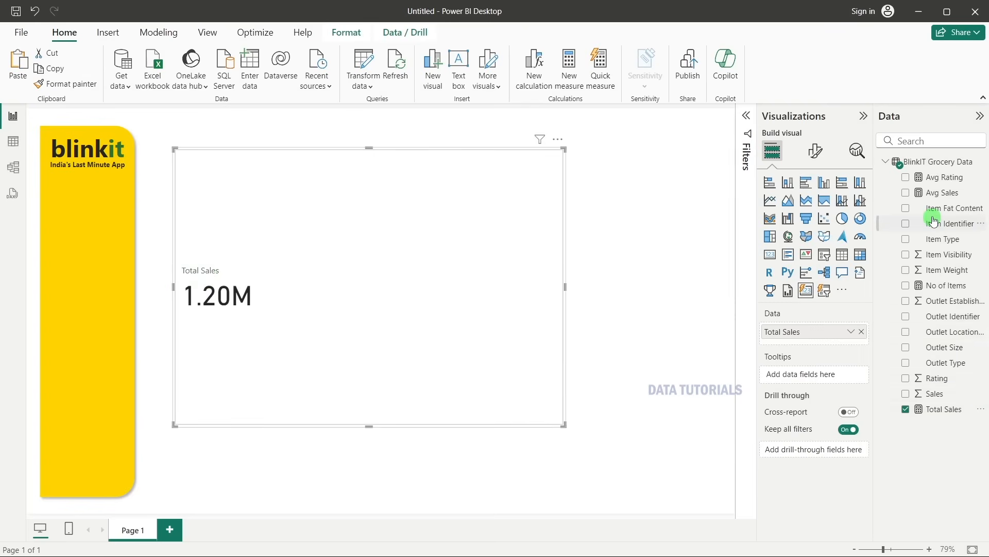
{"action": "left_click", "coordinate": [906, 193]}
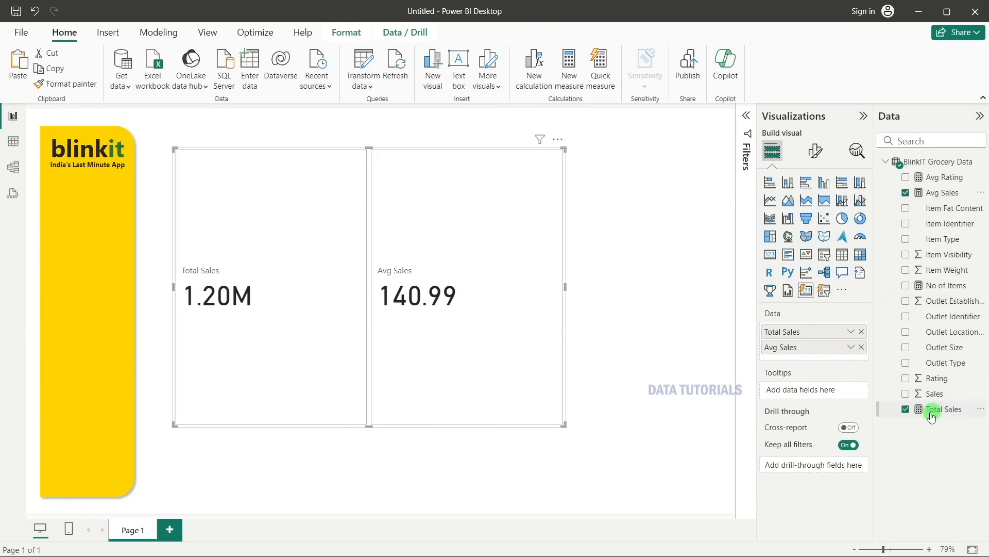
{"action": "left_click", "coordinate": [906, 285]}
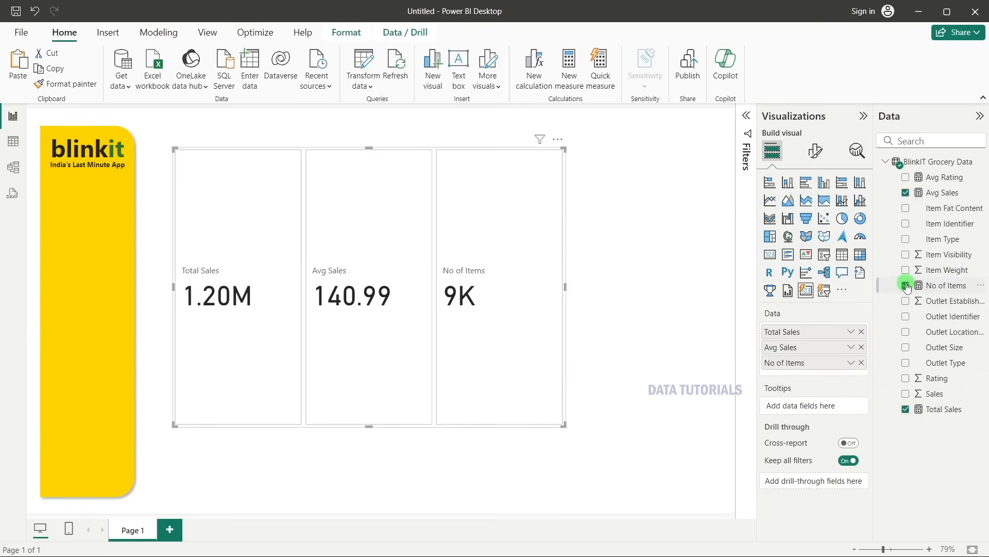
{"action": "left_click", "coordinate": [906, 177]}
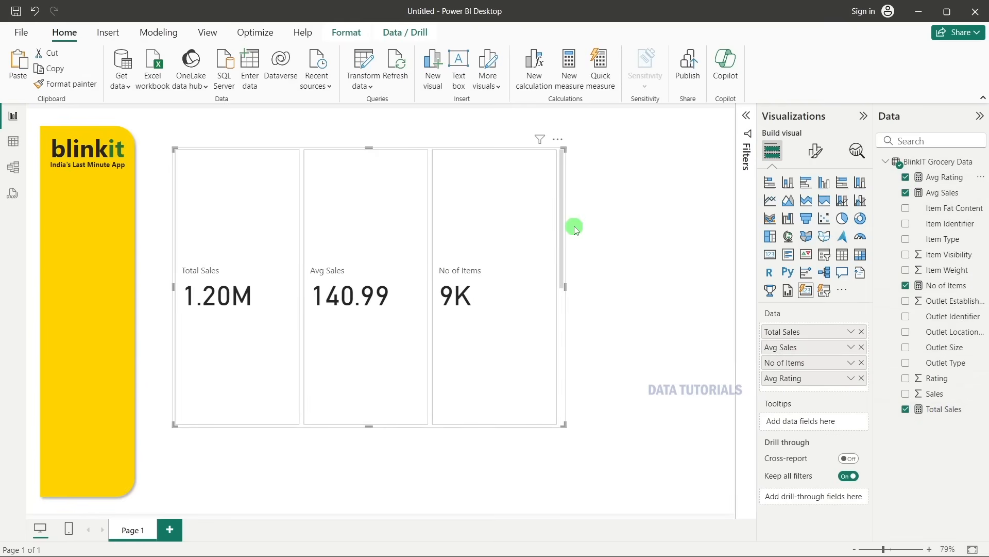
{"action": "mouse_move", "coordinate": [567, 285]}
{"action": "left_mouse_down"}
{"action": "mouse_move", "coordinate": [720, 280]}
{"action": "mouse_move", "coordinate": [577, 286]}
{"action": "left_mouse_up"}
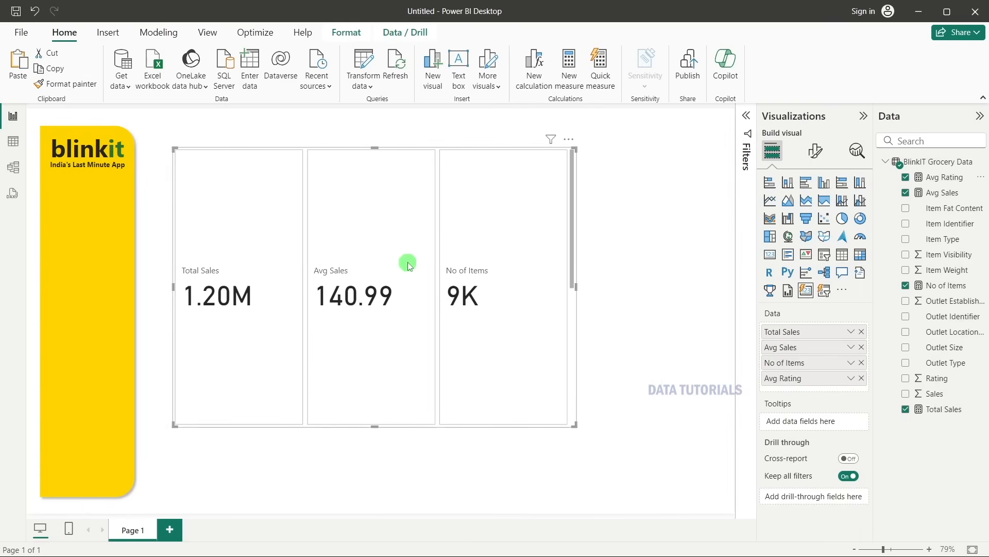
{"action": "scroll", "coordinate": [532, 269], "scroll_direction": "down", "scroll_amount": 3}
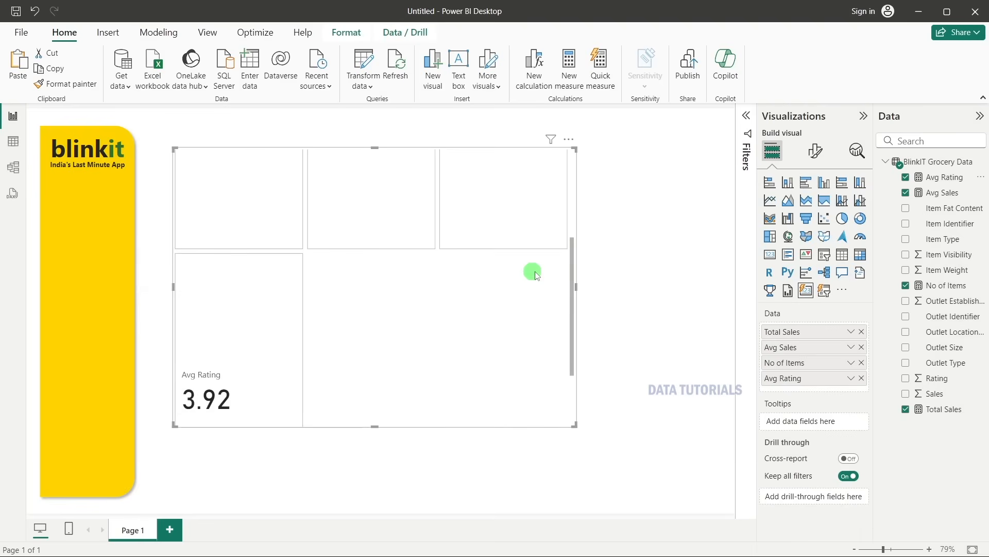
{"action": "scroll", "coordinate": [233, 316], "scroll_direction": "up", "scroll_amount": 3}
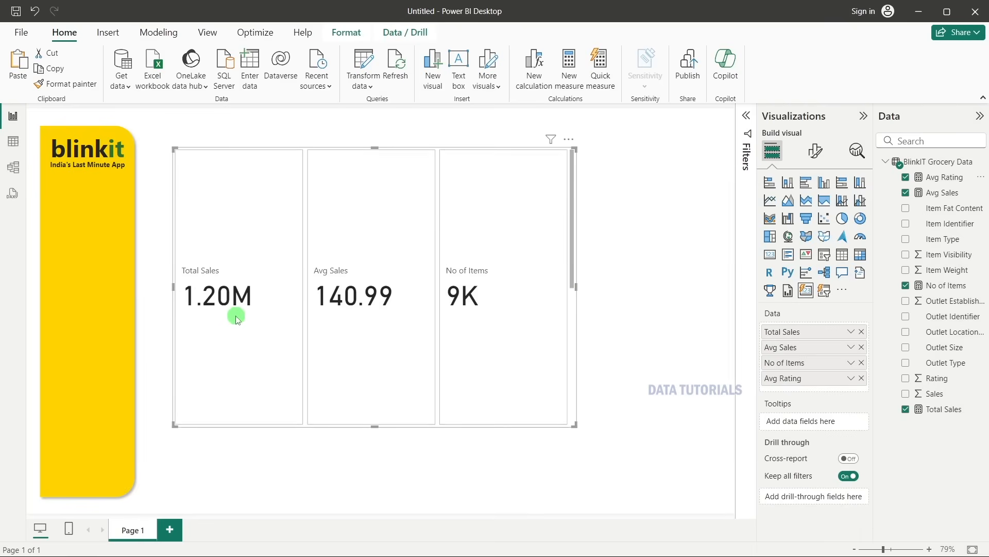
Arrange the KPI cards in a grid with 2 rows, 2 columns and 0 px space between cards.
{"action": "left_click", "coordinate": [814, 155]}
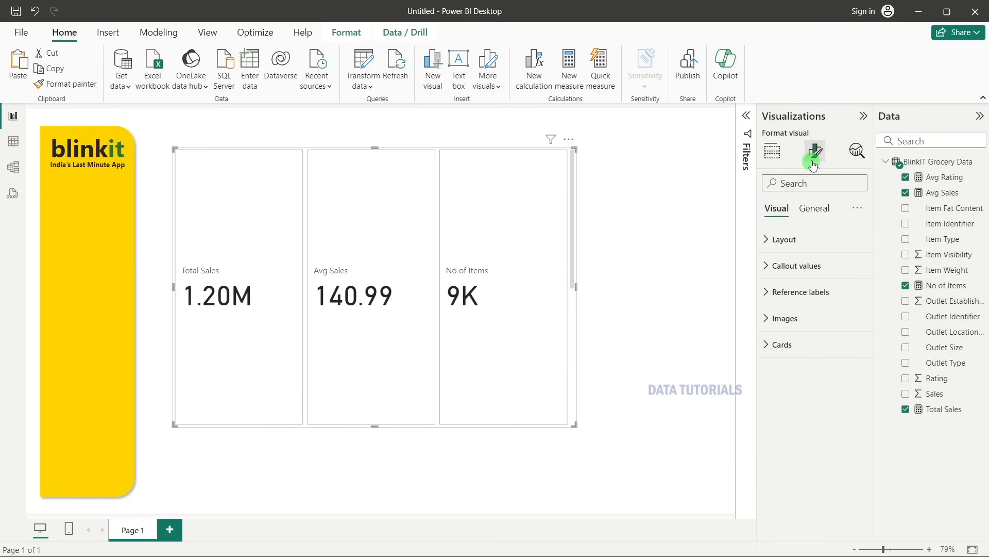
{"action": "left_click", "coordinate": [784, 239]}
{"action": "left_click", "coordinate": [790, 300]}
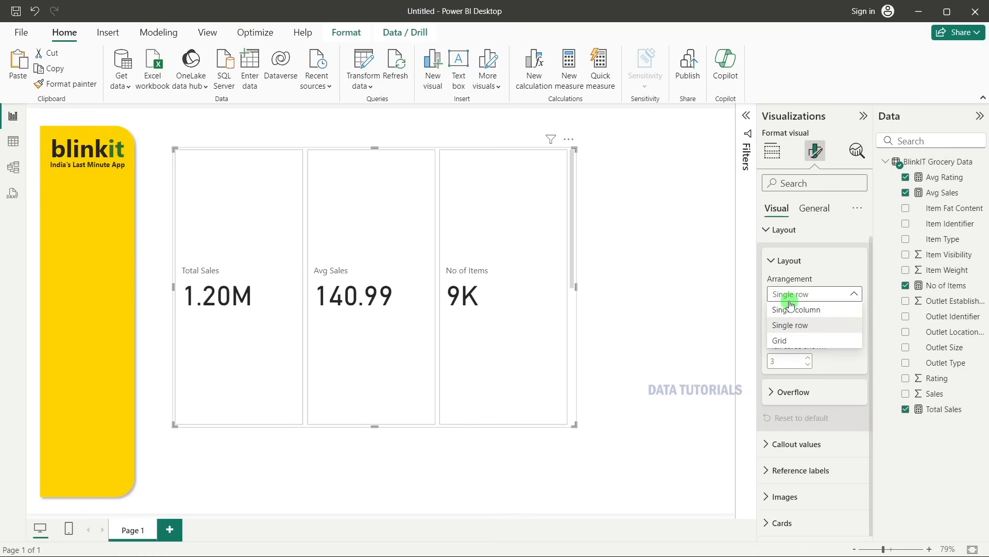
{"action": "left_click", "coordinate": [783, 339]}
{"action": "scroll", "coordinate": [796, 315], "scroll_direction": "down", "scroll_amount": 3}
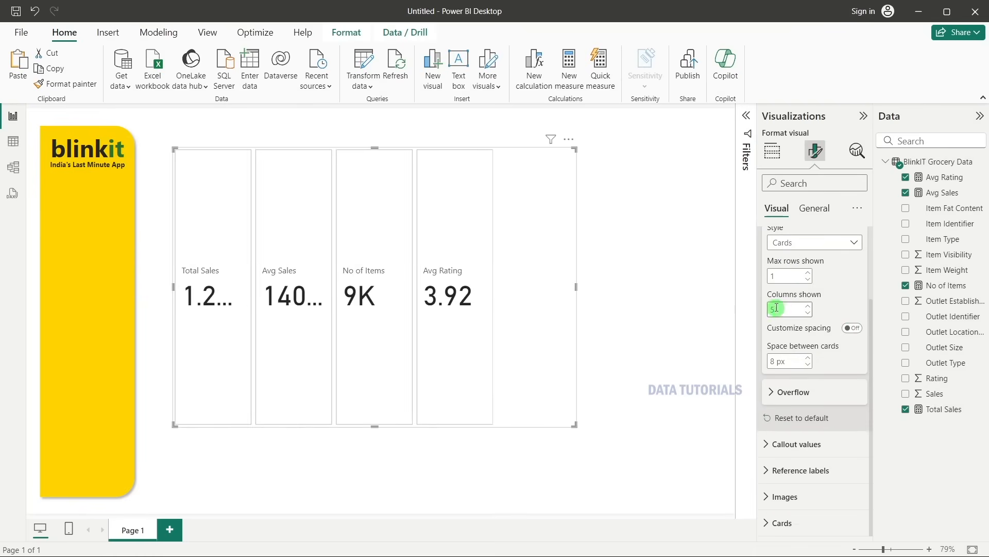
{"action": "double_click", "coordinate": [787, 277]}
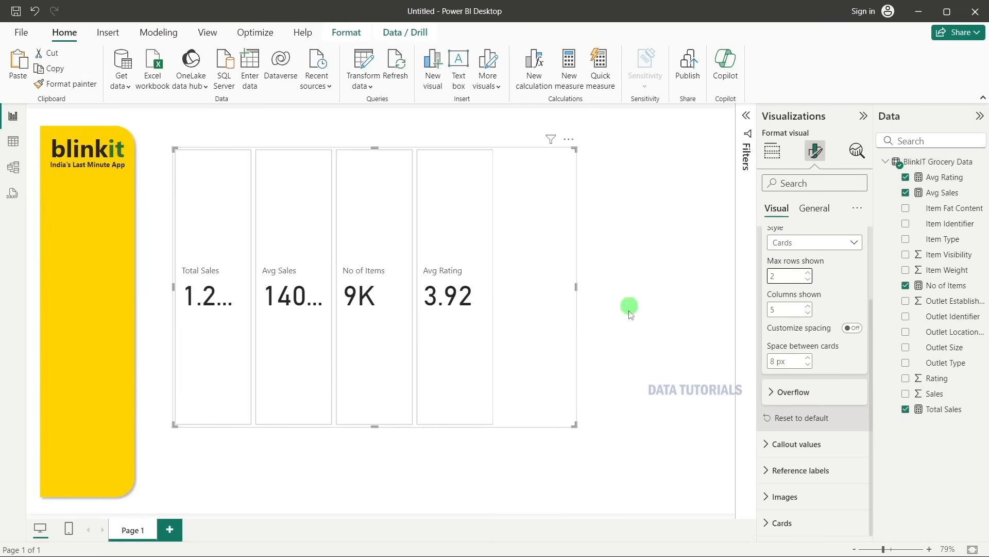
{"action": "double_click", "coordinate": [778, 309]}
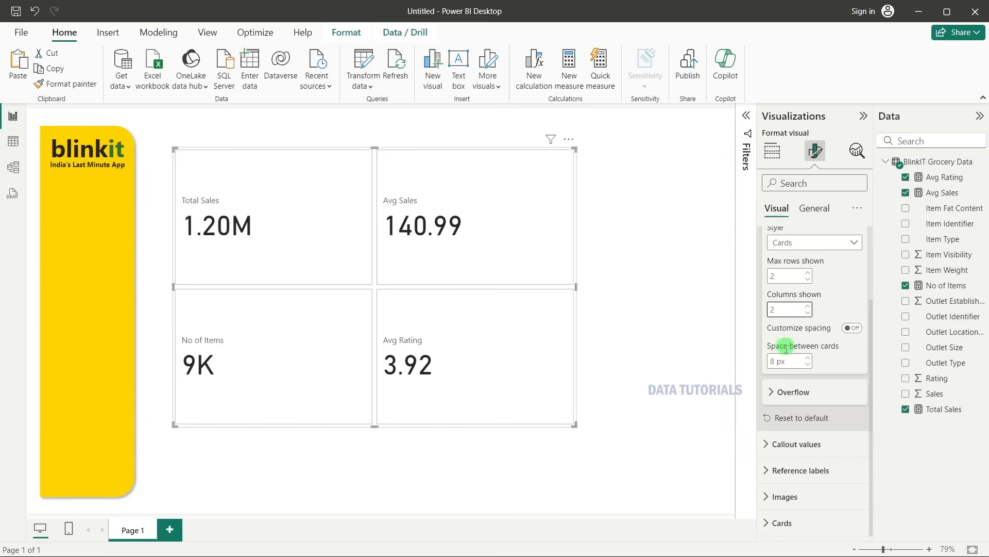
{"action": "double_click", "coordinate": [777, 362]}
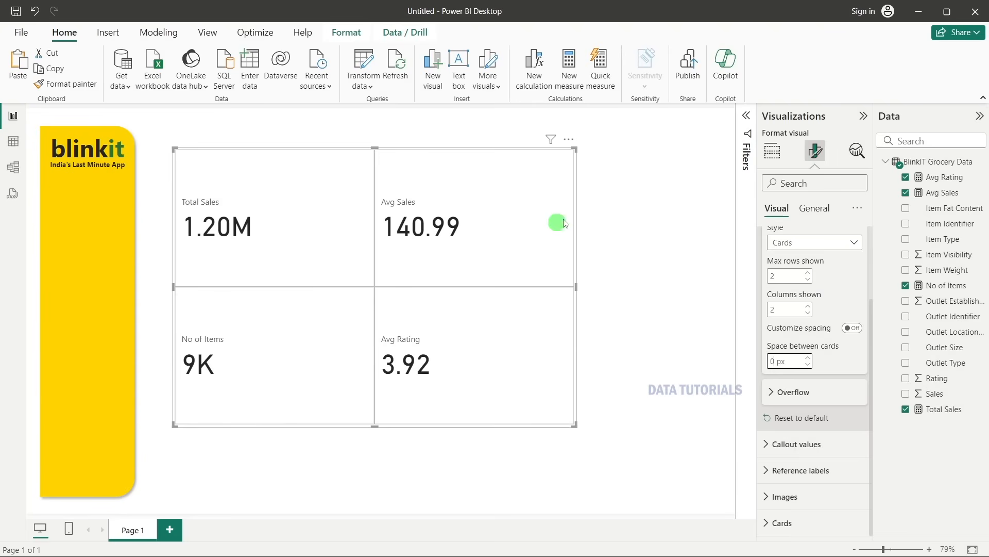
Size the card visual to 270 high and 570 wide, and move it up close beside the yellow side panel.
{"action": "left_click", "coordinate": [823, 216]}
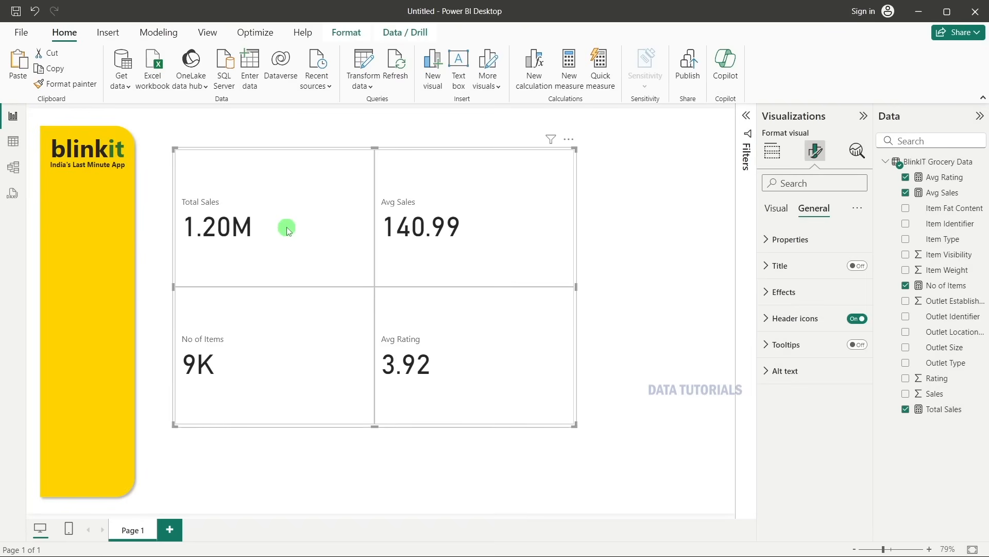
{"action": "left_click", "coordinate": [777, 253]}
{"action": "left_click", "coordinate": [778, 307]}
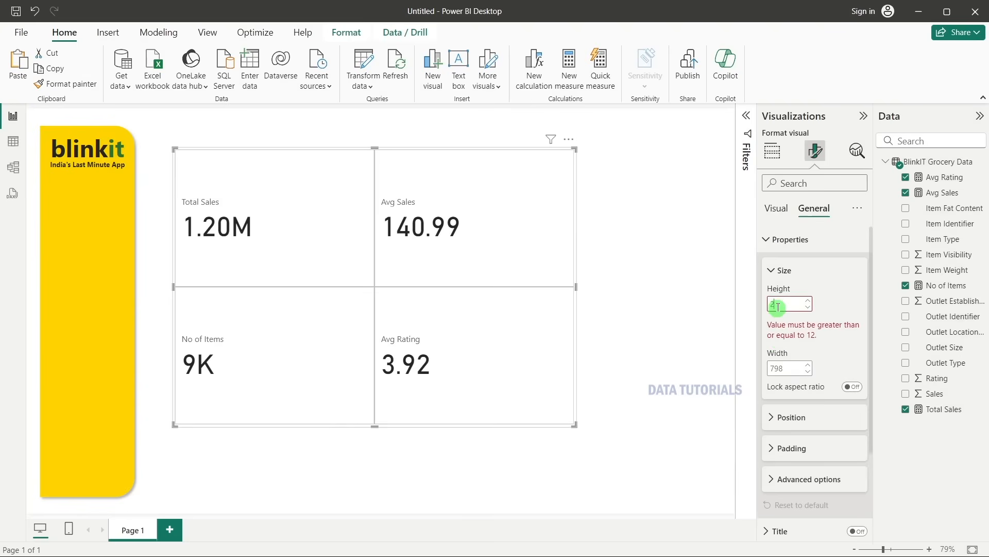
{"action": "left_click", "coordinate": [789, 338]}
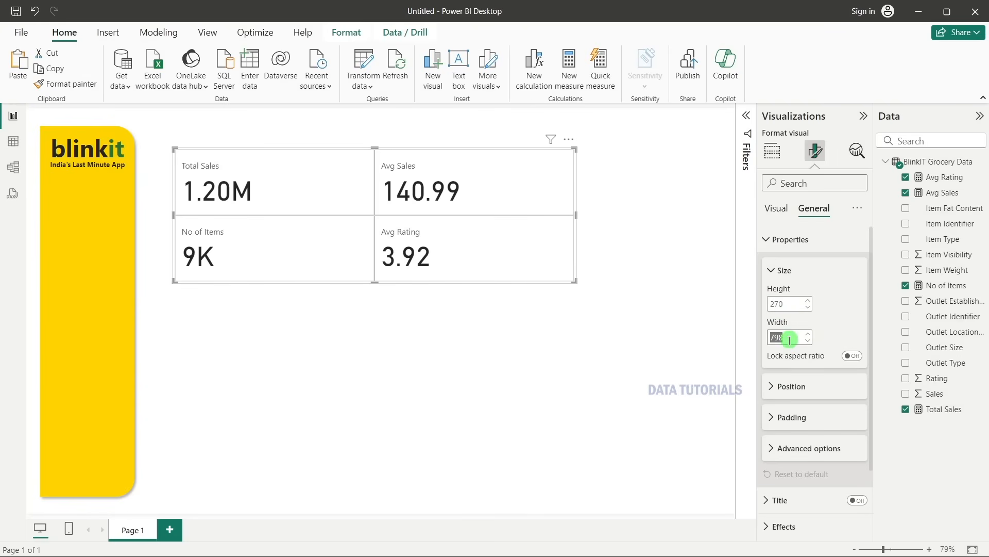
{"action": "type", "text": "570"}
{"action": "left_click", "coordinate": [604, 349]}
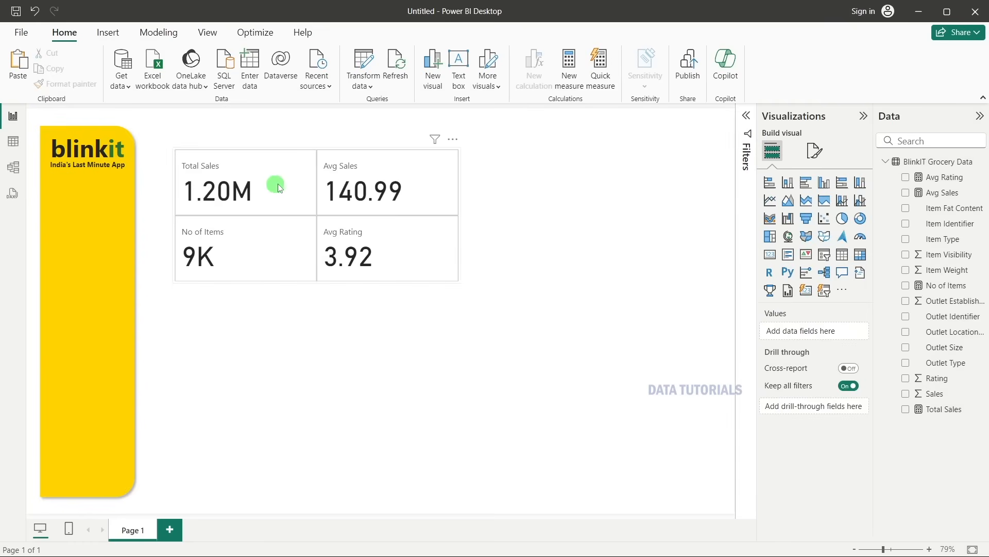
{"action": "left_click_drag", "start_coordinate": [279, 186], "coordinate": [259, 163]}
{"action": "left_click", "coordinate": [545, 270]}
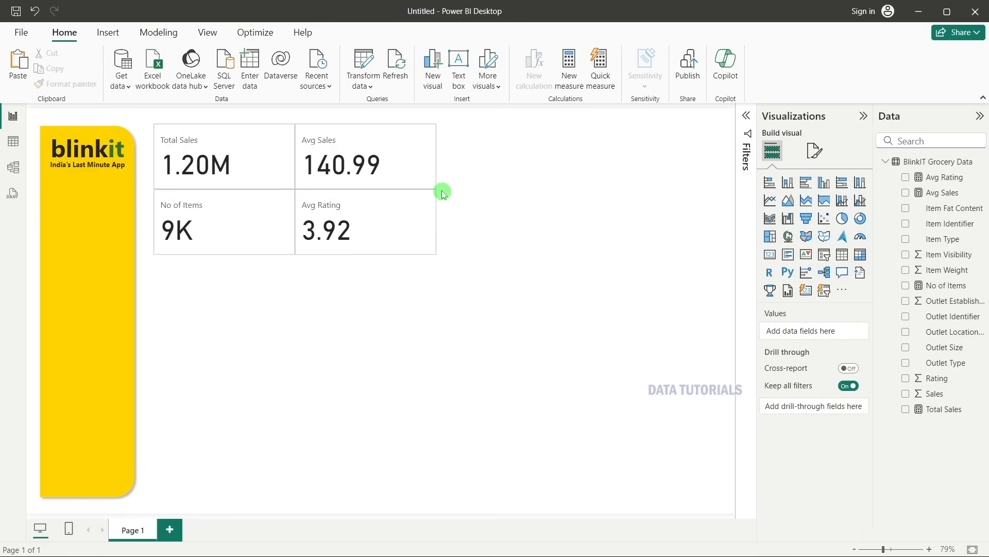
Set the font of the KPI card's callout values to Segoe UI Bold at size 21.
{"action": "left_click", "coordinate": [415, 173]}
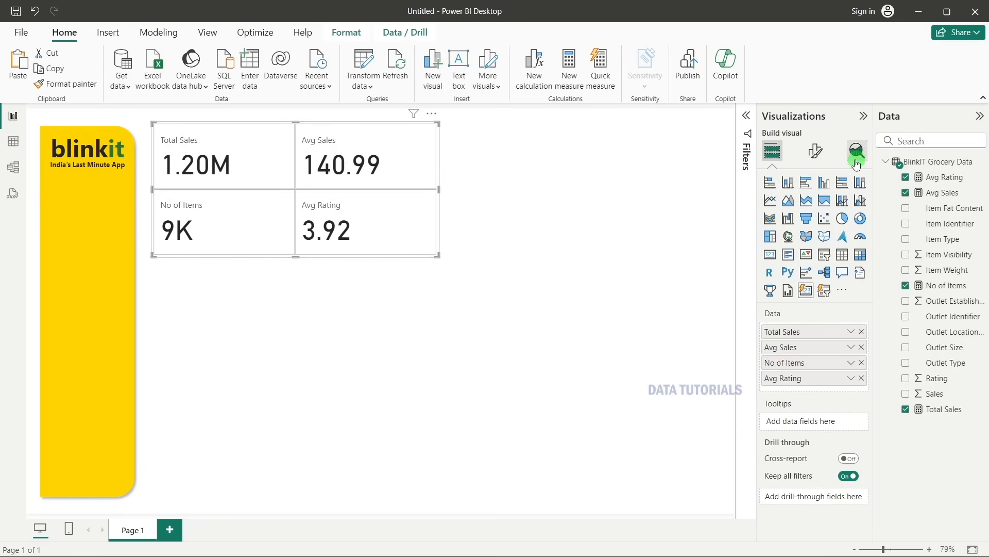
{"action": "left_click", "coordinate": [818, 153]}
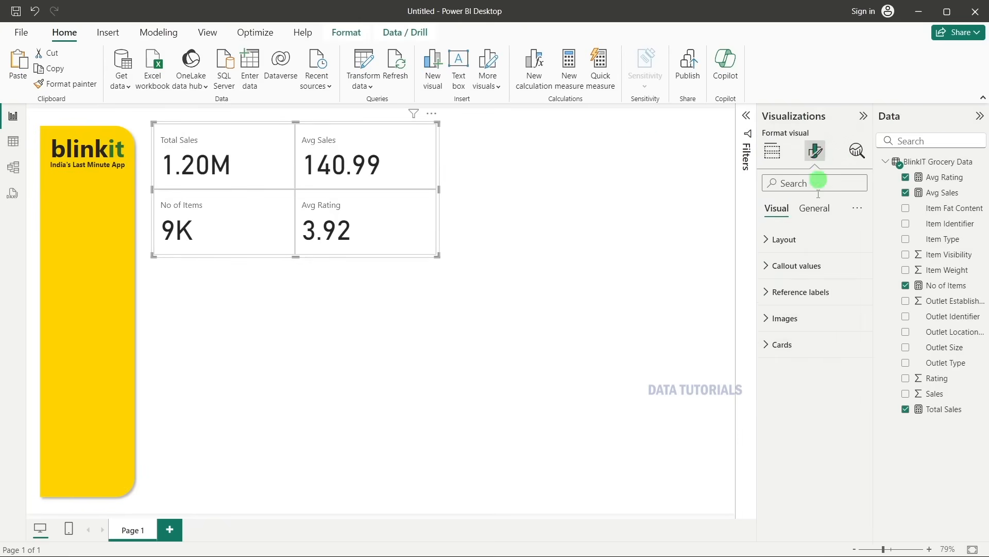
{"action": "left_click", "coordinate": [798, 260]}
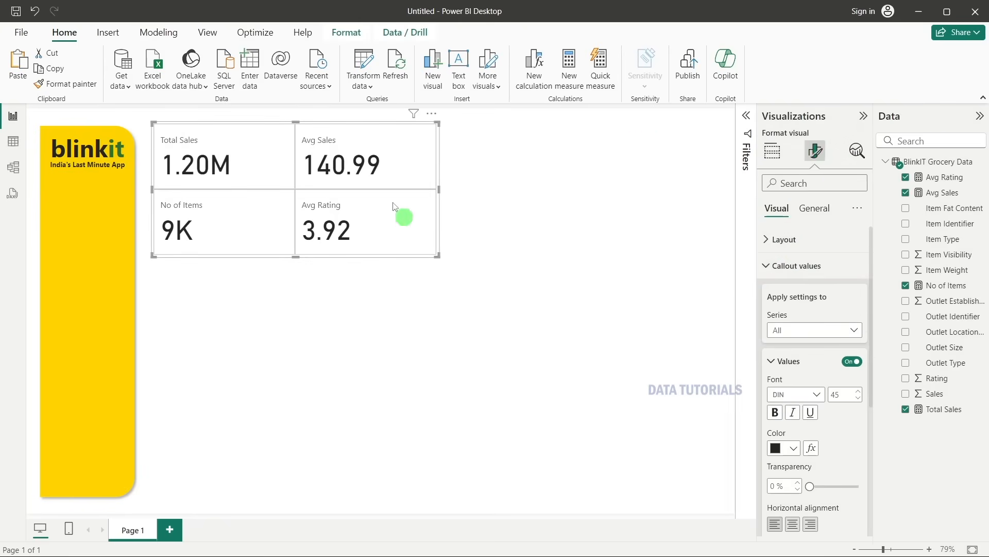
{"action": "scroll", "coordinate": [823, 365], "scroll_direction": "down", "scroll_amount": 1}
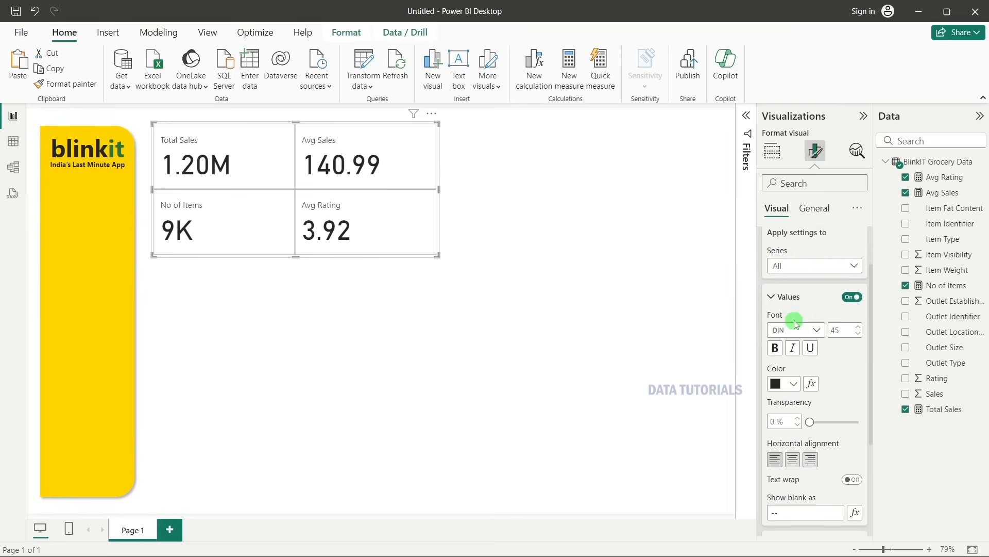
{"action": "scroll", "coordinate": [796, 323], "scroll_direction": "down", "scroll_amount": 1}
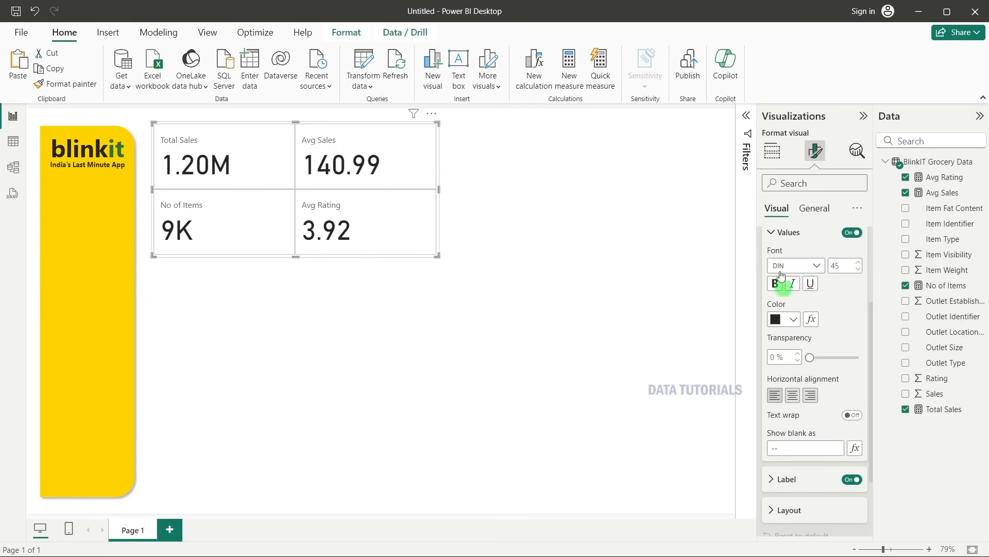
{"action": "left_click", "coordinate": [789, 266]}
{"action": "scroll", "coordinate": [809, 360], "scroll_direction": "down", "scroll_amount": 3}
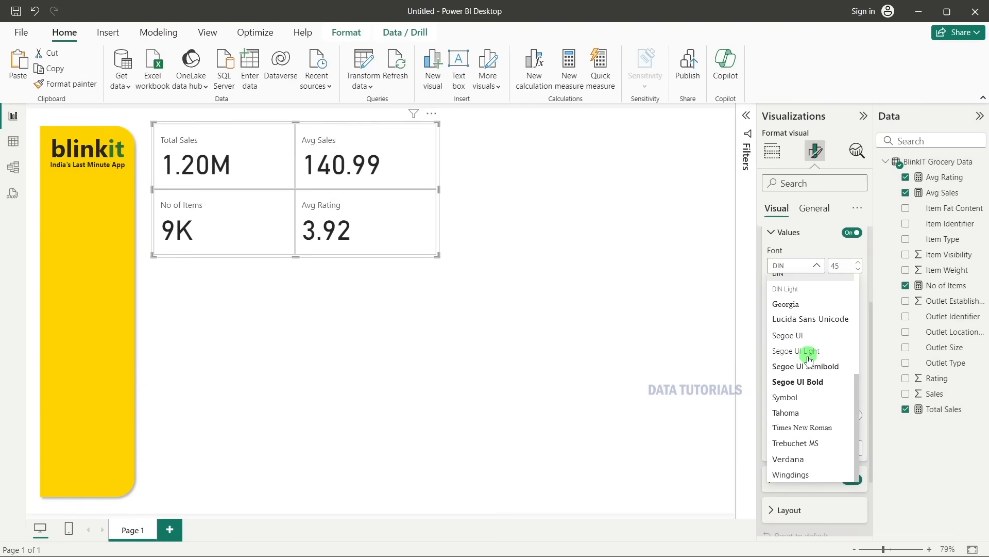
{"action": "left_click", "coordinate": [806, 379]}
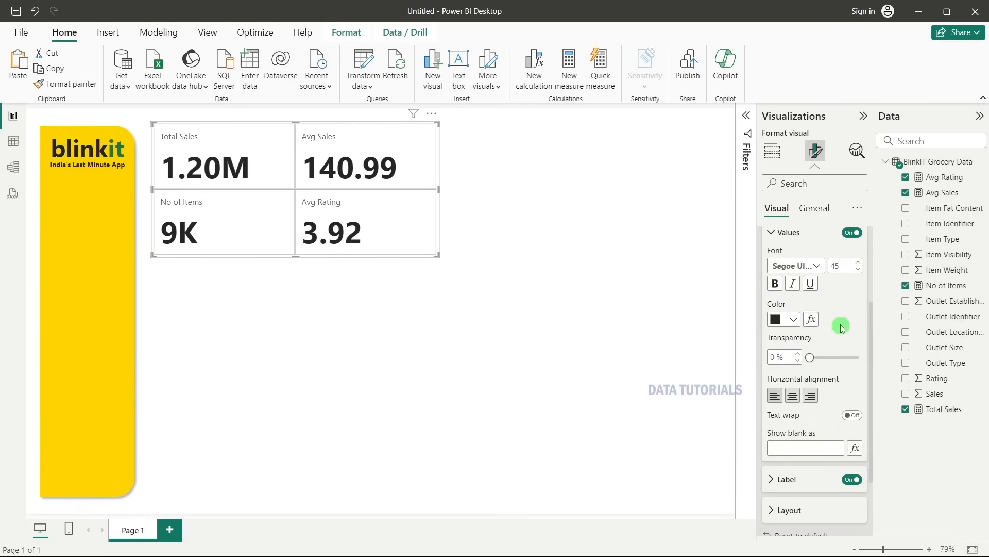
{"action": "left_click", "coordinate": [839, 267]}
{"action": "key", "text": "Return"}
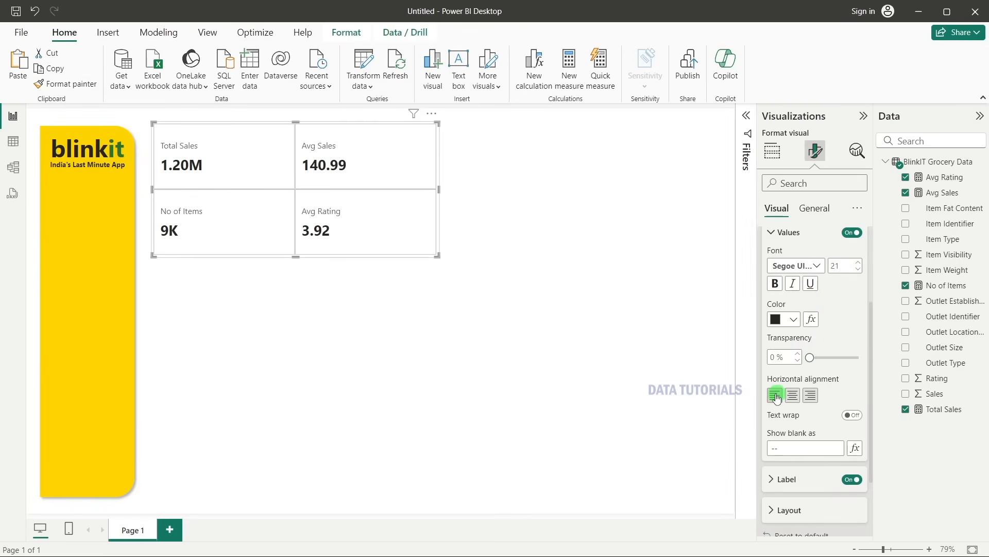
Set the KPI card's callout labels to Segoe UI Semibold and position them below the values.
{"action": "scroll", "coordinate": [822, 402], "scroll_direction": "down", "scroll_amount": 2}
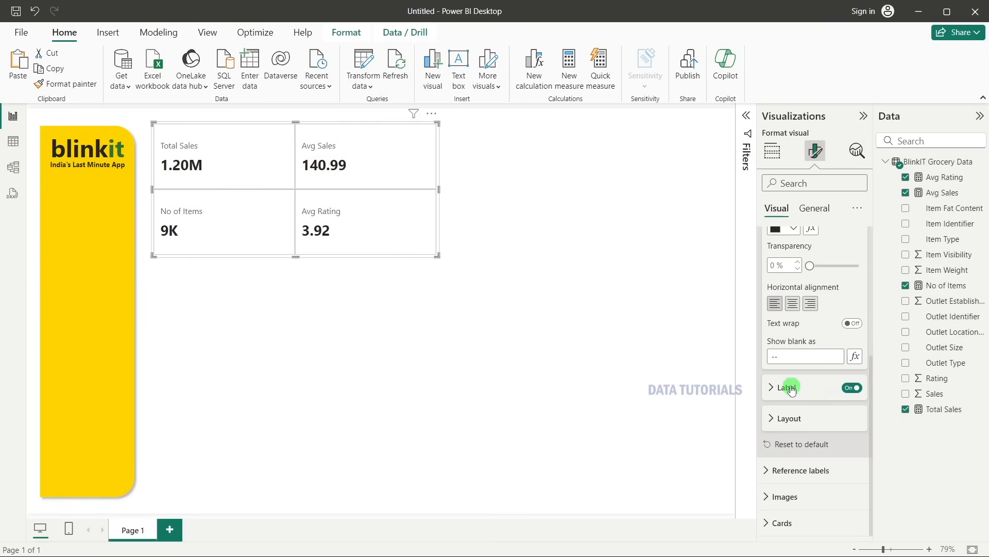
{"action": "left_click", "coordinate": [829, 388]}
{"action": "scroll", "coordinate": [837, 387], "scroll_direction": "down", "scroll_amount": 4}
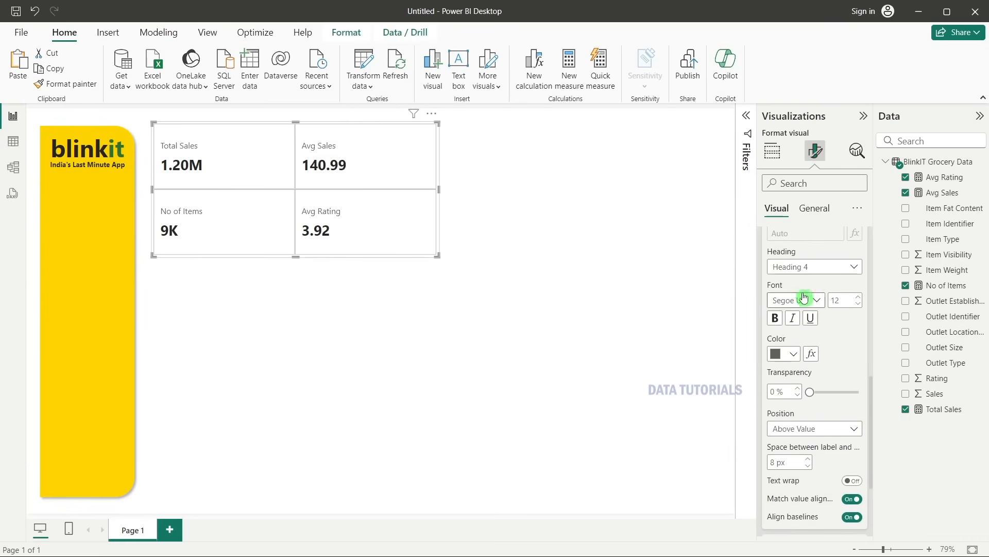
{"action": "left_click", "coordinate": [804, 301]}
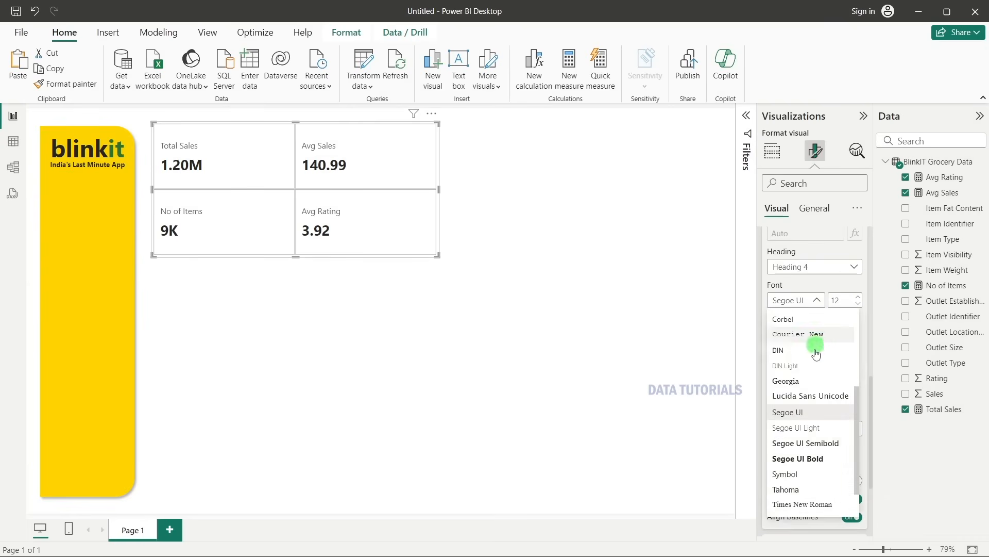
{"action": "left_click", "coordinate": [819, 440]}
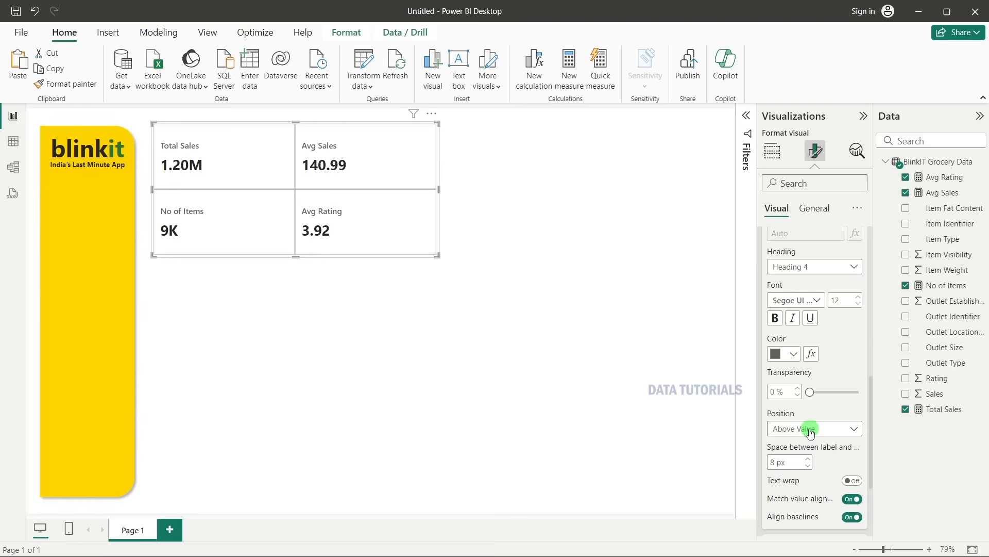
{"action": "left_click", "coordinate": [809, 432]}
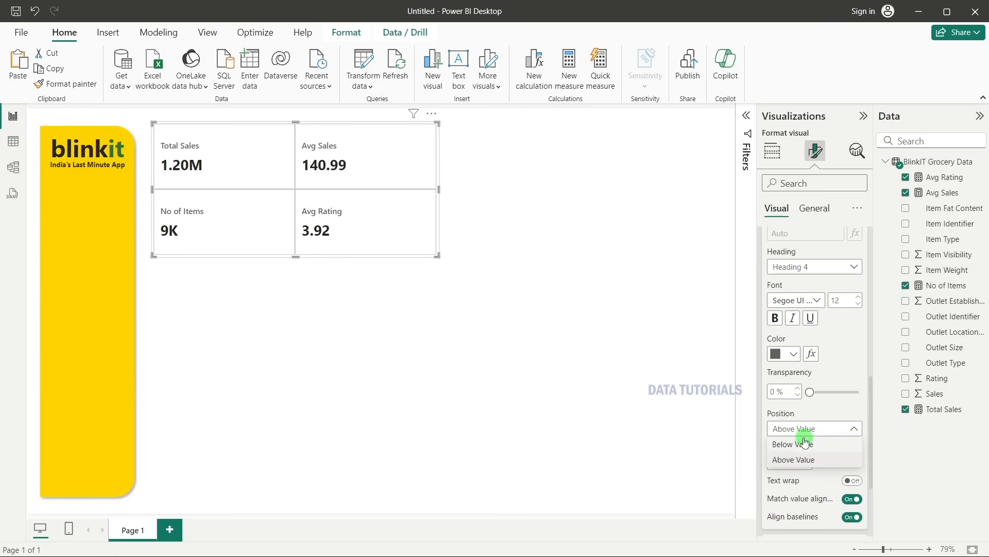
{"action": "left_click", "coordinate": [805, 445]}
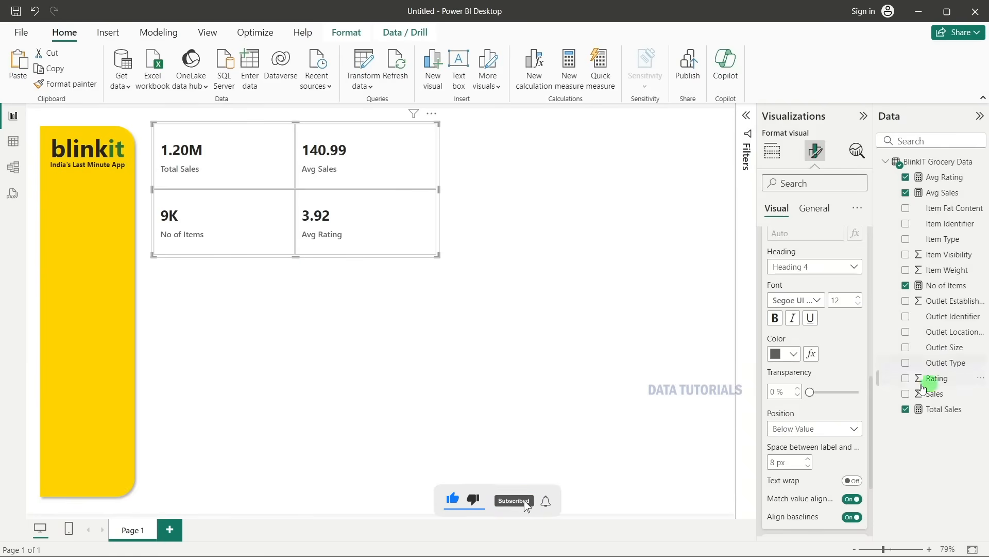
Change the colour of the callout labels to a darker grey from the theme colours.
{"action": "left_click", "coordinate": [782, 354]}
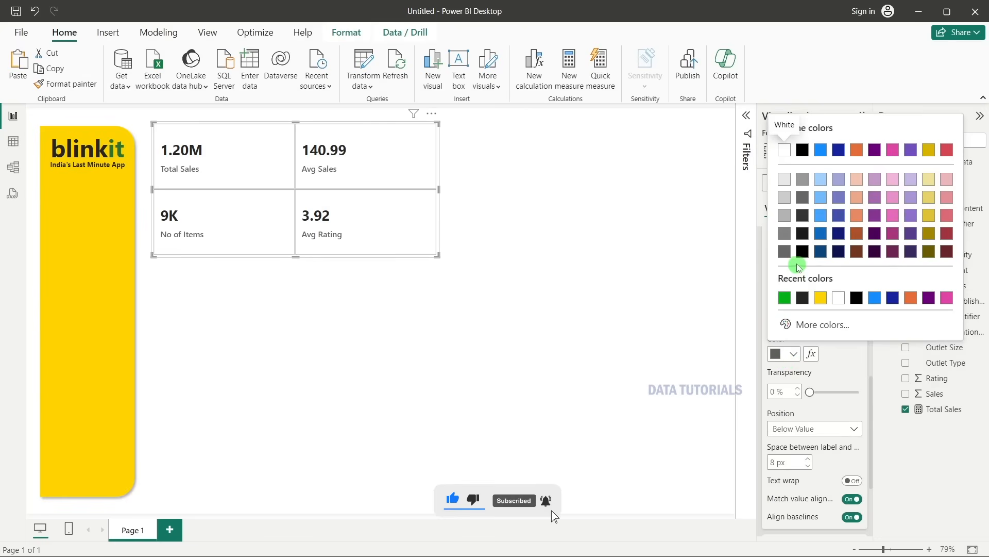
{"action": "left_click", "coordinate": [805, 199]}
{"action": "left_click", "coordinate": [779, 354]}
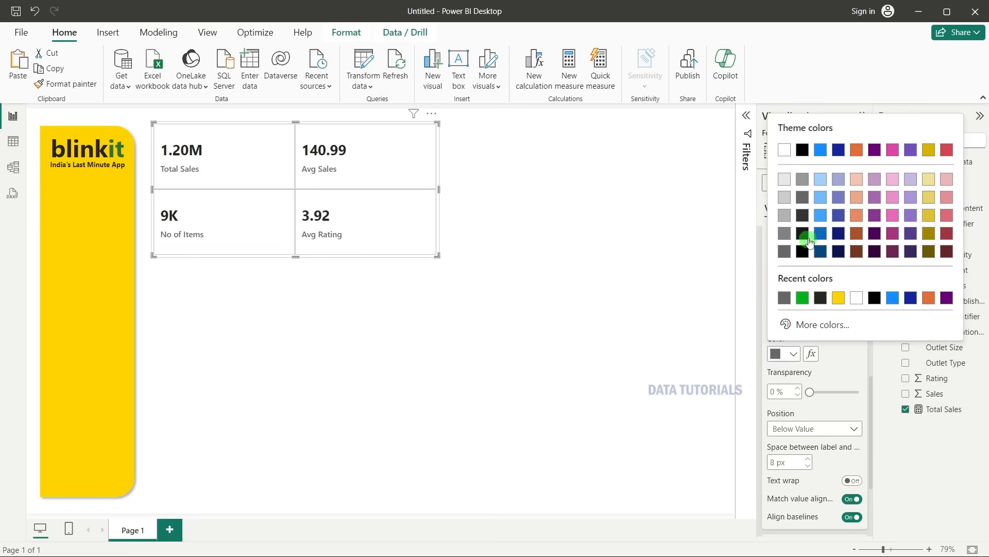
{"action": "left_click", "coordinate": [802, 216]}
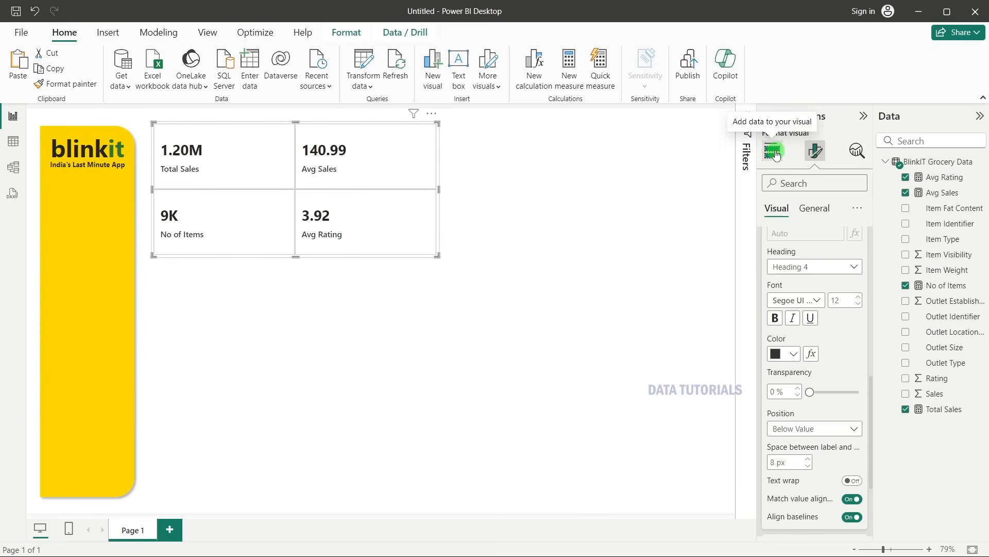
Rename the card visual's Total Sales and Avg Sales fields in capitals as TOTAL SALES and AVG SALES.
{"action": "left_click", "coordinate": [775, 152]}
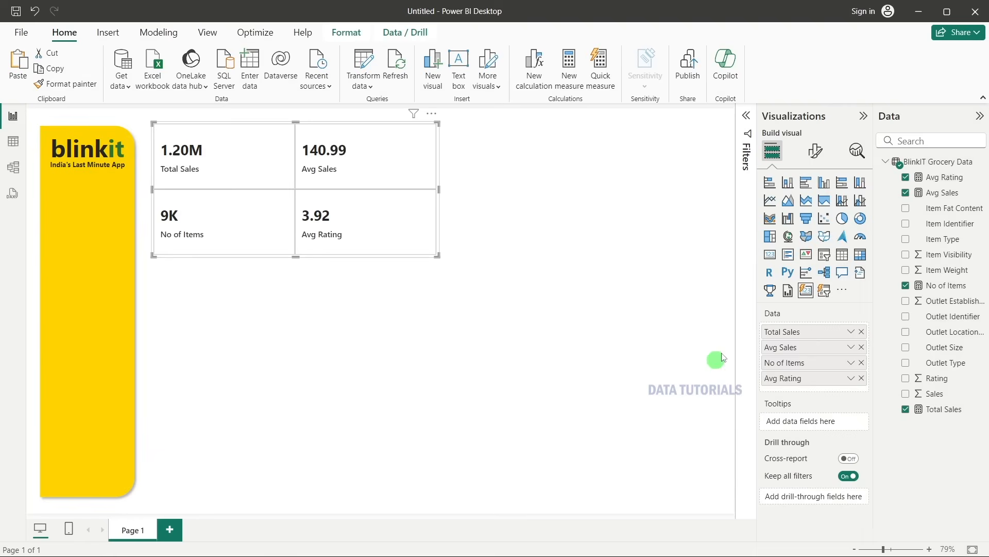
{"action": "double_click", "coordinate": [797, 332]}
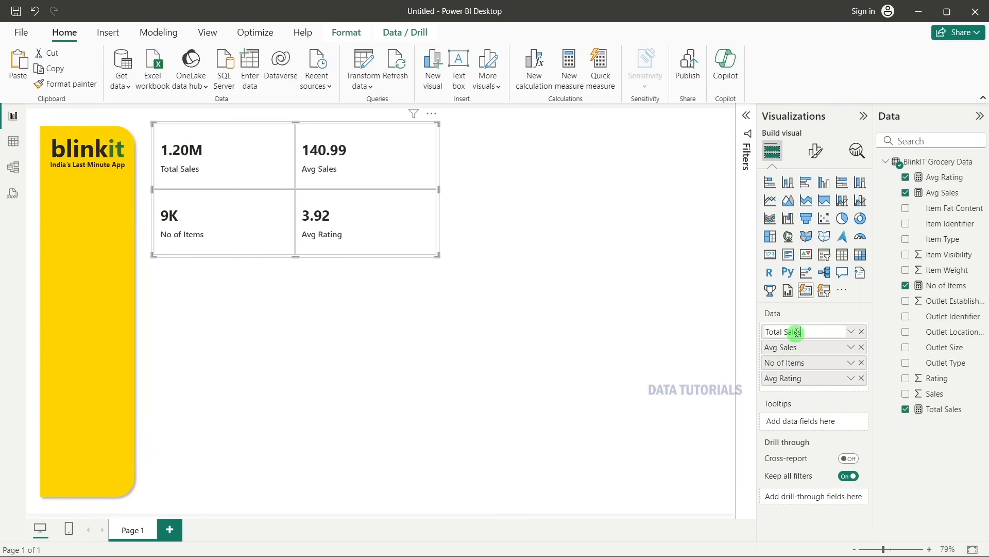
{"action": "left_click_drag", "start_coordinate": [810, 331], "coordinate": [764, 336]}
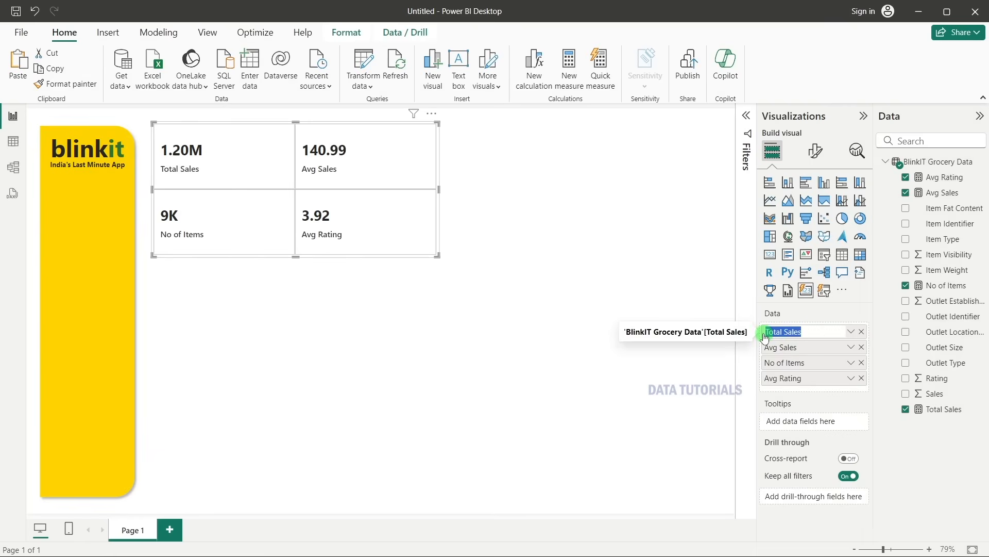
{"action": "type", "text": "TOTAL SALES"}
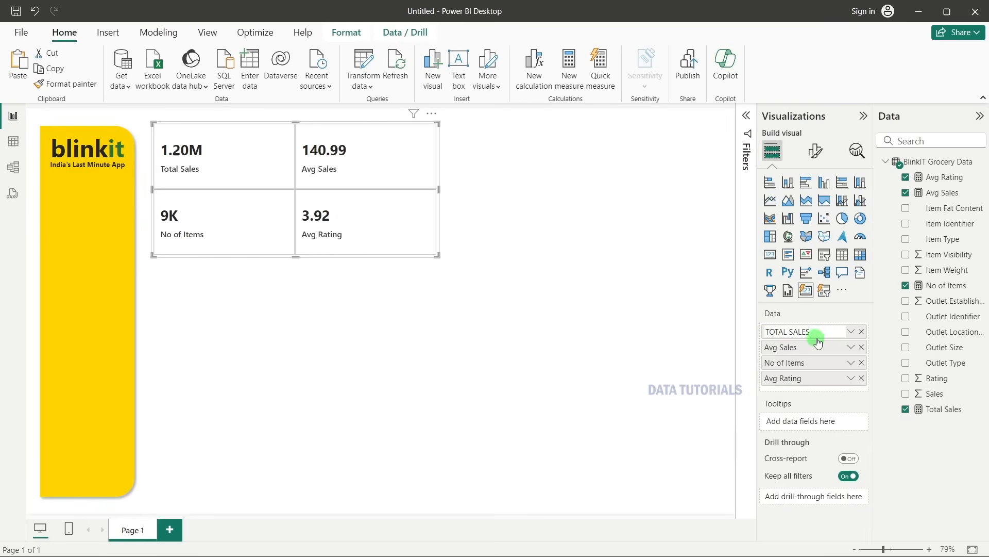
{"action": "left_click", "coordinate": [807, 313]}
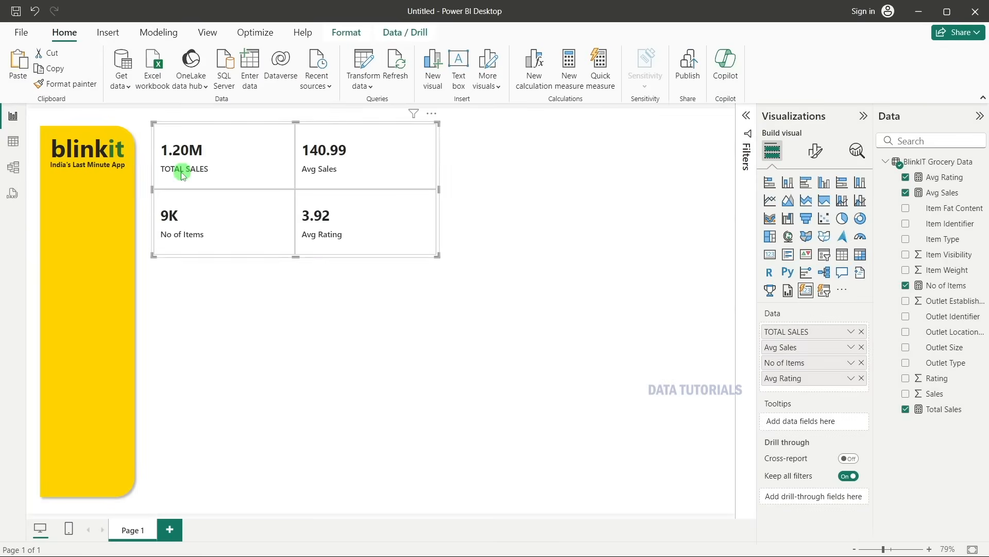
{"action": "double_click", "coordinate": [782, 344]}
{"action": "key", "text": "ctrl+a"}
{"action": "type", "text": "A"}
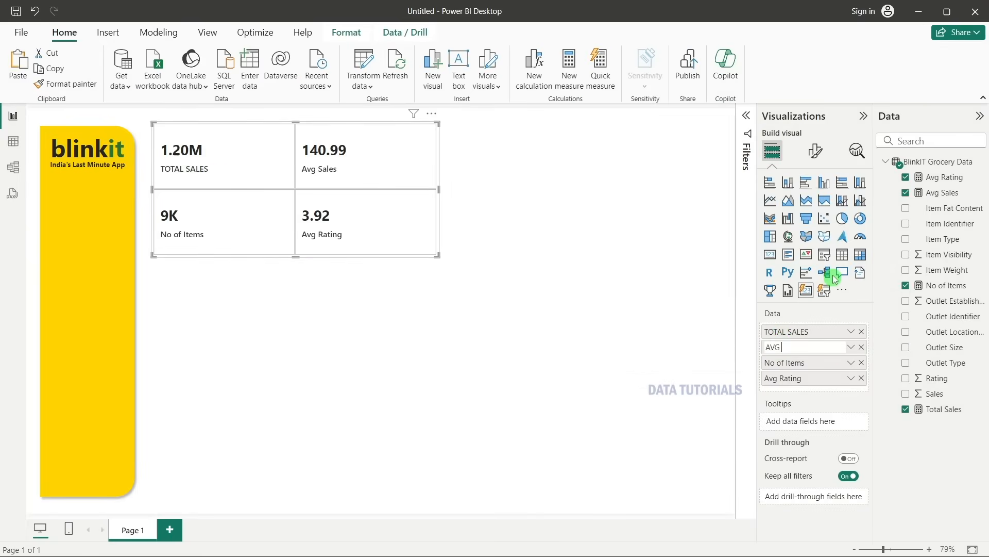
{"action": "type", "text": "VG SALES"}
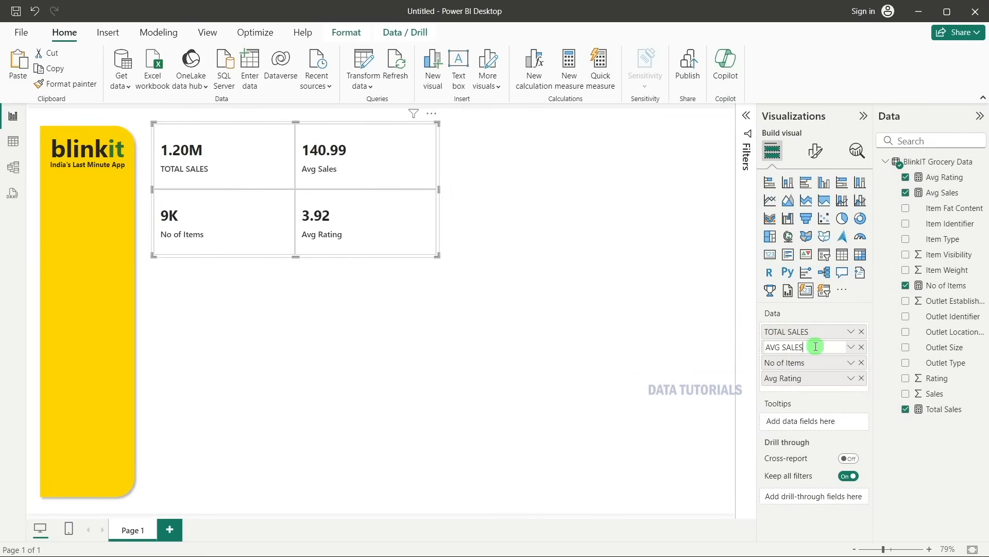
Rename the card visual's No of Items and Avg Rating fields in capitals as NO OF ITEMS and AVG RATING.
{"action": "double_click", "coordinate": [789, 363]}
{"action": "key", "text": "ctrl+a"}
{"action": "type", "text": "N"}
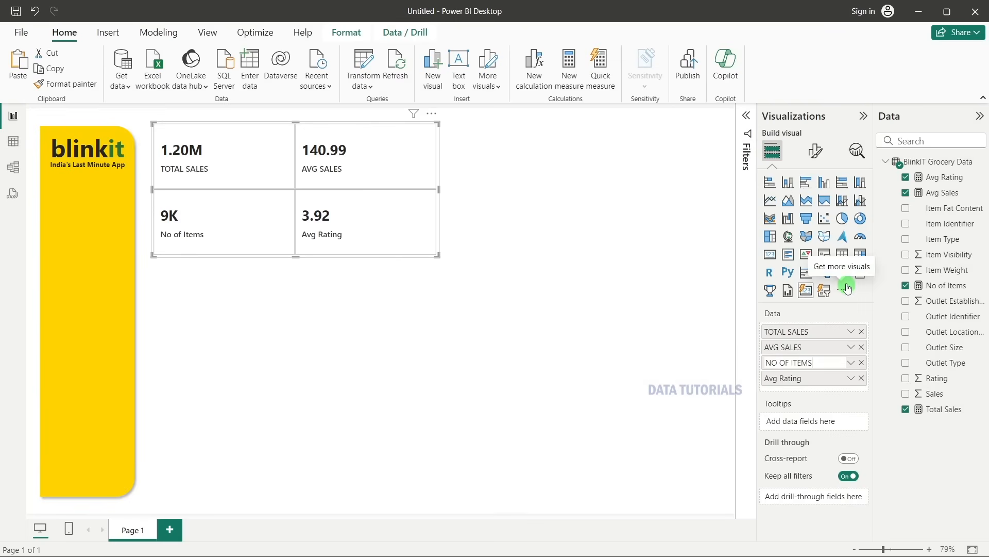
{"action": "double_click", "coordinate": [789, 378]}
{"action": "key", "text": "ctrl+a"}
{"action": "type", "text": "A"}
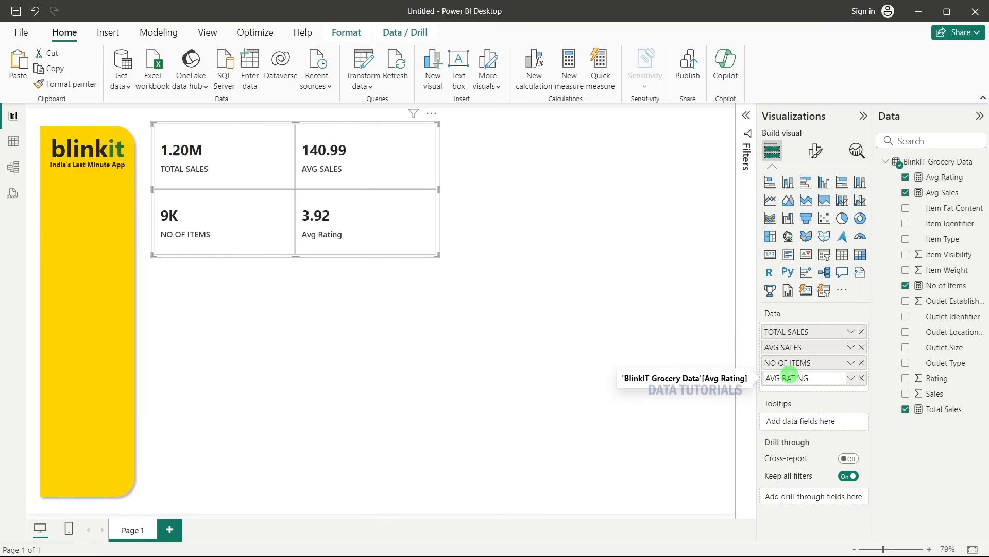
{"action": "key", "text": "Return"}
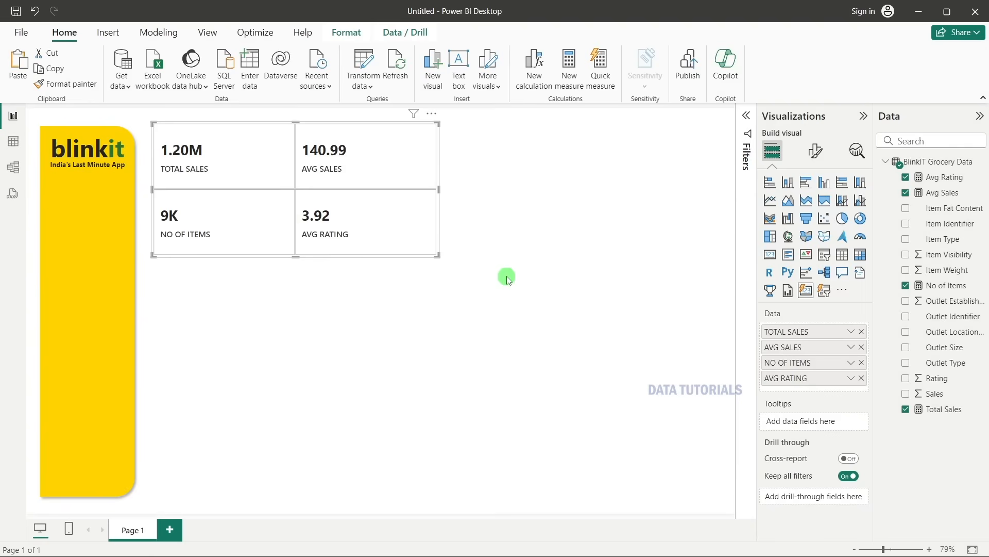
{"action": "left_click", "coordinate": [507, 277]}
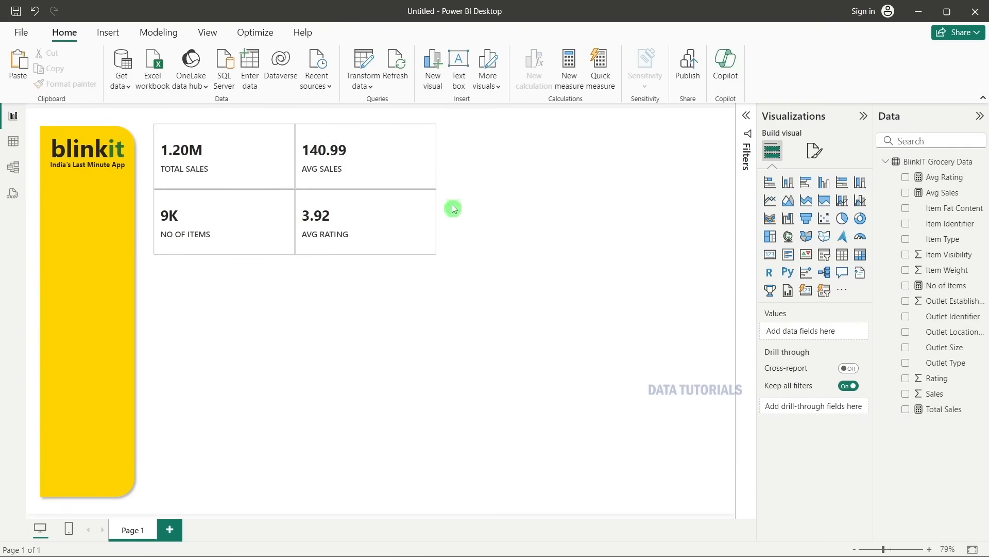
Examine the KPI card's callout value, label and layout settings, including label spacing and vertical alignment.
{"action": "left_click", "coordinate": [433, 201]}
{"action": "left_click", "coordinate": [819, 151]}
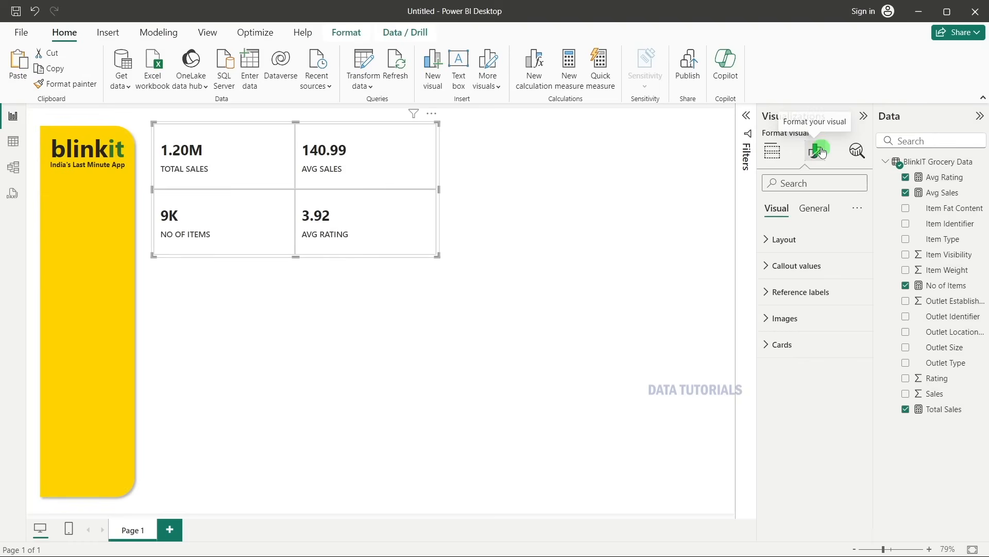
{"action": "left_click", "coordinate": [814, 270]}
{"action": "scroll", "coordinate": [814, 301], "scroll_direction": "down", "scroll_amount": 5}
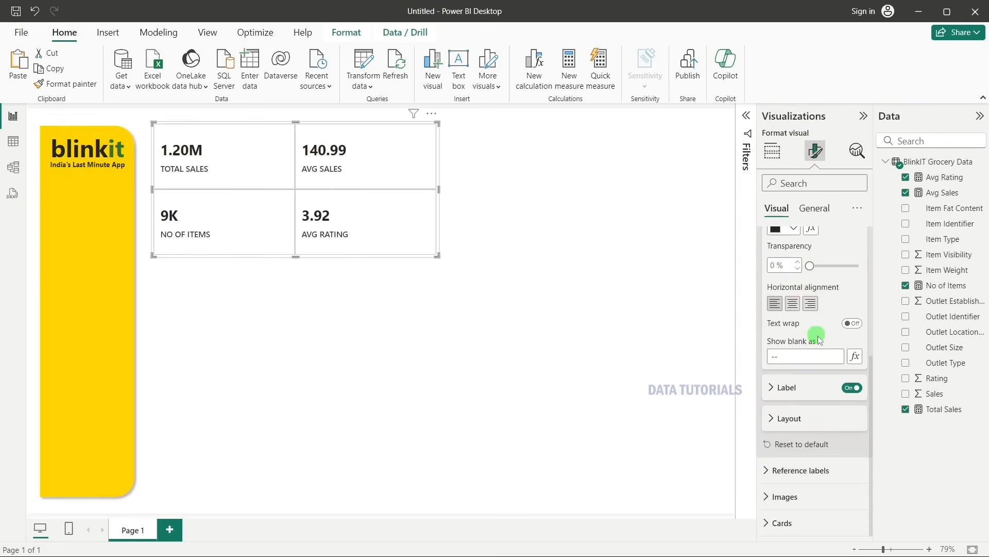
{"action": "left_click", "coordinate": [802, 386]}
{"action": "scroll", "coordinate": [804, 392], "scroll_direction": "down", "scroll_amount": 3}
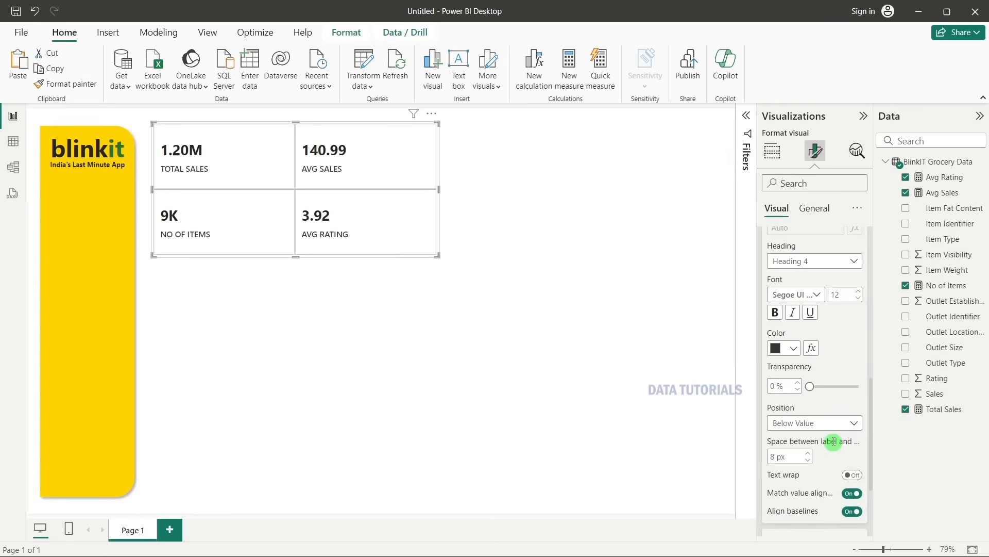
{"action": "scroll", "coordinate": [833, 442], "scroll_direction": "down", "scroll_amount": 2}
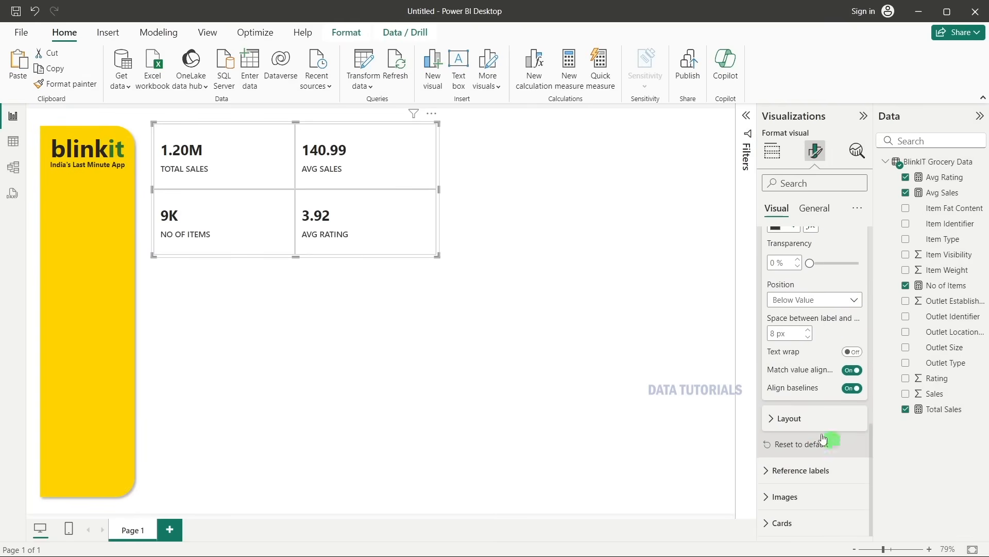
{"action": "left_click", "coordinate": [796, 419]}
{"action": "scroll", "coordinate": [796, 420], "scroll_direction": "down", "scroll_amount": 2}
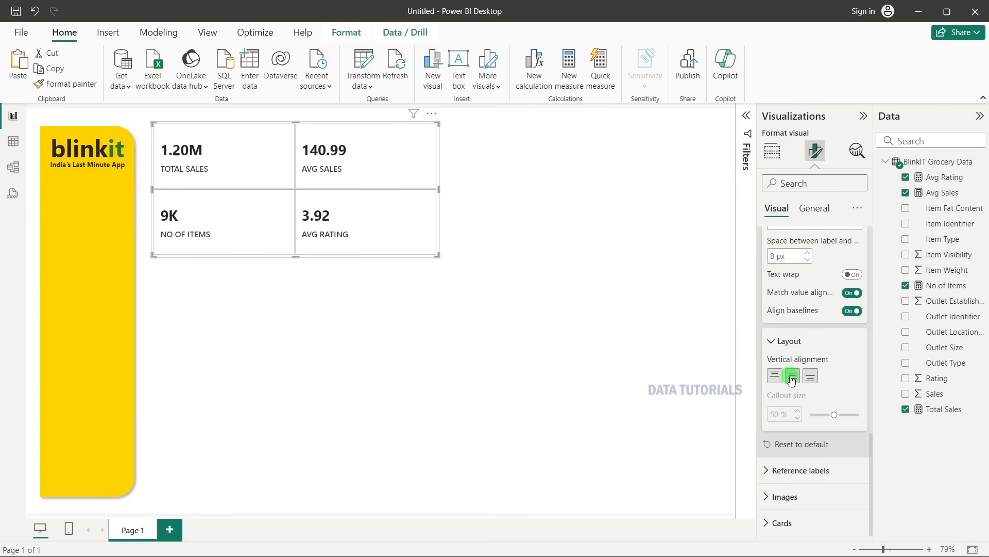
{"action": "key", "text": "alt+Tab"}
{"action": "key", "text": "alt+Tab"}
{"action": "scroll", "coordinate": [825, 399], "scroll_direction": "up", "scroll_amount": 10}
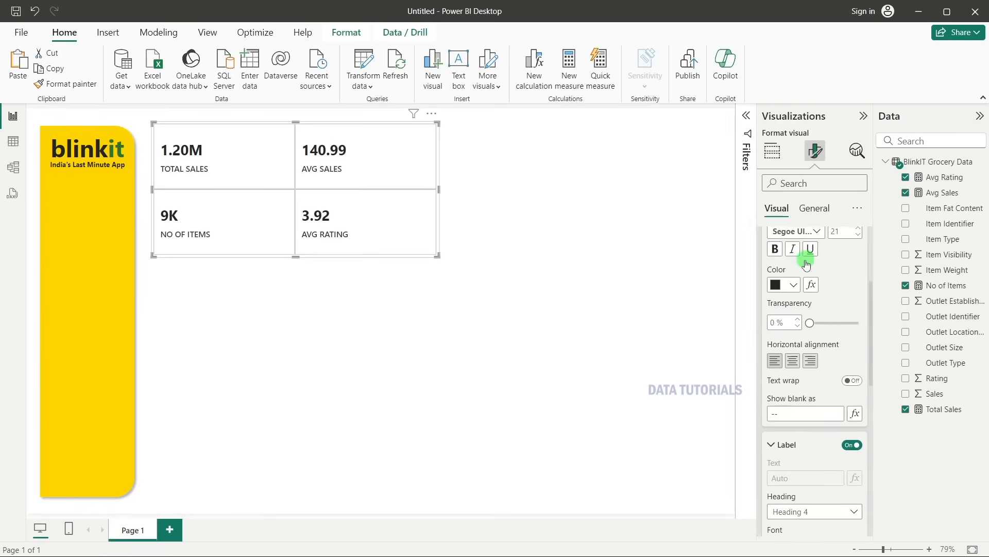
{"action": "left_click", "coordinate": [798, 271]}
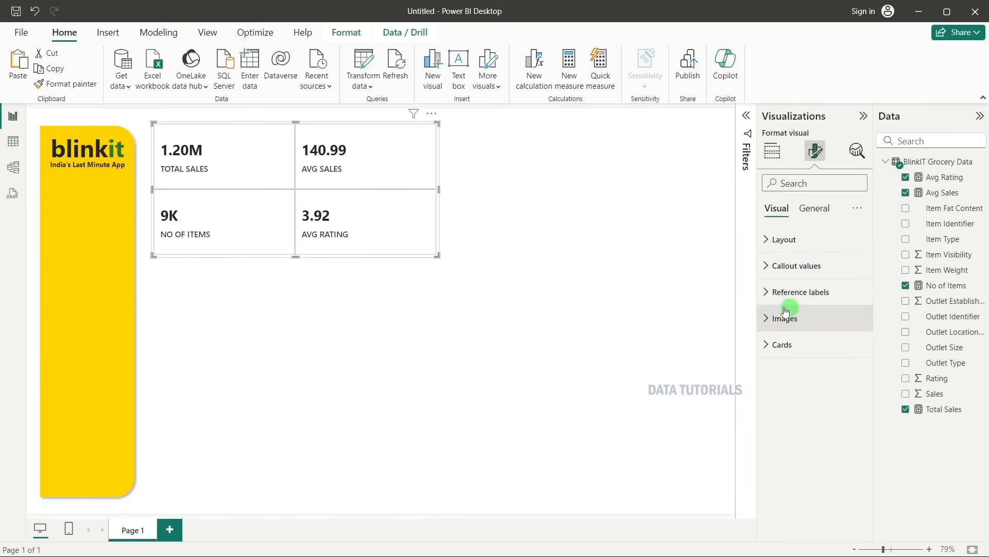
Turn on the shadow for all cards in the KPI card visual.
{"action": "left_click", "coordinate": [777, 340]}
{"action": "scroll", "coordinate": [783, 345], "scroll_direction": "down", "scroll_amount": 2}
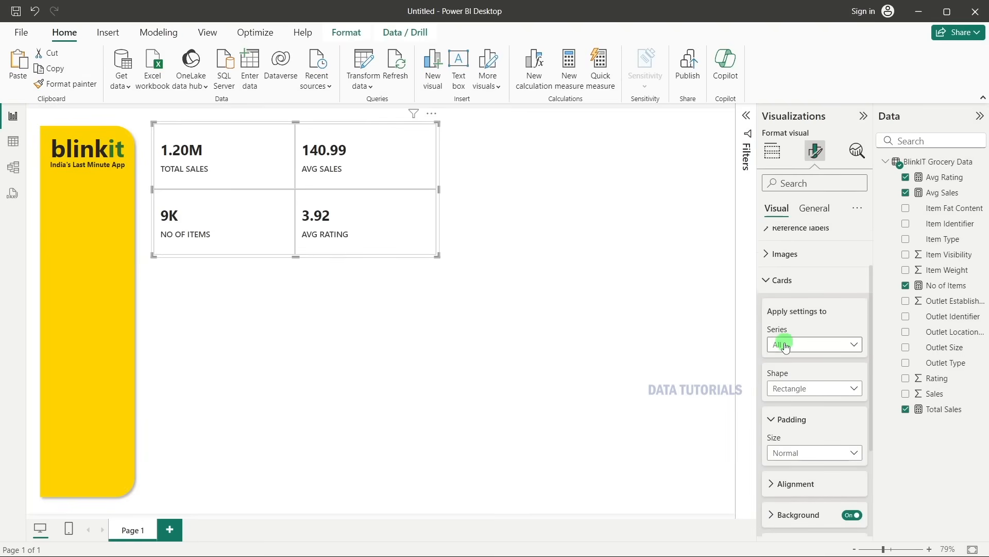
{"action": "scroll", "coordinate": [798, 321], "scroll_direction": "down", "scroll_amount": 4}
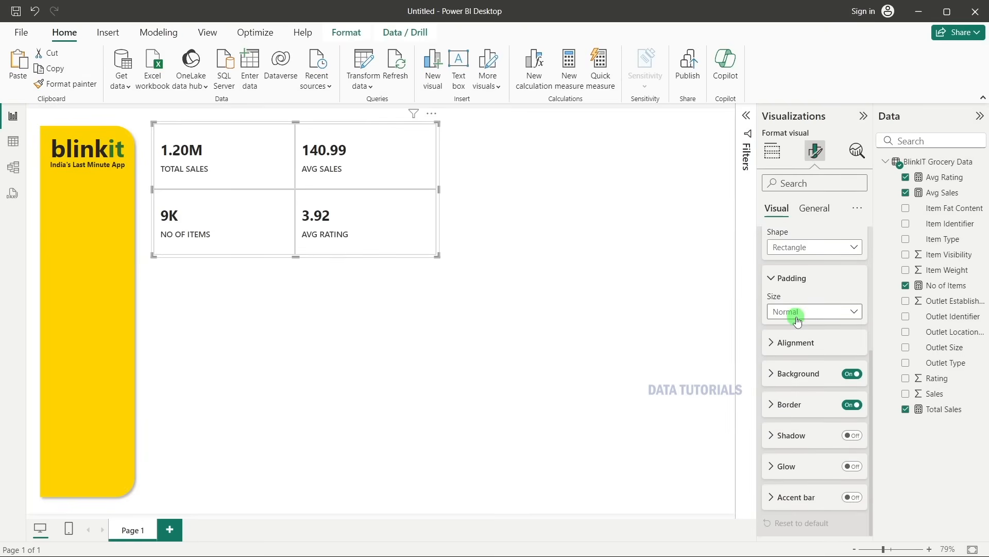
{"action": "left_click", "coordinate": [798, 374]}
{"action": "left_click", "coordinate": [798, 373]}
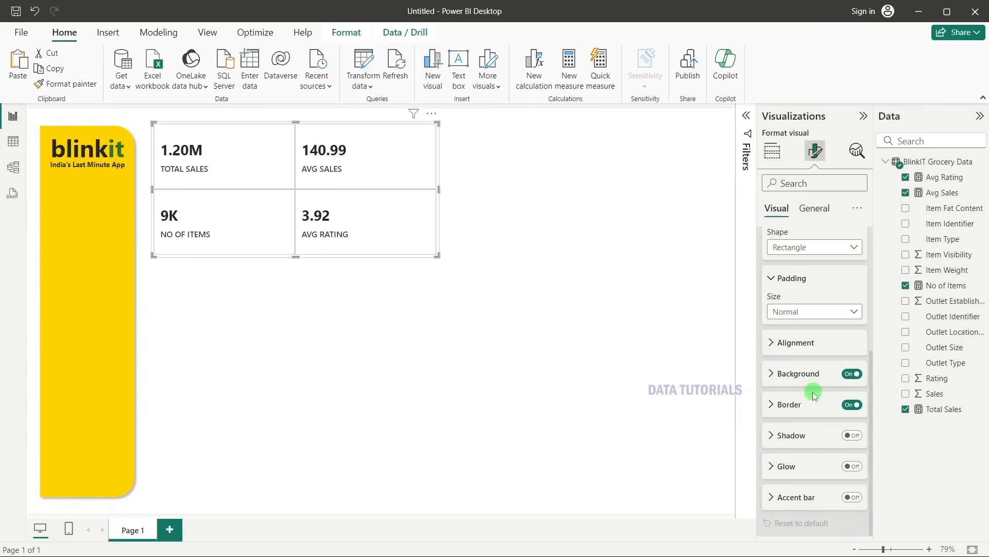
{"action": "left_click", "coordinate": [850, 436]}
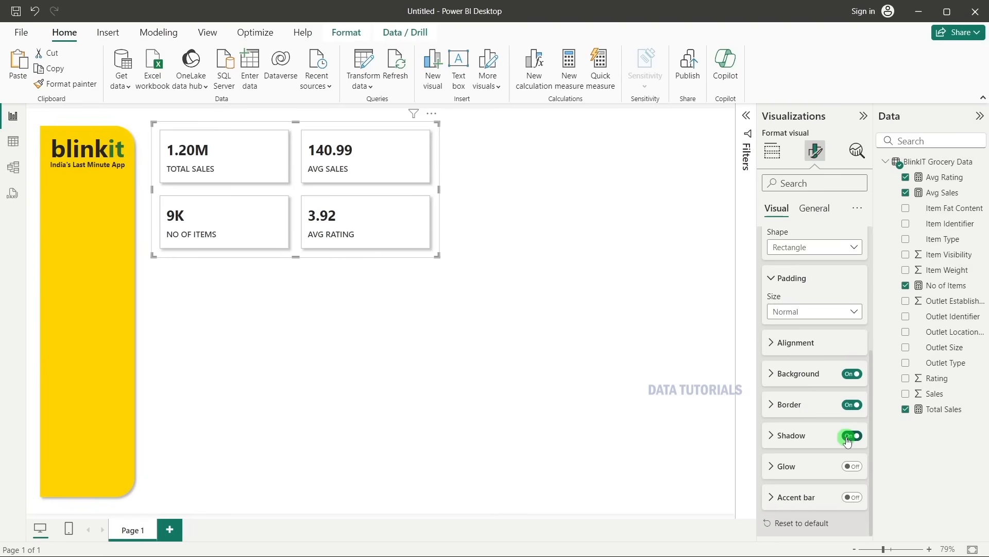
Examine the KPI cards' border, background and alignment settings.
{"action": "scroll", "coordinate": [797, 432], "scroll_direction": "up", "scroll_amount": 3}
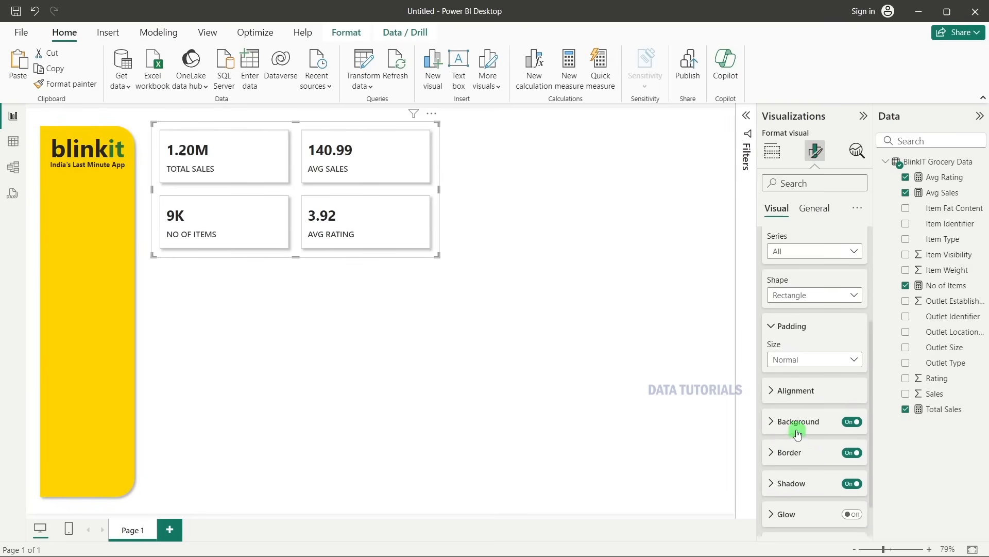
{"action": "scroll", "coordinate": [797, 432], "scroll_direction": "down", "scroll_amount": 3}
{"action": "left_click", "coordinate": [795, 405]}
{"action": "scroll", "coordinate": [795, 405], "scroll_direction": "down", "scroll_amount": 2}
{"action": "scroll", "coordinate": [791, 360], "scroll_direction": "up", "scroll_amount": 1}
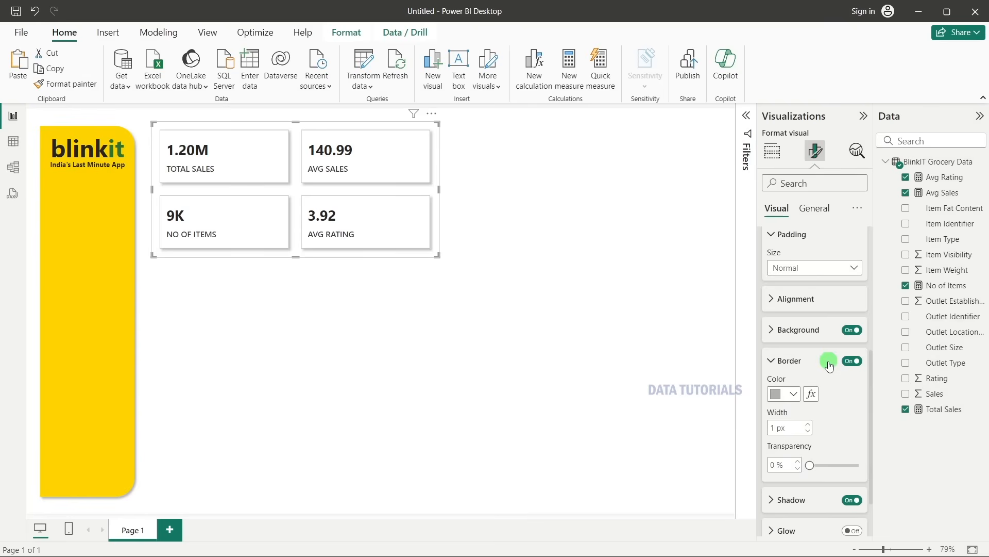
{"action": "left_click", "coordinate": [794, 332]}
{"action": "left_click", "coordinate": [798, 298]}
{"action": "left_click", "coordinate": [797, 298]}
{"action": "left_click", "coordinate": [794, 330]}
{"action": "left_click", "coordinate": [796, 362]}
{"action": "scroll", "coordinate": [807, 407], "scroll_direction": "up", "scroll_amount": 3}
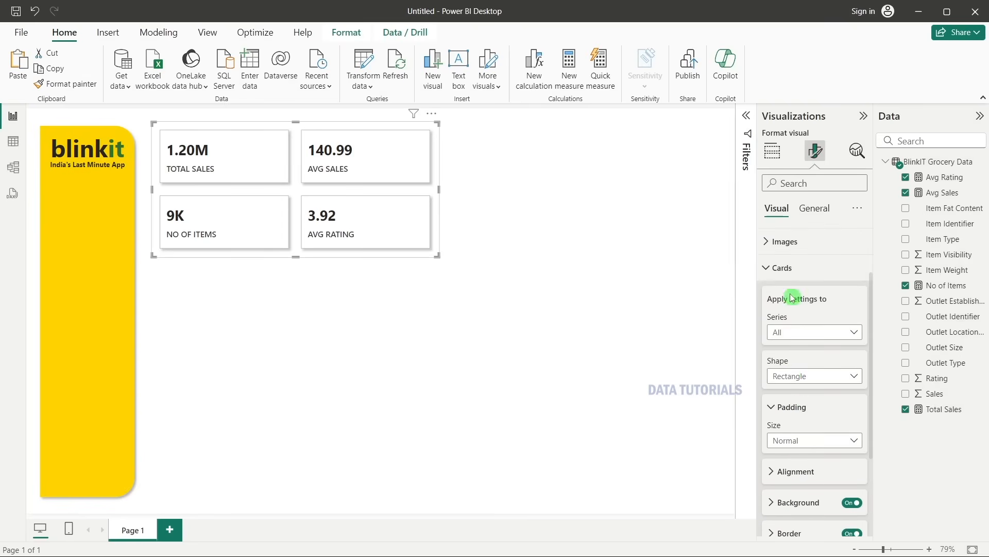
Change the shape of all KPI cards to Rounded Rectangle.
{"action": "left_click", "coordinate": [776, 273]}
{"action": "left_click", "coordinate": [782, 344]}
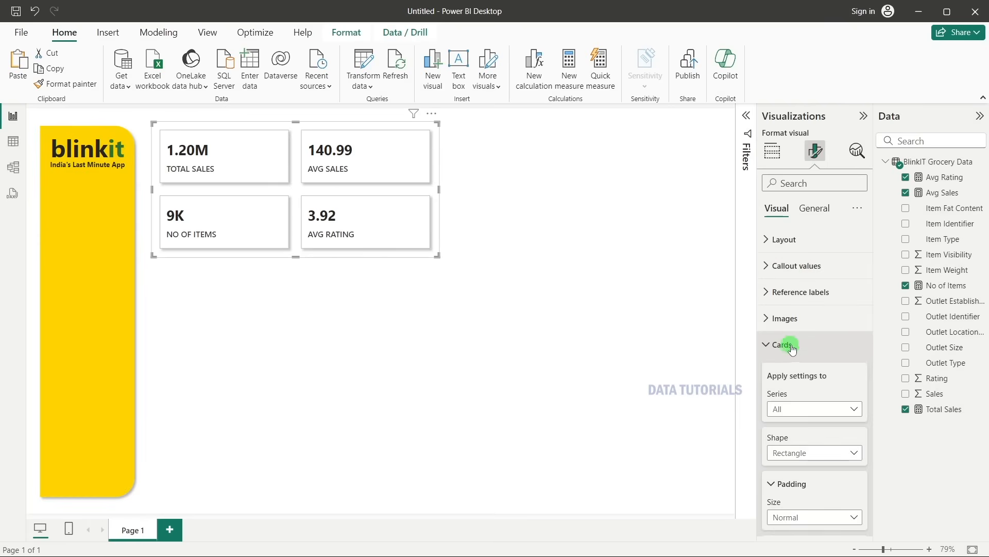
{"action": "scroll", "coordinate": [787, 289], "scroll_direction": "down", "scroll_amount": 3}
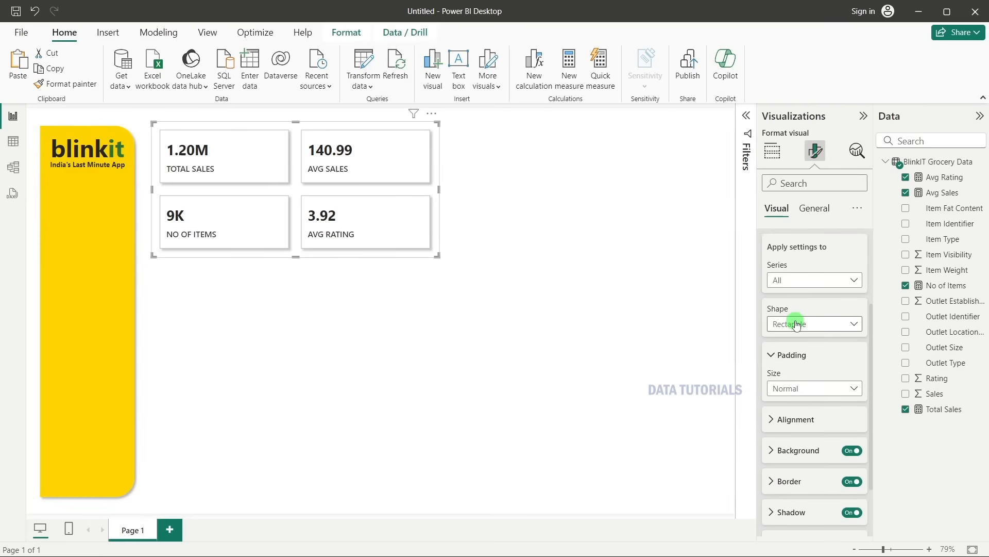
{"action": "left_click", "coordinate": [796, 324]}
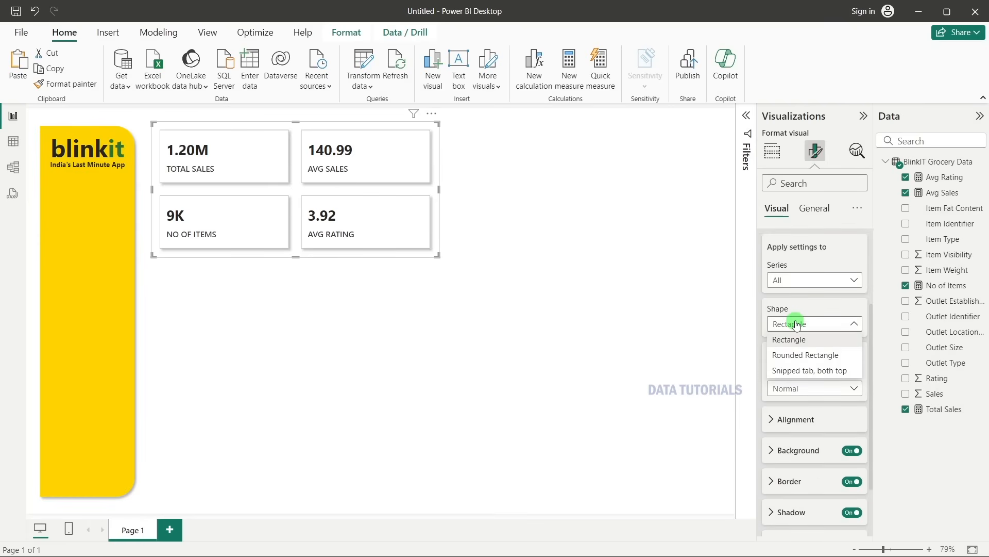
{"action": "left_click", "coordinate": [799, 354]}
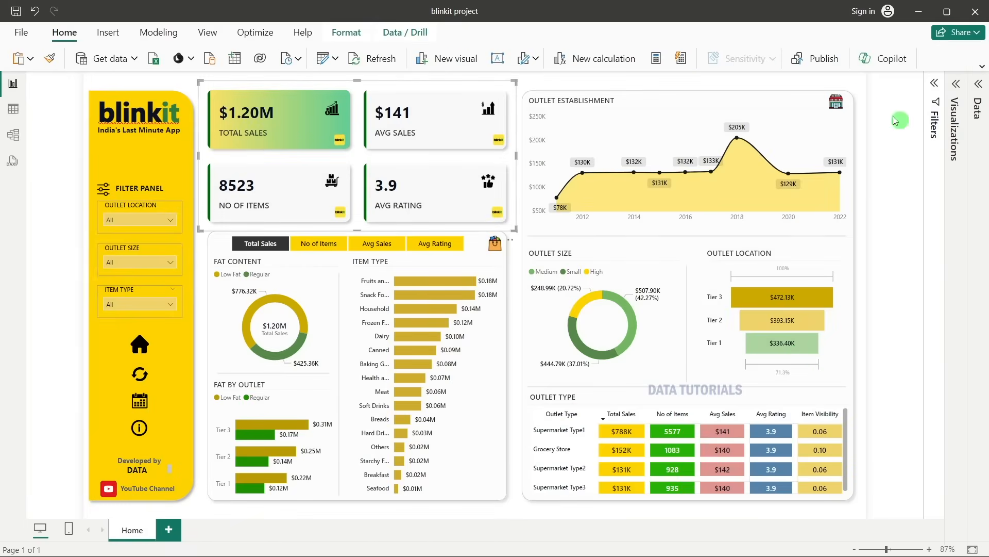
Consult the card settings in the finished blinkit project and set the new KPI cards' rounded corners to 10 px.
{"action": "left_click", "coordinate": [956, 84]}
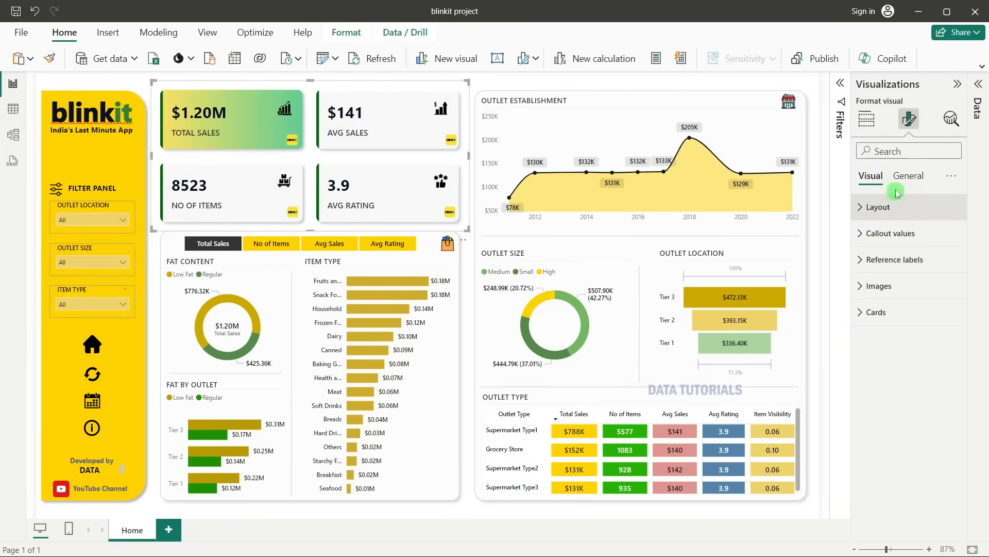
{"action": "left_click", "coordinate": [907, 312]}
{"action": "scroll", "coordinate": [887, 335], "scroll_direction": "down", "scroll_amount": 3}
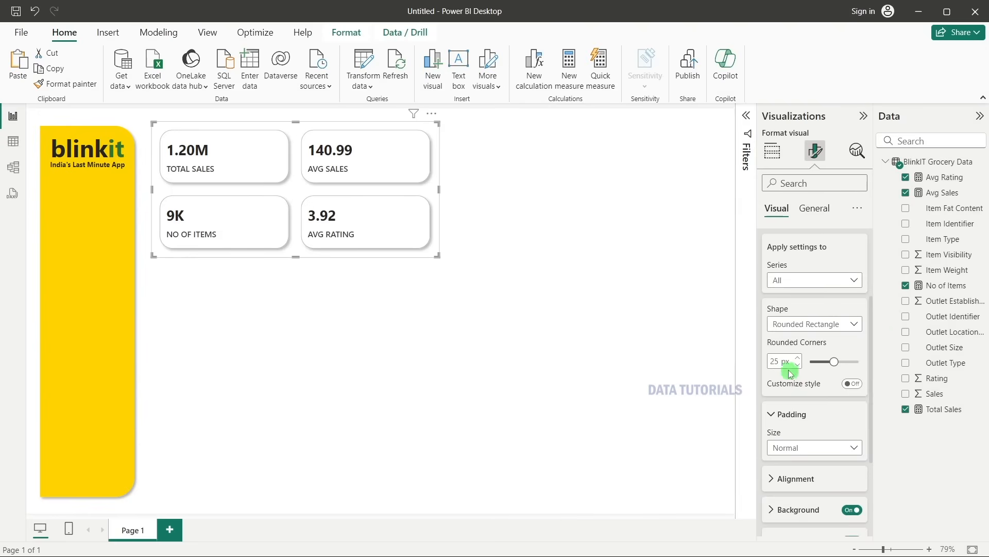
{"action": "double_click", "coordinate": [774, 360]}
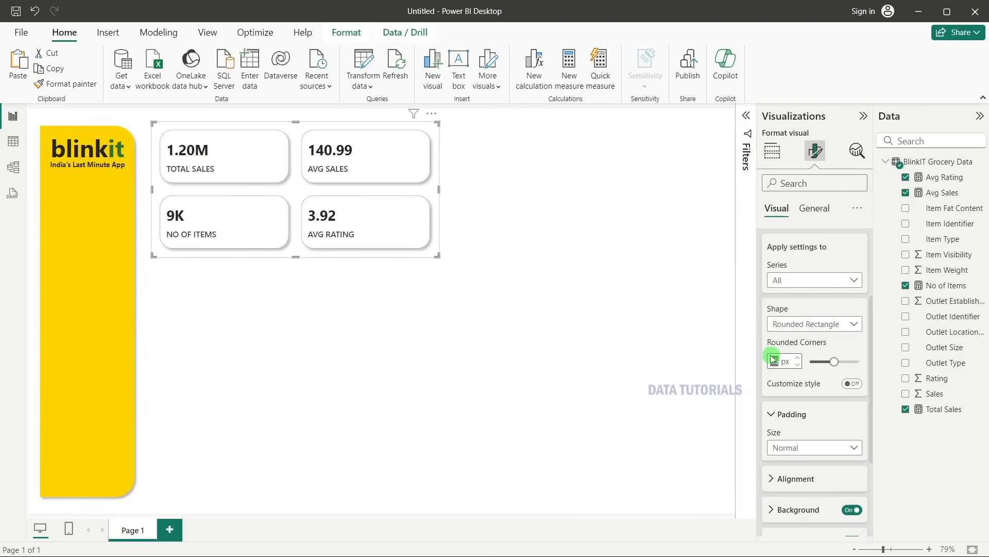
{"action": "type", "text": "10"}
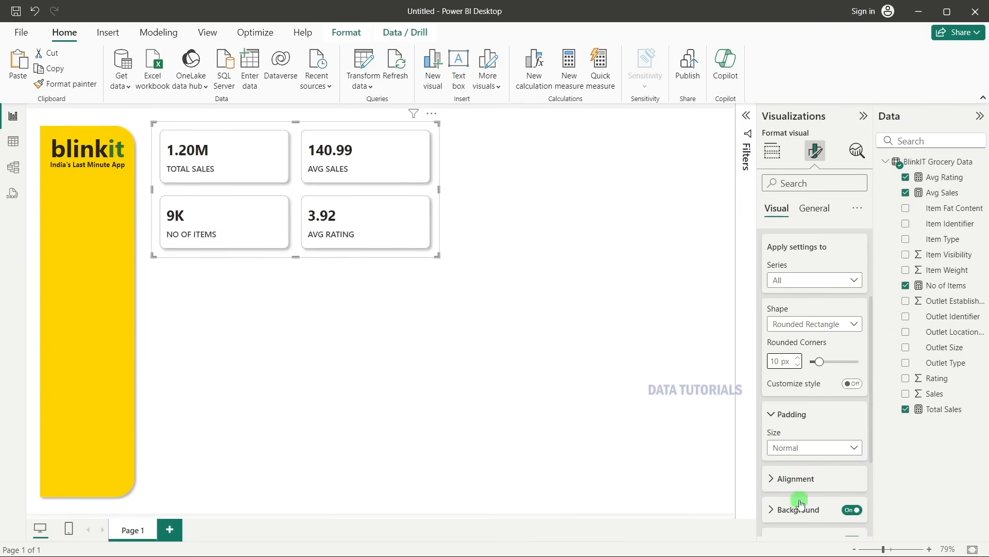
Toggle the KPI cards' shadow off and back on to compare its effect.
{"action": "scroll", "coordinate": [794, 492], "scroll_direction": "down", "scroll_amount": 3}
{"action": "left_click", "coordinate": [849, 436]}
{"action": "left_click", "coordinate": [851, 436]}
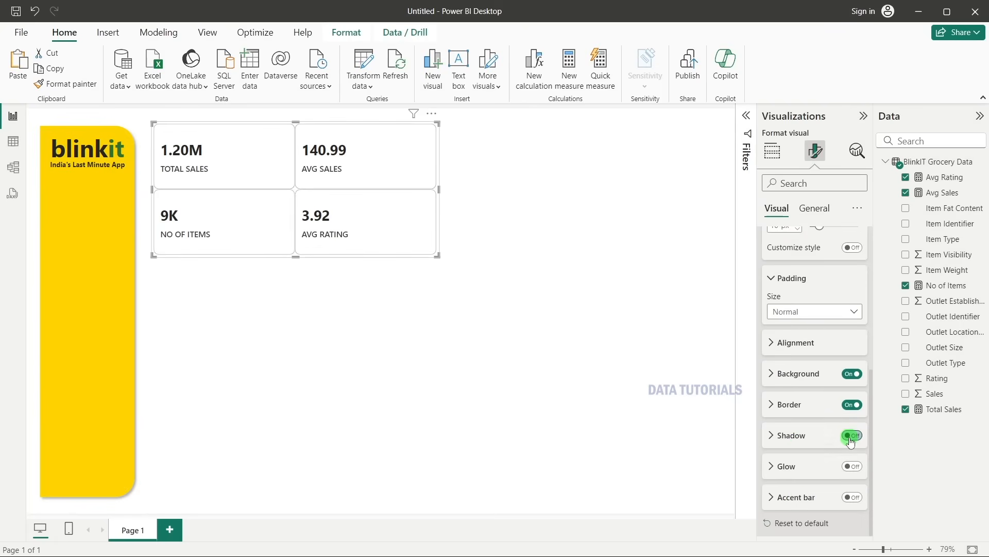
{"action": "left_click", "coordinate": [851, 437]}
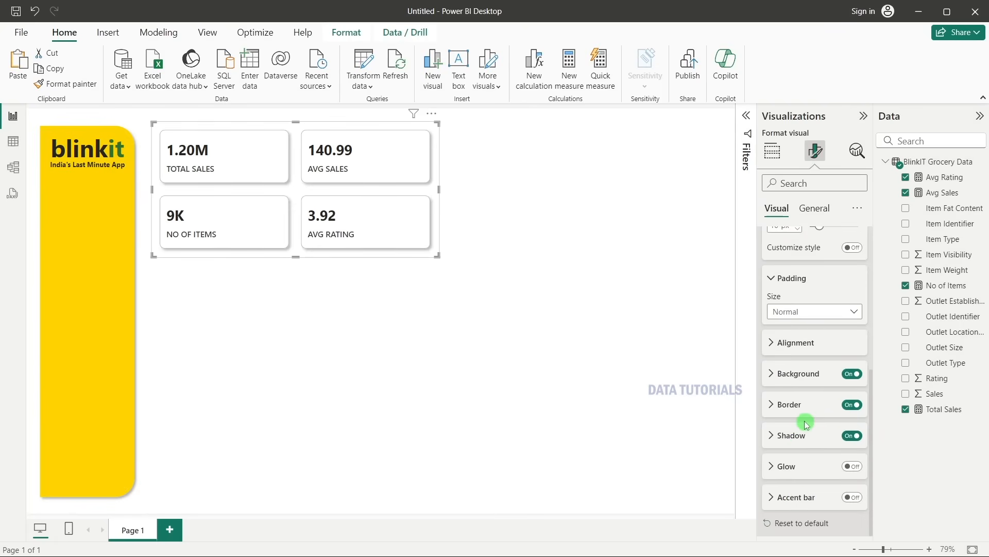
Set the KPI cards' padding size to Wide.
{"action": "scroll", "coordinate": [806, 423], "scroll_direction": "up", "scroll_amount": 2}
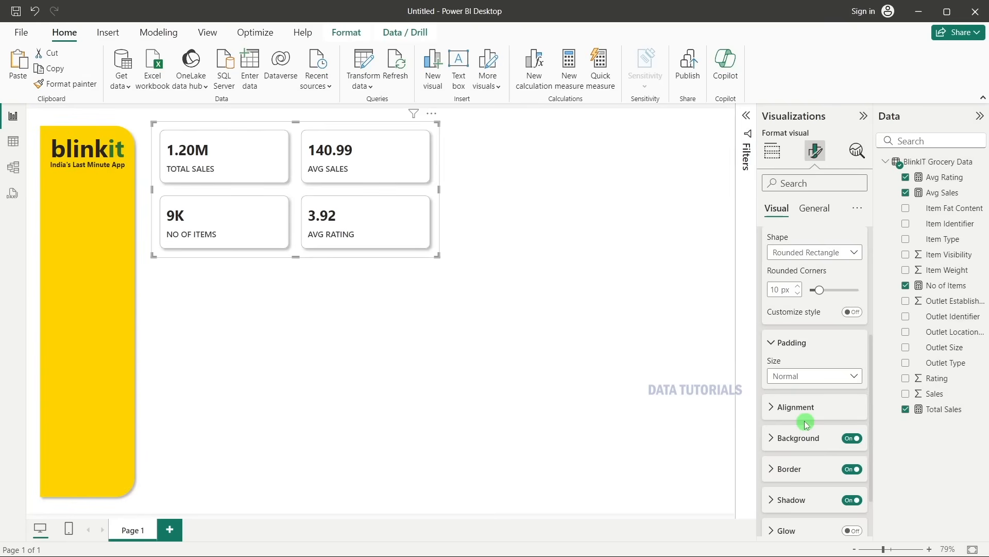
{"action": "scroll", "coordinate": [807, 423], "scroll_direction": "up", "scroll_amount": 3}
{"action": "scroll", "coordinate": [808, 417], "scroll_direction": "down", "scroll_amount": 4}
{"action": "left_click", "coordinate": [794, 317]}
{"action": "left_click", "coordinate": [794, 334]}
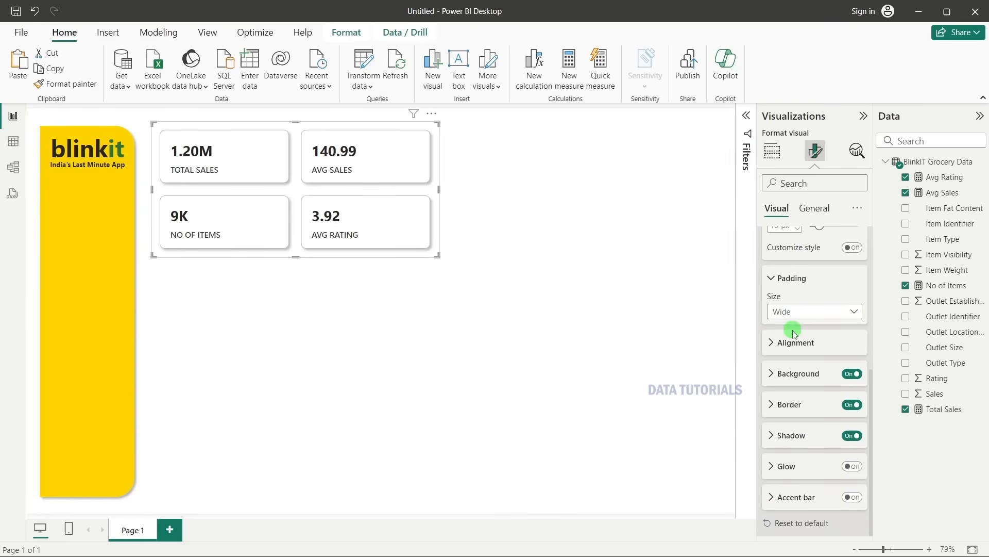
{"action": "scroll", "coordinate": [794, 332], "scroll_direction": "up", "scroll_amount": 3}
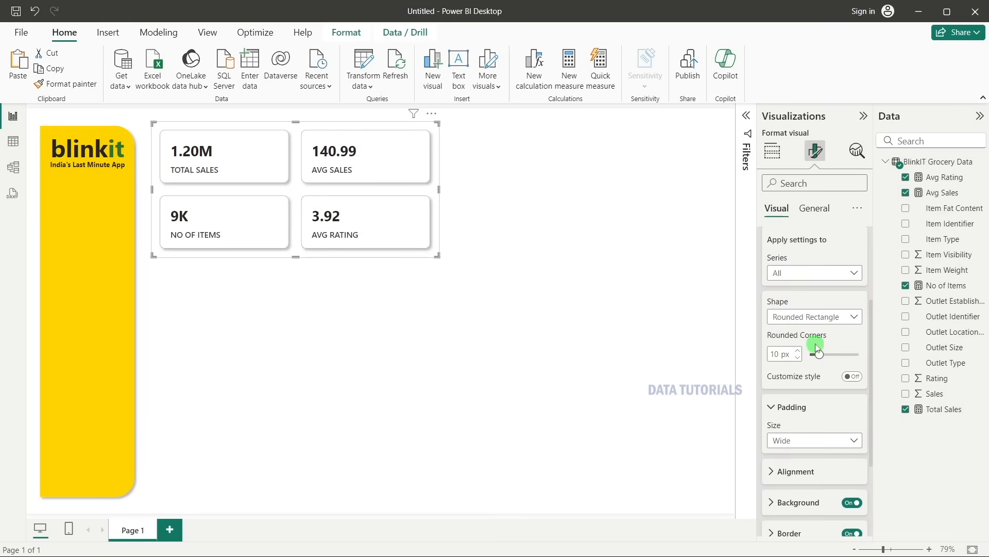
{"action": "scroll", "coordinate": [819, 358], "scroll_direction": "down", "scroll_amount": 3}
{"action": "scroll", "coordinate": [822, 360], "scroll_direction": "up", "scroll_amount": 5}
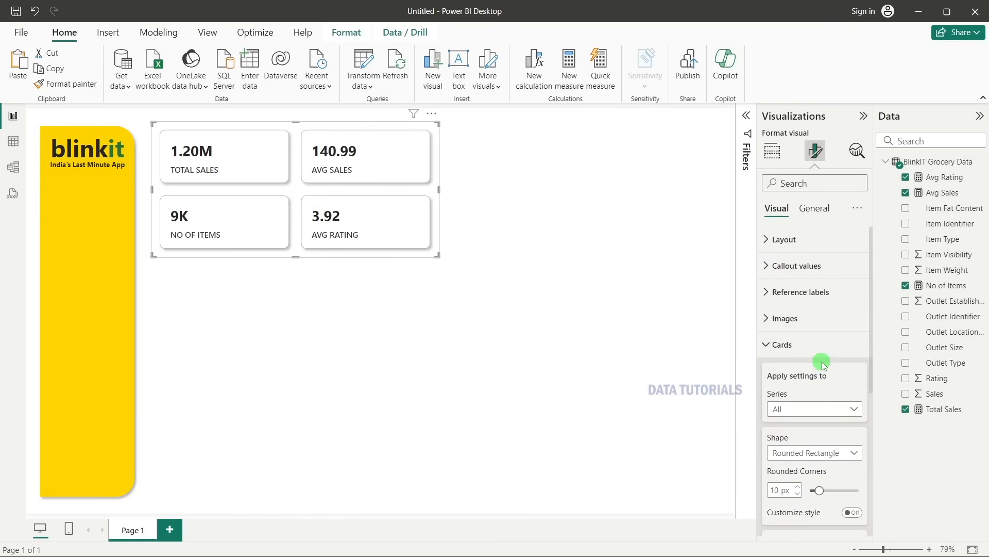
{"action": "scroll", "coordinate": [788, 348], "scroll_direction": "down", "scroll_amount": 3}
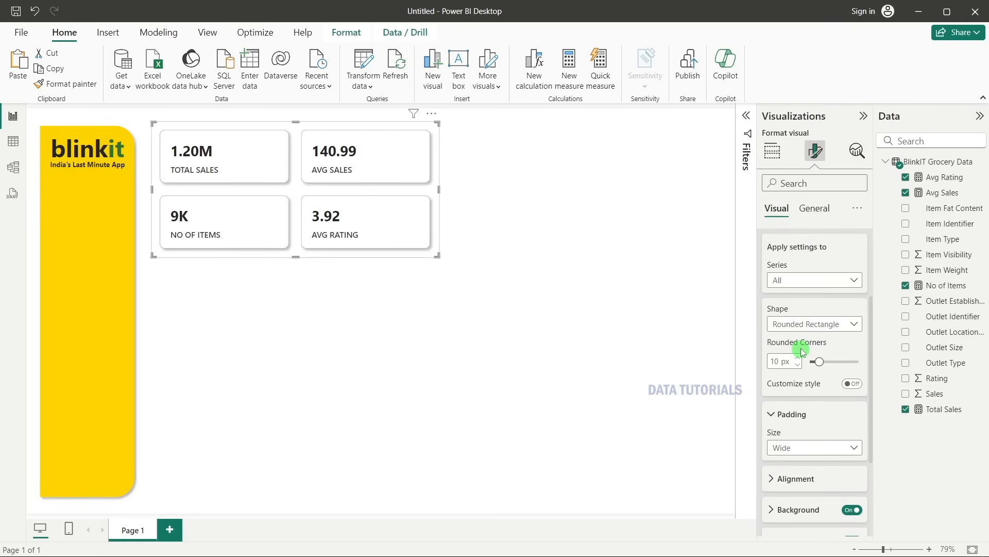
{"action": "scroll", "coordinate": [801, 352], "scroll_direction": "down", "scroll_amount": 1}
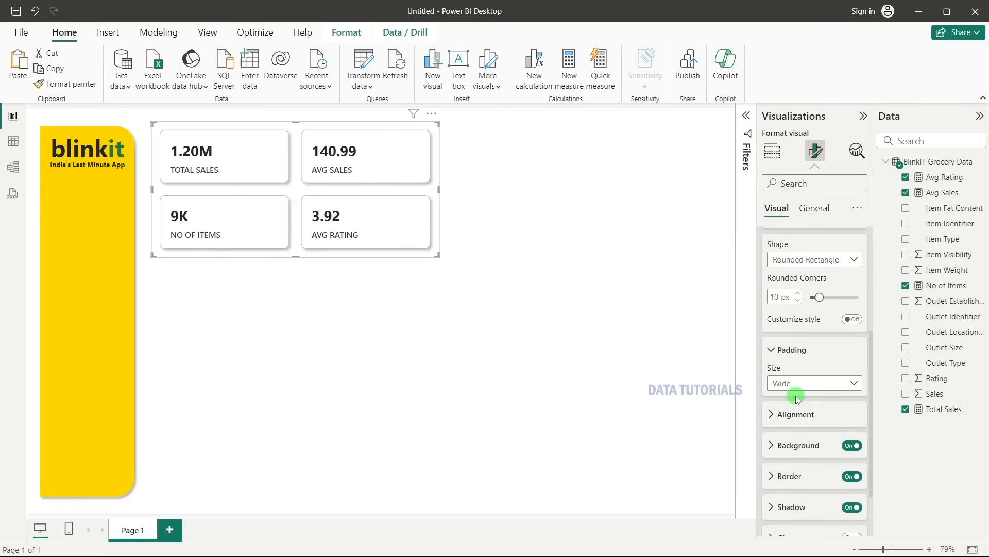
{"action": "left_click", "coordinate": [796, 414]}
{"action": "scroll", "coordinate": [794, 387], "scroll_direction": "down", "scroll_amount": 2}
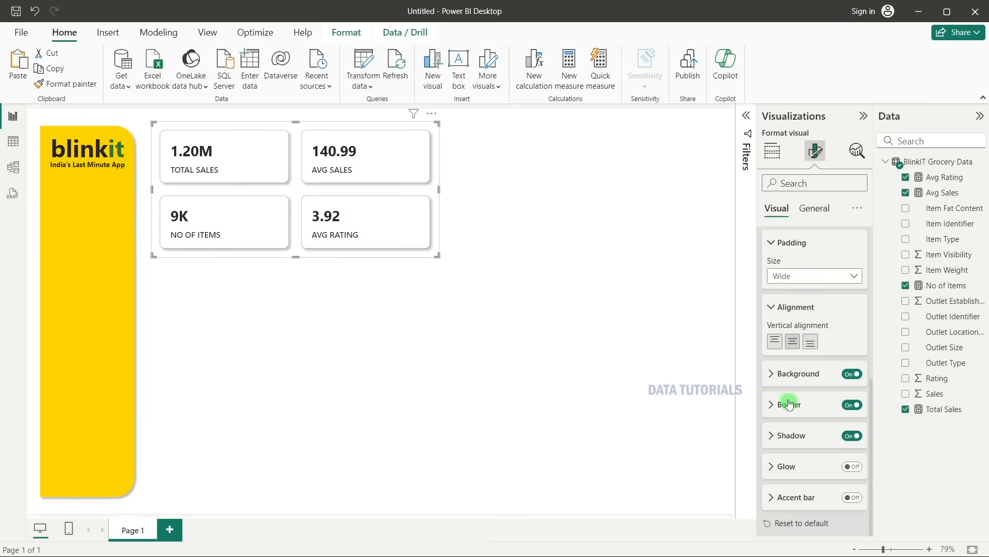
Set the KPI cards' background colour transparency to 40%.
{"action": "left_click", "coordinate": [796, 373]}
{"action": "scroll", "coordinate": [794, 372], "scroll_direction": "down", "scroll_amount": 2}
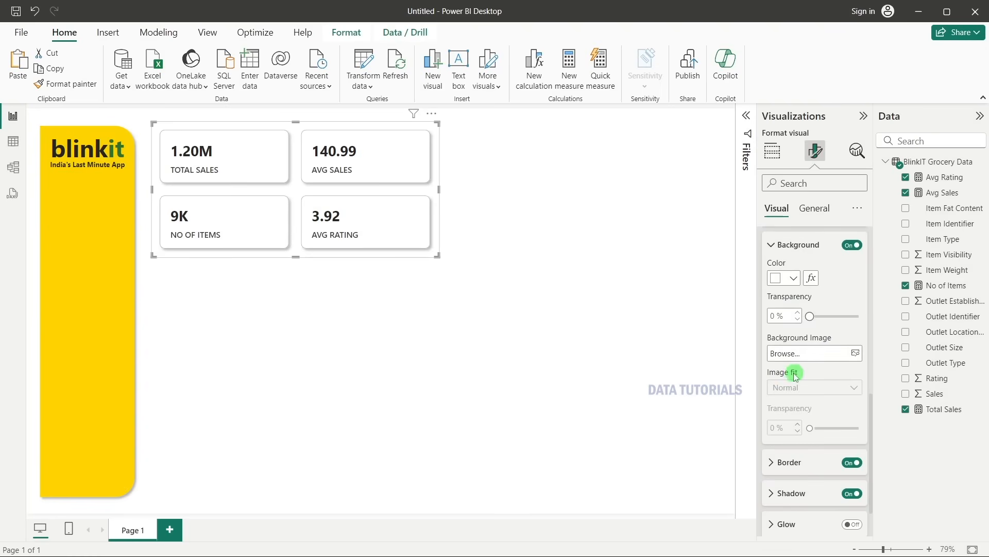
{"action": "double_click", "coordinate": [775, 317]}
{"action": "type", "text": "40"}
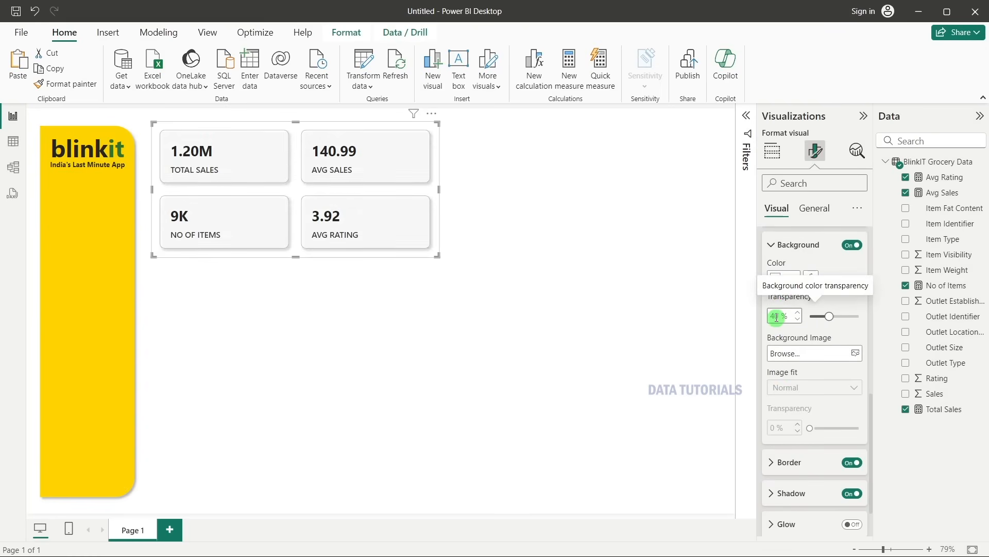
{"action": "left_click", "coordinate": [810, 337]}
Turn off the border around the KPI cards.
{"action": "scroll", "coordinate": [810, 338], "scroll_direction": "down", "scroll_amount": 2}
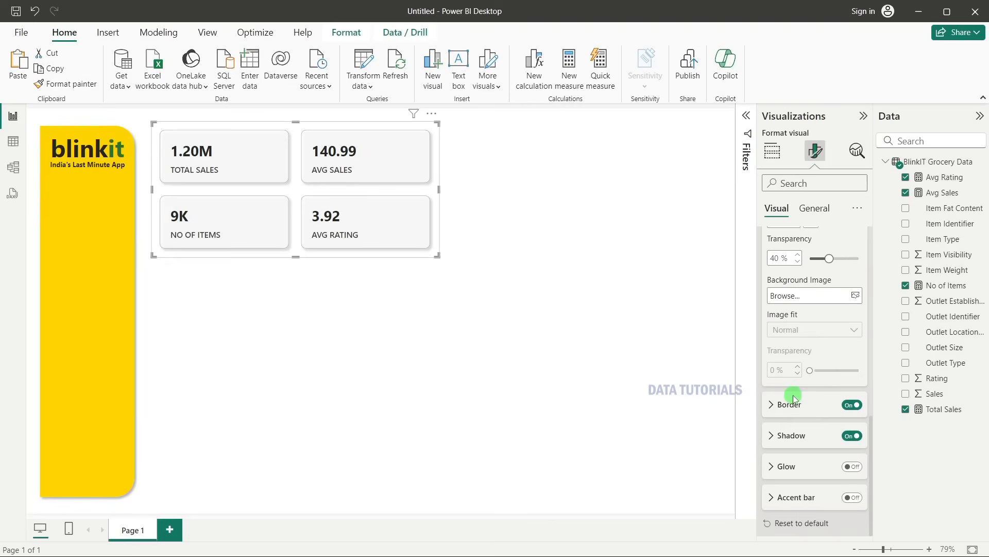
{"action": "left_click", "coordinate": [851, 406]}
{"action": "left_click", "coordinate": [852, 405]}
{"action": "left_click", "coordinate": [804, 402]}
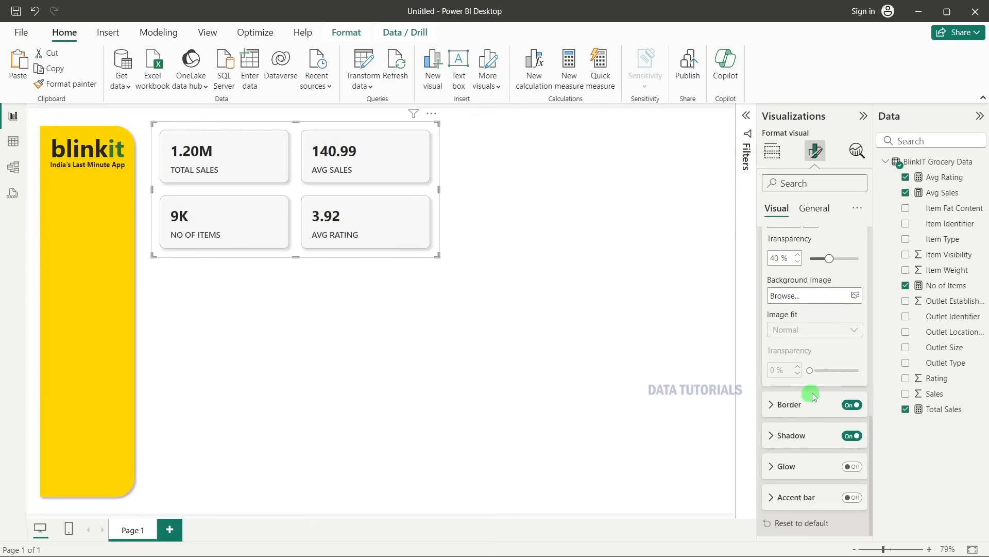
{"action": "left_click", "coordinate": [848, 405]}
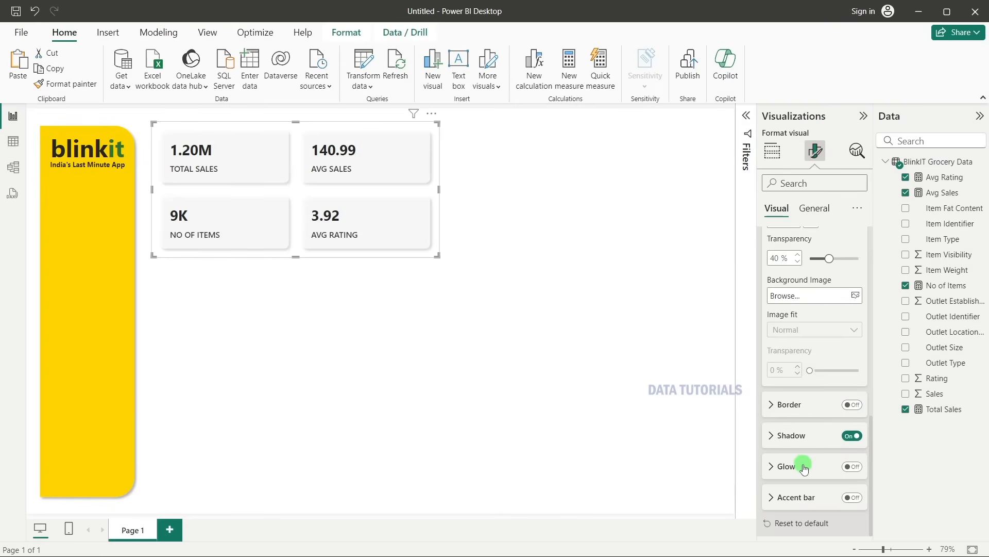
Turn on the KPI cards' accent bar and colour it green from the recent colours.
{"action": "left_click", "coordinate": [804, 496]}
{"action": "left_click", "coordinate": [854, 356]}
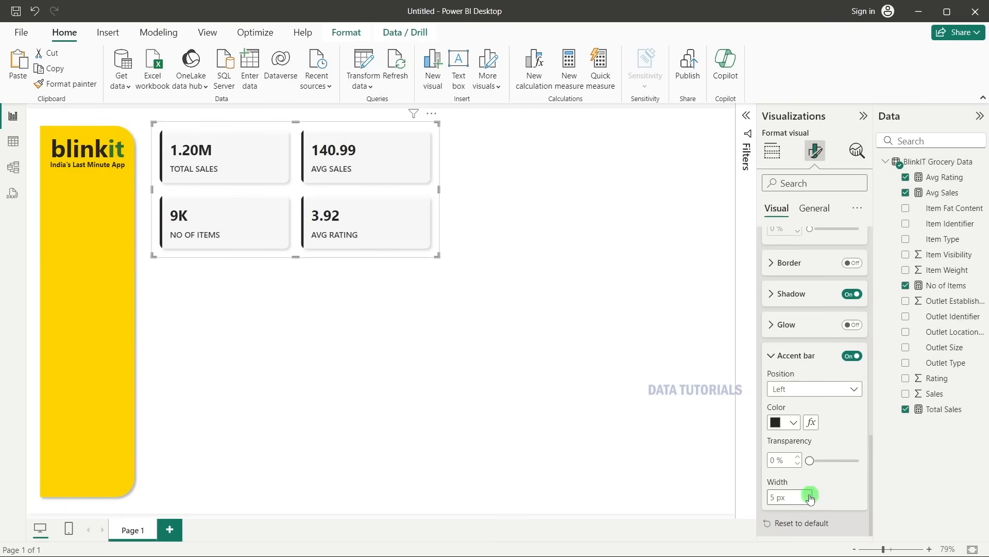
{"action": "left_click", "coordinate": [783, 423]}
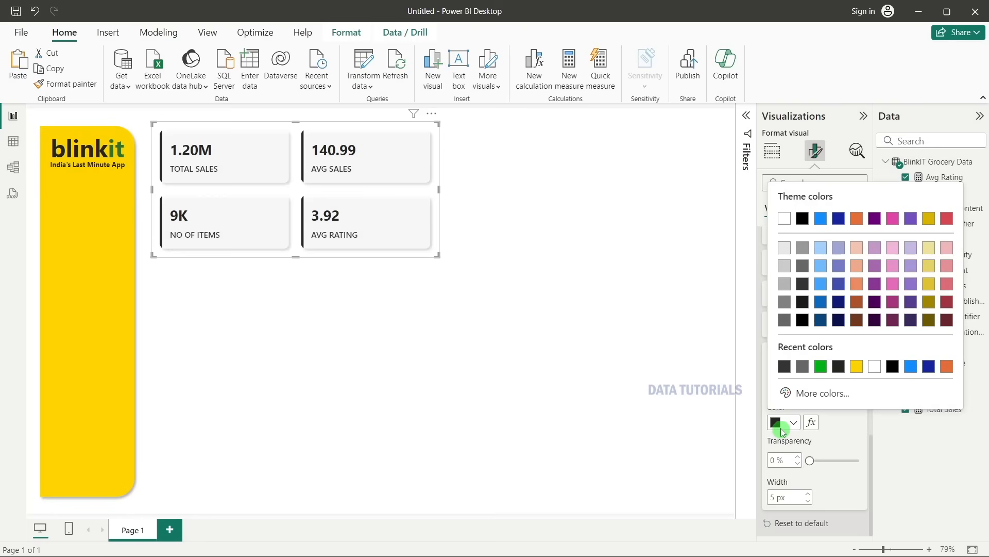
{"action": "left_click", "coordinate": [819, 366]}
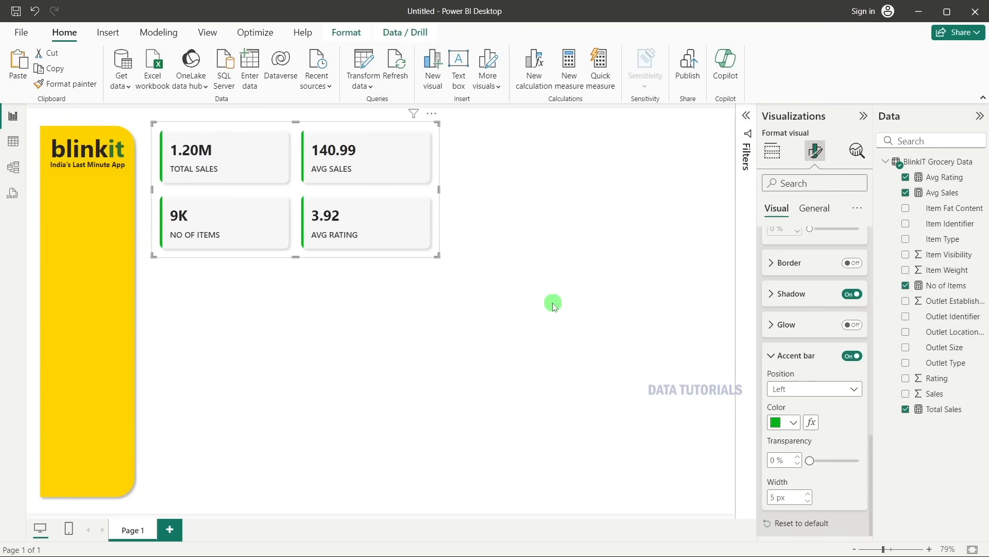
Darken the KPI cards' accent bar to the custom green #057913.
{"action": "left_click", "coordinate": [779, 422]}
{"action": "left_click", "coordinate": [820, 393]}
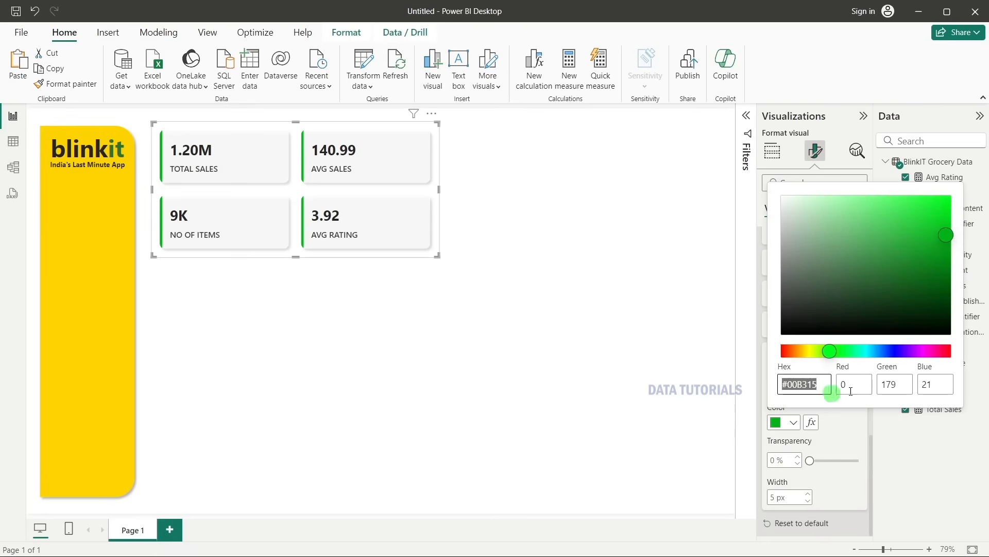
{"action": "left_click", "coordinate": [945, 268]}
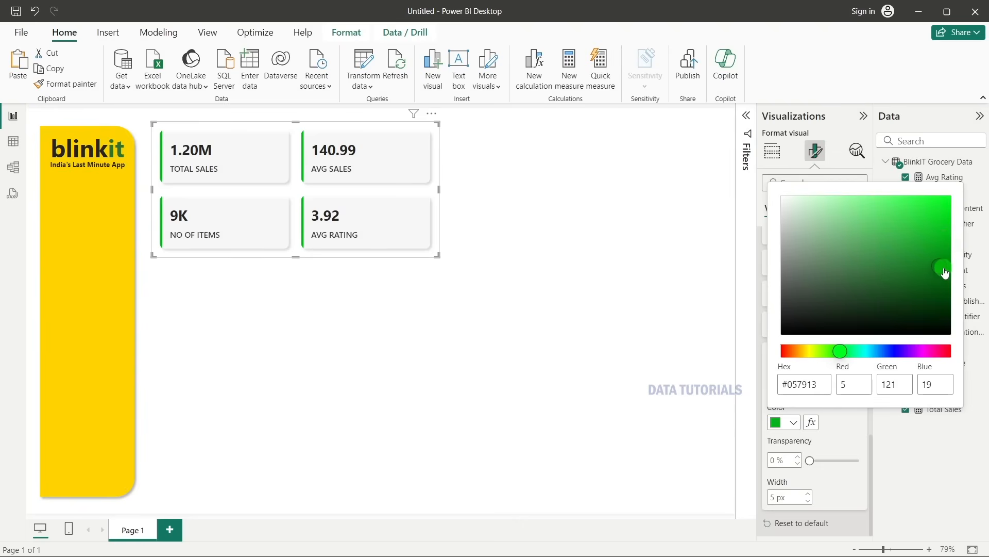
{"action": "left_click", "coordinate": [763, 373]}
{"action": "left_click", "coordinate": [810, 353]}
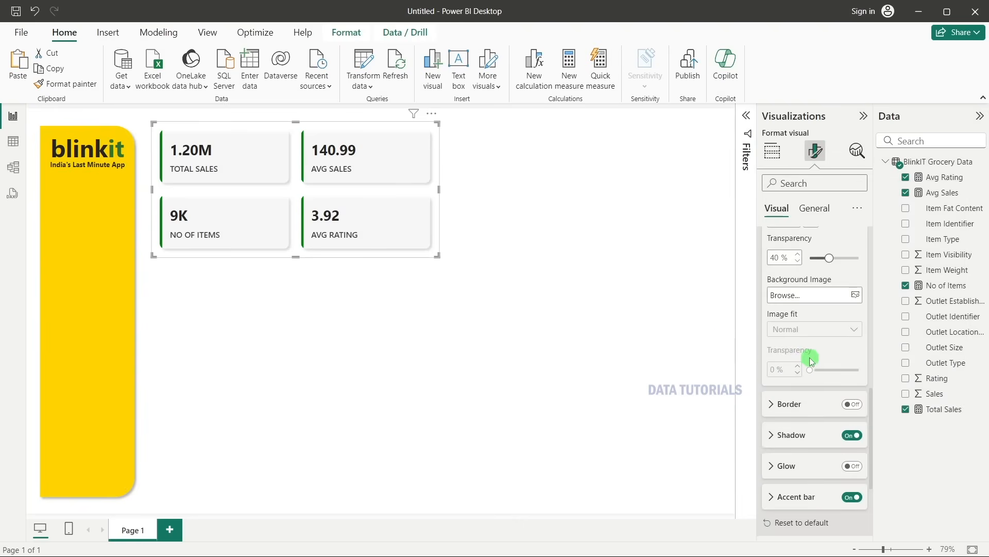
Preview background kpi.png from the Blinkit Project folder in File Explorer, close the preview and return to Power BI.
{"action": "scroll", "coordinate": [810, 359], "scroll_direction": "up", "scroll_amount": 5}
{"action": "scroll", "coordinate": [812, 361], "scroll_direction": "up", "scroll_amount": 2}
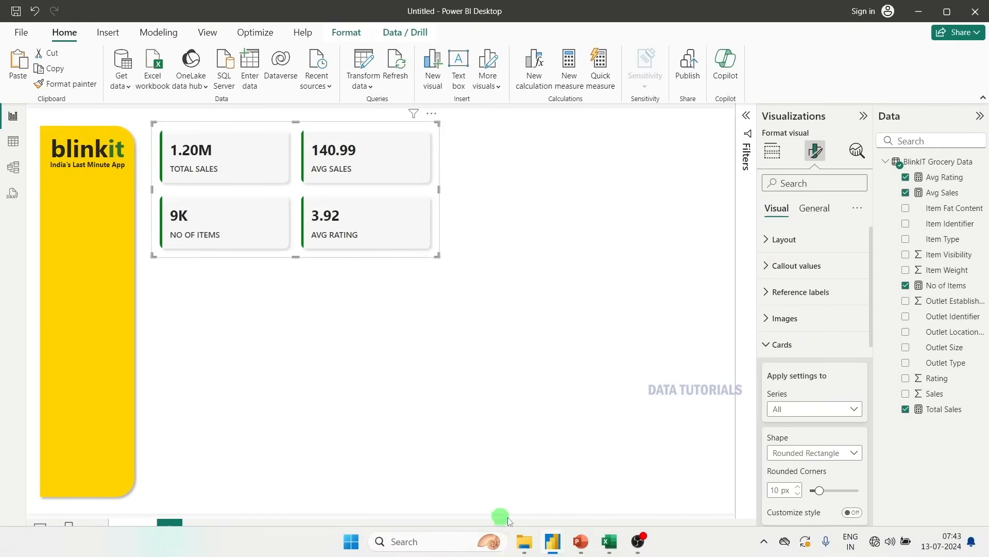
{"action": "left_click", "coordinate": [538, 541]}
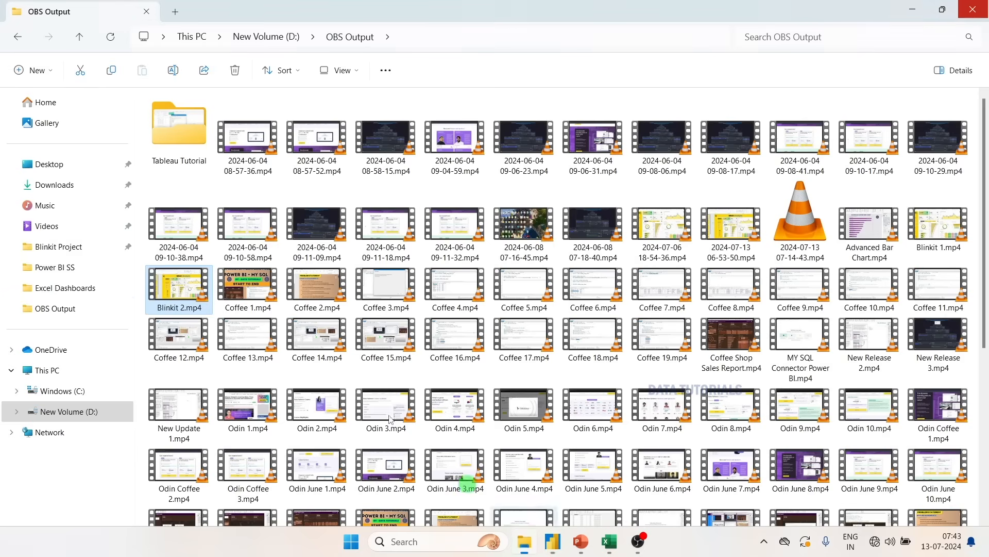
{"action": "left_click", "coordinate": [92, 253]}
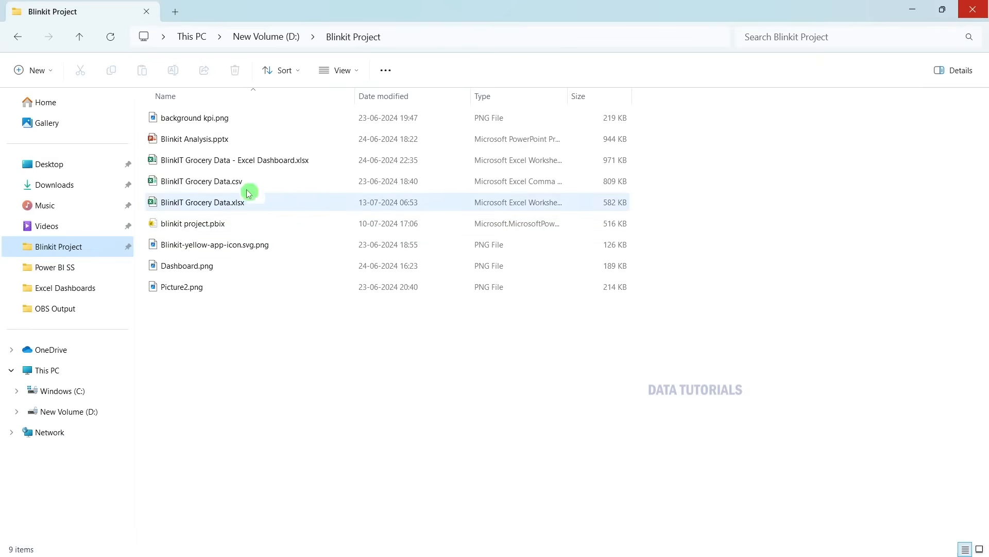
{"action": "double_click", "coordinate": [220, 118]}
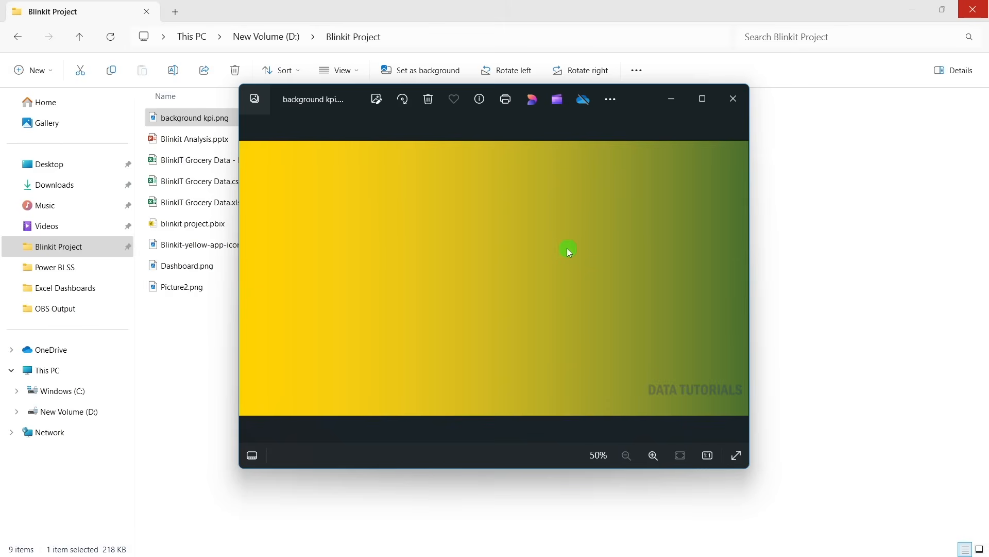
{"action": "left_click", "coordinate": [740, 108]}
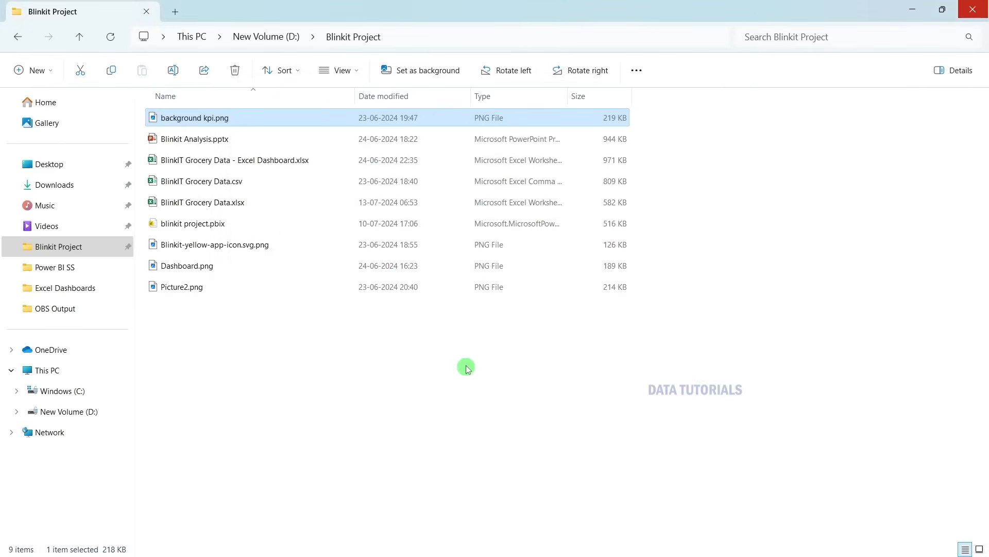
{"action": "key", "text": "alt+Tab"}
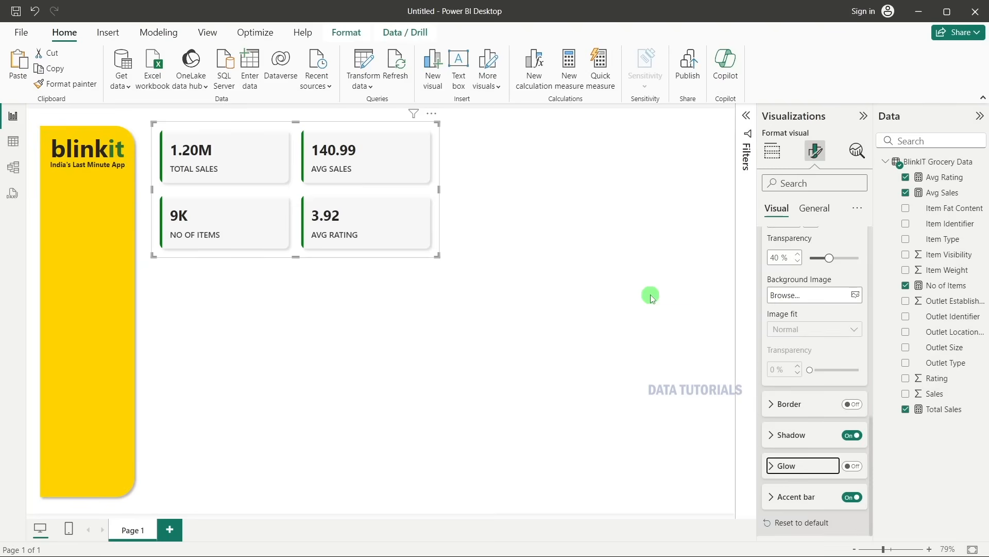
Move the KPI card grid slightly up and closer to the yellow side panel.
{"action": "left_click_drag", "start_coordinate": [296, 205], "coordinate": [283, 190]}
{"action": "left_click", "coordinate": [307, 338]}
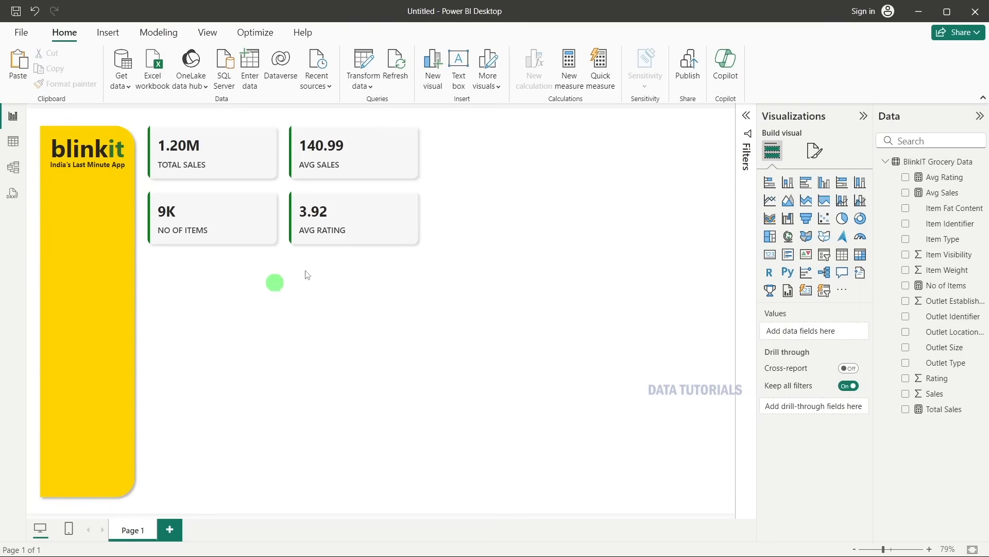
Turn on the image option for only the TOTAL SALES series of the KPI card visual.
{"action": "left_click", "coordinate": [286, 208]}
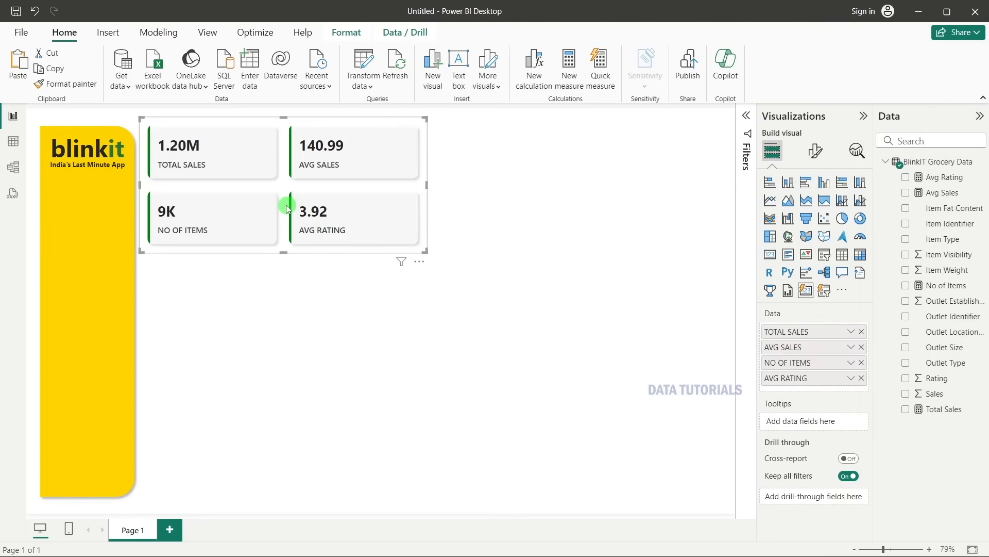
{"action": "left_click", "coordinate": [815, 151]}
{"action": "left_click", "coordinate": [791, 327]}
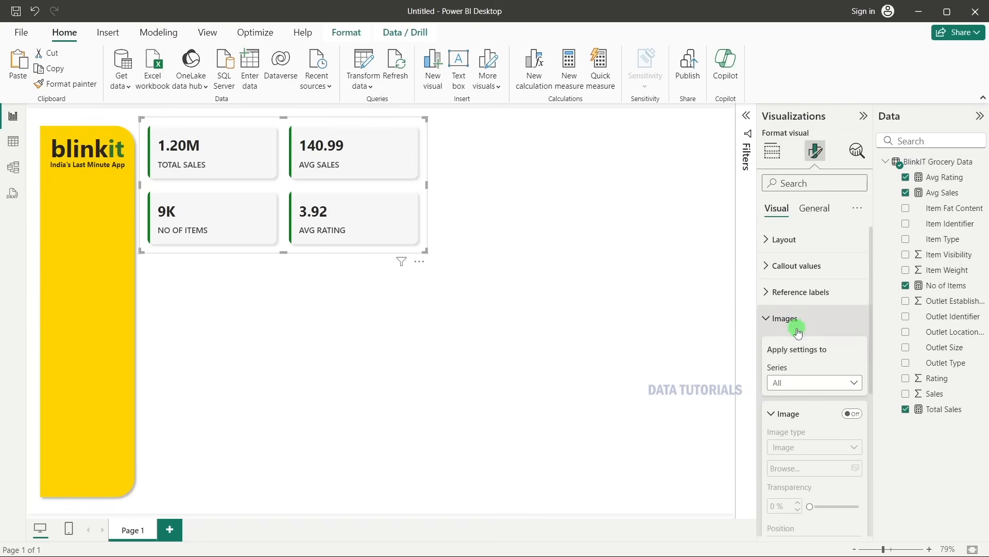
{"action": "scroll", "coordinate": [795, 325], "scroll_direction": "down", "scroll_amount": 3}
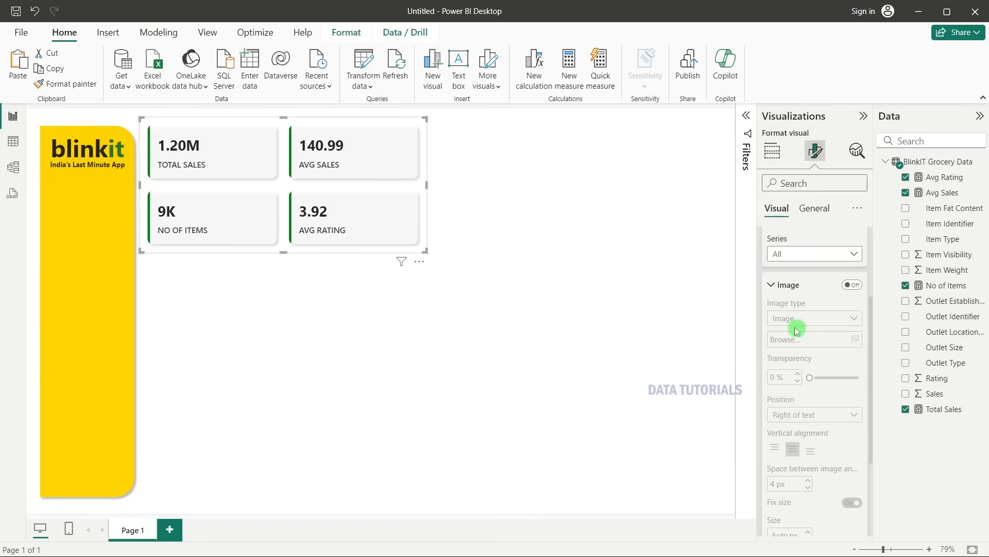
{"action": "left_click", "coordinate": [775, 262]}
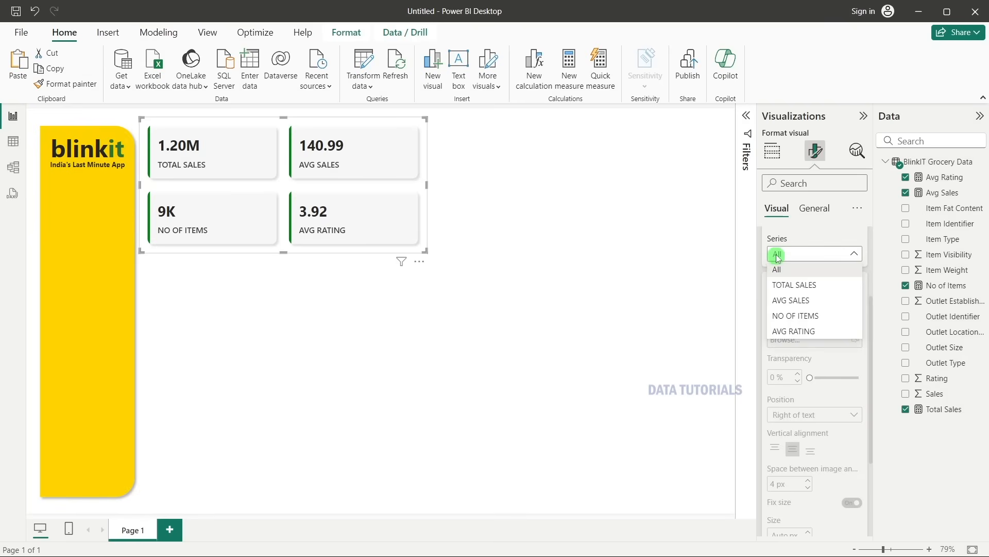
{"action": "left_click", "coordinate": [790, 290]}
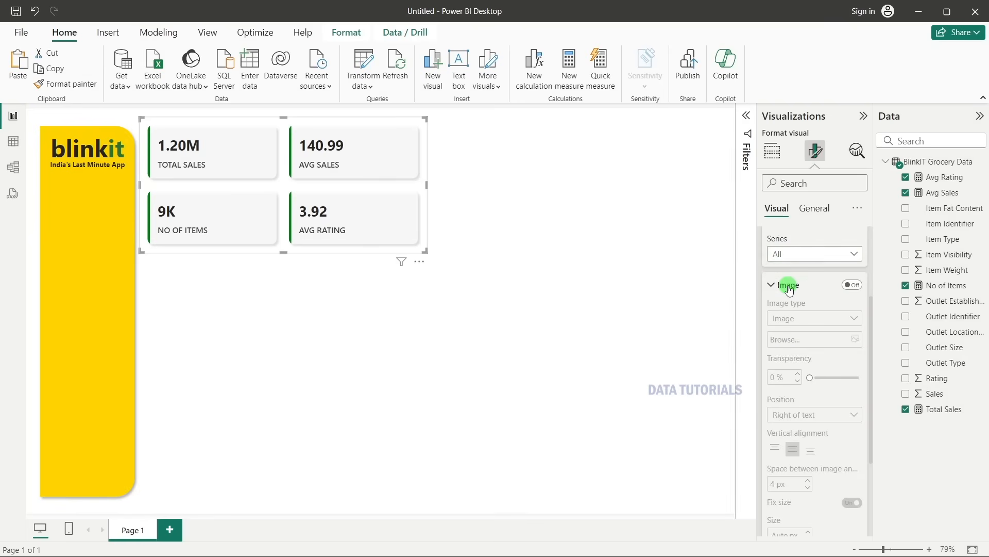
{"action": "left_click", "coordinate": [844, 291]}
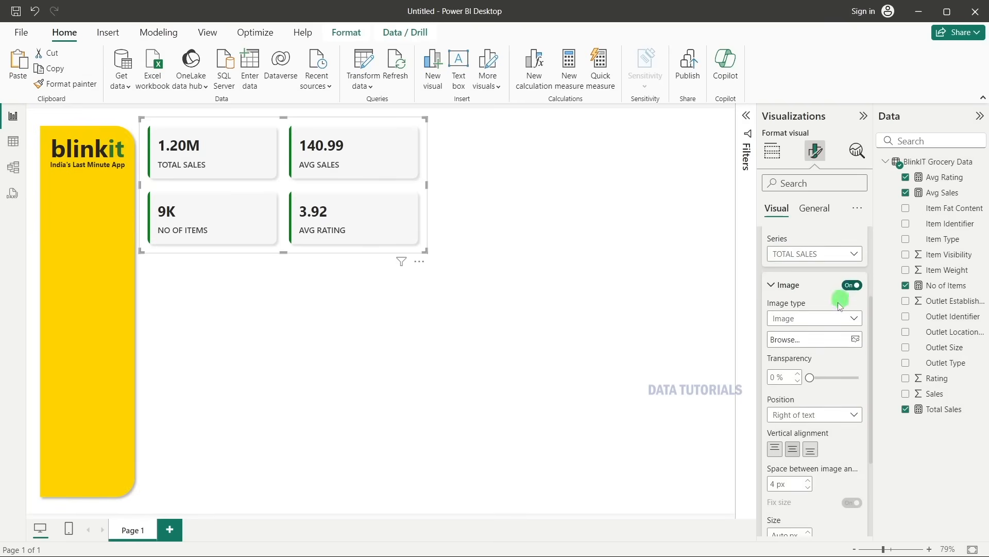
Load background kpi.png as the TOTAL SALES card's image and look through its position and size settings.
{"action": "left_click", "coordinate": [806, 339]}
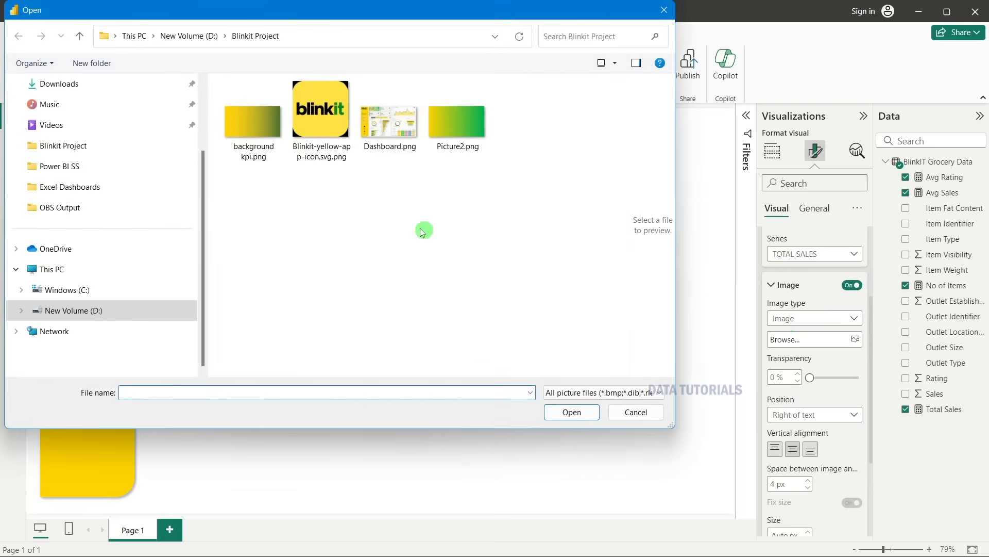
{"action": "double_click", "coordinate": [252, 150]}
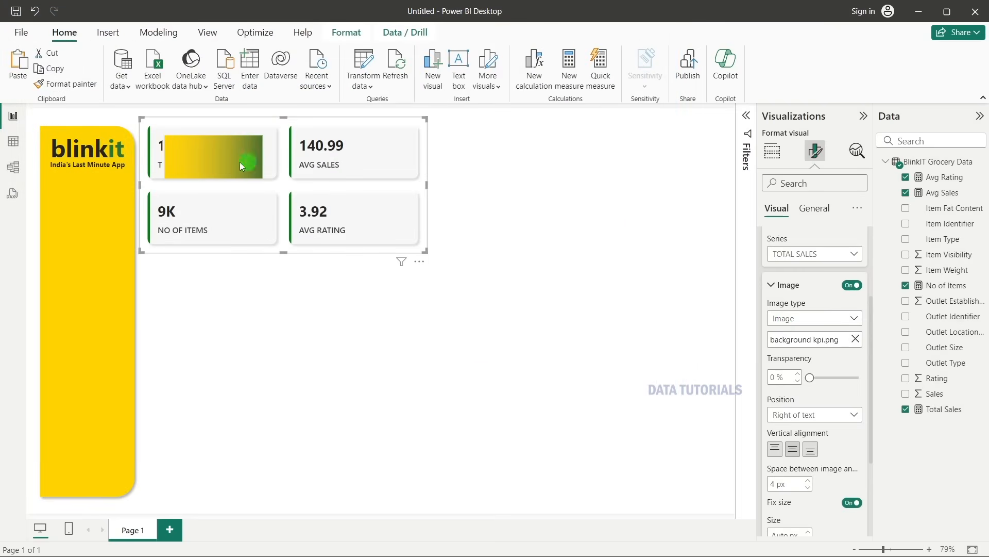
{"action": "scroll", "coordinate": [793, 371], "scroll_direction": "down", "scroll_amount": 5}
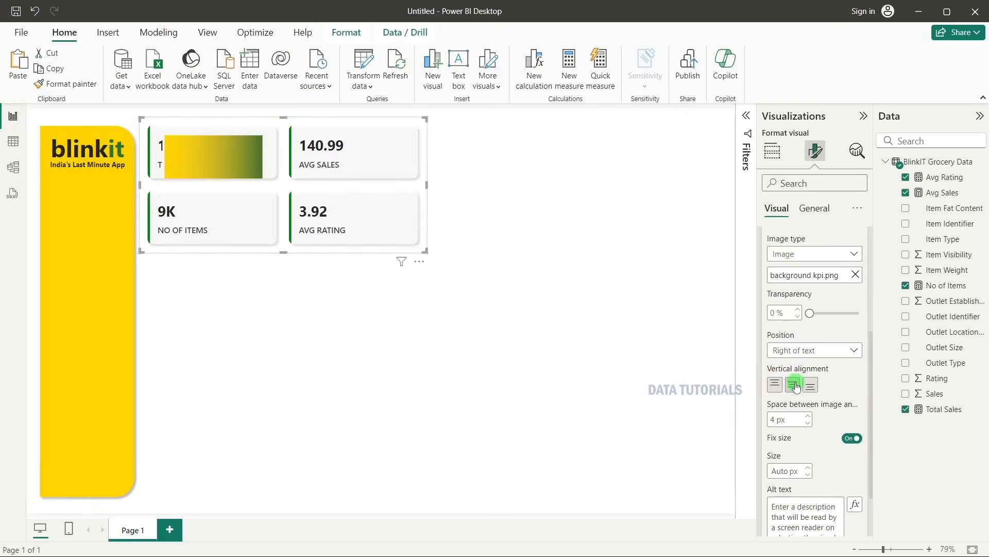
{"action": "left_click", "coordinate": [792, 401]}
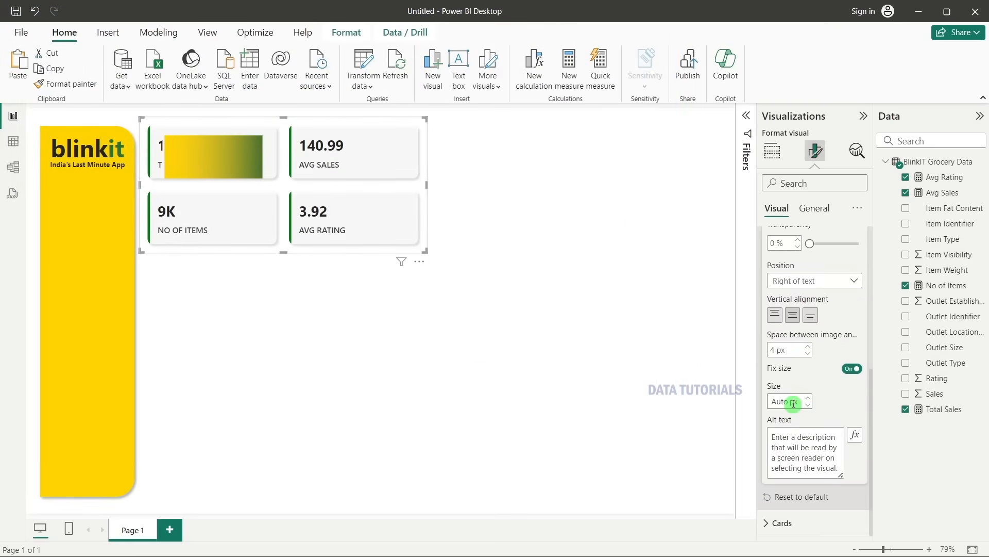
{"action": "scroll", "coordinate": [805, 374], "scroll_direction": "up", "scroll_amount": 5}
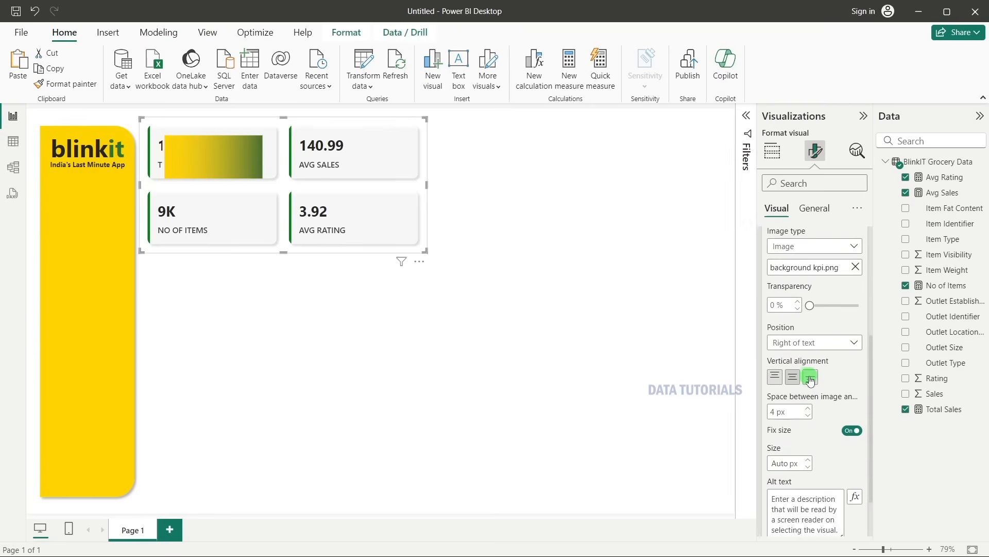
{"action": "scroll", "coordinate": [812, 383], "scroll_direction": "down", "scroll_amount": 5}
{"action": "scroll", "coordinate": [812, 383], "scroll_direction": "up", "scroll_amount": 3}
{"action": "left_click", "coordinate": [790, 351]}
{"action": "left_click", "coordinate": [791, 350]}
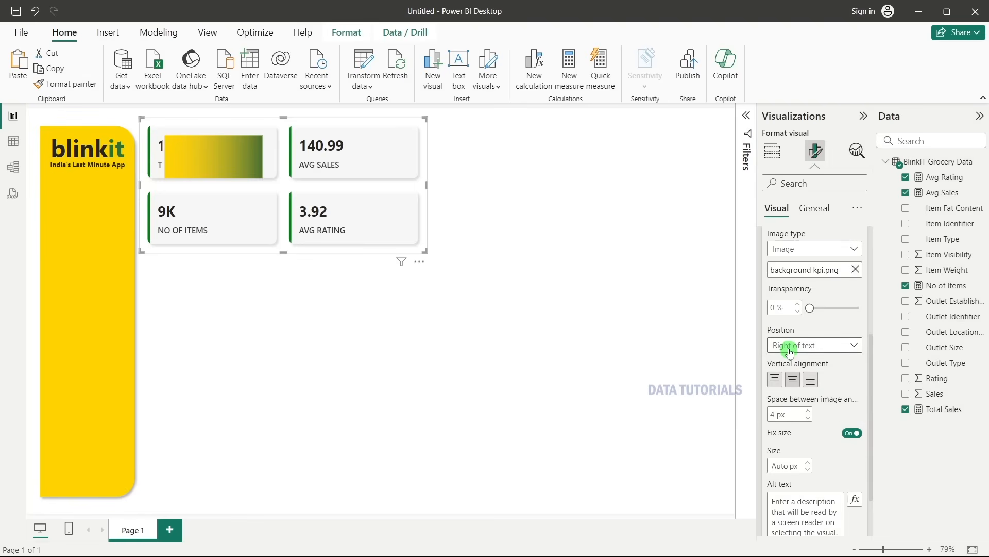
{"action": "scroll", "coordinate": [791, 351], "scroll_direction": "up", "scroll_amount": 5}
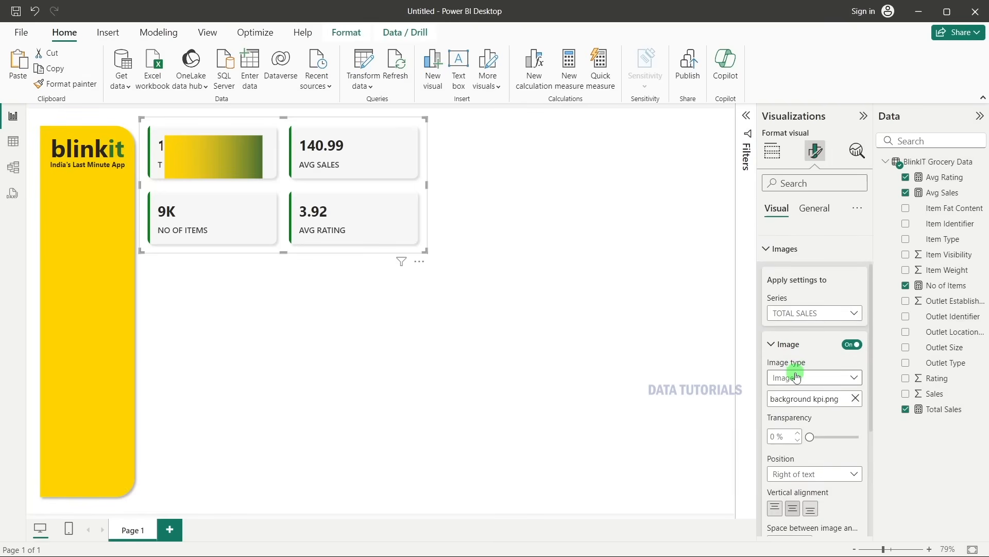
{"action": "left_click", "coordinate": [796, 377]}
{"action": "left_click", "coordinate": [796, 377]}
Set the space between image and text to 5 px for the TOTAL SALES card image.
{"action": "scroll", "coordinate": [799, 381], "scroll_direction": "down", "scroll_amount": 5}
{"action": "scroll", "coordinate": [806, 397], "scroll_direction": "down", "scroll_amount": 3}
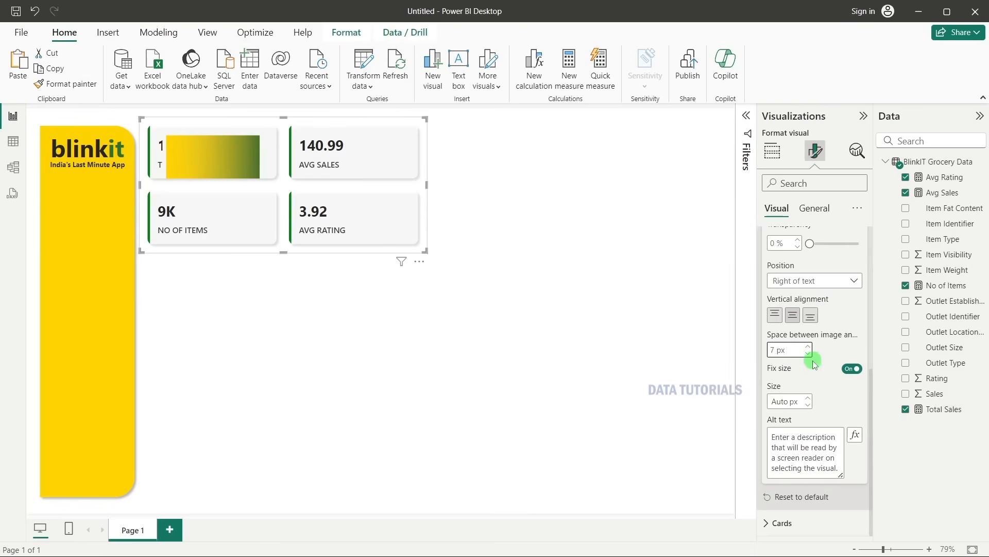
{"action": "left_click", "coordinate": [806, 355]}
Remove background kpi.png from the TOTAL SALES card's image settings and switch the series selection back to All.
{"action": "scroll", "coordinate": [810, 366], "scroll_direction": "up", "scroll_amount": 10}
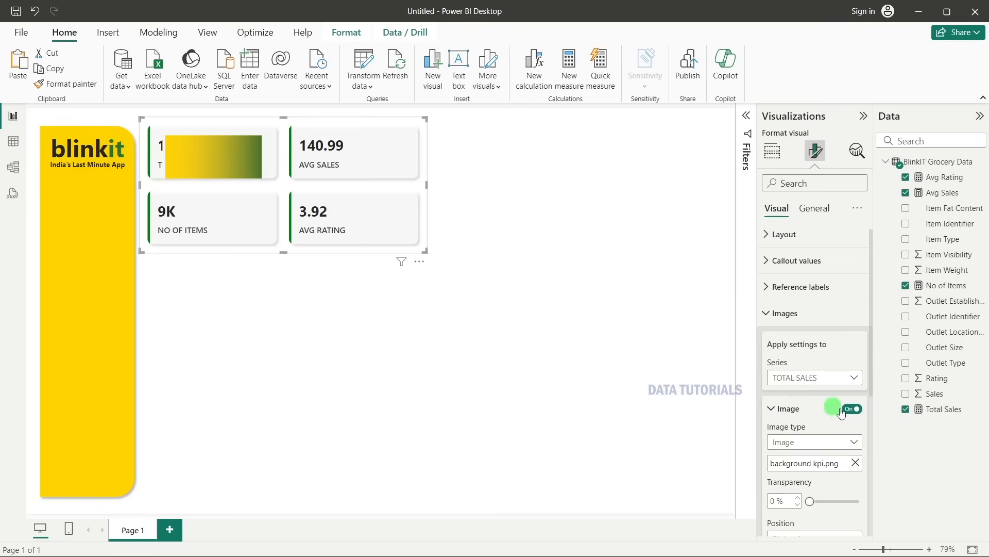
{"action": "left_click", "coordinate": [855, 463]}
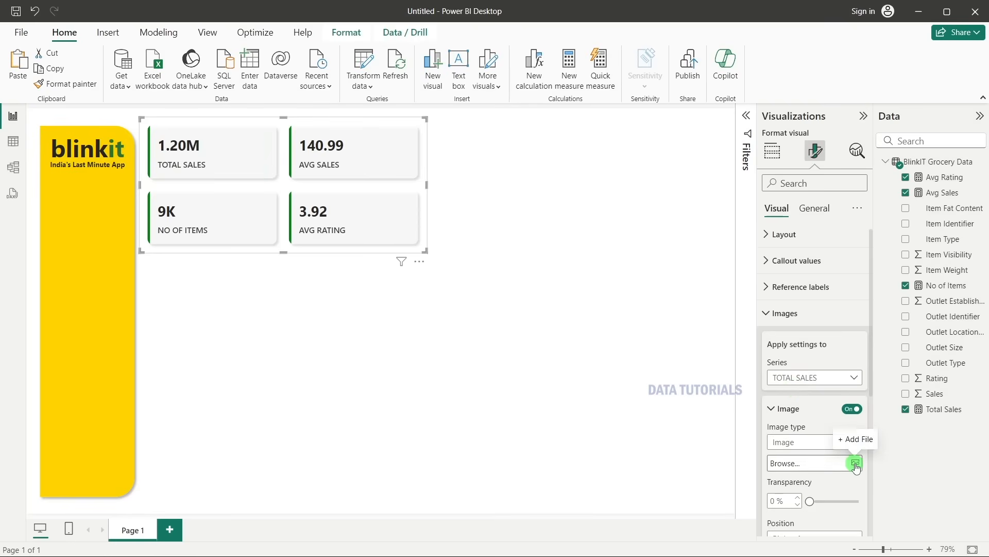
{"action": "left_click", "coordinate": [794, 377]}
{"action": "left_click", "coordinate": [792, 396]}
{"action": "left_click", "coordinate": [812, 378]}
{"action": "scroll", "coordinate": [786, 313], "scroll_direction": "down", "scroll_amount": 2}
{"action": "left_click", "coordinate": [791, 319]}
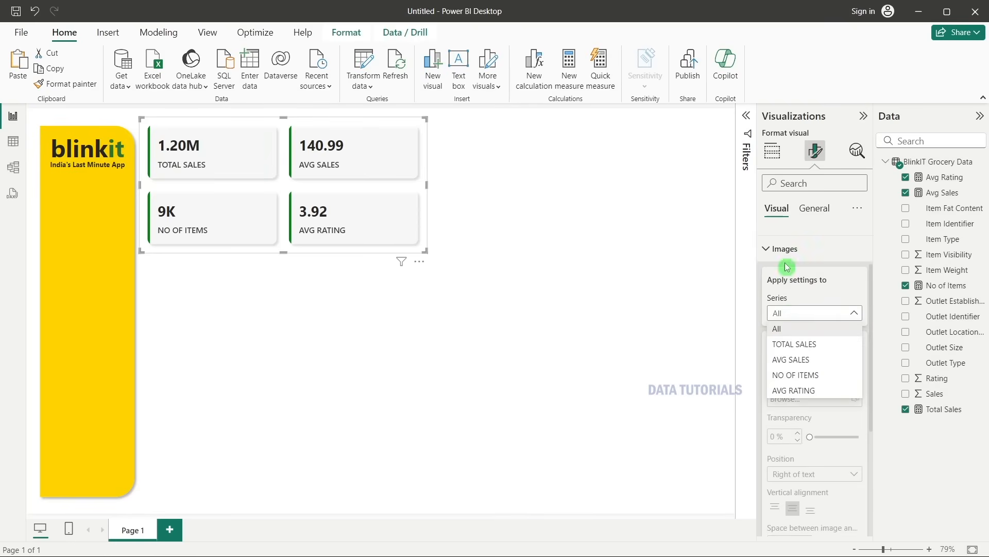
{"action": "left_click", "coordinate": [784, 259]}
{"action": "left_click", "coordinate": [784, 259]}
Apply background kpi.png from the Blinkit Project folder as the background image of the TOTAL SALES card only.
{"action": "left_click", "coordinate": [785, 344]}
{"action": "scroll", "coordinate": [787, 342], "scroll_direction": "down", "scroll_amount": 5}
{"action": "left_click", "coordinate": [797, 372]}
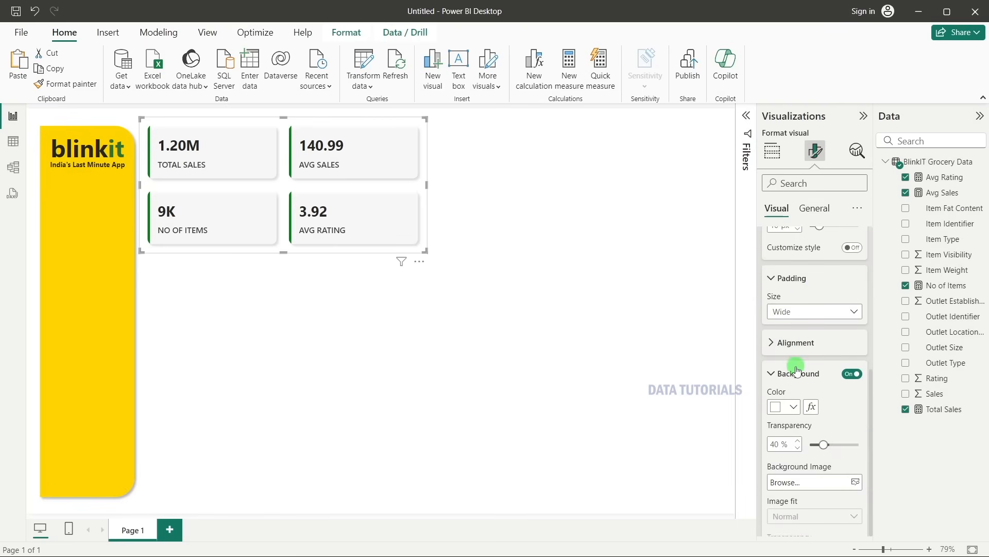
{"action": "scroll", "coordinate": [796, 370], "scroll_direction": "up", "scroll_amount": 4}
{"action": "scroll", "coordinate": [797, 370], "scroll_direction": "up", "scroll_amount": 4}
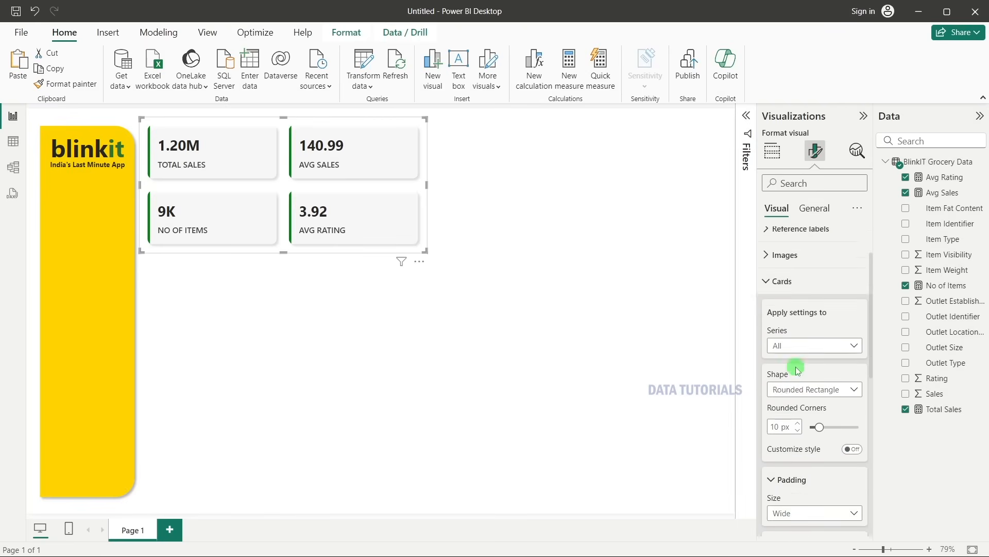
{"action": "scroll", "coordinate": [770, 278], "scroll_direction": "down", "scroll_amount": 3}
{"action": "left_click", "coordinate": [770, 274]}
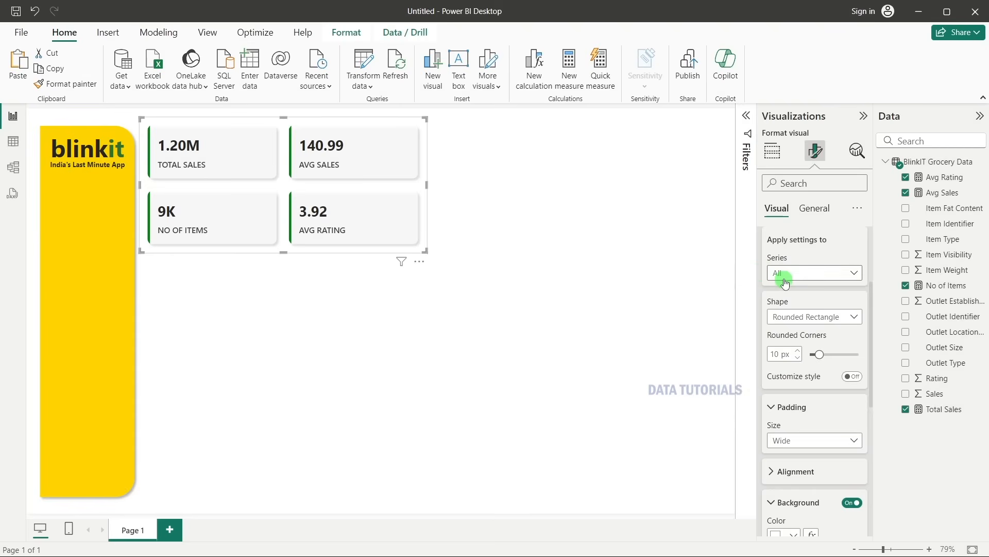
{"action": "left_click", "coordinate": [787, 304]}
{"action": "scroll", "coordinate": [803, 384], "scroll_direction": "down", "scroll_amount": 1}
{"action": "scroll", "coordinate": [804, 384], "scroll_direction": "down", "scroll_amount": 5}
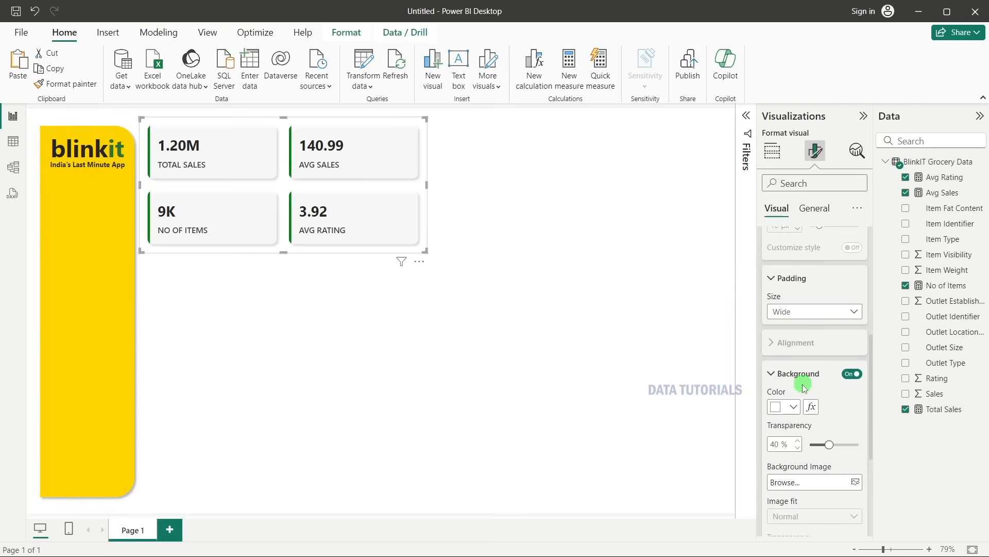
{"action": "left_click", "coordinate": [827, 354]}
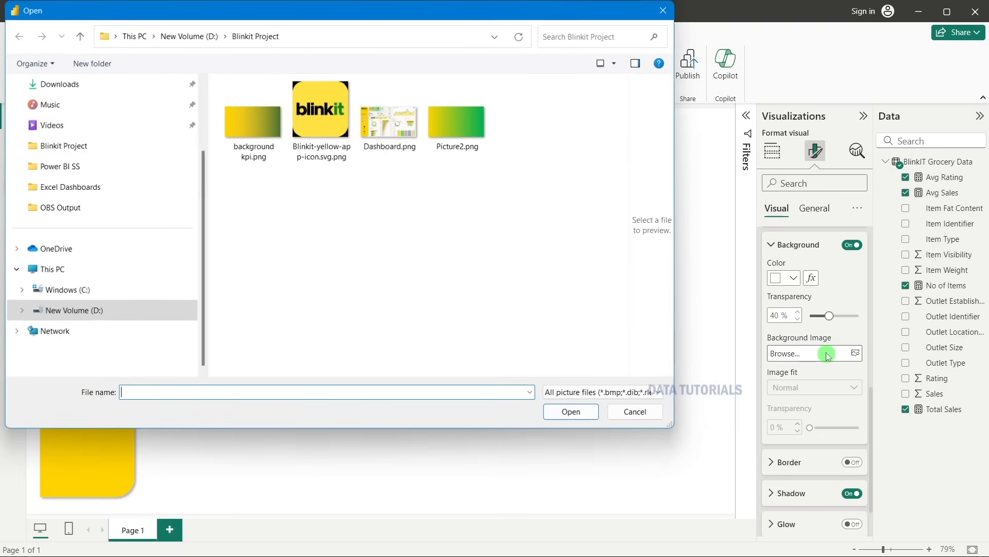
{"action": "double_click", "coordinate": [246, 138]}
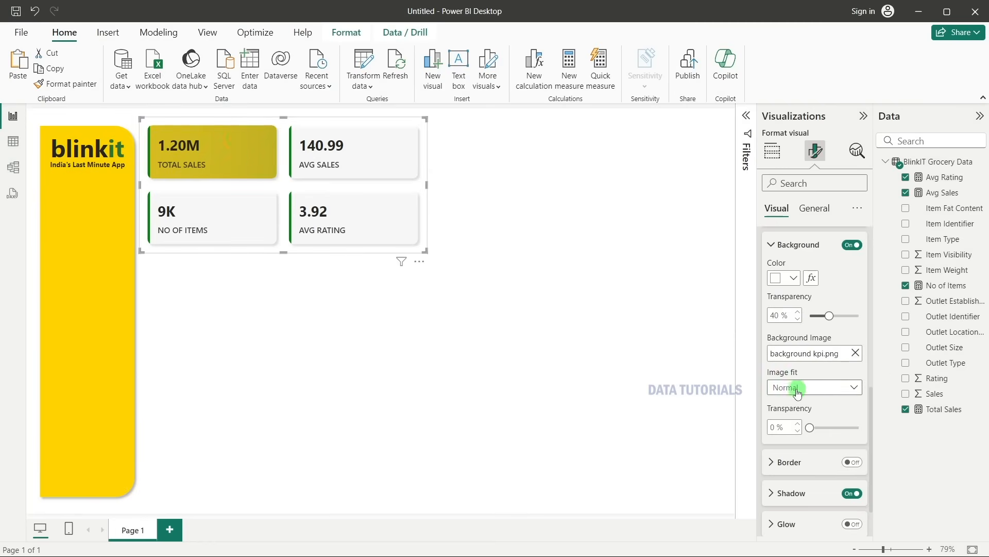
Set the TOTAL SALES card's background image fit to Fit and its transparency to 40%, and deselect the visual.
{"action": "left_click", "coordinate": [795, 388]}
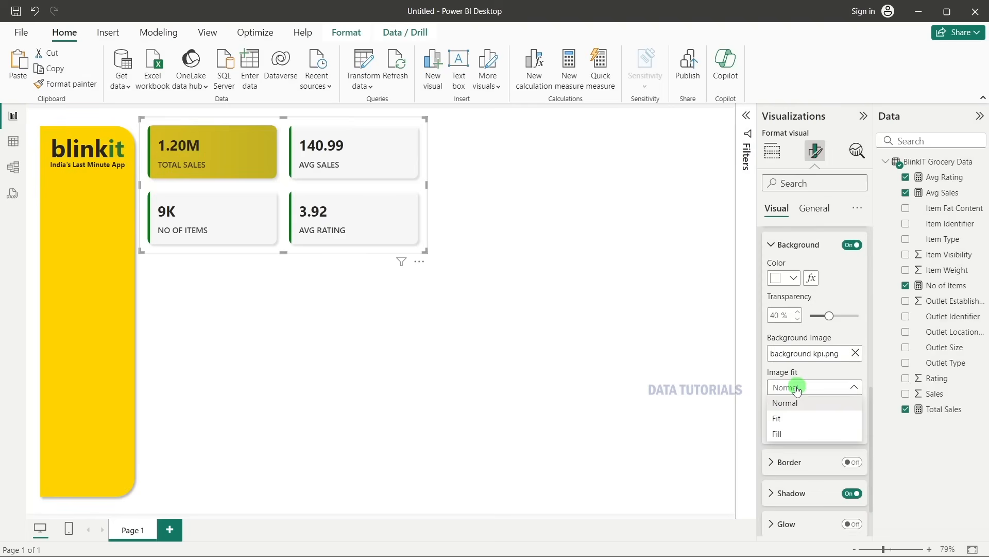
{"action": "left_click", "coordinate": [788, 418]}
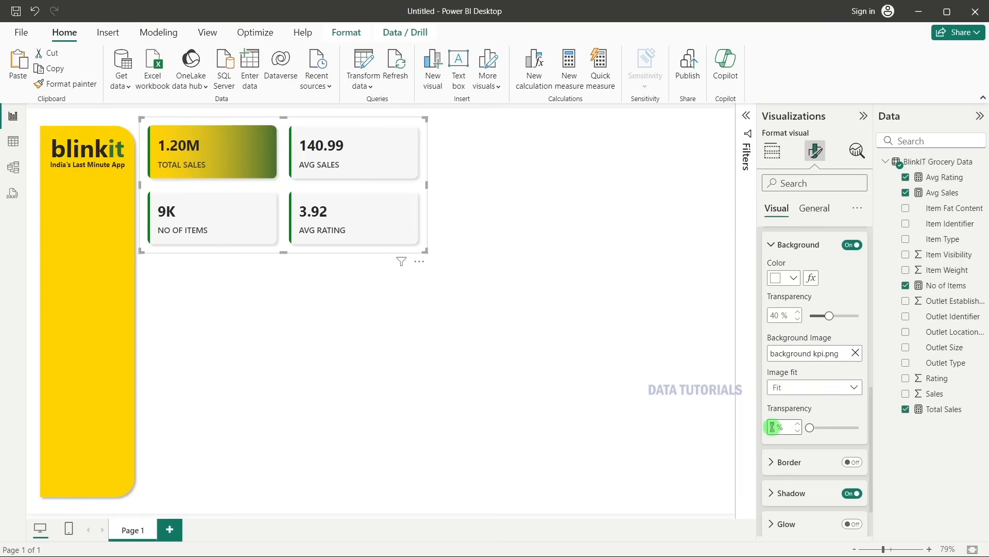
{"action": "type", "text": "40"}
{"action": "key", "text": "Return"}
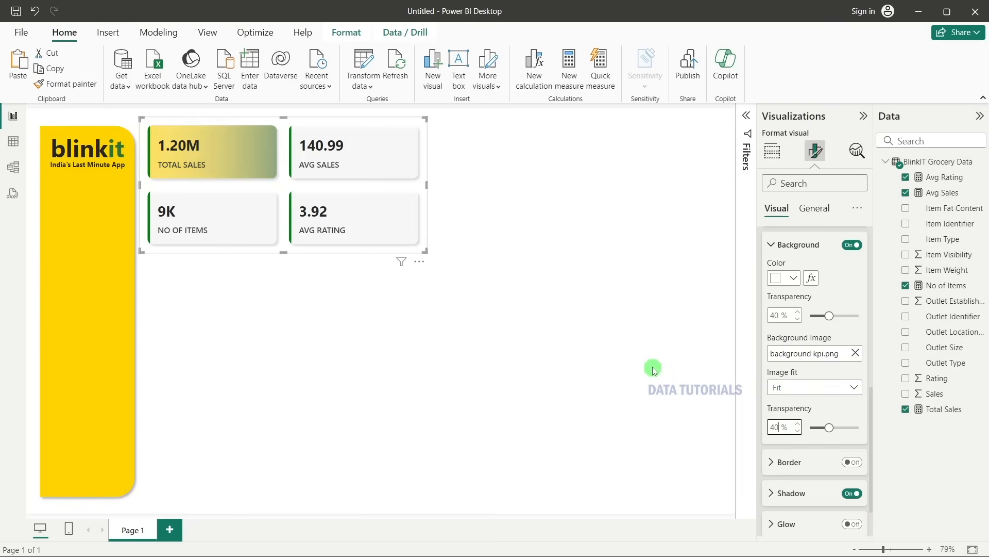
{"action": "left_click", "coordinate": [631, 352]}
Switch to File Explorer to check the files in the Blinkit Project folder, and return to the untitled Power BI report.
{"action": "key", "text": "alt+Tab"}
{"action": "key", "text": "alt+Tab"}
{"action": "key", "text": "alt+Tab"}
{"action": "key", "text": "alt+Tab"}
{"action": "key", "text": "alt+Tab"}
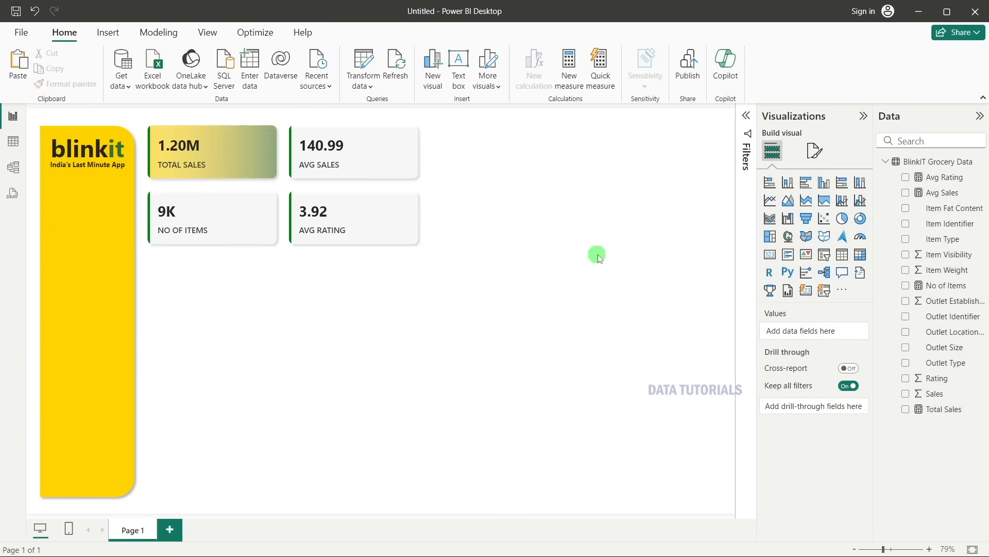
{"action": "key", "text": "alt+Tab"}
{"action": "key", "text": "alt+Tab"}
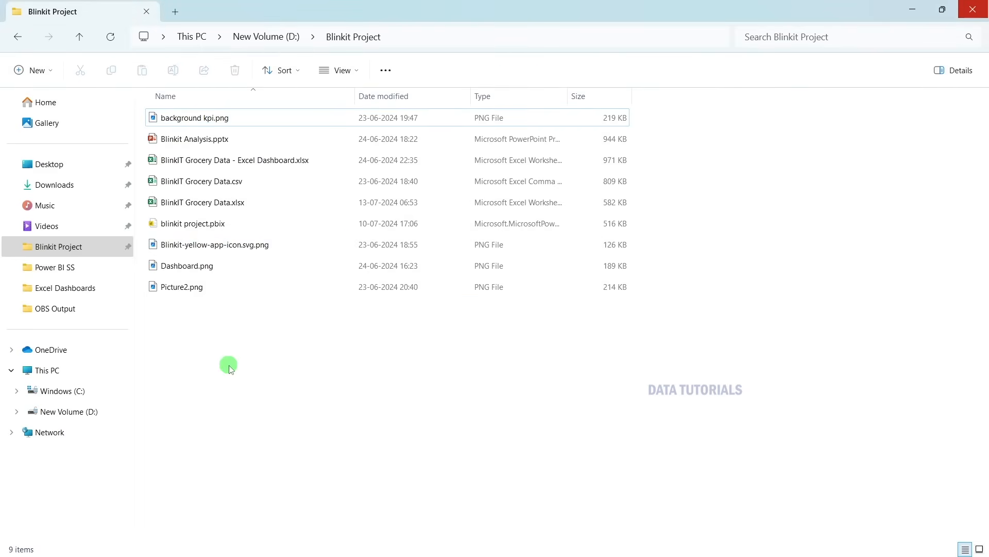
{"action": "key", "text": "alt+Tab"}
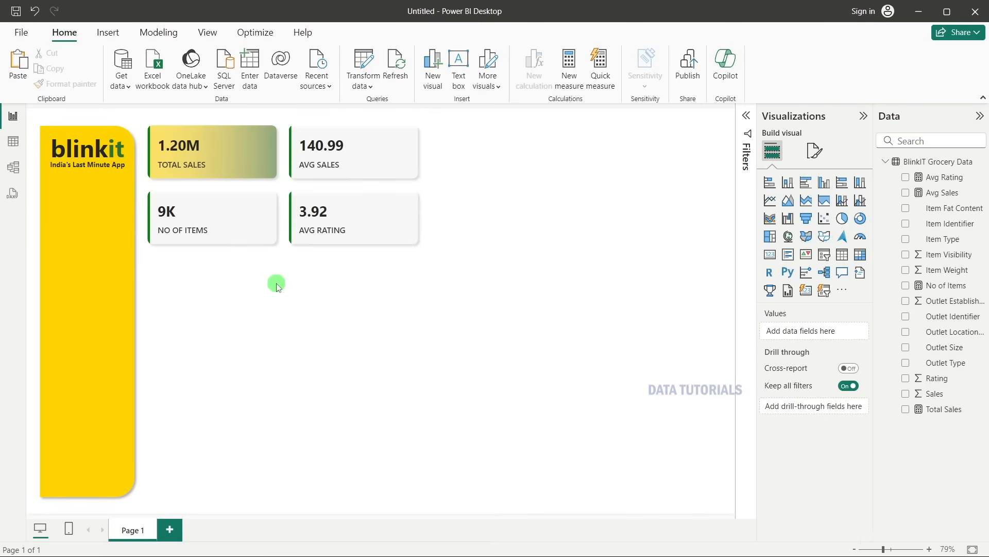
Switch to the blinkit project report and examine the icons on its KPI cards as a reference.
{"action": "key", "text": "alt+Tab"}
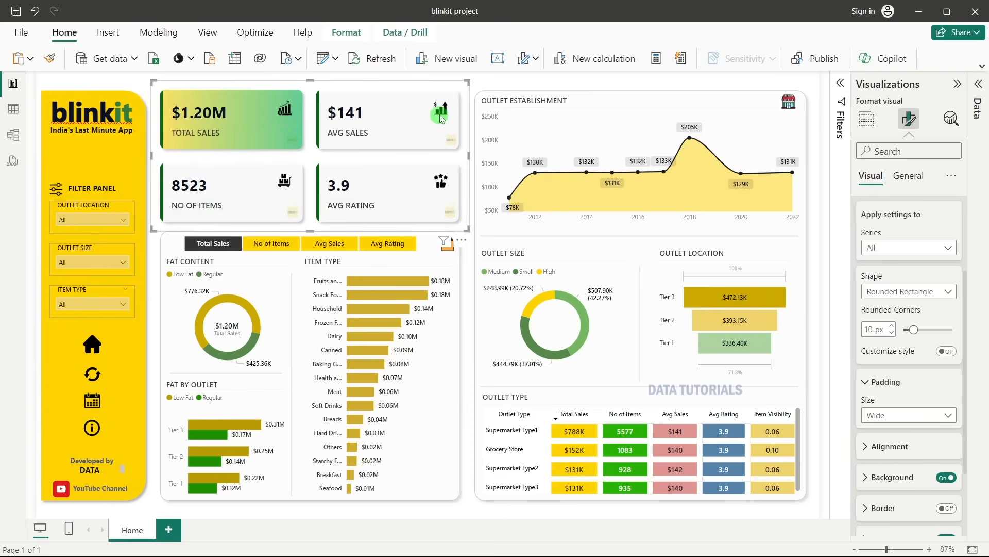
{"action": "left_click", "coordinate": [469, 135]}
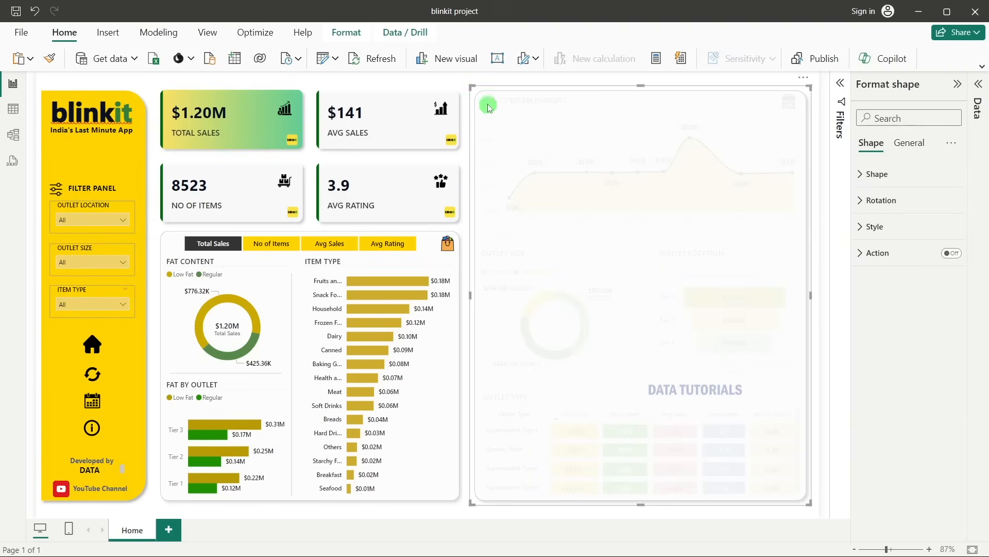
{"action": "left_click", "coordinate": [466, 83]}
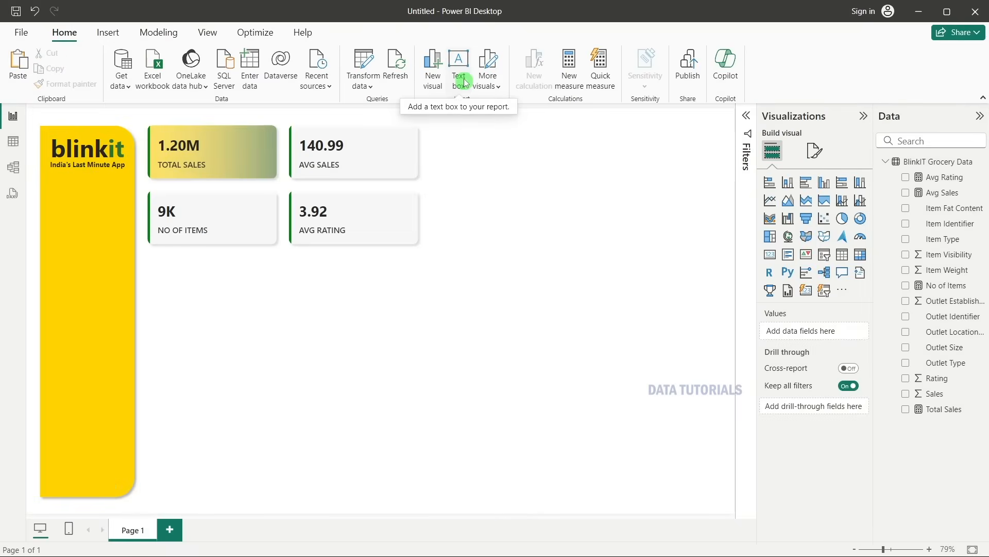
Add Sales.png from New folder inside Blinkit Project as the image of the TOTAL SALES card in the untitled report.
{"action": "left_click", "coordinate": [389, 161]}
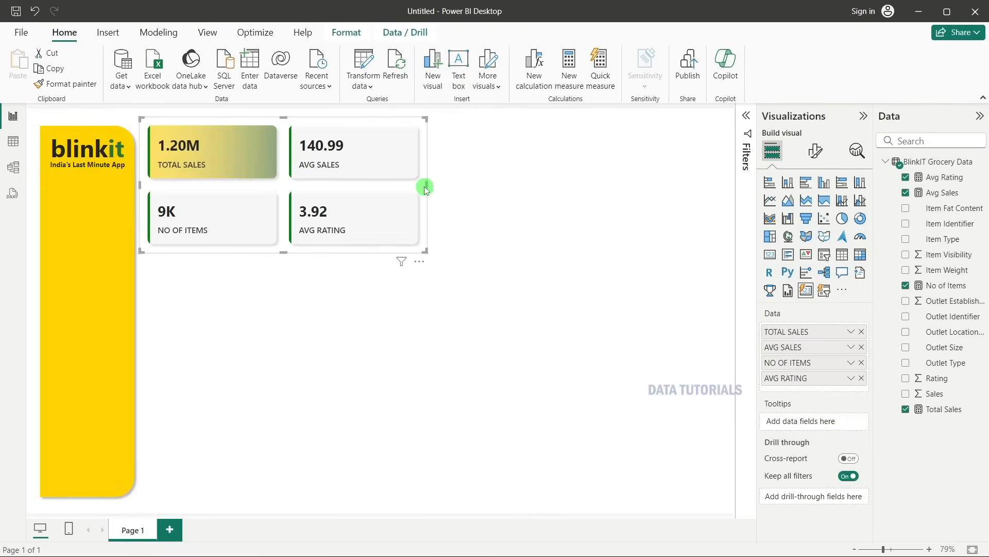
{"action": "left_click", "coordinate": [816, 151]}
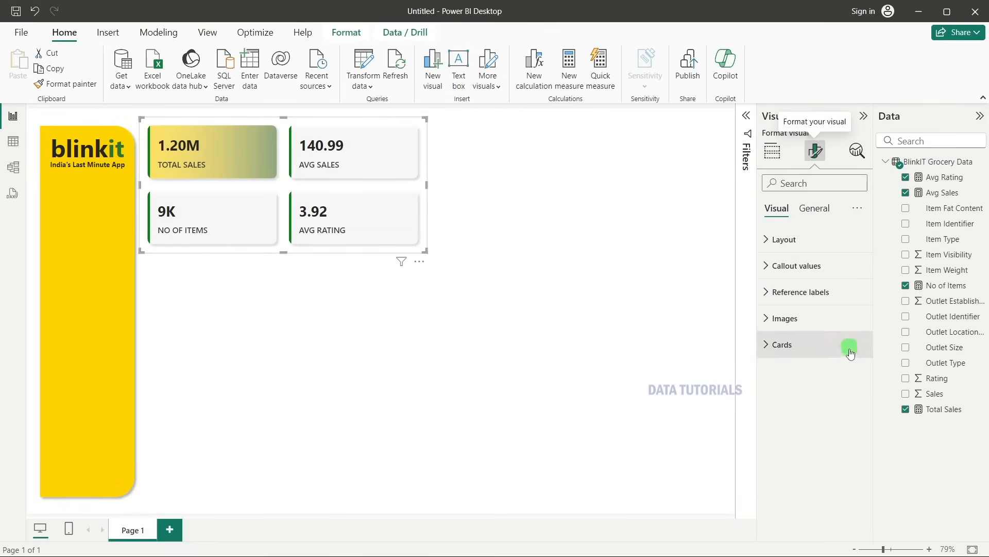
{"action": "left_click", "coordinate": [787, 319]}
{"action": "scroll", "coordinate": [790, 288], "scroll_direction": "down", "scroll_amount": 1}
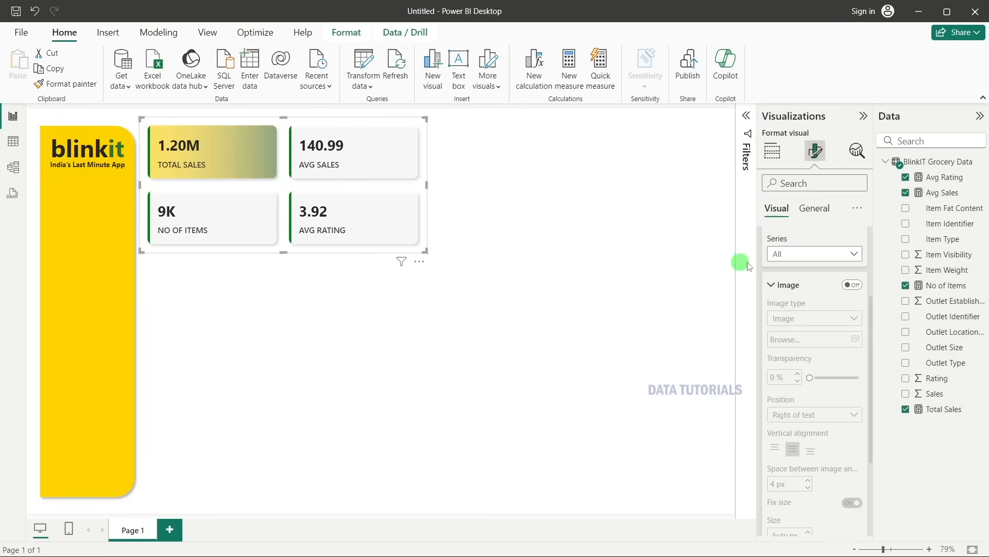
{"action": "left_click", "coordinate": [792, 262]}
{"action": "left_click", "coordinate": [783, 285]}
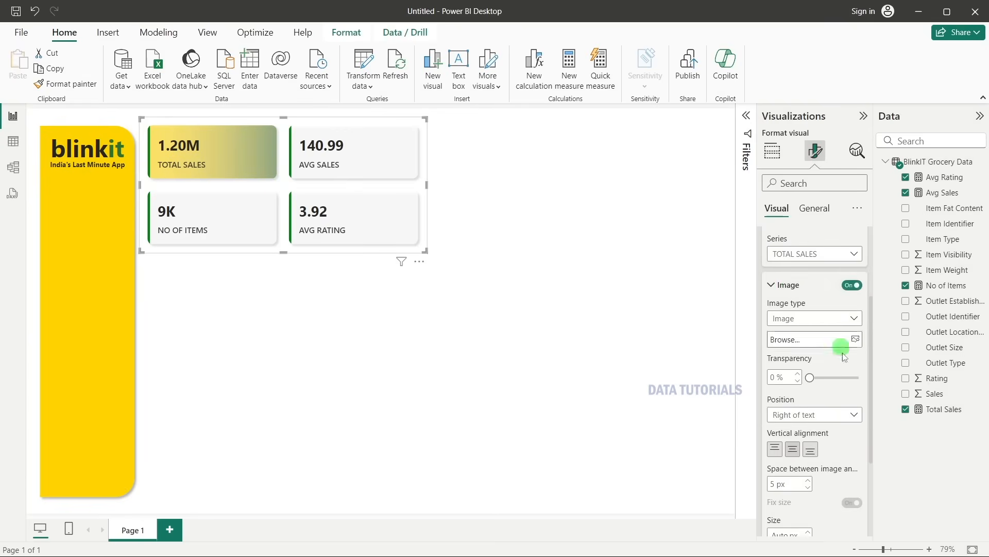
{"action": "scroll", "coordinate": [845, 377], "scroll_direction": "down", "scroll_amount": 1}
{"action": "scroll", "coordinate": [845, 376], "scroll_direction": "down", "scroll_amount": 3}
{"action": "scroll", "coordinate": [845, 376], "scroll_direction": "up", "scroll_amount": 4}
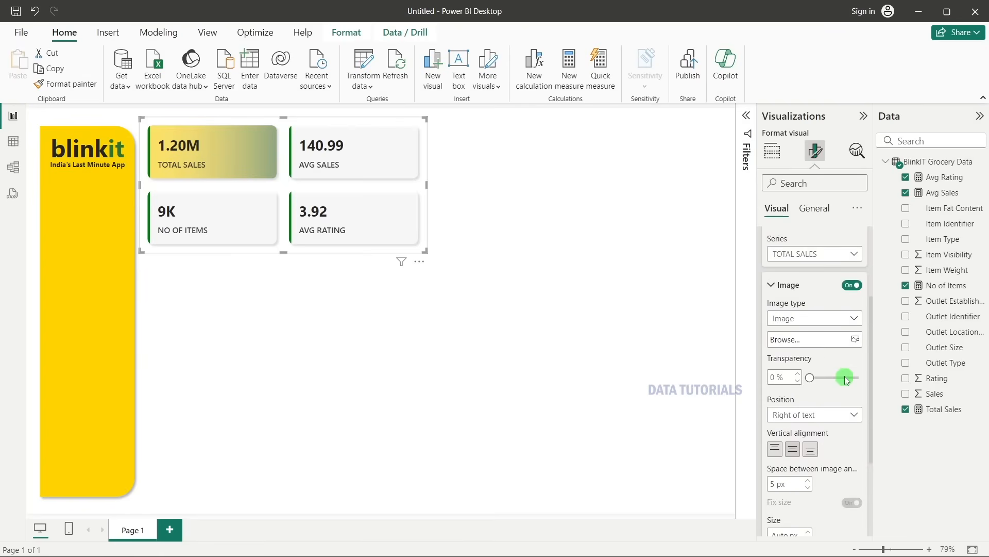
{"action": "left_click", "coordinate": [790, 340]}
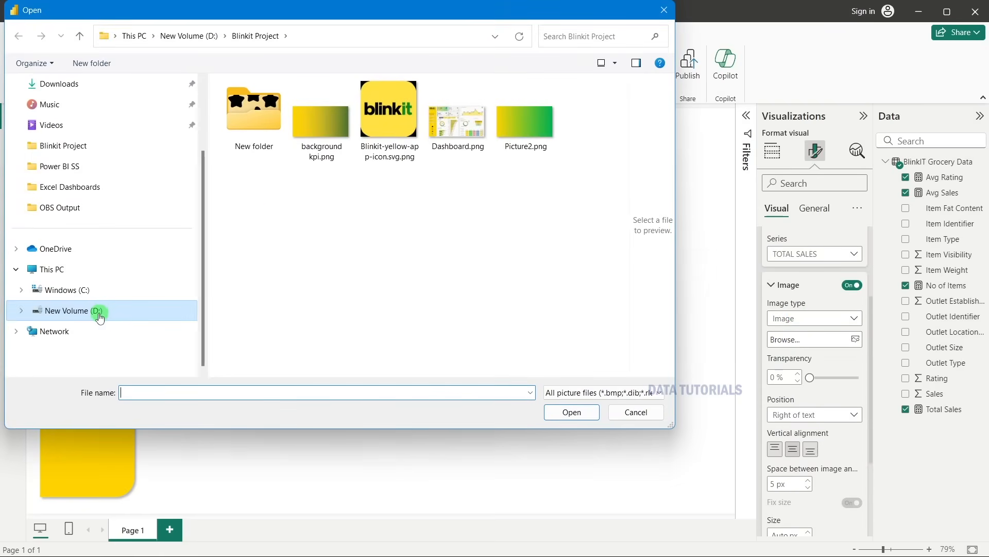
{"action": "left_click", "coordinate": [49, 146]}
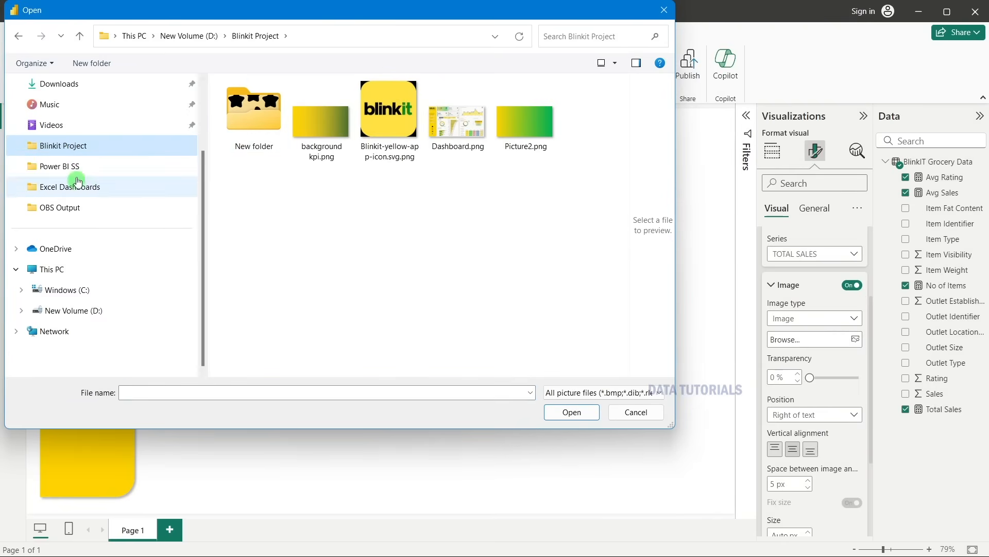
{"action": "double_click", "coordinate": [267, 144]}
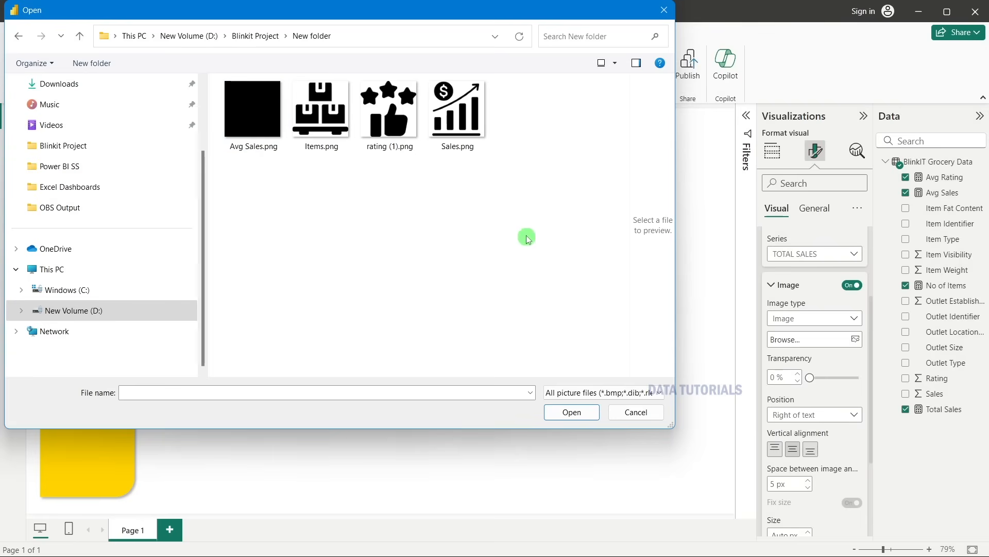
{"action": "double_click", "coordinate": [475, 130]}
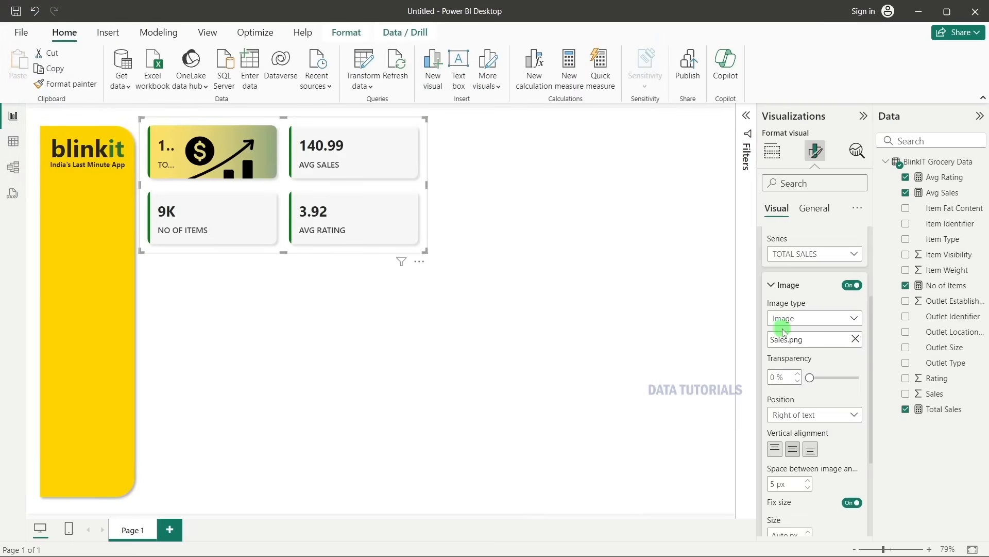
Set the TOTAL SALES card image's size to 25 px and its vertical alignment to Top.
{"action": "scroll", "coordinate": [809, 430], "scroll_direction": "down", "scroll_amount": 5}
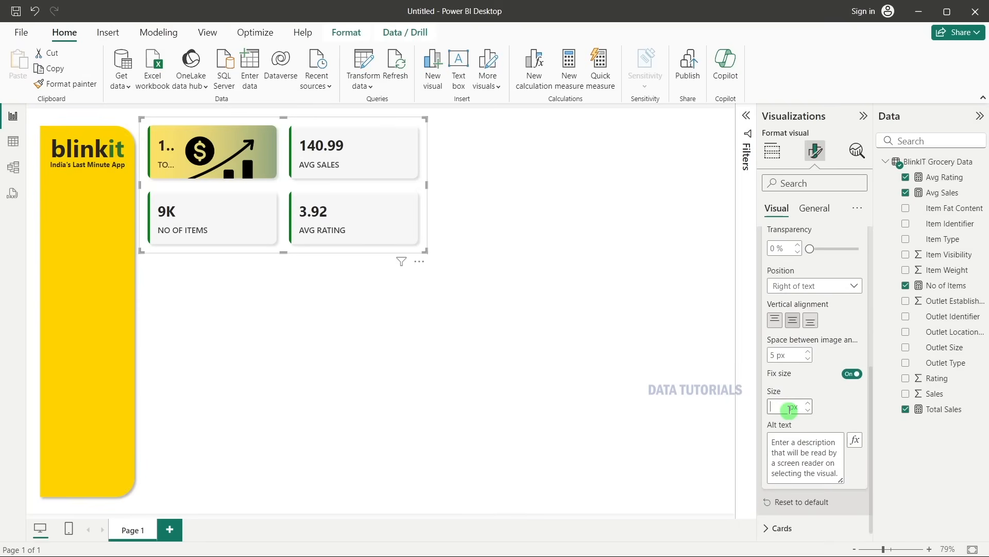
{"action": "key", "text": "Return"}
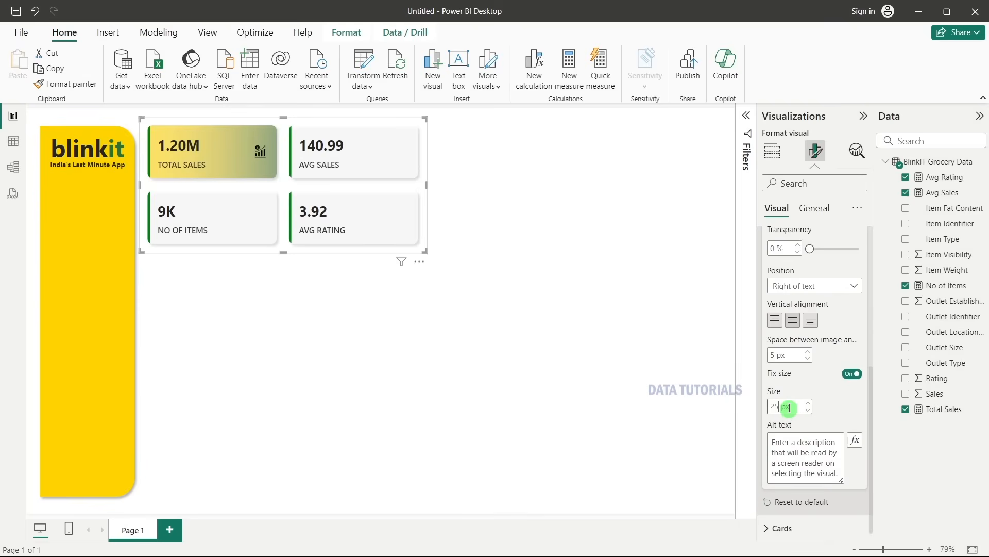
{"action": "left_click", "coordinate": [790, 407]}
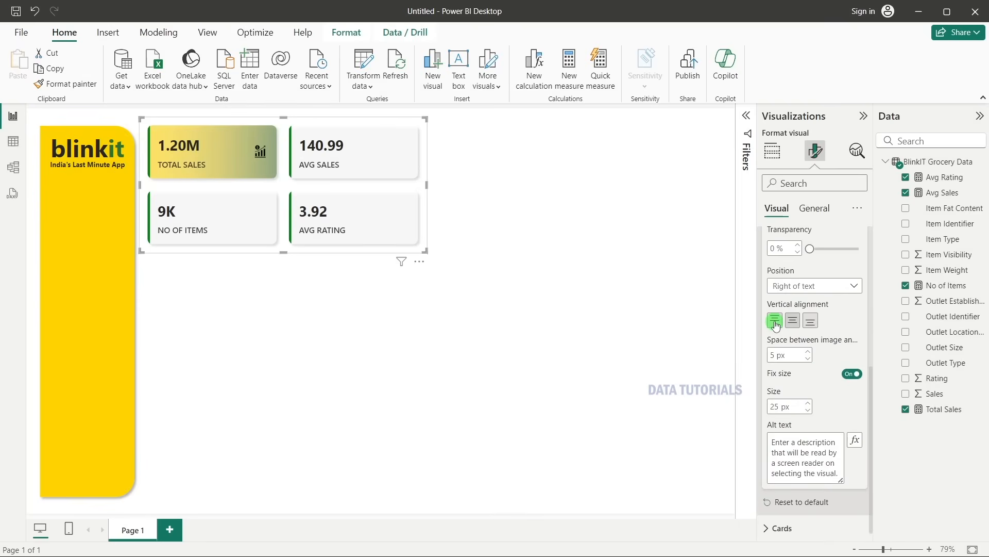
{"action": "key", "text": "alt+Tab"}
{"action": "key", "text": "alt+Tab"}
{"action": "key", "text": "alt+Tab"}
{"action": "key", "text": "alt+Tab"}
{"action": "key", "text": "alt+Tab"}
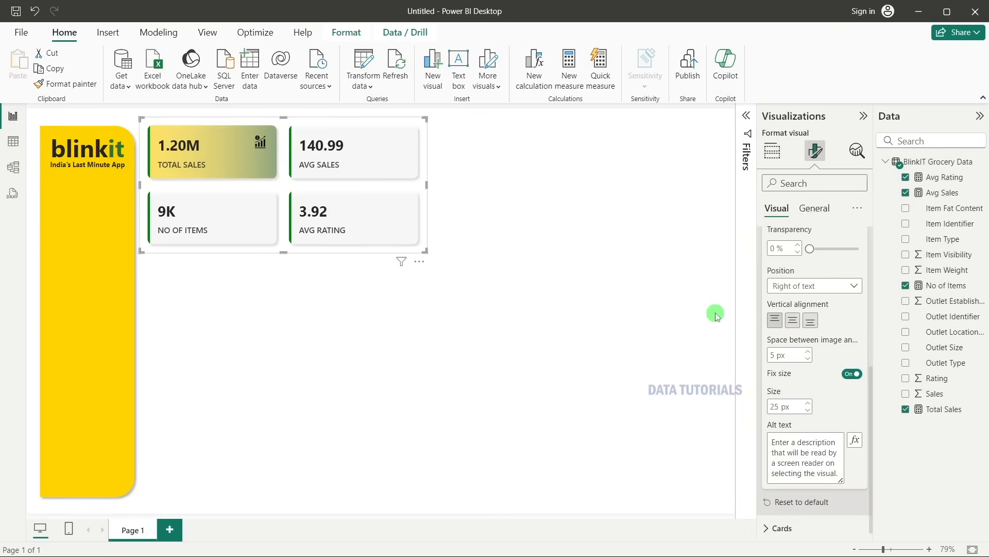
{"action": "key", "text": "alt+Tab"}
{"action": "key", "text": "alt+Tab"}
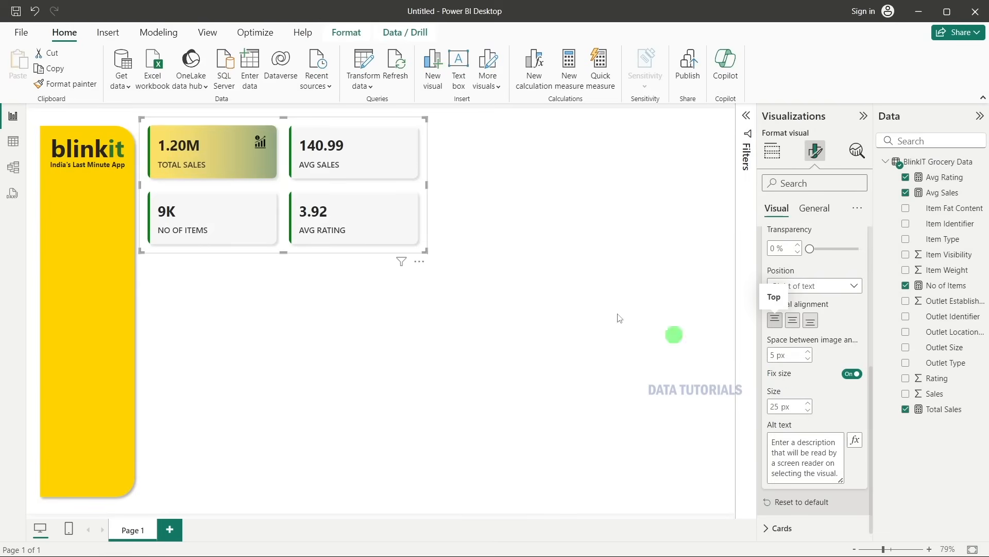
Turn on the image for the AVG SALES card and load Avg Sales.png from New folder inside Blinkit Project.
{"action": "scroll", "coordinate": [794, 295], "scroll_direction": "up", "scroll_amount": 4}
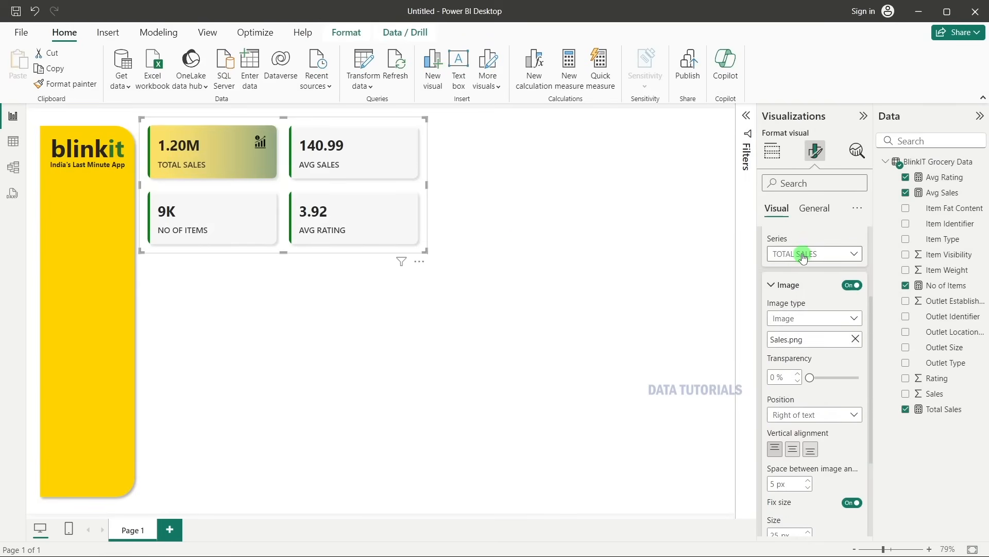
{"action": "left_click", "coordinate": [802, 254]}
{"action": "left_click", "coordinate": [800, 298]}
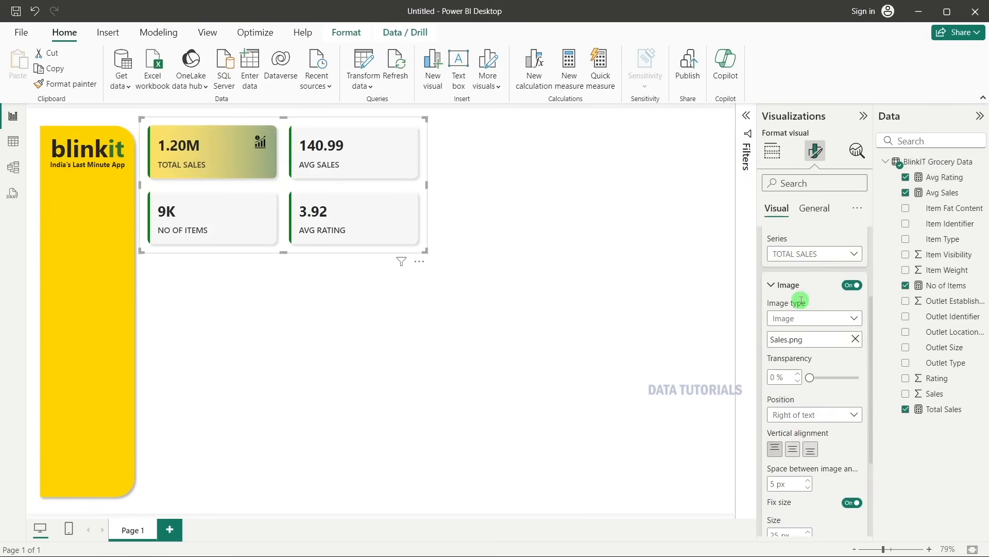
{"action": "scroll", "coordinate": [802, 303], "scroll_direction": "down", "scroll_amount": 2}
{"action": "scroll", "coordinate": [803, 298], "scroll_direction": "up", "scroll_amount": 5}
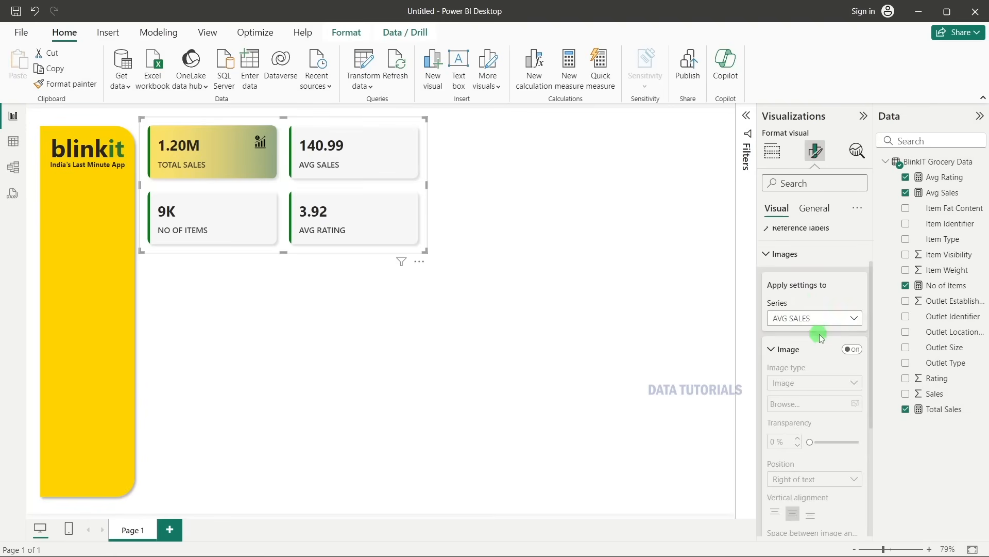
{"action": "left_click", "coordinate": [851, 350]}
{"action": "scroll", "coordinate": [846, 340], "scroll_direction": "down", "scroll_amount": 4}
{"action": "left_click", "coordinate": [800, 278]}
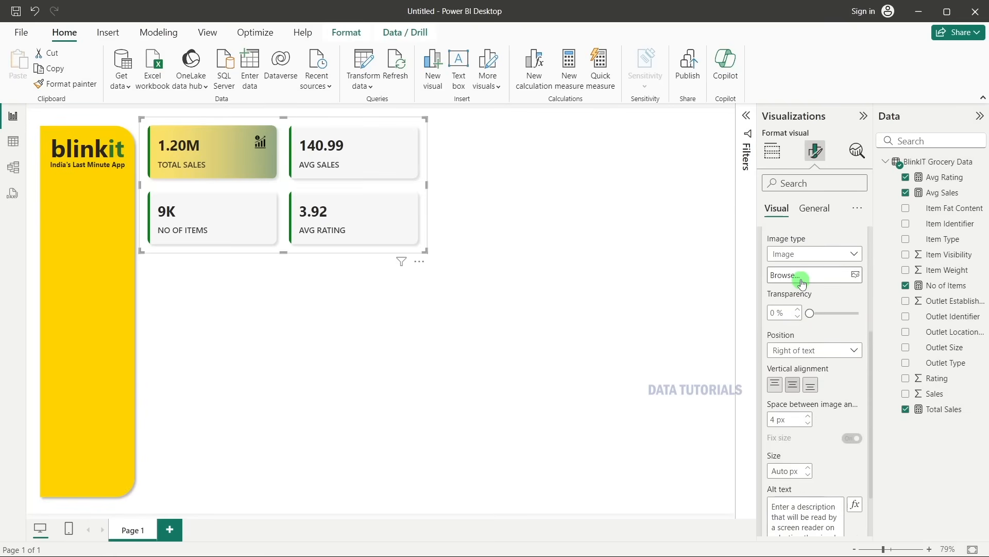
{"action": "double_click", "coordinate": [273, 152]}
Set the AVG SALES card image's size to 25 px and its vertical alignment to Top.
{"action": "scroll", "coordinate": [835, 361], "scroll_direction": "down", "scroll_amount": 2}
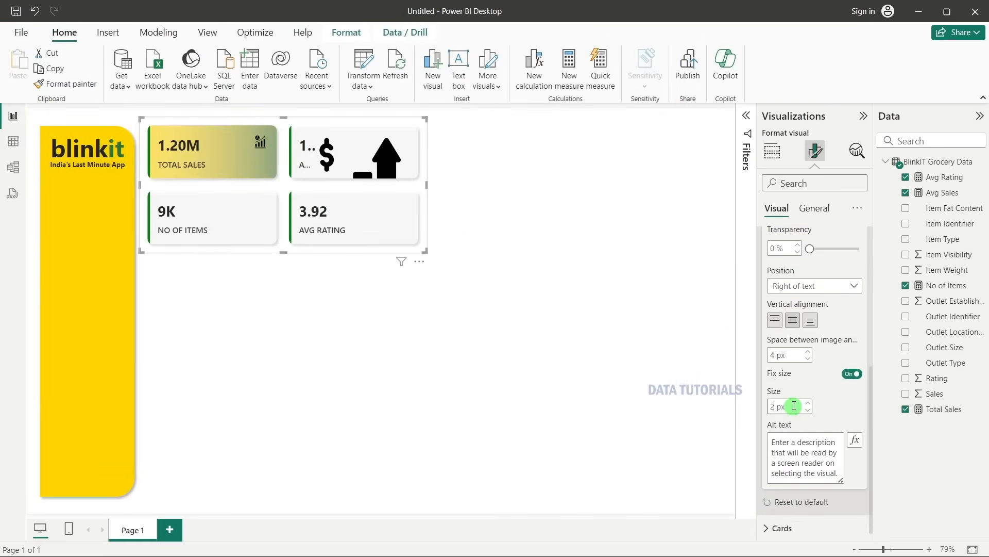
{"action": "key", "text": "Return"}
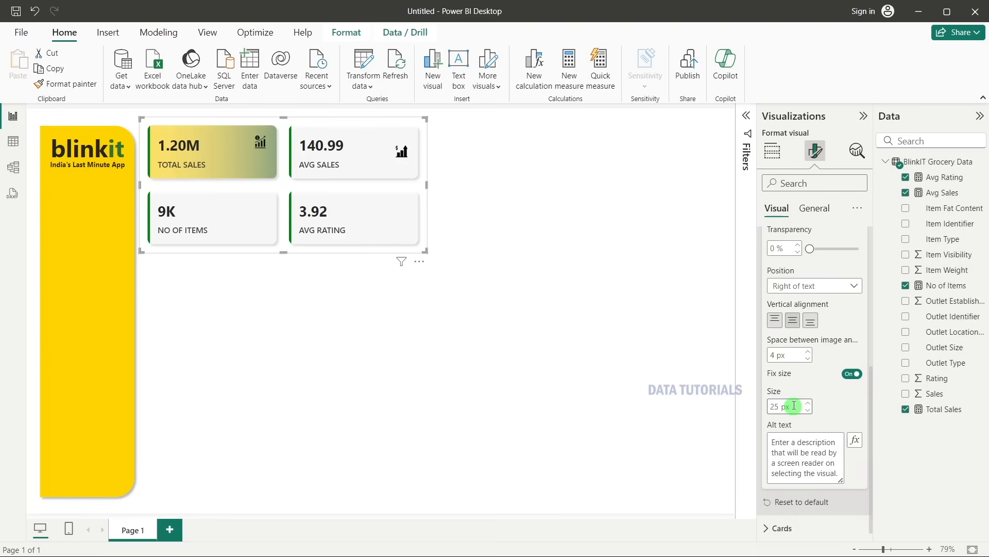
{"action": "left_click", "coordinate": [776, 321]}
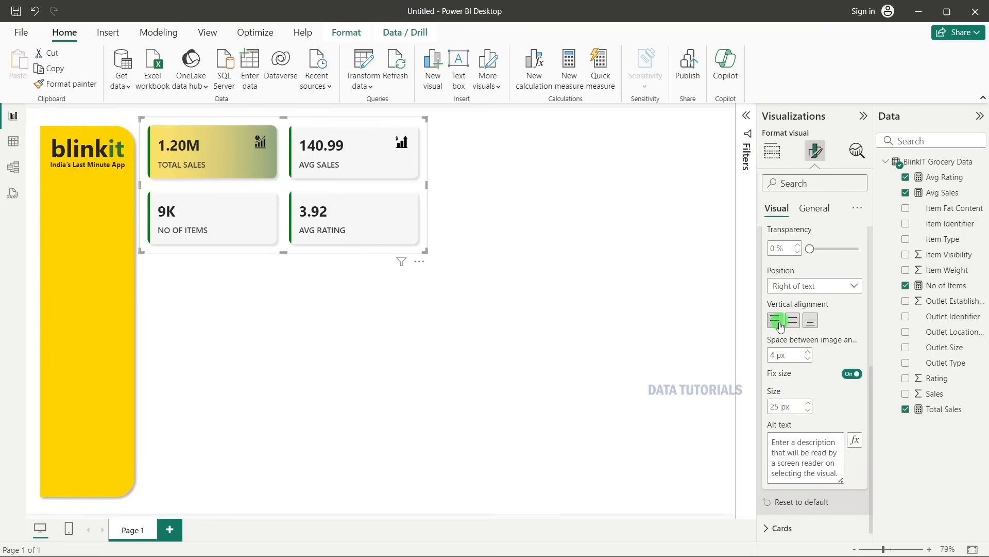
Add Items.png as the NO OF ITEMS card's image, sized 25 px and vertically aligned to Top.
{"action": "scroll", "coordinate": [814, 310], "scroll_direction": "up", "scroll_amount": 4}
{"action": "left_click", "coordinate": [802, 254]}
{"action": "left_click", "coordinate": [796, 316]}
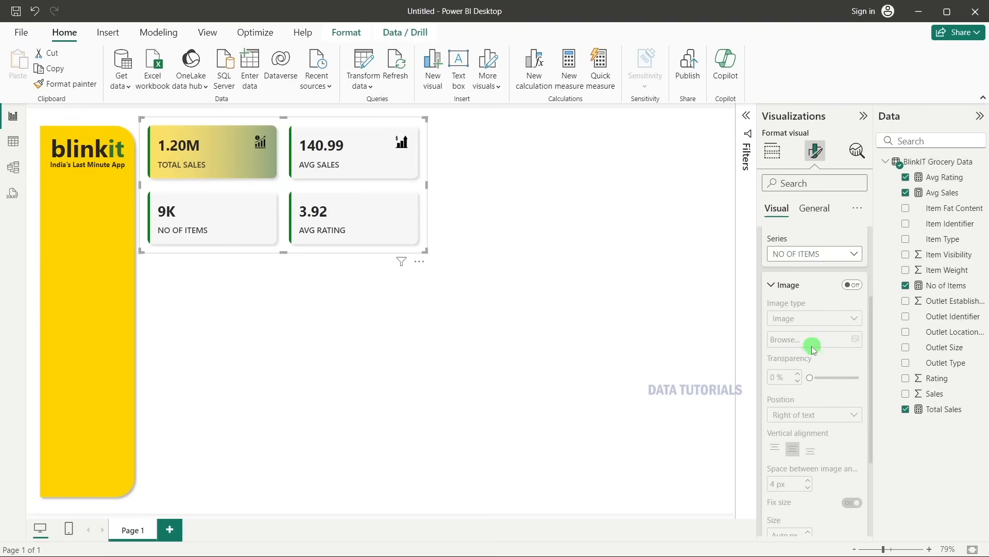
{"action": "scroll", "coordinate": [816, 292], "scroll_direction": "up", "scroll_amount": 3}
{"action": "left_click", "coordinate": [850, 351]}
{"action": "scroll", "coordinate": [847, 356], "scroll_direction": "down", "scroll_amount": 3}
{"action": "left_click", "coordinate": [800, 274]}
{"action": "left_click", "coordinate": [295, 168]}
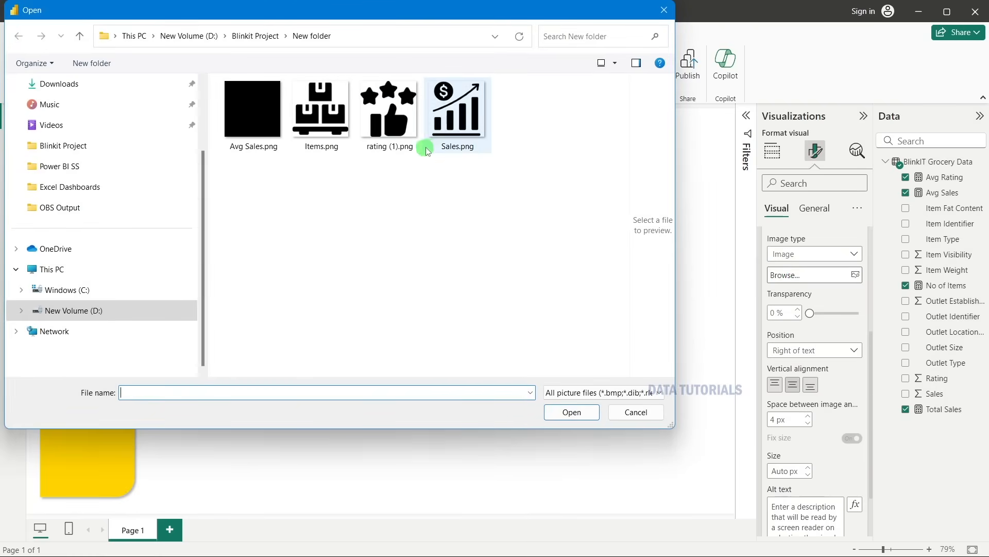
{"action": "double_click", "coordinate": [321, 147]}
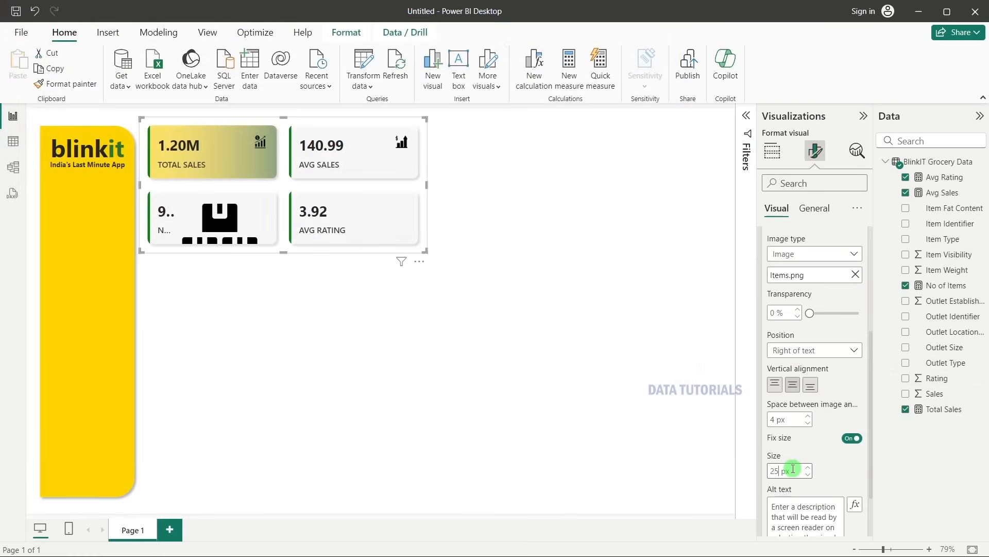
{"action": "left_click", "coordinate": [773, 384]}
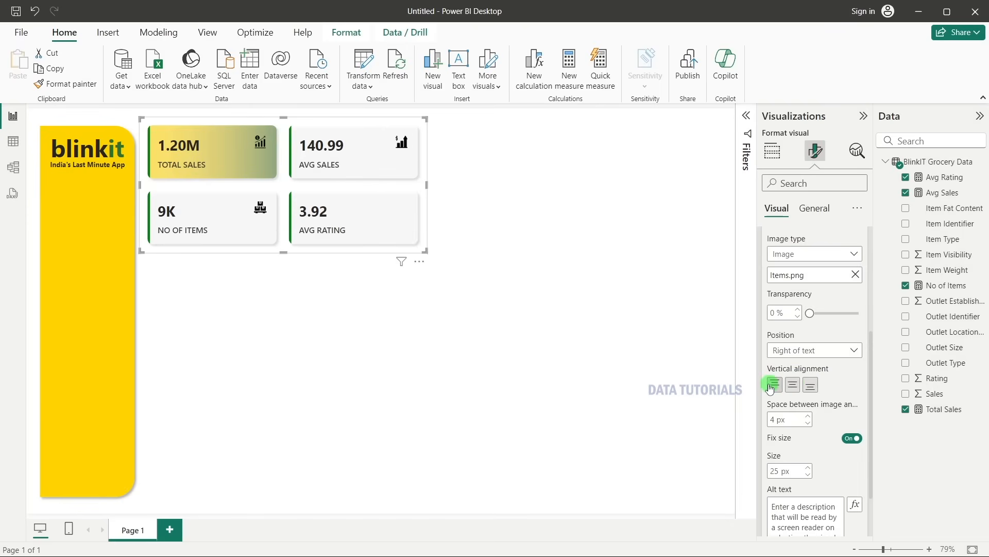
Add rating (1).png as the AVG RATING card's image, sized 25 px and vertically aligned to Top.
{"action": "scroll", "coordinate": [809, 260], "scroll_direction": "up", "scroll_amount": 1}
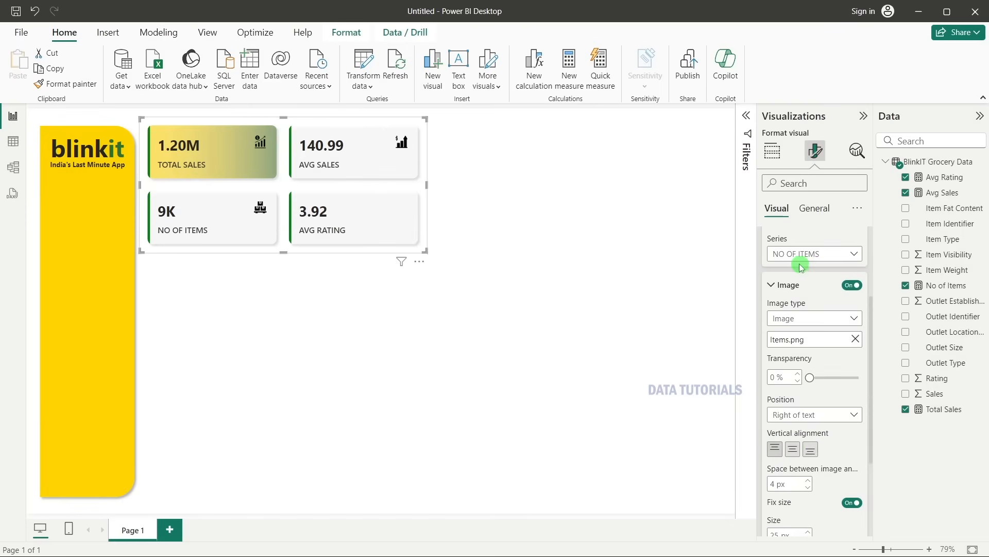
{"action": "left_click", "coordinate": [801, 261]}
{"action": "left_click", "coordinate": [793, 330]}
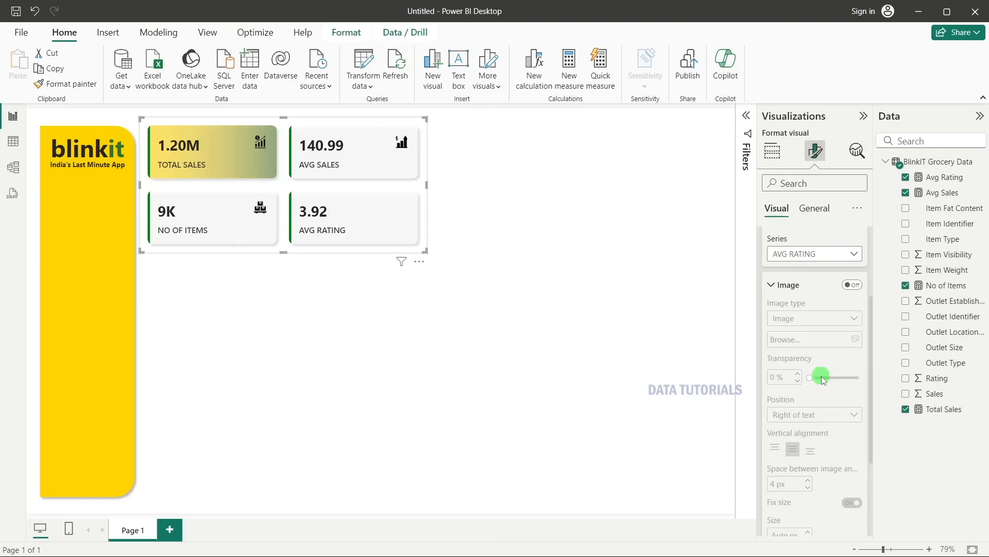
{"action": "left_click", "coordinate": [855, 285]}
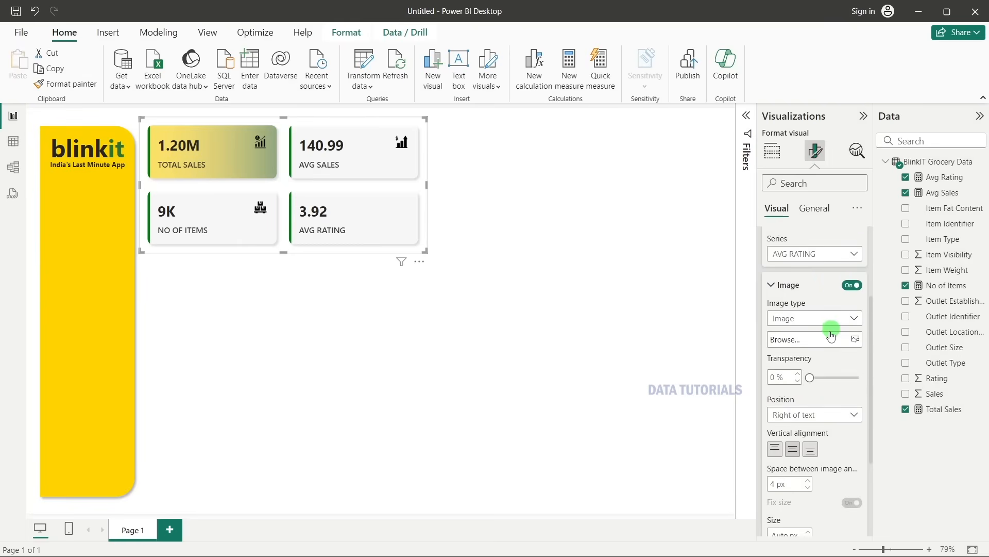
{"action": "scroll", "coordinate": [825, 309], "scroll_direction": "down", "scroll_amount": 1}
{"action": "left_click", "coordinate": [791, 275]}
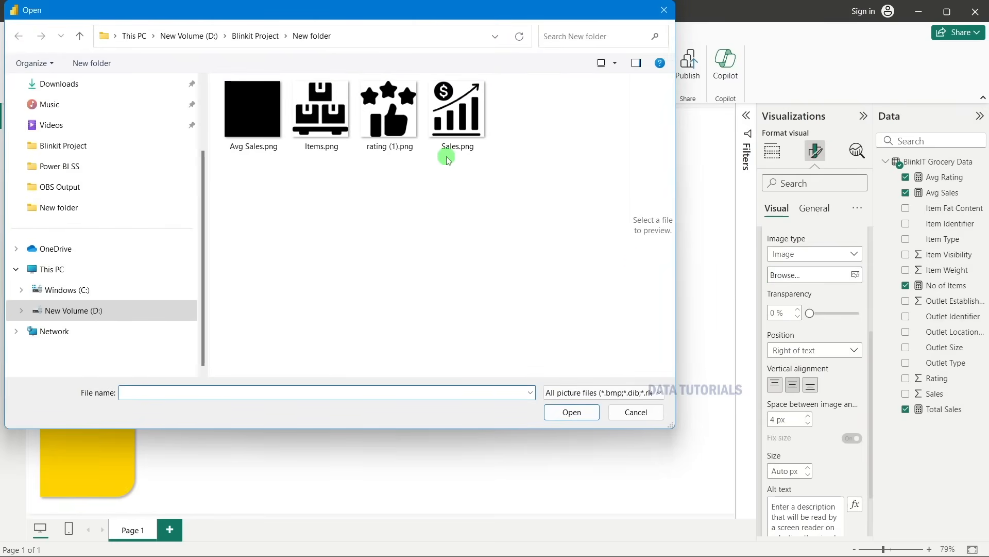
{"action": "double_click", "coordinate": [389, 111]}
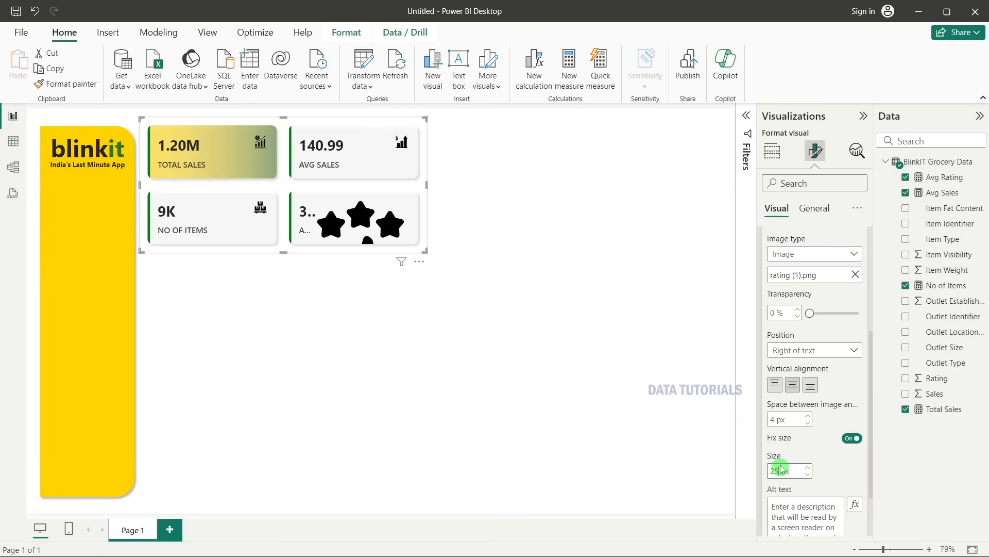
{"action": "left_click", "coordinate": [780, 390]}
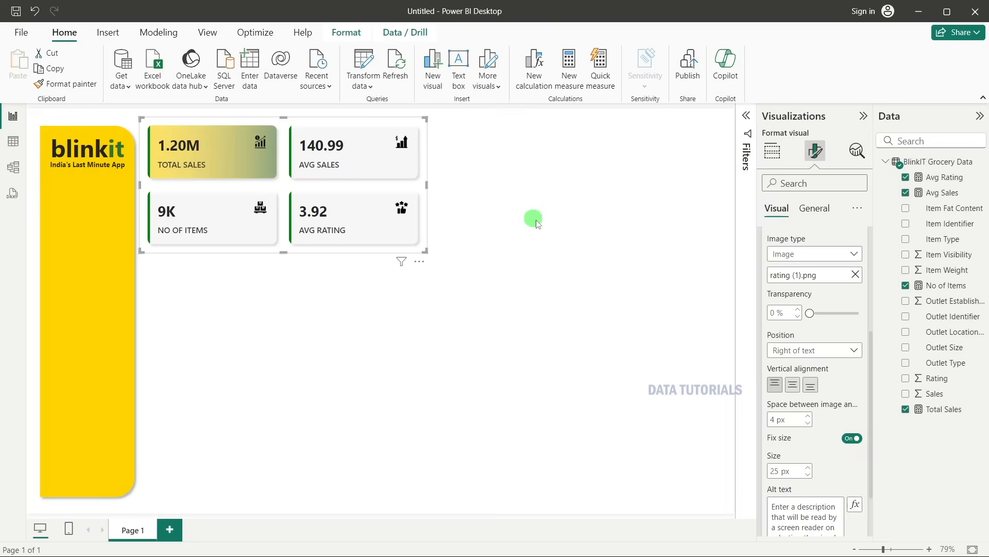
Examine the callout value settings and the display unit options for the TOTAL SALES series.
{"action": "scroll", "coordinate": [830, 312], "scroll_direction": "up", "scroll_amount": 5}
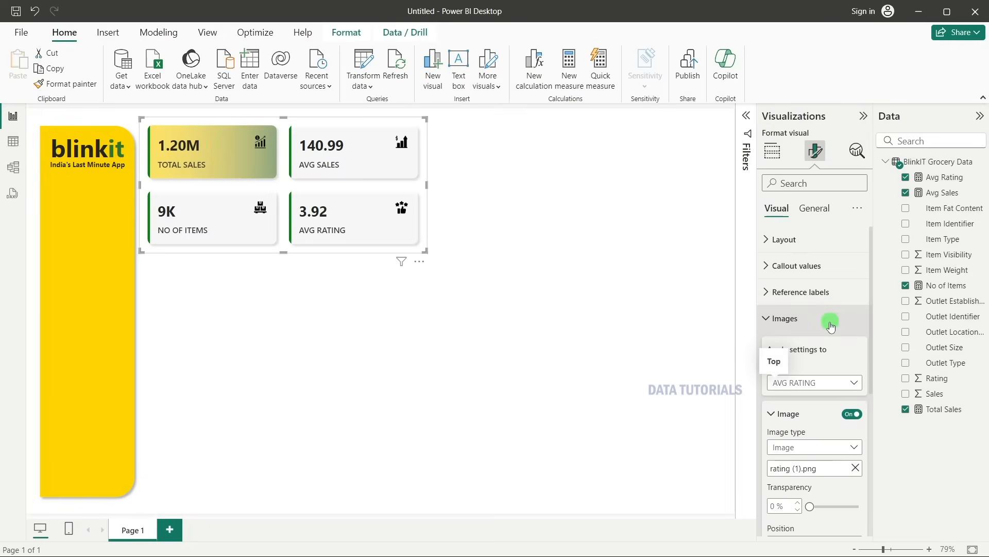
{"action": "left_click", "coordinate": [798, 268]}
{"action": "scroll", "coordinate": [814, 335], "scroll_direction": "down", "scroll_amount": 10}
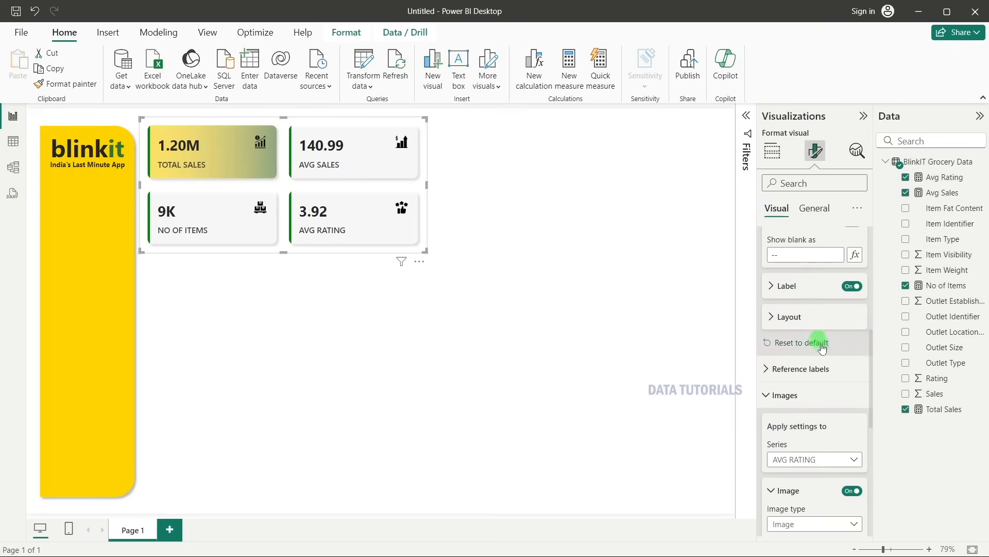
{"action": "scroll", "coordinate": [825, 384], "scroll_direction": "up", "scroll_amount": 3}
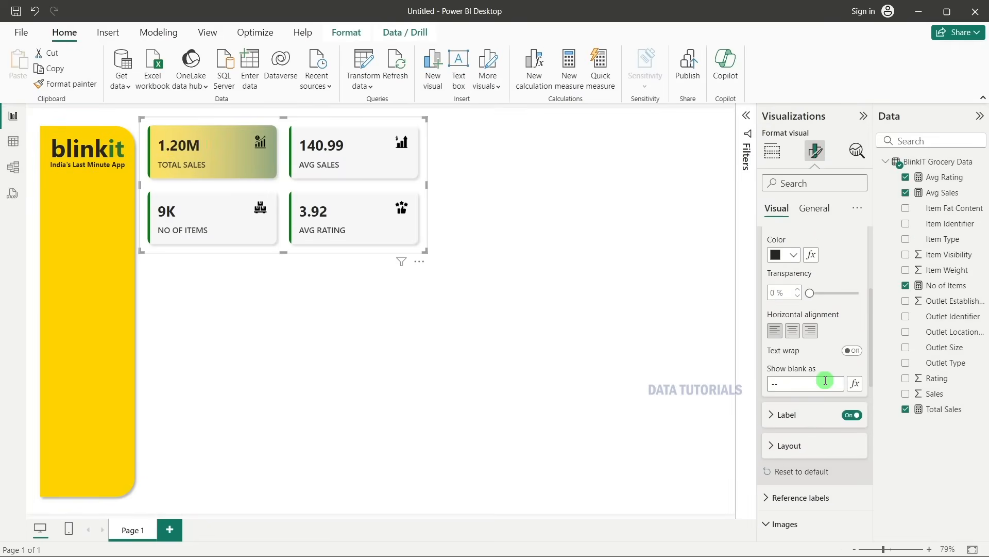
{"action": "scroll", "coordinate": [825, 385], "scroll_direction": "down", "scroll_amount": 6}
{"action": "scroll", "coordinate": [825, 384], "scroll_direction": "up", "scroll_amount": 8}
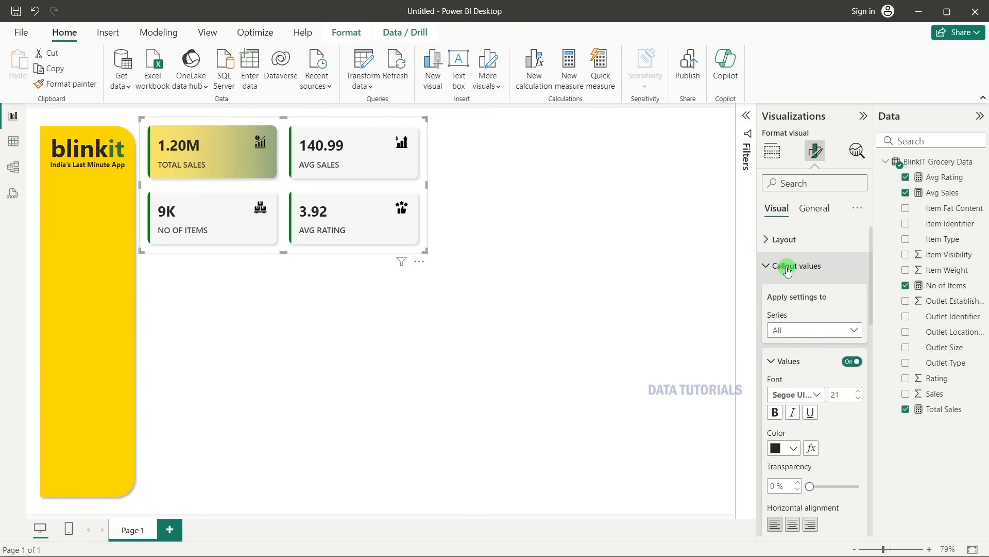
{"action": "left_click", "coordinate": [806, 329]}
{"action": "left_click", "coordinate": [805, 360]}
{"action": "scroll", "coordinate": [832, 371], "scroll_direction": "down", "scroll_amount": 4}
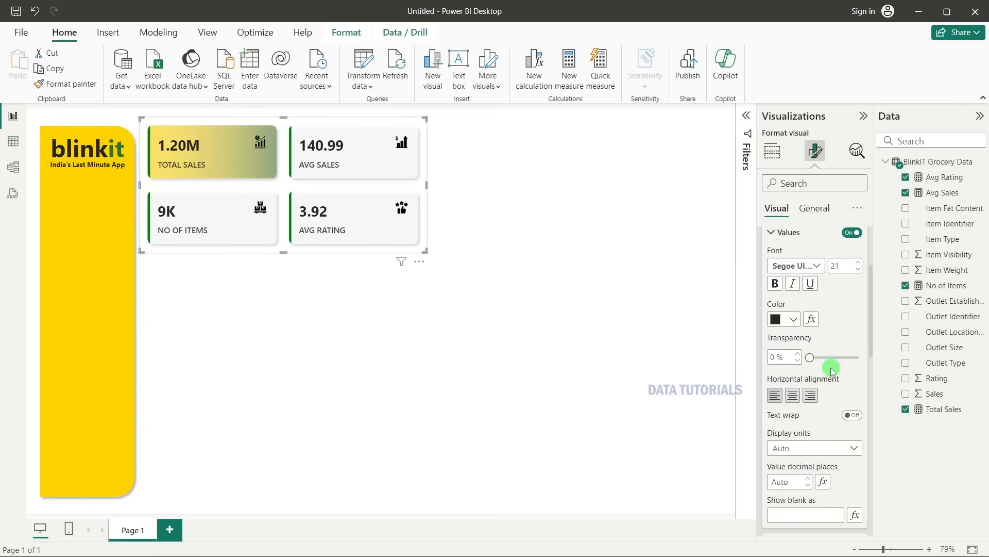
{"action": "left_click", "coordinate": [799, 383]}
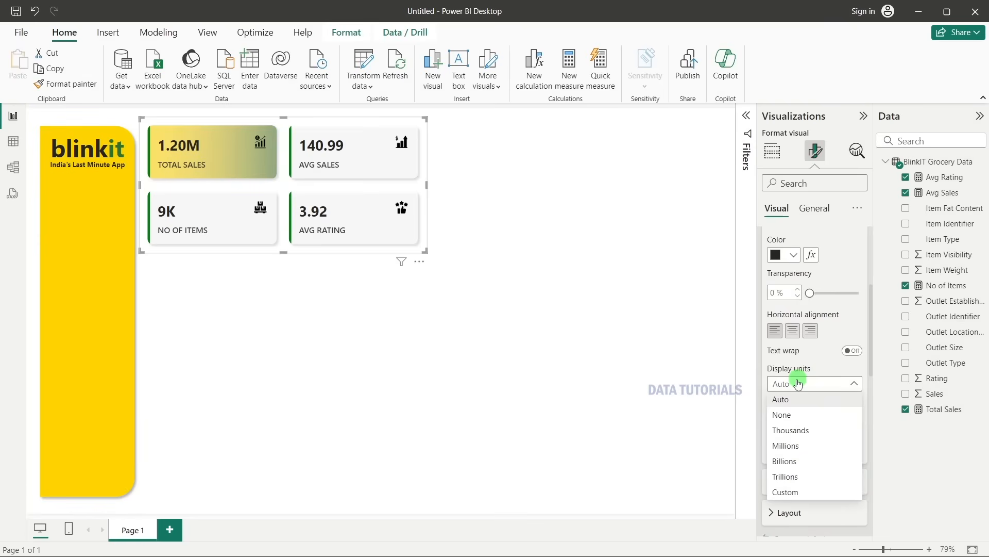
{"action": "left_click", "coordinate": [805, 390]}
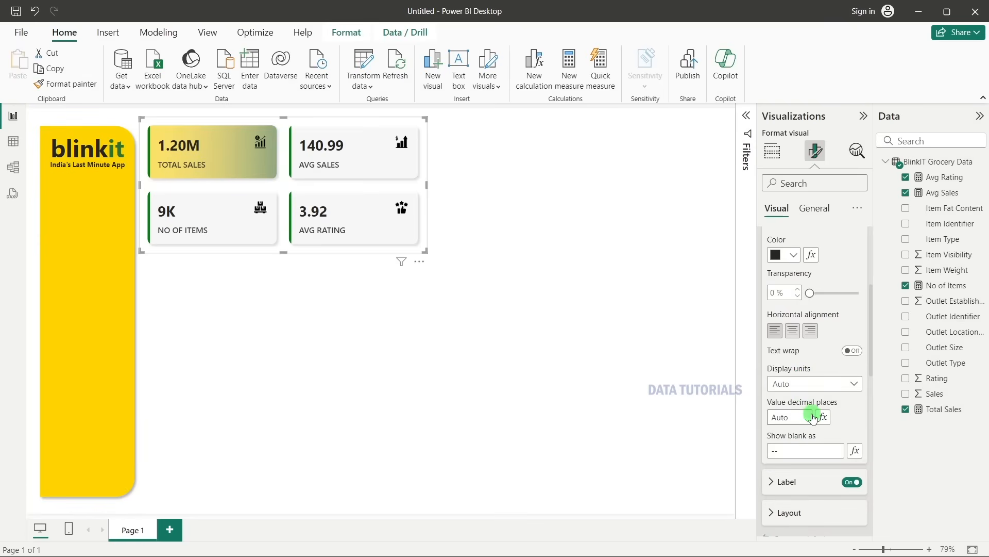
Set the AVG SALES callout value to 0 decimal places.
{"action": "scroll", "coordinate": [800, 380], "scroll_direction": "up", "scroll_amount": 5}
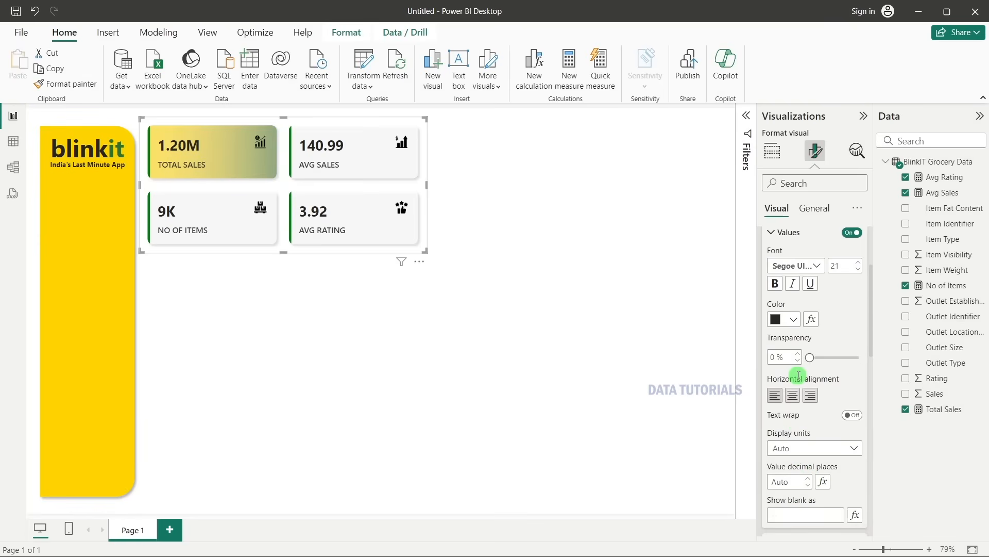
{"action": "left_click", "coordinate": [813, 264]}
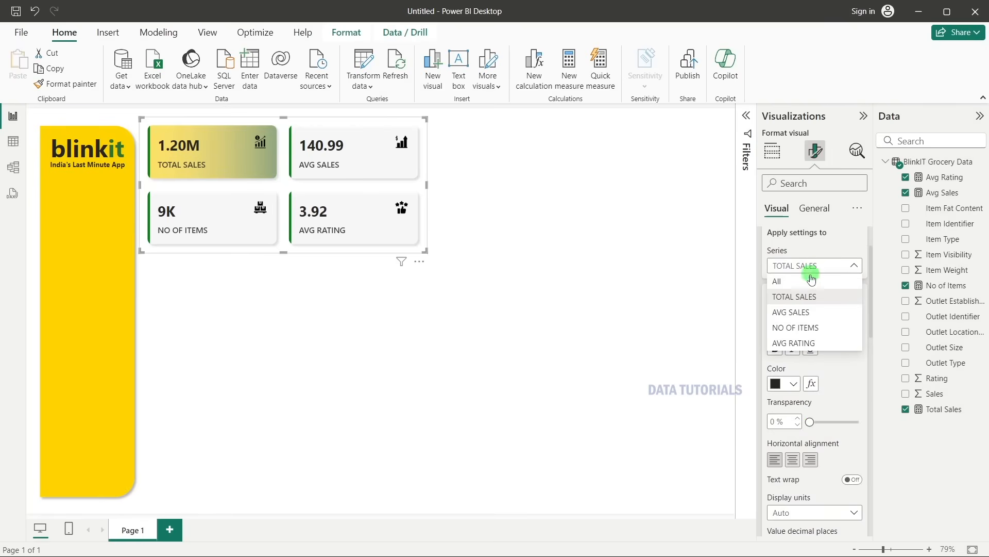
{"action": "left_click", "coordinate": [801, 312]}
{"action": "scroll", "coordinate": [814, 356], "scroll_direction": "down", "scroll_amount": 4}
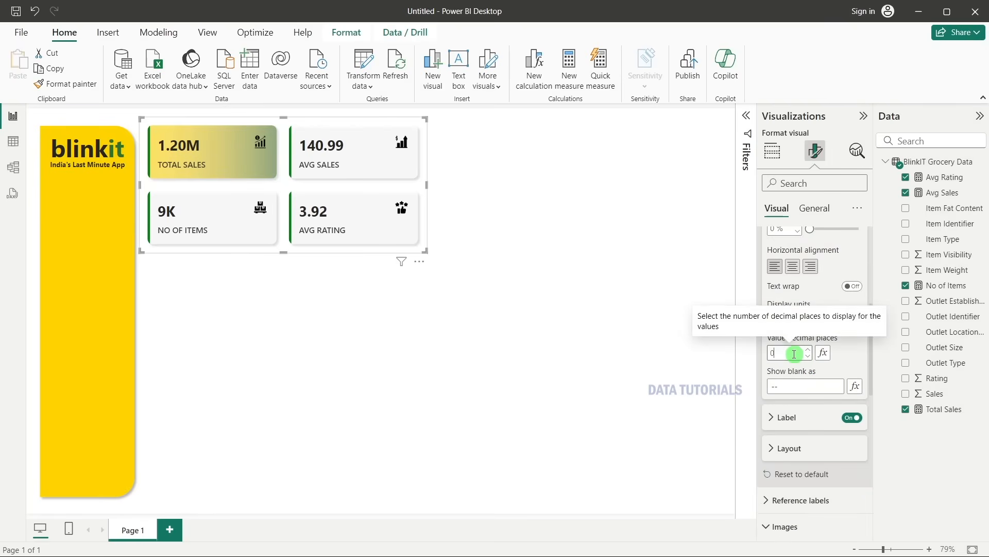
{"action": "key", "text": "Return"}
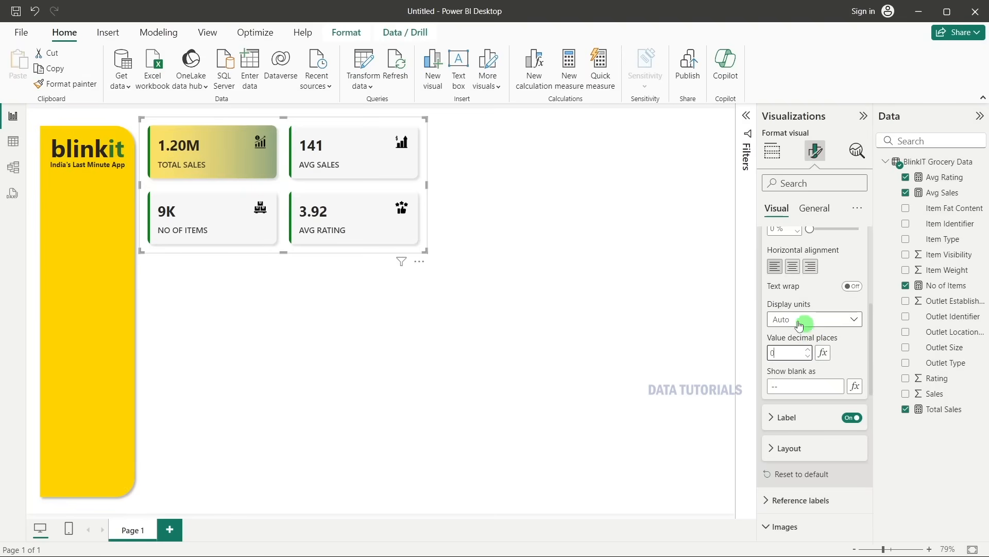
{"action": "left_click", "coordinate": [803, 326]}
{"action": "left_click", "coordinate": [805, 324]}
Set the NO OF ITEMS callout value's display units to None.
{"action": "scroll", "coordinate": [807, 341], "scroll_direction": "up", "scroll_amount": 3}
{"action": "scroll", "coordinate": [807, 347], "scroll_direction": "up", "scroll_amount": 3}
{"action": "left_click", "coordinate": [793, 267]}
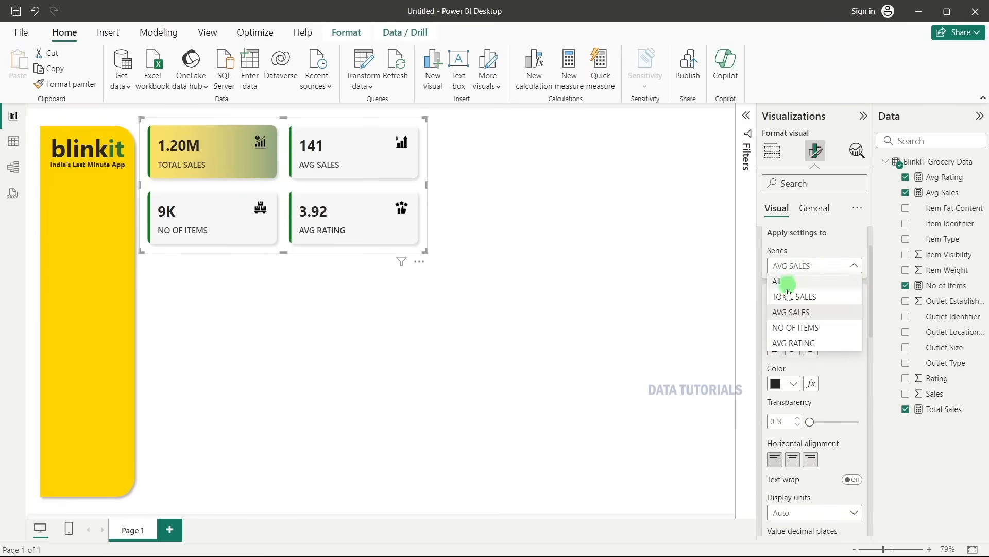
{"action": "left_click", "coordinate": [785, 327]}
{"action": "scroll", "coordinate": [794, 350], "scroll_direction": "down", "scroll_amount": 4}
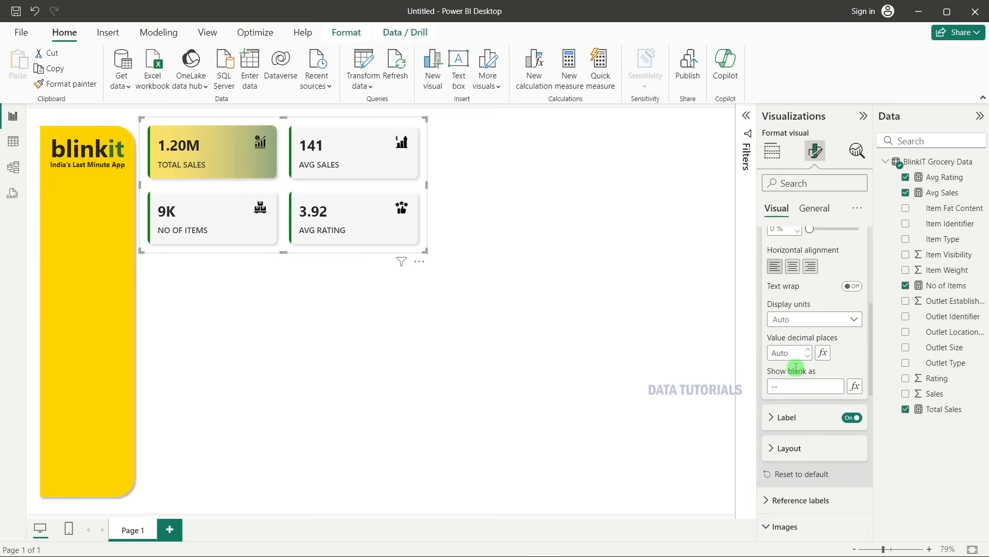
{"action": "scroll", "coordinate": [796, 369], "scroll_direction": "up", "scroll_amount": 2}
{"action": "left_click", "coordinate": [802, 383]}
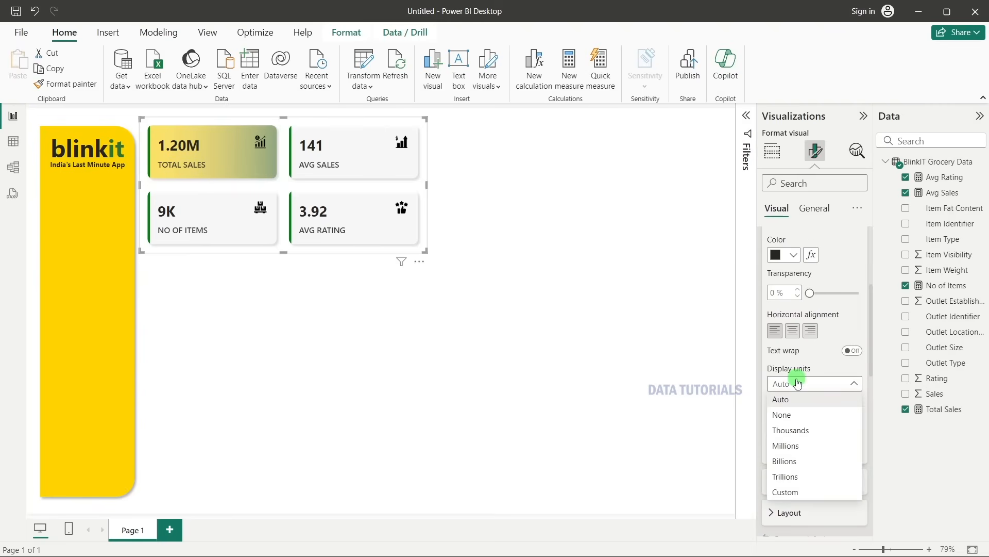
{"action": "left_click", "coordinate": [791, 408]}
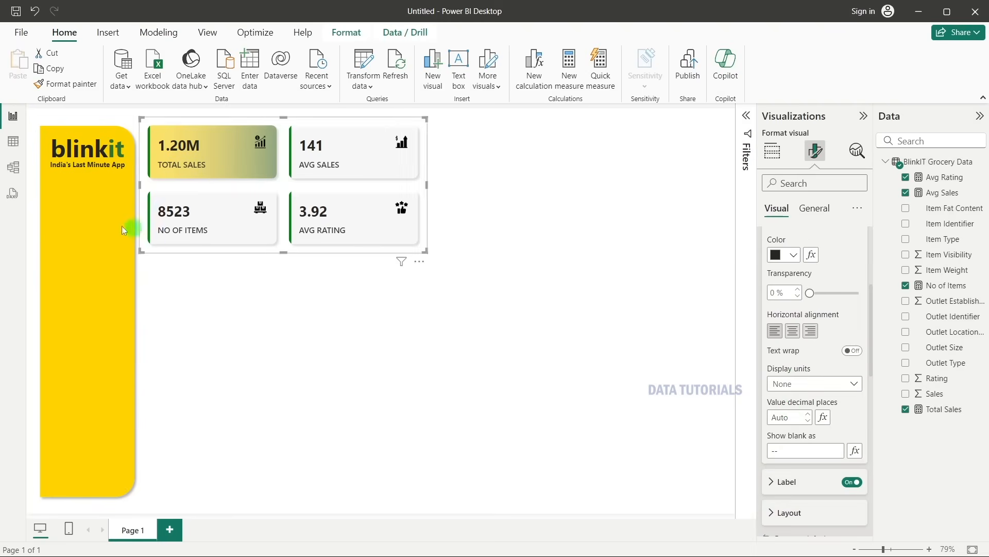
Set the AVG RATING callout value to 1 decimal place.
{"action": "scroll", "coordinate": [802, 410], "scroll_direction": "up", "scroll_amount": 2}
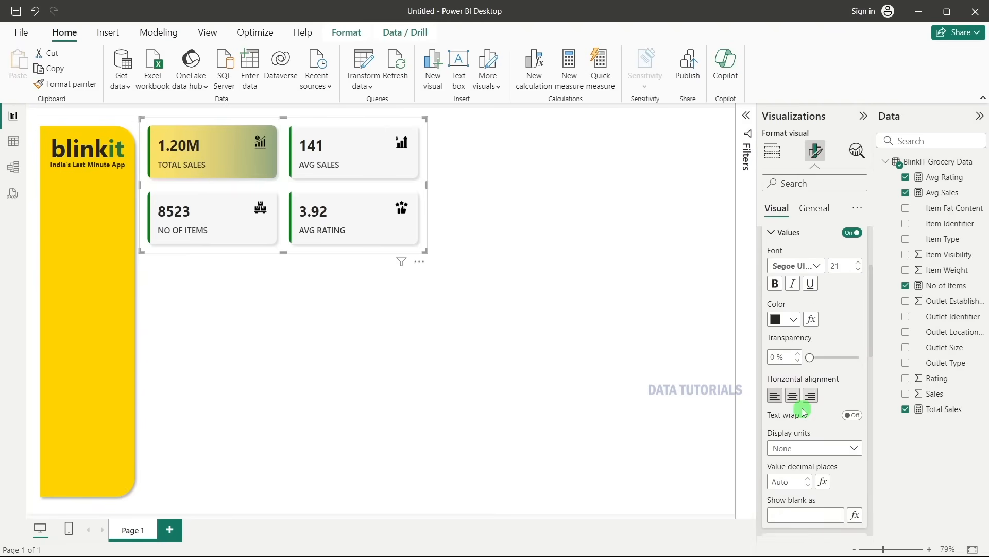
{"action": "scroll", "coordinate": [812, 356], "scroll_direction": "up", "scroll_amount": 3}
{"action": "left_click", "coordinate": [803, 340]}
{"action": "left_click", "coordinate": [800, 391]}
{"action": "scroll", "coordinate": [801, 412], "scroll_direction": "down", "scroll_amount": 3}
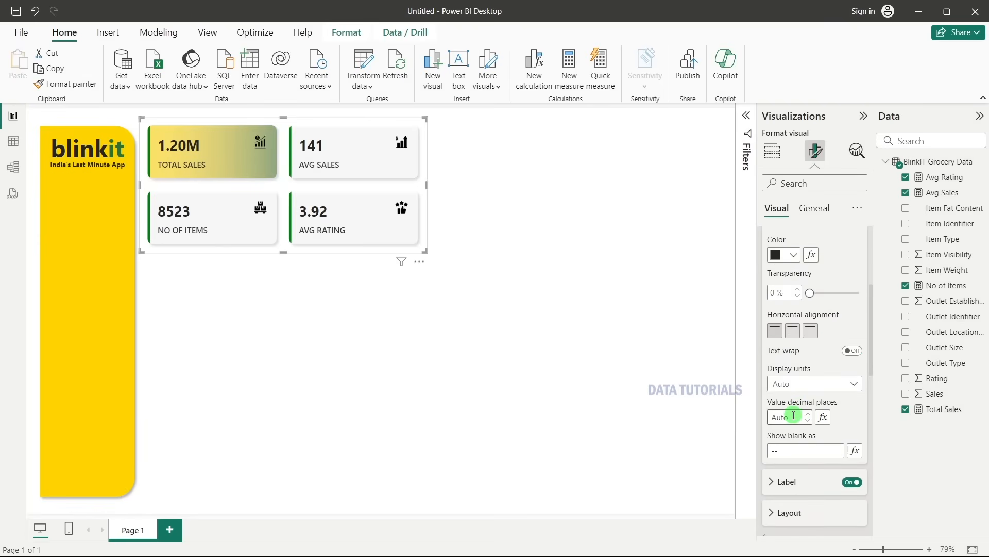
{"action": "type", "text": "1"}
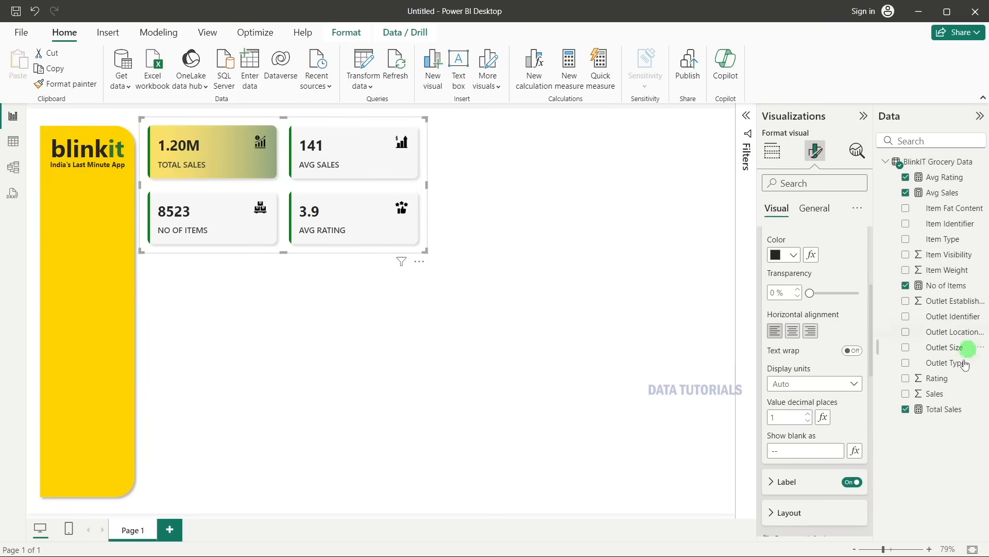
Format the Total Sales measure as dollar currency with 2 decimal places.
{"action": "left_click", "coordinate": [946, 409]}
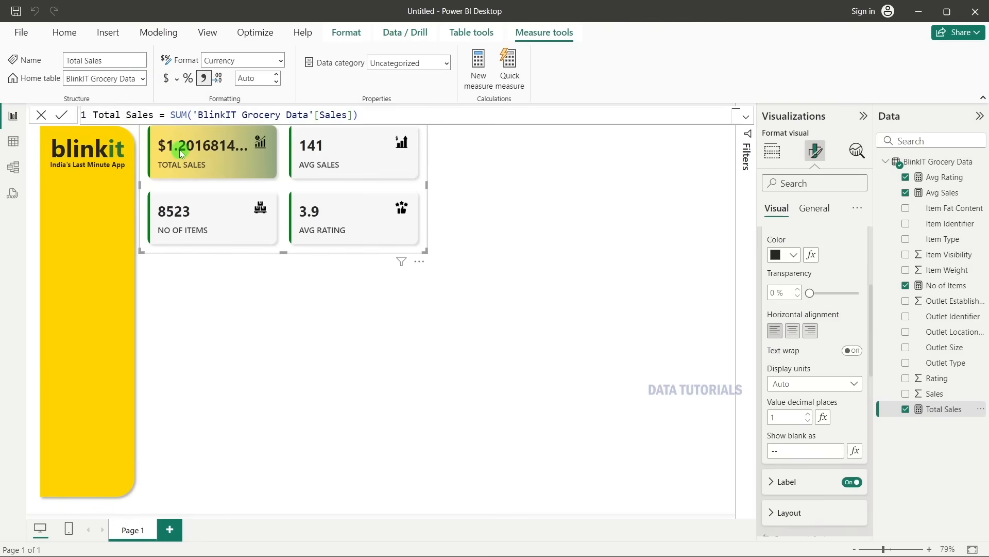
{"action": "left_click", "coordinate": [246, 78]}
{"action": "type", "text": "1"}
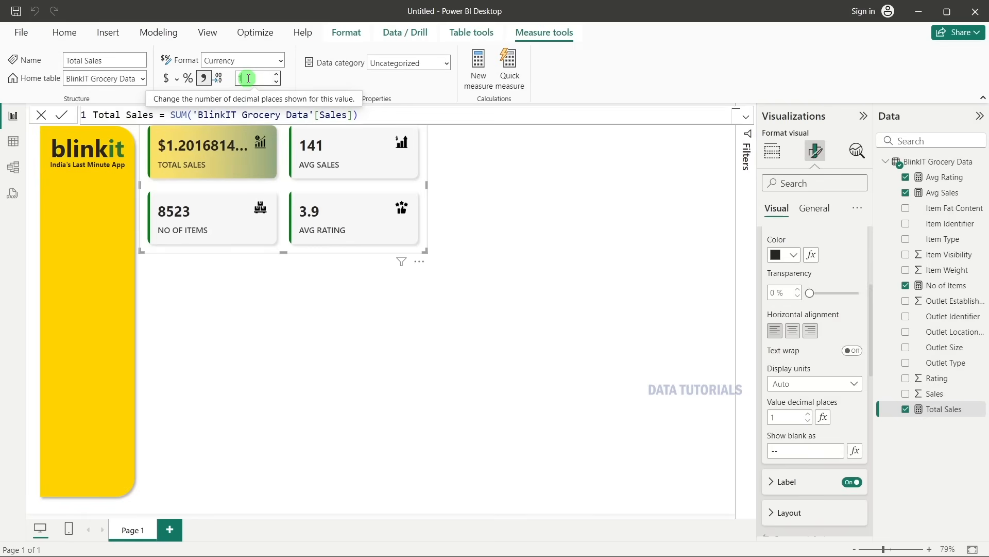
{"action": "type", "text": "2"}
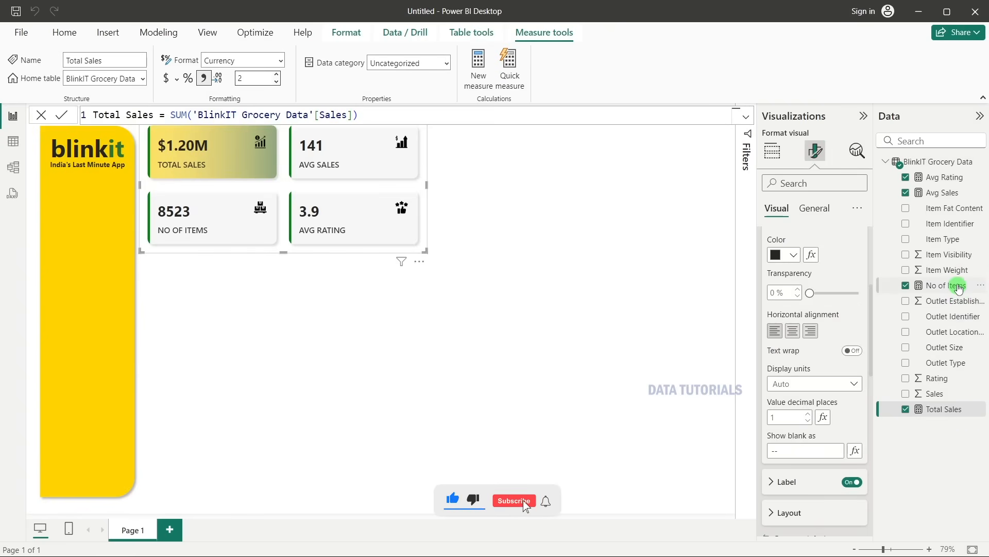
Format the Avg Sales measure as dollar currency.
{"action": "left_click", "coordinate": [948, 195]}
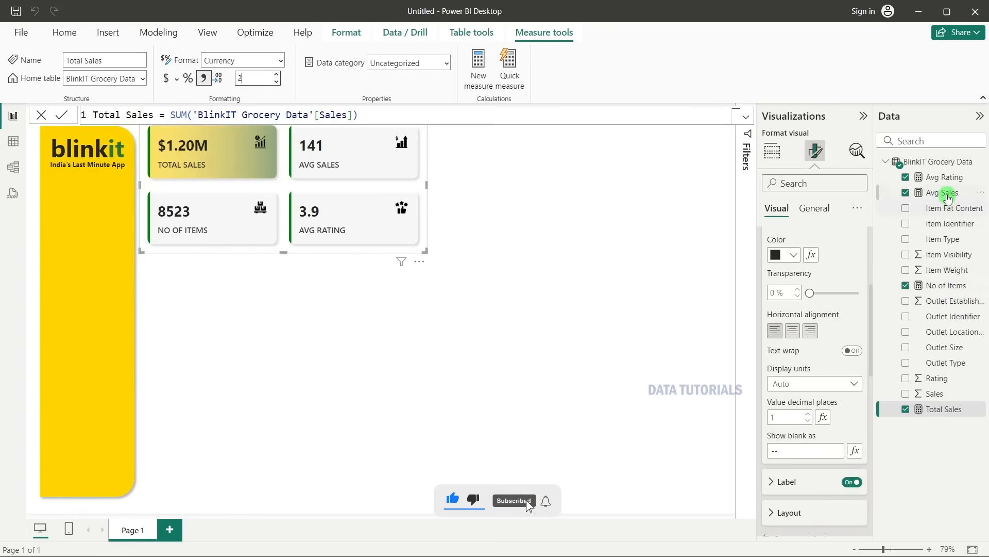
{"action": "left_click", "coordinate": [166, 78]}
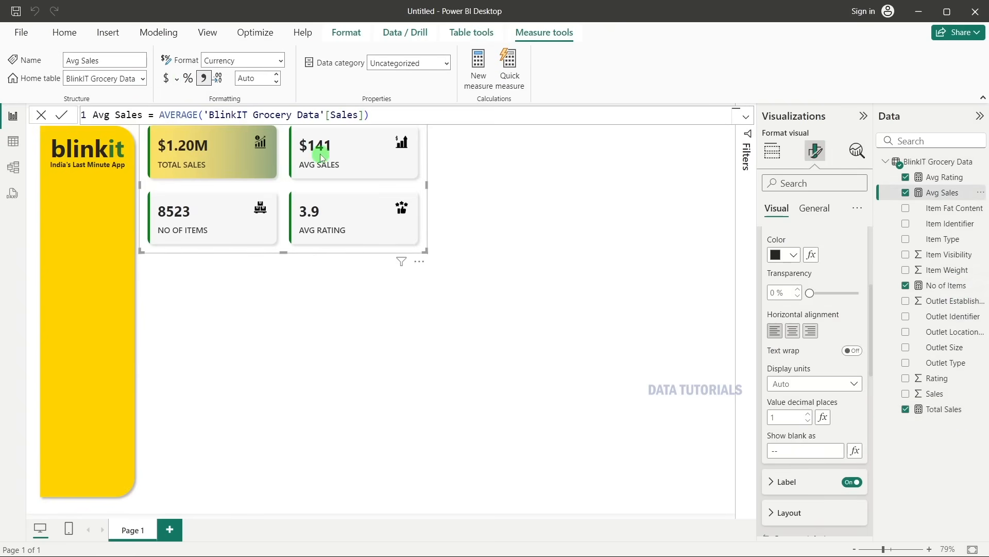
{"action": "left_click", "coordinate": [335, 318]}
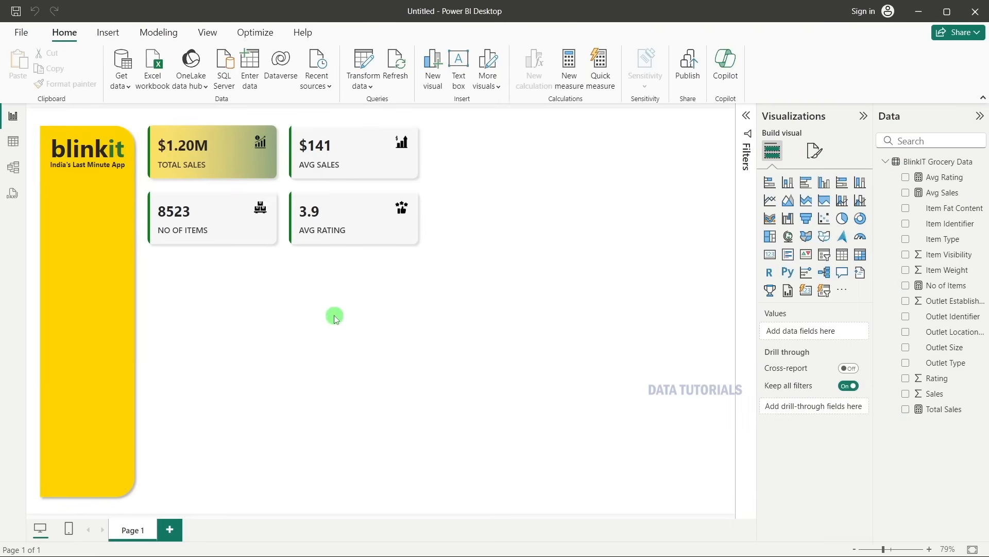
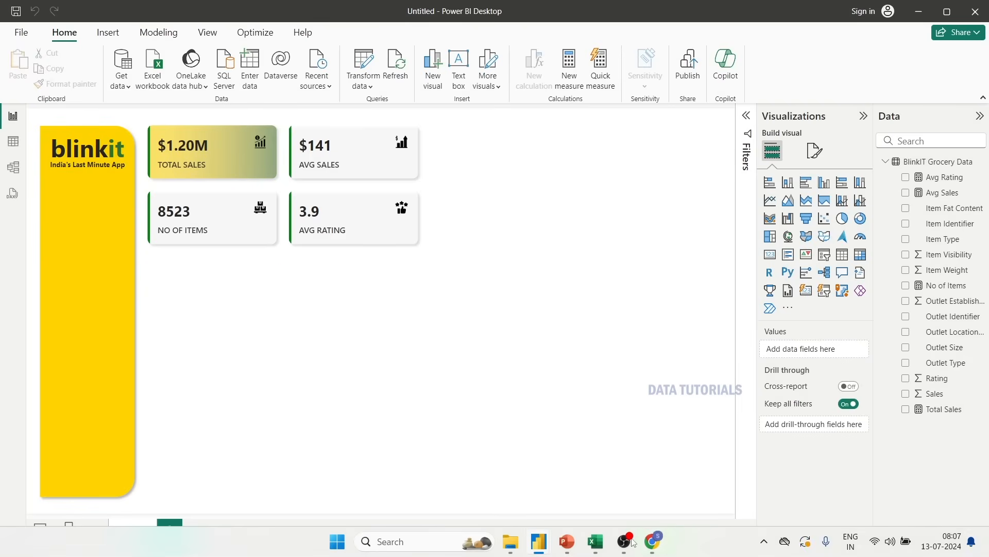
Switch to PowerPoint and read the chart requirements on slide 4, including the additional KPI metrics for Total Sales by Fat Content.
{"action": "key", "text": "alt+Tab"}
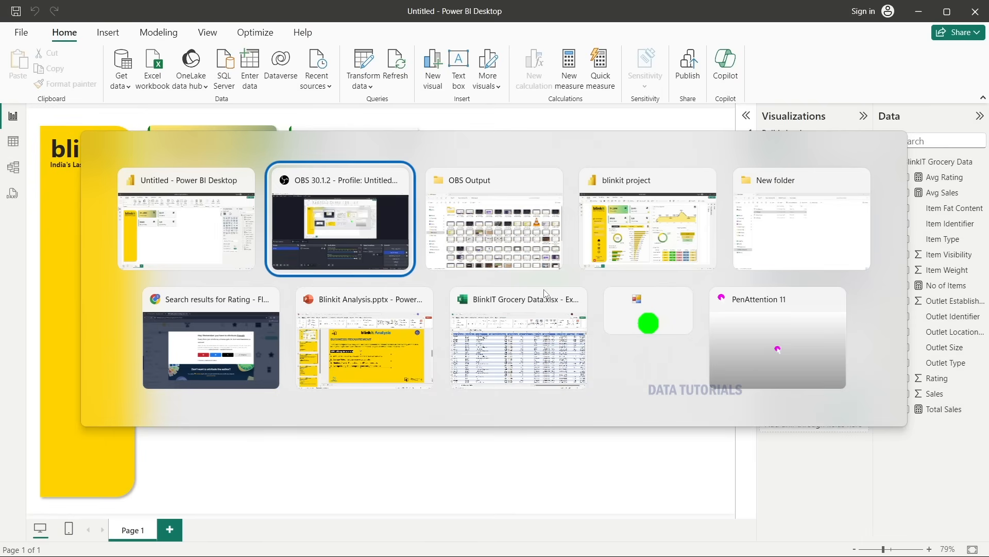
{"action": "left_click", "coordinate": [353, 343]}
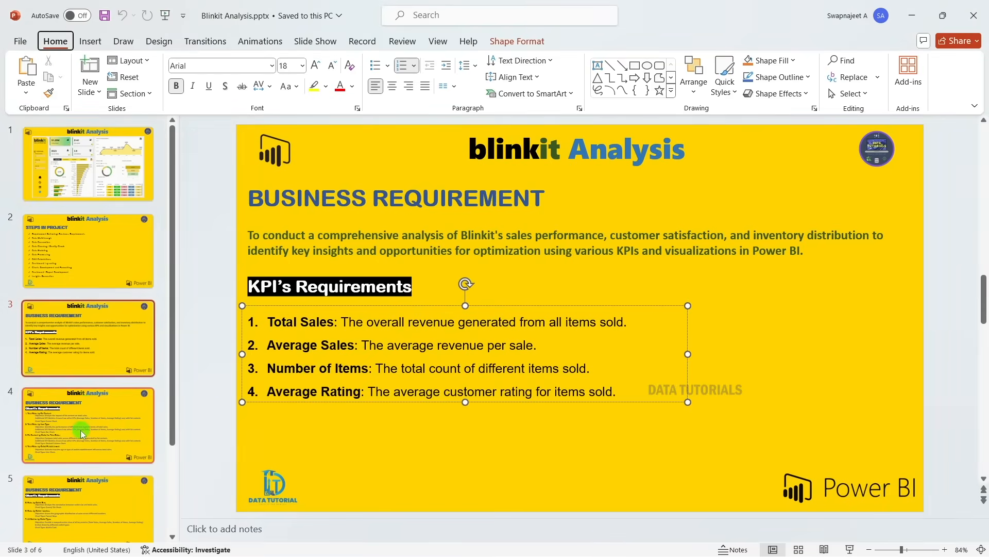
{"action": "left_click", "coordinate": [81, 429]}
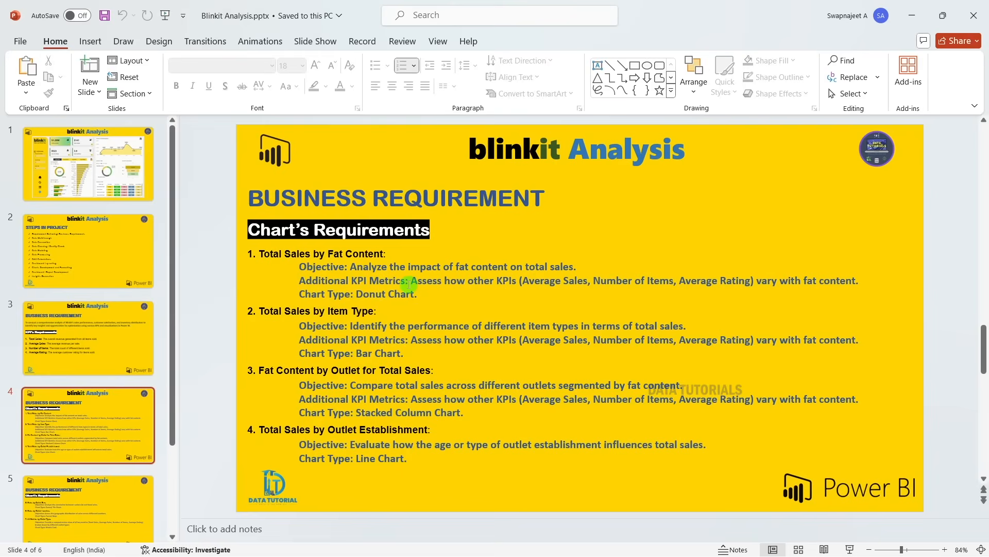
{"action": "left_click_drag", "start_coordinate": [408, 282], "coordinate": [857, 281]}
{"action": "left_click", "coordinate": [594, 279]}
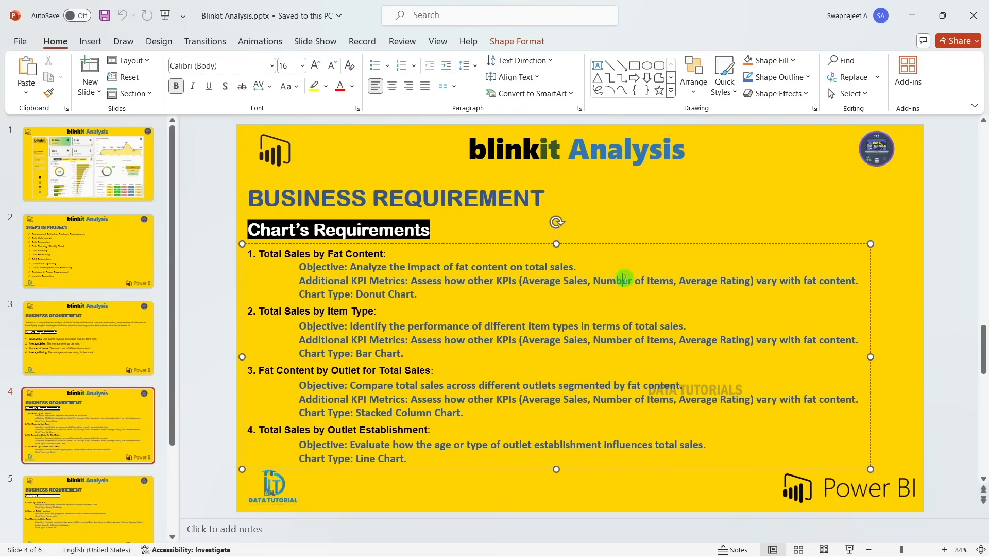
{"action": "key", "text": "alt+Tab"}
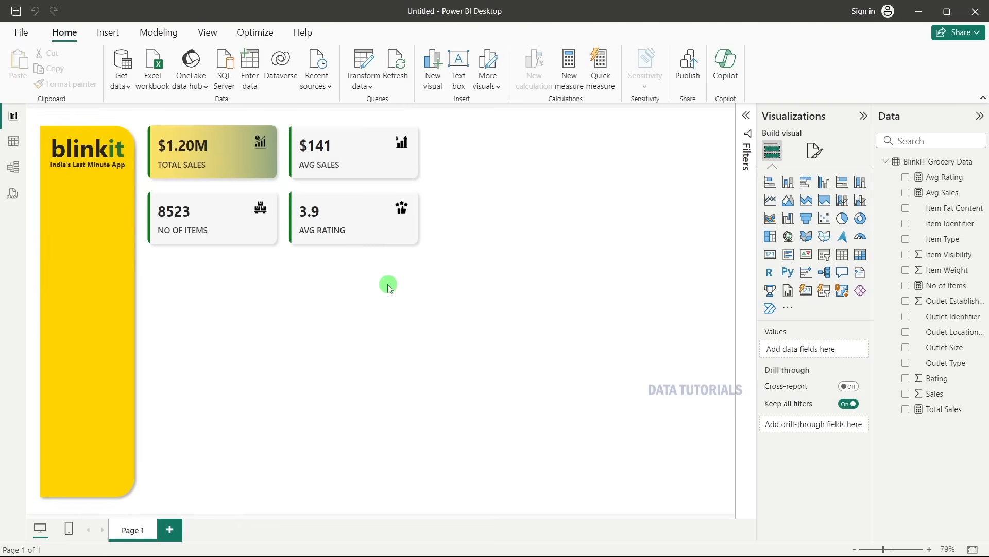
In Power BI, insert a rounded rectangle shape on the report page.
{"action": "left_click", "coordinate": [106, 37]}
{"action": "left_click", "coordinate": [452, 68]}
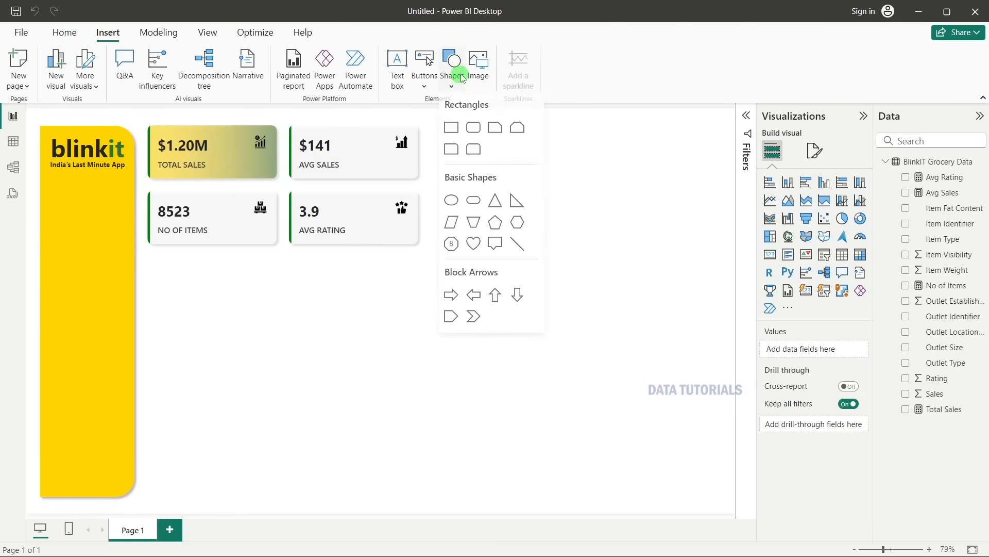
{"action": "left_click", "coordinate": [473, 130]}
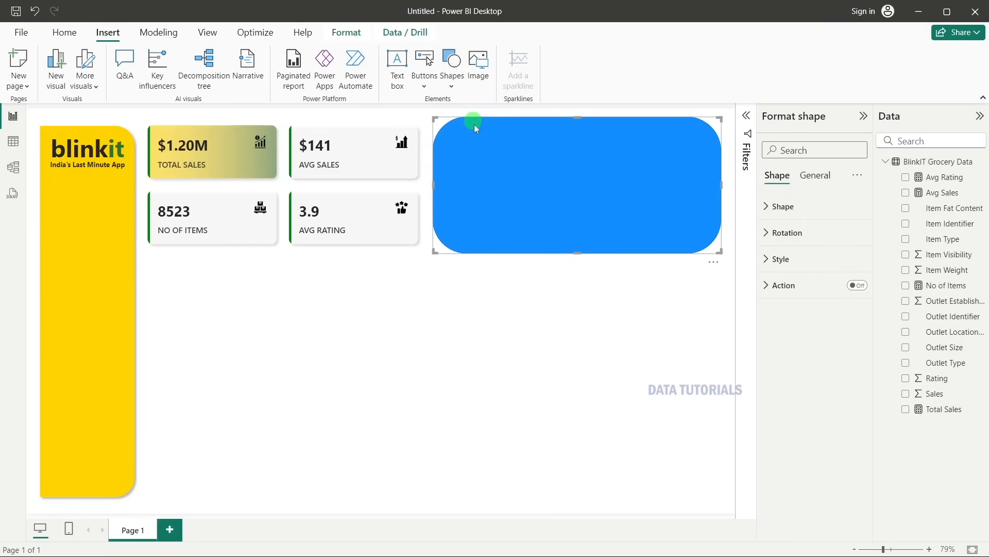
Set the rounded rectangle's height to 500 and width to 554.
{"action": "left_click", "coordinate": [813, 175]}
{"action": "left_click", "coordinate": [802, 202]}
{"action": "left_click", "coordinate": [793, 269]}
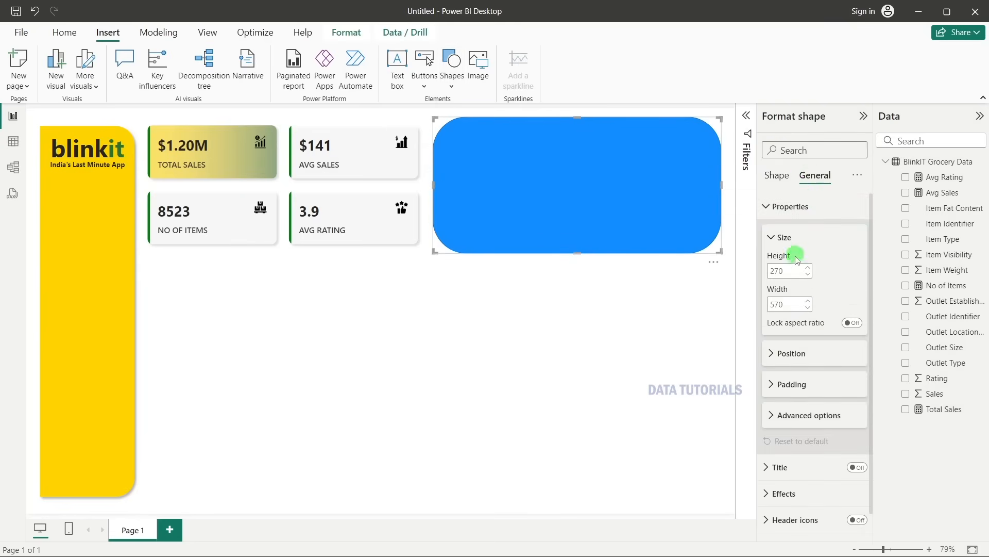
{"action": "double_click", "coordinate": [793, 268]}
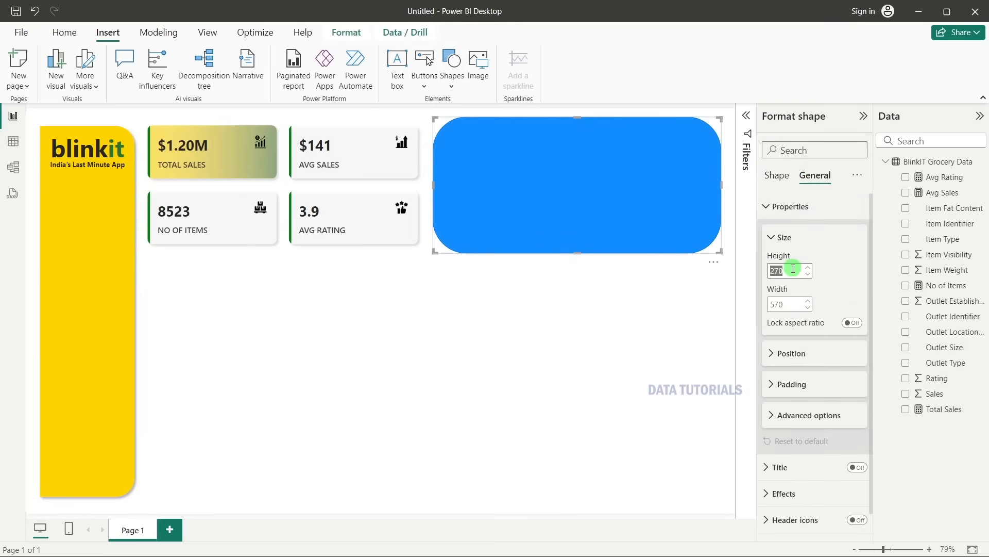
{"action": "type", "text": "500"}
{"action": "double_click", "coordinate": [787, 300]}
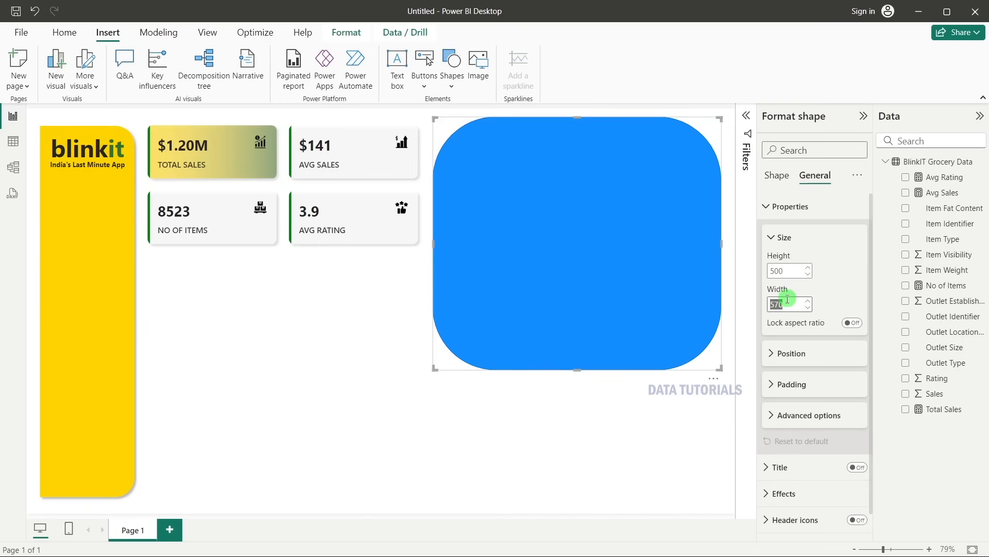
{"action": "type", "text": "554"}
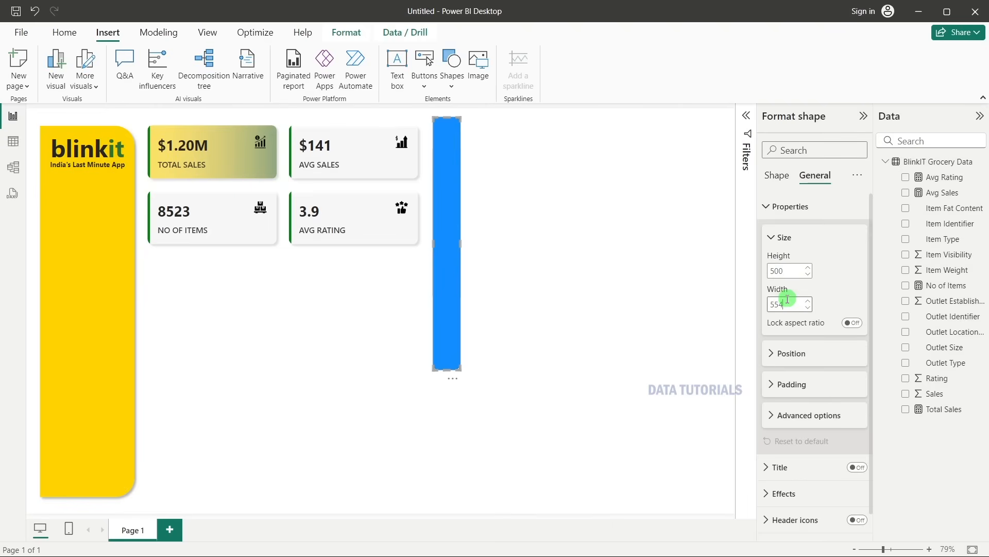
Move the rectangle directly below the KPI cards beside the yellow sidebar, adjusting its height to about 501.
{"action": "left_click_drag", "start_coordinate": [610, 247], "coordinate": [315, 384]}
{"action": "left_click_drag", "start_coordinate": [283, 503], "coordinate": [280, 505]}
{"action": "left_click_drag", "start_coordinate": [290, 453], "coordinate": [290, 446]}
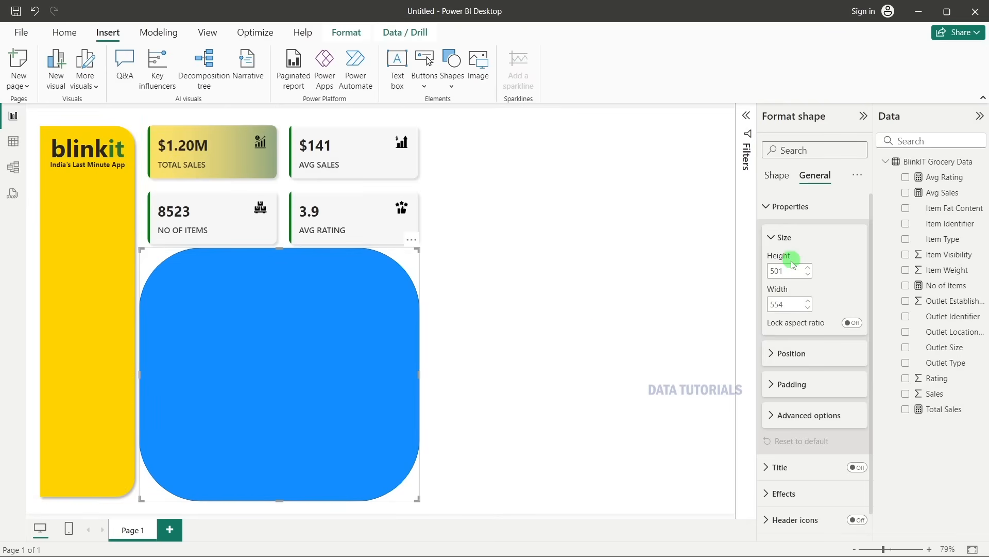
Reduce the rectangle's corner rounding so the corners are only slightly curved.
{"action": "left_click", "coordinate": [783, 214]}
{"action": "left_click", "coordinate": [777, 175]}
{"action": "left_click", "coordinate": [784, 206]}
{"action": "double_click", "coordinate": [782, 284]}
{"action": "type", "text": "0"}
{"action": "left_click", "coordinate": [539, 288]}
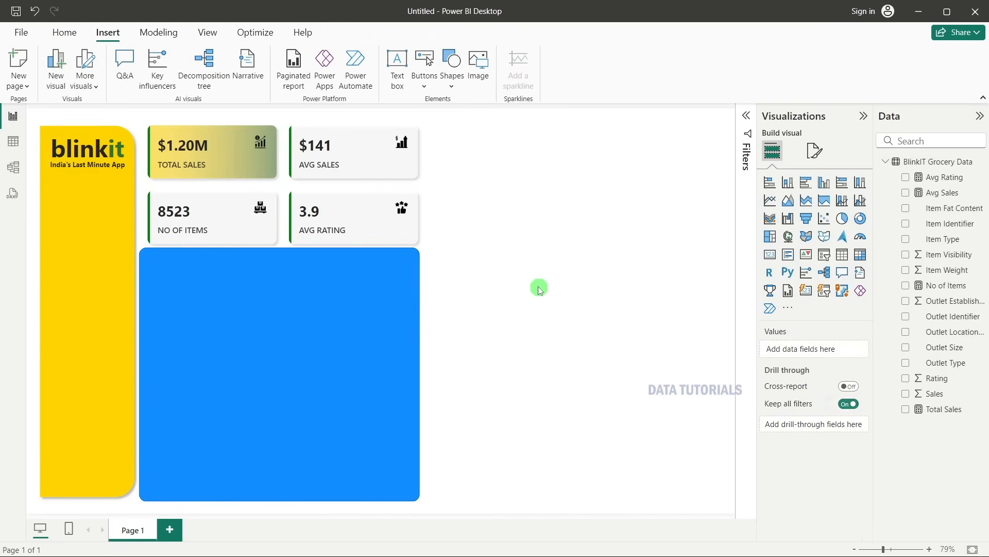
Fill the rectangle with white at 10% transparency.
{"action": "left_click", "coordinate": [382, 298]}
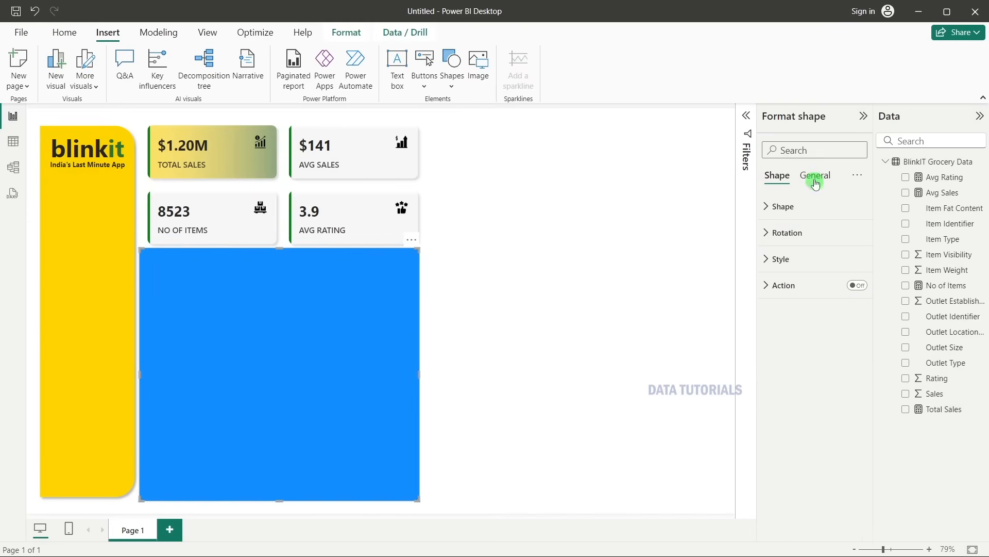
{"action": "left_click", "coordinate": [794, 258]}
{"action": "left_click", "coordinate": [795, 324]}
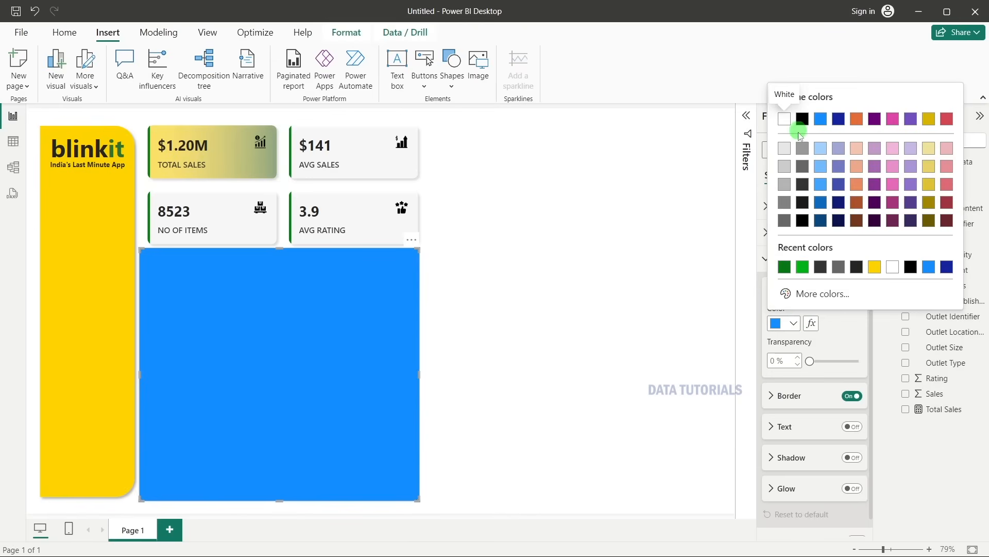
{"action": "left_click", "coordinate": [777, 362]}
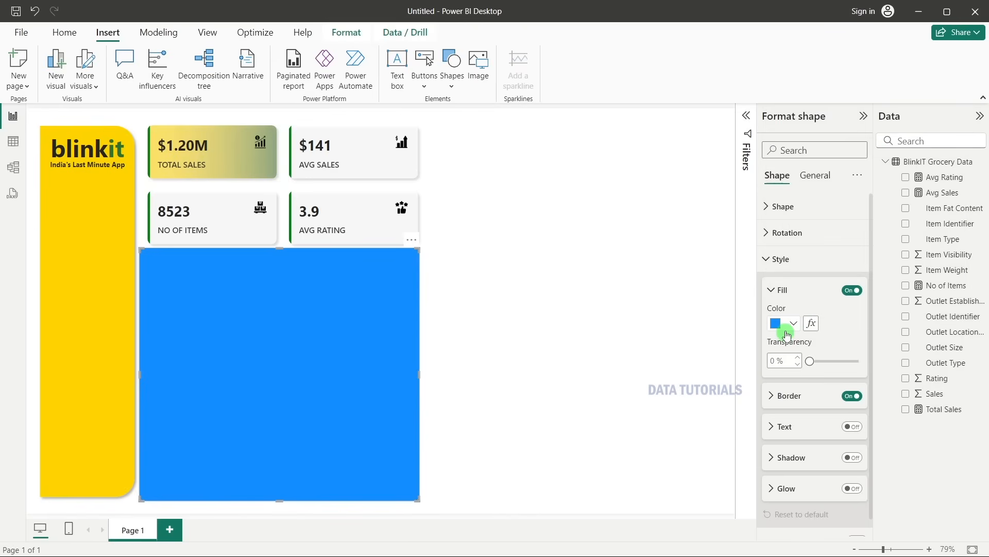
{"action": "left_click", "coordinate": [778, 323]}
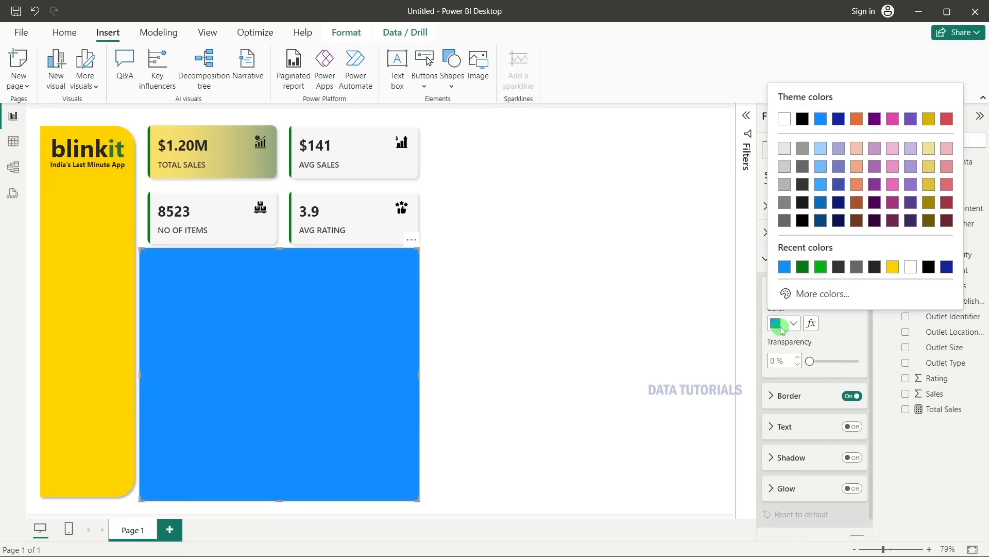
{"action": "left_click", "coordinate": [785, 119]}
{"action": "left_click", "coordinate": [776, 359]}
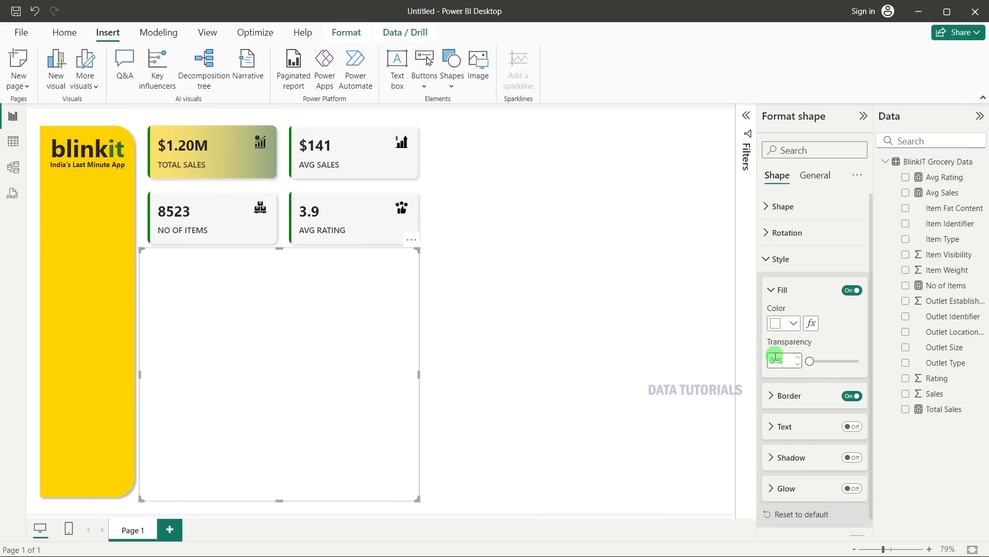
{"action": "type", "text": "10"}
Give the rectangle a light grey border and turn on its shadow.
{"action": "left_click", "coordinate": [788, 396]}
{"action": "scroll", "coordinate": [786, 382], "scroll_direction": "down", "scroll_amount": 1}
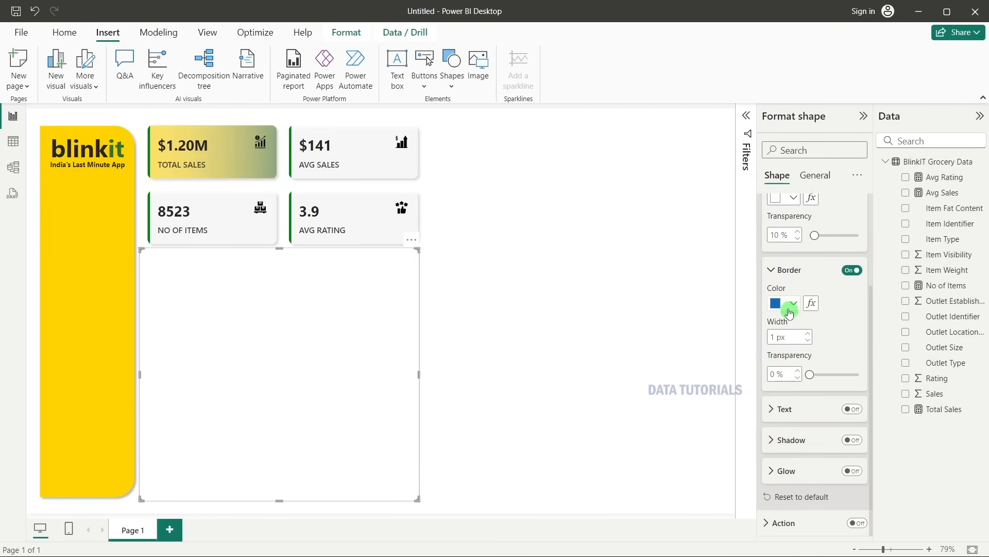
{"action": "left_click", "coordinate": [789, 312]}
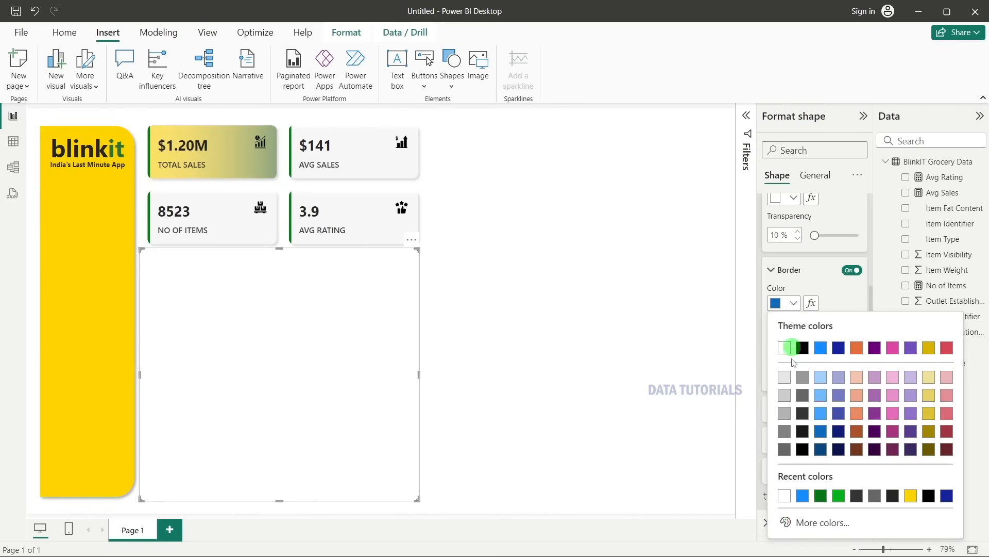
{"action": "left_click", "coordinate": [790, 395]}
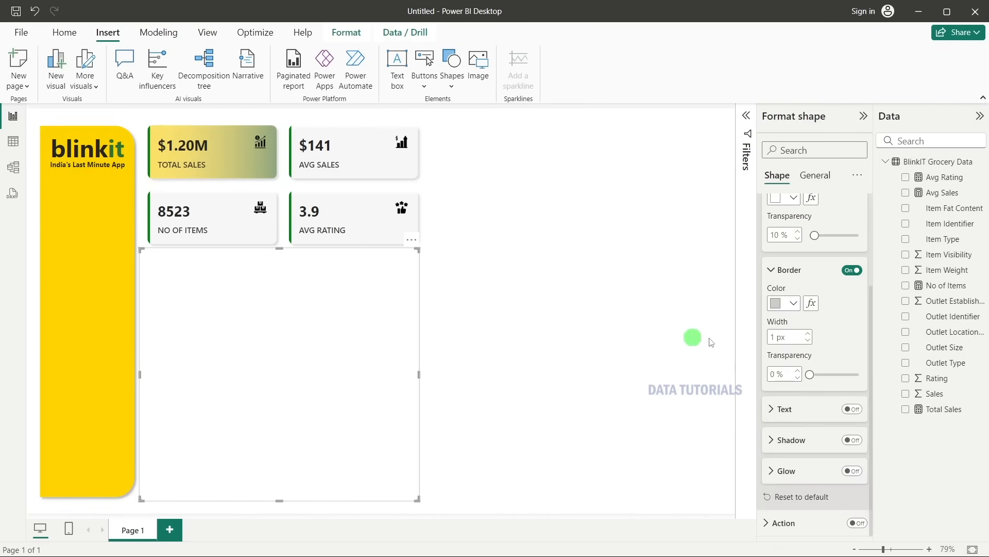
{"action": "left_click", "coordinate": [852, 440]}
{"action": "left_click", "coordinate": [568, 334]}
Fine-tune the panel's position so it lines up with the KPI cards' edges and leaves a small gap beneath them.
{"action": "left_click_drag", "start_coordinate": [251, 343], "coordinate": [252, 341]}
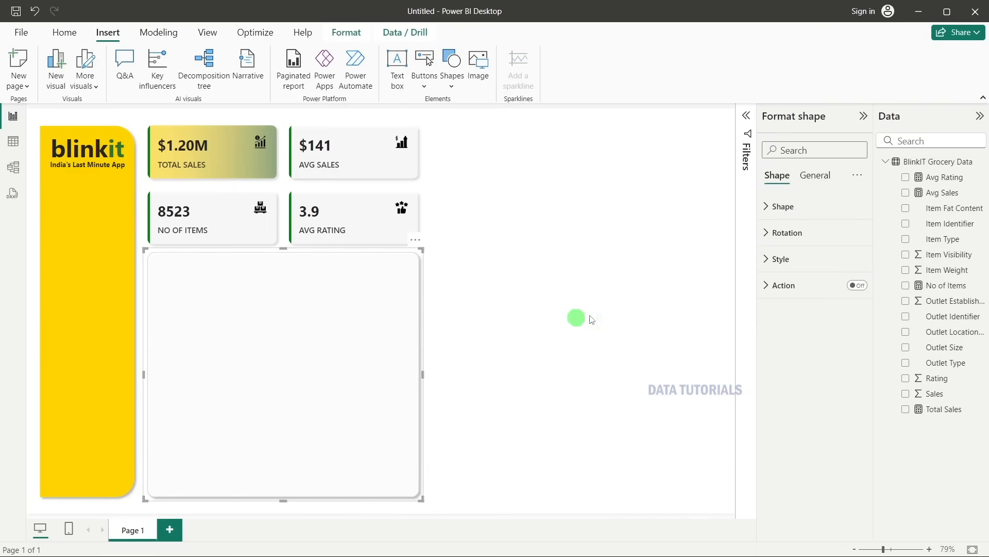
{"action": "key", "text": "Up"}
{"action": "key", "text": "Up"}
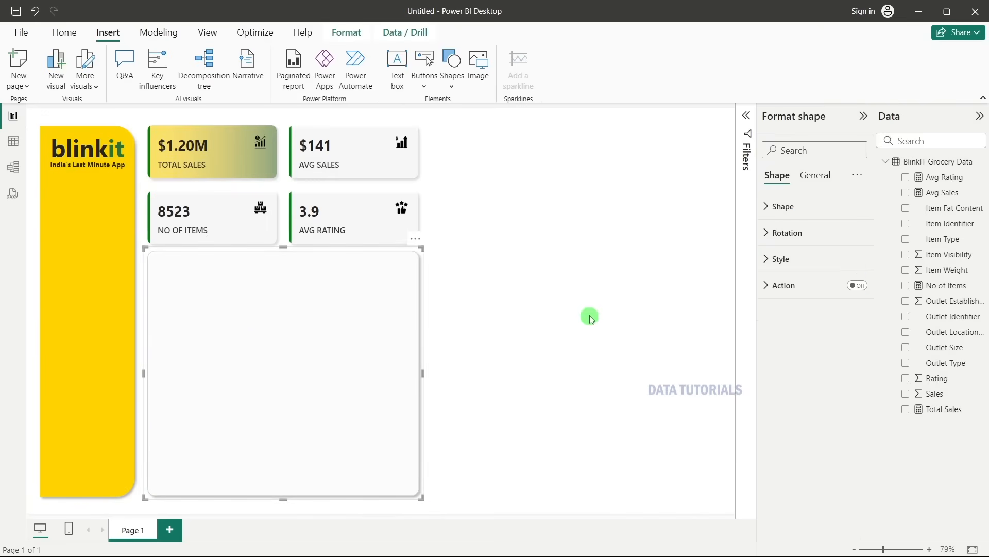
{"action": "key", "text": "Down"}
{"action": "key", "text": "Down"}
{"action": "key", "text": "Down"}
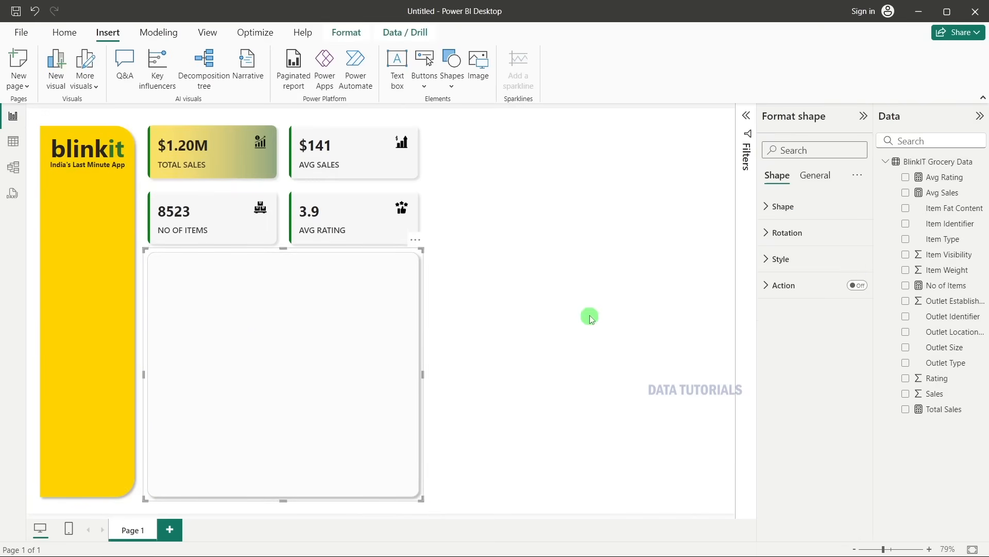
{"action": "left_click", "coordinate": [590, 317]}
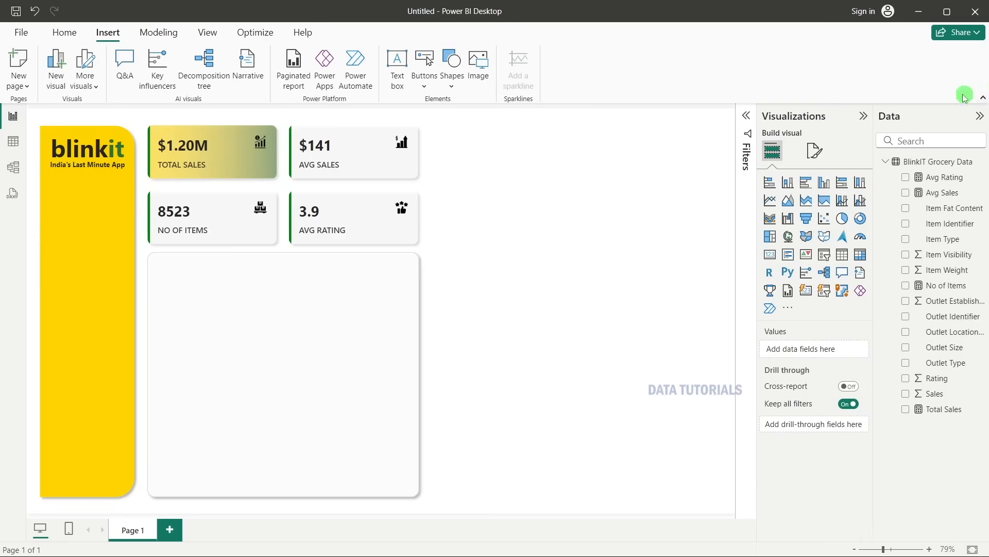
Check the chart requirements slide in PowerPoint and the finished blinkit project report before returning to the untitled Power BI report.
{"action": "key", "text": "alt+Tab"}
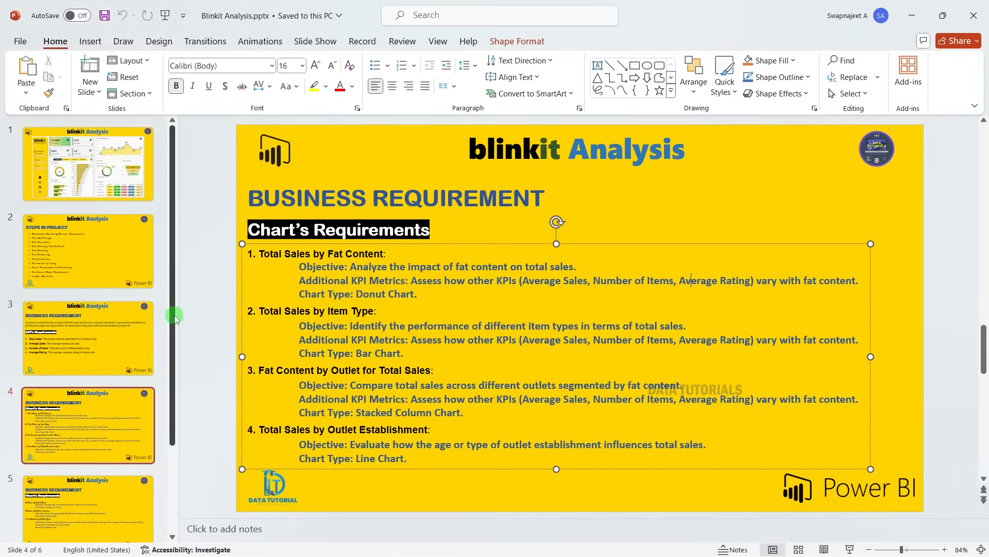
{"action": "key", "text": "alt+Tab"}
{"action": "key", "text": "alt+Tab"}
{"action": "key", "text": "Tab"}
{"action": "key", "text": "Tab"}
{"action": "key", "text": "Tab"}
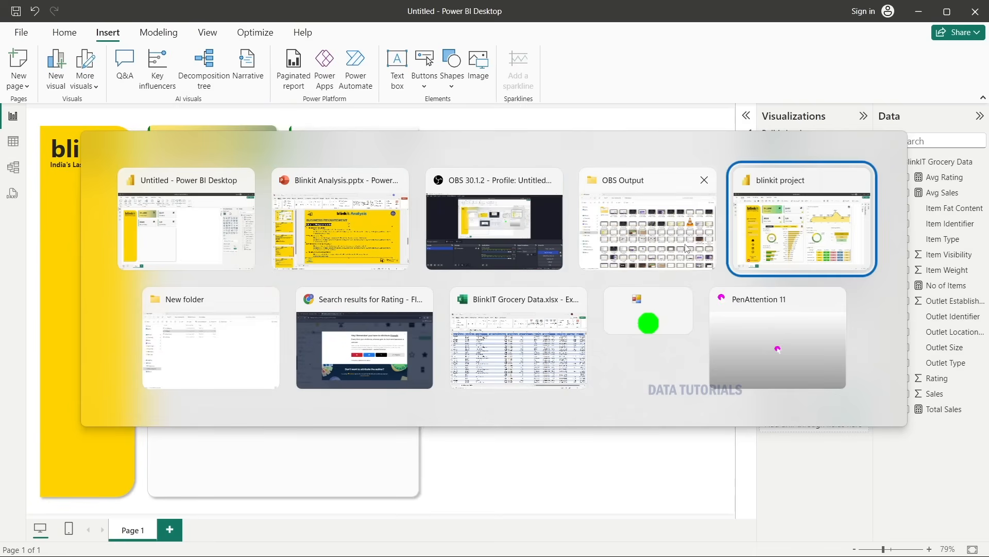
{"action": "key", "text": "alt+Tab"}
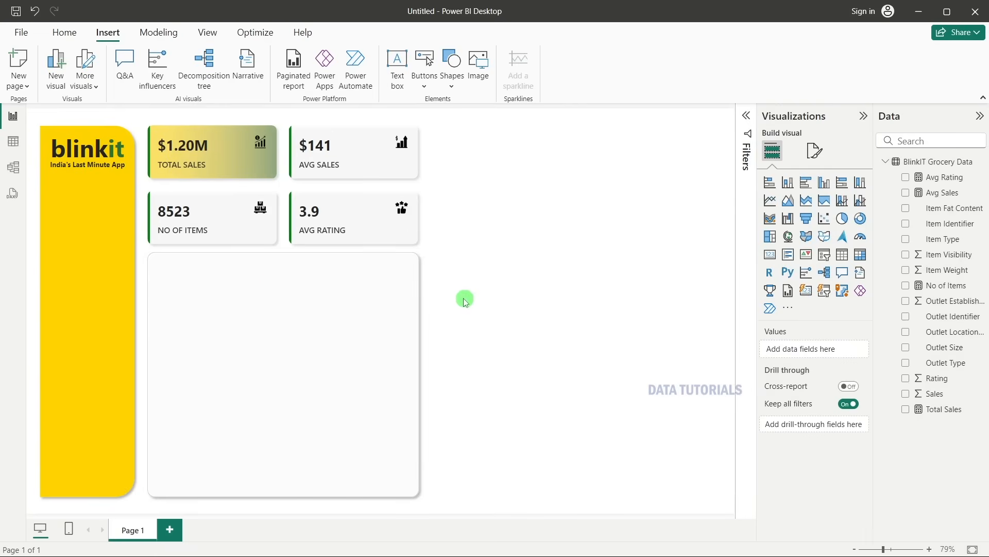
Check the chart requirements slide in PowerPoint, add a donut chart to the Power BI report and place it beside the large panel.
{"action": "key", "text": "alt+Tab"}
{"action": "key", "text": "alt+Tab"}
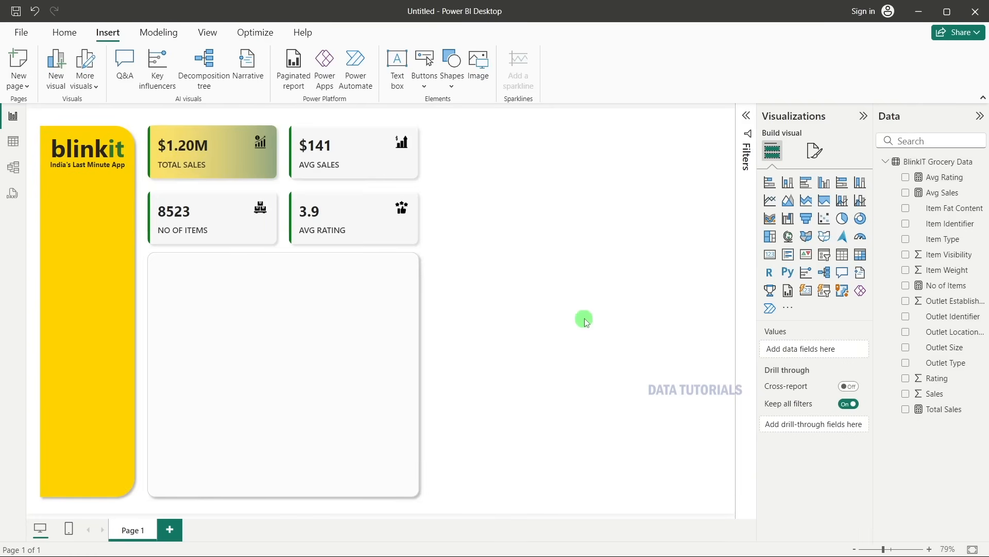
{"action": "key", "text": "alt+Tab"}
{"action": "key", "text": "Tab"}
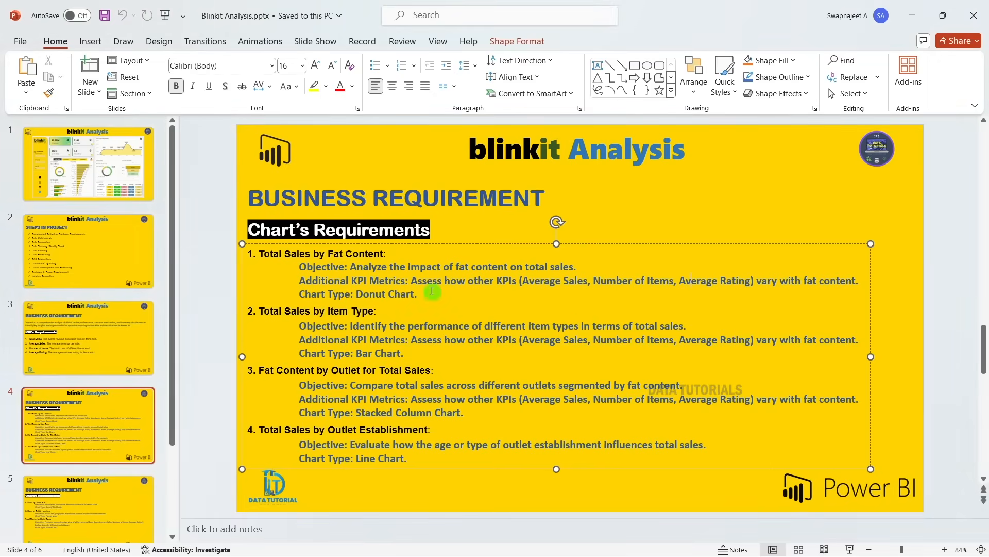
{"action": "key", "text": "alt+Tab"}
{"action": "left_click", "coordinate": [860, 218]}
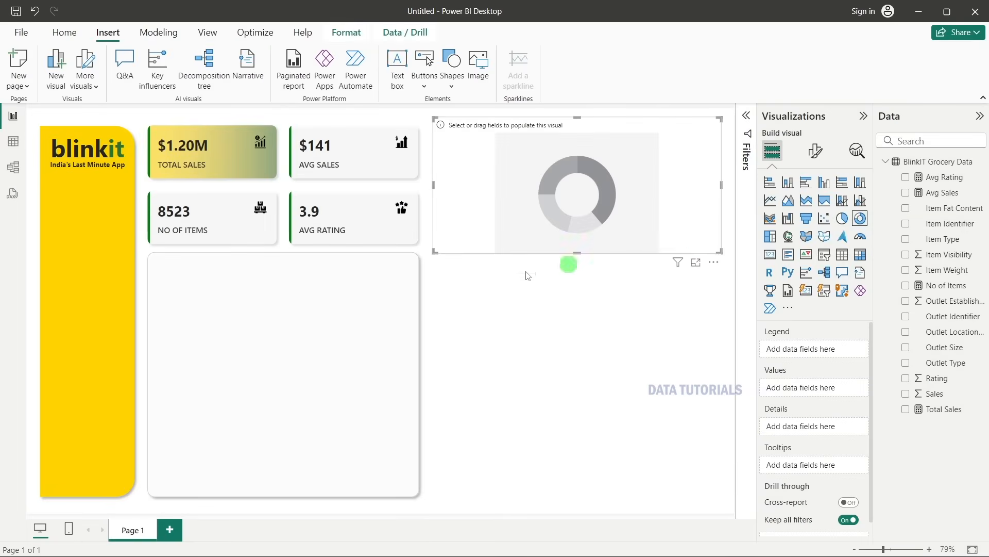
{"action": "key", "text": "alt+Tab"}
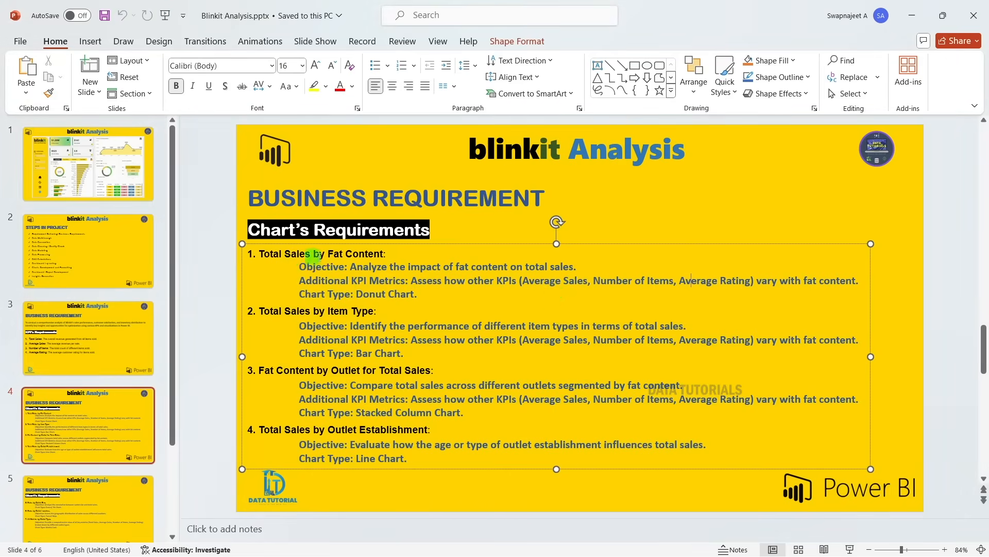
{"action": "key", "text": "alt+Tab"}
{"action": "left_click", "coordinate": [321, 262]}
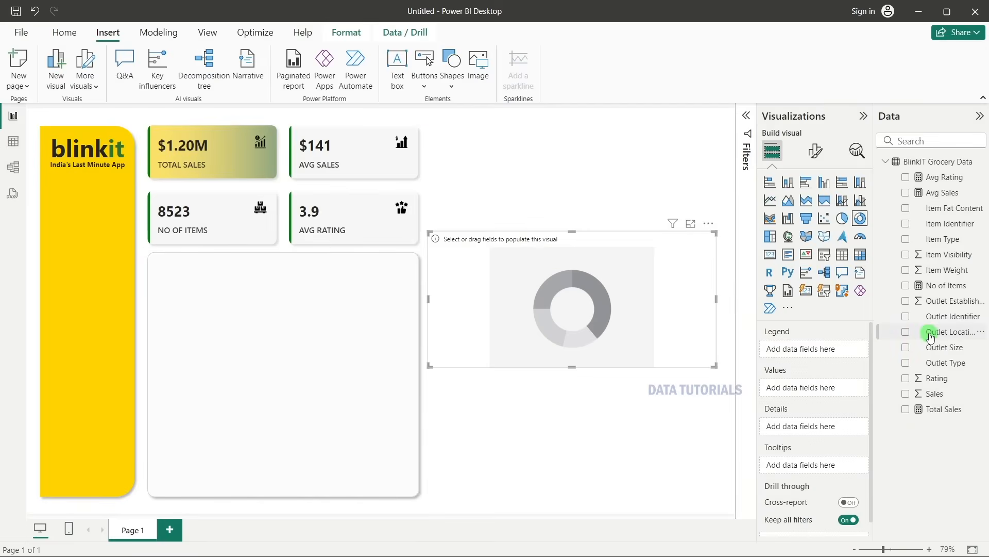
Plot Sales by Item Fat Content in the donut chart and compare it with the requirements slide.
{"action": "left_click", "coordinate": [907, 394]}
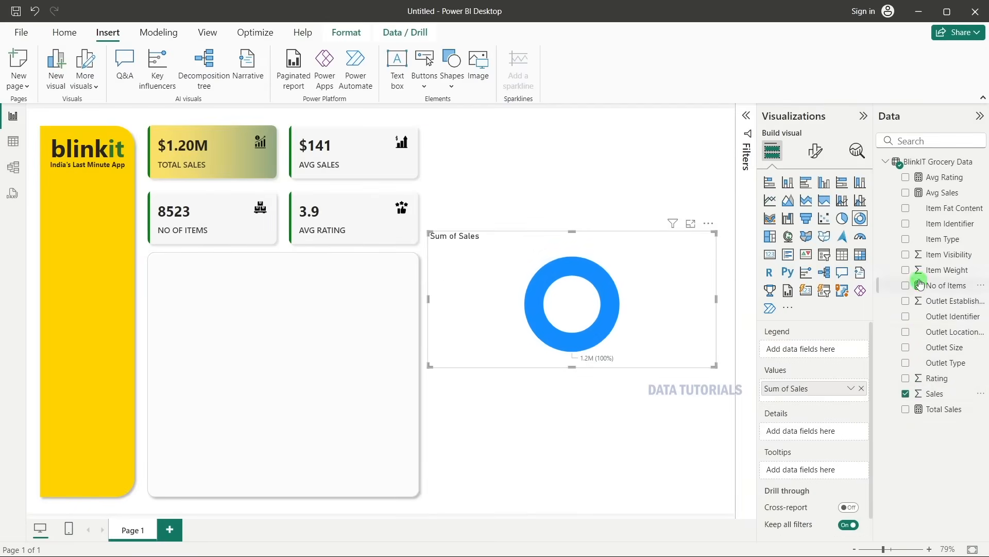
{"action": "left_click", "coordinate": [906, 208]}
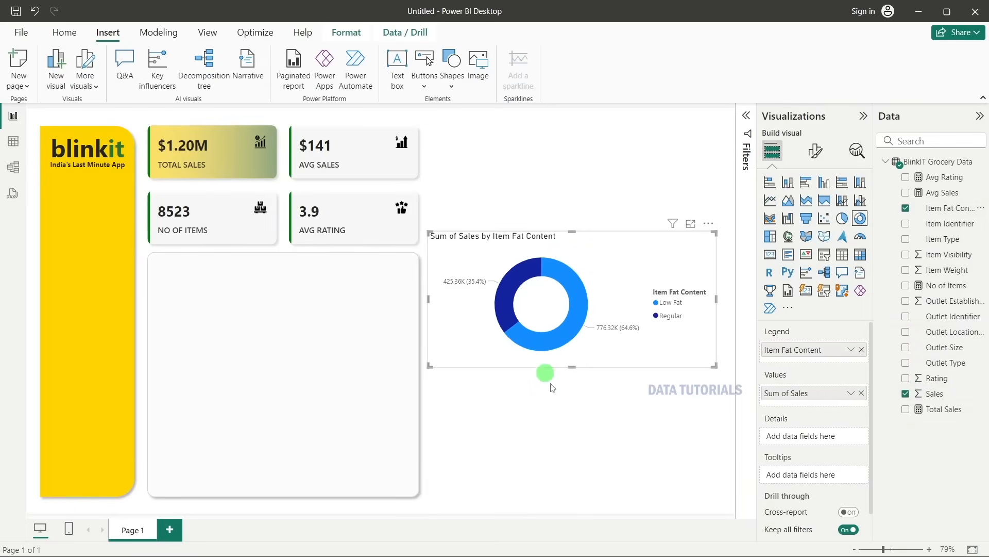
{"action": "key", "text": "alt+Tab"}
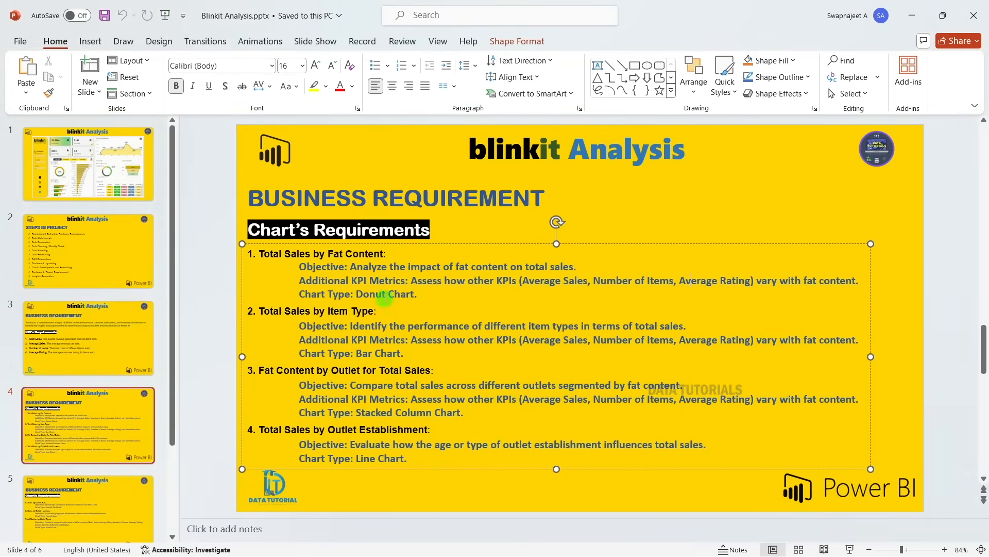
{"action": "key", "text": "alt+Tab"}
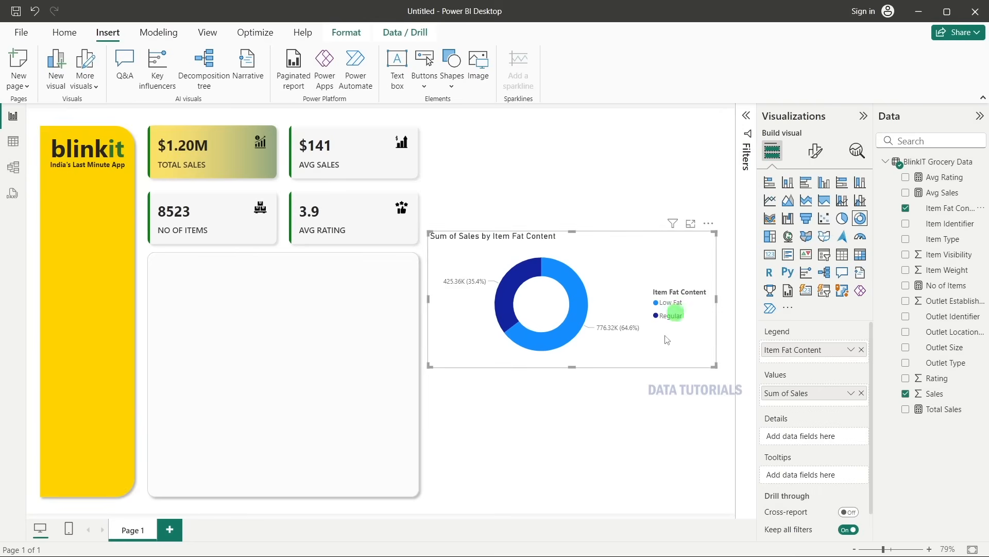
{"action": "left_click", "coordinate": [633, 386]}
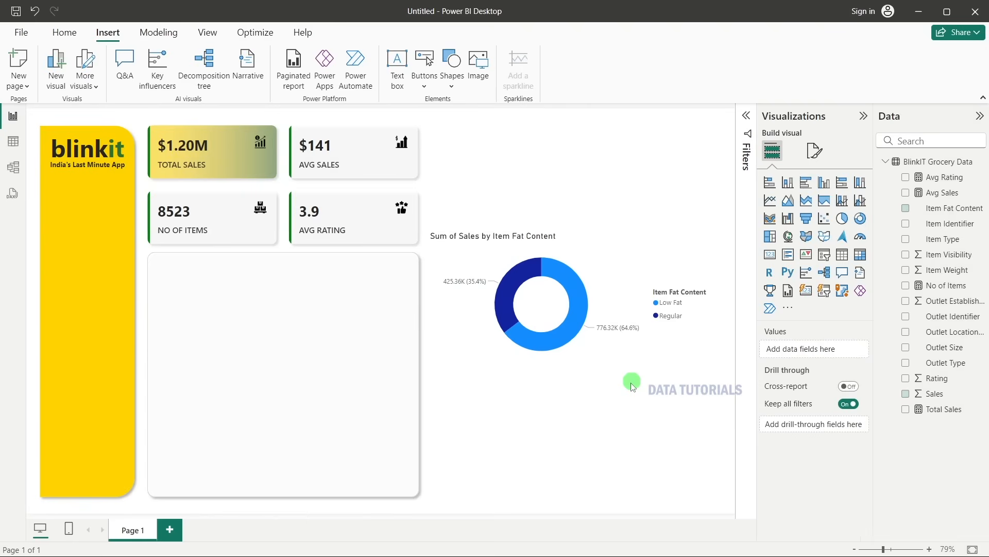
Start a new fields parameter named Metrics and expand the BlinkIT Grocery Data table in its field list.
{"action": "left_click", "coordinate": [159, 34]}
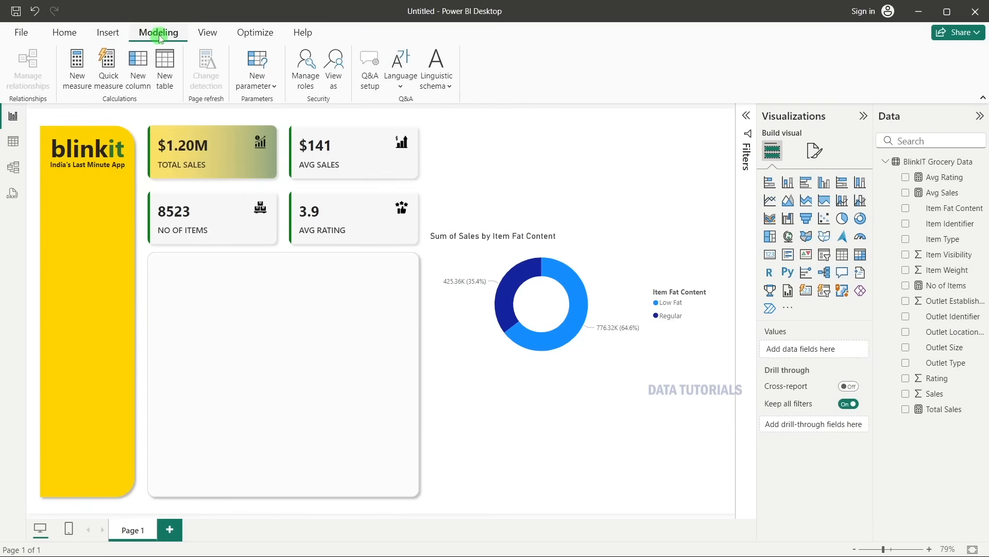
{"action": "left_click", "coordinate": [262, 87]}
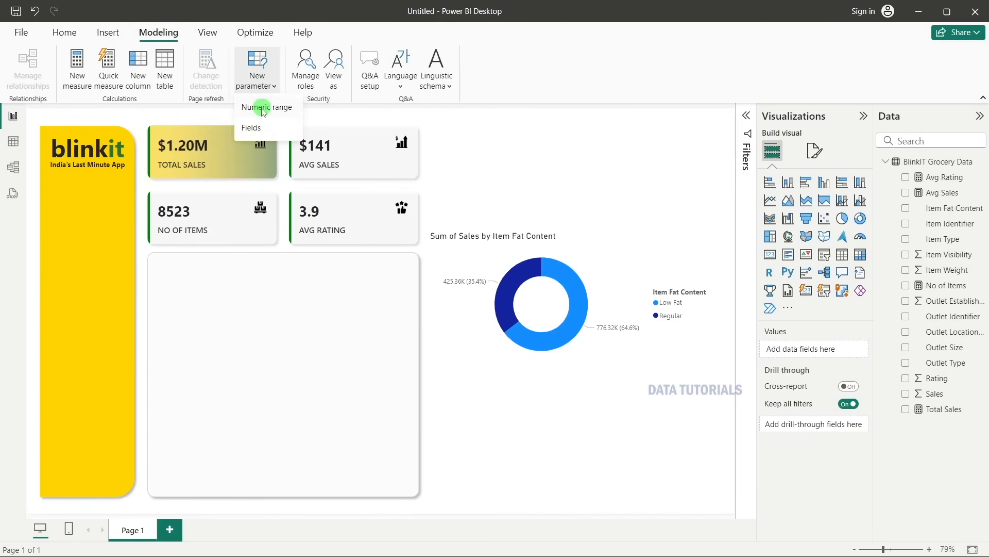
{"action": "left_click", "coordinate": [253, 127]}
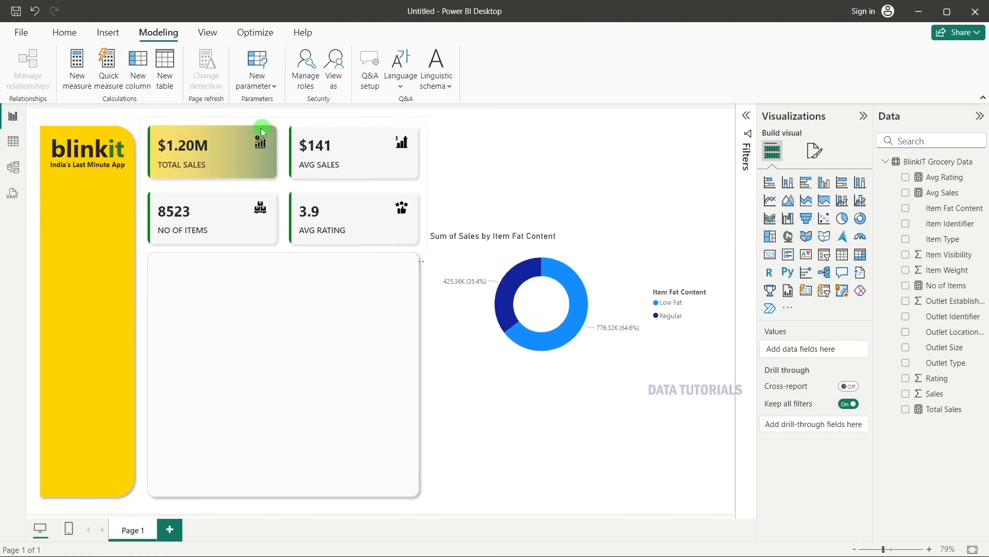
{"action": "left_click", "coordinate": [310, 203]}
{"action": "double_click", "coordinate": [309, 203]}
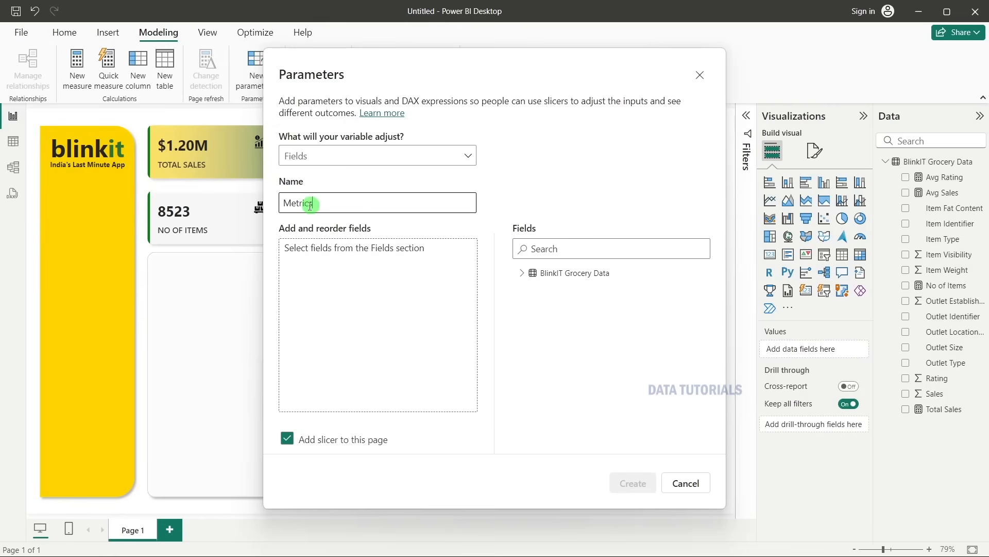
{"action": "left_click", "coordinate": [522, 273]}
{"action": "left_click", "coordinate": [558, 304]}
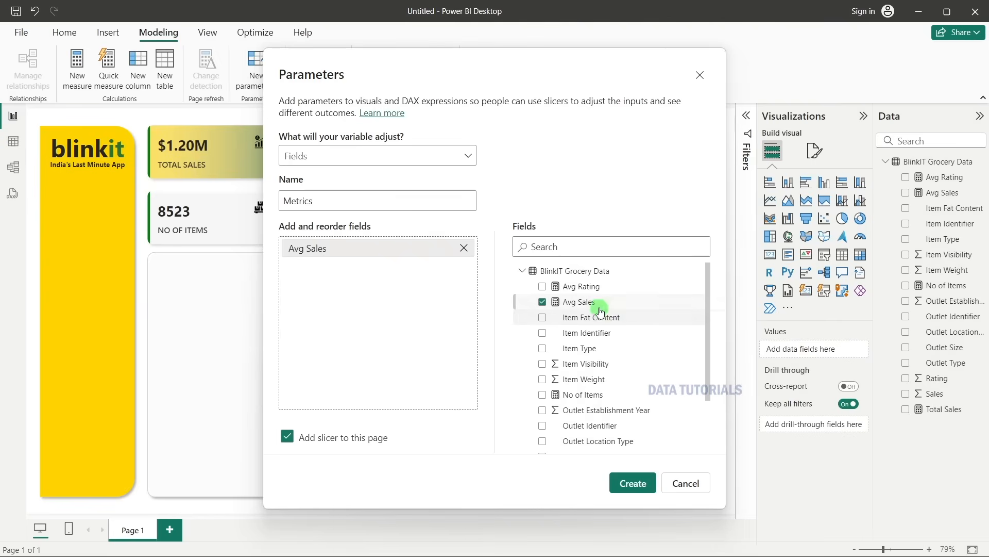
{"action": "scroll", "coordinate": [588, 394], "scroll_direction": "down", "scroll_amount": 3}
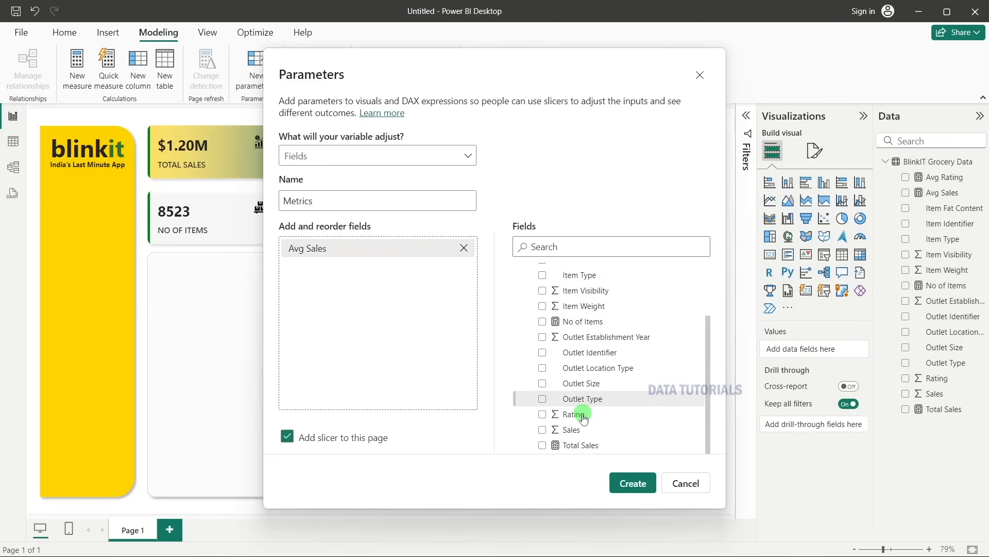
{"action": "scroll", "coordinate": [570, 412], "scroll_direction": "up", "scroll_amount": 3}
{"action": "left_click", "coordinate": [464, 248]}
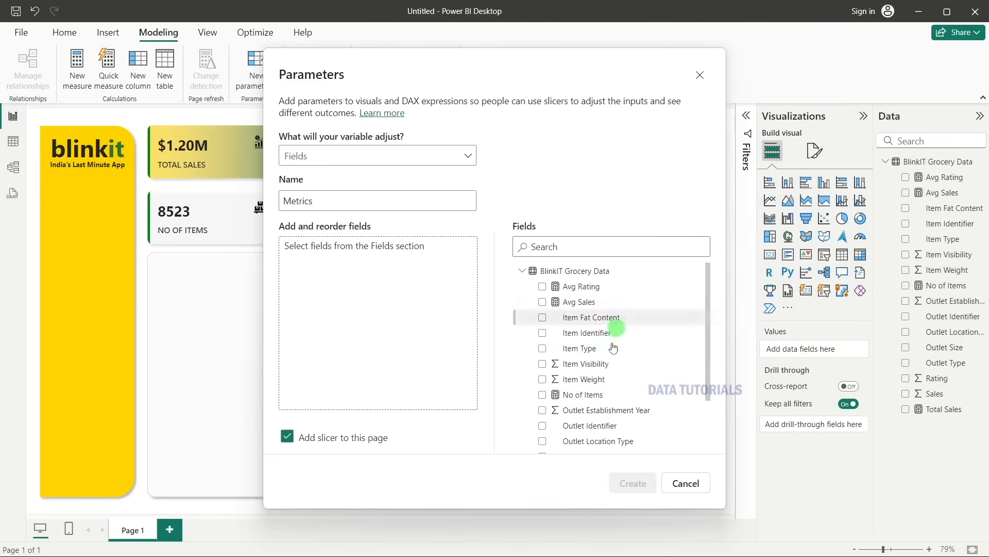
Add Total Sales, Avg Sales, No of Items and Avg Rating in that order and create the parameter with its page slicer.
{"action": "scroll", "coordinate": [559, 361], "scroll_direction": "down", "scroll_amount": 3}
{"action": "left_click", "coordinate": [548, 445]}
{"action": "scroll", "coordinate": [567, 382], "scroll_direction": "up", "scroll_amount": 5}
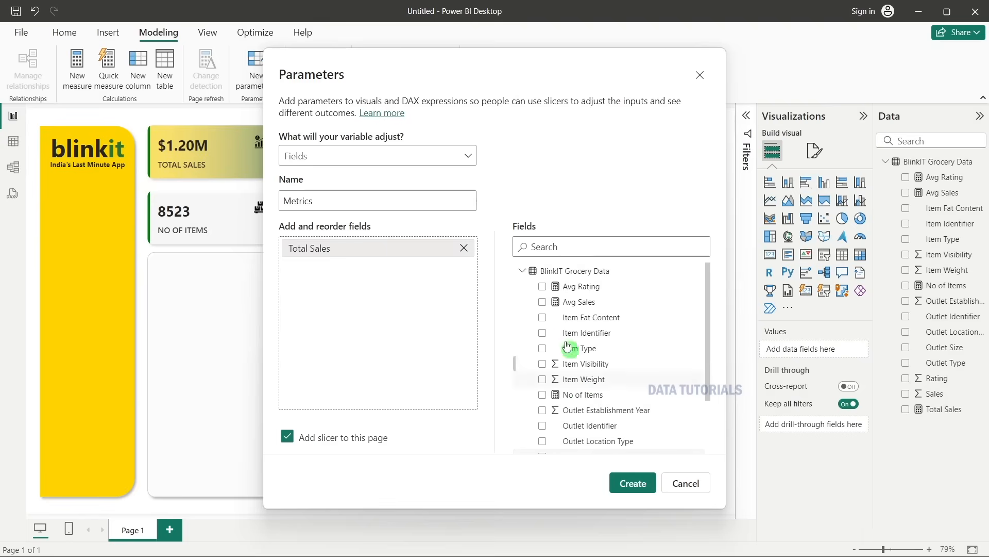
{"action": "left_click", "coordinate": [541, 303]}
{"action": "scroll", "coordinate": [548, 320], "scroll_direction": "down", "scroll_amount": 3}
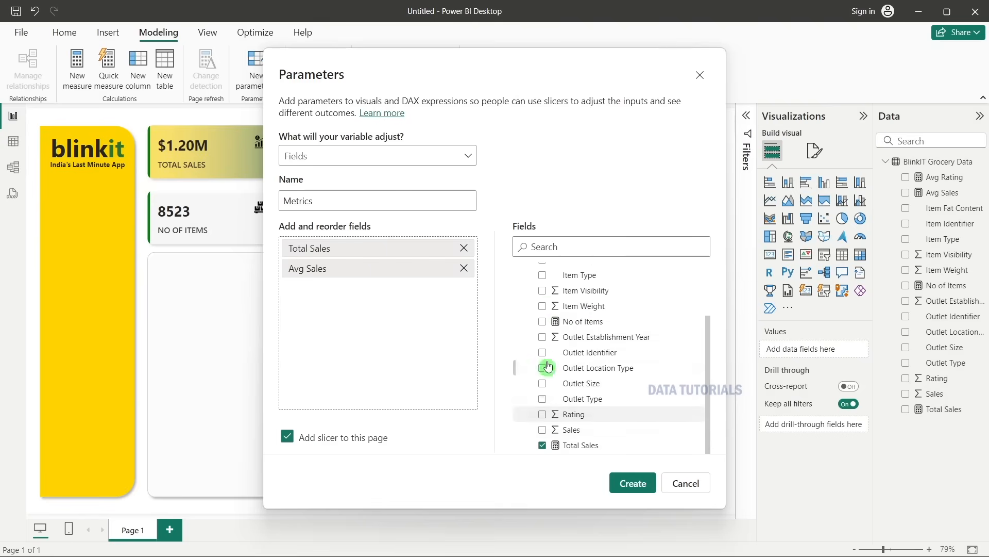
{"action": "left_click", "coordinate": [543, 322]}
{"action": "scroll", "coordinate": [546, 330], "scroll_direction": "up", "scroll_amount": 3}
{"action": "left_click", "coordinate": [542, 286]}
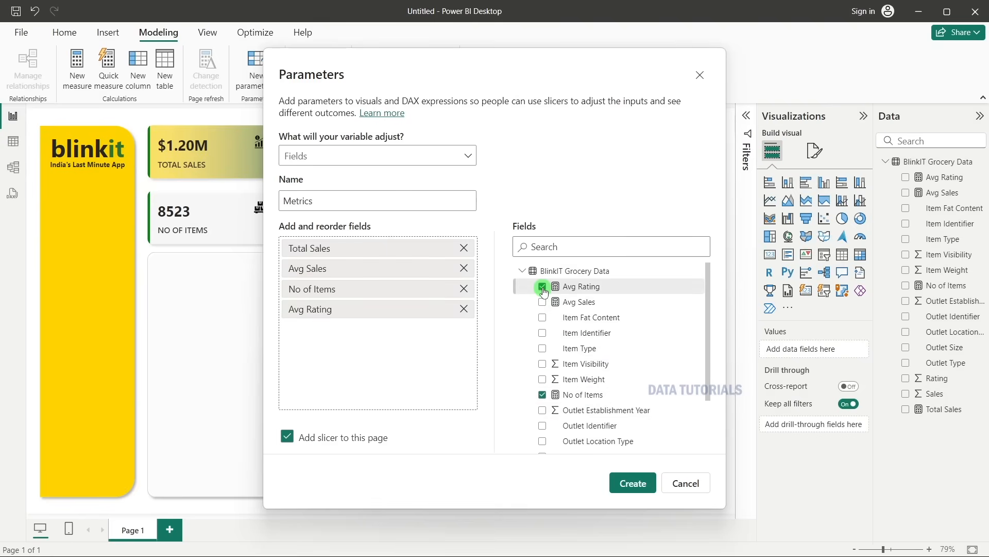
{"action": "left_click", "coordinate": [633, 483]}
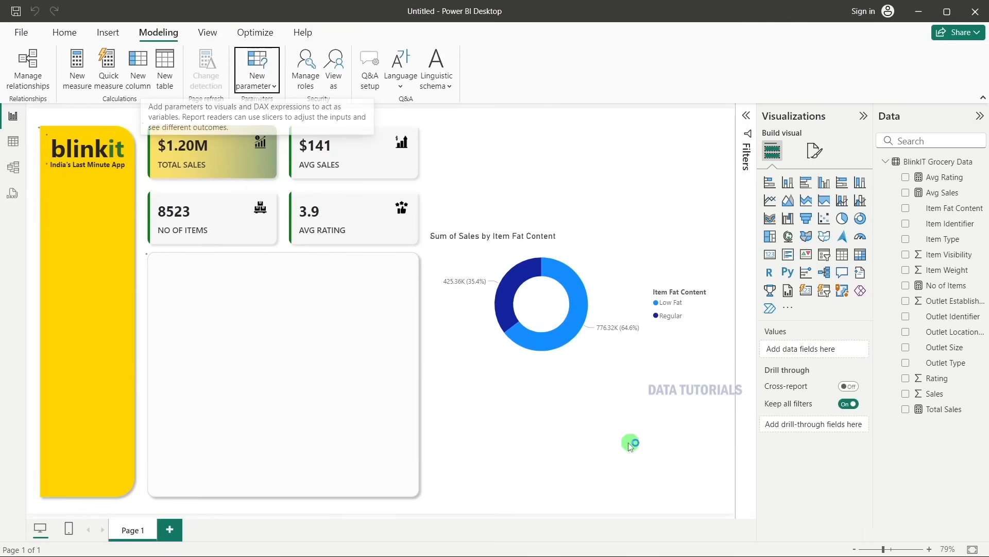
Examine the Metrics parameter's field and DAX definition, and close the formula editor without changes.
{"action": "left_click", "coordinate": [901, 431]}
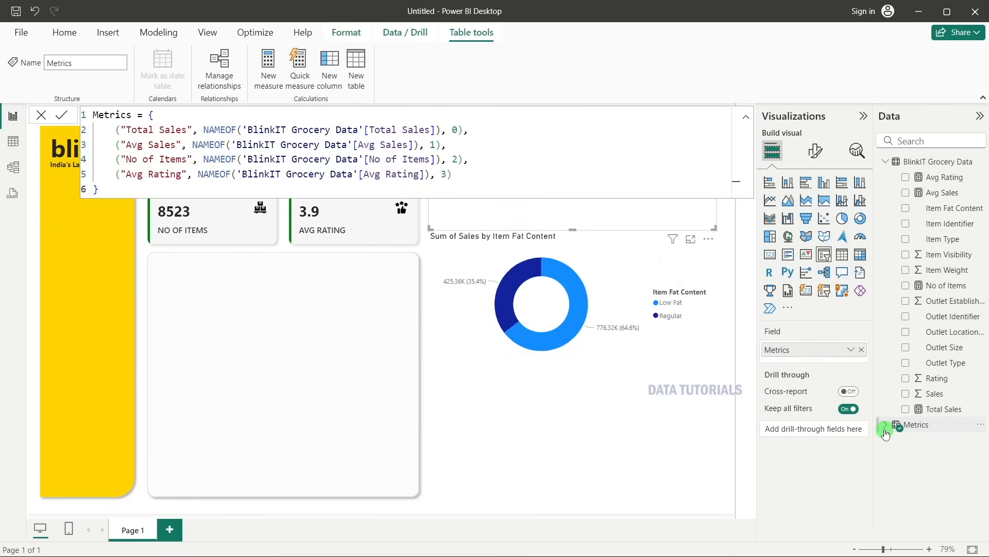
{"action": "left_click", "coordinate": [938, 441]}
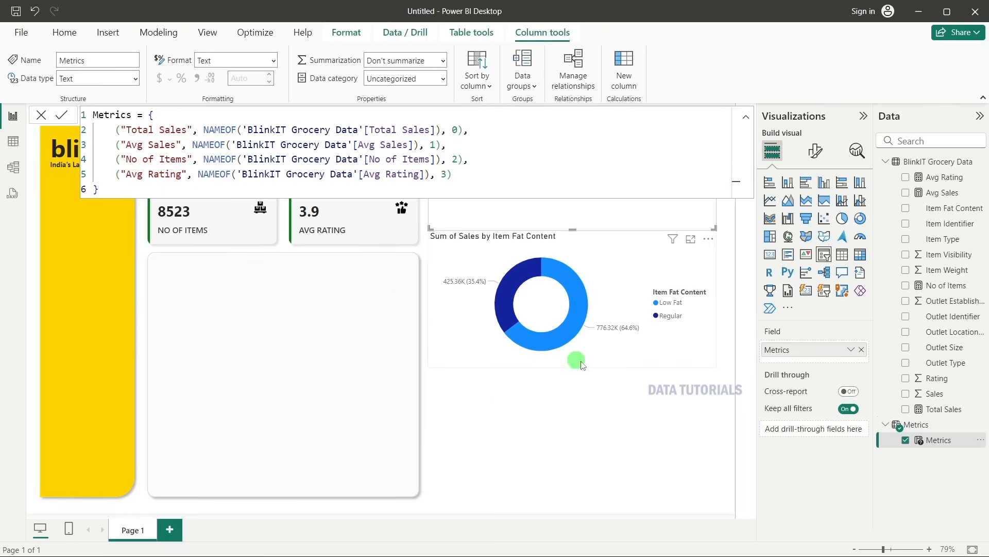
{"action": "left_click", "coordinate": [43, 117]}
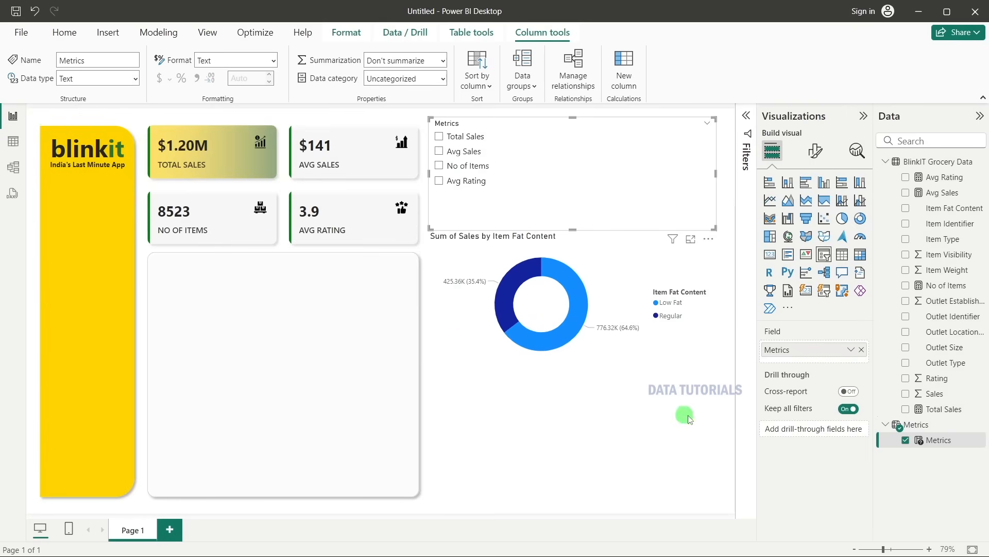
{"action": "left_click", "coordinate": [650, 399]}
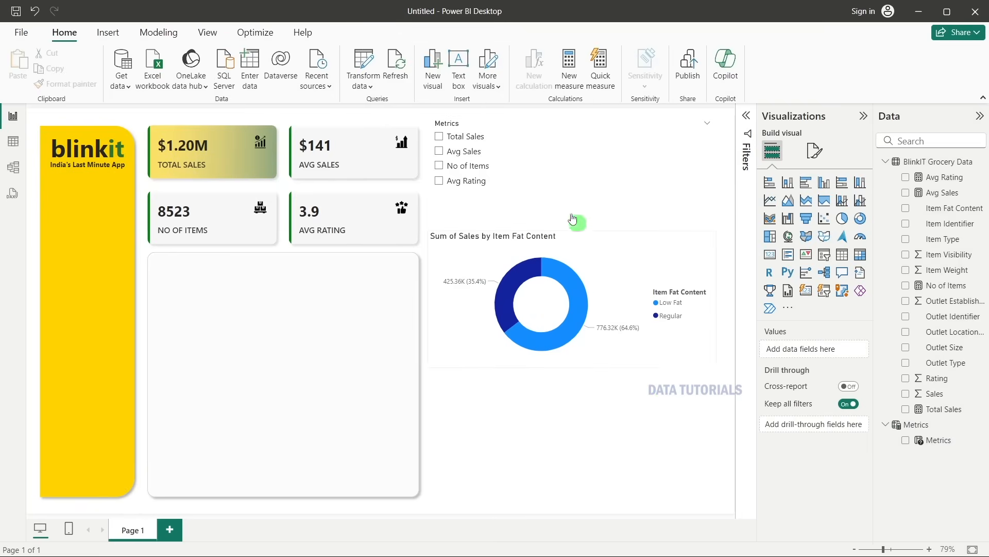
Select Total Sales in the Metrics slicer and replace the donut chart's Sum of Sales value with the Metrics parameter.
{"action": "left_click", "coordinate": [544, 169]}
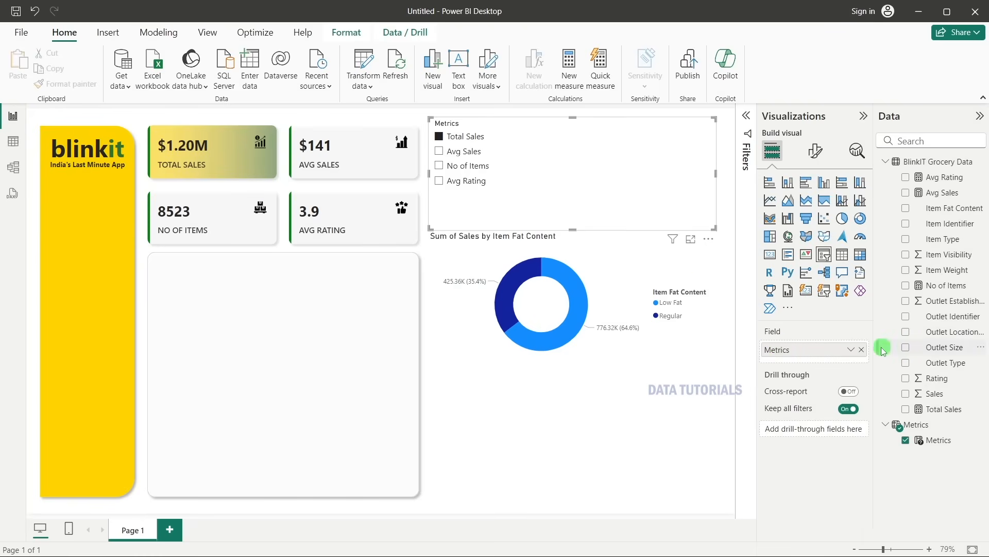
{"action": "left_click", "coordinate": [627, 270]}
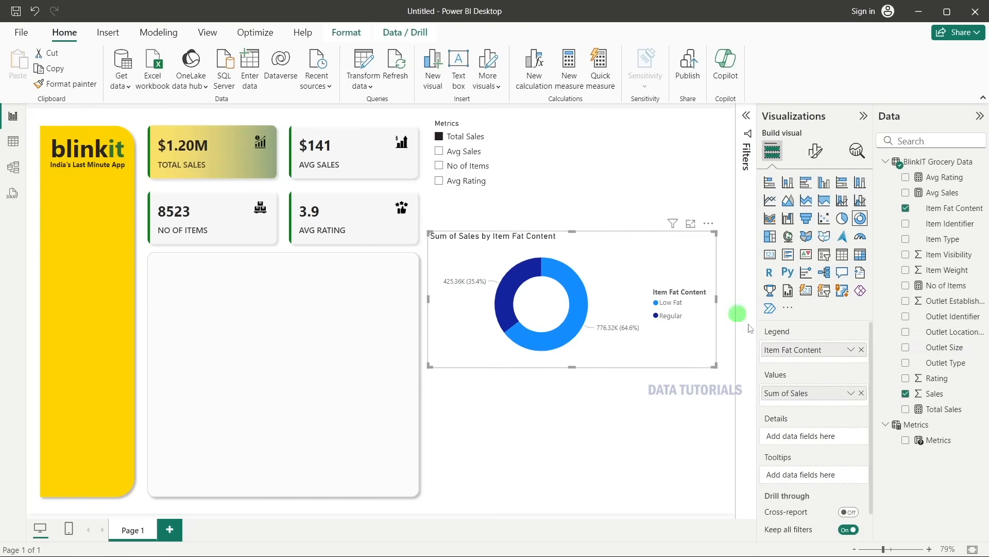
{"action": "left_click", "coordinate": [864, 393]}
{"action": "left_click_drag", "start_coordinate": [923, 441], "coordinate": [812, 392]}
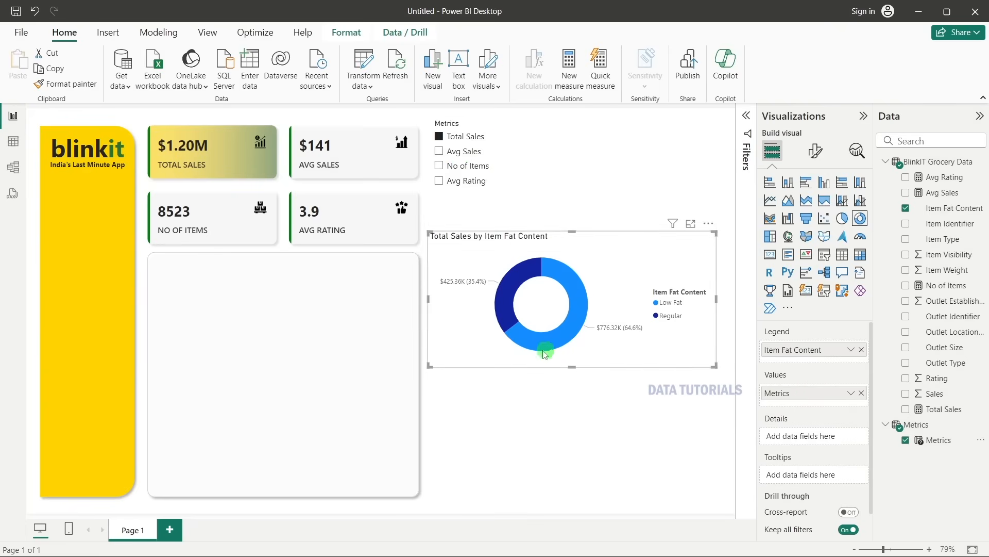
Test the donut chart by switching the slicer through Avg Sales, No of Items and Avg Rating, and return to Total Sales.
{"action": "left_click", "coordinate": [461, 153]}
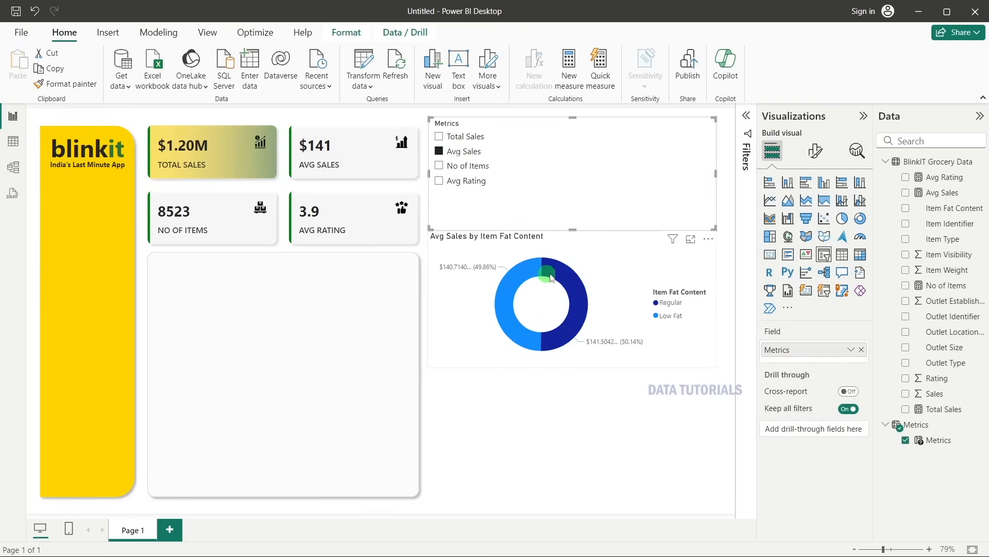
{"action": "left_click", "coordinate": [469, 167]}
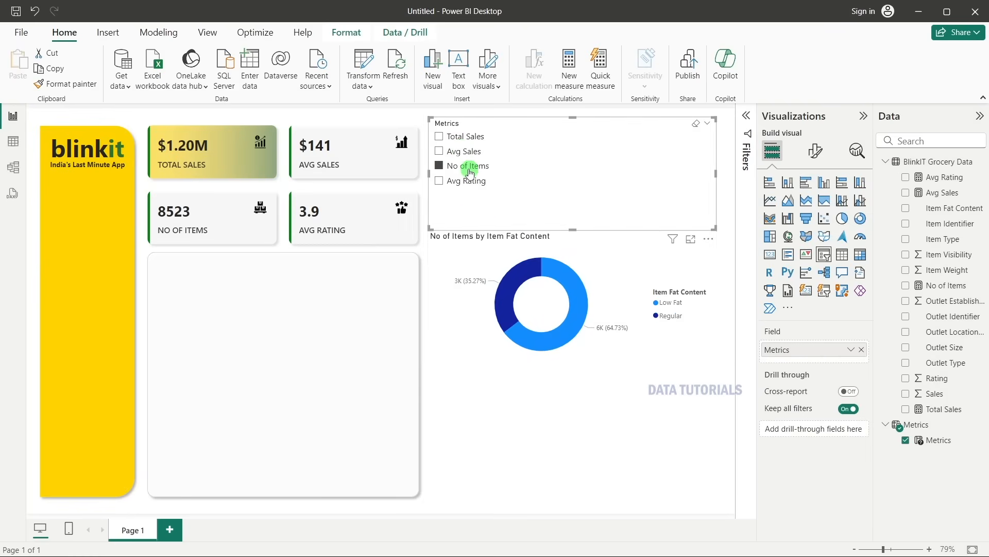
{"action": "left_click", "coordinate": [465, 181]}
{"action": "mouse_move", "coordinate": [508, 293]}
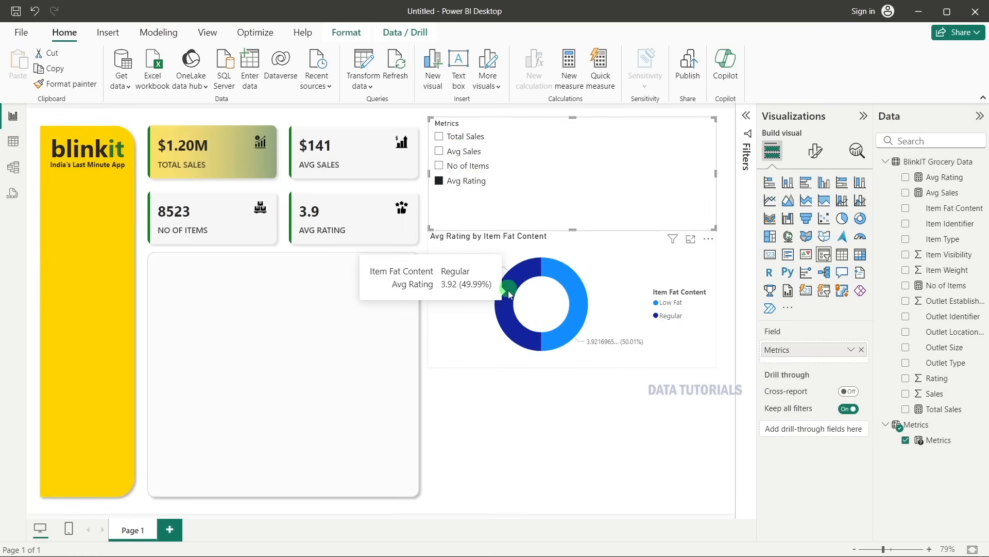
{"action": "left_click", "coordinate": [470, 137]}
Move the Metrics slicer onto the large panel beneath the KPI cards and set its style to Tile.
{"action": "left_click_drag", "start_coordinate": [545, 175], "coordinate": [329, 308]}
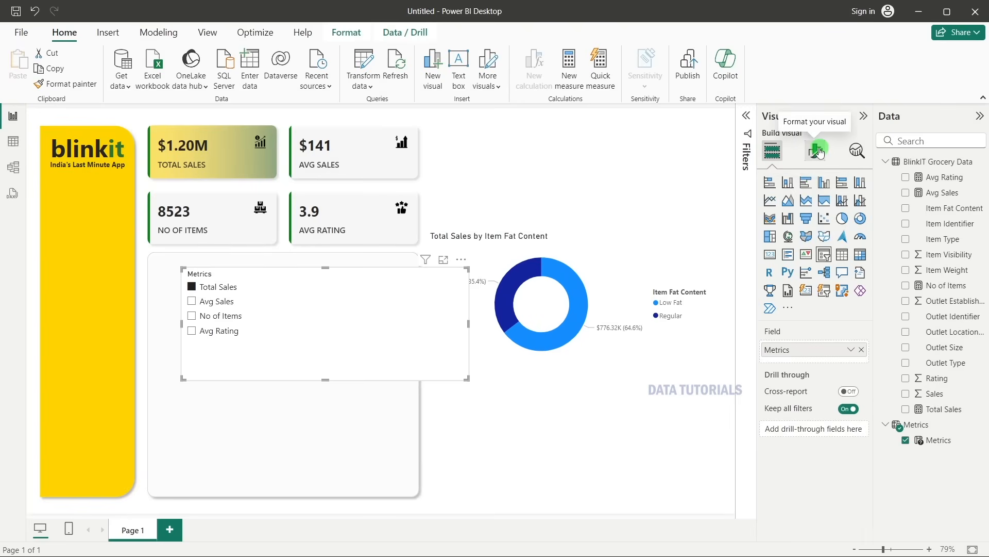
{"action": "left_click", "coordinate": [818, 151]}
{"action": "left_click", "coordinate": [814, 208]}
{"action": "left_click", "coordinate": [808, 237]}
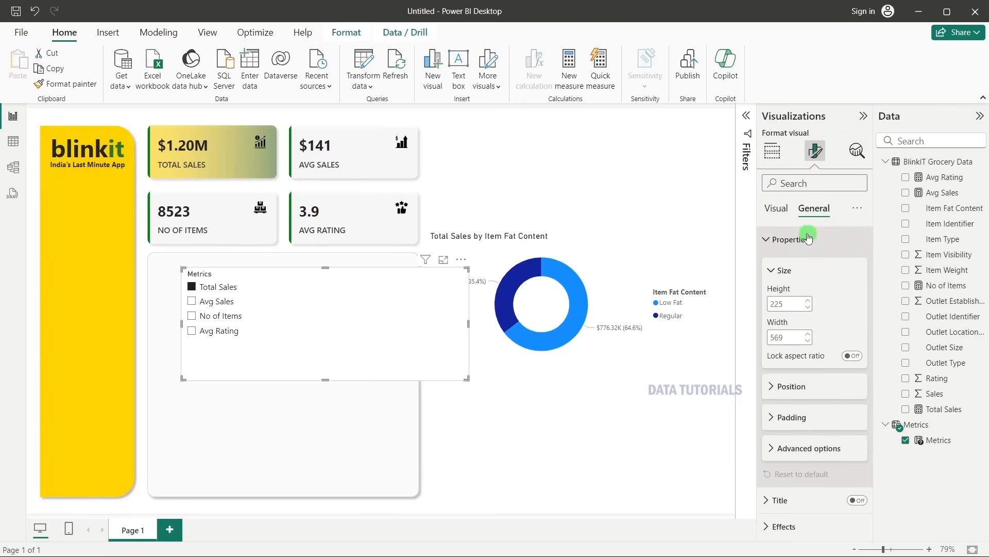
{"action": "left_click", "coordinate": [777, 212]}
{"action": "left_click", "coordinate": [796, 239]}
{"action": "left_click", "coordinate": [794, 304]}
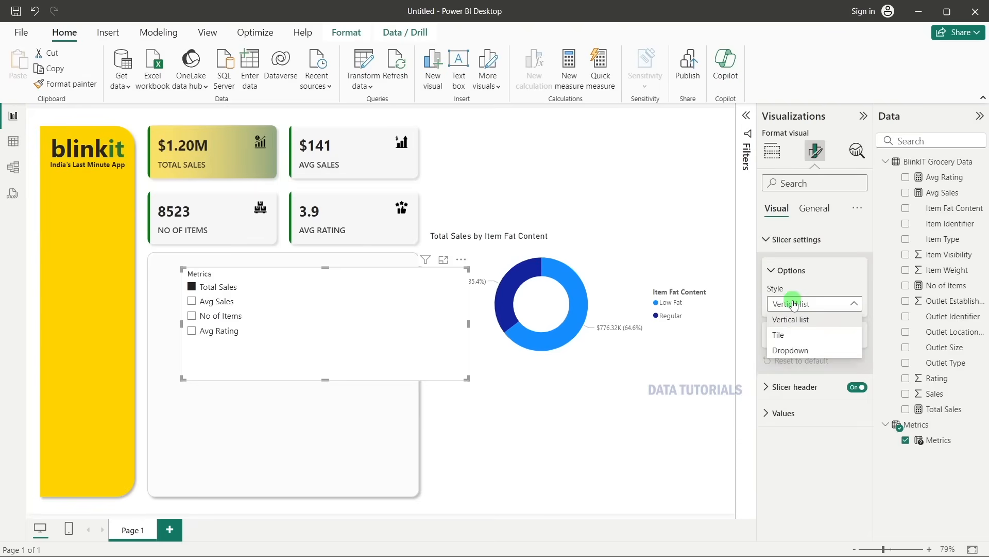
{"action": "left_click", "coordinate": [790, 334]}
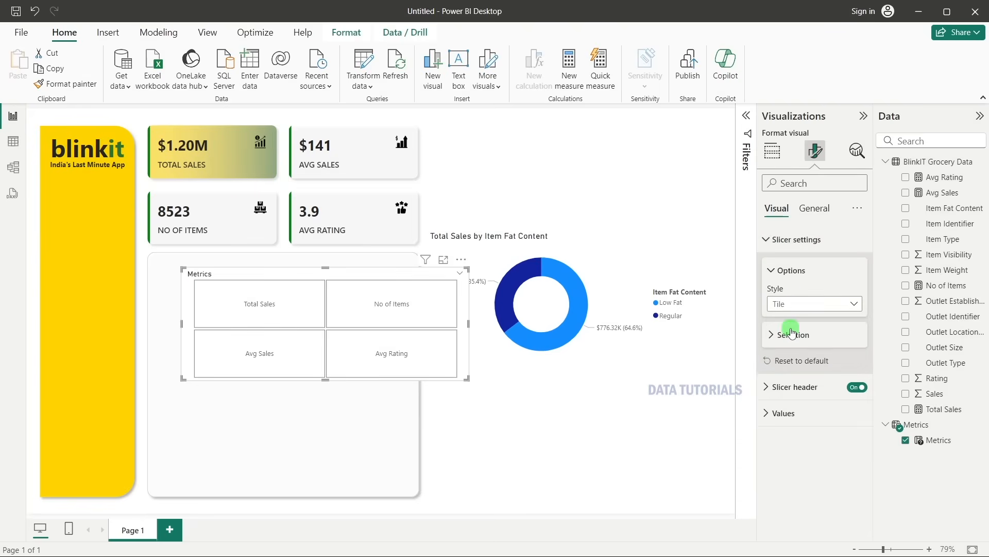
Restrict the Metrics slicer to single selection and select Total Sales.
{"action": "left_click", "coordinate": [796, 333]}
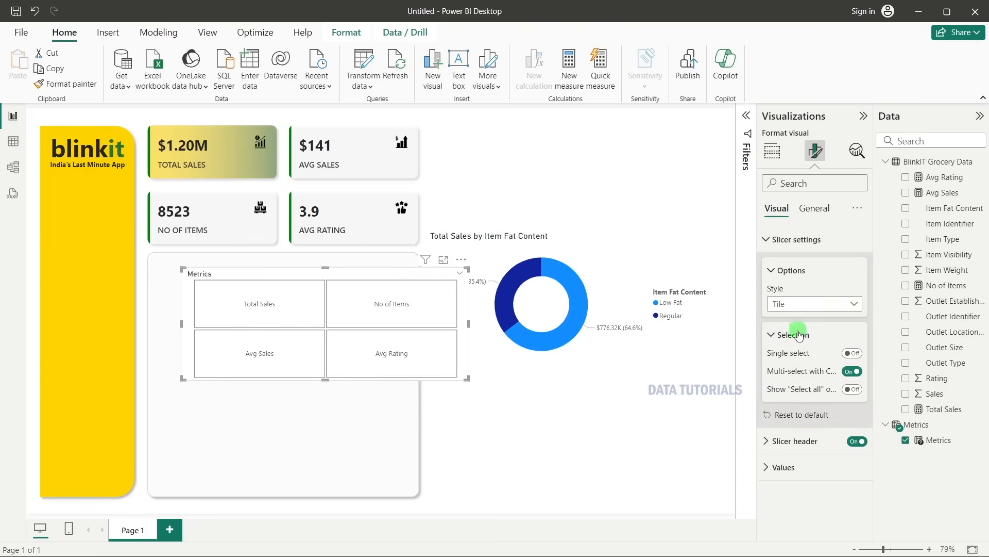
{"action": "left_click", "coordinate": [853, 353]}
{"action": "left_click", "coordinate": [262, 323]}
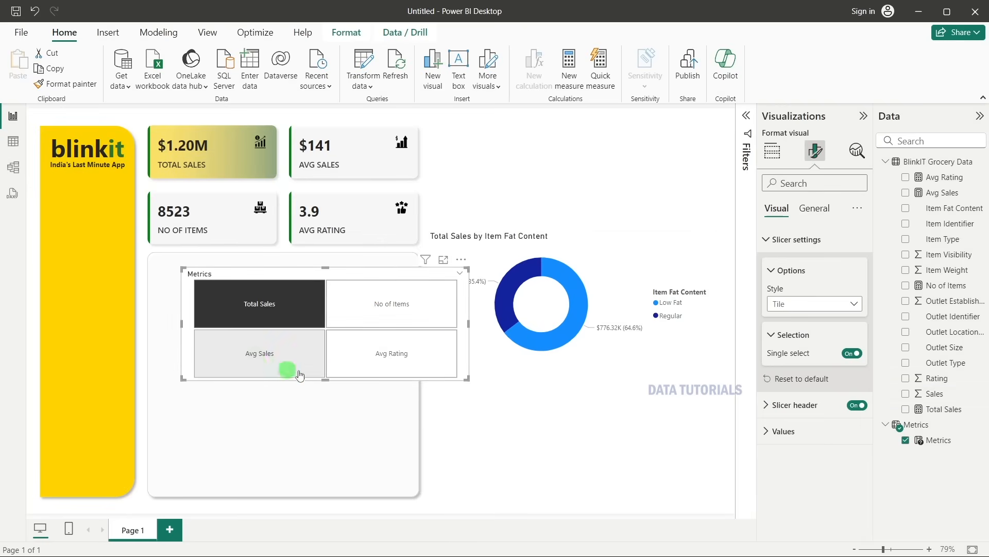
Resize the Metrics slicer into a single row, 40 high and 465 wide, and place it at the top of the large panel.
{"action": "left_click_drag", "start_coordinate": [328, 380], "coordinate": [331, 308]}
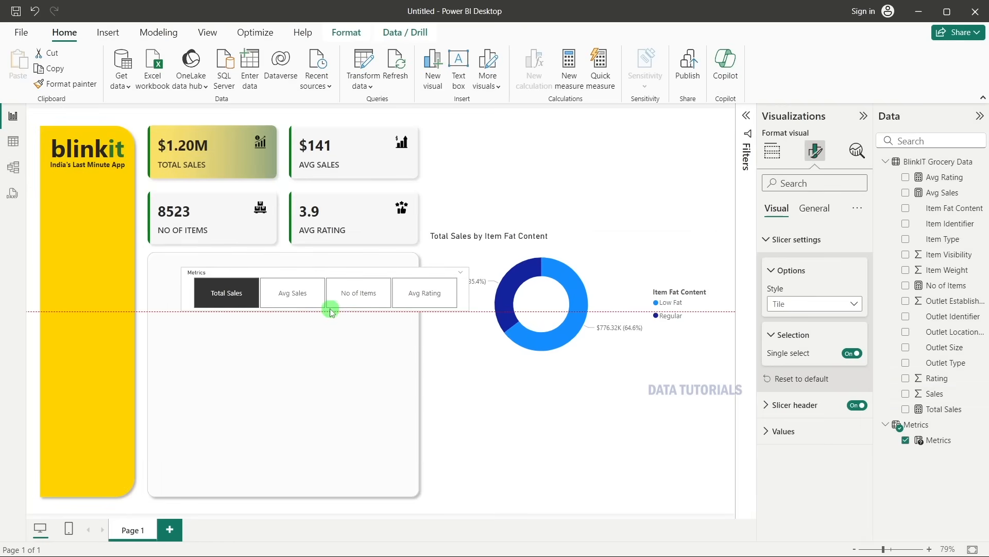
{"action": "left_click", "coordinate": [819, 208]}
{"action": "double_click", "coordinate": [777, 305]}
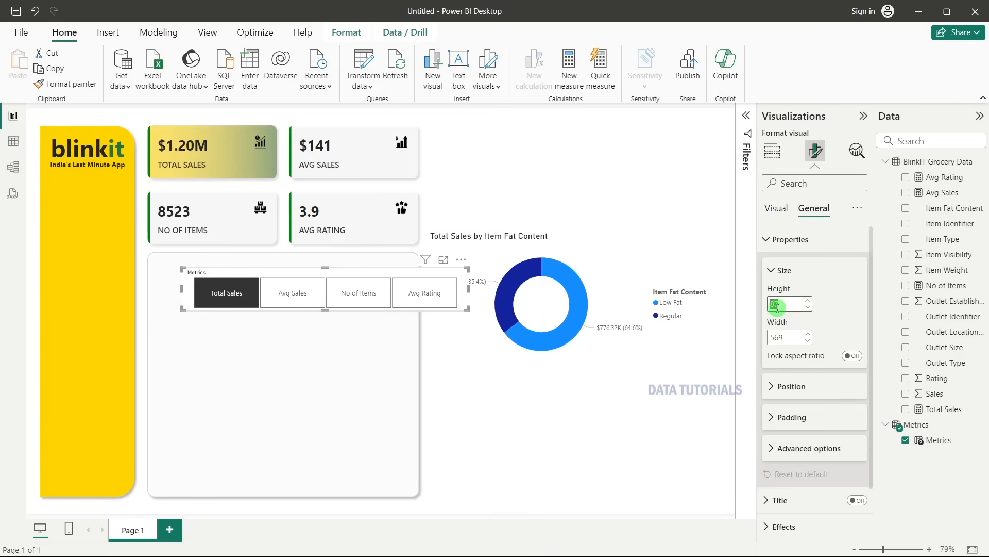
{"action": "type", "text": "40"}
{"action": "double_click", "coordinate": [778, 337]}
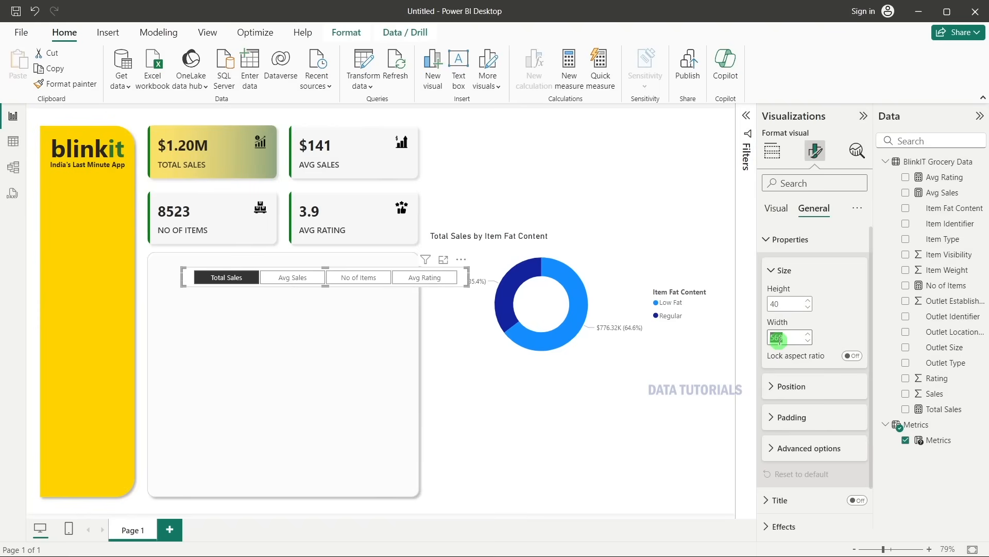
{"action": "type", "text": "465"}
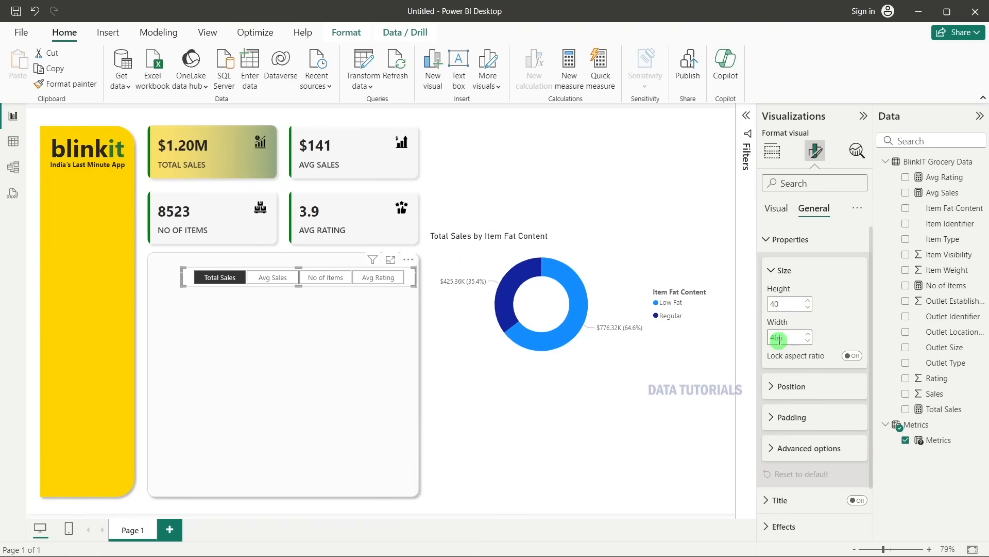
{"action": "left_click_drag", "start_coordinate": [344, 289], "coordinate": [322, 277]}
{"action": "left_click", "coordinate": [592, 443]}
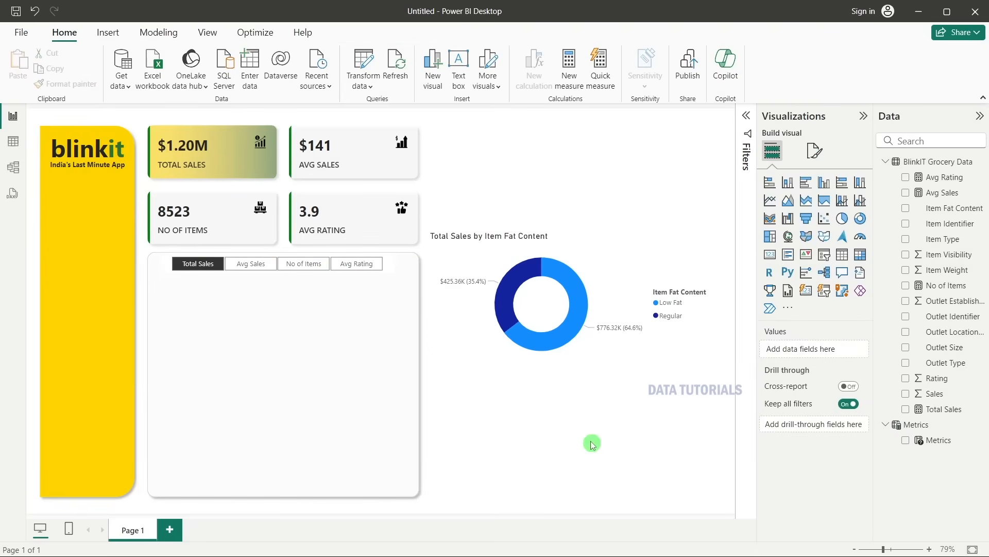
Switch to the blinkit project reference report to check its layout, and return to the untitled dashboard.
{"action": "key", "text": "alt+Tab"}
{"action": "key", "text": "alt+Tab"}
{"action": "key", "text": "Tab"}
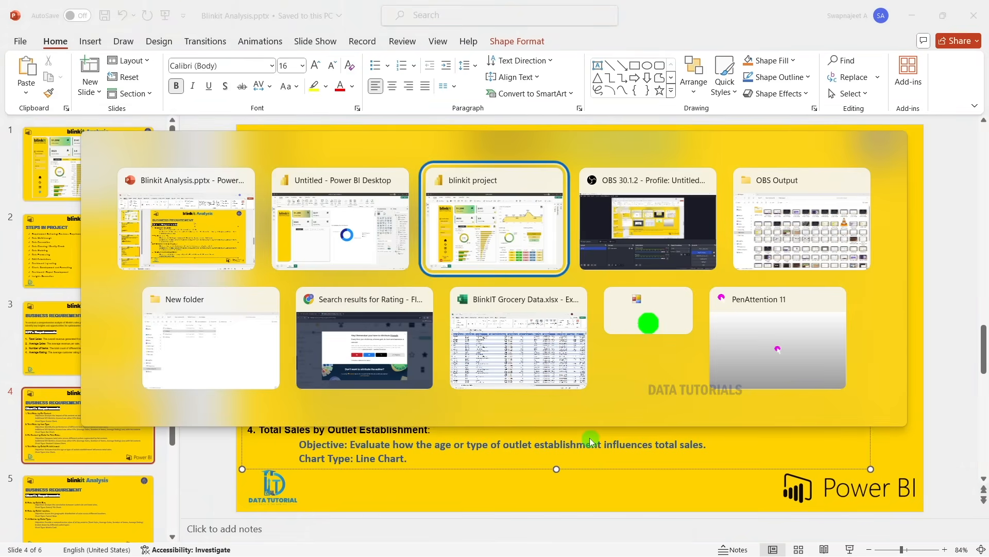
{"action": "key", "text": "alt+Tab"}
{"action": "key", "text": "Tab"}
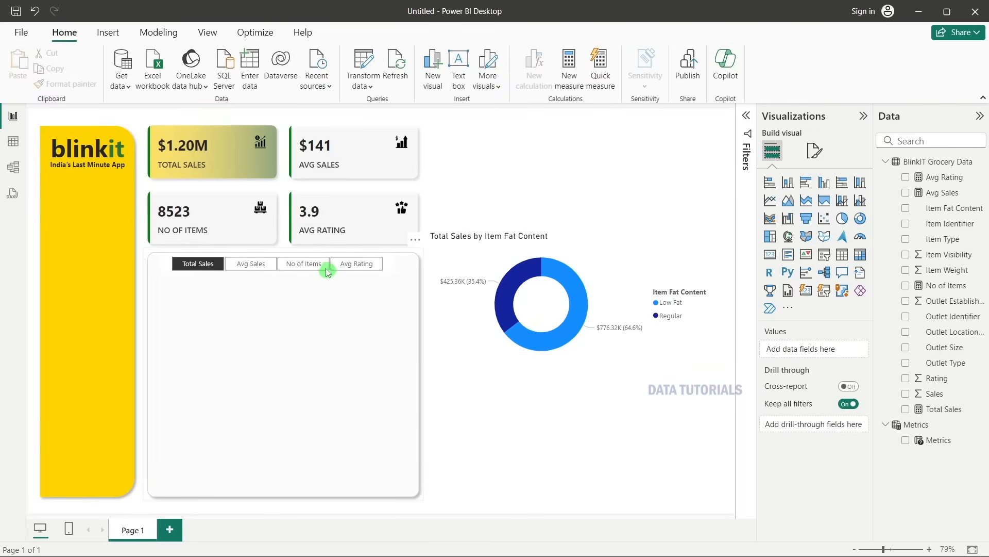
Nudge the Metrics slicer slightly to the right so it sits centered across the panel.
{"action": "left_click", "coordinate": [327, 270]}
{"action": "left_click", "coordinate": [437, 325]}
{"action": "left_click", "coordinate": [439, 387]}
{"action": "left_click_drag", "start_coordinate": [297, 277], "coordinate": [302, 277]}
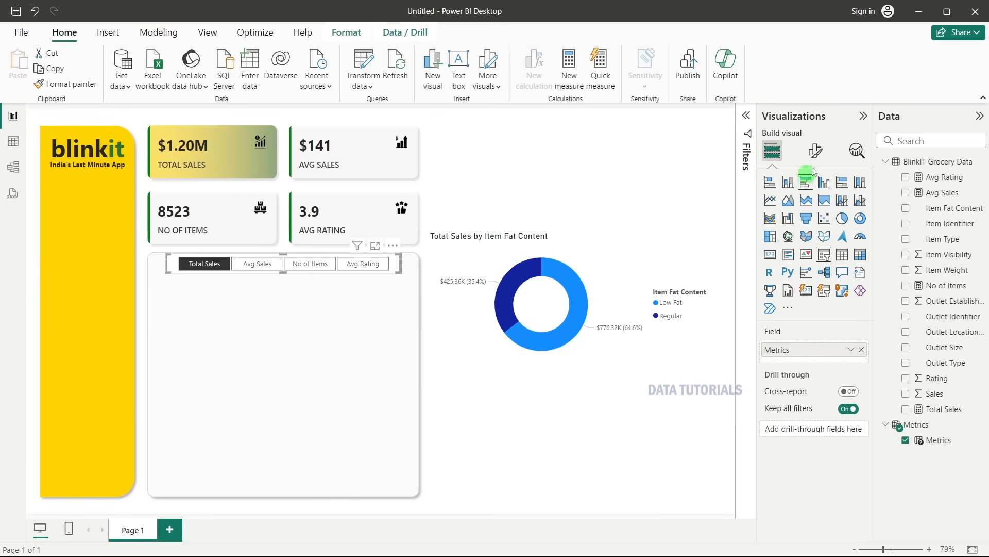
Format the Metrics slicer's values with a heavier Segoe UI font, size 9, in black and without underline.
{"action": "left_click", "coordinate": [816, 151]}
{"action": "left_click", "coordinate": [805, 219]}
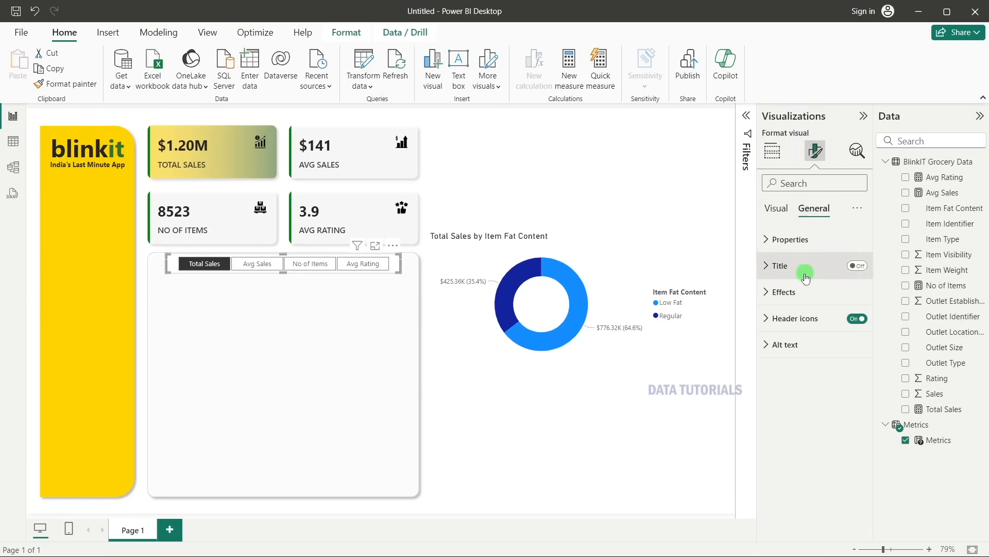
{"action": "left_click", "coordinate": [781, 211]}
{"action": "left_click", "coordinate": [798, 286]}
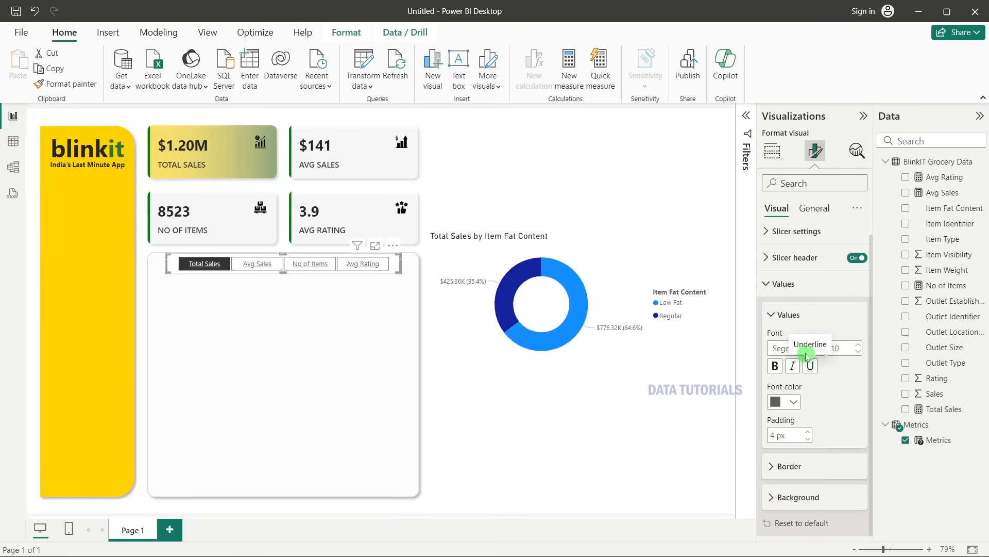
{"action": "left_click", "coordinate": [788, 349]}
{"action": "left_click", "coordinate": [797, 279]}
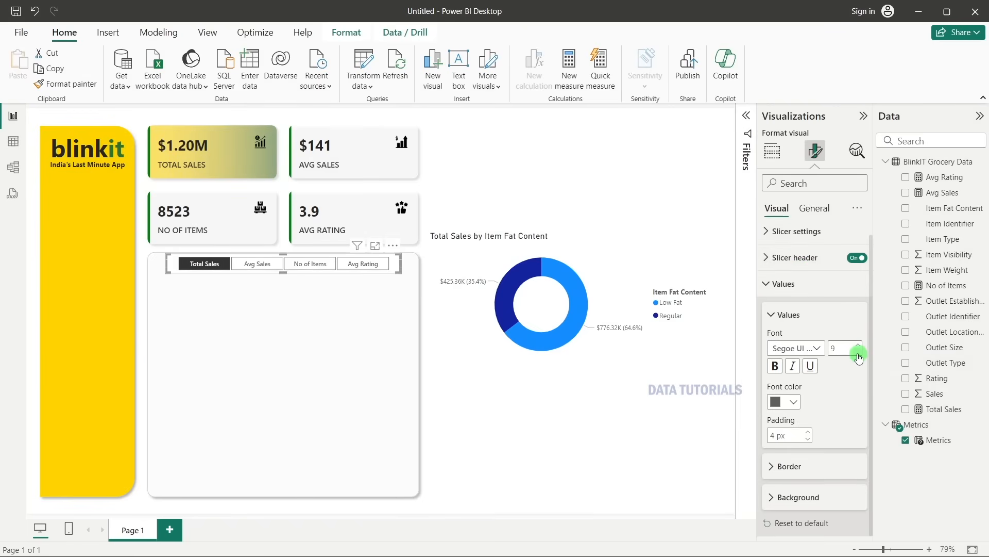
{"action": "left_click", "coordinate": [789, 402]}
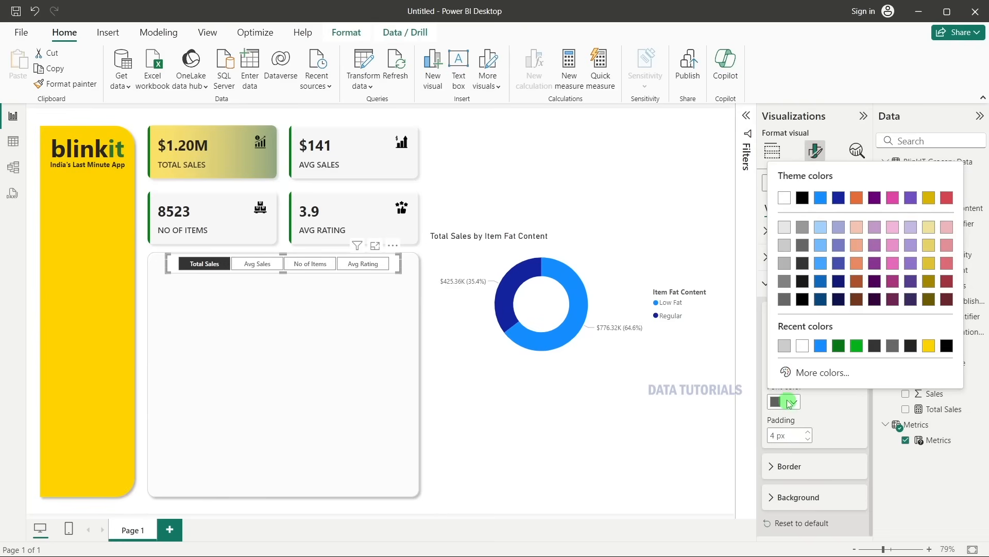
{"action": "left_click", "coordinate": [803, 199]}
Fill the Metrics slicer's tiles with the recent yellow used on the Blinkit side panel.
{"action": "left_click", "coordinate": [832, 490]}
{"action": "left_click", "coordinate": [800, 498]}
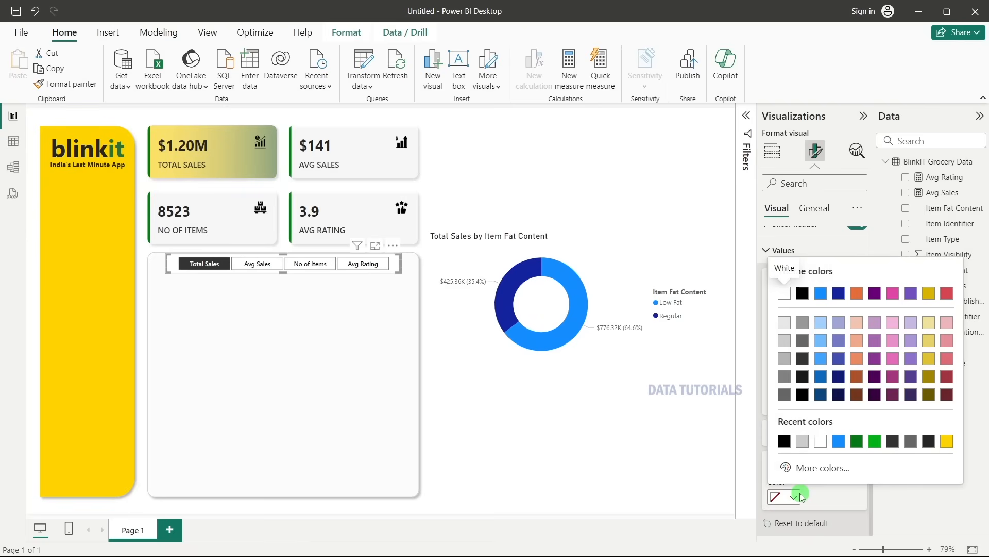
{"action": "left_click", "coordinate": [950, 443]}
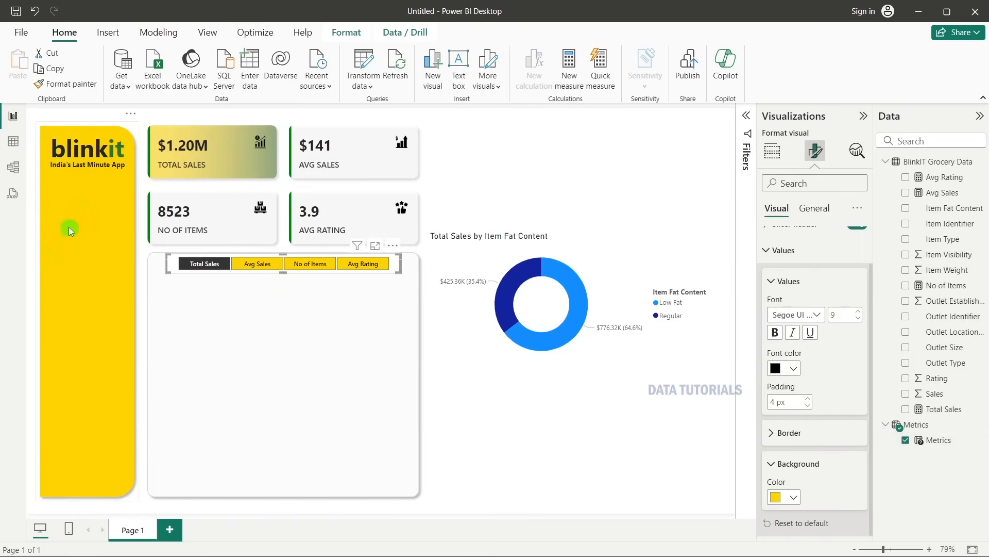
{"action": "left_click", "coordinate": [555, 392]}
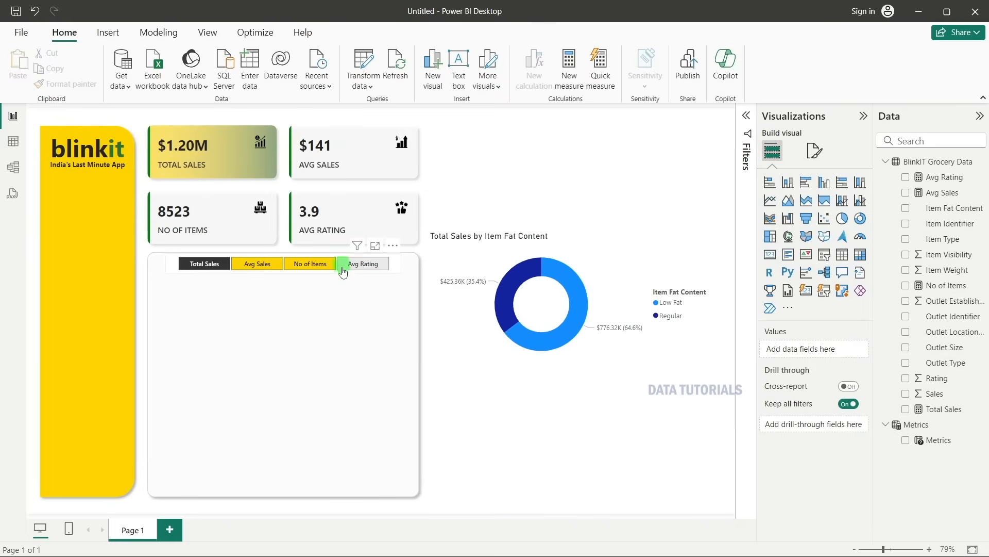
Test the slicer with Avg Sales and No of Items, and return to Total Sales.
{"action": "left_click", "coordinate": [260, 263]}
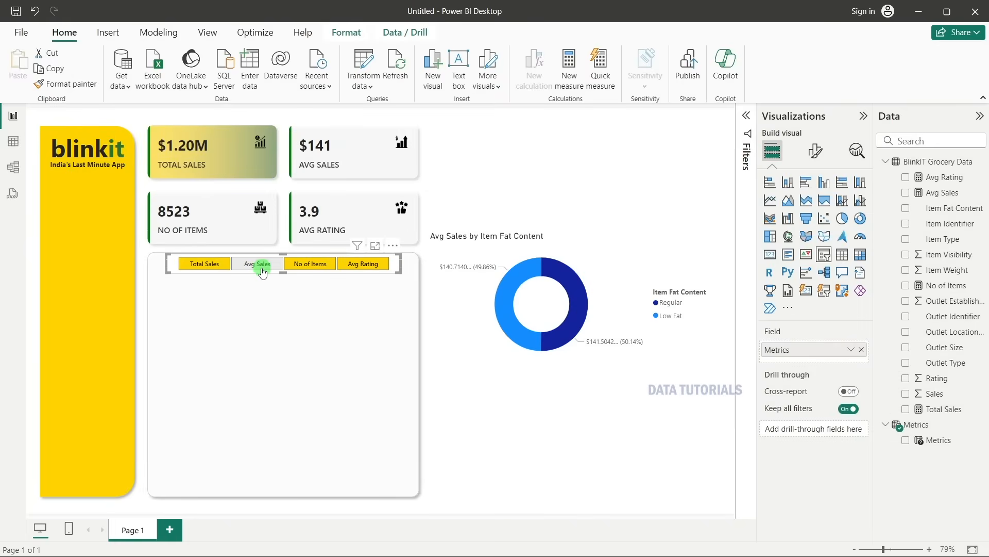
{"action": "left_click", "coordinate": [299, 265]}
{"action": "left_click", "coordinate": [204, 263]}
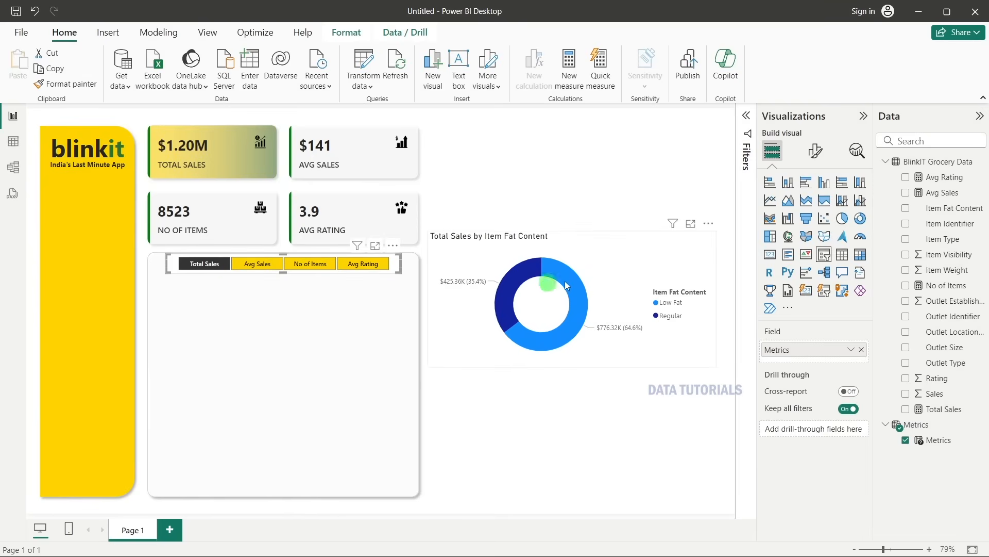
Position the fat-content donut chart's legend at Top left and turn off the legend title.
{"action": "left_click", "coordinate": [618, 266]}
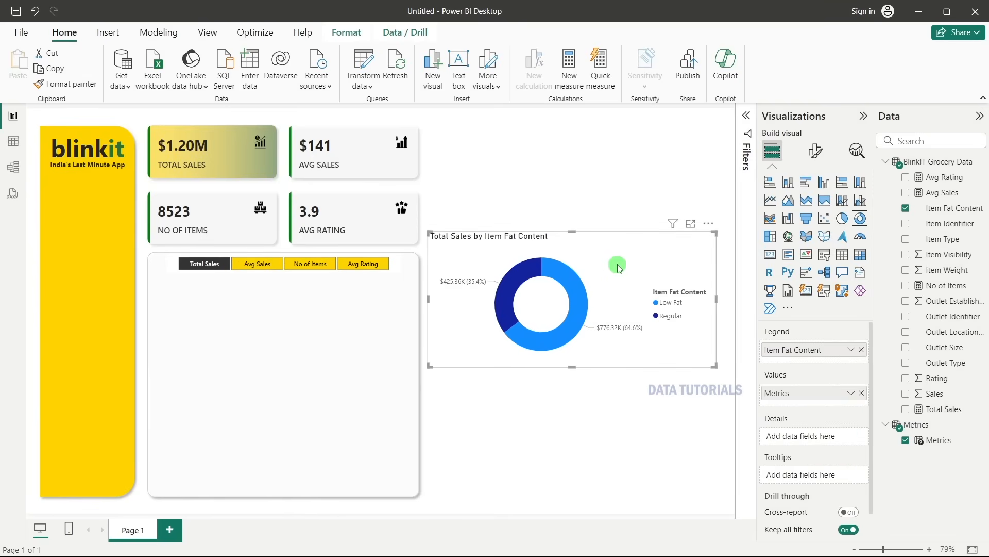
{"action": "left_click", "coordinate": [818, 161]}
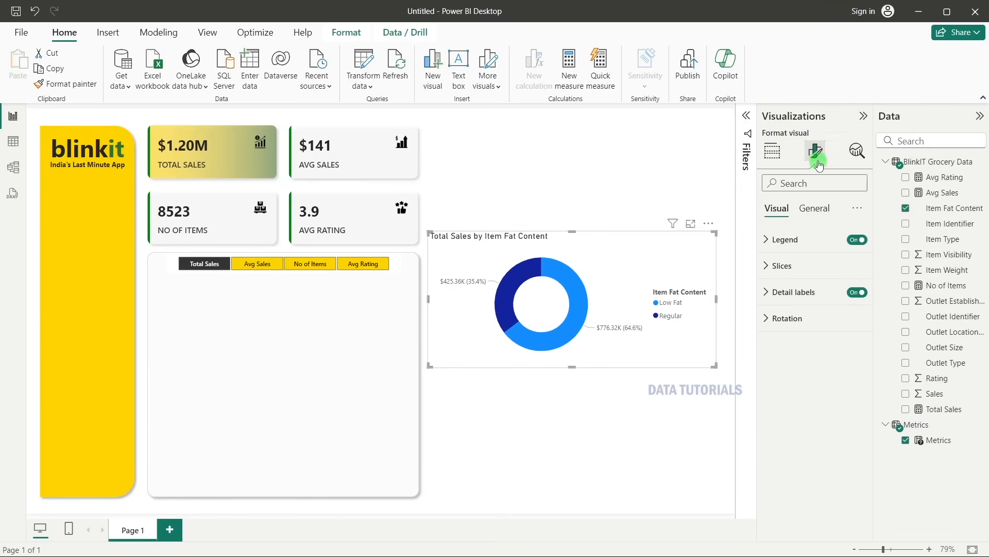
{"action": "left_click", "coordinate": [823, 248]}
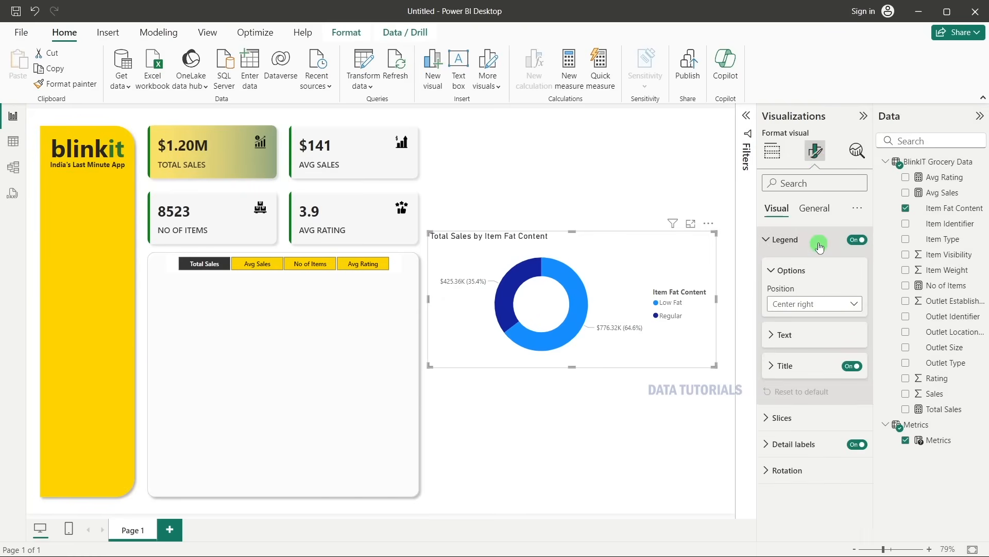
{"action": "left_click", "coordinate": [804, 304]}
{"action": "left_click", "coordinate": [790, 320]}
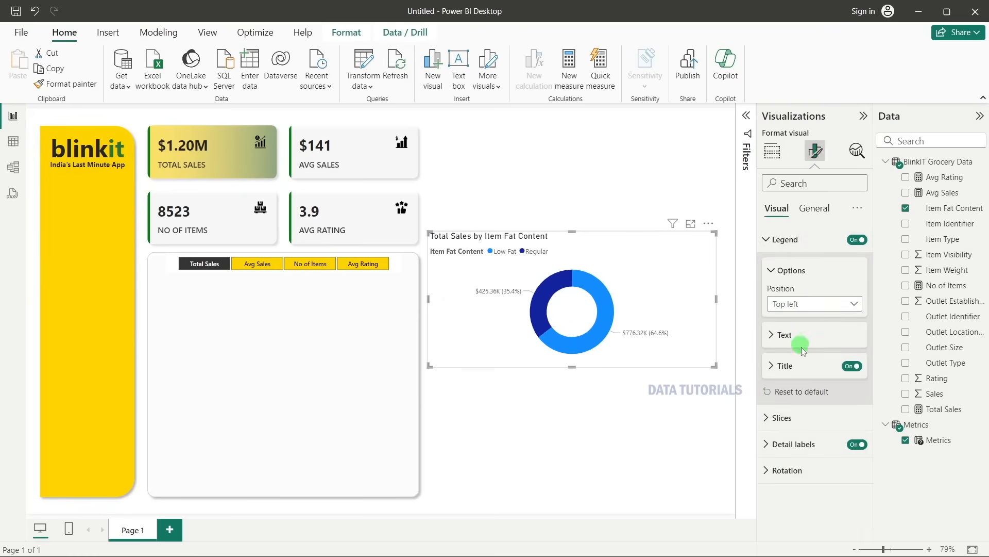
{"action": "left_click", "coordinate": [857, 367]}
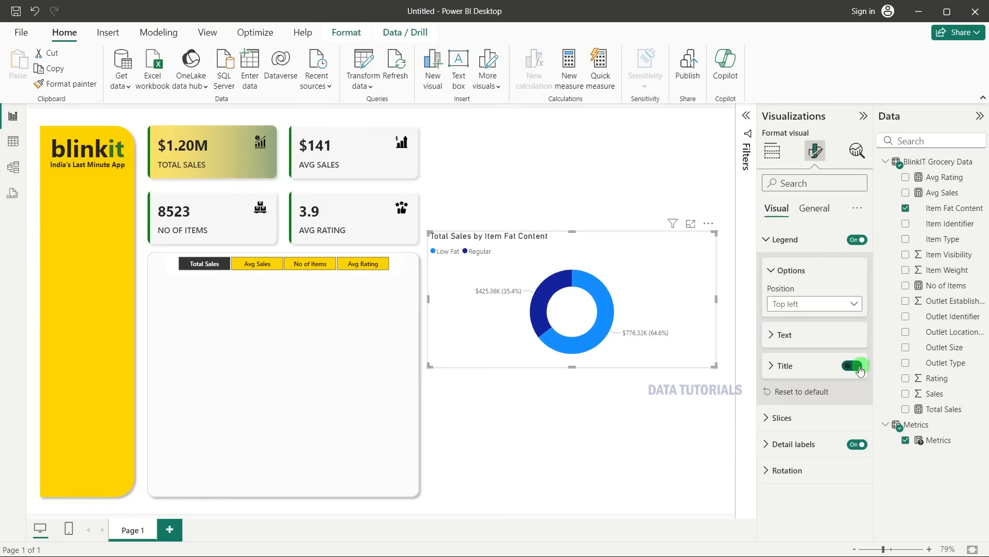
Set the donut legend's text to size 8 in dark gray.
{"action": "left_click", "coordinate": [783, 337]}
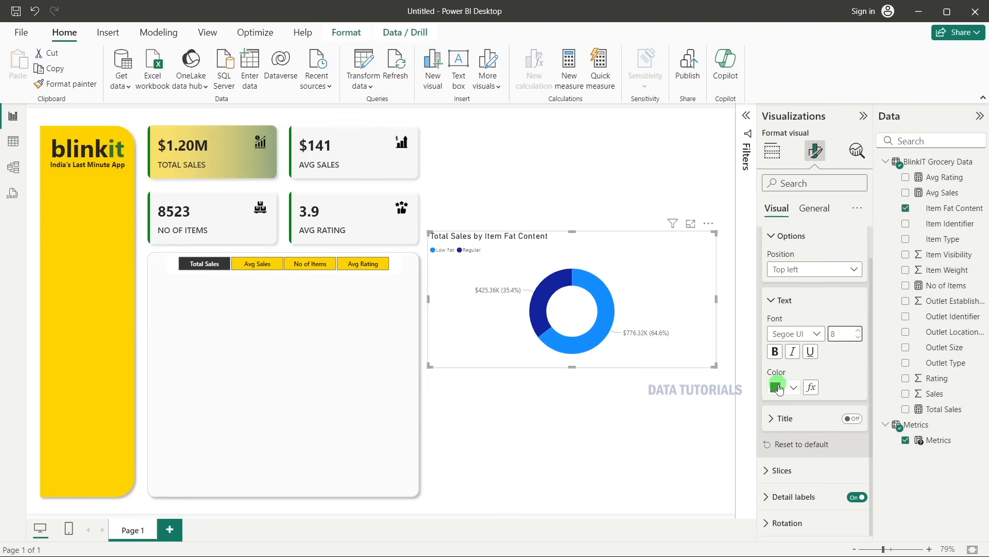
{"action": "left_click", "coordinate": [794, 387]}
{"action": "left_click", "coordinate": [805, 251]}
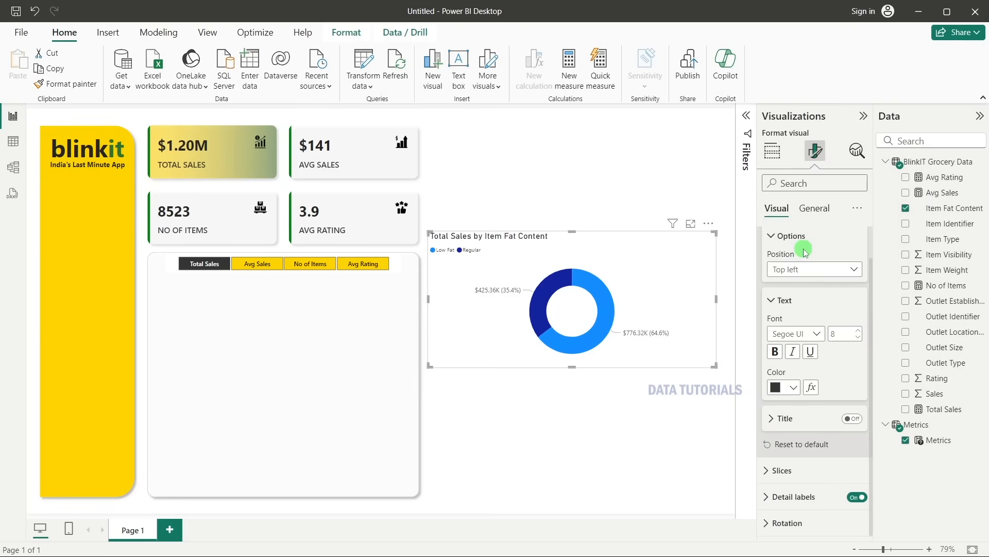
{"action": "left_click", "coordinate": [789, 302]}
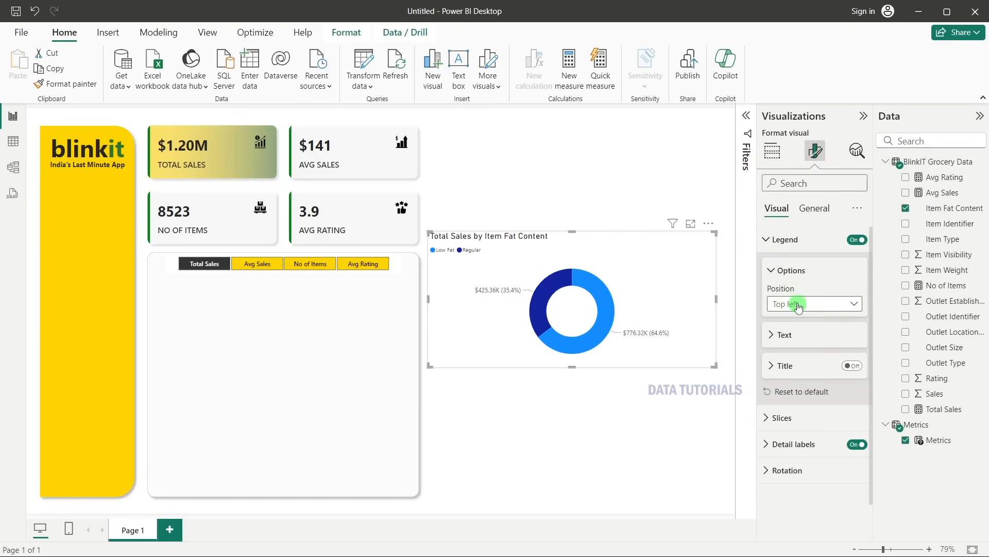
{"action": "left_click", "coordinate": [785, 239]}
Color the donut chart's Low Fat slice with hex #CDA900.
{"action": "left_click", "coordinate": [791, 266]}
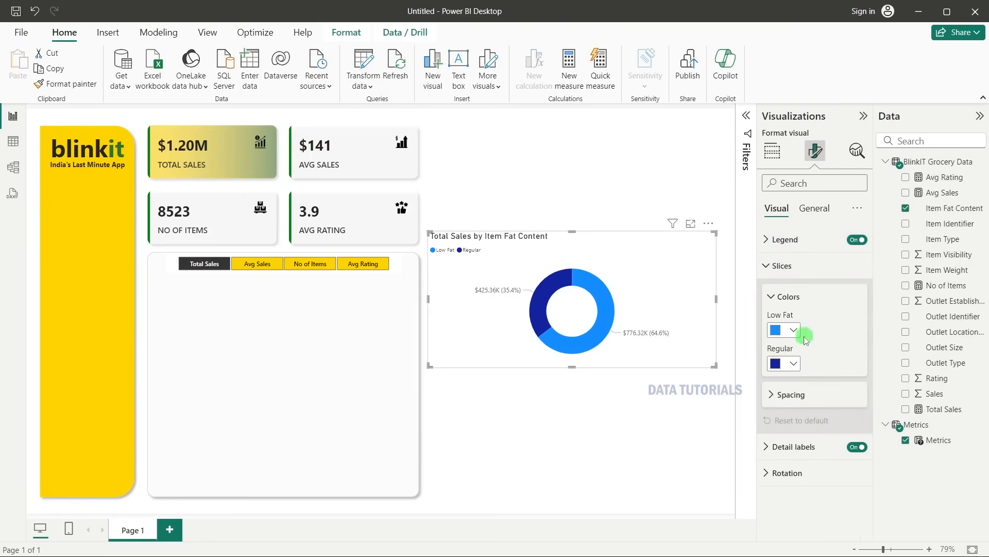
{"action": "left_click", "coordinate": [794, 330]}
{"action": "left_click", "coordinate": [814, 310]}
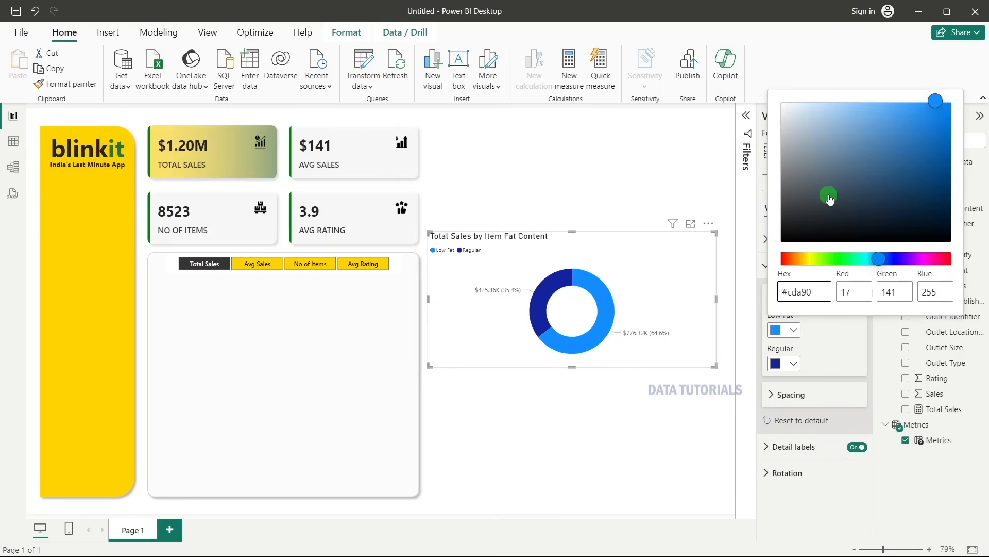
{"action": "type", "text": "00"}
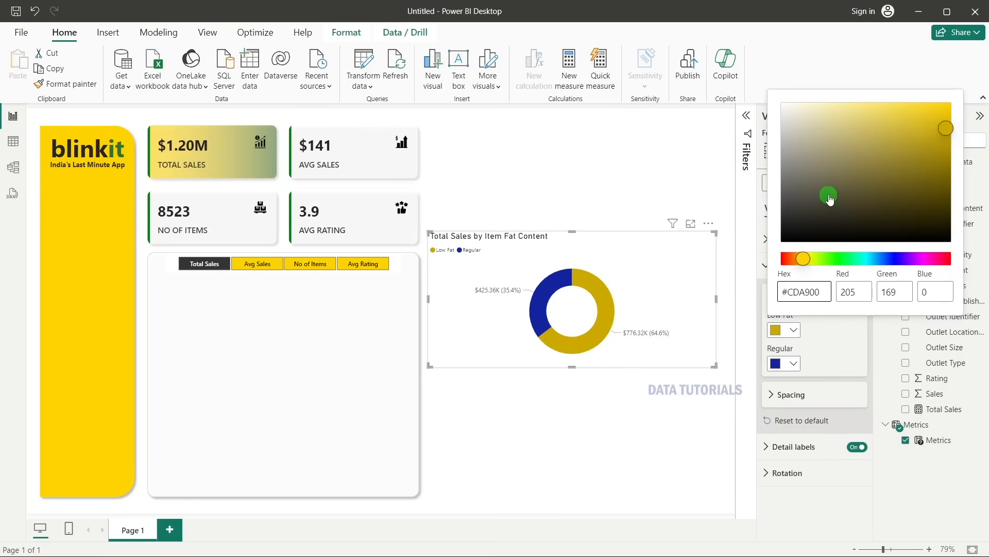
{"action": "left_click", "coordinate": [778, 356]}
Color the donut chart's Regular slice with hex #568949.
{"action": "left_click", "coordinate": [794, 364]}
{"action": "left_click", "coordinate": [807, 335]}
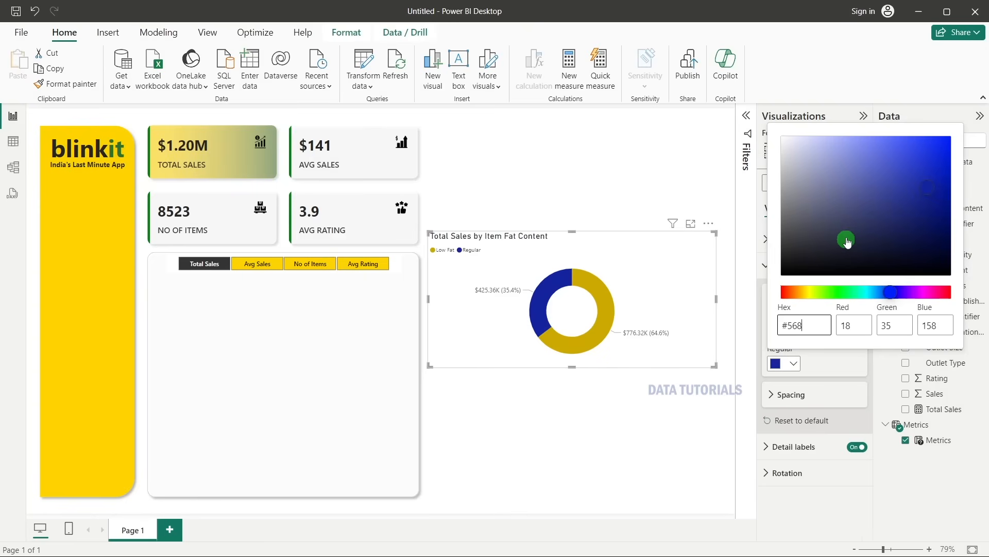
{"action": "type", "text": "#568949"}
{"action": "left_click", "coordinate": [691, 390]}
{"action": "left_click", "coordinate": [683, 396]}
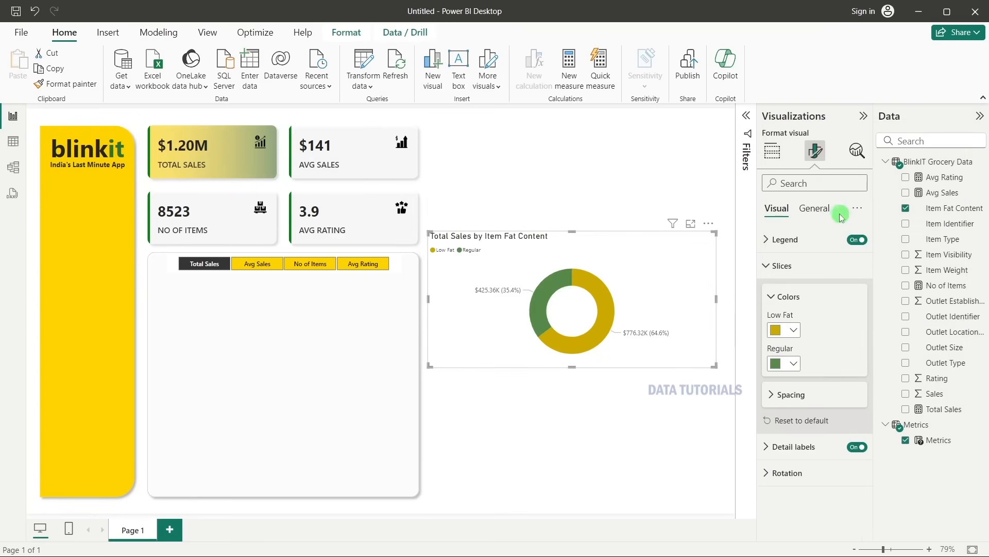
Increase the fat-content donut chart's inner radius and resize the chart to height 230 and width 220.
{"action": "left_click", "coordinate": [791, 394]}
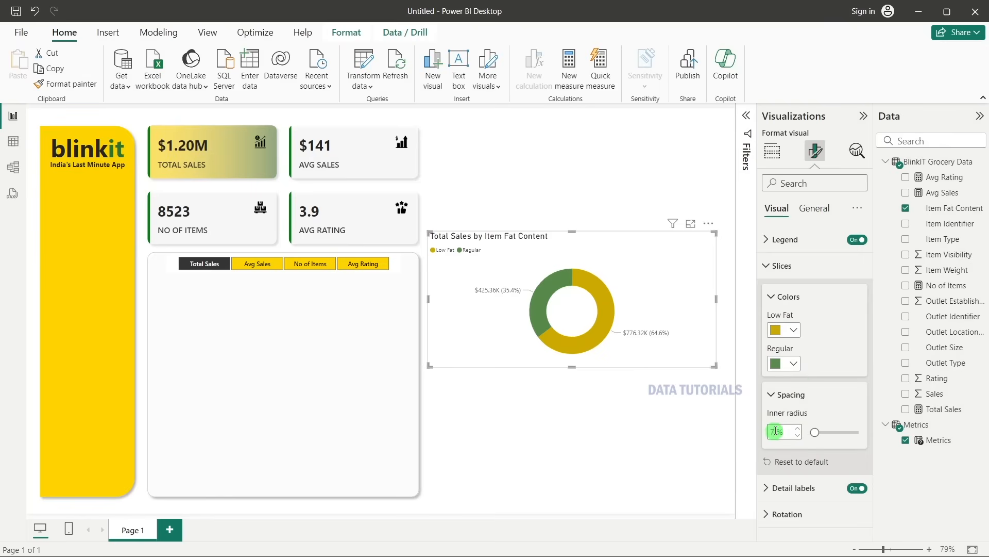
{"action": "left_click", "coordinate": [814, 208]}
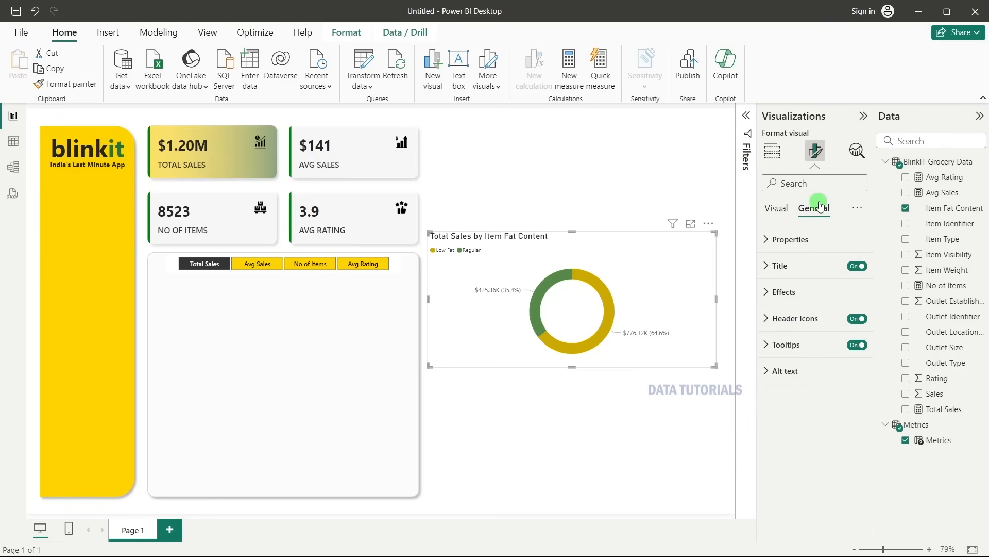
{"action": "left_click", "coordinate": [790, 240]}
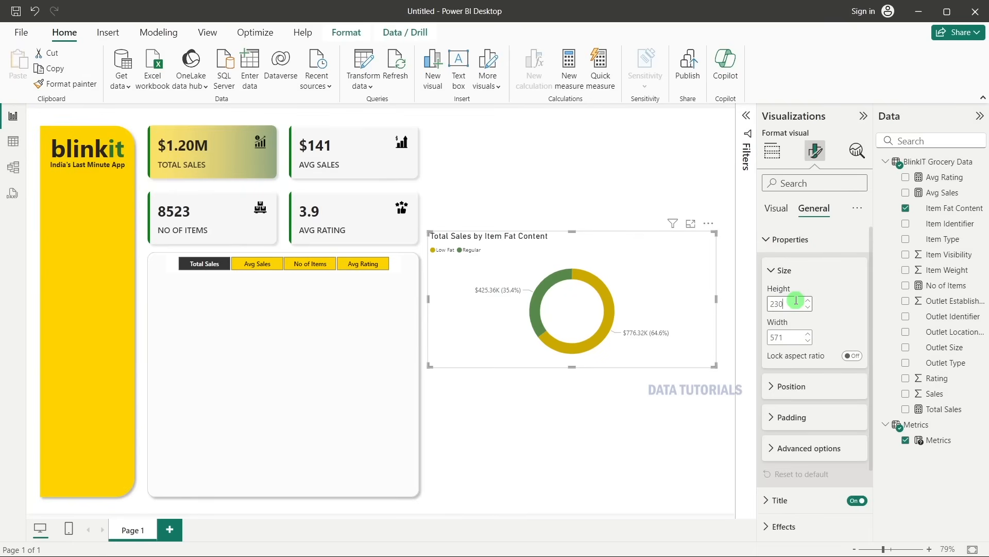
{"action": "left_click", "coordinate": [773, 339]}
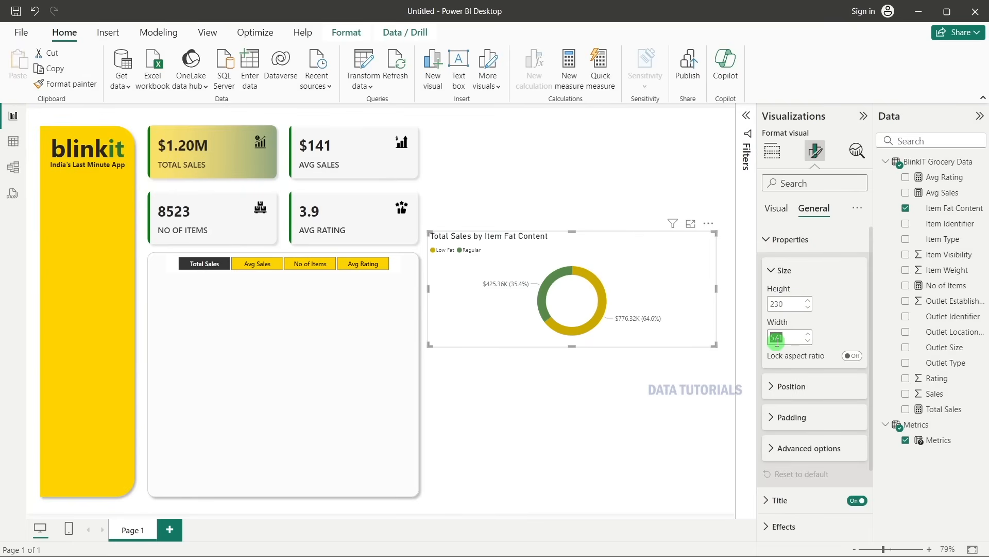
{"action": "type", "text": "220"}
{"action": "left_click", "coordinate": [621, 327]}
{"action": "left_click", "coordinate": [549, 263]}
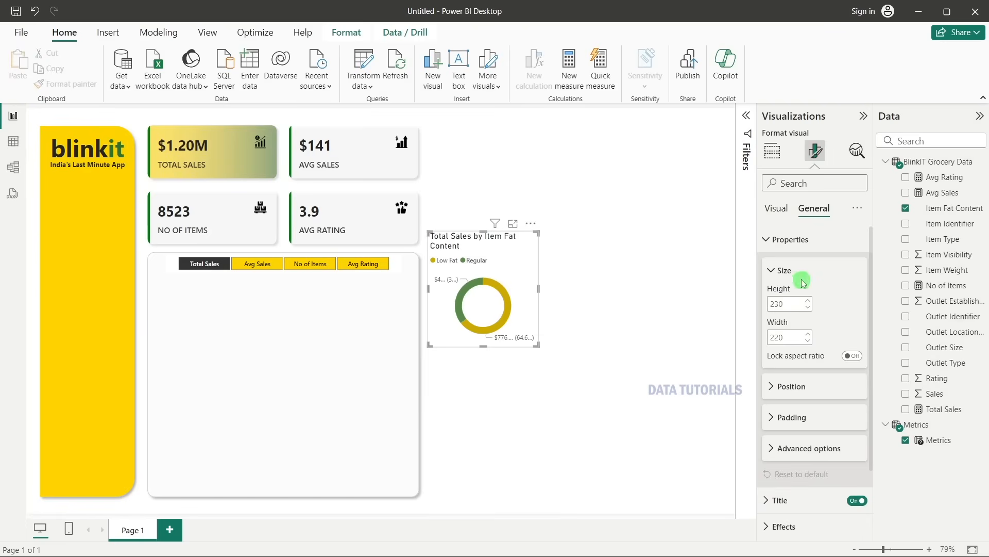
{"action": "left_click", "coordinate": [790, 240]}
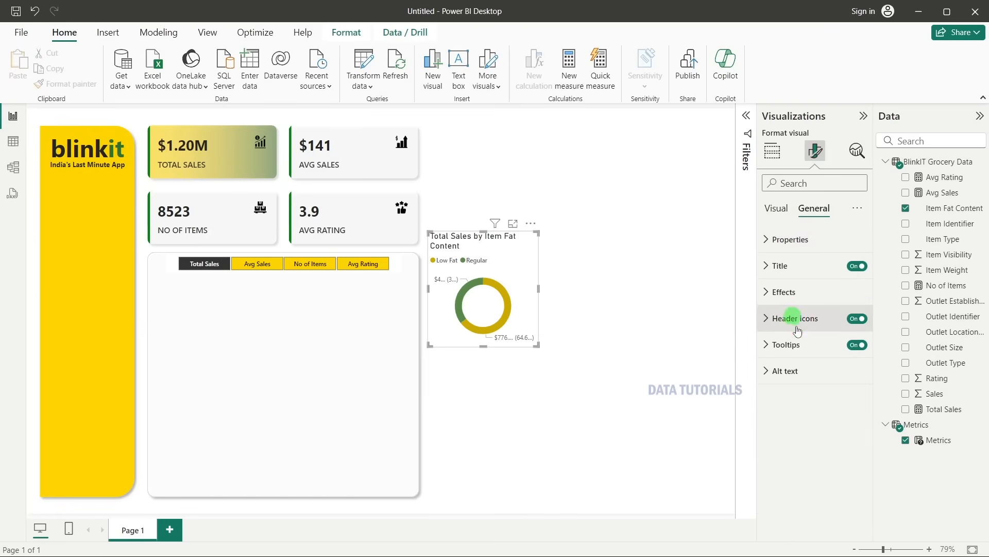
Set the donut chart's detail labels to show only the data value.
{"action": "left_click", "coordinate": [776, 210]}
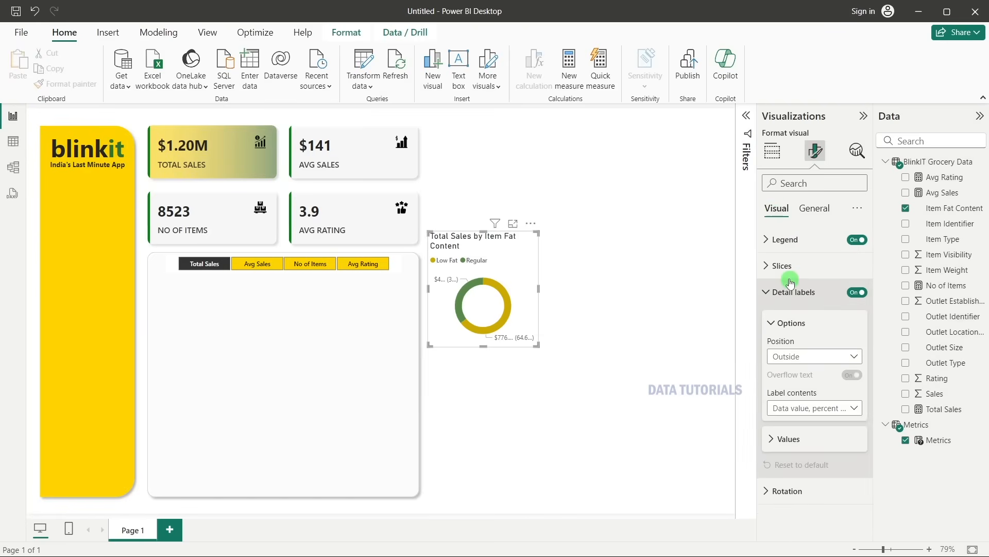
{"action": "left_click", "coordinate": [790, 437]}
{"action": "scroll", "coordinate": [790, 437], "scroll_direction": "down", "scroll_amount": 2}
{"action": "scroll", "coordinate": [791, 432], "scroll_direction": "up", "scroll_amount": 1}
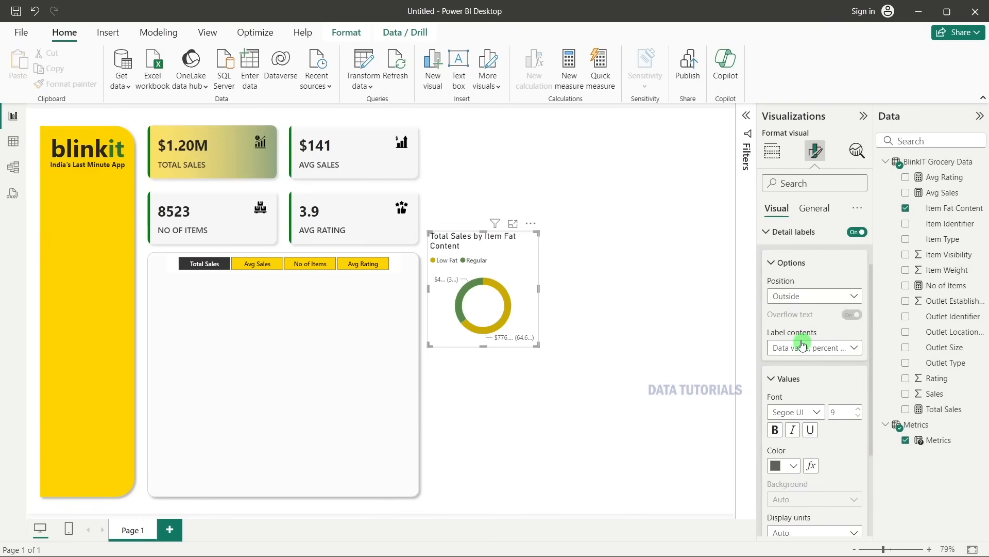
{"action": "left_click", "coordinate": [802, 346]}
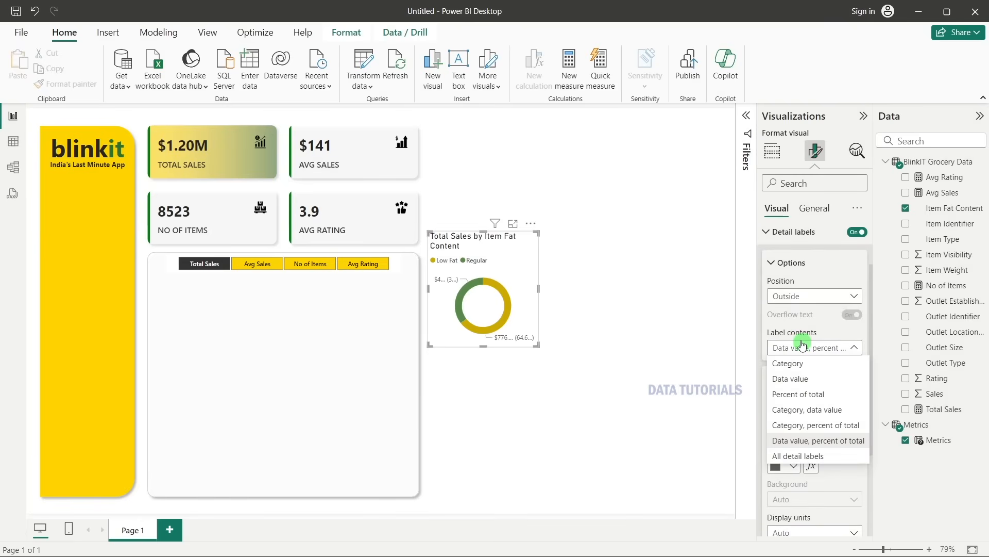
{"action": "left_click", "coordinate": [805, 380]}
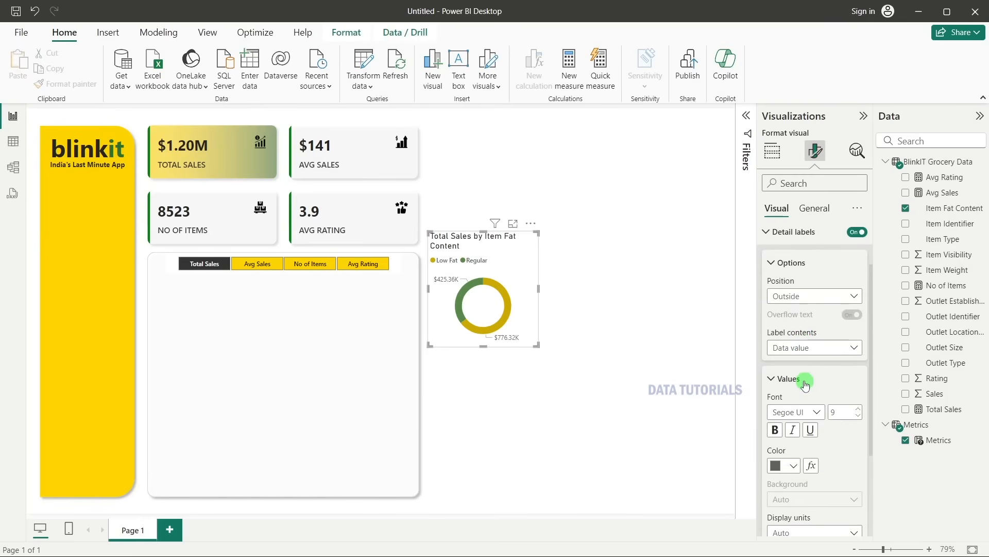
Format the donut chart's detail label values in black with the Segoe UI Semibold font.
{"action": "scroll", "coordinate": [782, 436], "scroll_direction": "down", "scroll_amount": 2}
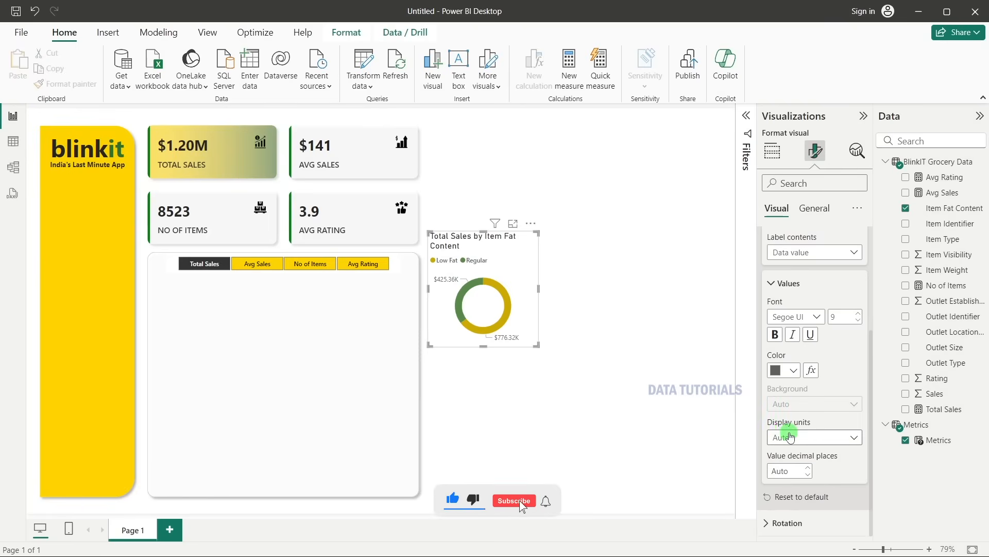
{"action": "scroll", "coordinate": [790, 437], "scroll_direction": "up", "scroll_amount": 1}
{"action": "left_click", "coordinate": [790, 436]}
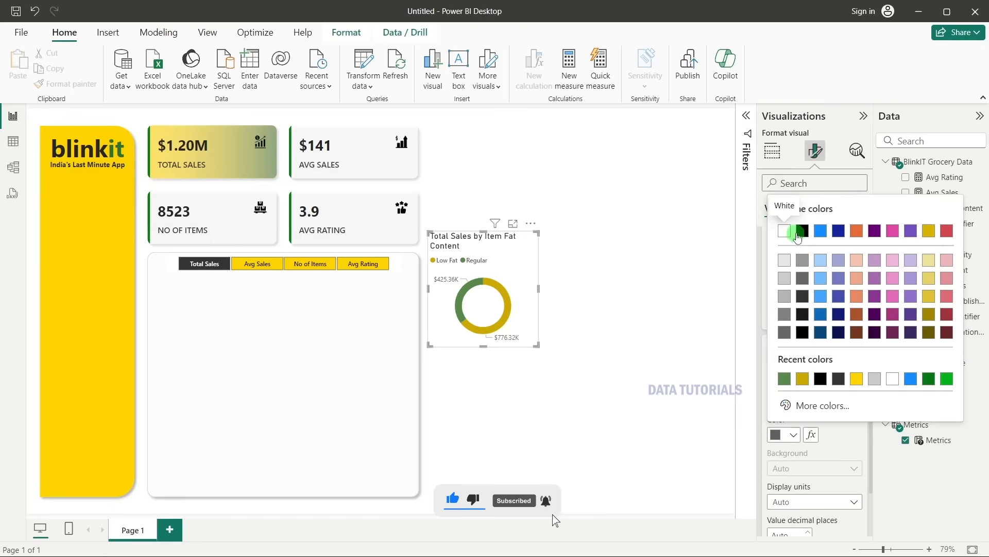
{"action": "left_click", "coordinate": [801, 231]}
{"action": "left_click", "coordinate": [812, 381]}
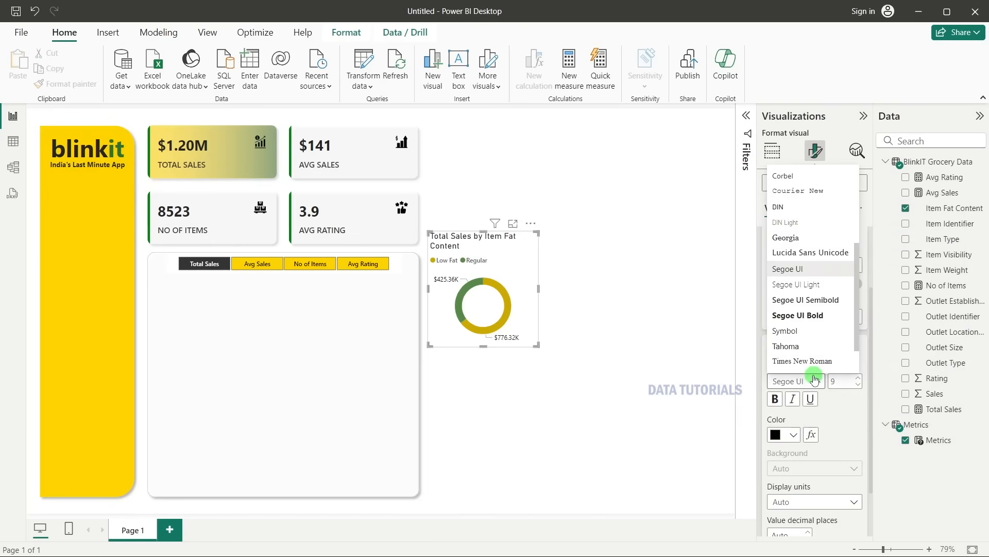
{"action": "left_click", "coordinate": [807, 305]}
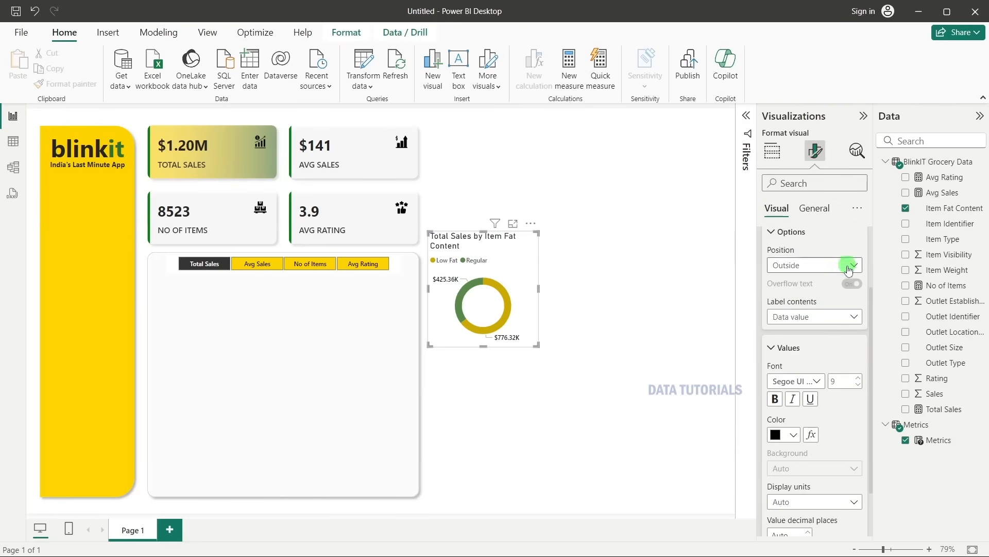
Check the donut chart with Avg Sales, No of Items and Avg Rating in the Metrics slicer, then return to Total Sales.
{"action": "left_click", "coordinate": [256, 272]}
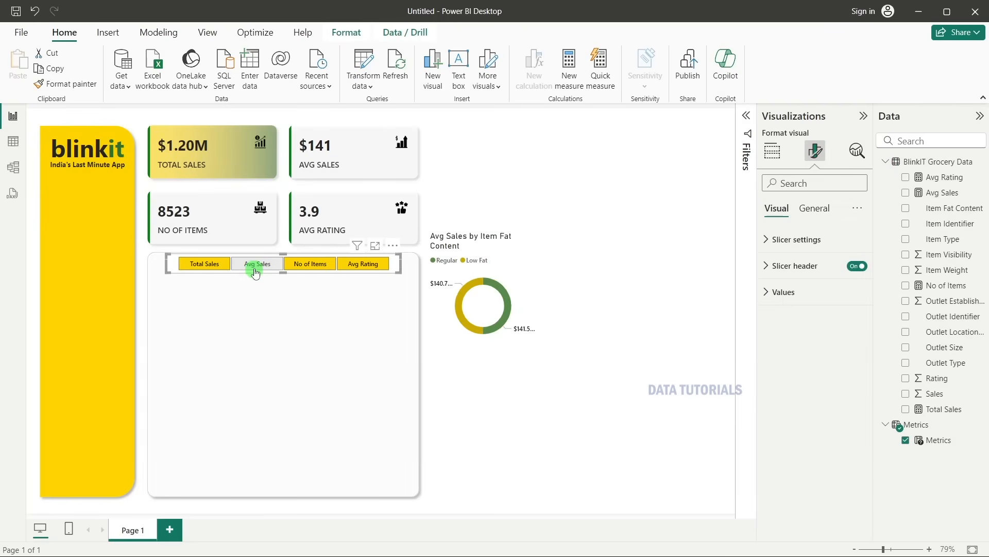
{"action": "left_click", "coordinate": [297, 267]}
{"action": "left_click", "coordinate": [378, 264]}
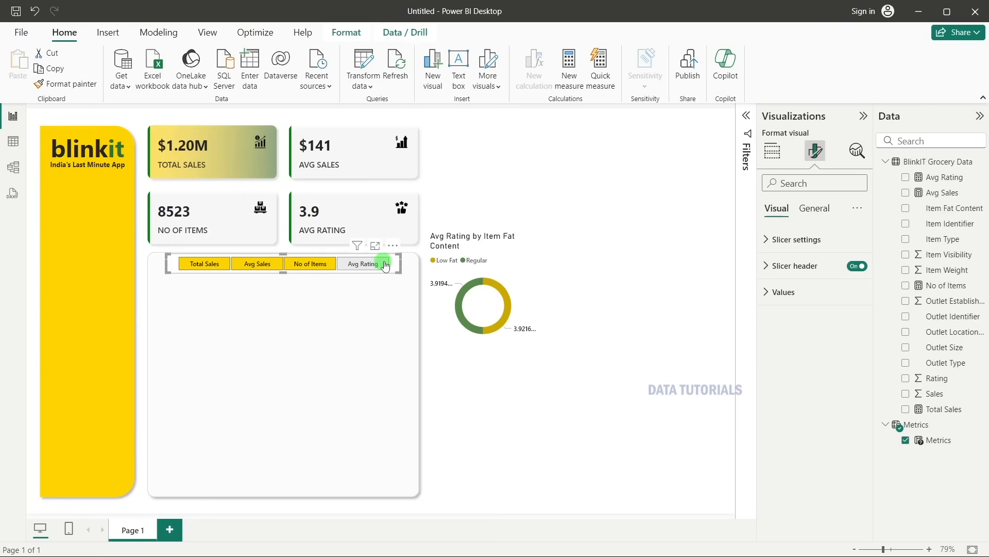
{"action": "left_click", "coordinate": [188, 263]}
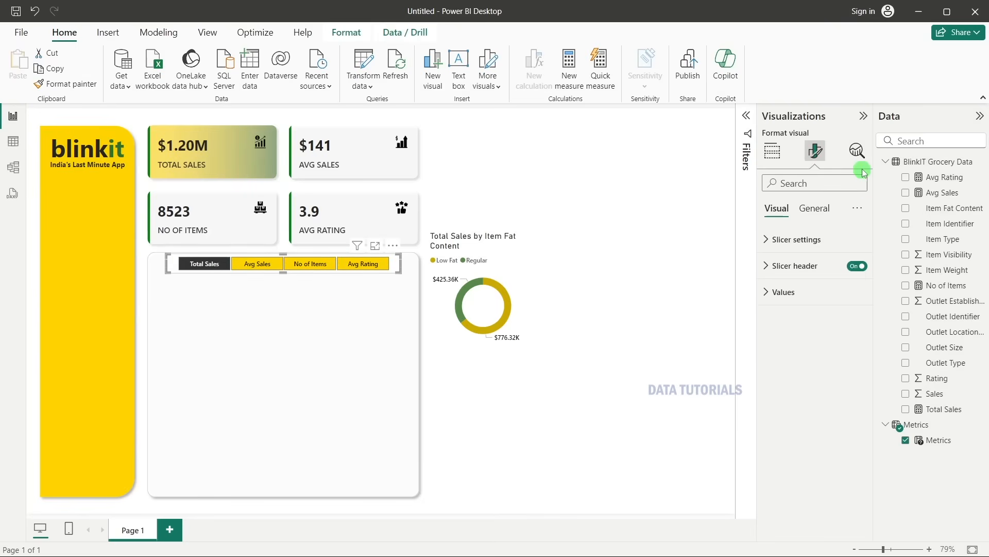
Change the donut chart's title text to FAT CONTENT.
{"action": "left_click", "coordinate": [825, 209]}
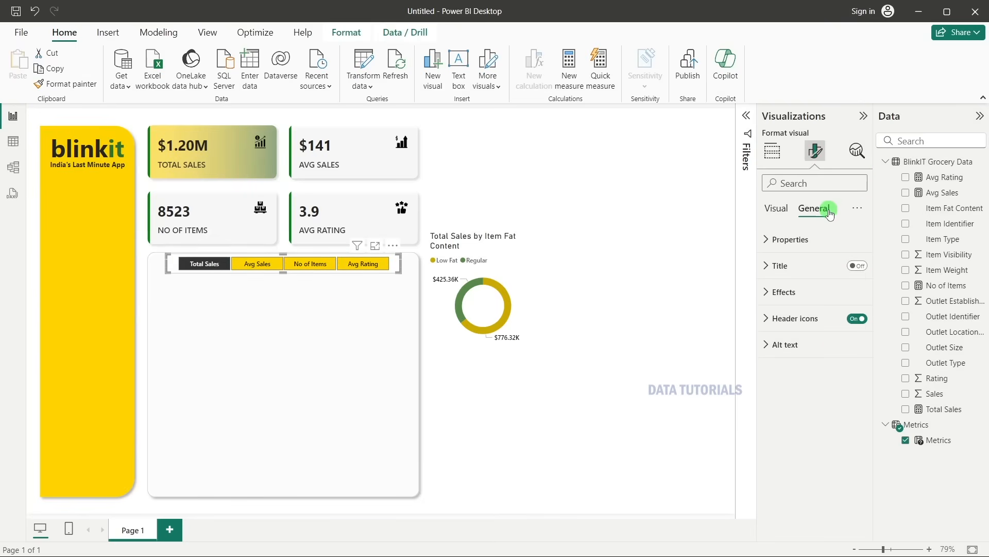
{"action": "left_click", "coordinate": [791, 267]}
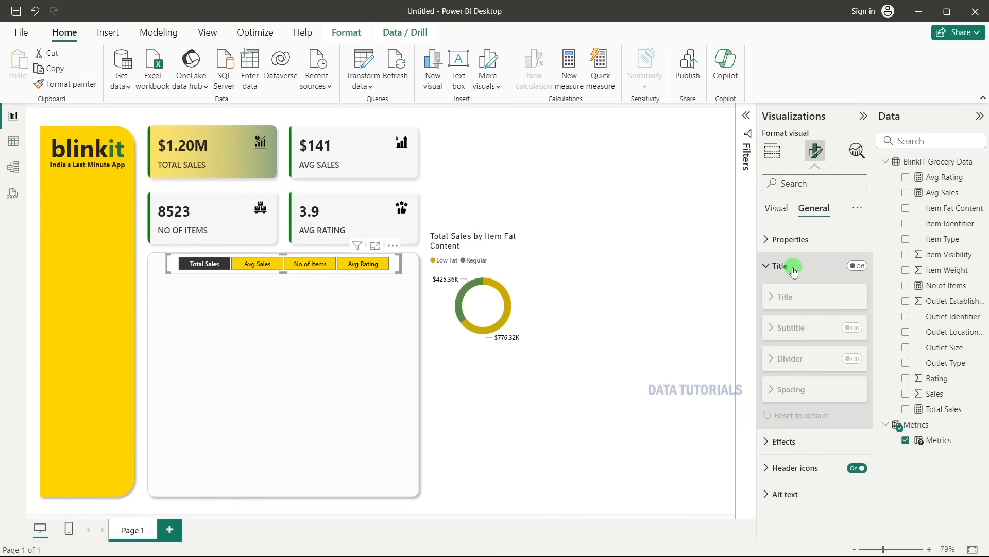
{"action": "left_click", "coordinate": [524, 268]}
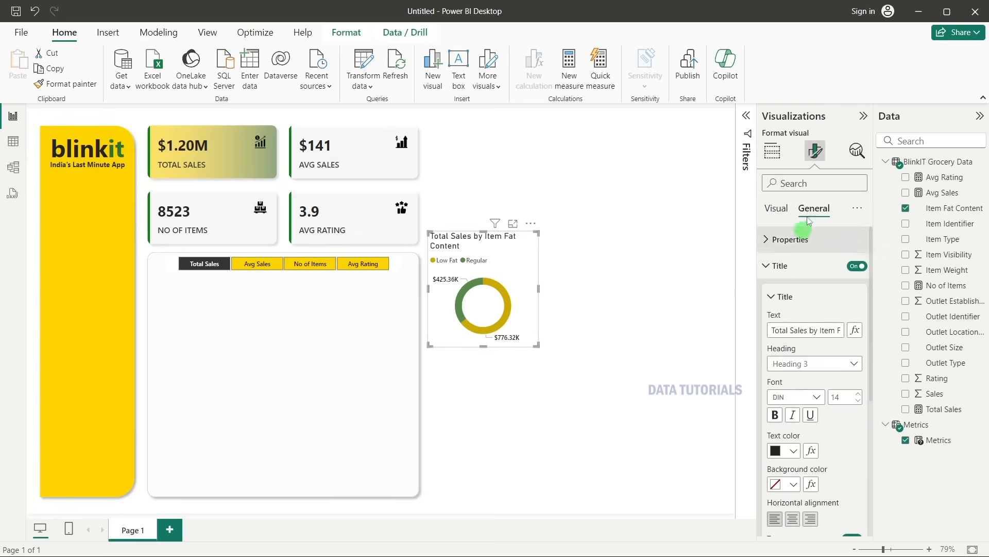
{"action": "triple_click", "coordinate": [806, 325]}
{"action": "type", "text": "FAT CONTE"}
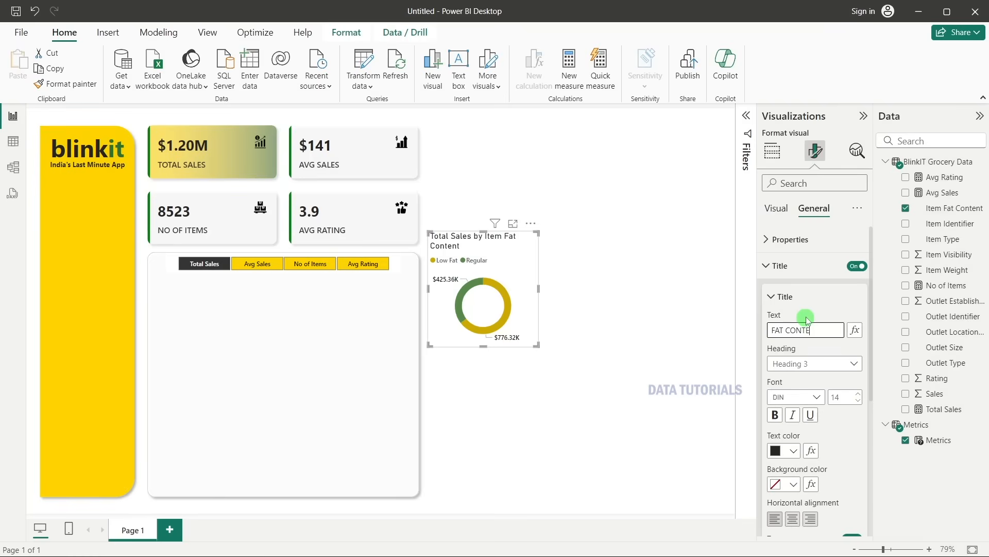
{"action": "key", "text": "Return"}
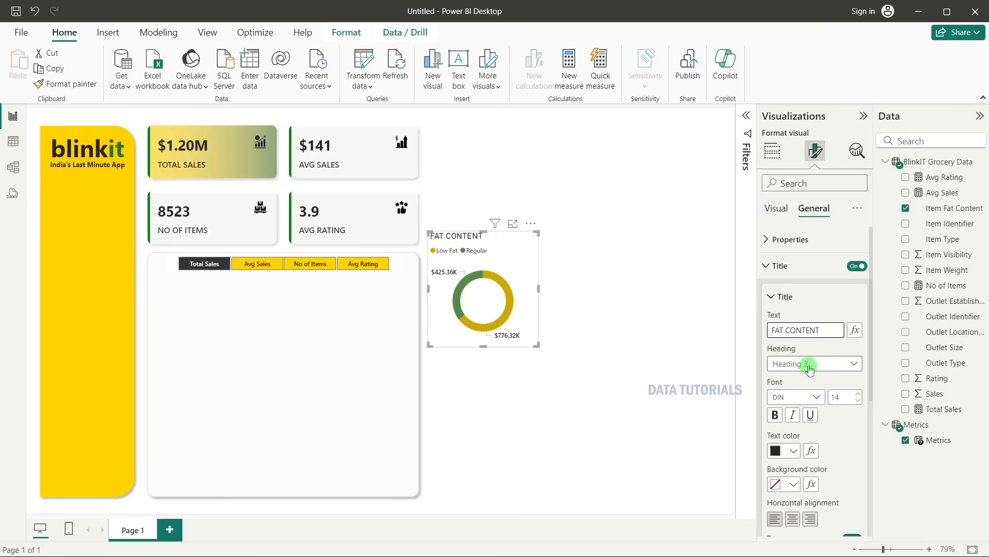
Set the donut chart's title to Segoe UI Semibold size 10 and move the chart beneath the Metrics slicer inside its panel.
{"action": "scroll", "coordinate": [809, 361], "scroll_direction": "down", "scroll_amount": 1}
{"action": "left_click", "coordinate": [803, 335]}
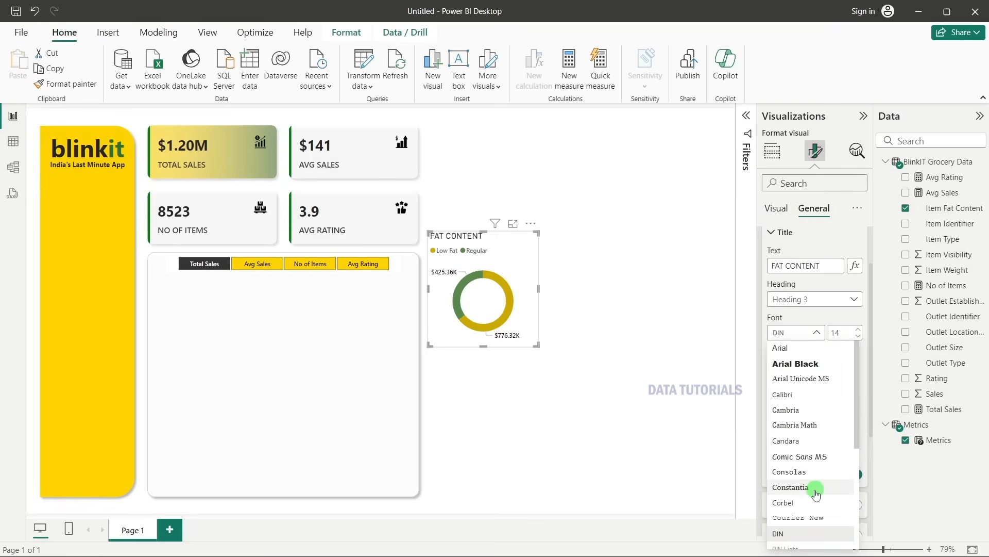
{"action": "scroll", "coordinate": [808, 491], "scroll_direction": "down", "scroll_amount": 5}
{"action": "left_click", "coordinate": [809, 432]}
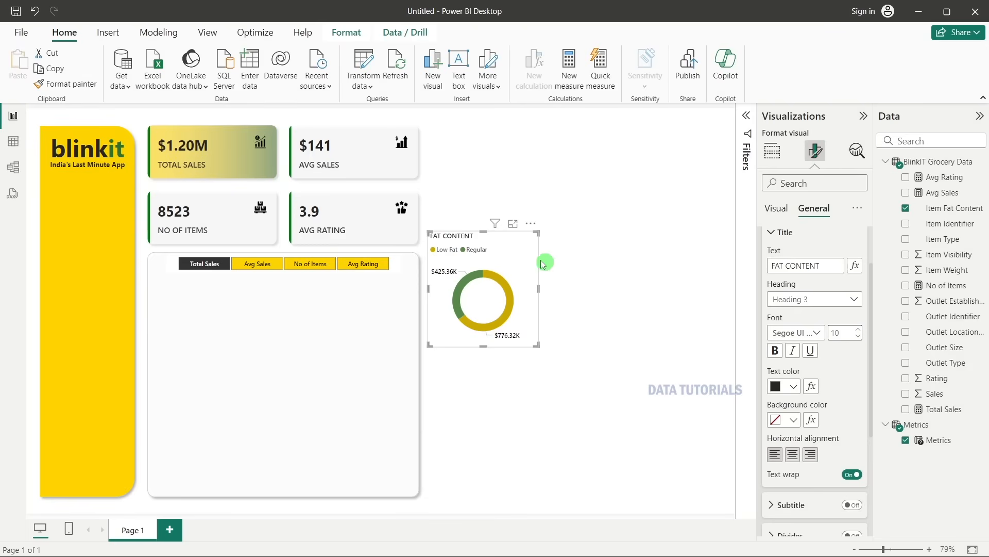
{"action": "left_click_drag", "start_coordinate": [488, 281], "coordinate": [246, 299]}
{"action": "left_click", "coordinate": [608, 267]}
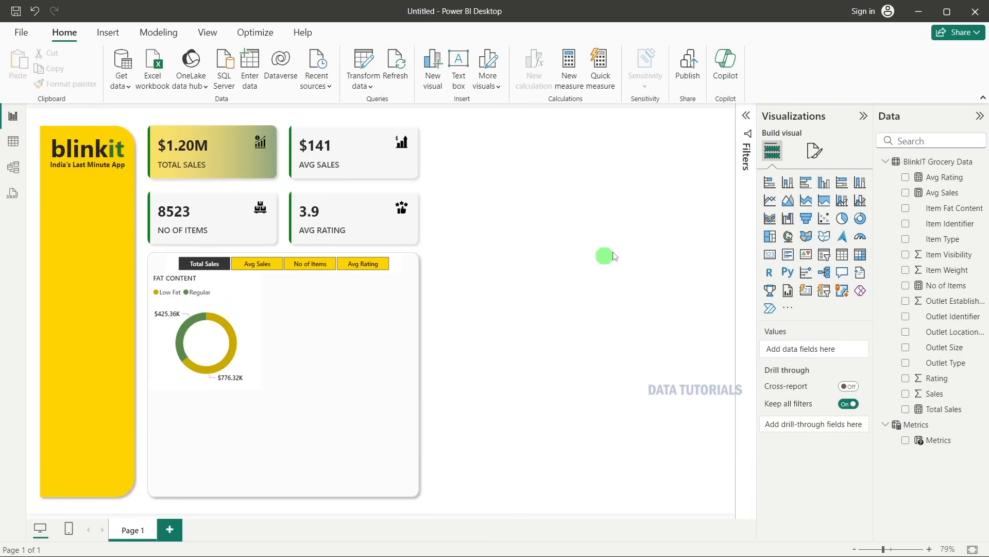
Check the chart layout in the reference blinkit project report and return to the dashboard being built.
{"action": "key", "text": "alt+Tab"}
{"action": "key", "text": "Tab"}
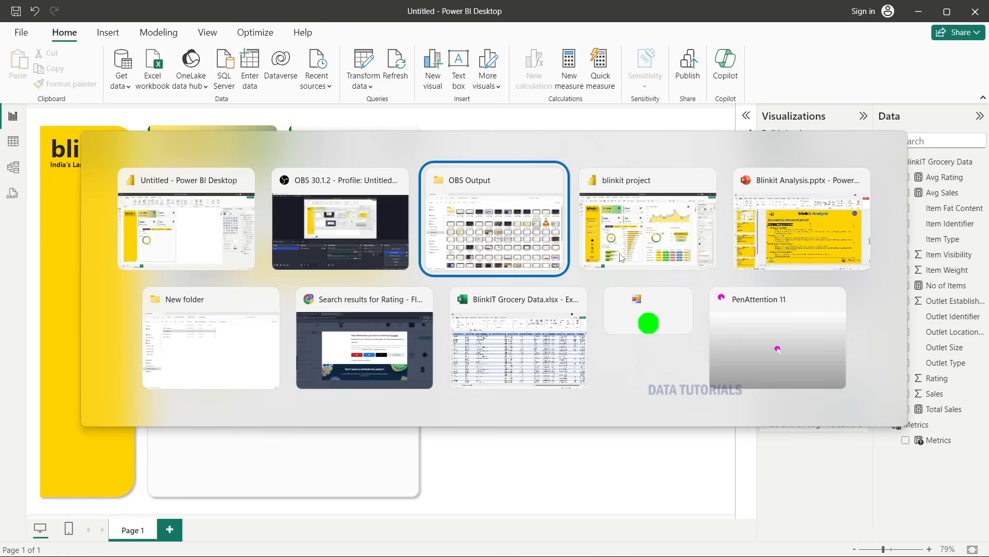
{"action": "left_click", "coordinate": [621, 258]}
{"action": "key", "text": "alt+Tab"}
{"action": "left_click", "coordinate": [213, 318]}
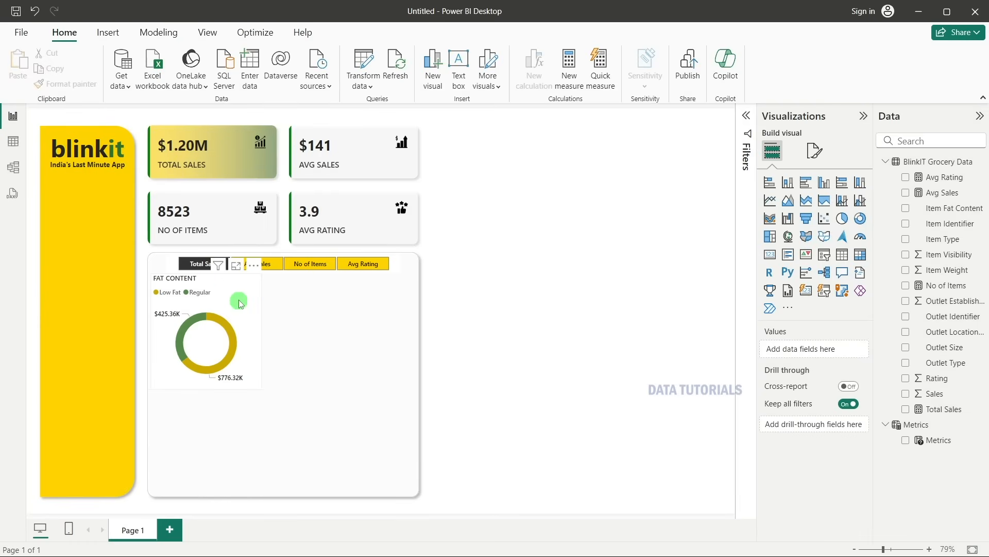
{"action": "left_click", "coordinate": [610, 271]}
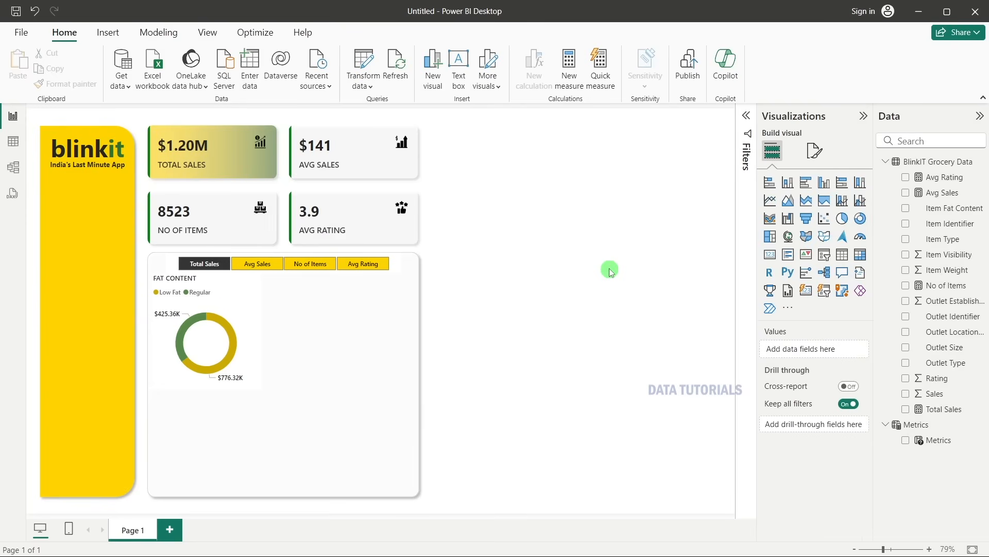
Select Avg Sales in the Metrics slicer and set the Avg Sales measure to 0 decimal places.
{"action": "left_click", "coordinate": [259, 264]}
{"action": "left_click", "coordinate": [258, 264]}
{"action": "mouse_move", "coordinate": [249, 373]}
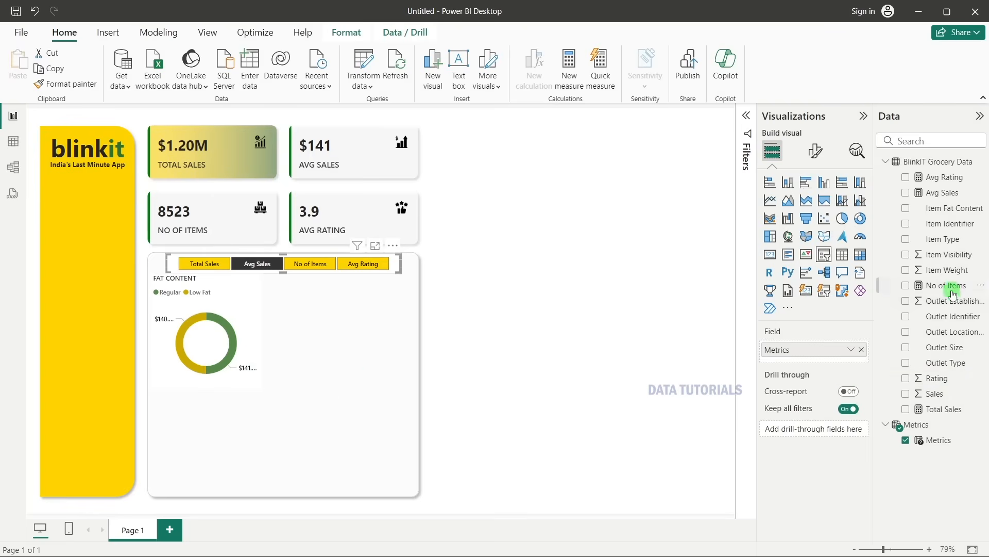
{"action": "left_click", "coordinate": [948, 193]}
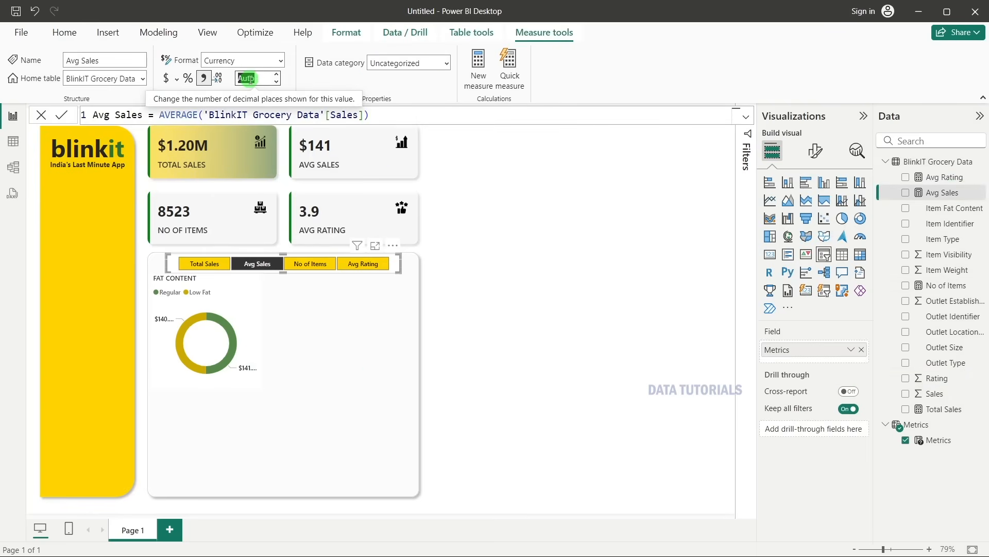
{"action": "key", "text": "Return"}
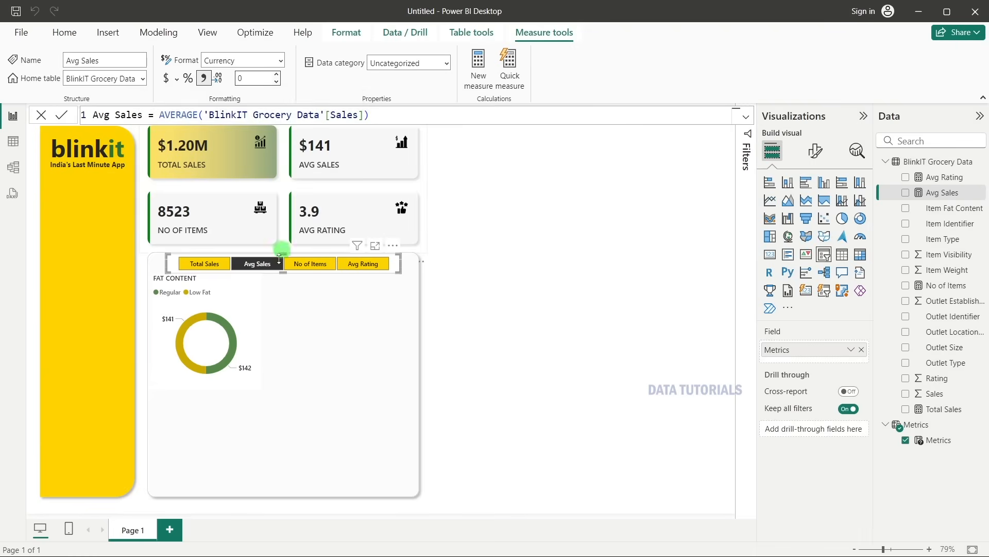
Set the Rating column's decimal places to 0.
{"action": "left_click", "coordinate": [939, 379]}
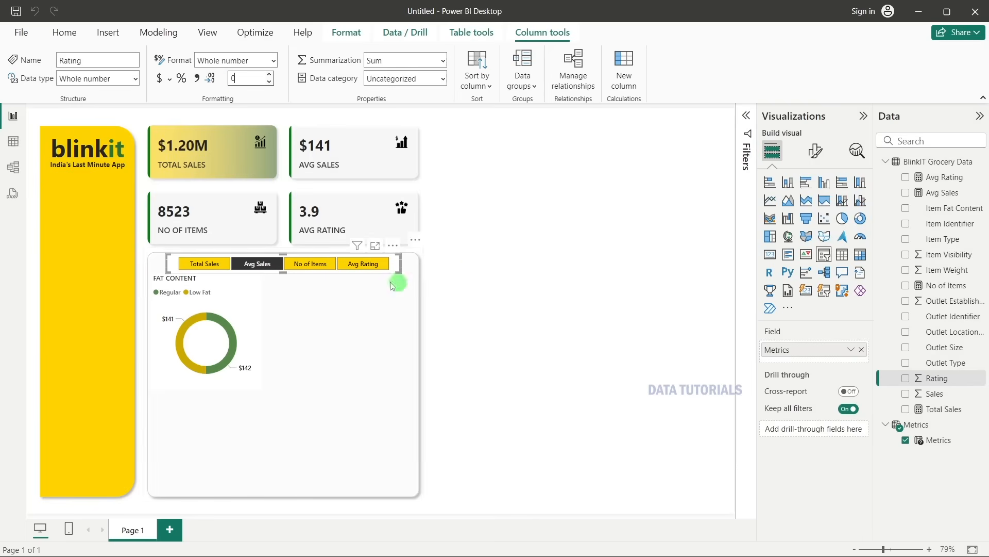
Select Avg Rating in the Metrics slicer and set the Avg Rating measure to 0 decimal places.
{"action": "left_click", "coordinate": [369, 264]}
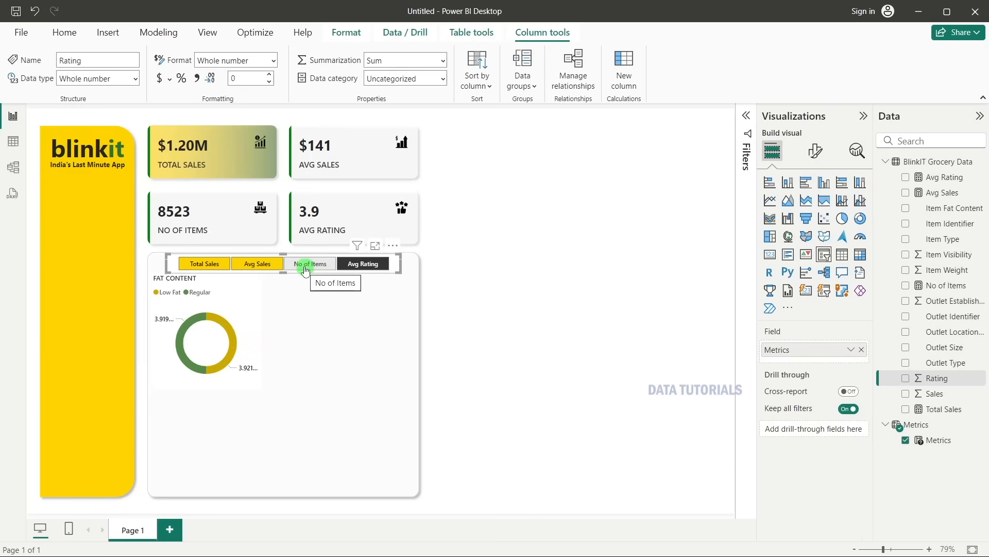
{"action": "left_click", "coordinate": [615, 257]}
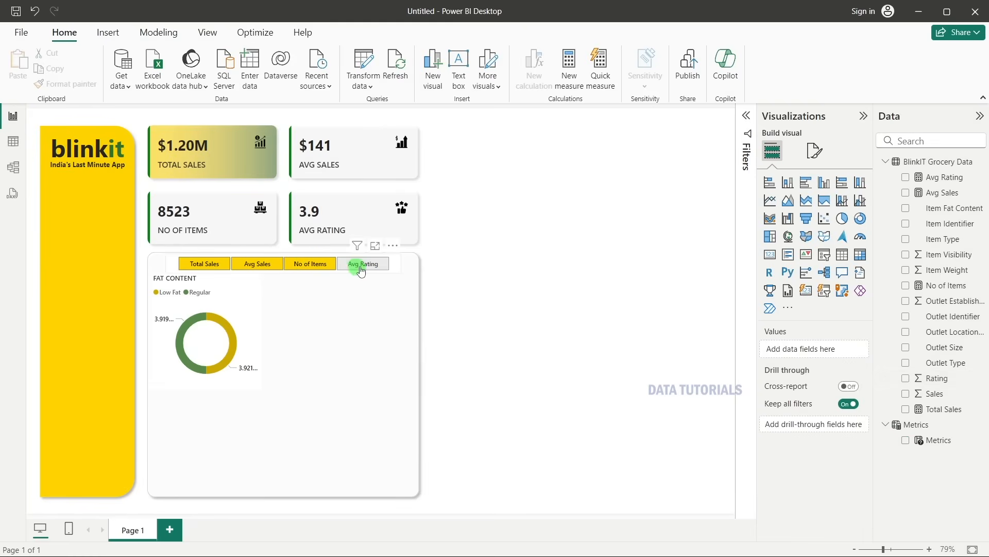
{"action": "left_click", "coordinate": [947, 178]}
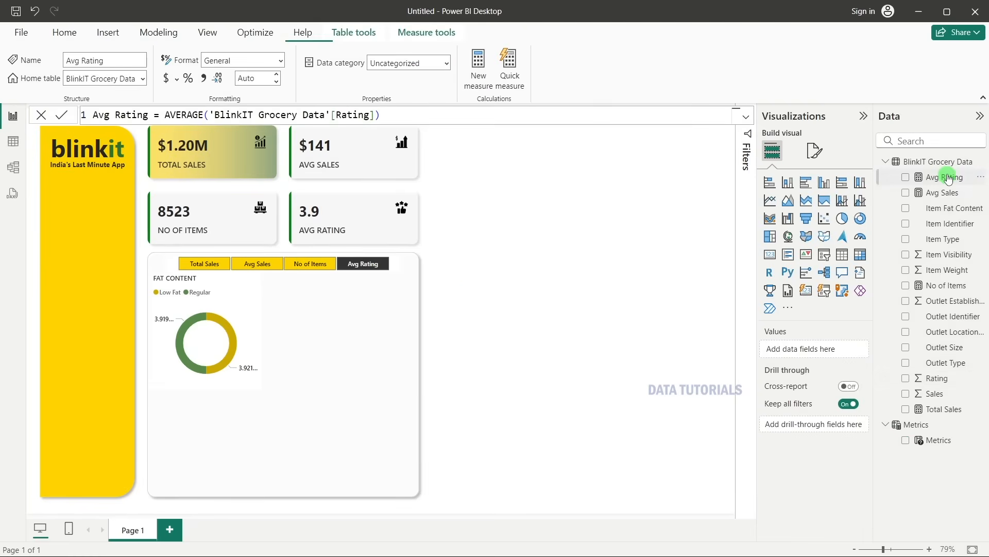
{"action": "type", "text": "0"}
{"action": "key", "text": "Return"}
{"action": "left_click", "coordinate": [648, 242]}
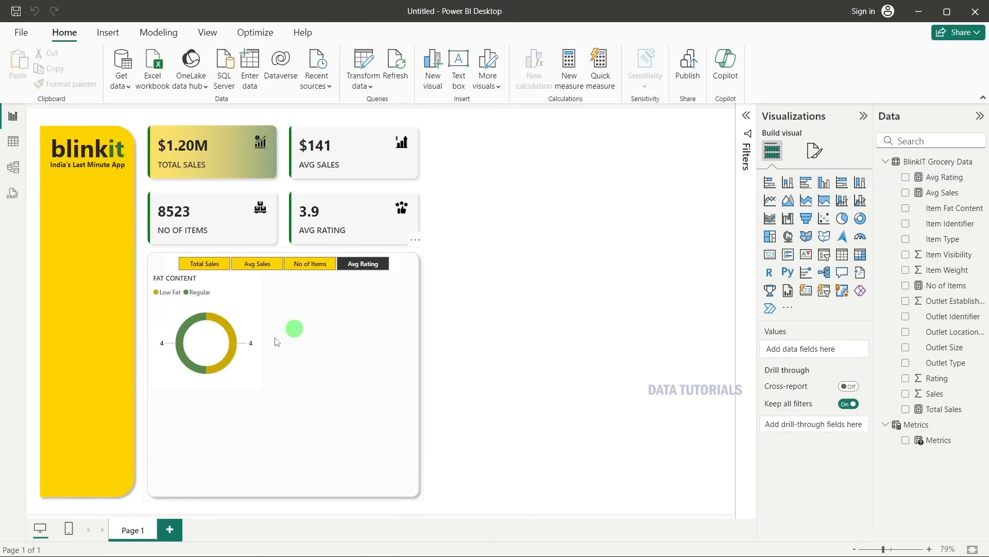
Check the donut chart with No of Items and Avg Sales, and leave the Metrics slicer on Total Sales.
{"action": "left_click", "coordinate": [307, 271]}
{"action": "left_click", "coordinate": [260, 269]}
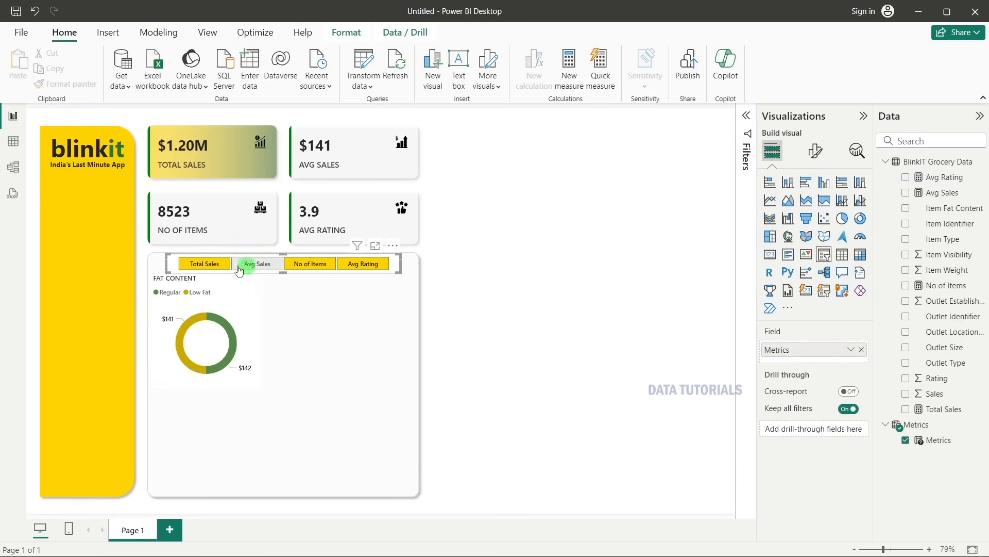
{"action": "left_click", "coordinate": [201, 264]}
{"action": "left_click", "coordinate": [580, 258]}
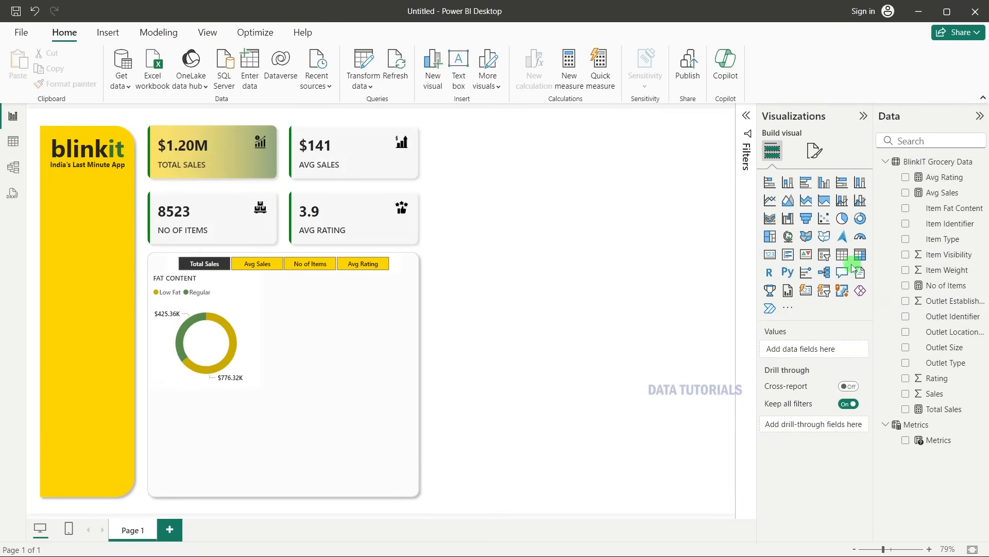
Add a new card visual in the blank area beside the KPI cards and fill it with Total Sales.
{"action": "left_click", "coordinate": [808, 292]}
{"action": "left_click_drag", "start_coordinate": [524, 214], "coordinate": [524, 281]}
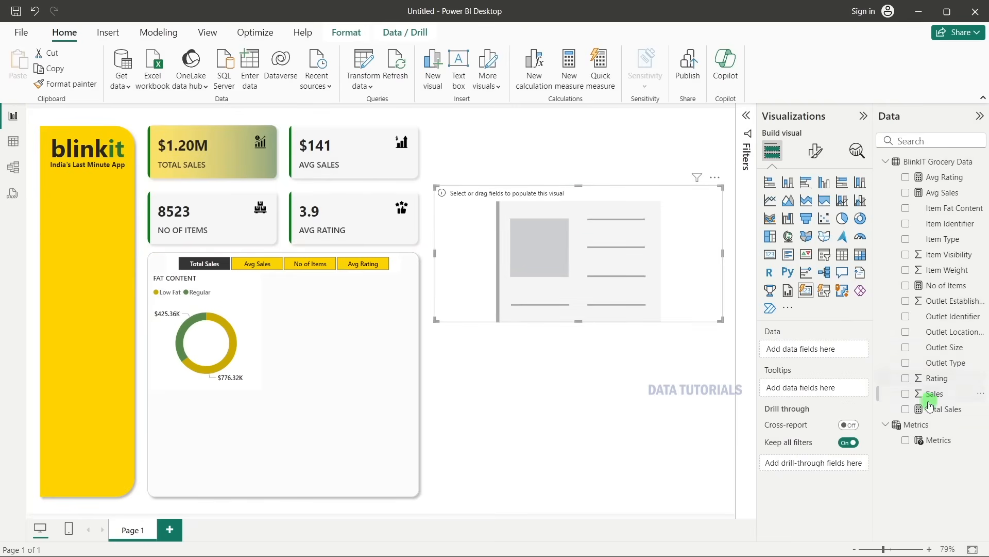
{"action": "left_click_drag", "start_coordinate": [930, 415], "coordinate": [619, 269]}
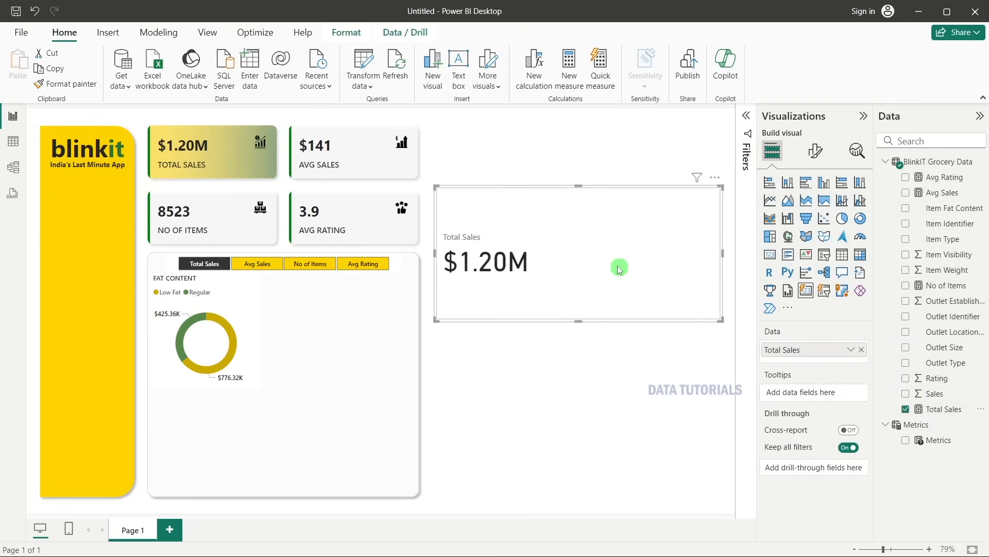
Set the new card's callout value to a bolder Segoe UI font at size 10.
{"action": "left_click", "coordinate": [824, 154]}
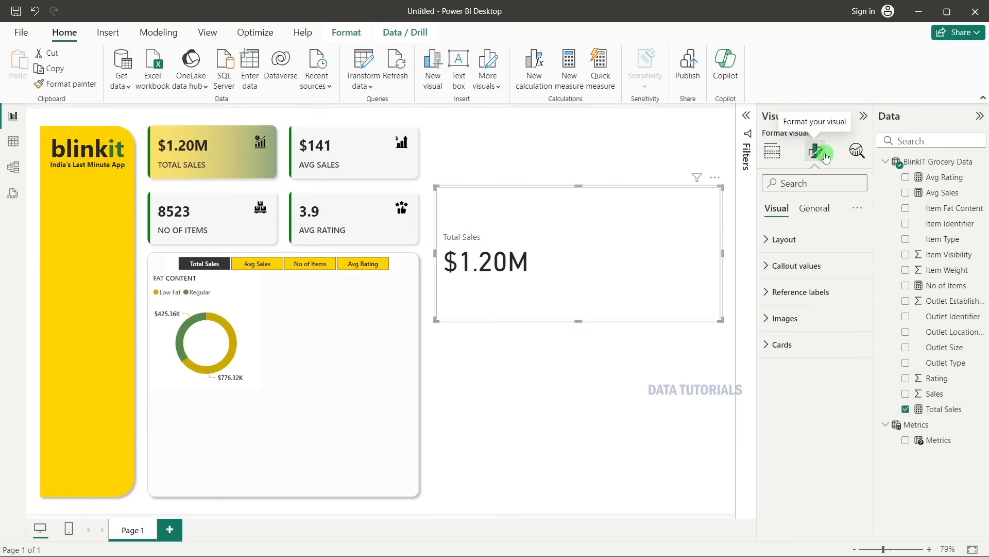
{"action": "left_click", "coordinate": [796, 263]}
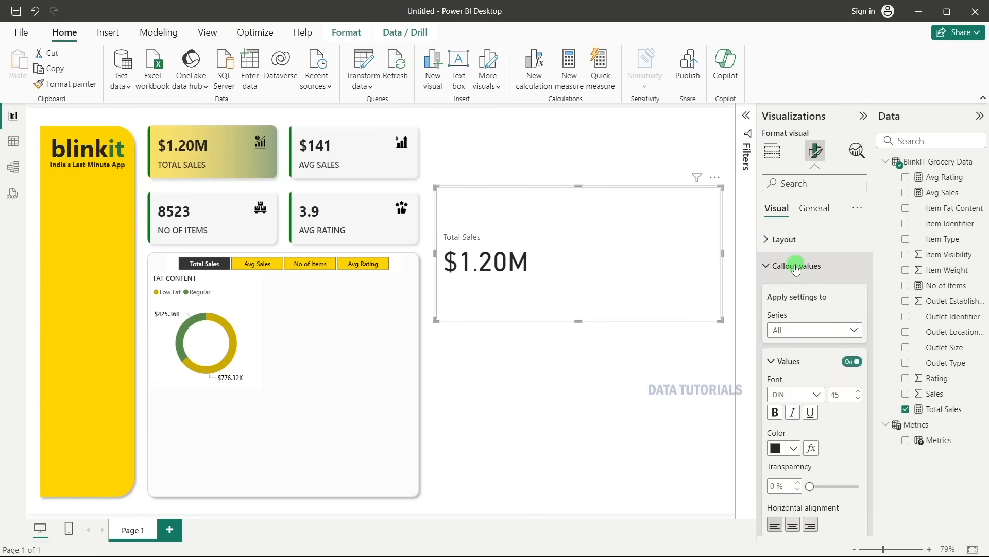
{"action": "scroll", "coordinate": [794, 361], "scroll_direction": "down", "scroll_amount": 3}
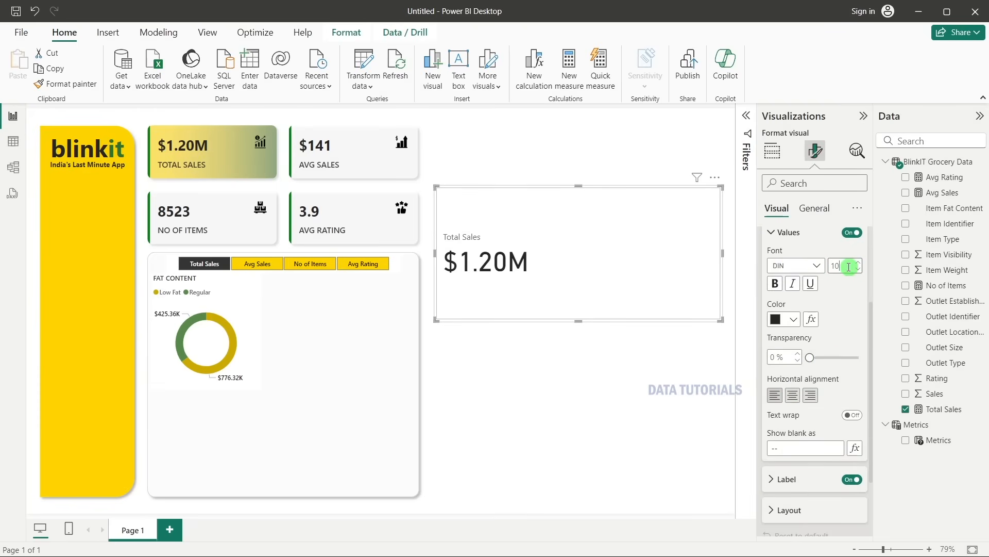
{"action": "key", "text": "Return"}
{"action": "left_click", "coordinate": [817, 265]}
{"action": "scroll", "coordinate": [812, 412], "scroll_direction": "down", "scroll_amount": 3}
{"action": "scroll", "coordinate": [812, 421], "scroll_direction": "down", "scroll_amount": 1}
{"action": "left_click", "coordinate": [809, 366]}
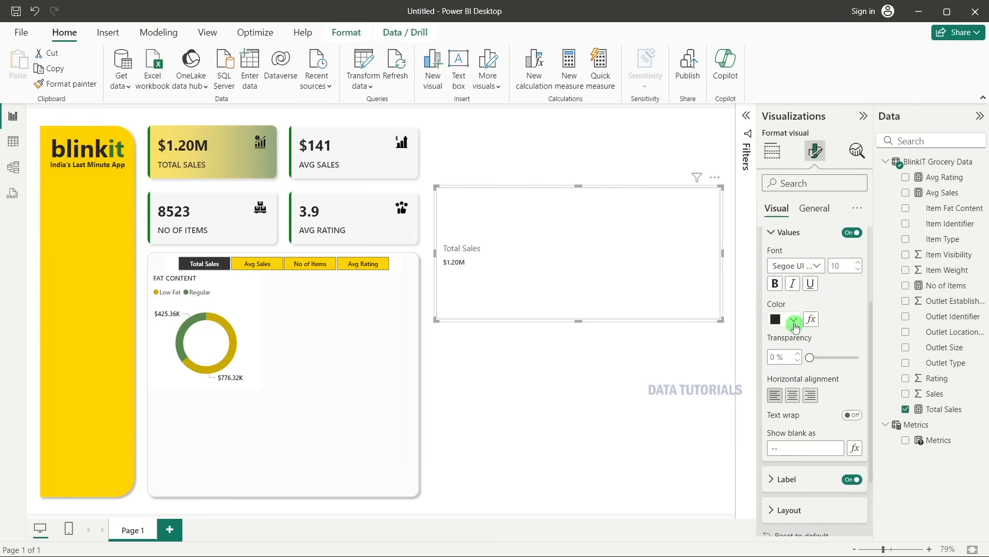
Turn off the background effect of the new Total Sales card visual.
{"action": "left_click", "coordinate": [818, 219]}
{"action": "left_click", "coordinate": [809, 292]}
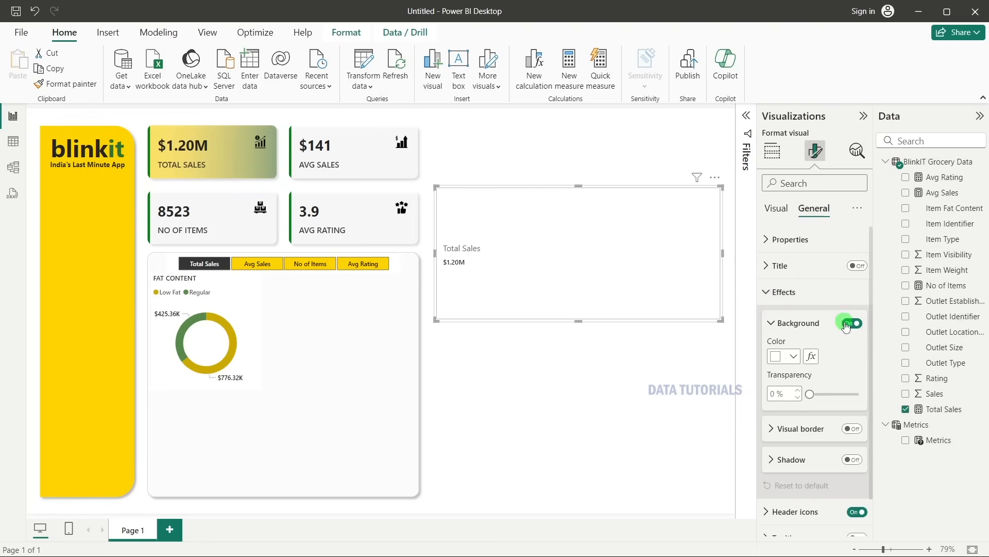
{"action": "left_click", "coordinate": [855, 325]}
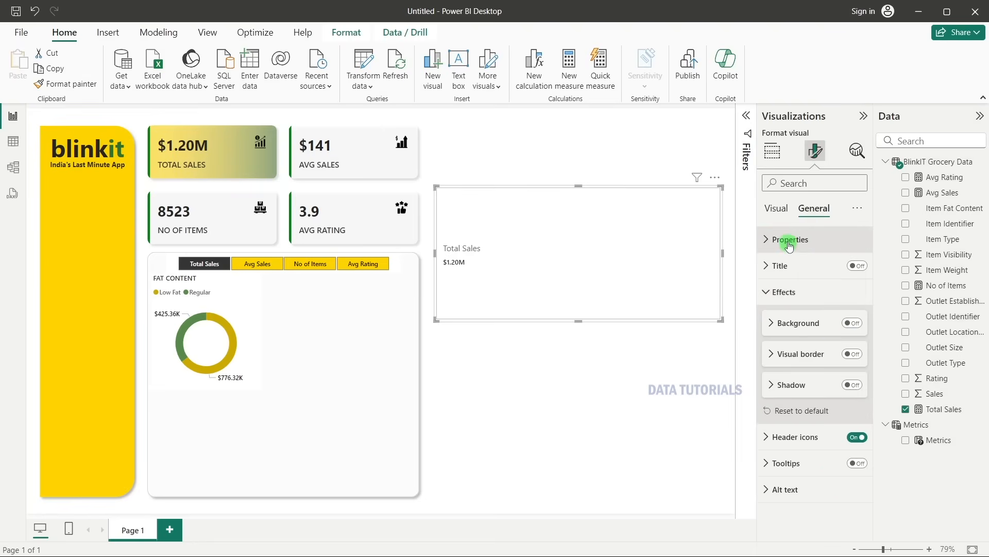
Shrink the new card to a small box around its text and center its callout value horizontally.
{"action": "left_click", "coordinate": [776, 208]}
{"action": "scroll", "coordinate": [797, 370], "scroll_direction": "down", "scroll_amount": 5}
{"action": "scroll", "coordinate": [798, 370], "scroll_direction": "up", "scroll_amount": 2}
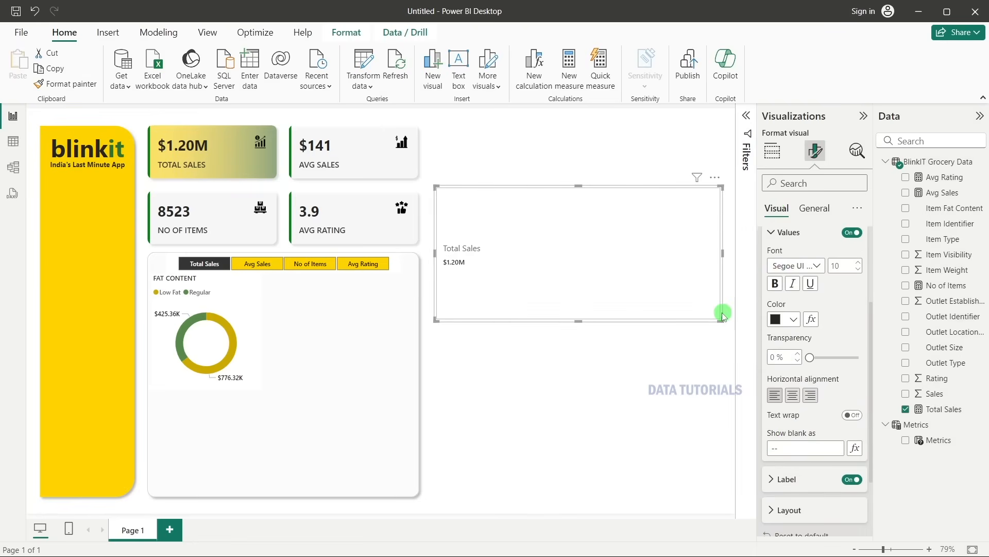
{"action": "left_click_drag", "start_coordinate": [722, 319], "coordinate": [502, 230]}
{"action": "left_click", "coordinate": [794, 395]}
{"action": "scroll", "coordinate": [796, 400], "scroll_direction": "down", "scroll_amount": 3}
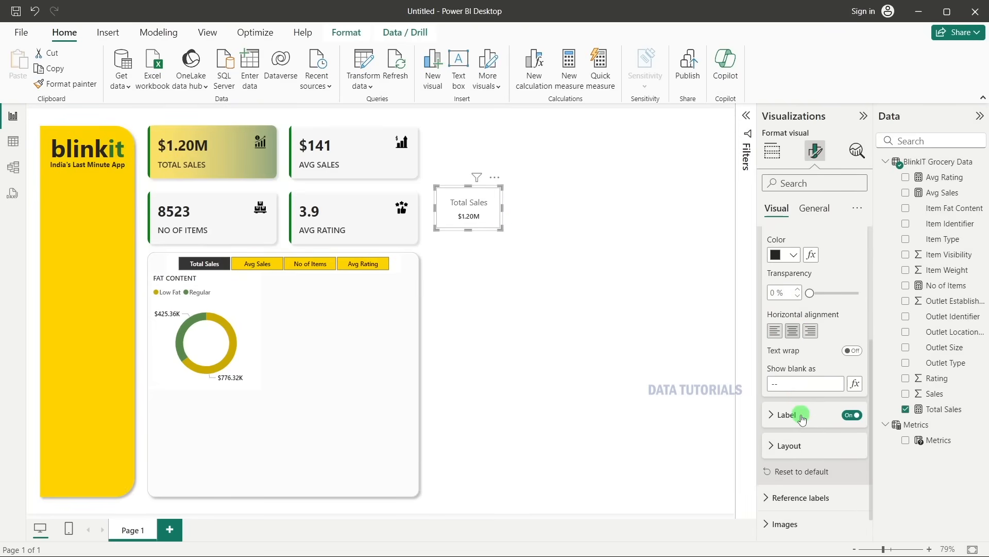
Position the new card's label below its value.
{"action": "left_click", "coordinate": [801, 418]}
{"action": "scroll", "coordinate": [802, 419], "scroll_direction": "down", "scroll_amount": 9}
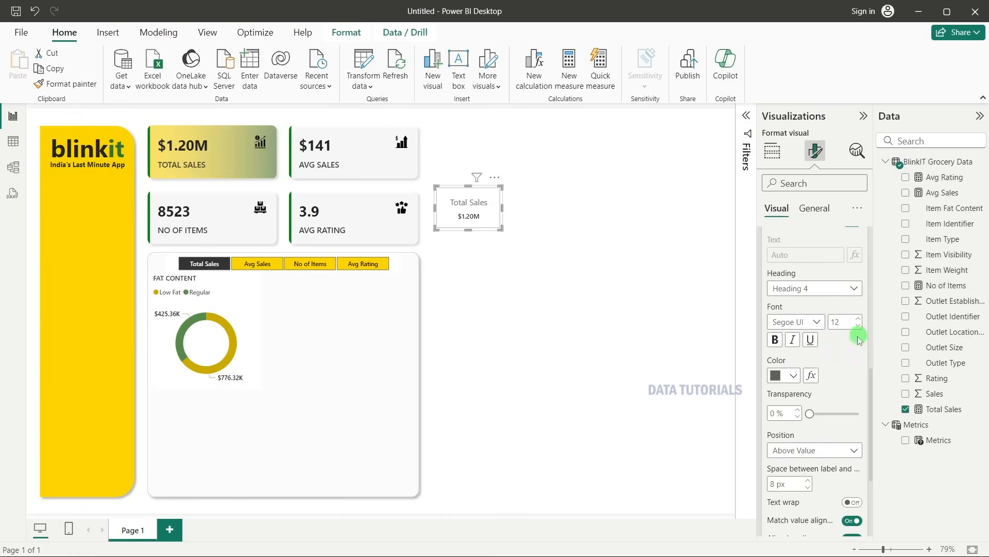
{"action": "scroll", "coordinate": [812, 326], "scroll_direction": "up", "scroll_amount": 10}
{"action": "scroll", "coordinate": [797, 369], "scroll_direction": "up", "scroll_amount": 2}
{"action": "scroll", "coordinate": [797, 363], "scroll_direction": "down", "scroll_amount": 6}
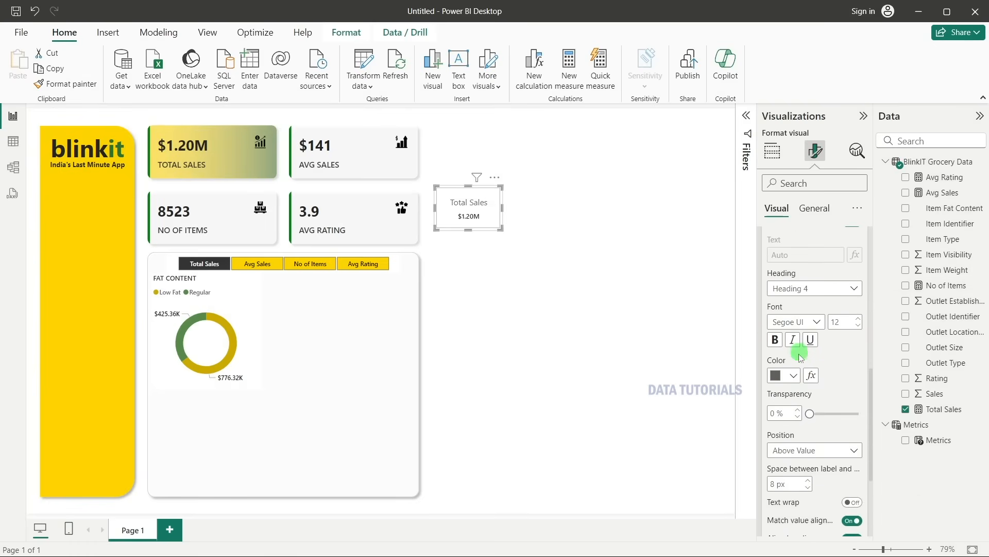
{"action": "left_click", "coordinate": [812, 450]}
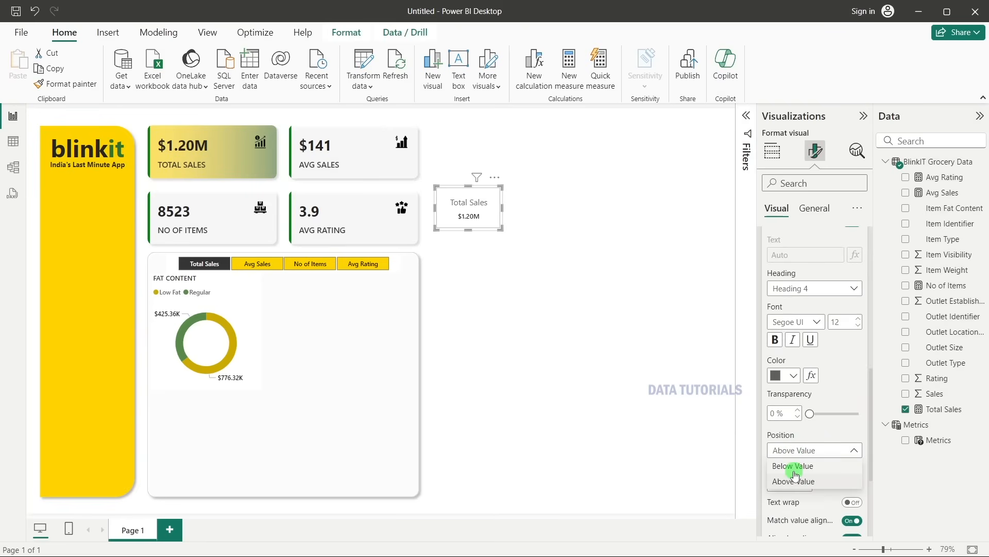
{"action": "left_click", "coordinate": [795, 466]}
Set the card label to font size 8 in a near-black color, with 0 px space between label and value.
{"action": "left_click", "coordinate": [858, 326]}
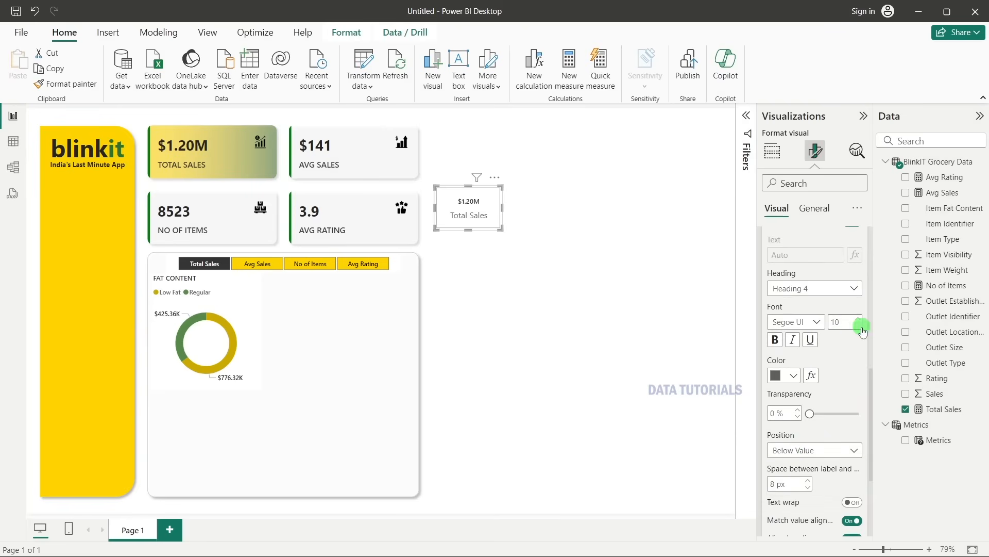
{"action": "left_click", "coordinate": [817, 321]}
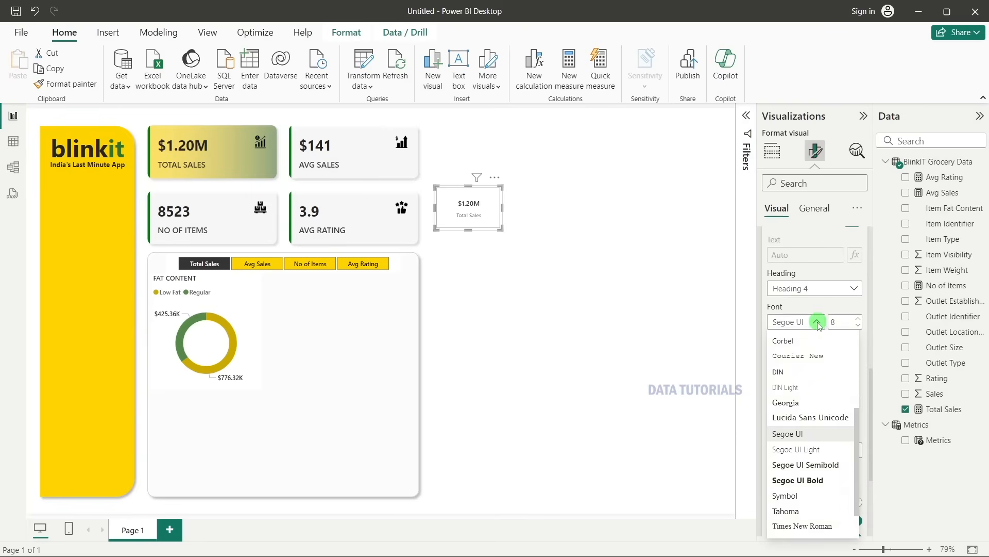
{"action": "left_click", "coordinate": [800, 451]}
{"action": "left_click", "coordinate": [794, 375]}
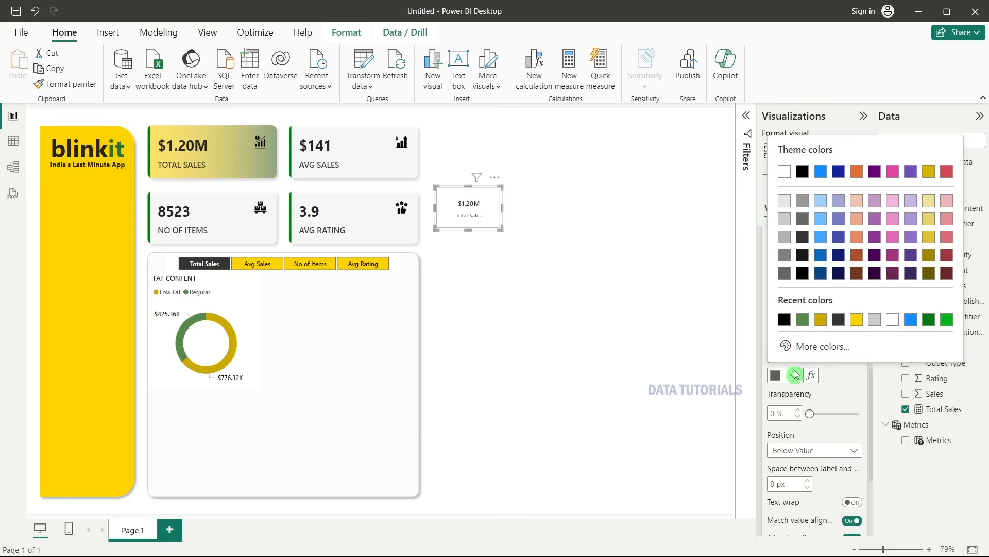
{"action": "left_click", "coordinate": [808, 253]}
{"action": "scroll", "coordinate": [801, 260], "scroll_direction": "down", "scroll_amount": 3}
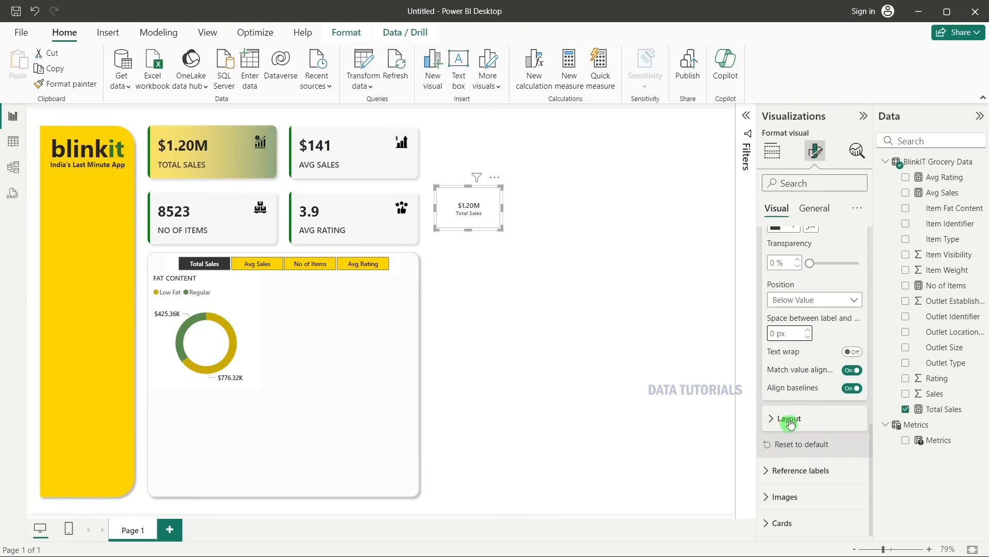
Turn off the inner card background and border of the small Total Sales card.
{"action": "scroll", "coordinate": [794, 391], "scroll_direction": "up", "scroll_amount": 5}
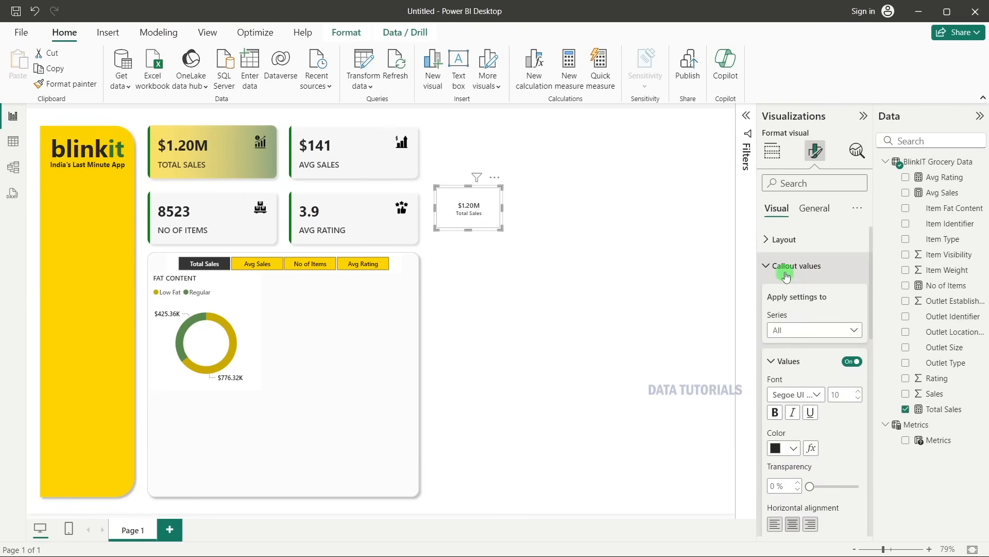
{"action": "left_click", "coordinate": [786, 276]}
{"action": "left_click", "coordinate": [782, 345]}
{"action": "scroll", "coordinate": [814, 350], "scroll_direction": "down", "scroll_amount": 3}
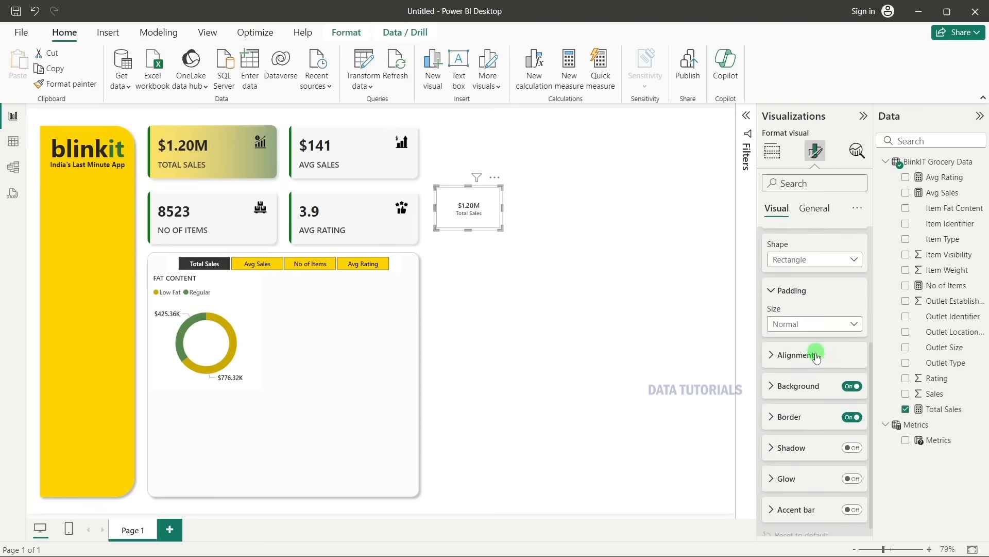
{"action": "left_click", "coordinate": [850, 387]}
{"action": "left_click", "coordinate": [853, 416]}
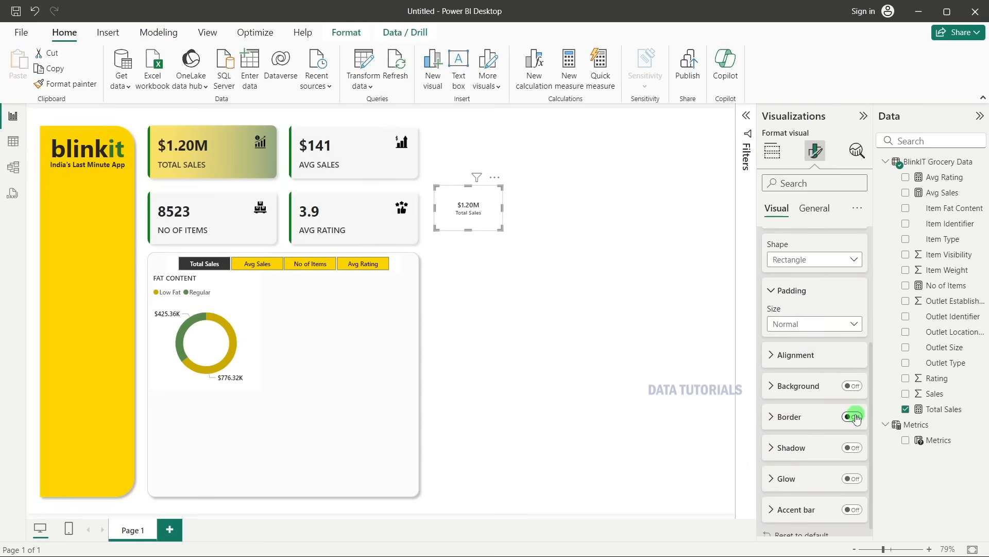
Place the small Total Sales card in the center of the fat-content donut and deselect it.
{"action": "left_click_drag", "start_coordinate": [504, 232], "coordinate": [219, 341]}
{"action": "left_click", "coordinate": [530, 218]}
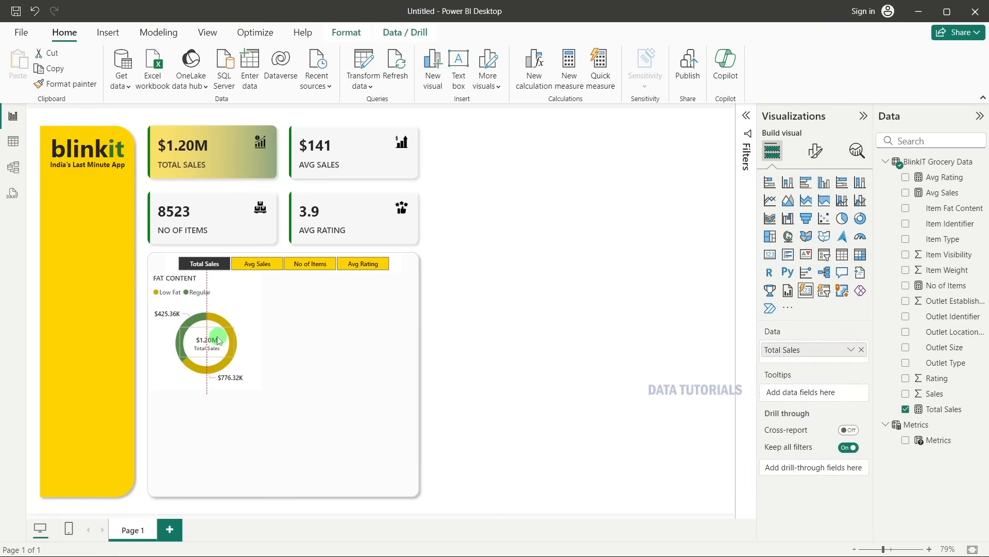
{"action": "left_click", "coordinate": [647, 198]}
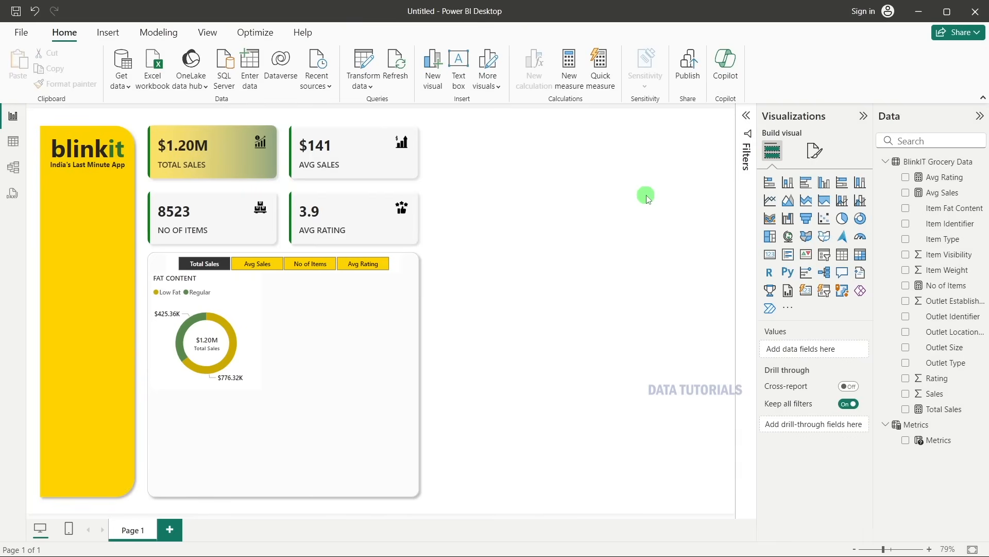
Replace Total Sales with the Metrics field parameter in the card at the donut's center.
{"action": "left_click", "coordinate": [204, 345]}
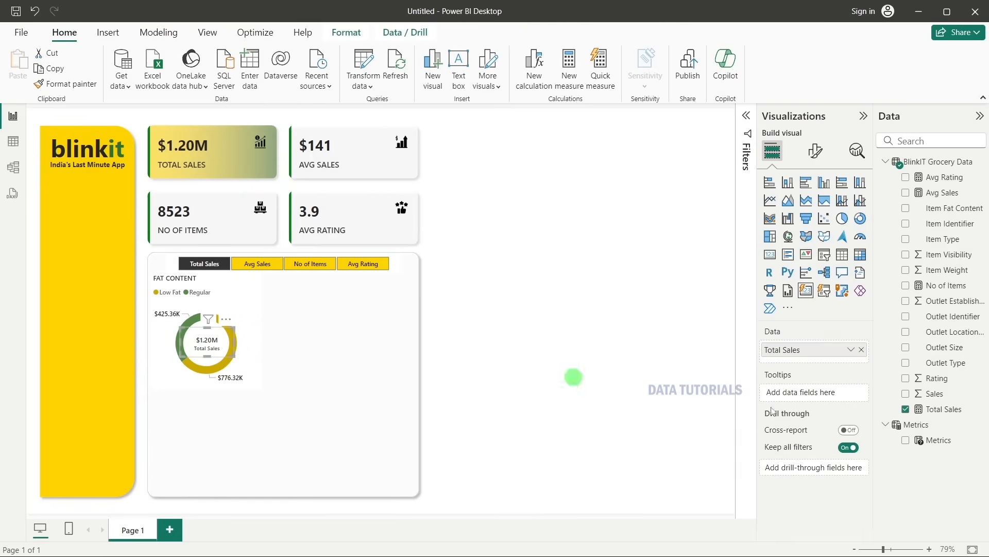
{"action": "left_click", "coordinate": [861, 349]}
{"action": "left_click", "coordinate": [907, 441]}
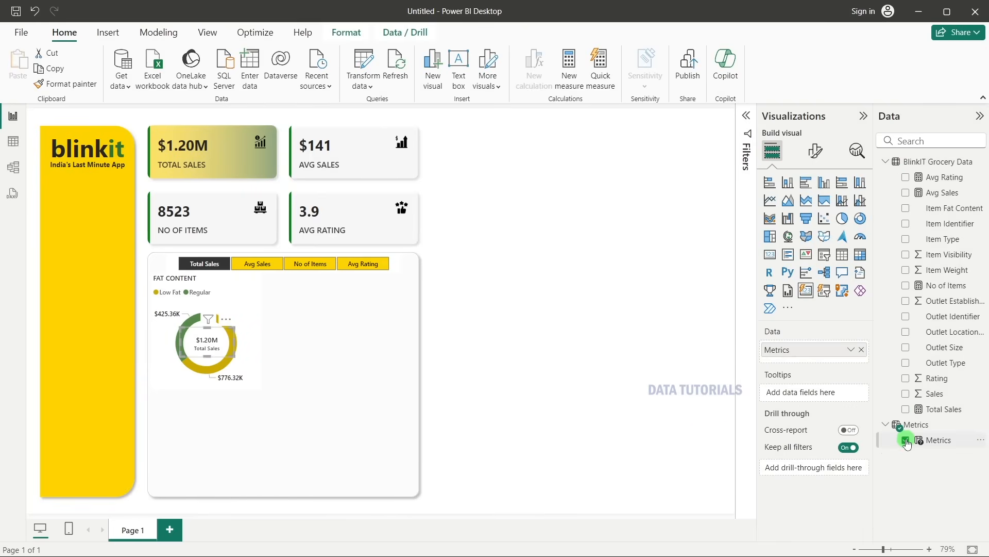
{"action": "left_click", "coordinate": [598, 373]}
Test the donut and its center card with Avg Sales, No of Items and Avg Rating, then reselect Total Sales.
{"action": "left_click", "coordinate": [257, 263]}
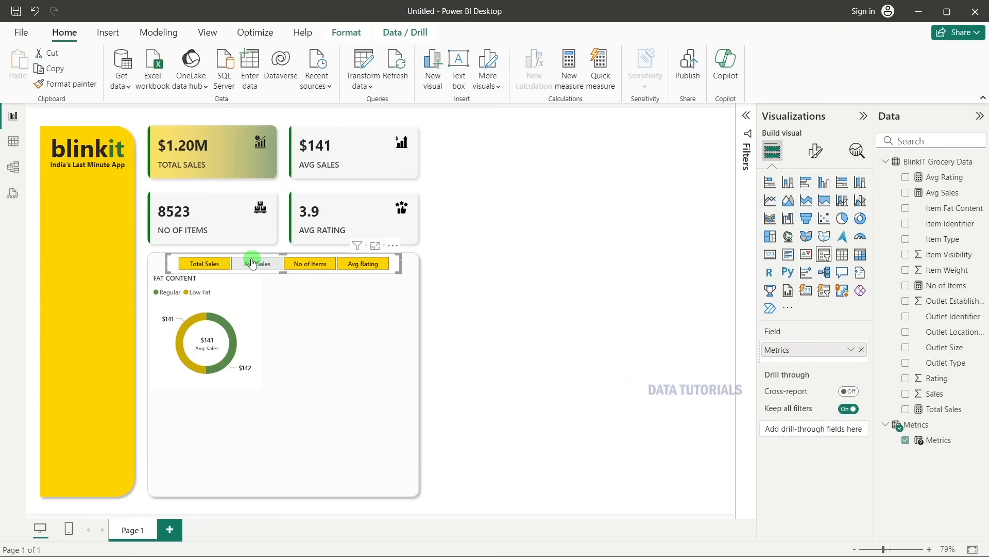
{"action": "left_click", "coordinate": [305, 265]}
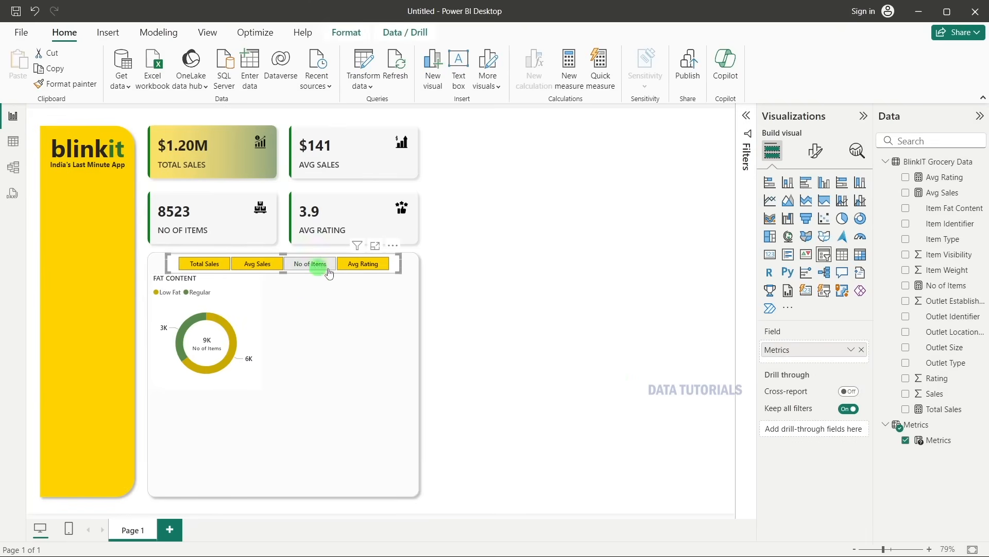
{"action": "left_click", "coordinate": [363, 264]}
{"action": "left_click", "coordinate": [223, 262]}
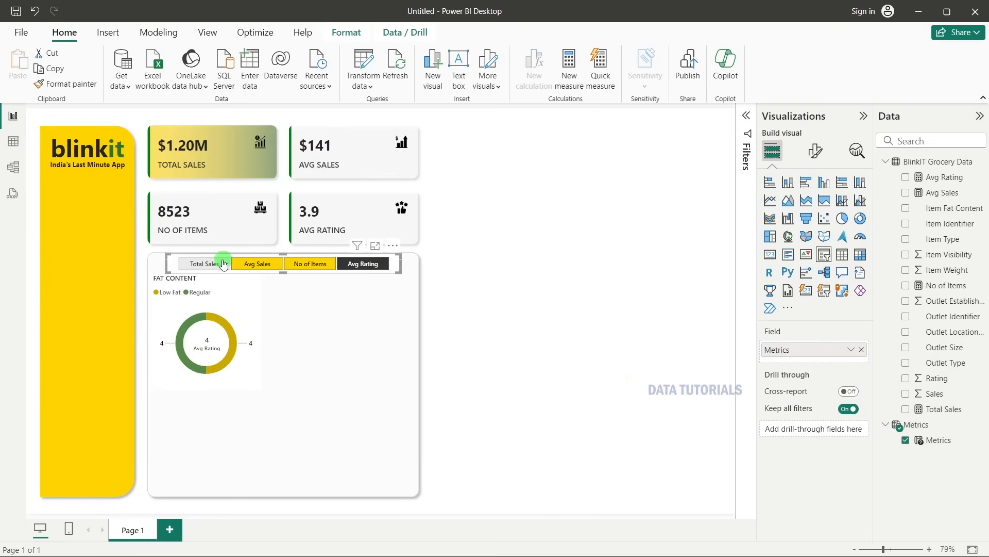
{"action": "left_click", "coordinate": [508, 232]}
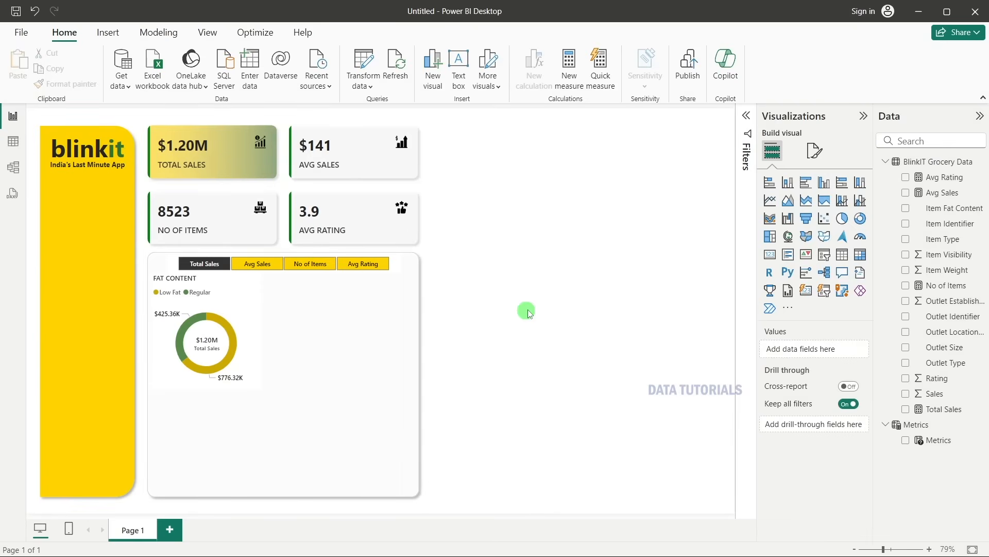
Switch to the Blinkit Analysis presentation in PowerPoint and review the chart requirements after the fat-content donut.
{"action": "key", "text": "alt+Tab"}
{"action": "key", "text": "alt+Tab"}
{"action": "key", "text": "alt+Tab"}
{"action": "key", "text": "alt+Tab"}
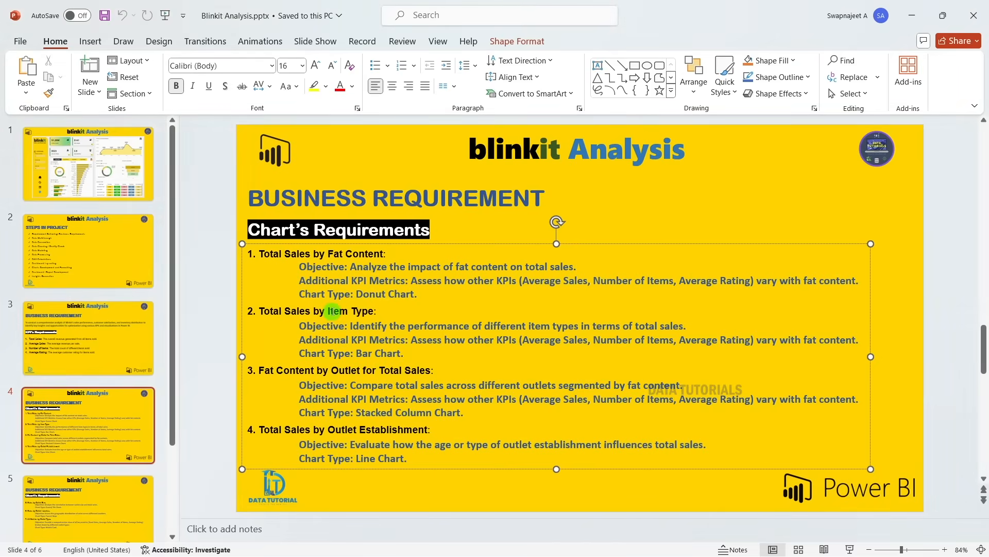
Read the Fat Content by Outlet and Item Type requirements on the slide, then switch back to Power BI Desktop.
{"action": "left_click", "coordinate": [278, 371]}
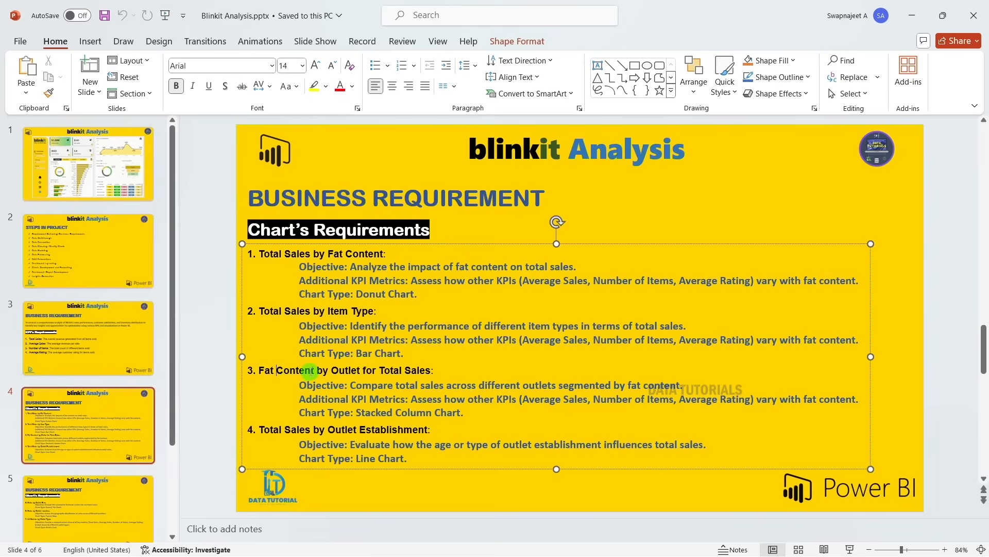
{"action": "left_click_drag", "start_coordinate": [299, 384], "coordinate": [490, 400]}
{"action": "double_click", "coordinate": [410, 327]}
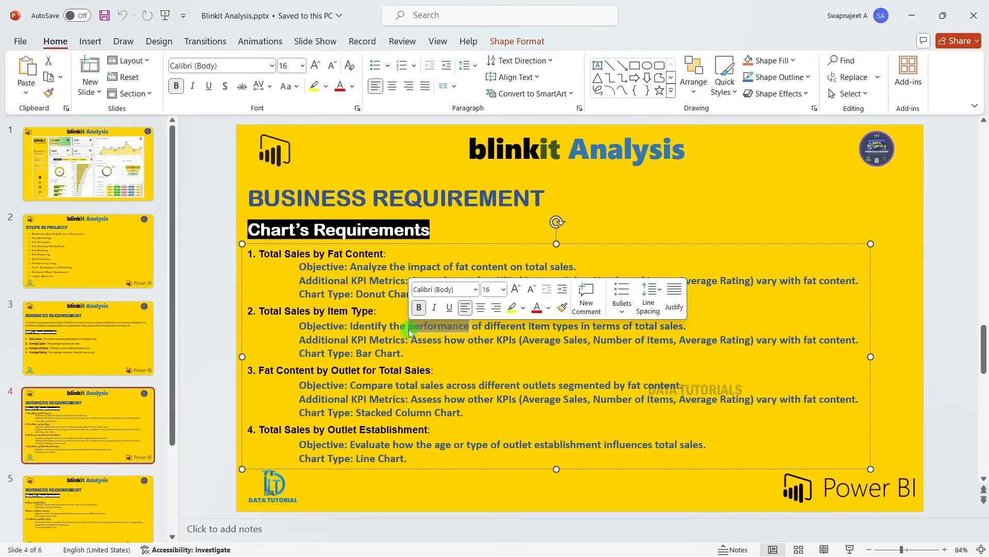
{"action": "key", "text": "alt+Tab"}
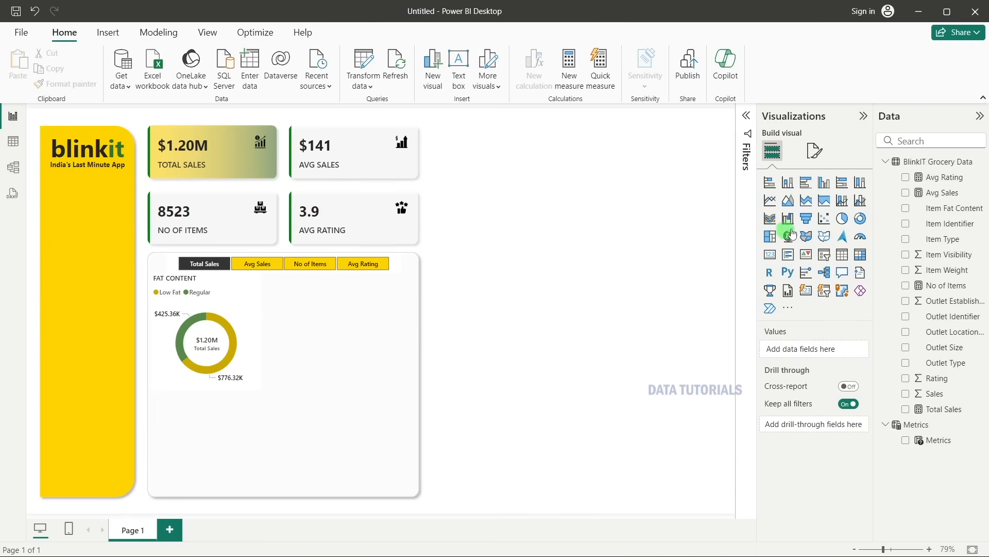
Add a clustered bar chart with Outlet Location Type on the Y-axis, Metrics on the X-axis and Item Fat Content as legend.
{"action": "left_click", "coordinate": [805, 189]}
{"action": "left_click_drag", "start_coordinate": [577, 185], "coordinate": [579, 290]}
{"action": "left_click_drag", "start_coordinate": [939, 440], "coordinate": [834, 392]}
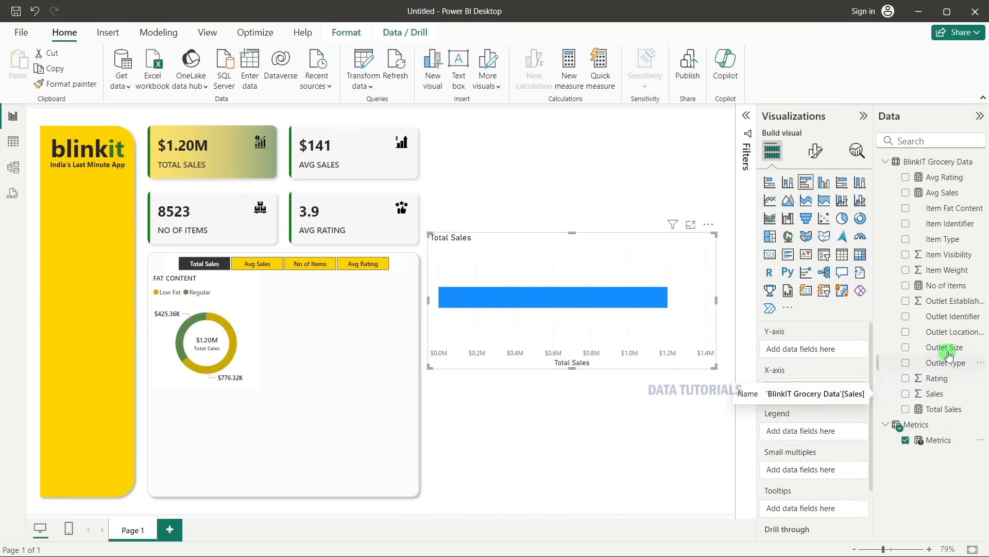
{"action": "left_click_drag", "start_coordinate": [951, 337], "coordinate": [825, 351]}
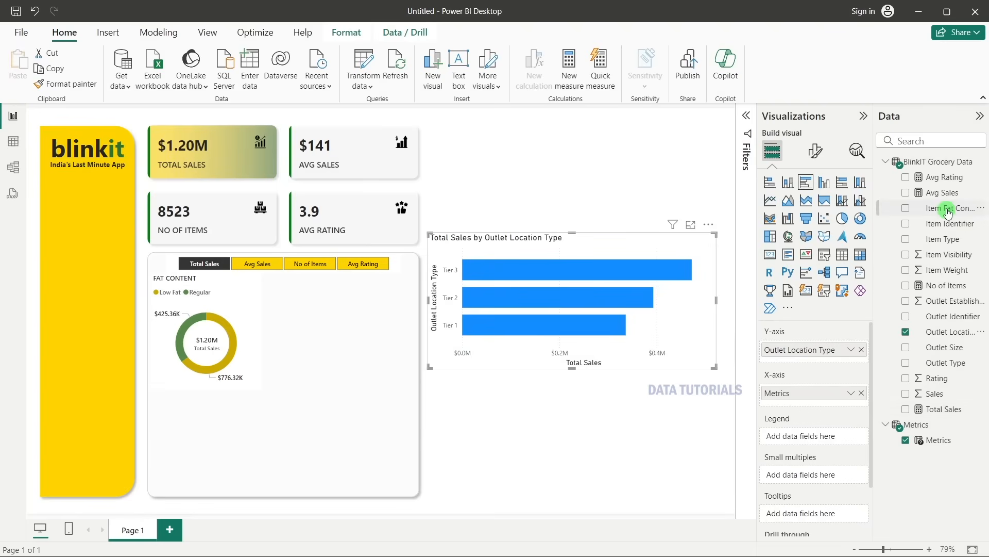
{"action": "left_click_drag", "start_coordinate": [948, 210], "coordinate": [813, 436]}
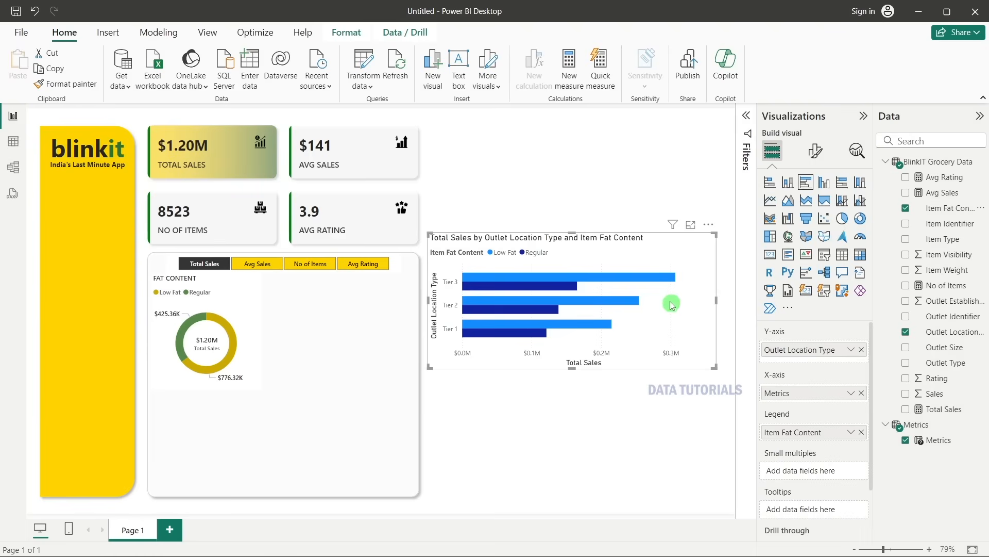
Title the bar chart FAT BY OUTLET and set the title to a bolder Segoe UI variant at size 10.
{"action": "left_click", "coordinate": [817, 152]}
{"action": "left_click", "coordinate": [813, 208]}
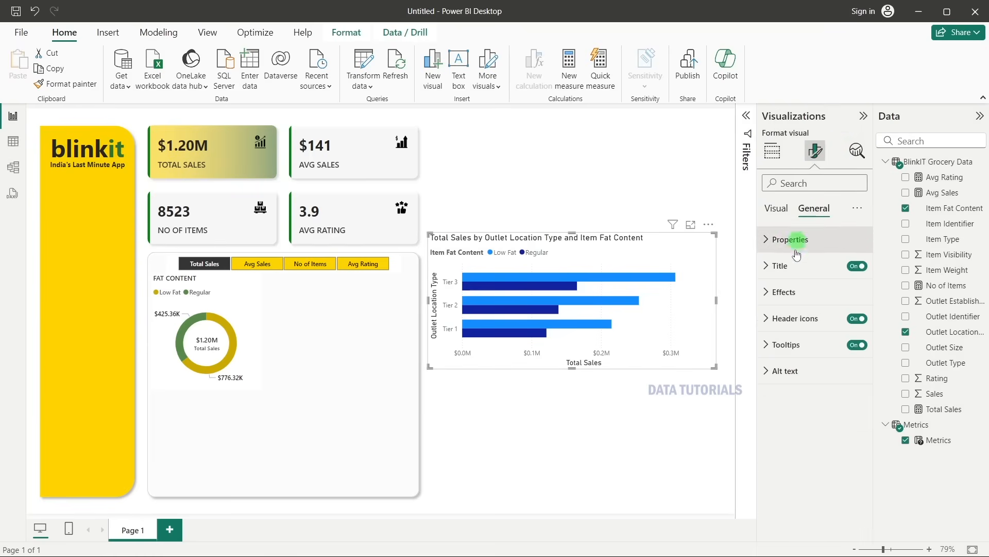
{"action": "left_click", "coordinate": [794, 265]}
{"action": "left_click", "coordinate": [789, 327]}
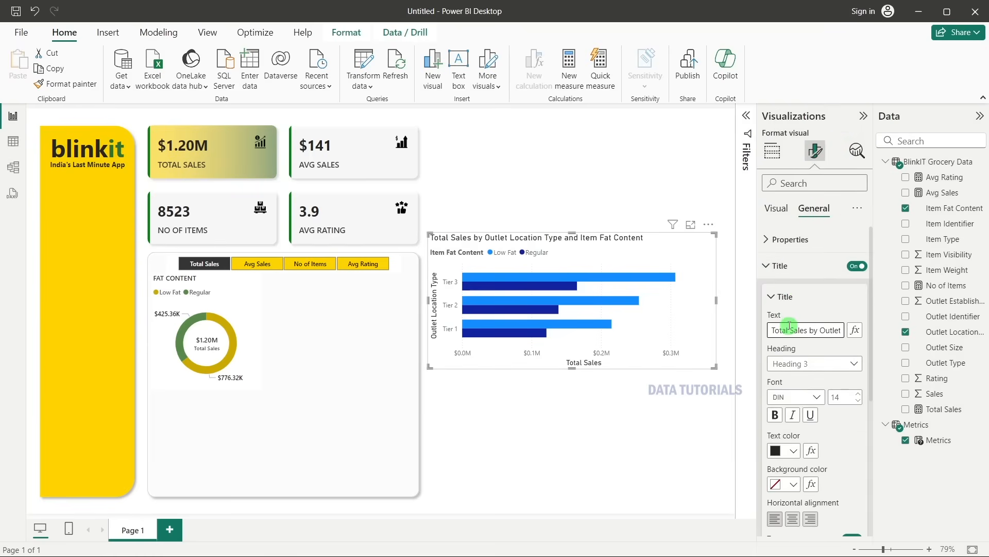
{"action": "triple_click", "coordinate": [789, 326]}
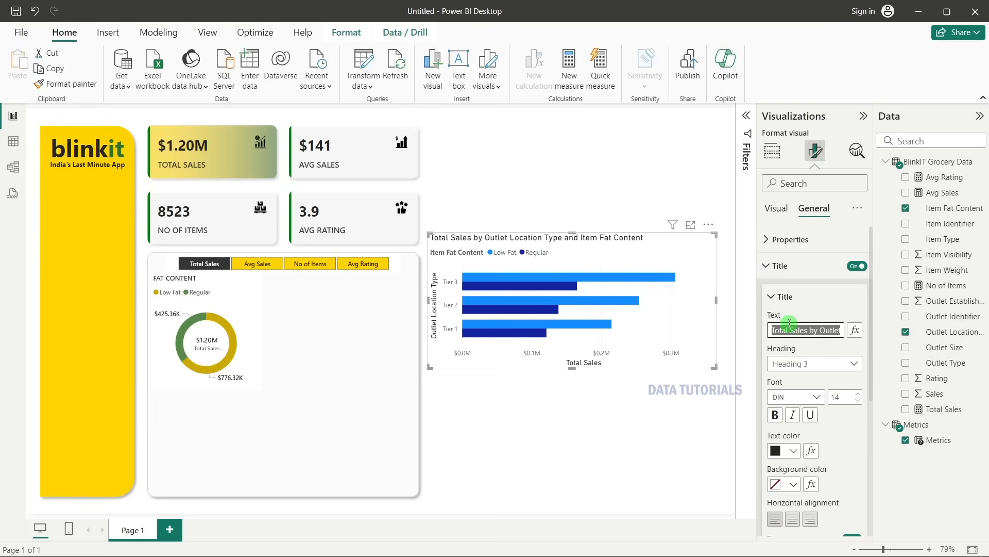
{"action": "type", "text": "FAT BY OUT"}
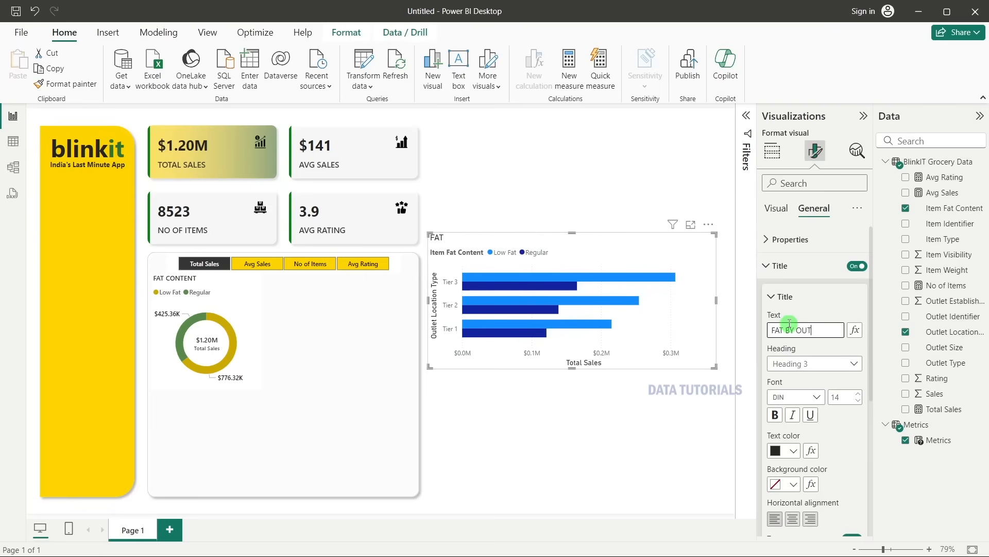
{"action": "left_click", "coordinate": [816, 397]}
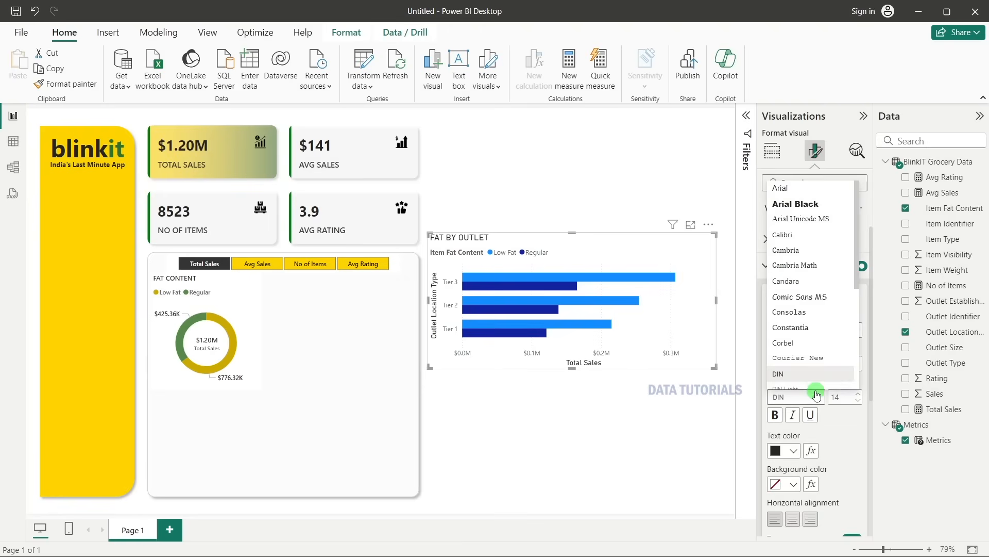
{"action": "scroll", "coordinate": [814, 309], "scroll_direction": "down", "scroll_amount": 3}
{"action": "left_click", "coordinate": [815, 307]}
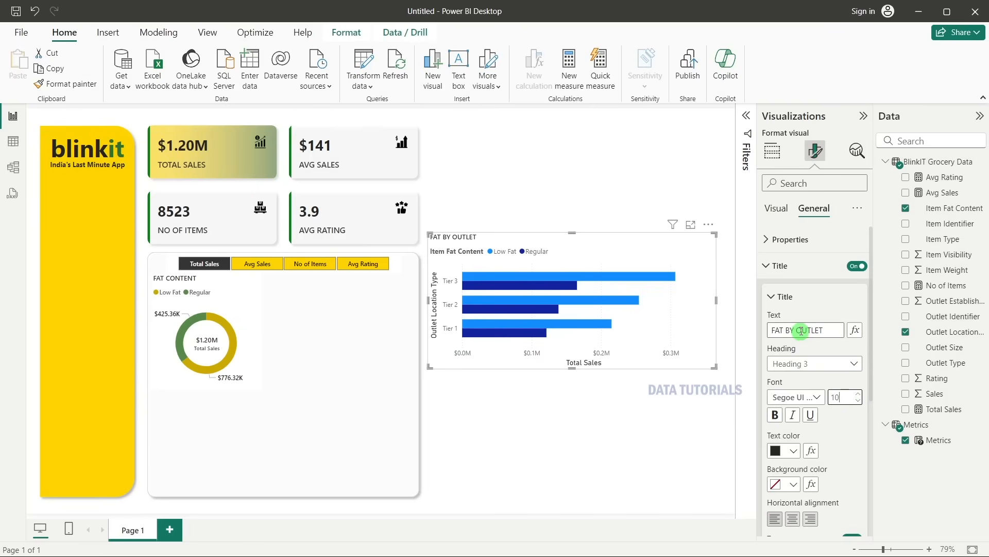
Set the FAT BY OUTLET chart's height to 230 and its width to 220.
{"action": "left_click", "coordinate": [790, 239]}
{"action": "left_click", "coordinate": [787, 303]}
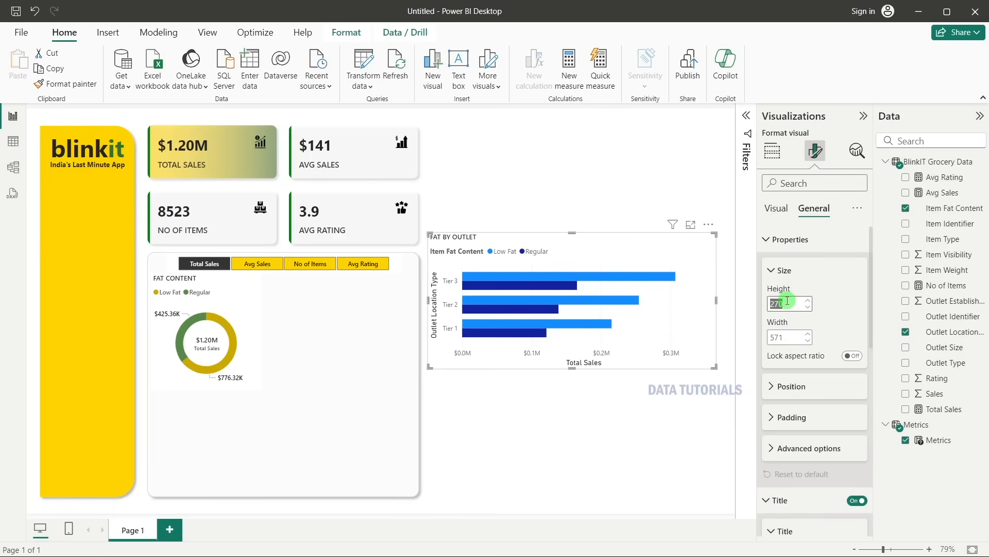
{"action": "double_click", "coordinate": [789, 338]}
{"action": "type", "text": "220"}
{"action": "key", "text": "Return"}
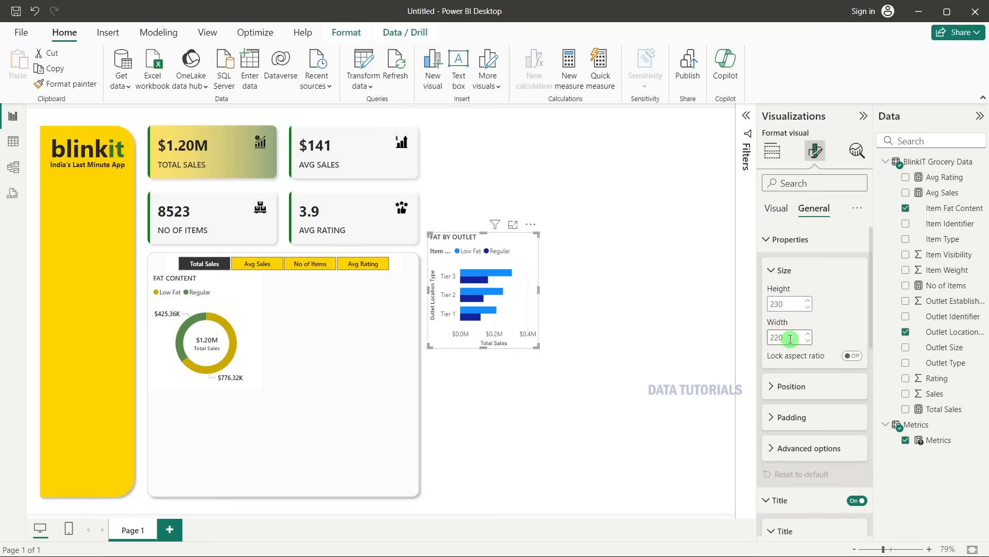
Place the FAT BY OUTLET chart directly below the fat-content donut inside the chart panel.
{"action": "left_click_drag", "start_coordinate": [529, 267], "coordinate": [253, 411]}
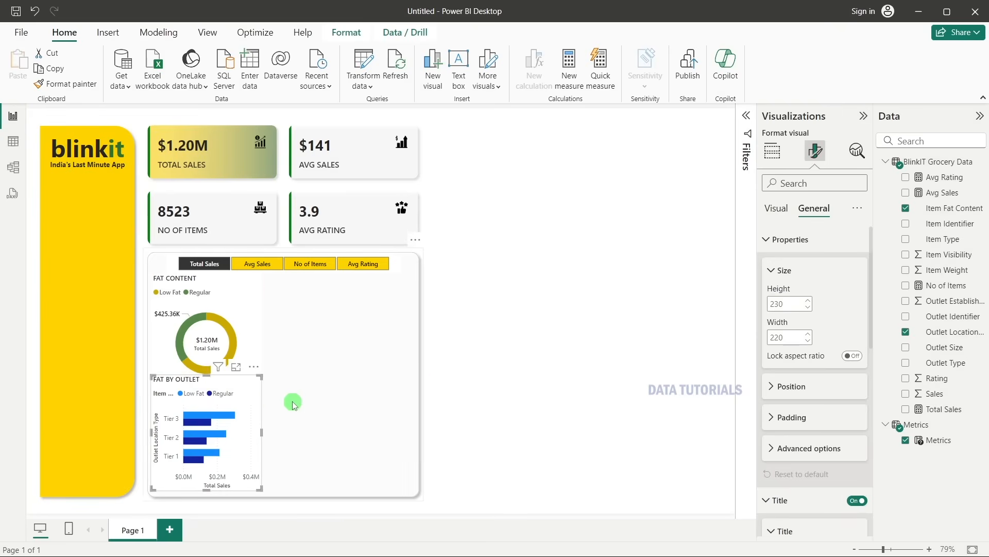
{"action": "key", "text": "Down"}
{"action": "key", "text": "Down"}
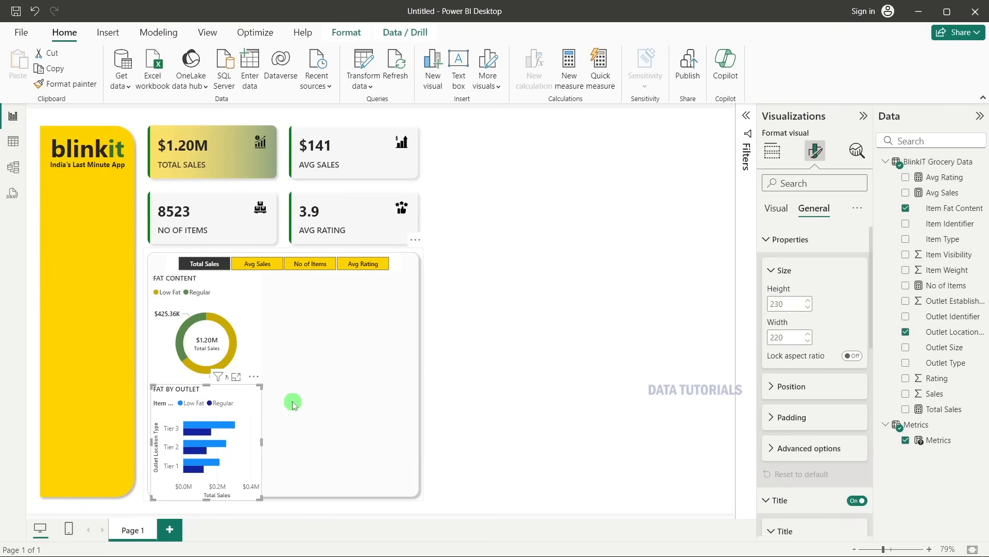
{"action": "key", "text": "alt+Tab"}
{"action": "key", "text": "alt+Tab"}
{"action": "key", "text": "alt+Tab"}
{"action": "key", "text": "Tab"}
{"action": "key", "text": "Tab"}
{"action": "key", "text": "alt+Tab"}
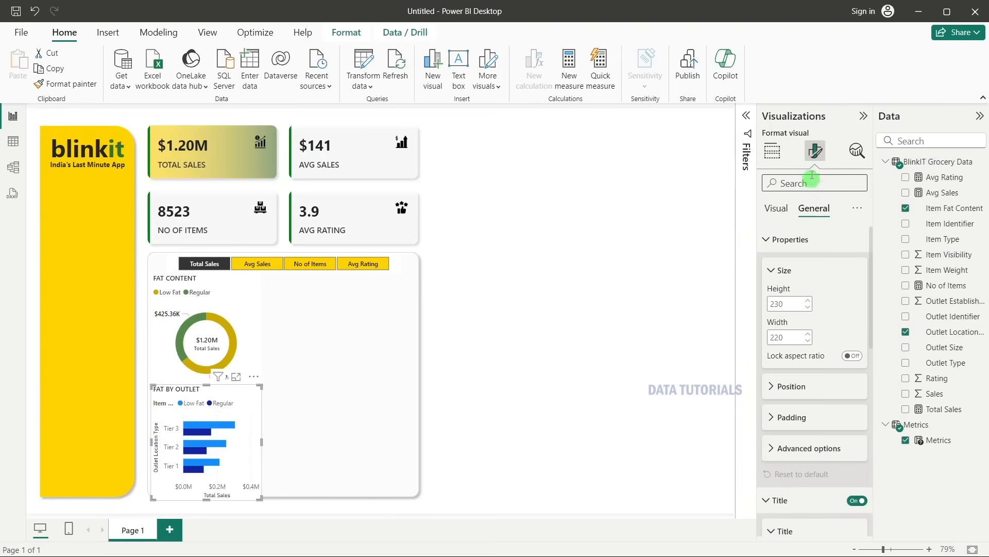
Turn off the legend title of the FAT BY OUTLET chart.
{"action": "left_click", "coordinate": [777, 209]}
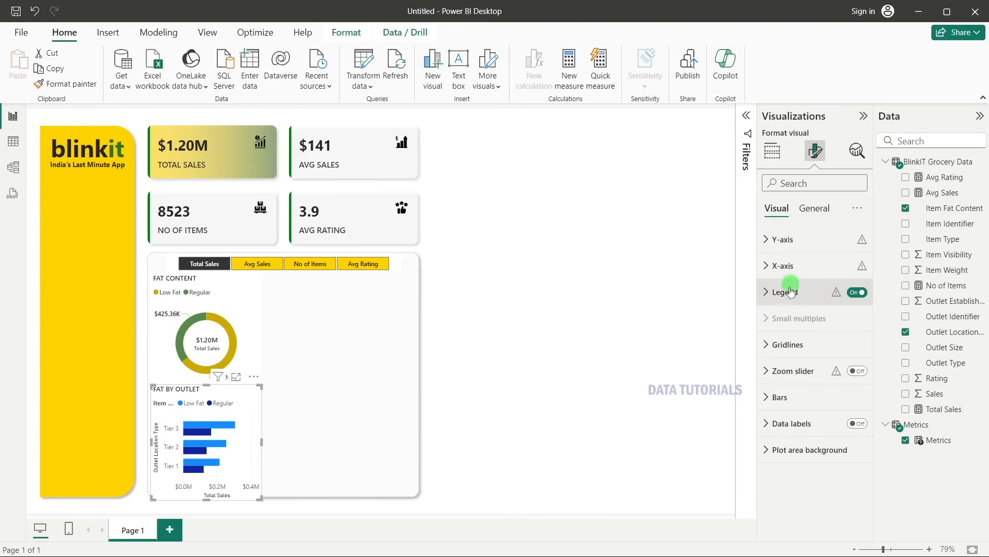
{"action": "left_click", "coordinate": [813, 293]}
{"action": "scroll", "coordinate": [812, 305], "scroll_direction": "down", "scroll_amount": 2}
{"action": "left_click", "coordinate": [853, 356]}
{"action": "left_click", "coordinate": [853, 356]}
{"action": "left_click", "coordinate": [789, 295]}
{"action": "left_click", "coordinate": [789, 295]}
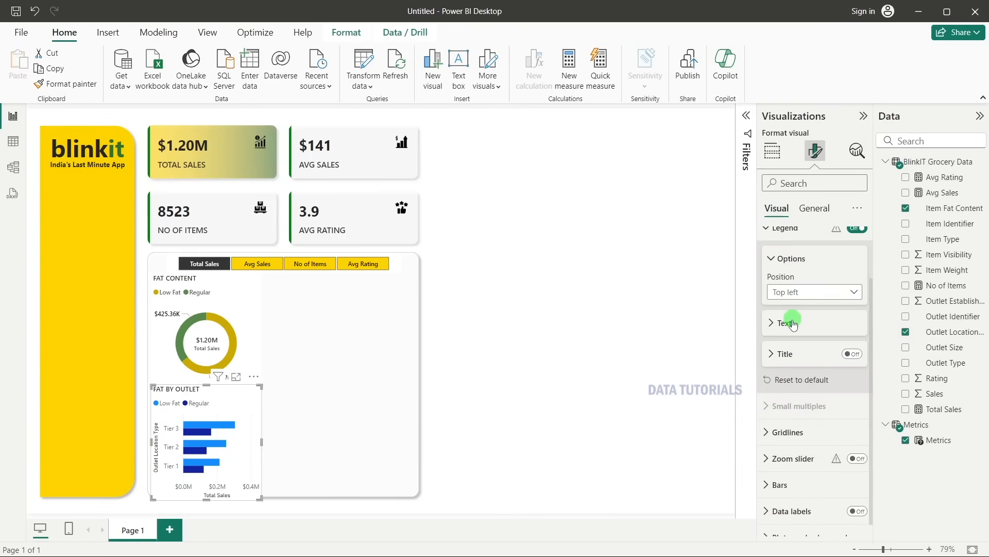
Format the bar chart's legend text in a bolder Segoe UI variant, size 8, with a darker gray color.
{"action": "left_click", "coordinate": [789, 323]}
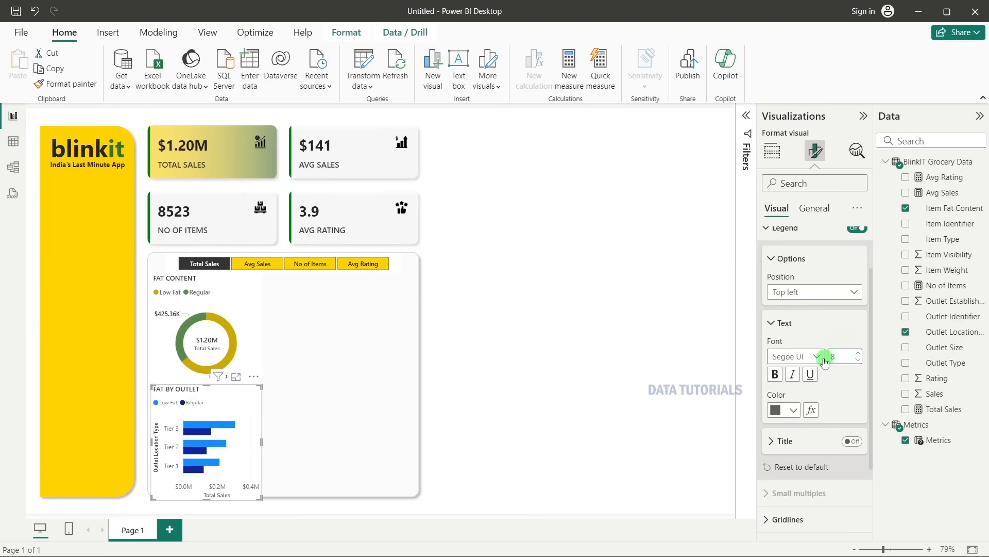
{"action": "left_click", "coordinate": [815, 357]}
{"action": "left_click", "coordinate": [810, 282]}
{"action": "left_click", "coordinate": [793, 410]}
{"action": "left_click", "coordinate": [801, 279]}
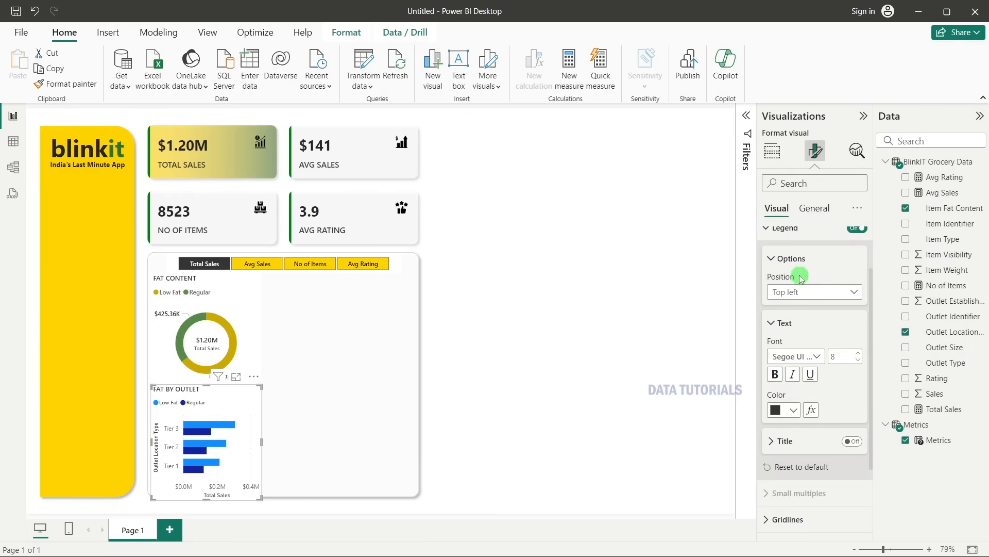
{"action": "scroll", "coordinate": [800, 386], "scroll_direction": "down", "scroll_amount": 2}
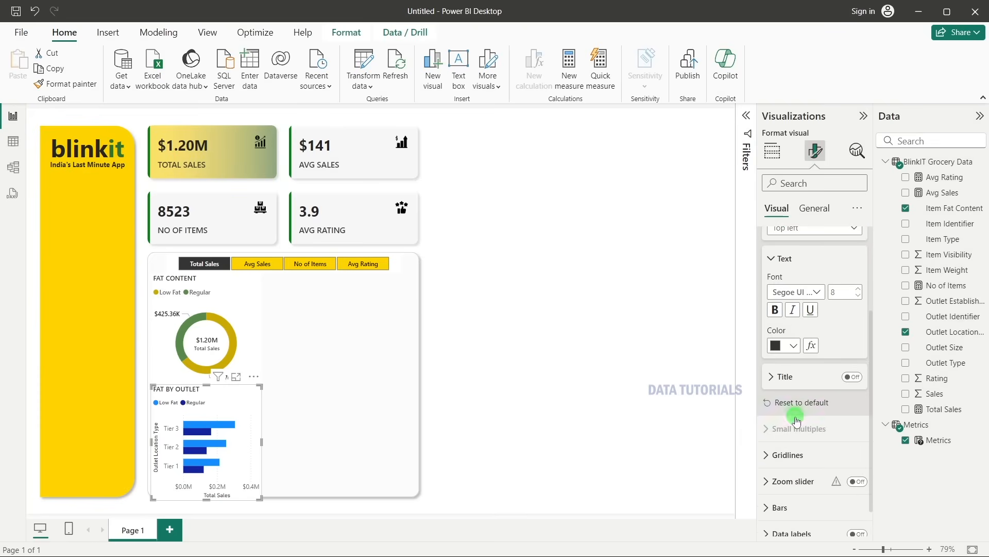
{"action": "scroll", "coordinate": [796, 416], "scroll_direction": "up", "scroll_amount": 3}
{"action": "left_click", "coordinate": [784, 295]}
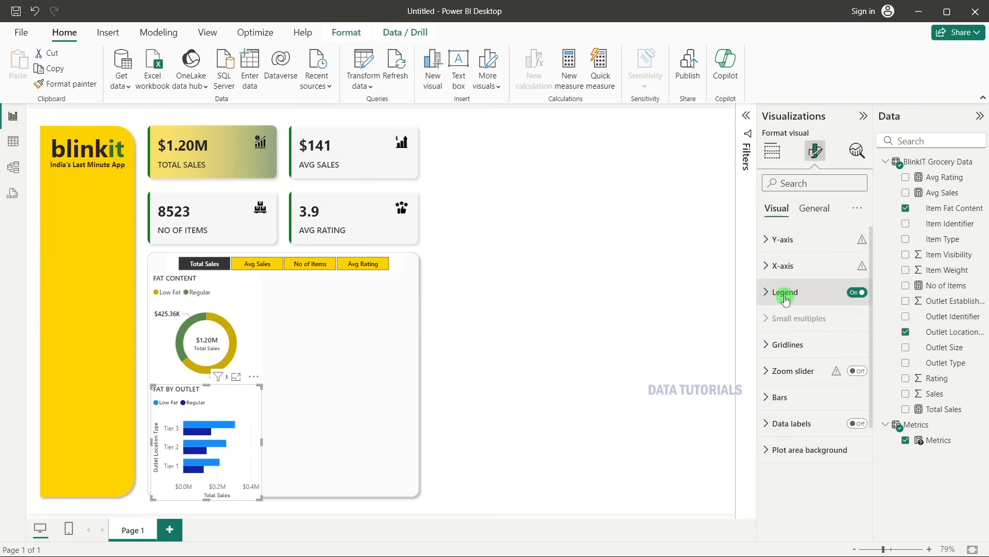
Turn off the bar chart's Y-axis title and both the title and values of its X-axis.
{"action": "left_click", "coordinate": [789, 239]}
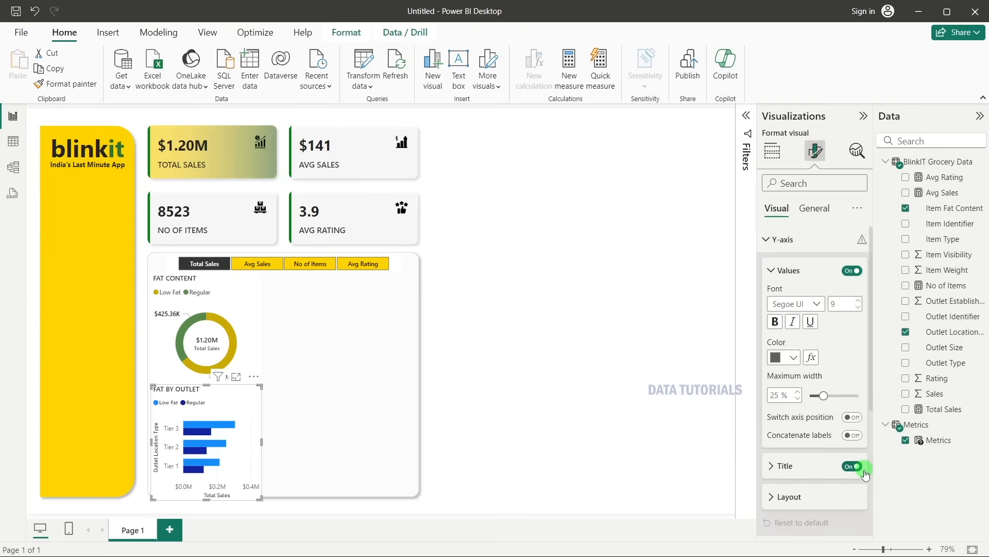
{"action": "left_click", "coordinate": [856, 467]}
{"action": "left_click", "coordinate": [783, 239]}
{"action": "left_click", "coordinate": [782, 266]}
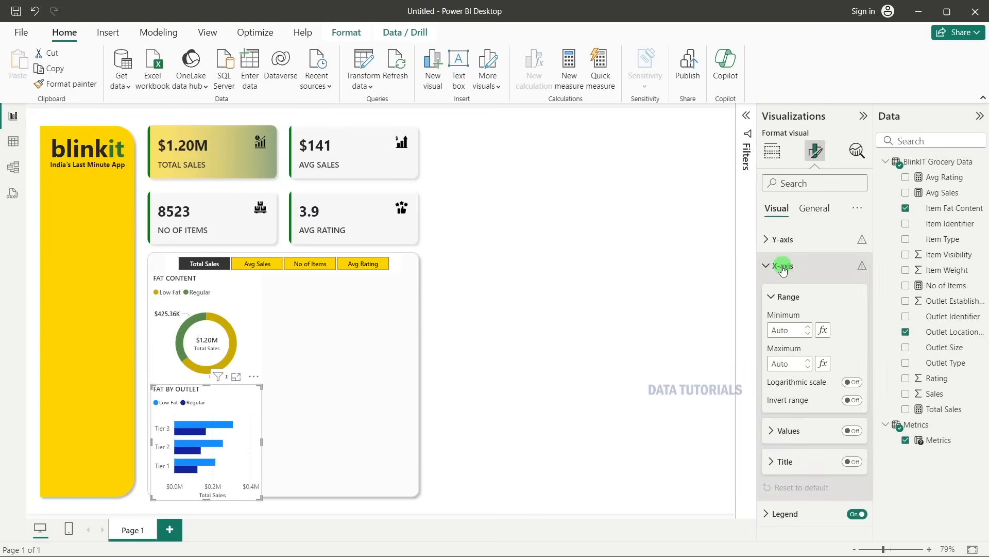
{"action": "left_click", "coordinate": [851, 462]}
{"action": "left_click", "coordinate": [850, 431]}
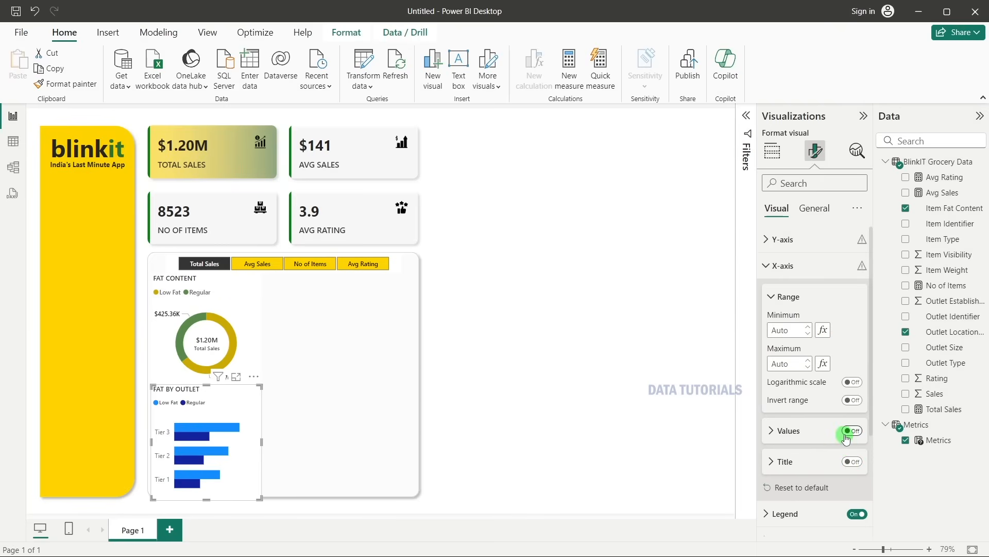
{"action": "left_click", "coordinate": [781, 264]}
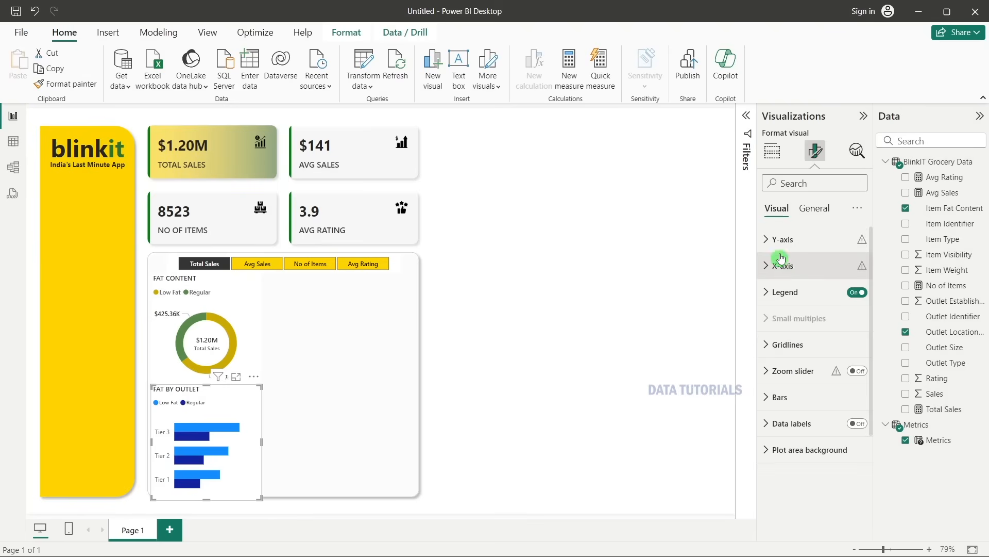
Set the bar chart's Y-axis values to a bolder Segoe UI variant at size 9.
{"action": "left_click", "coordinate": [779, 247]}
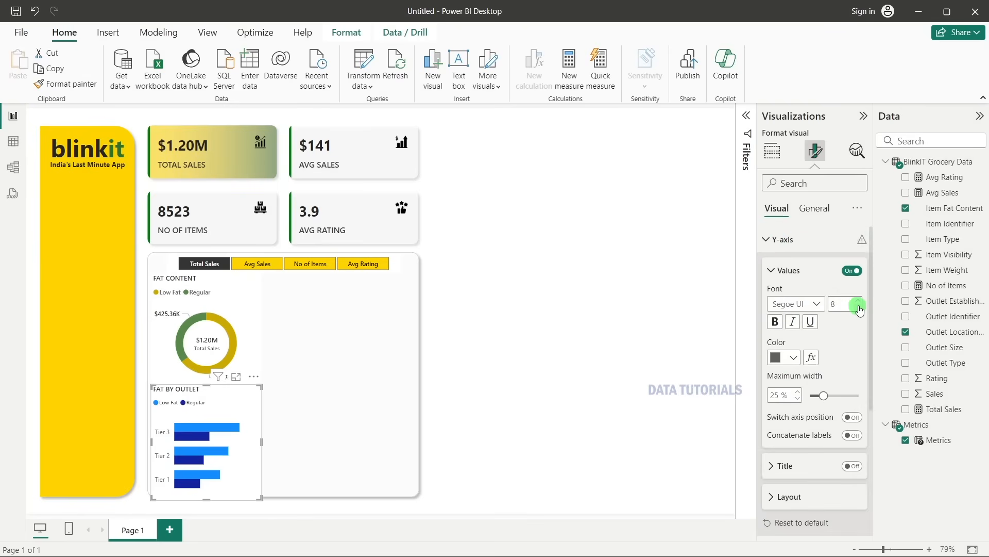
{"action": "left_click", "coordinate": [812, 304]}
{"action": "scroll", "coordinate": [815, 361], "scroll_direction": "down", "scroll_amount": 3}
{"action": "left_click", "coordinate": [814, 406]}
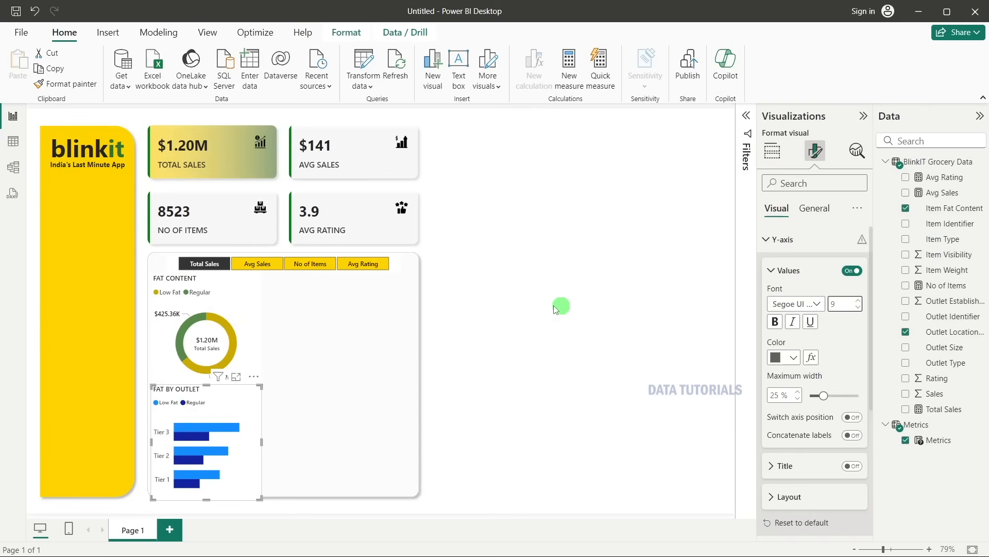
{"action": "left_click", "coordinate": [775, 239]}
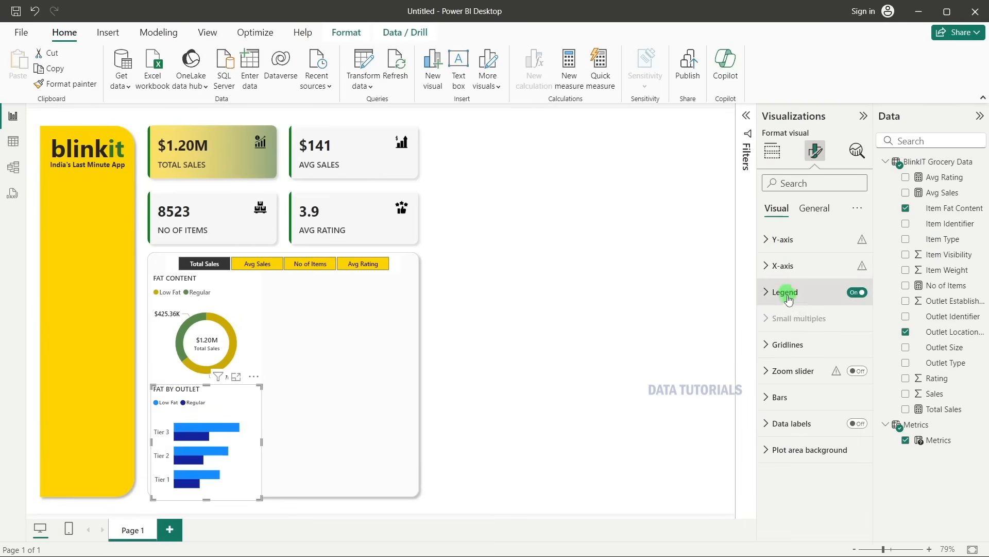
Color the bar chart's Low Fat series with the dark gold used in the donut.
{"action": "left_click", "coordinate": [791, 397]}
{"action": "scroll", "coordinate": [794, 395], "scroll_direction": "down", "scroll_amount": 3}
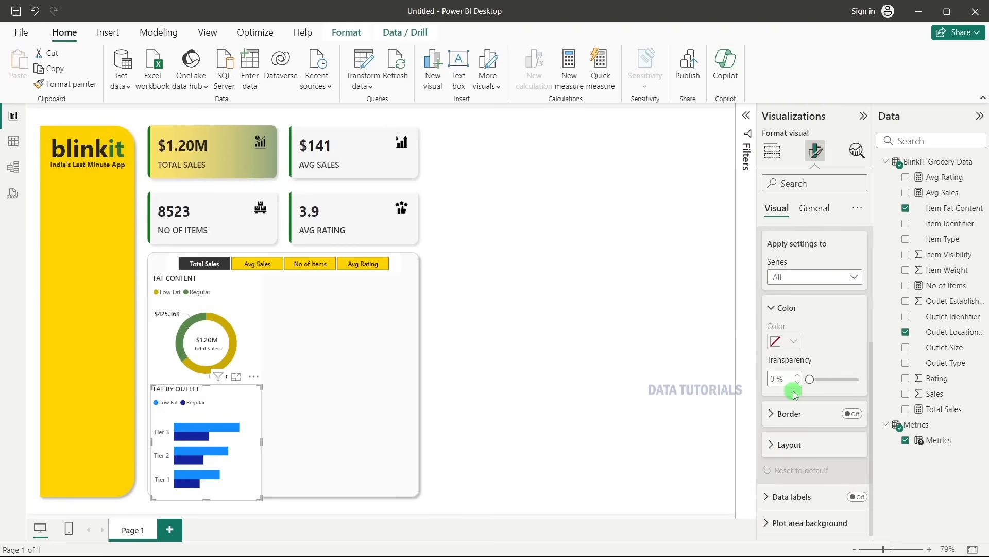
{"action": "scroll", "coordinate": [793, 395], "scroll_direction": "up", "scroll_amount": 3}
{"action": "left_click", "coordinate": [792, 341]}
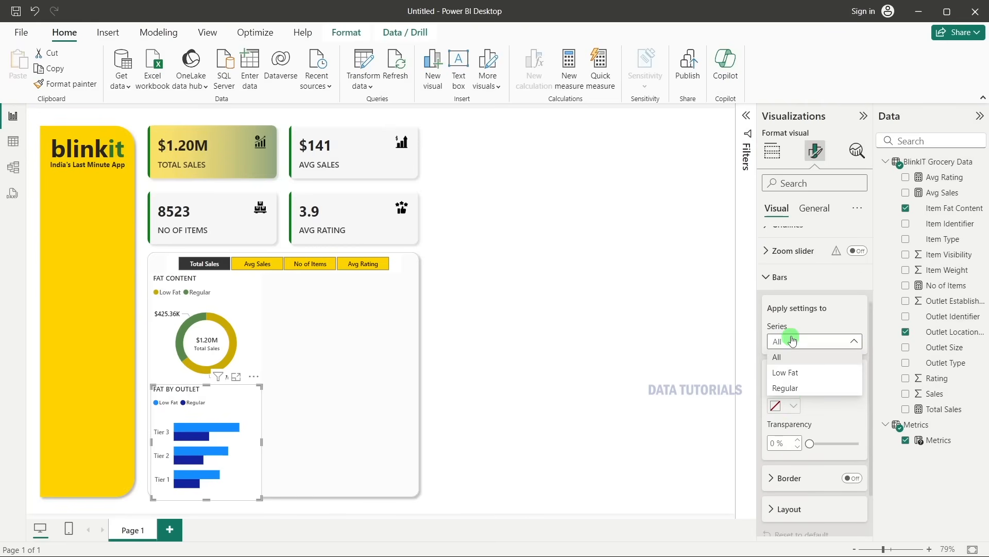
{"action": "left_click", "coordinate": [791, 372]}
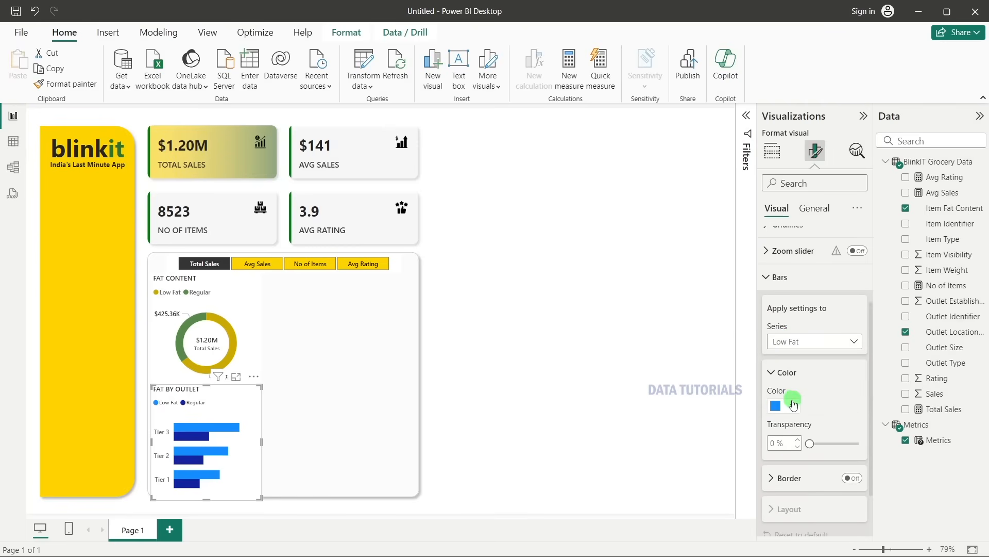
{"action": "left_click", "coordinate": [794, 405]}
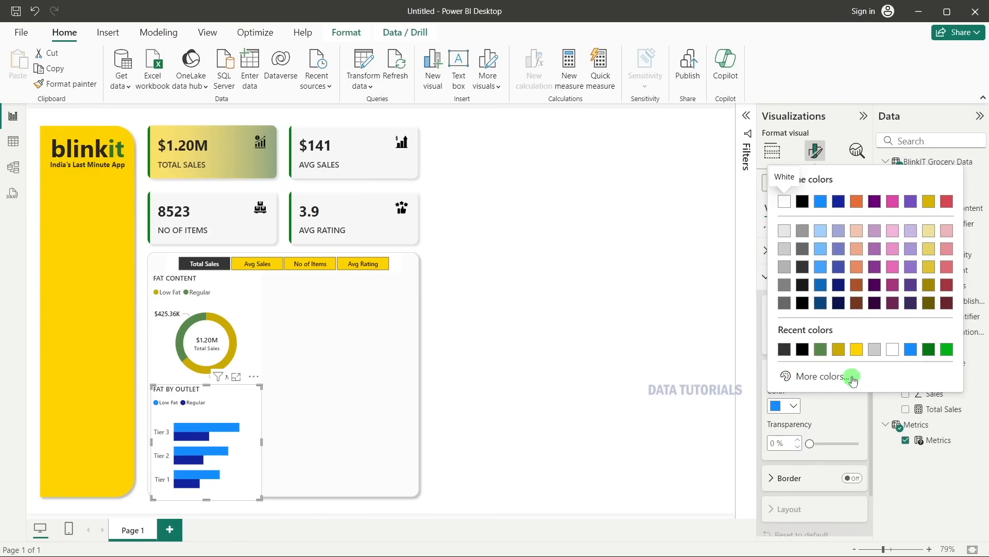
{"action": "left_click", "coordinate": [840, 351]}
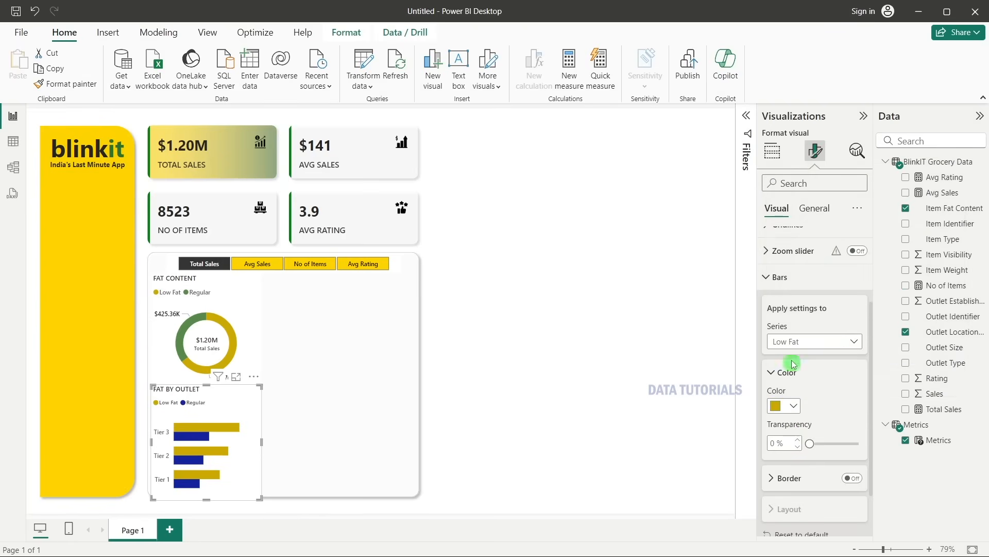
Color the bar chart's Regular series with the green used in the donut.
{"action": "left_click", "coordinate": [786, 341]}
{"action": "left_click", "coordinate": [785, 387]}
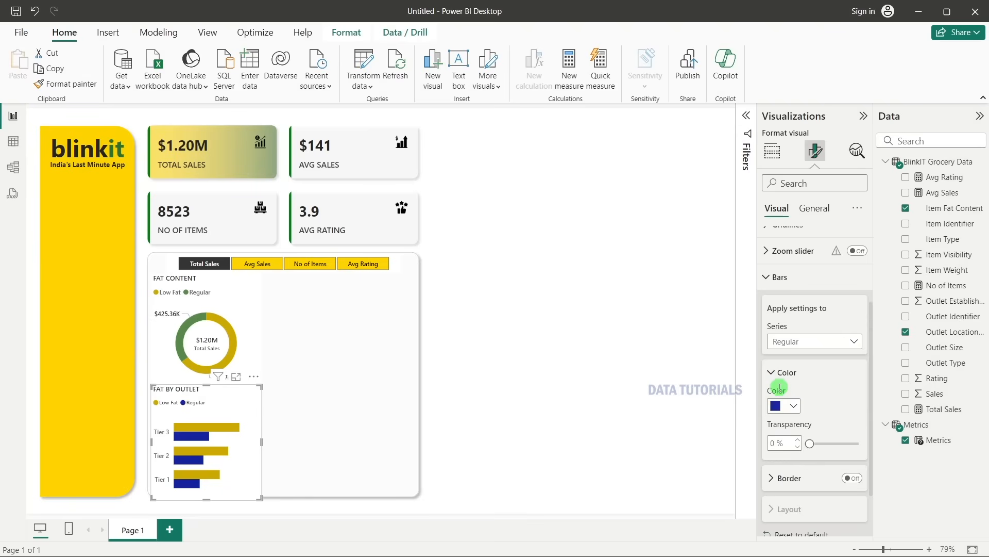
{"action": "left_click", "coordinate": [783, 405]}
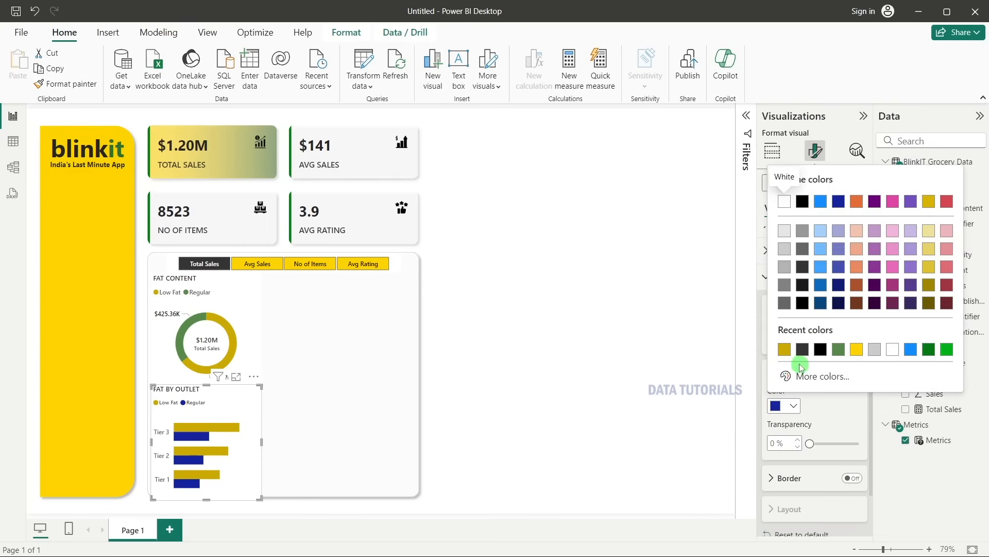
{"action": "left_click", "coordinate": [858, 351]}
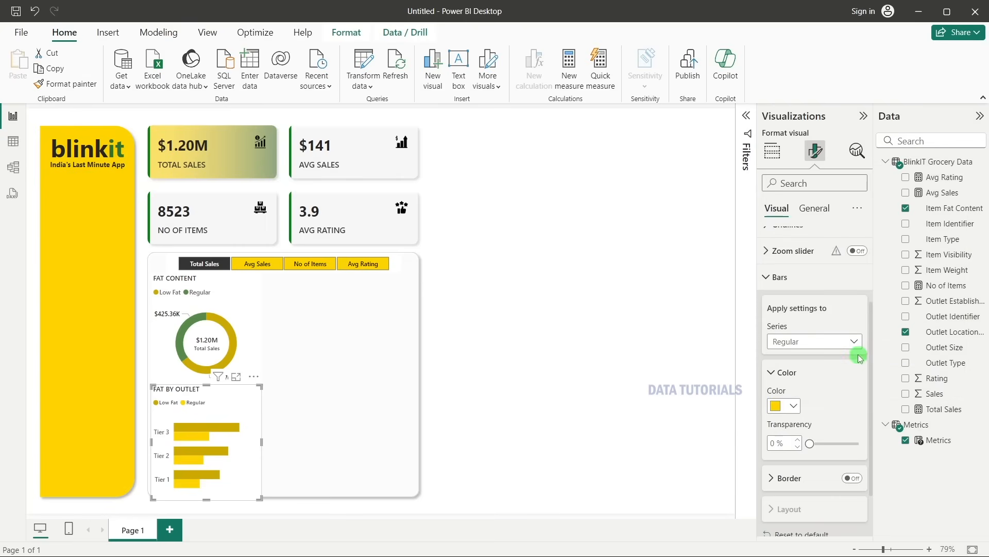
{"action": "left_click", "coordinate": [856, 349]}
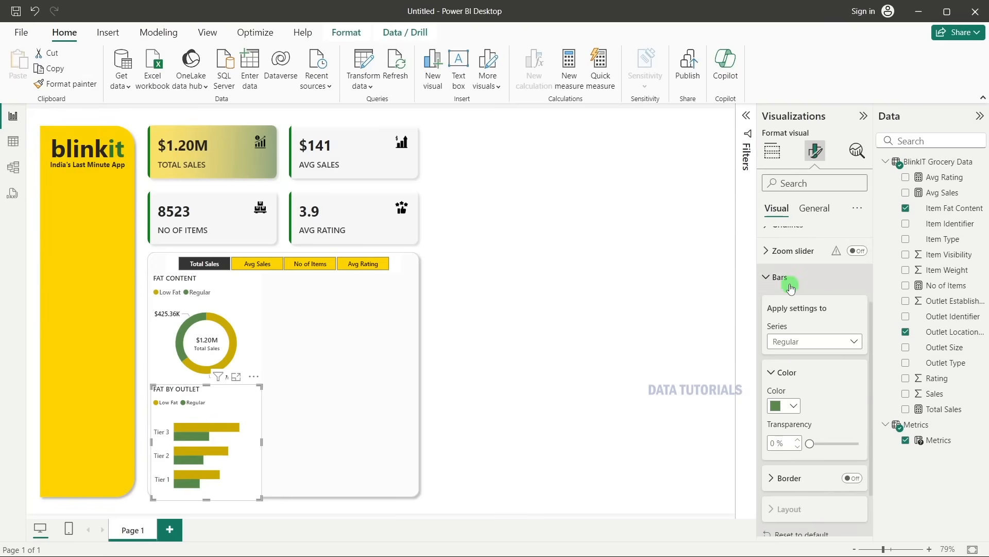
Turn on the bar chart's data labels and set their position to Outside end.
{"action": "left_click", "coordinate": [804, 277]}
{"action": "left_click", "coordinate": [857, 423]}
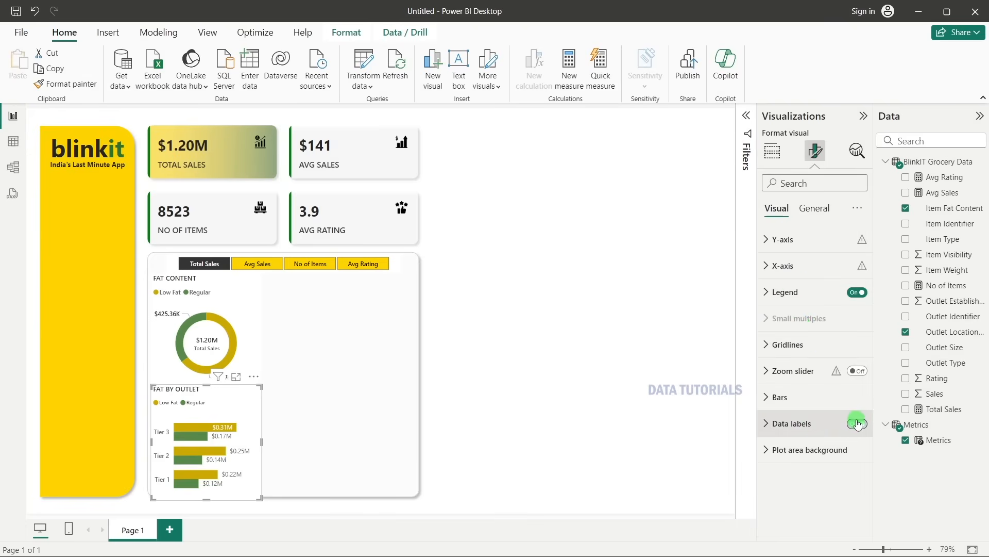
{"action": "left_click", "coordinate": [818, 424]}
{"action": "scroll", "coordinate": [809, 421], "scroll_direction": "down", "scroll_amount": 5}
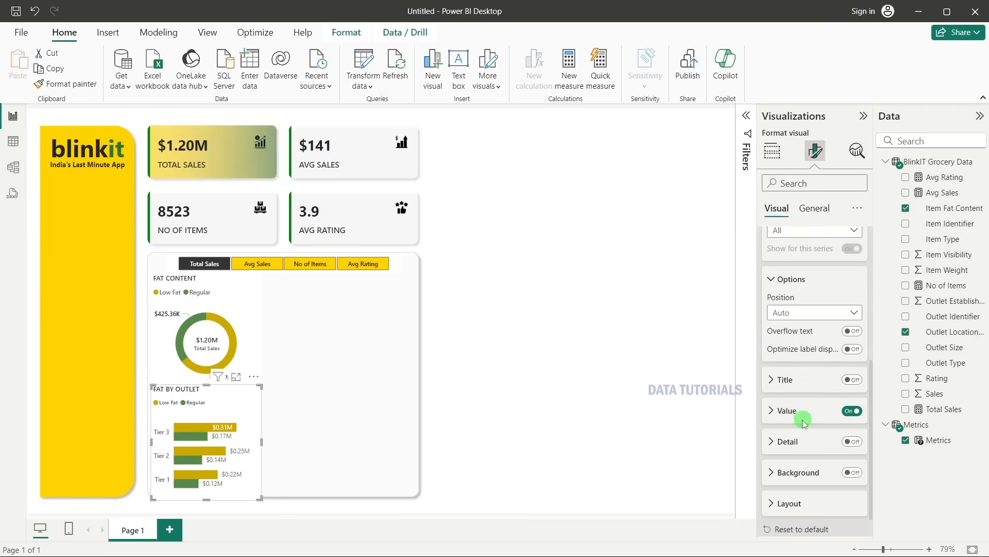
{"action": "left_click", "coordinate": [803, 313]}
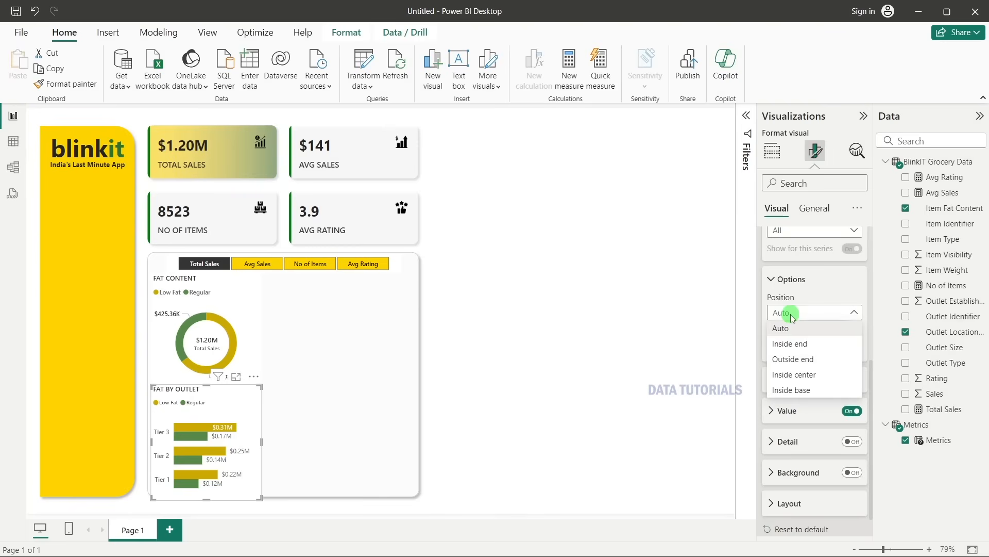
{"action": "left_click", "coordinate": [792, 356]}
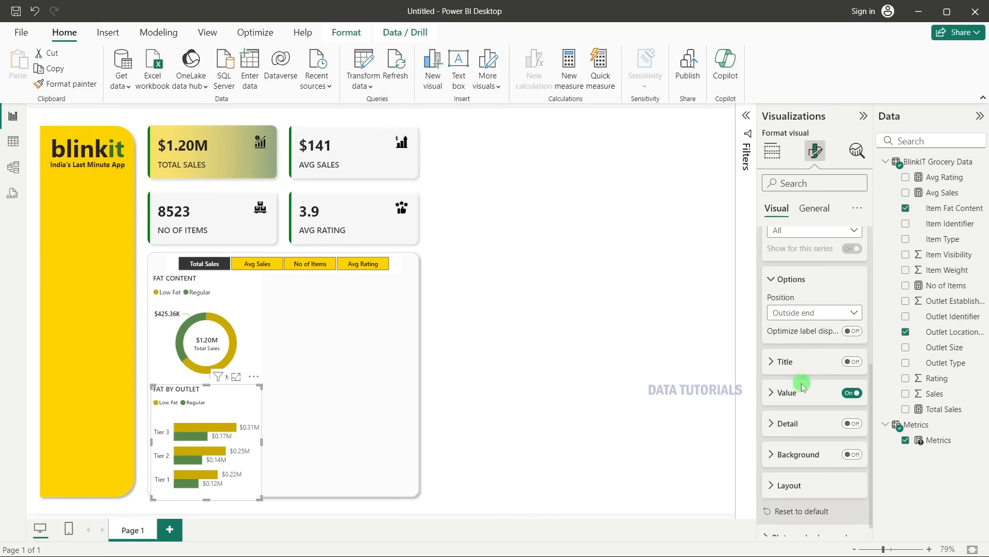
Format the bar chart's data label values in Segoe UI Semibold, size 9, with black color.
{"action": "left_click", "coordinate": [777, 401]}
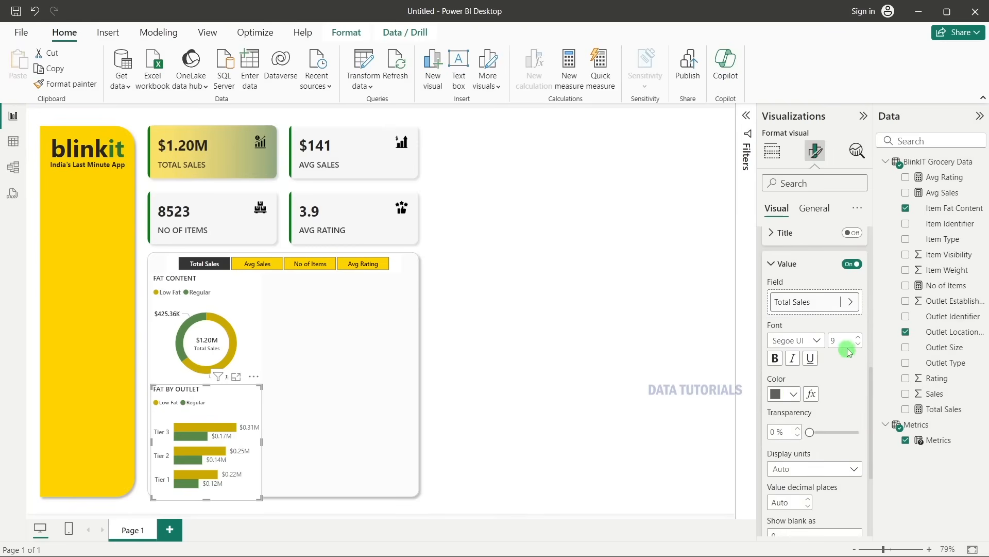
{"action": "left_click", "coordinate": [858, 343]}
{"action": "left_click", "coordinate": [820, 342]}
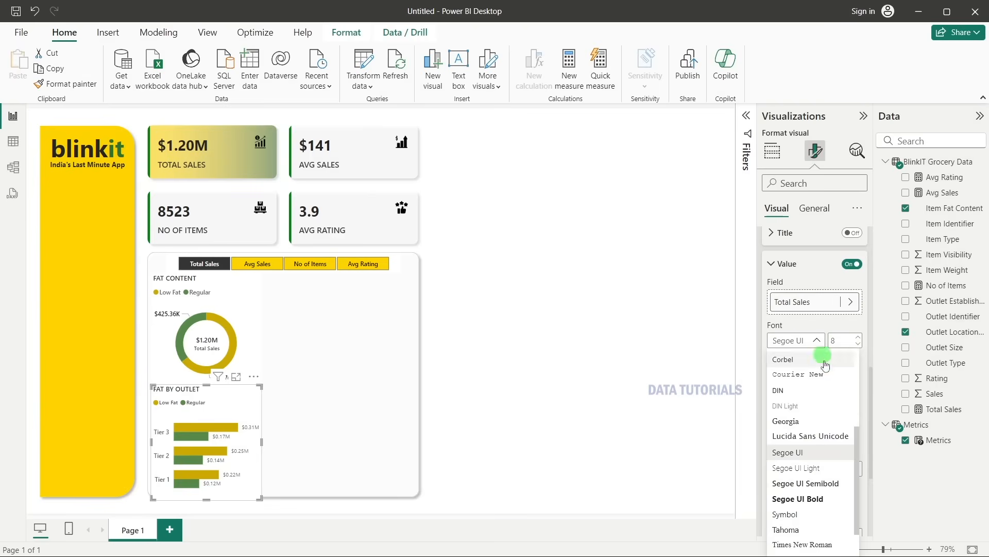
{"action": "left_click", "coordinate": [826, 481]}
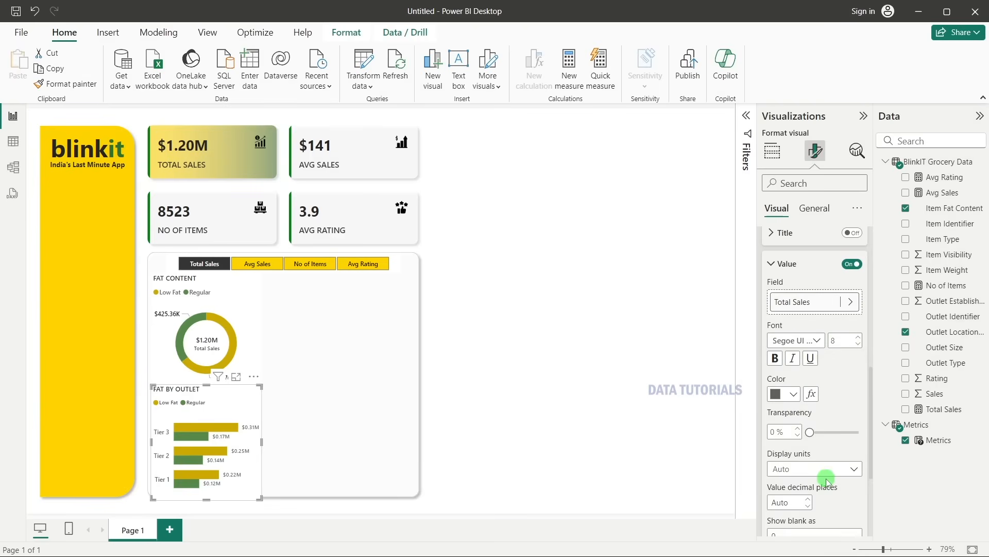
{"action": "left_click", "coordinate": [786, 394]}
{"action": "left_click", "coordinate": [804, 217]}
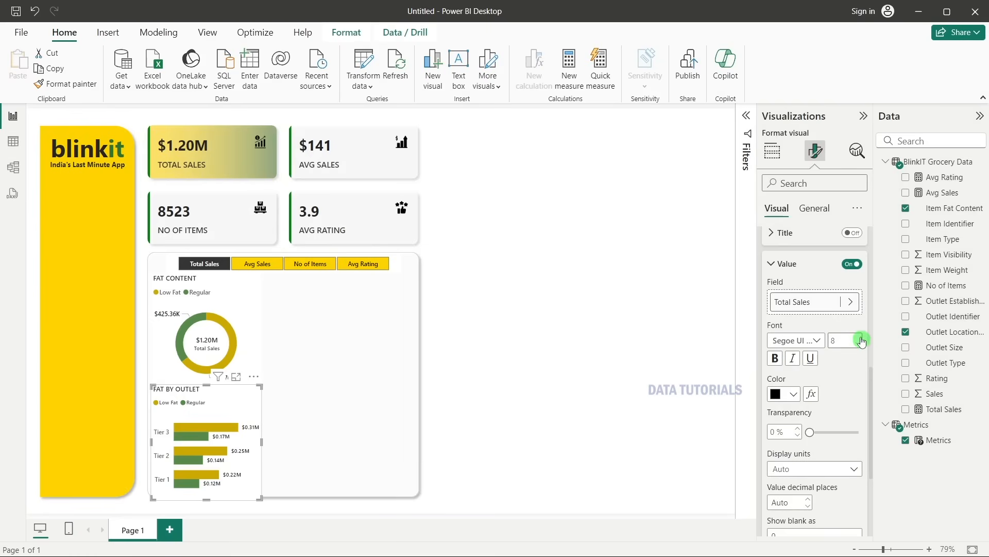
{"action": "left_click", "coordinate": [860, 339]}
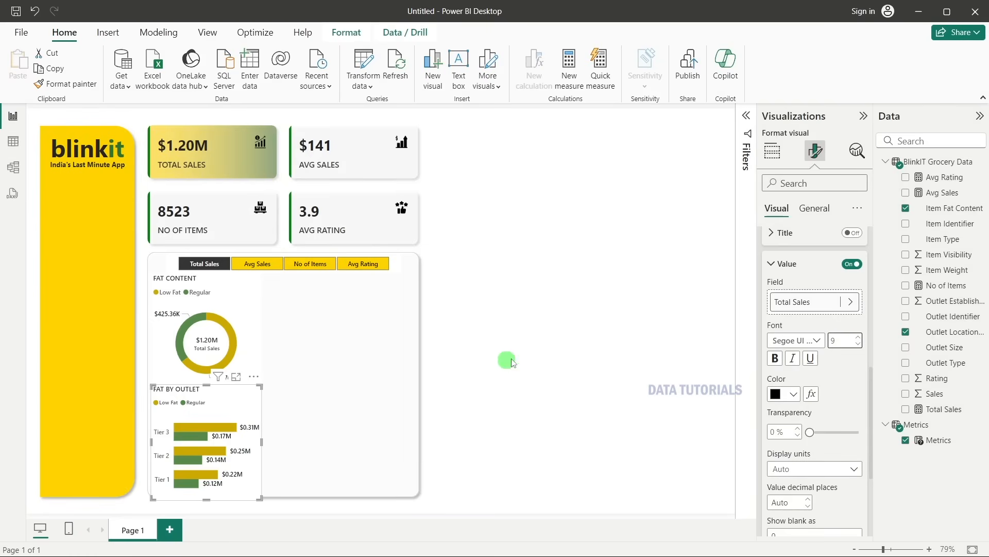
{"action": "left_click", "coordinate": [502, 402]}
Turn off the background of the fat-by-outlet bar chart.
{"action": "left_click", "coordinate": [211, 397]}
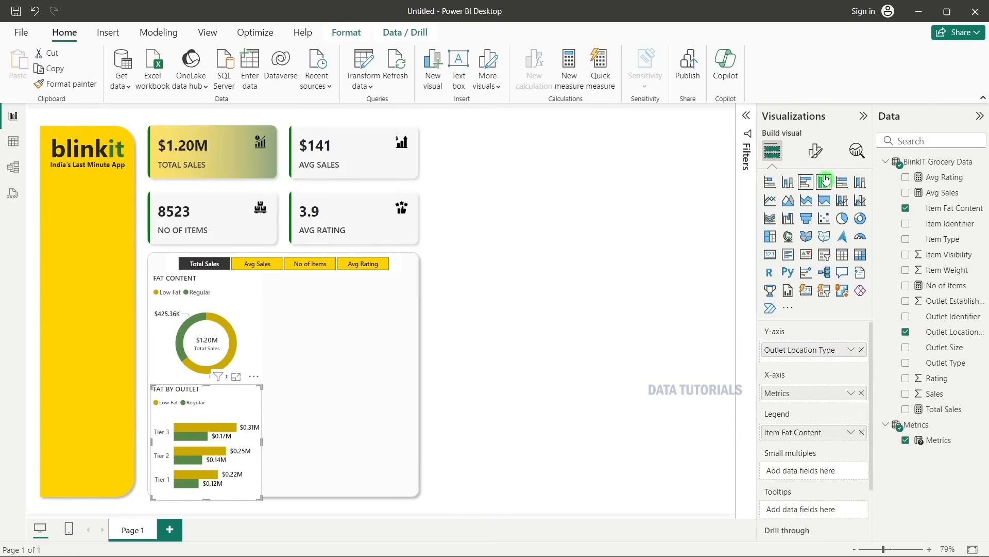
{"action": "left_click", "coordinate": [815, 150]}
{"action": "left_click", "coordinate": [814, 208]}
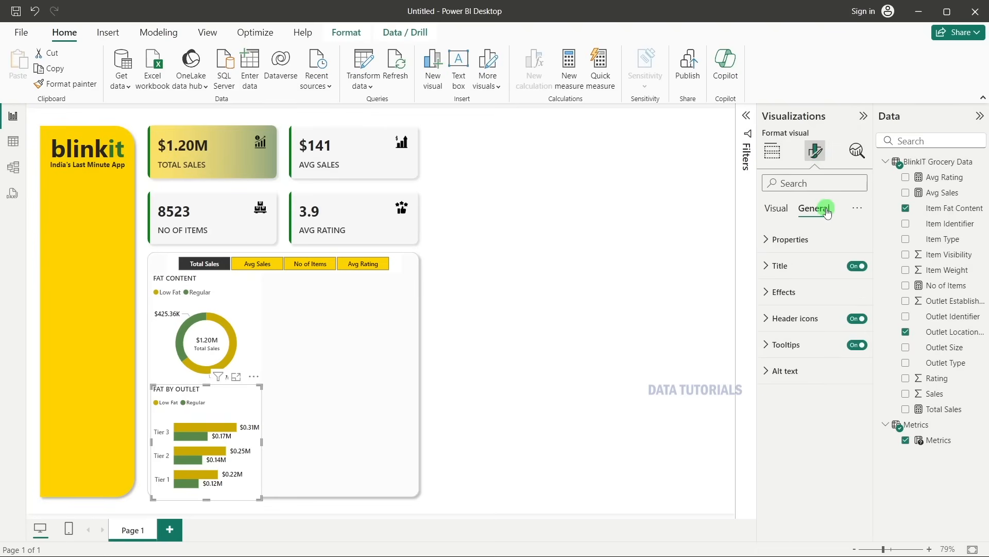
{"action": "left_click", "coordinate": [807, 286]}
{"action": "left_click", "coordinate": [852, 323]}
{"action": "left_click", "coordinate": [628, 287]}
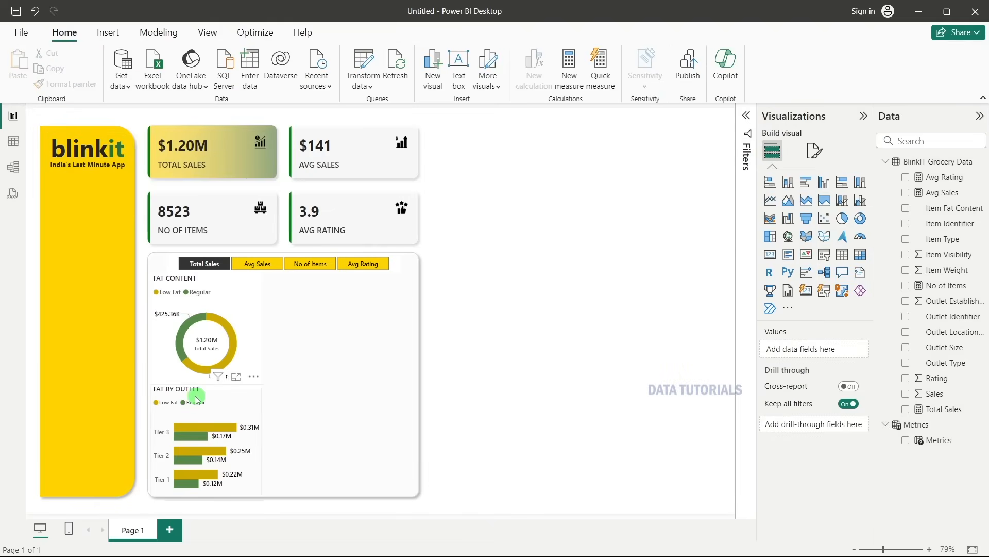
Set the bar chart's legend text size to 9 and clear the Regular cross-highlighting.
{"action": "left_click", "coordinate": [276, 393]}
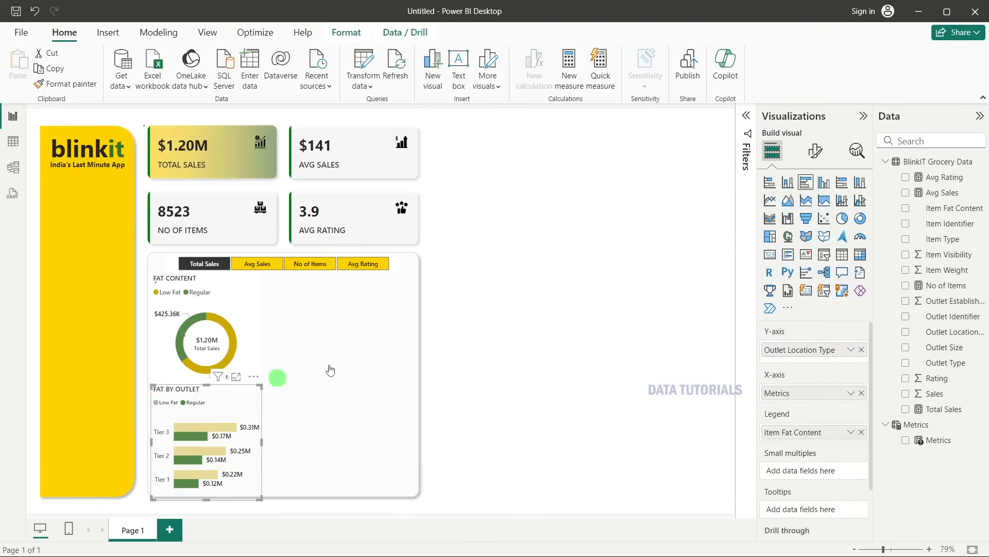
{"action": "left_click", "coordinate": [818, 155]}
{"action": "left_click", "coordinate": [811, 292]}
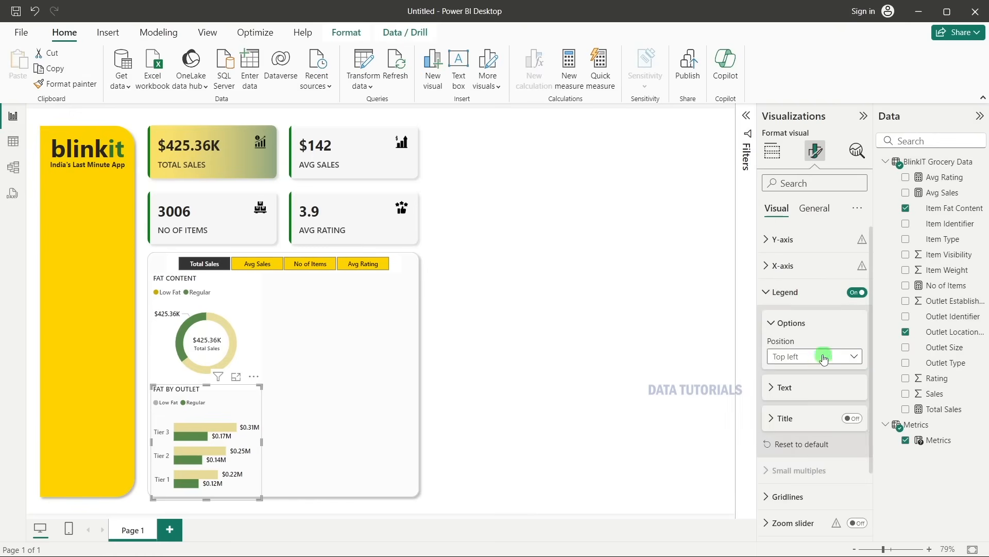
{"action": "left_click", "coordinate": [794, 397]}
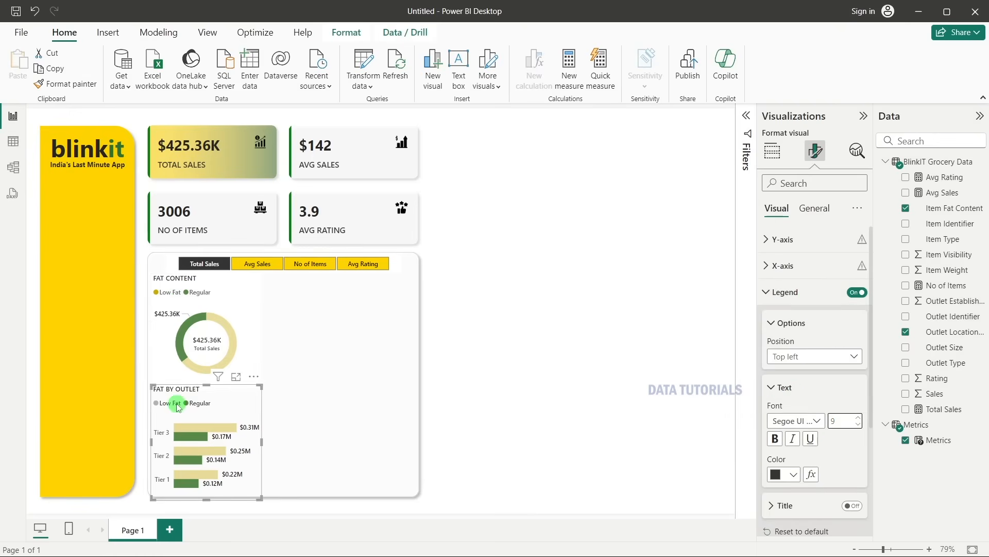
{"action": "left_click", "coordinate": [688, 359]}
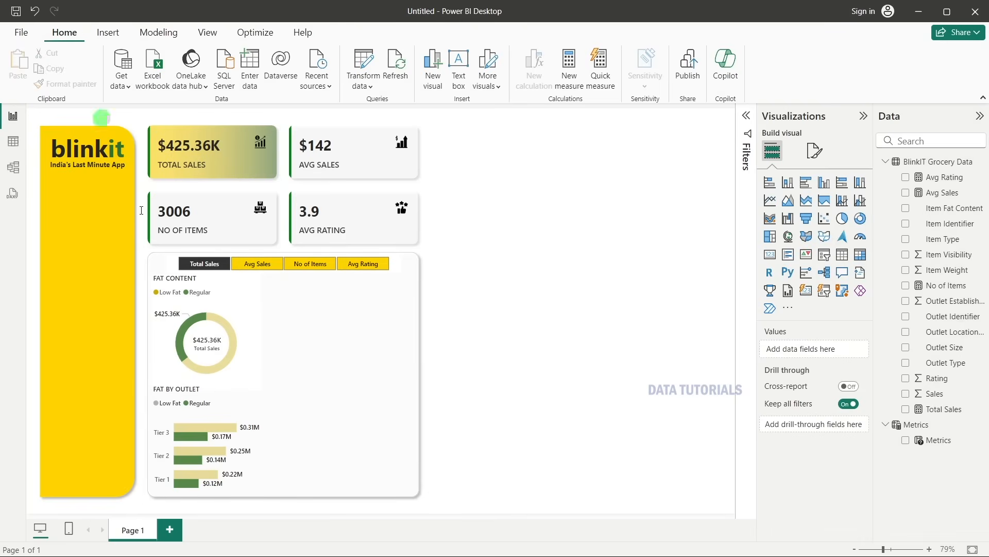
{"action": "left_click", "coordinate": [249, 404]}
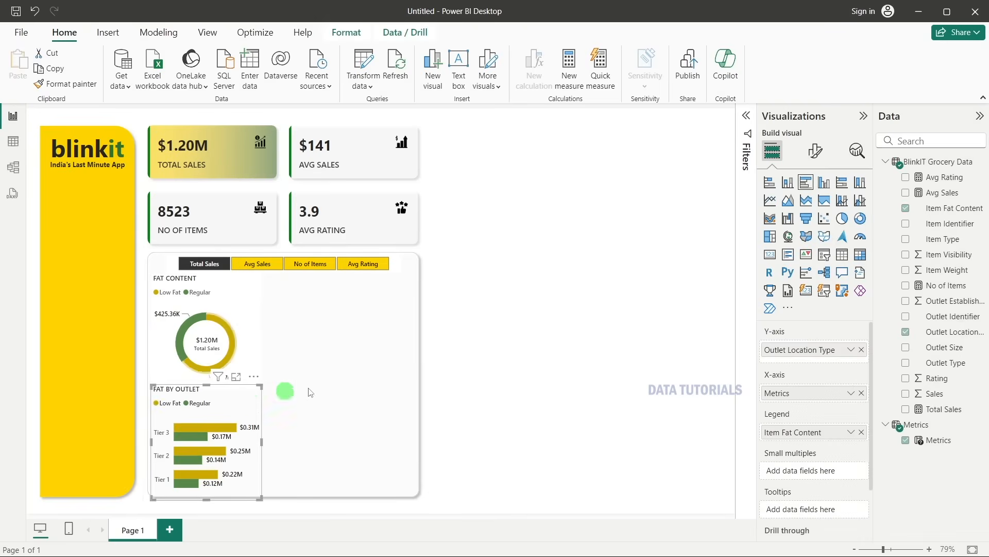
{"action": "left_click", "coordinate": [653, 273]}
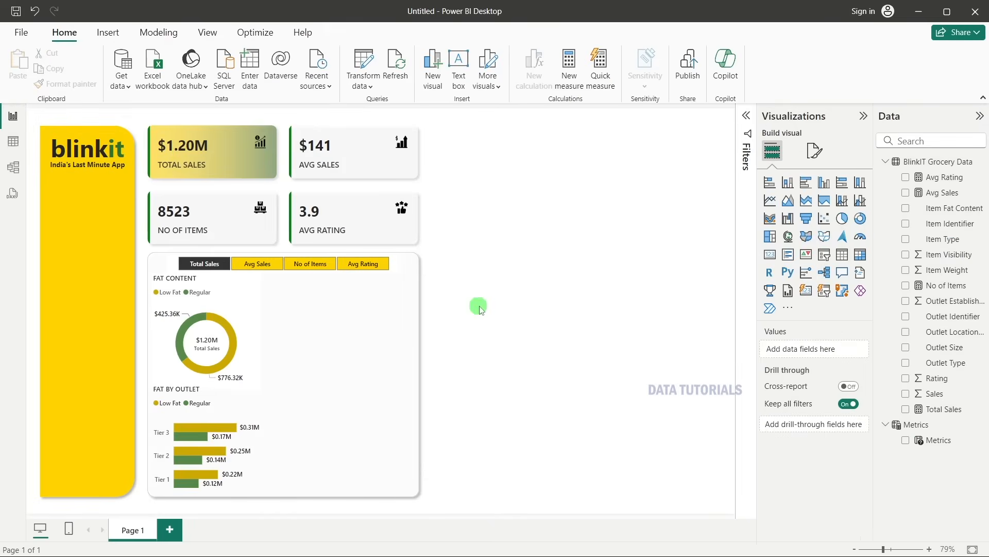
Nudge the fat-by-outlet bar chart slightly downward to leave more room below the donut chart.
{"action": "left_click", "coordinate": [232, 400]}
{"action": "key", "text": "Down"}
{"action": "key", "text": "Down"}
{"action": "key", "text": "Down"}
{"action": "key", "text": "Down"}
{"action": "key", "text": "Down"}
{"action": "key", "text": "Down"}
{"action": "key", "text": "Down"}
{"action": "key", "text": "Down"}
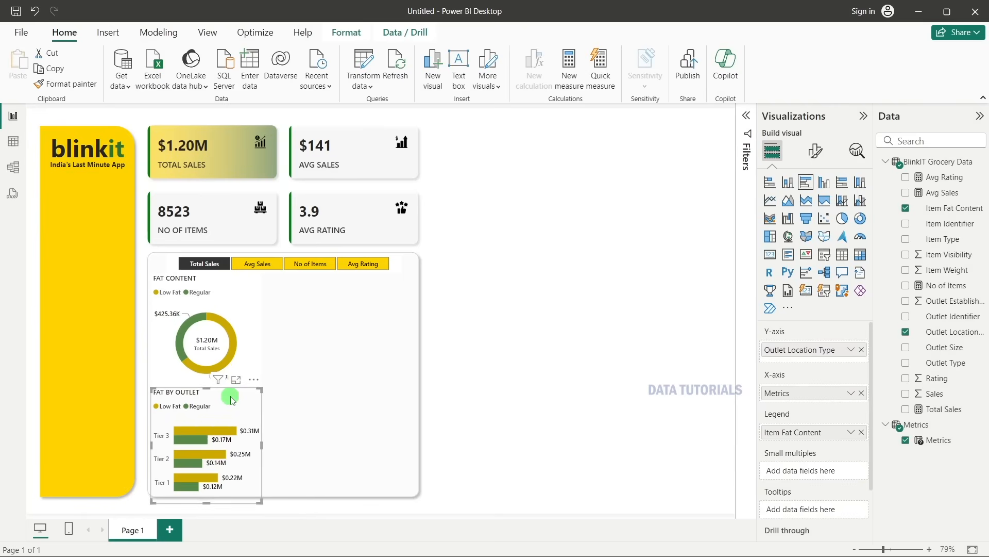
{"action": "left_click", "coordinate": [629, 267]}
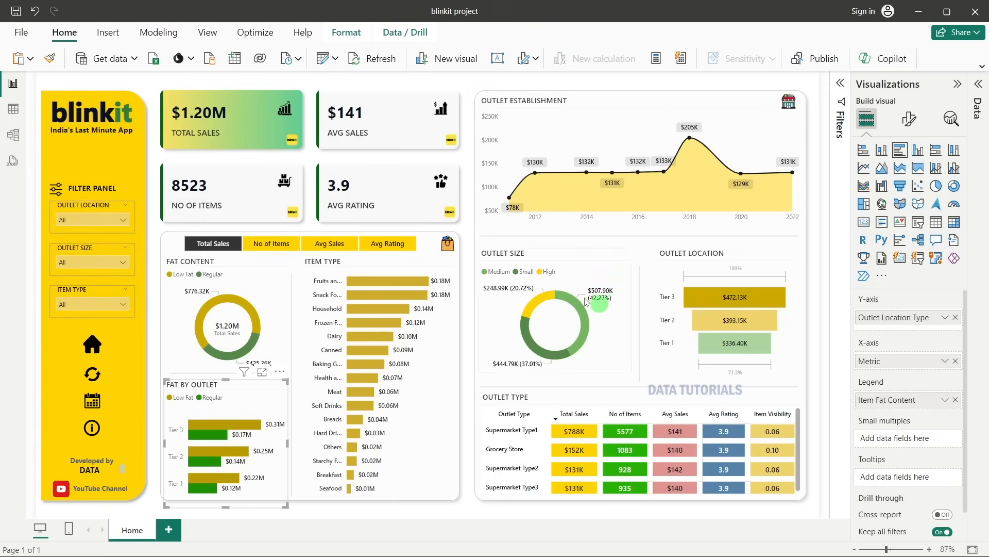
Check the divider between the fat charts in the reference report, and insert a line shape with its frame shrunk to a thin strip.
{"action": "left_click", "coordinate": [213, 375]}
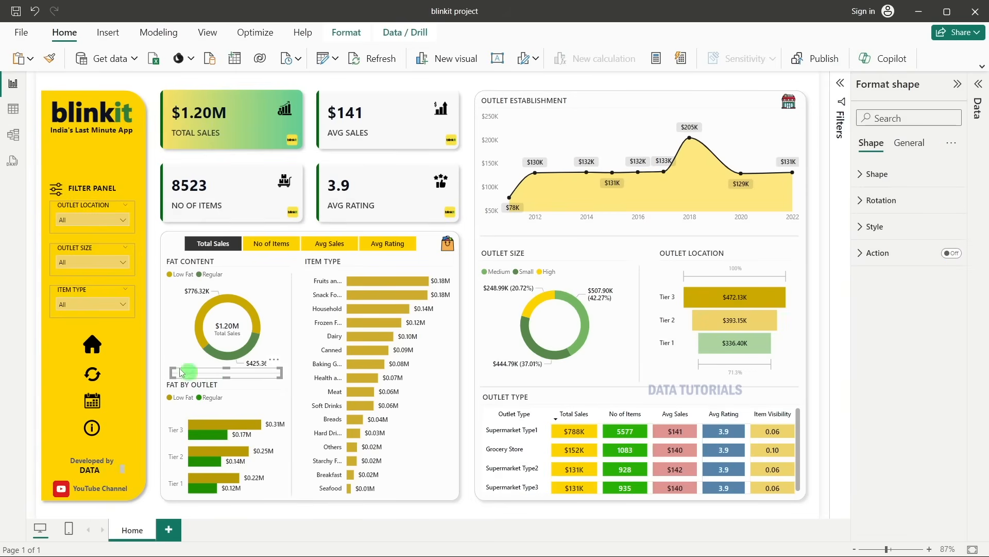
{"action": "left_click", "coordinate": [156, 367]}
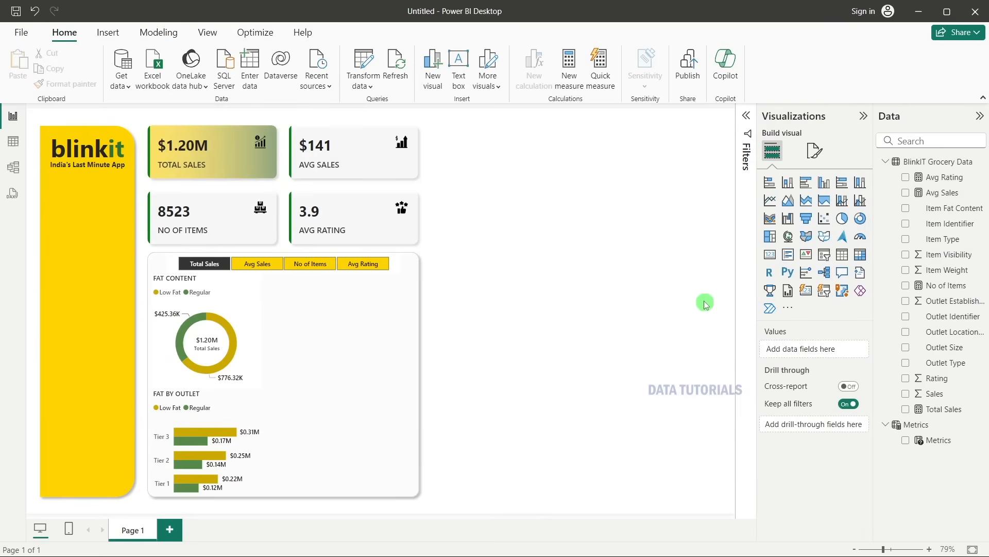
{"action": "left_click", "coordinate": [113, 41]}
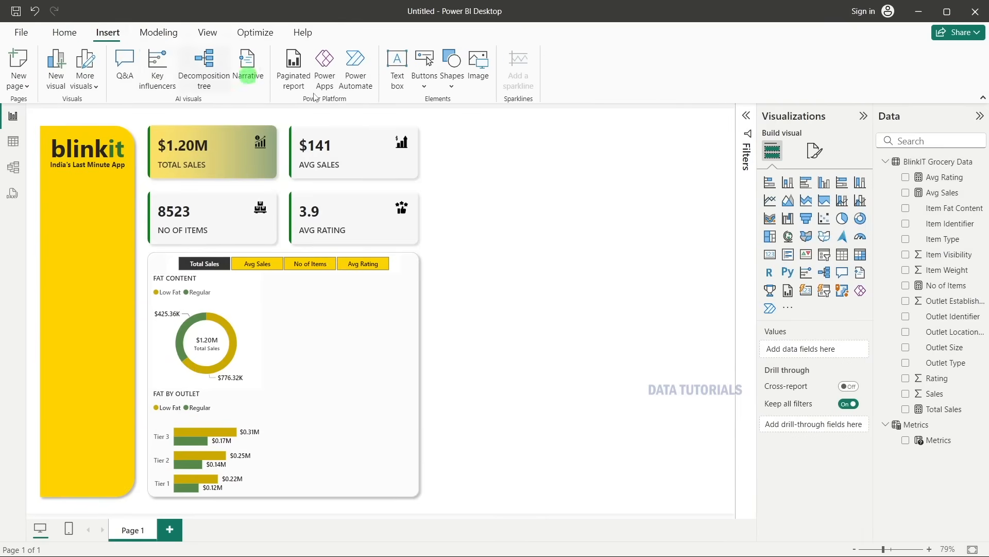
{"action": "left_click", "coordinate": [452, 76]}
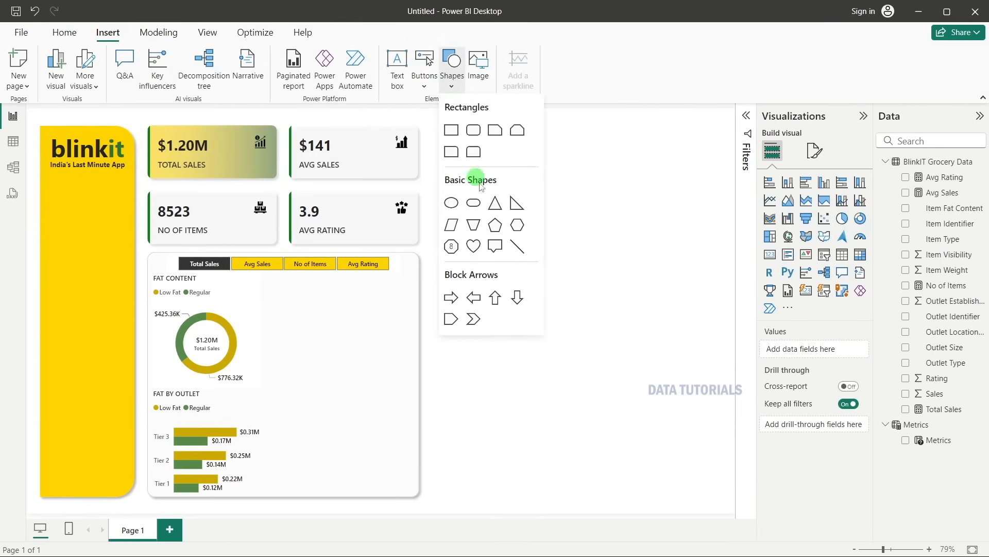
{"action": "left_click", "coordinate": [513, 243]}
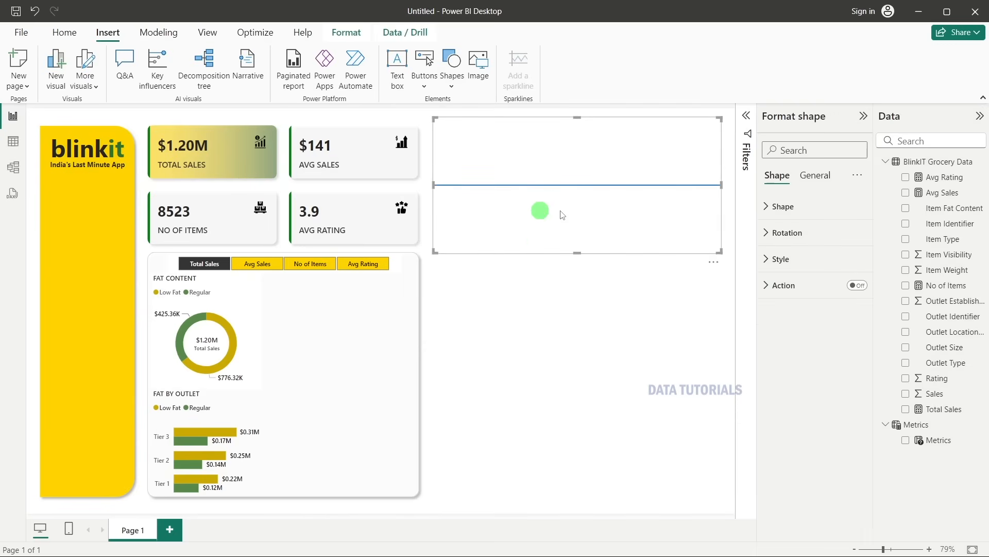
{"action": "left_click_drag", "start_coordinate": [579, 250], "coordinate": [587, 132]}
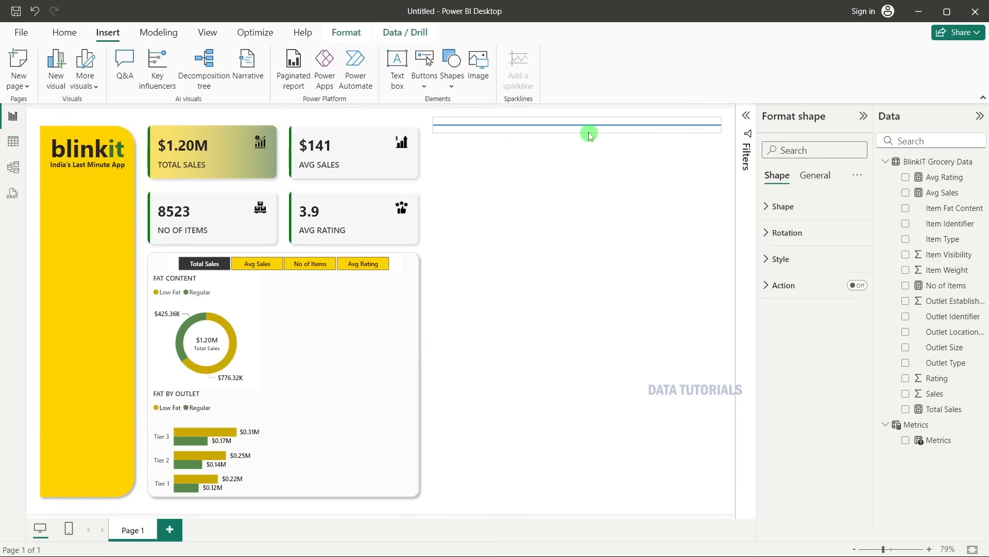
Turn off the new line's fill and set its border color to a light gray.
{"action": "left_click", "coordinate": [802, 206]}
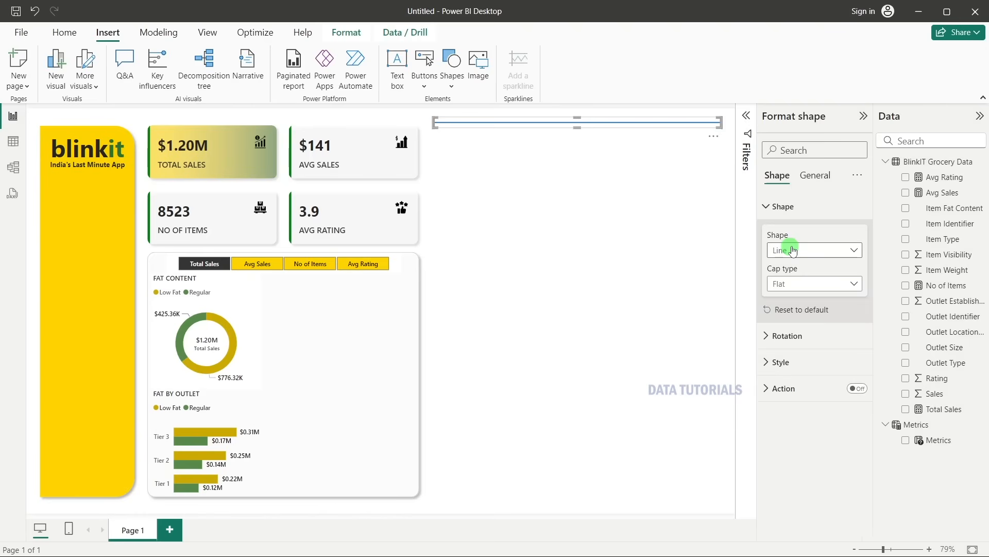
{"action": "left_click", "coordinate": [810, 338]}
{"action": "left_click", "coordinate": [810, 337]}
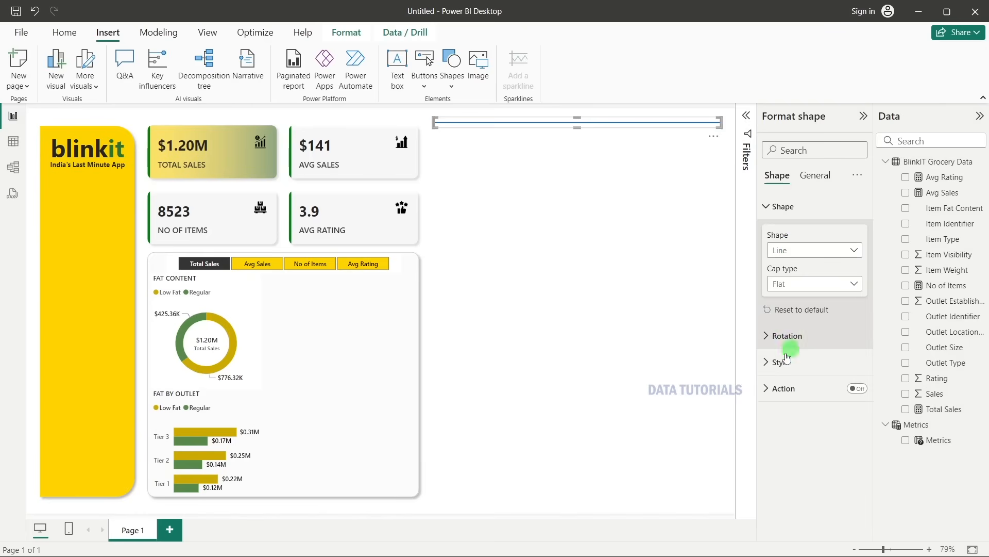
{"action": "left_click", "coordinate": [779, 361]}
{"action": "scroll", "coordinate": [779, 359], "scroll_direction": "down", "scroll_amount": 2}
{"action": "left_click", "coordinate": [848, 272]}
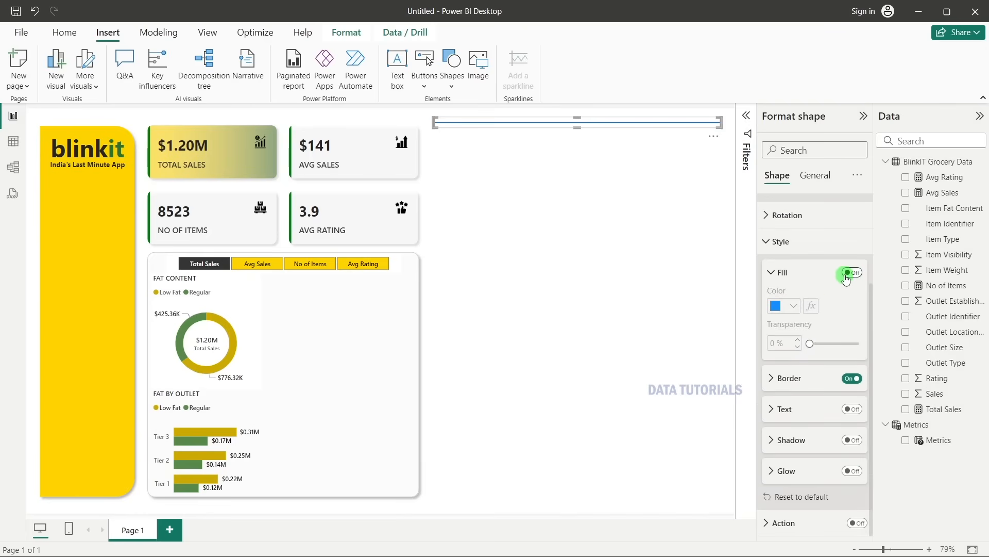
{"action": "left_click", "coordinate": [836, 378]}
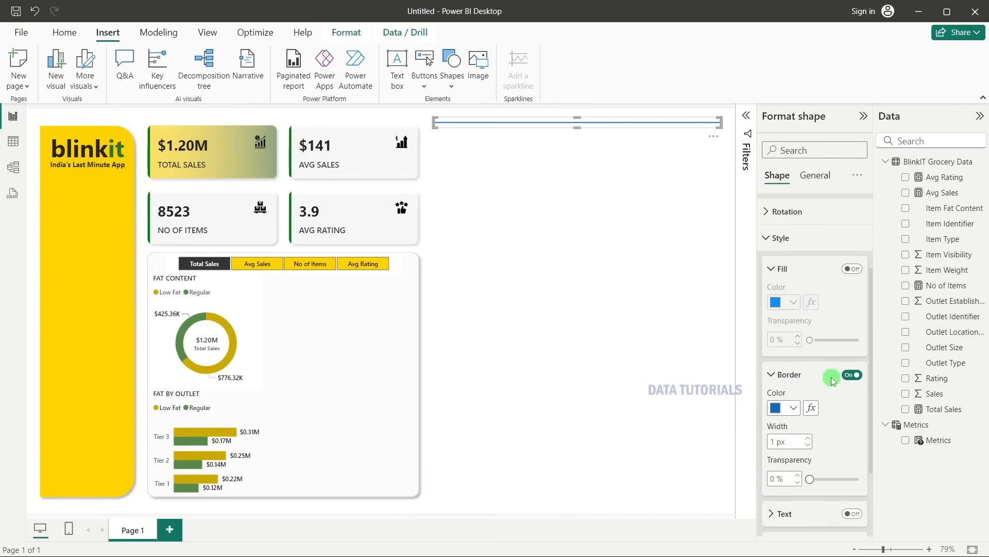
{"action": "scroll", "coordinate": [804, 360], "scroll_direction": "down", "scroll_amount": 1}
{"action": "left_click", "coordinate": [780, 349]}
{"action": "left_click", "coordinate": [781, 172]}
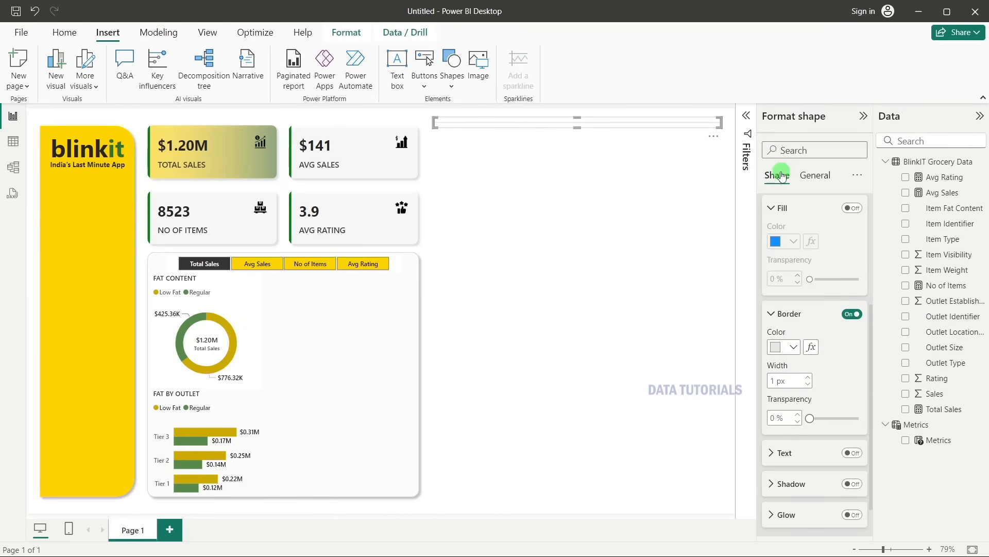
Shorten the gray divider line to the fat charts' width and place it between the donut chart and the fat-by-outlet chart.
{"action": "left_click", "coordinate": [625, 153]}
{"action": "left_click", "coordinate": [725, 123]}
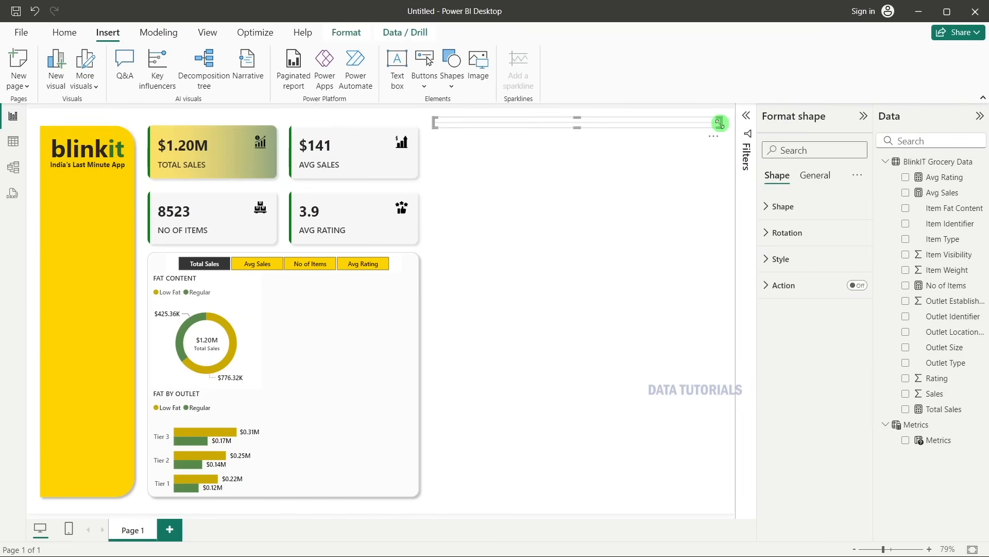
{"action": "left_click_drag", "start_coordinate": [714, 124], "coordinate": [575, 129]}
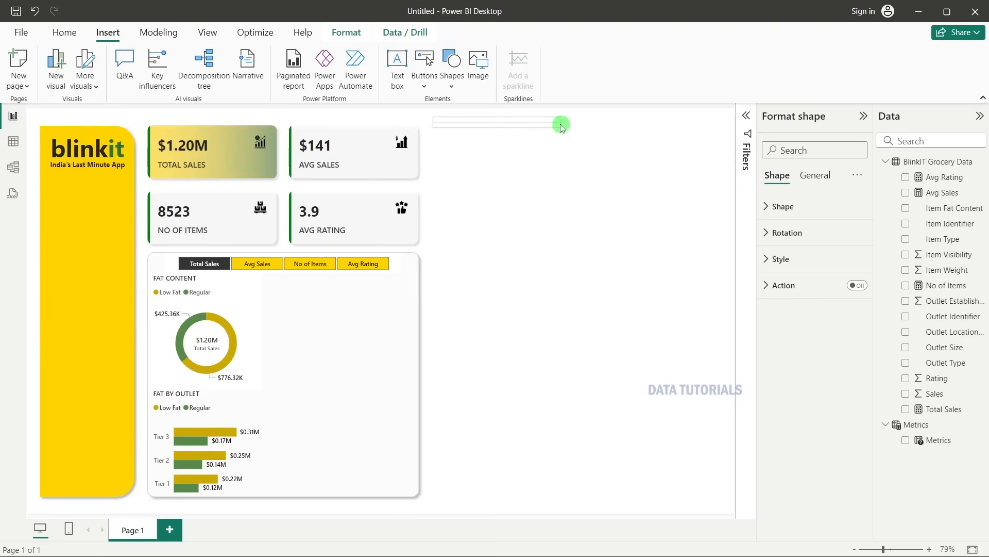
{"action": "left_click", "coordinate": [465, 144]}
{"action": "left_click_drag", "start_coordinate": [480, 128], "coordinate": [206, 392]}
{"action": "left_click_drag", "start_coordinate": [277, 382], "coordinate": [249, 387]}
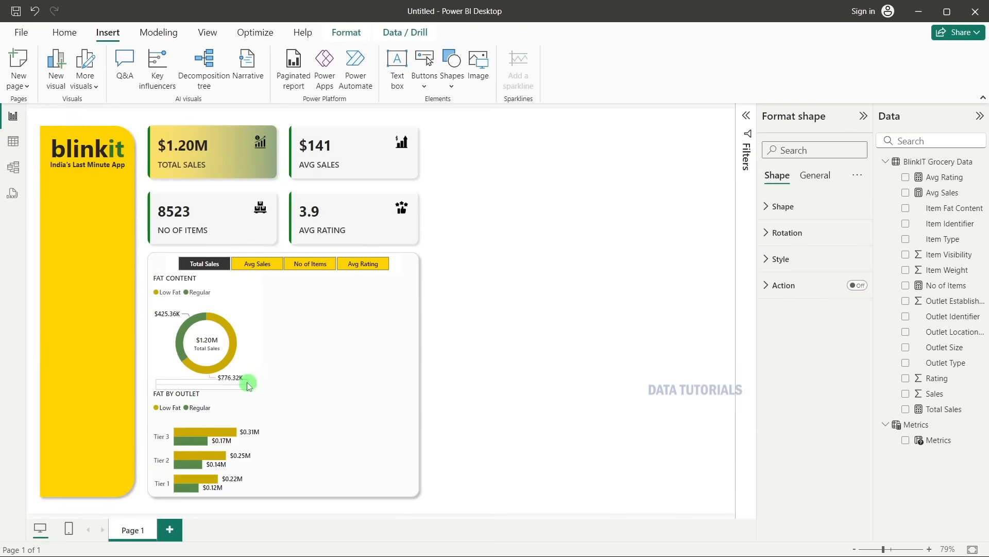
{"action": "left_click", "coordinate": [603, 318]}
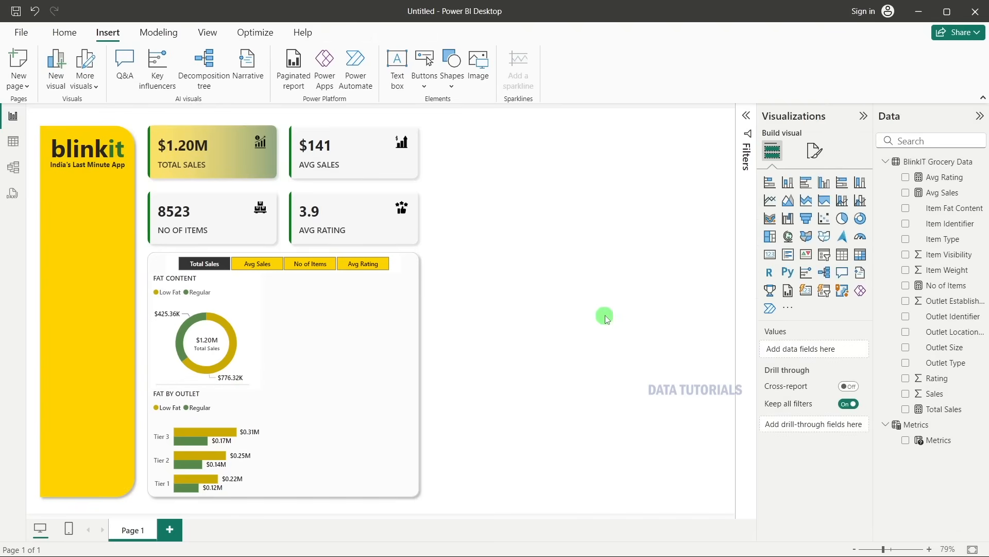
Duplicate the divider line, move the copy into the panel's empty area and rotate its shape to vertical.
{"action": "left_click", "coordinate": [248, 382]}
{"action": "left_click_drag", "start_coordinate": [247, 382], "coordinate": [362, 369]}
{"action": "left_click", "coordinate": [834, 205]}
{"action": "left_click", "coordinate": [835, 205]}
{"action": "left_click", "coordinate": [787, 232]}
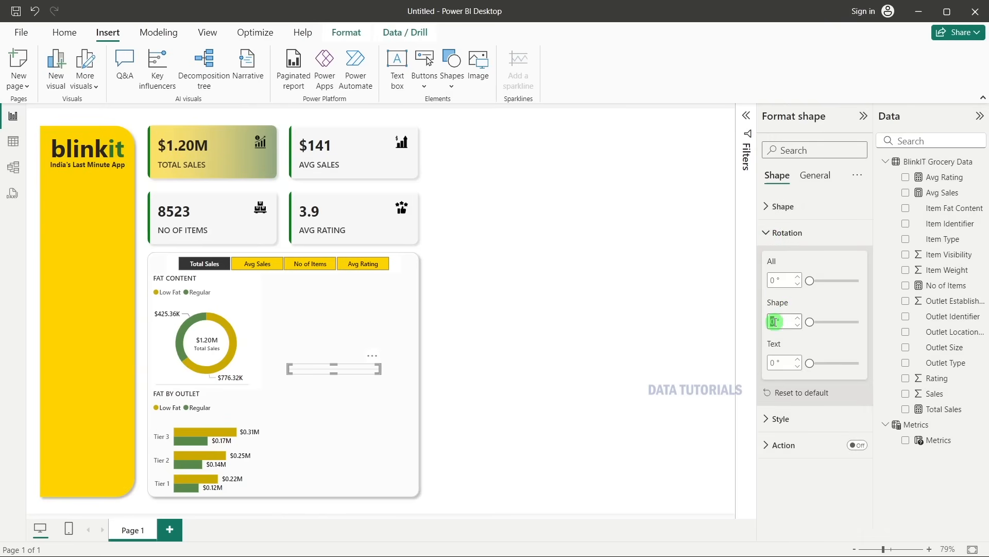
{"action": "left_click", "coordinate": [525, 389]}
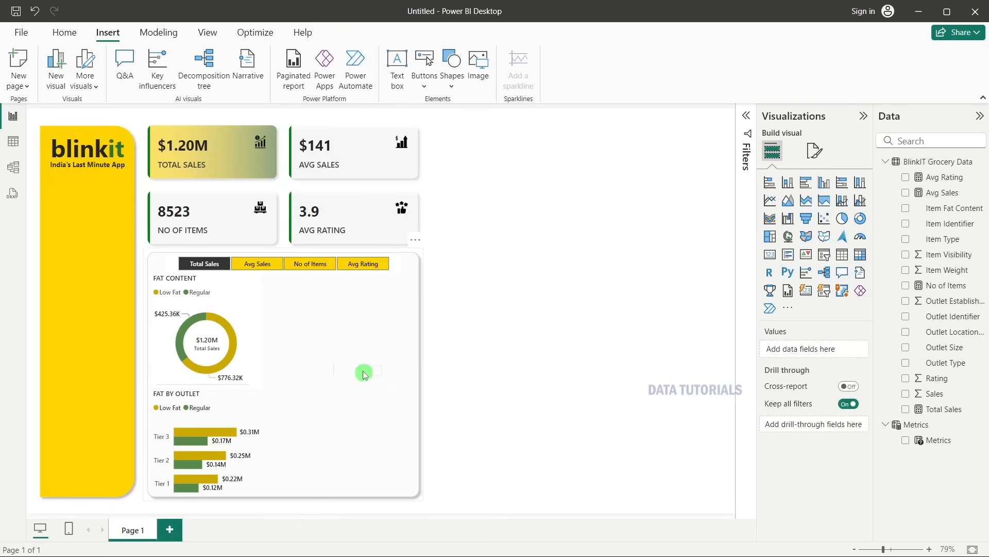
Place the vertical divider just beside the fat charts and stretch it from the donut chart's legend down to the panel's lower edge.
{"action": "left_click", "coordinate": [367, 368]}
{"action": "left_click_drag", "start_coordinate": [361, 370], "coordinate": [294, 287]}
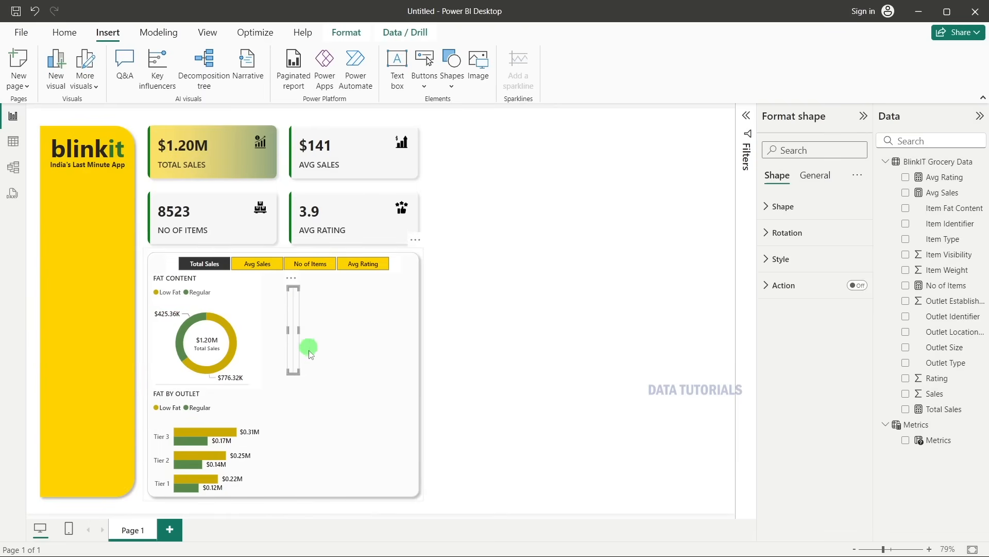
{"action": "left_click_drag", "start_coordinate": [293, 375], "coordinate": [292, 491]}
{"action": "left_click", "coordinate": [478, 392]}
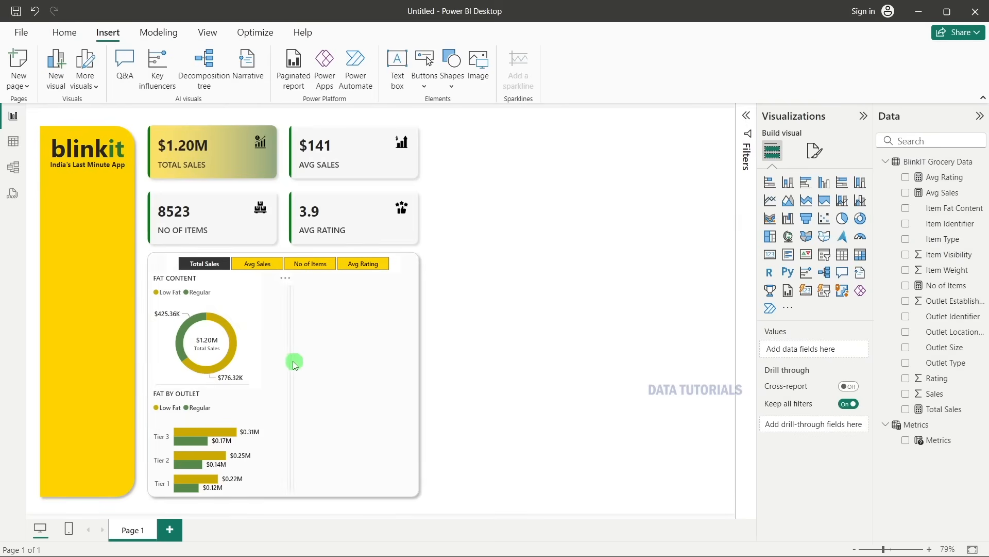
{"action": "left_click_drag", "start_coordinate": [287, 363], "coordinate": [282, 364]}
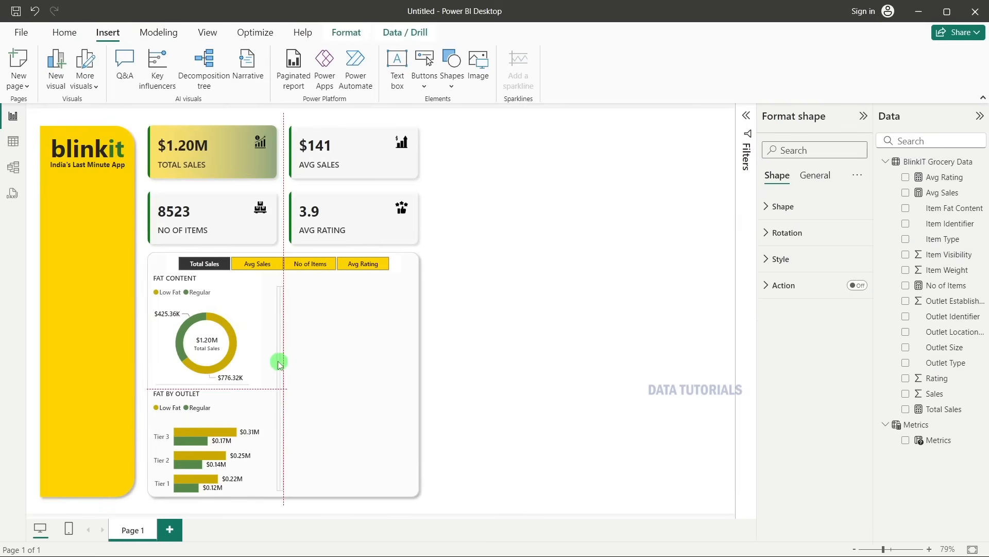
{"action": "left_click", "coordinate": [564, 371]}
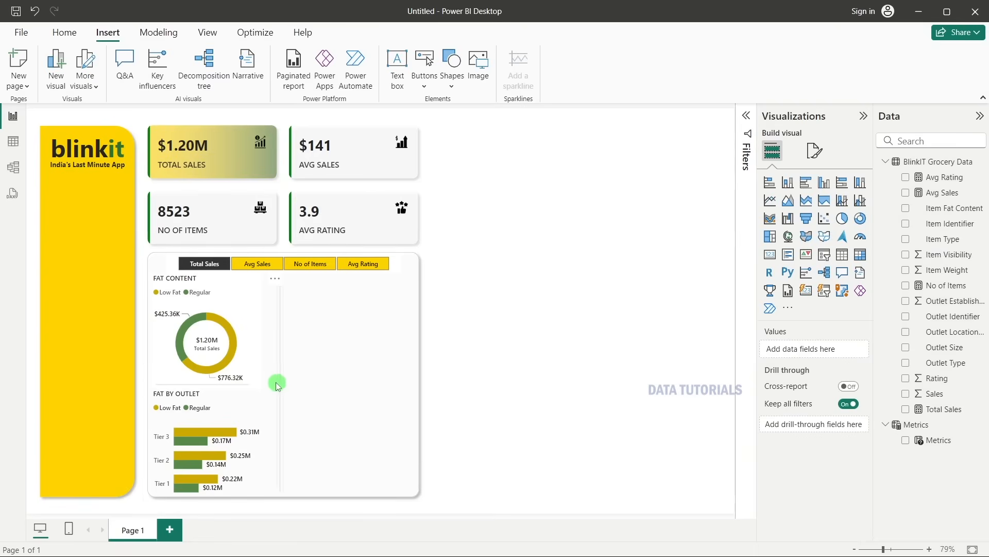
{"action": "left_click_drag", "start_coordinate": [276, 382], "coordinate": [271, 383]}
{"action": "left_click", "coordinate": [619, 328]}
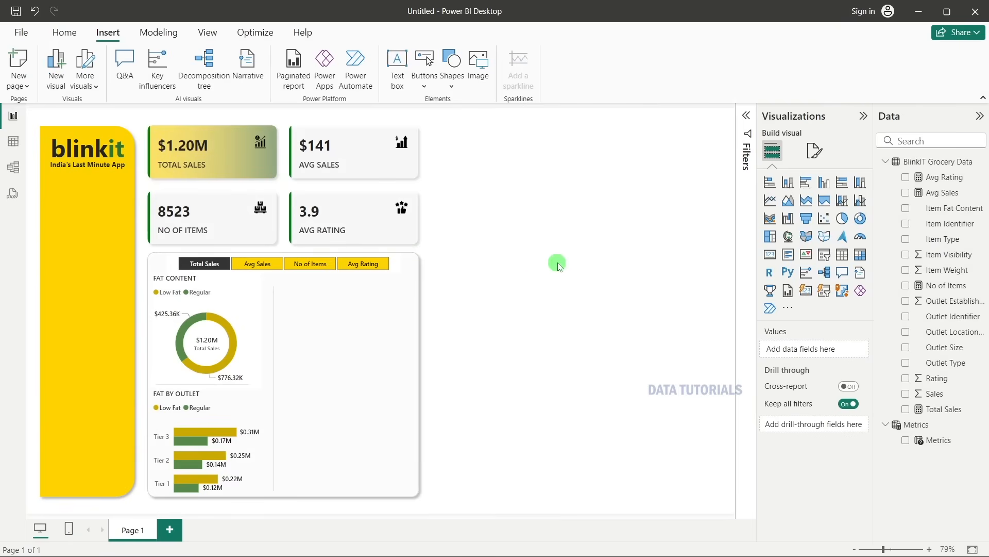
Insert a stacked bar chart with Item Type on the Y-axis and Metrics on the X-axis.
{"action": "left_click", "coordinate": [771, 183]}
{"action": "left_click_drag", "start_coordinate": [548, 214], "coordinate": [547, 283]}
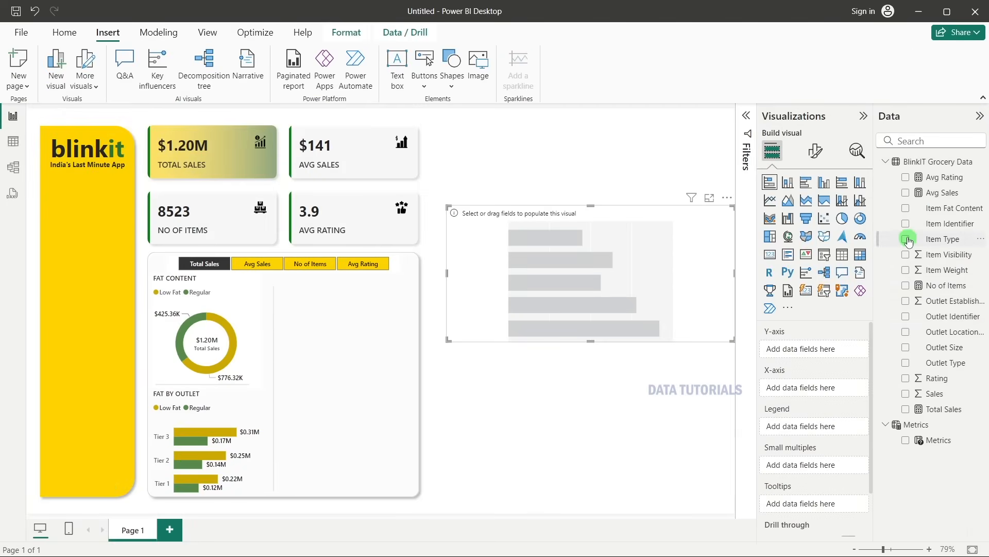
{"action": "left_click", "coordinate": [906, 239]}
{"action": "left_click", "coordinate": [905, 440]}
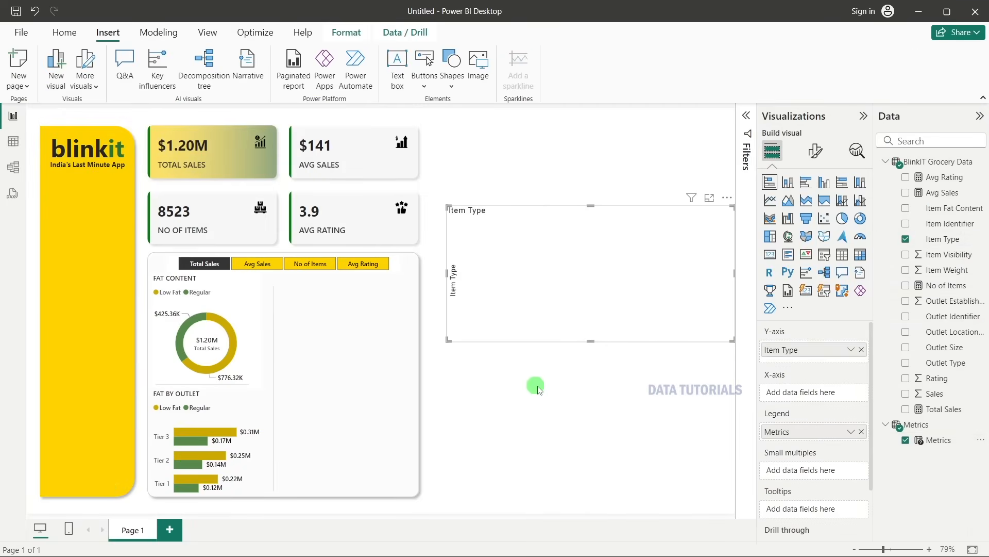
{"action": "left_click_drag", "start_coordinate": [789, 431], "coordinate": [795, 398]}
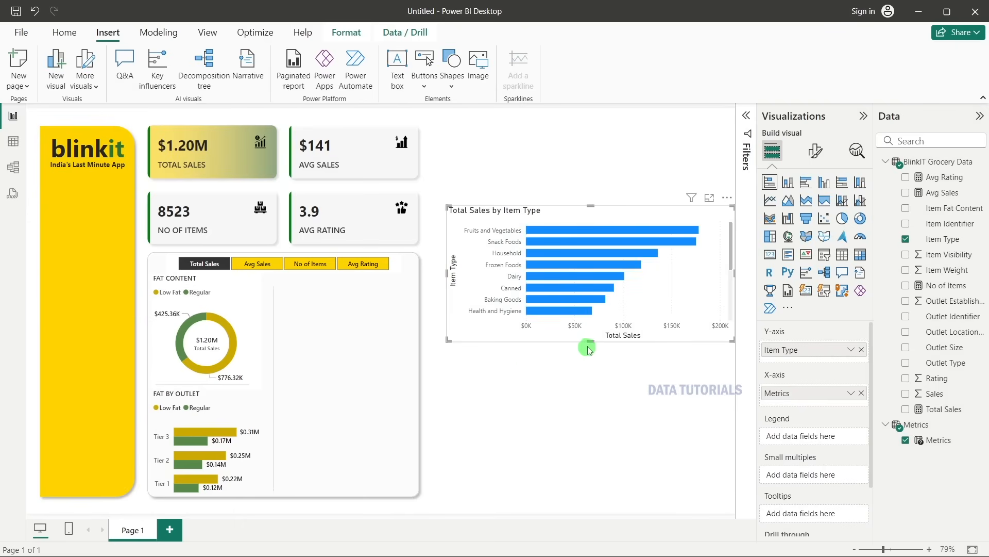
Resize and move the item type bar chart to fill the panel space between the vertical divider and the panel's edge, below the metric slicer.
{"action": "left_click_drag", "start_coordinate": [591, 341], "coordinate": [576, 457]}
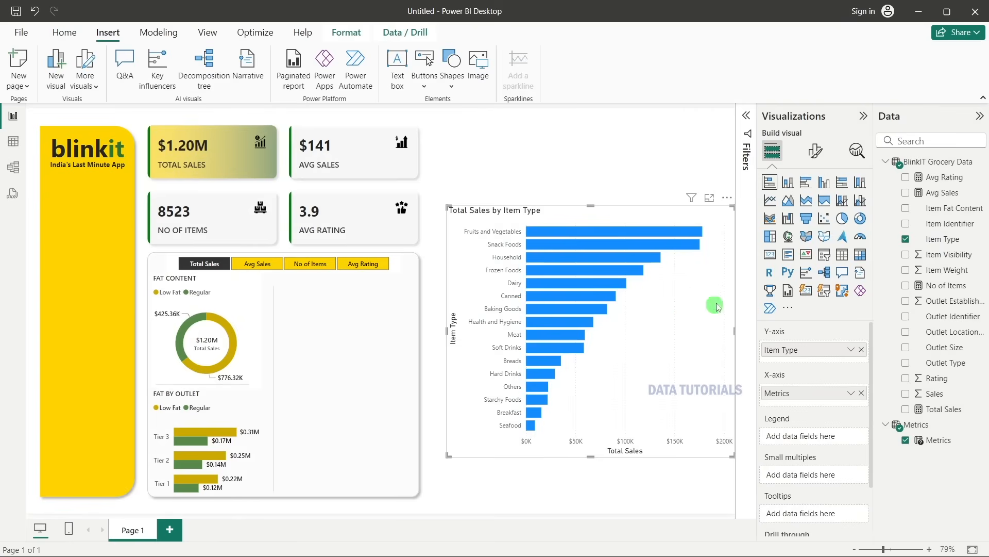
{"action": "left_click_drag", "start_coordinate": [711, 304], "coordinate": [544, 338]}
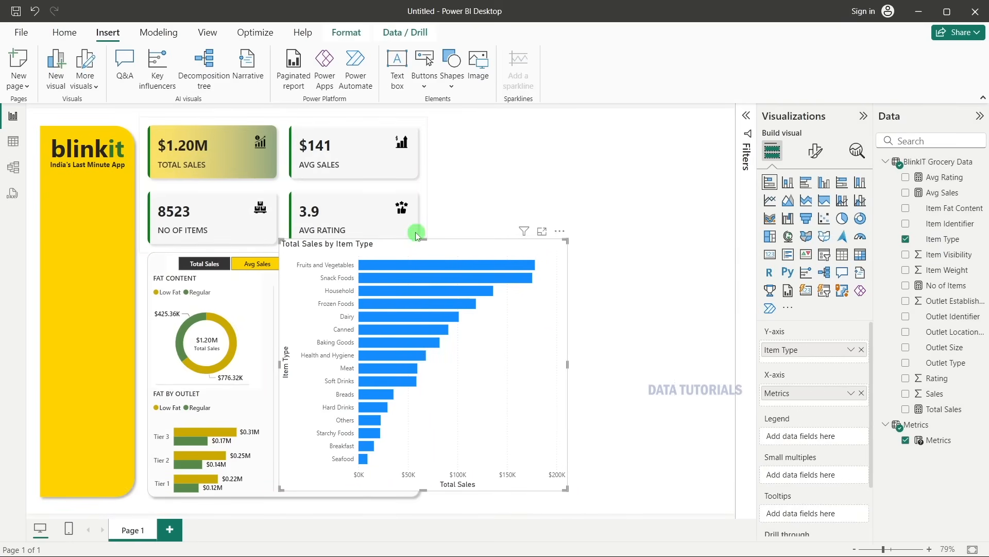
{"action": "left_click_drag", "start_coordinate": [421, 240], "coordinate": [410, 274]}
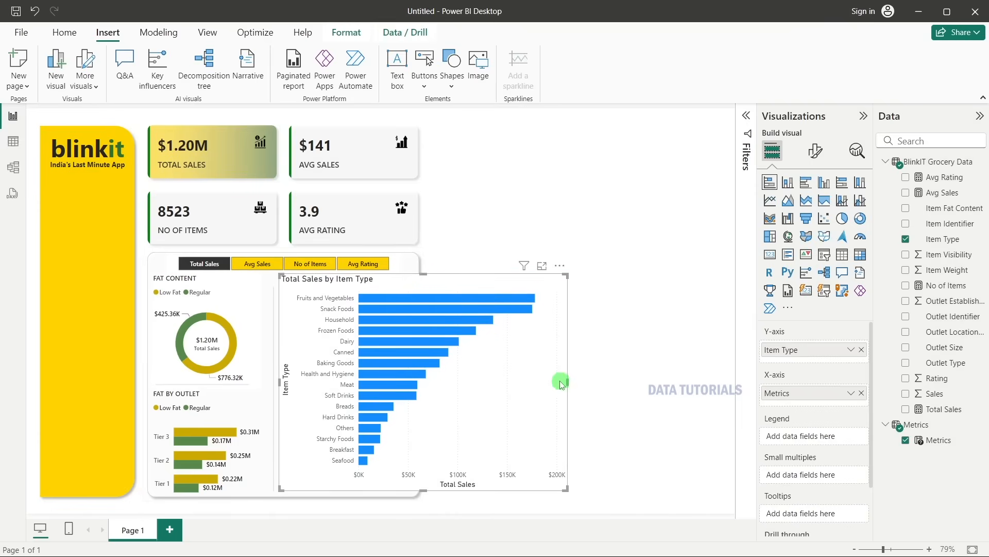
{"action": "left_click_drag", "start_coordinate": [568, 382], "coordinate": [414, 382]}
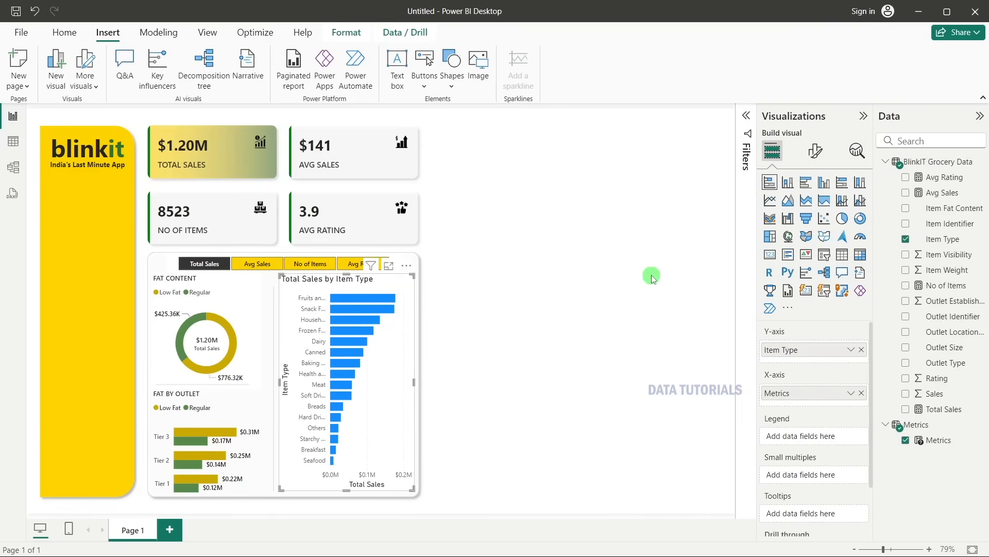
{"action": "left_click_drag", "start_coordinate": [279, 385], "coordinate": [275, 383]}
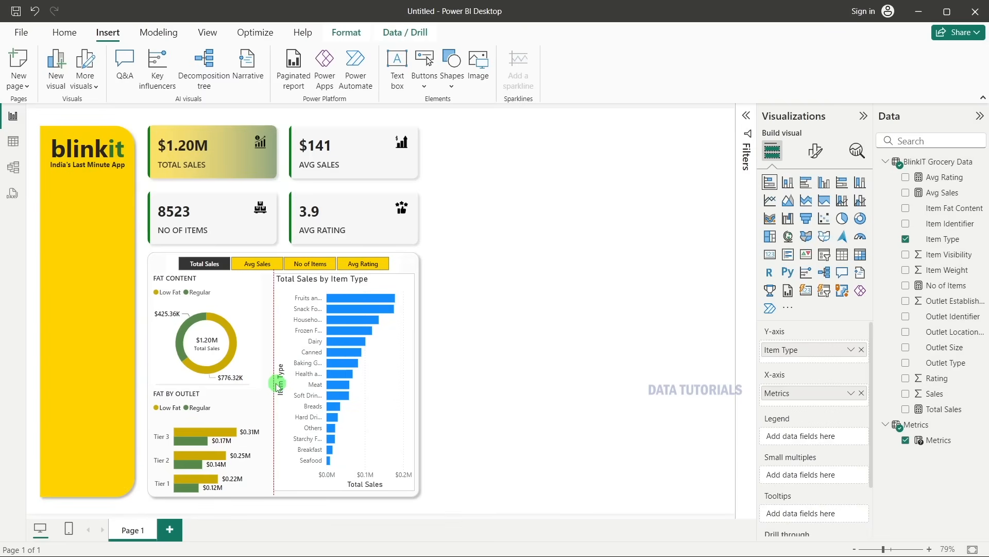
Check the reference report and retitle the item type chart ITM TYPE in Segoe UI Semibold, size 10.
{"action": "left_click", "coordinate": [822, 154]}
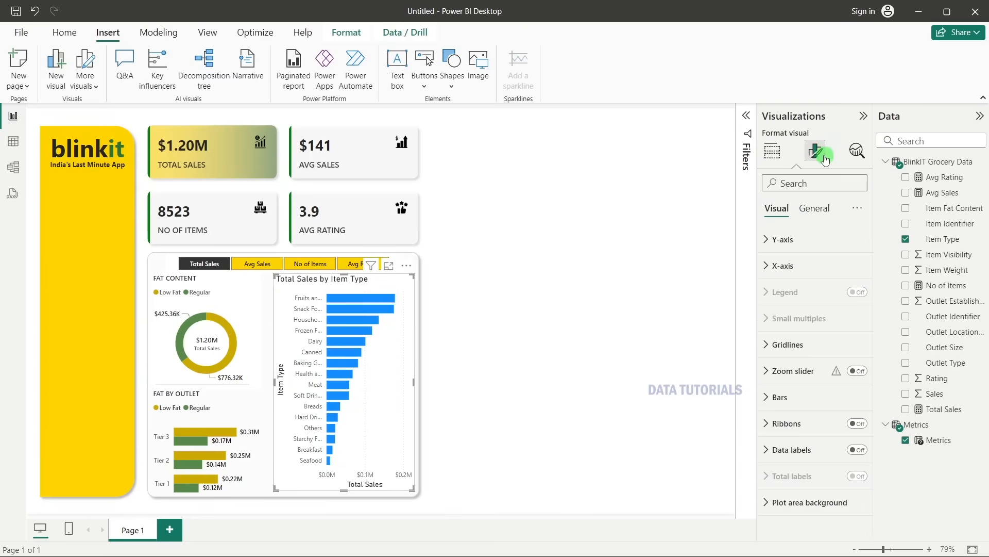
{"action": "left_click", "coordinate": [815, 208]}
{"action": "left_click", "coordinate": [803, 268]}
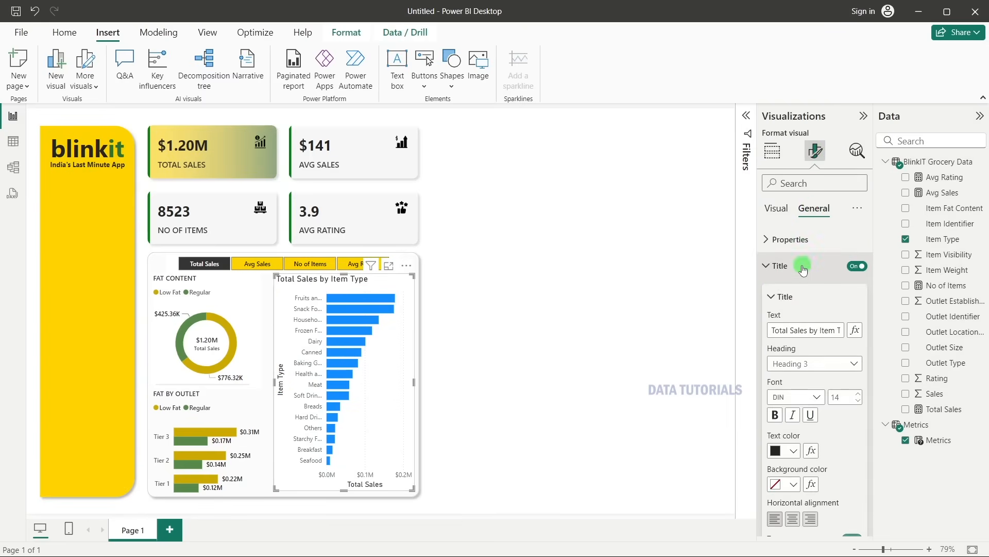
{"action": "key", "text": "alt+Tab"}
{"action": "key", "text": "alt+Tab"}
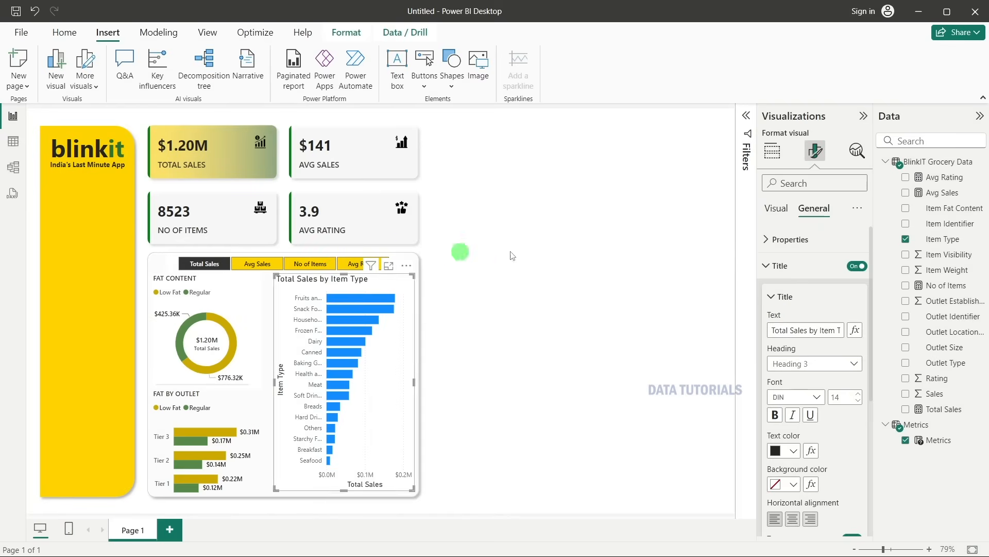
{"action": "triple_click", "coordinate": [798, 330]}
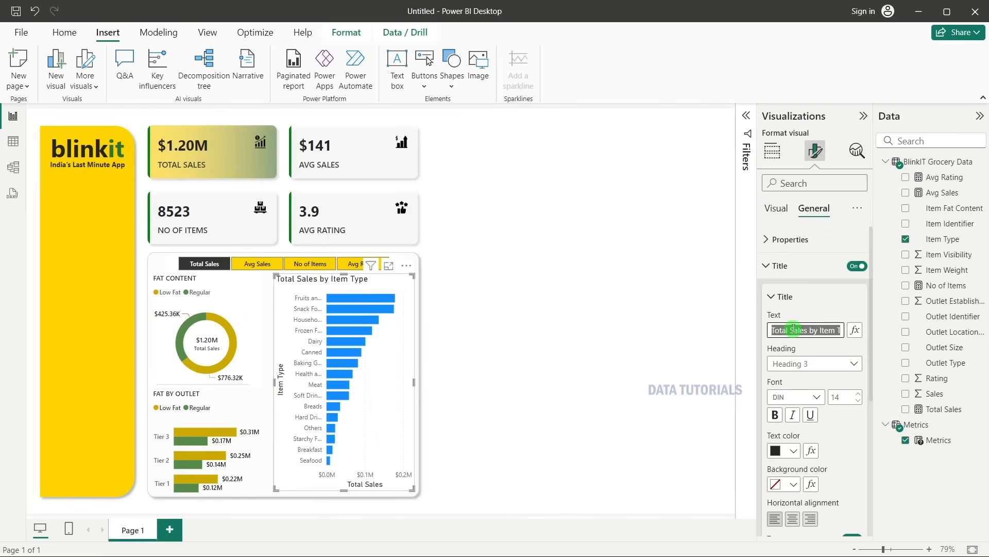
{"action": "key", "text": "BackSpace"}
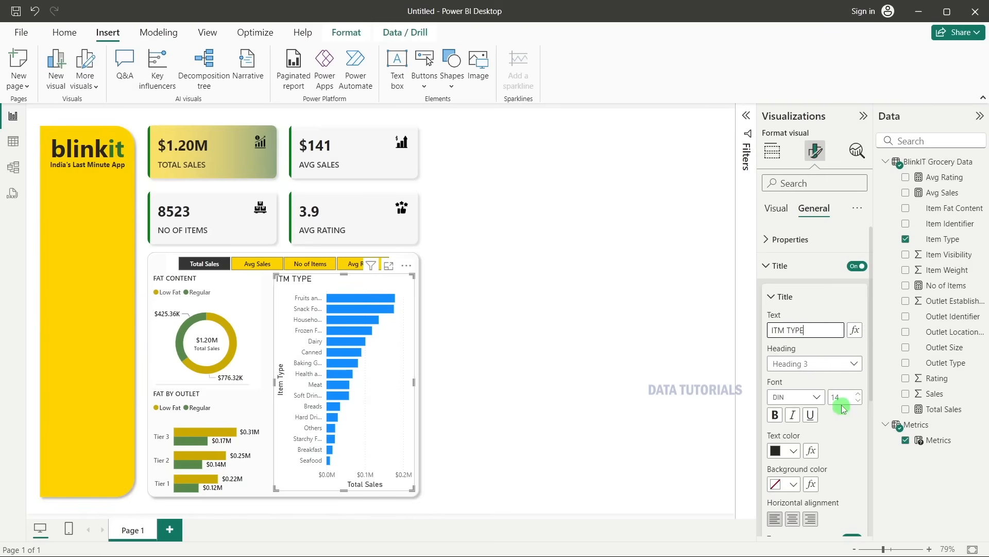
{"action": "left_click", "coordinate": [814, 397]}
{"action": "scroll", "coordinate": [813, 351], "scroll_direction": "down", "scroll_amount": 5}
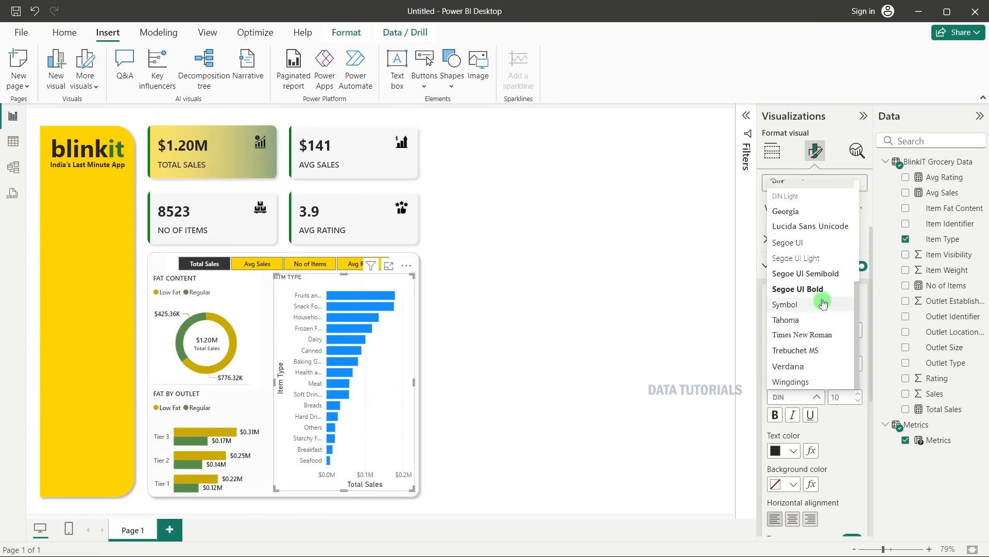
{"action": "left_click", "coordinate": [805, 274]}
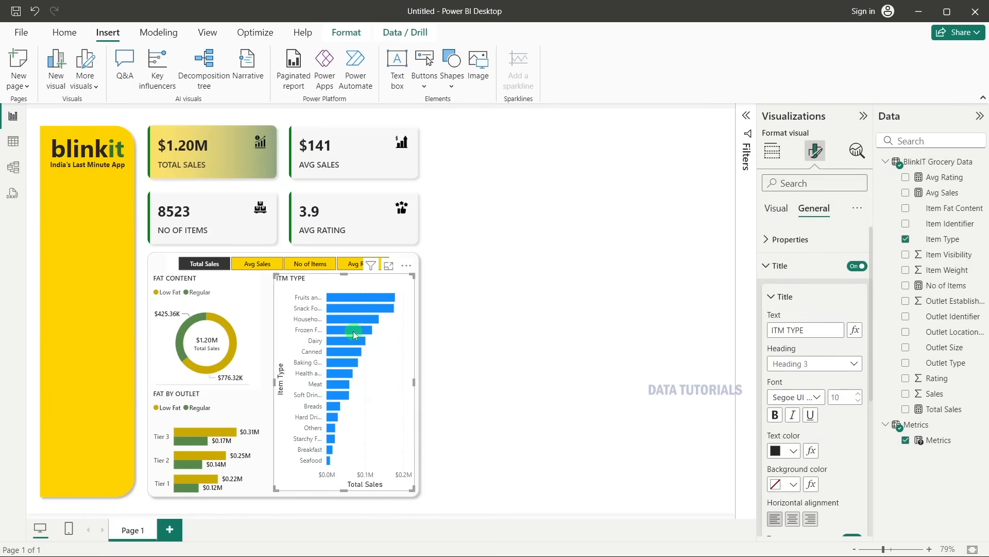
Correct the item type chart's title text to ITEM TYPE and open its background effects.
{"action": "left_click", "coordinate": [793, 267]}
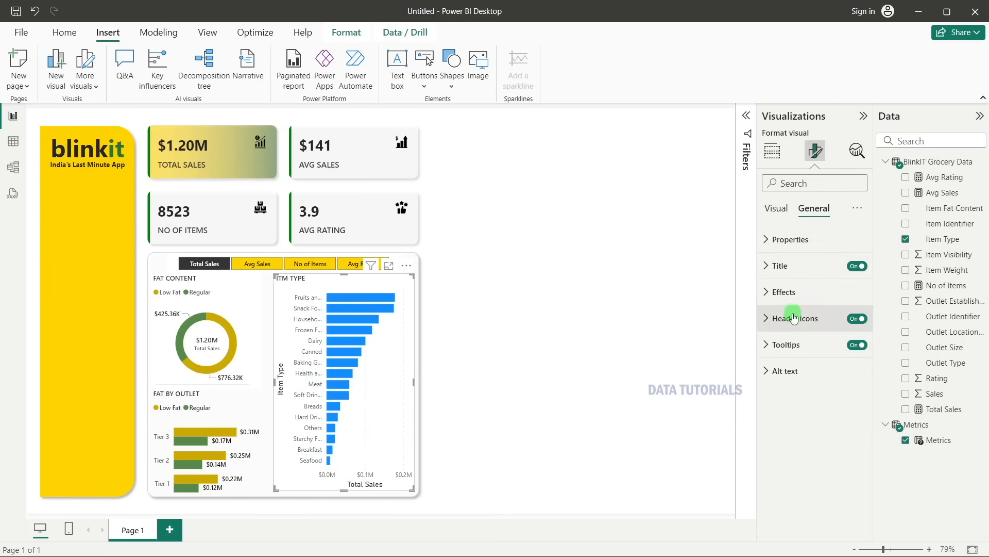
{"action": "left_click", "coordinate": [786, 264]}
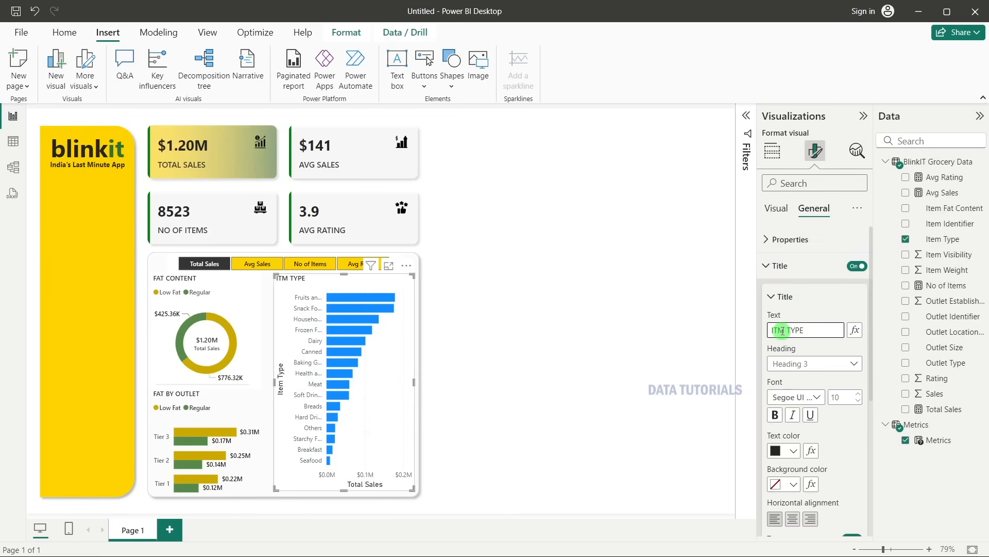
{"action": "left_click", "coordinate": [819, 302]}
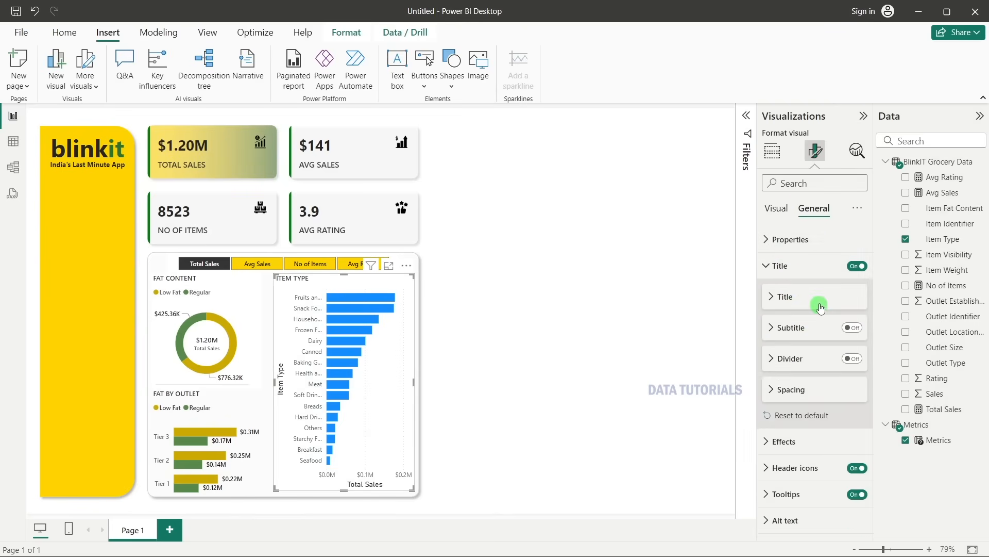
{"action": "left_click", "coordinate": [799, 266]}
{"action": "left_click", "coordinate": [785, 292]}
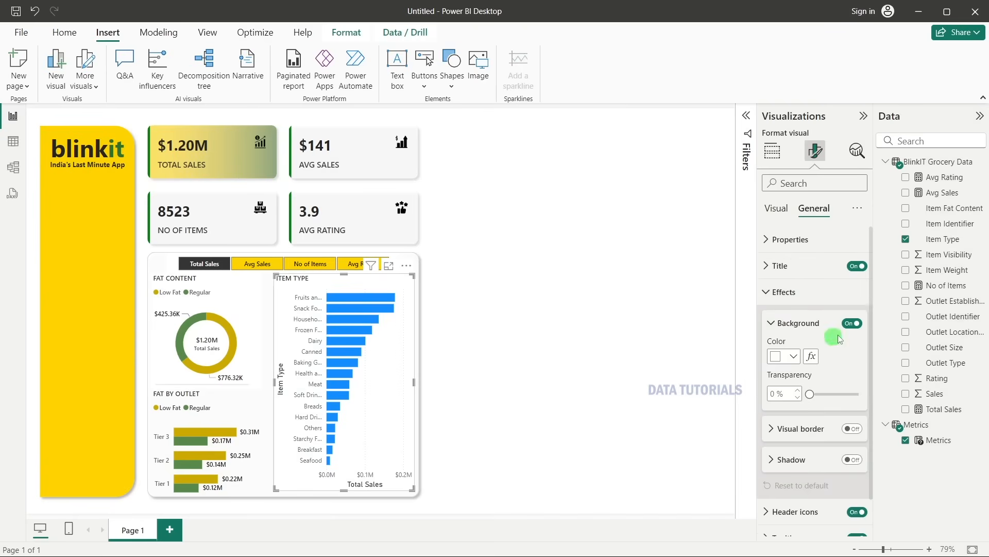
Turn off the item type chart's Y-axis title, X-axis values and X-axis title.
{"action": "left_click", "coordinate": [776, 209]}
{"action": "left_click", "coordinate": [793, 247]}
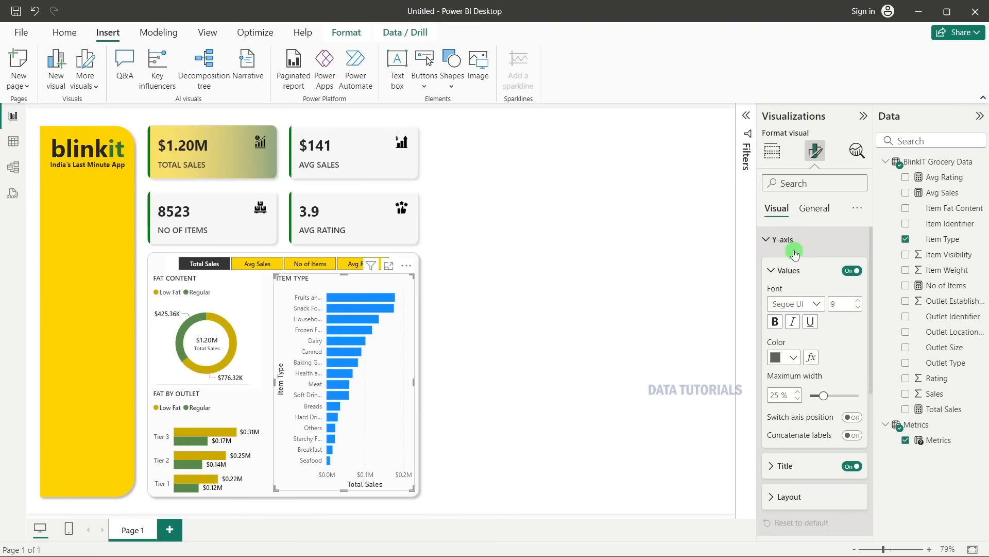
{"action": "left_click", "coordinate": [852, 465]}
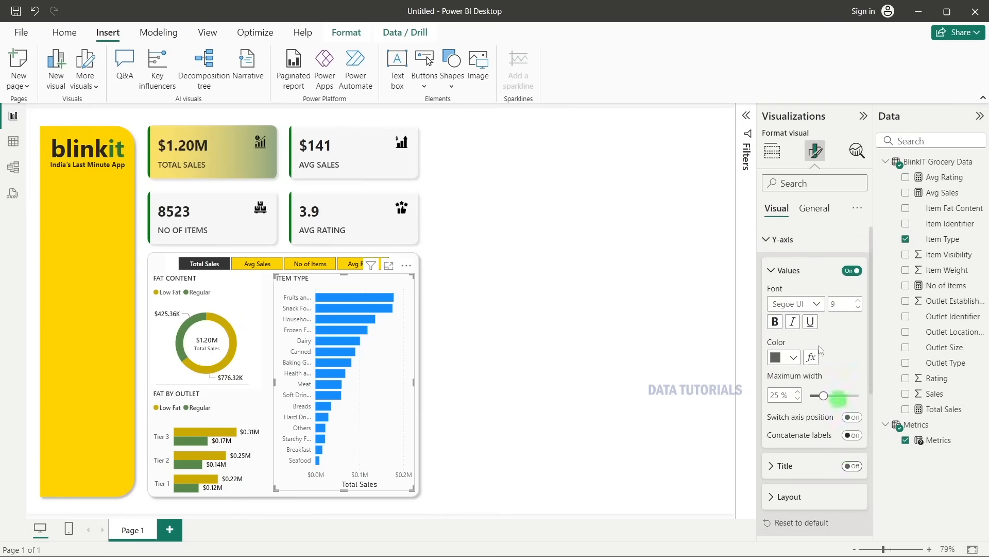
{"action": "left_click", "coordinate": [764, 239]}
{"action": "left_click", "coordinate": [779, 265]}
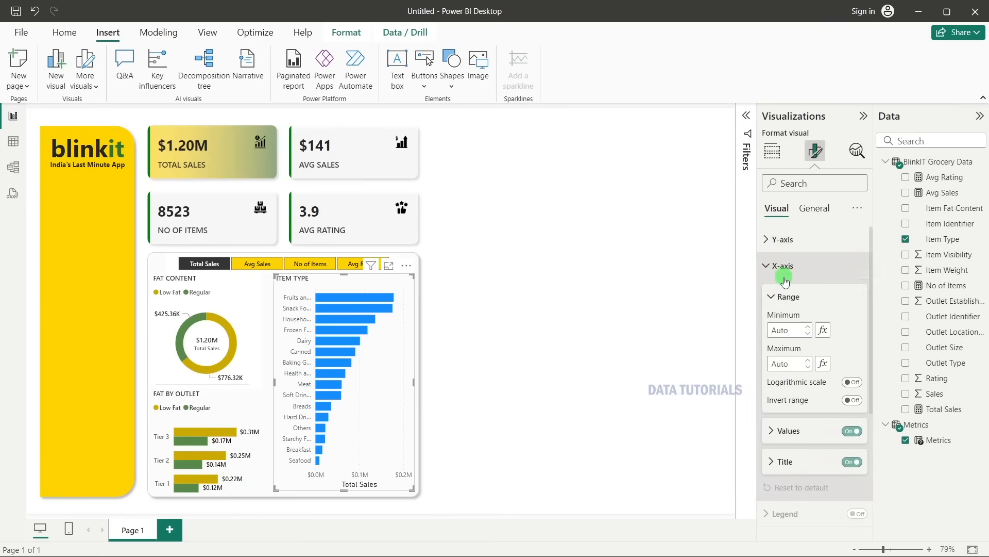
{"action": "left_click", "coordinate": [853, 434]}
{"action": "left_click", "coordinate": [855, 463]}
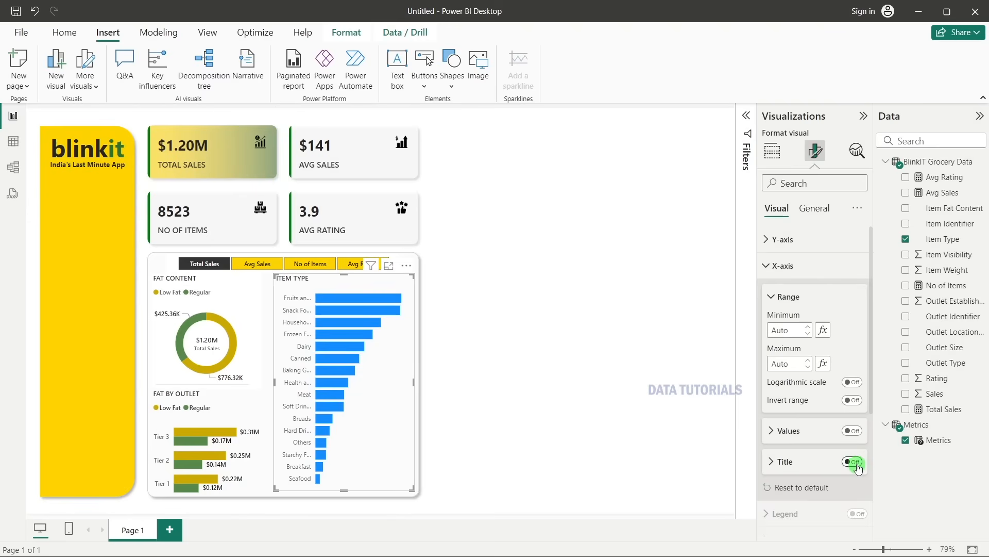
{"action": "left_click", "coordinate": [790, 265]}
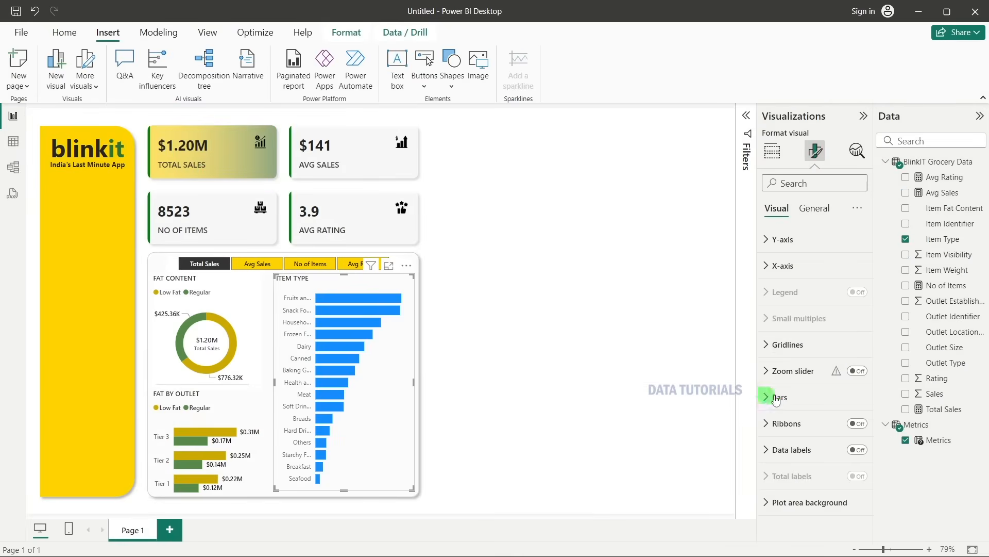
Set the item type chart's bar color to the recently used dark gold, applied to all categories.
{"action": "left_click", "coordinate": [813, 397]}
{"action": "left_click", "coordinate": [787, 404]}
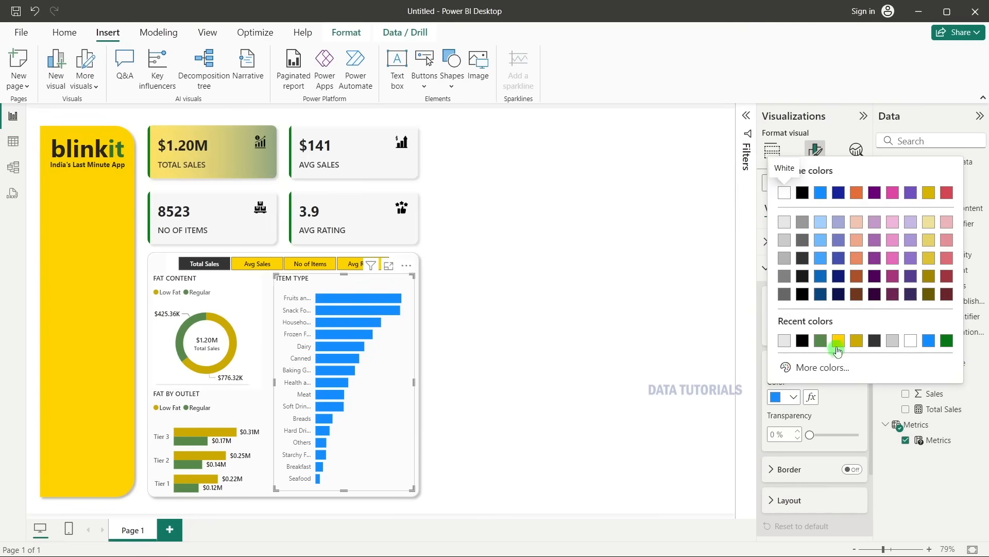
{"action": "left_click", "coordinate": [857, 338]}
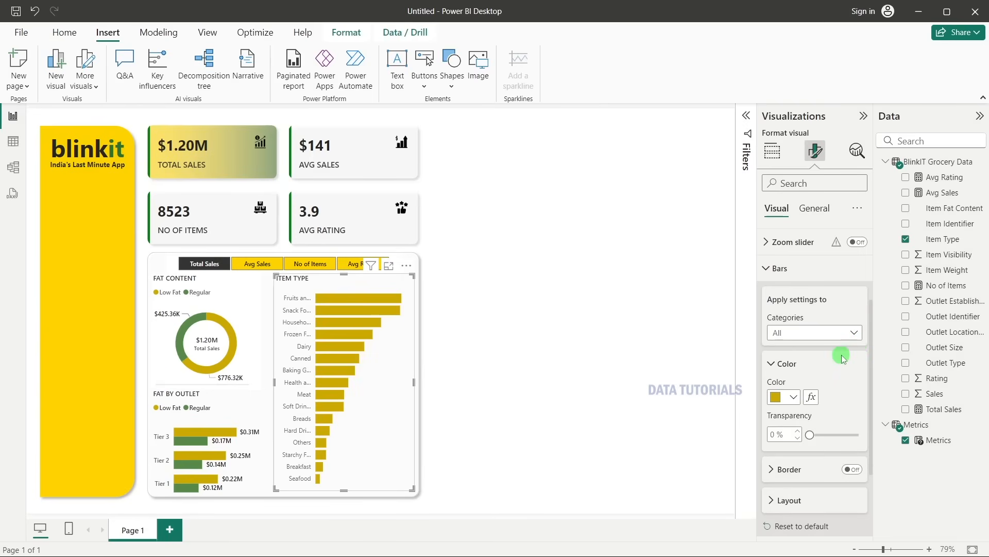
{"action": "scroll", "coordinate": [839, 379], "scroll_direction": "up", "scroll_amount": 3}
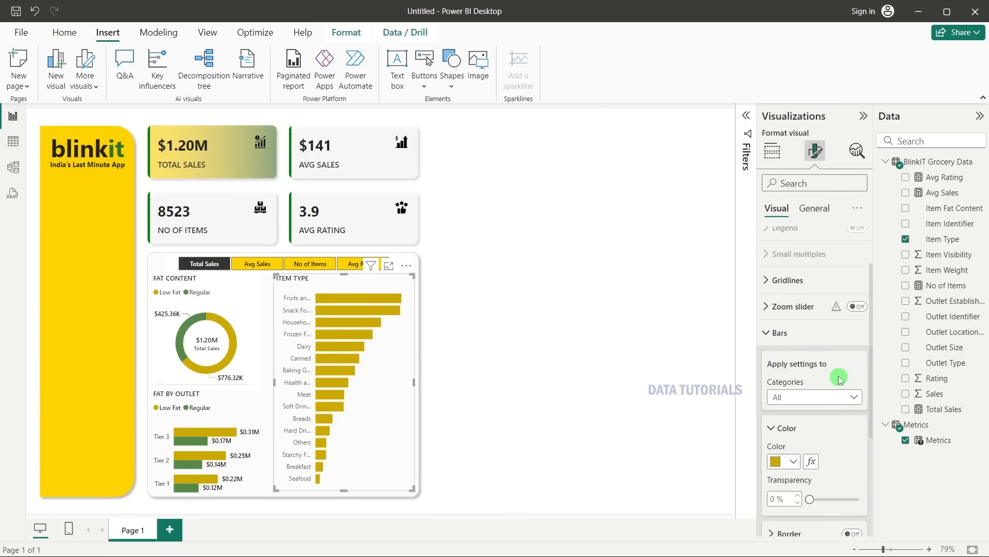
{"action": "left_click", "coordinate": [796, 397]}
Turn on the item type chart's data labels and position them at Outside end.
{"action": "left_click", "coordinate": [818, 449]}
{"action": "scroll", "coordinate": [845, 335], "scroll_direction": "down", "scroll_amount": 3}
{"action": "left_click", "coordinate": [852, 263]}
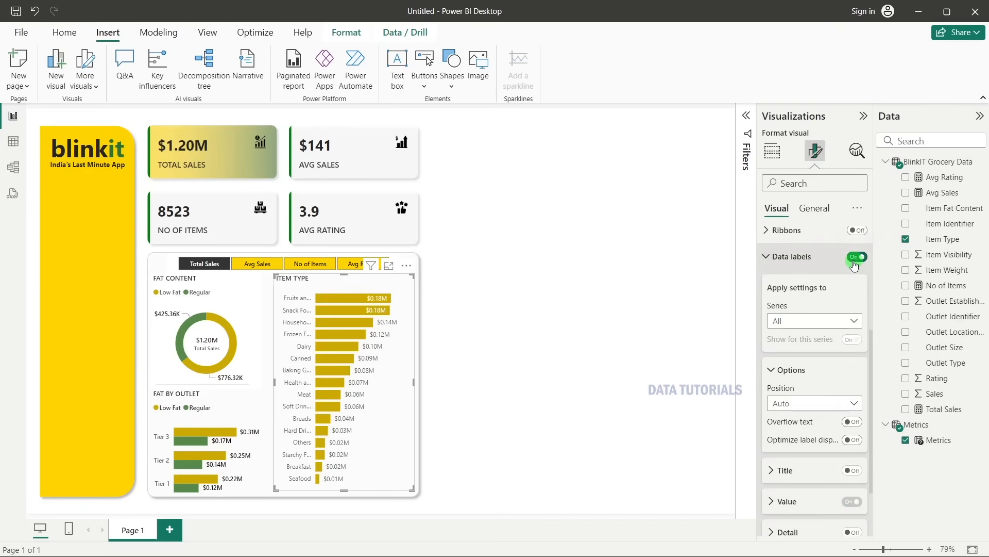
{"action": "left_click", "coordinate": [800, 403]}
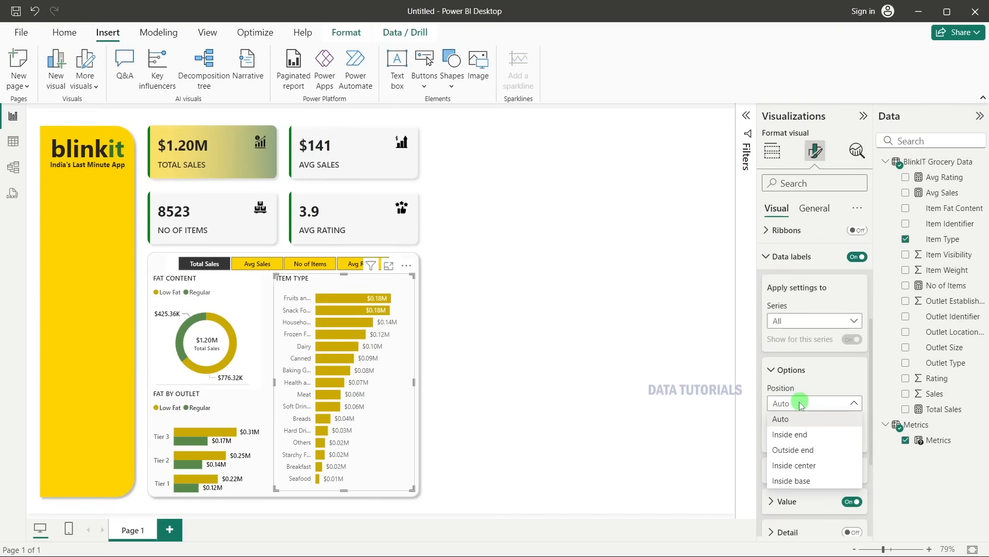
{"action": "left_click", "coordinate": [797, 433]}
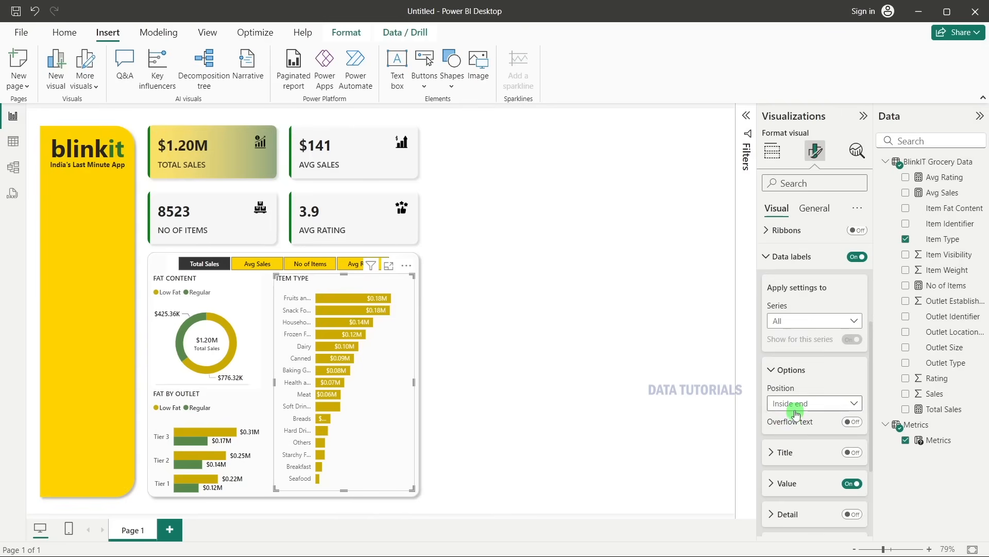
{"action": "left_click", "coordinate": [799, 403]}
{"action": "left_click", "coordinate": [799, 441]}
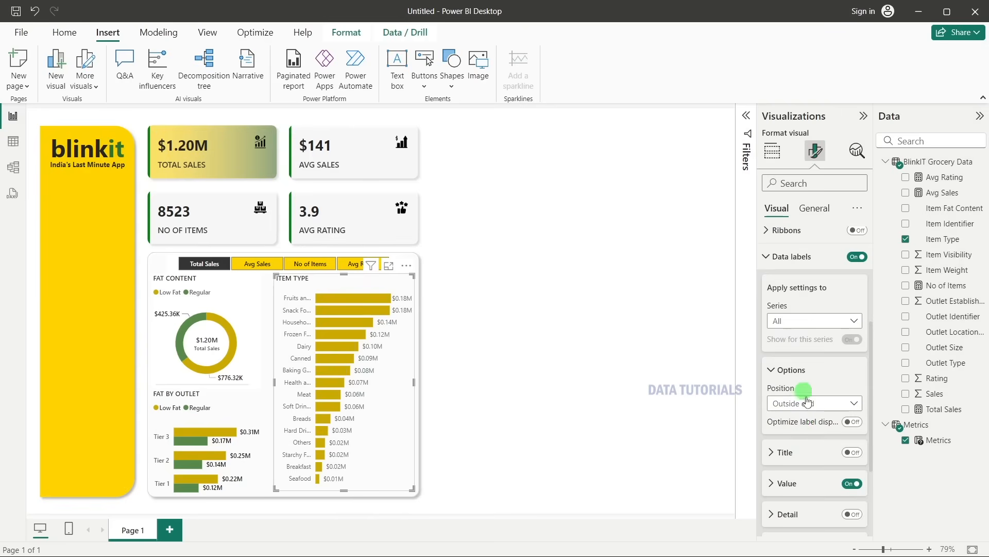
Set the item type chart's data label values to dark gray in Segoe UI Semibold.
{"action": "left_click", "coordinate": [820, 484]}
{"action": "scroll", "coordinate": [818, 489], "scroll_direction": "down", "scroll_amount": 3}
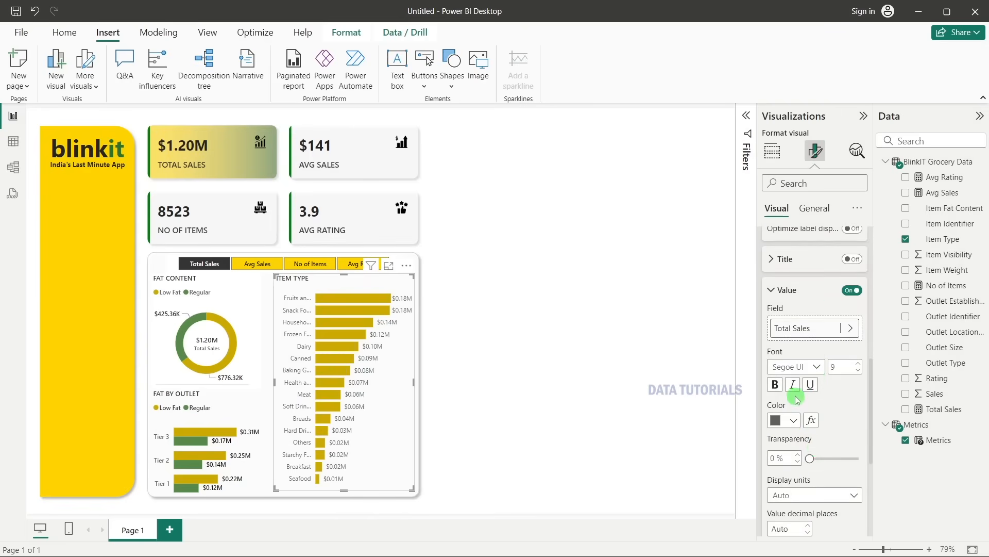
{"action": "left_click", "coordinate": [785, 420]}
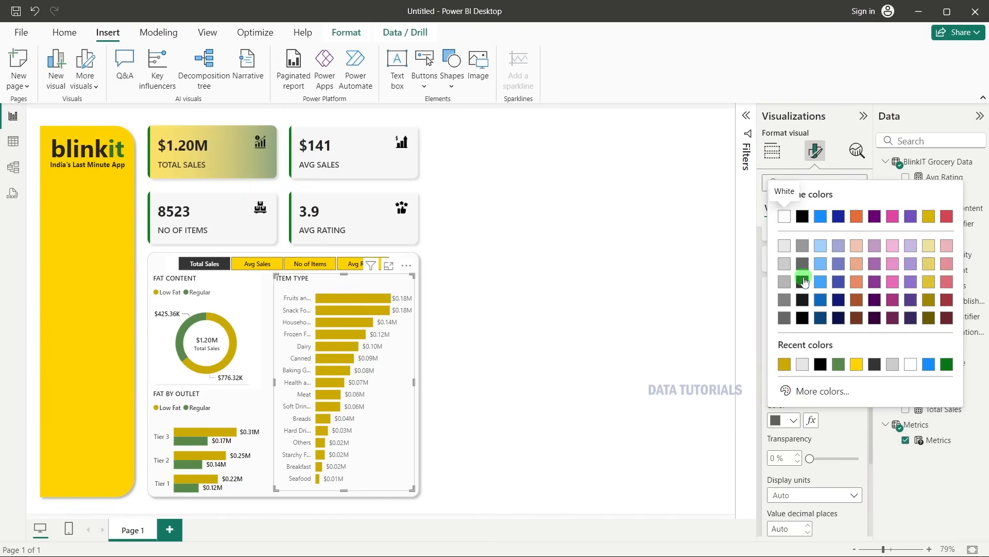
{"action": "left_click", "coordinate": [805, 278]}
{"action": "left_click", "coordinate": [818, 368]}
{"action": "left_click", "coordinate": [819, 289]}
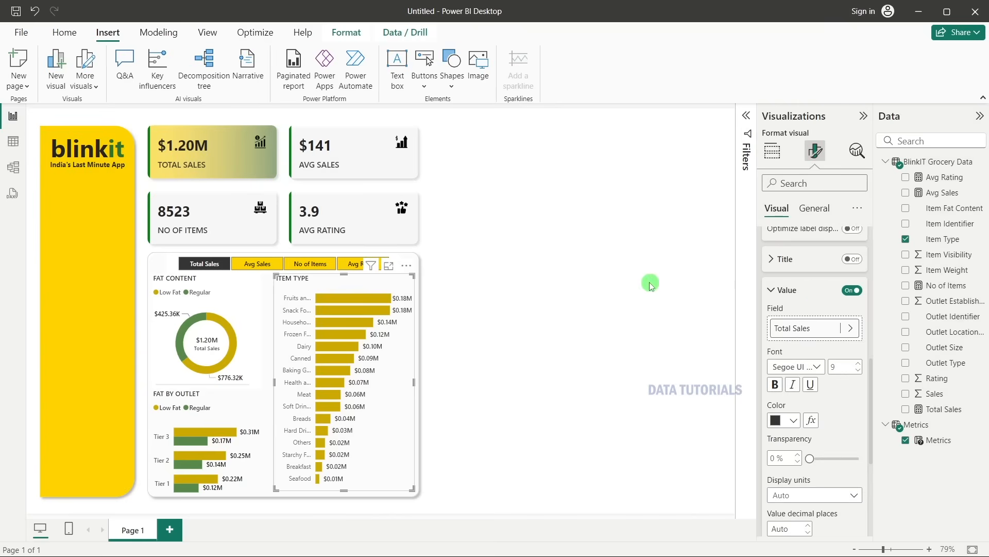
Stretch the item type chart's lower edge down to line up with the bottom of the background panel.
{"action": "left_click_drag", "start_coordinate": [340, 490], "coordinate": [342, 500]}
{"action": "left_click", "coordinate": [549, 293]}
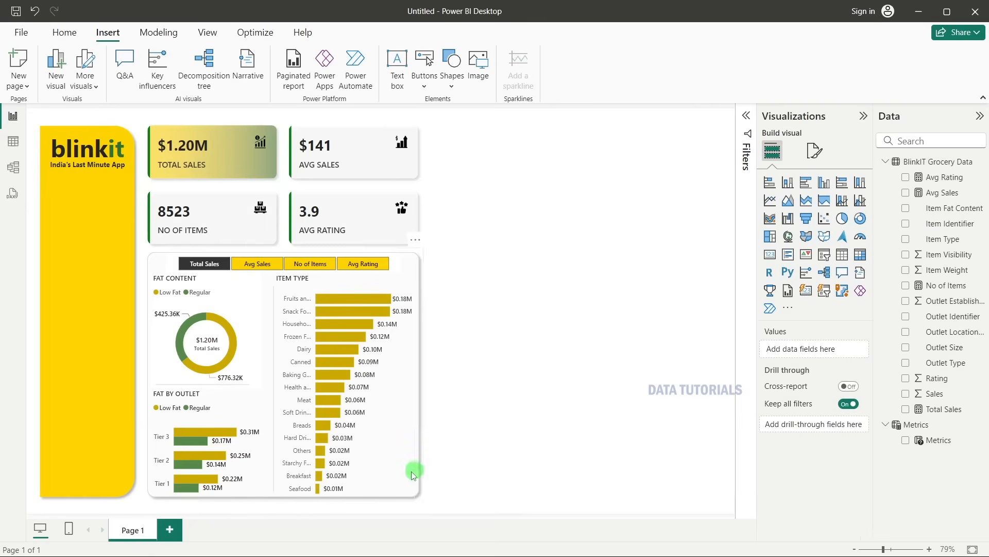
{"action": "left_click", "coordinate": [368, 489]}
{"action": "left_click_drag", "start_coordinate": [343, 503], "coordinate": [343, 496]}
{"action": "left_click", "coordinate": [592, 356]}
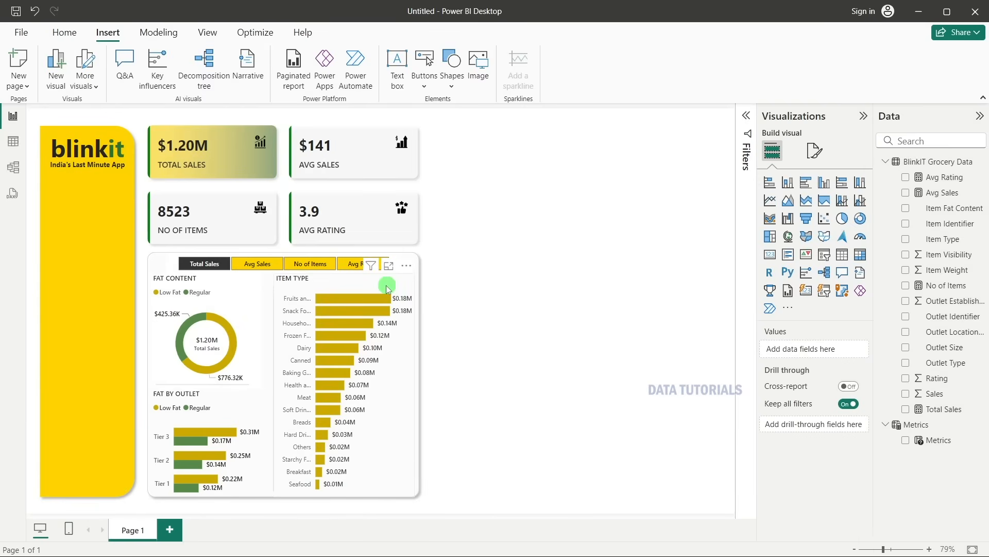
Set the item type chart's Y-axis values font to Segoe UI Semibold.
{"action": "left_click", "coordinate": [394, 284]}
{"action": "left_click", "coordinate": [817, 148]}
{"action": "left_click", "coordinate": [784, 239]}
{"action": "left_click", "coordinate": [805, 323]}
{"action": "left_click", "coordinate": [810, 304]}
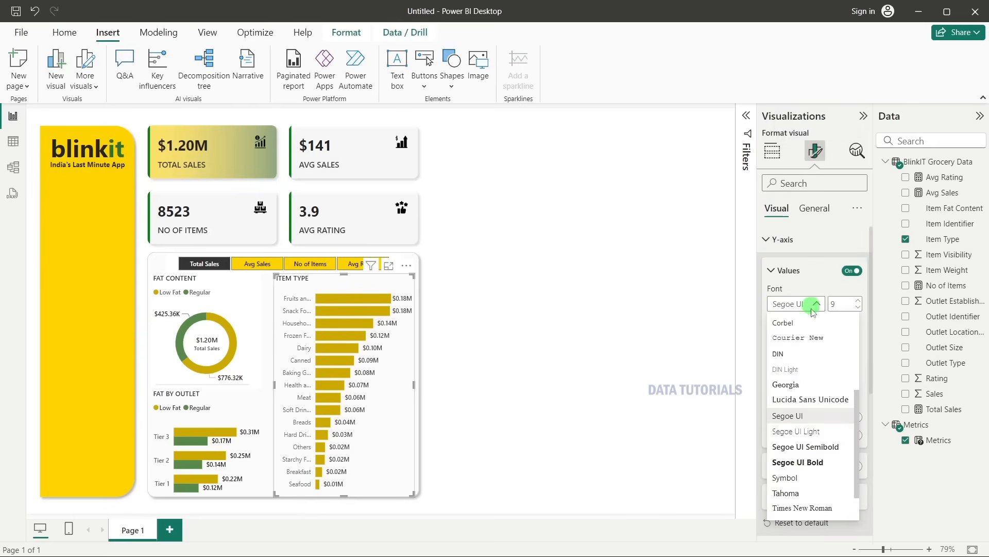
{"action": "left_click", "coordinate": [807, 449]}
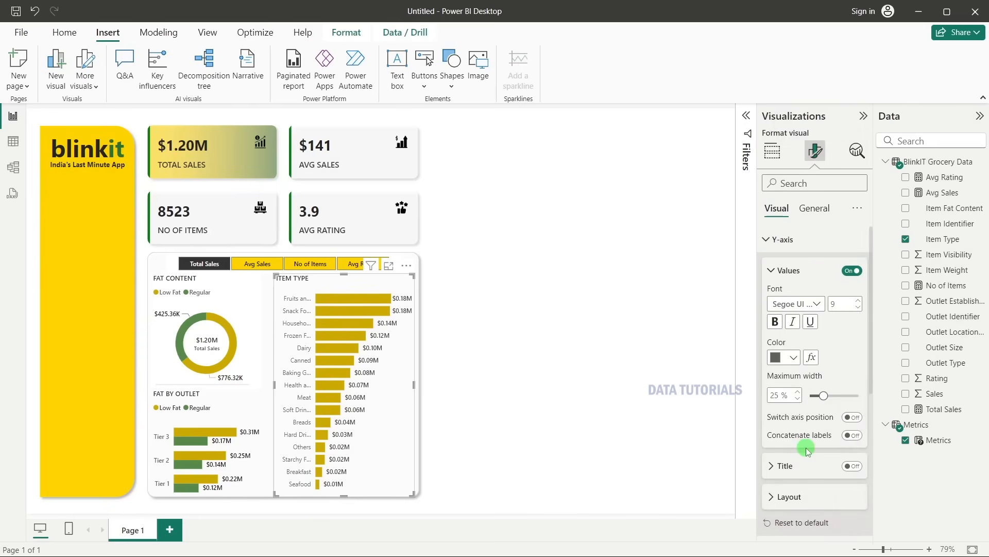
{"action": "left_click", "coordinate": [623, 299]}
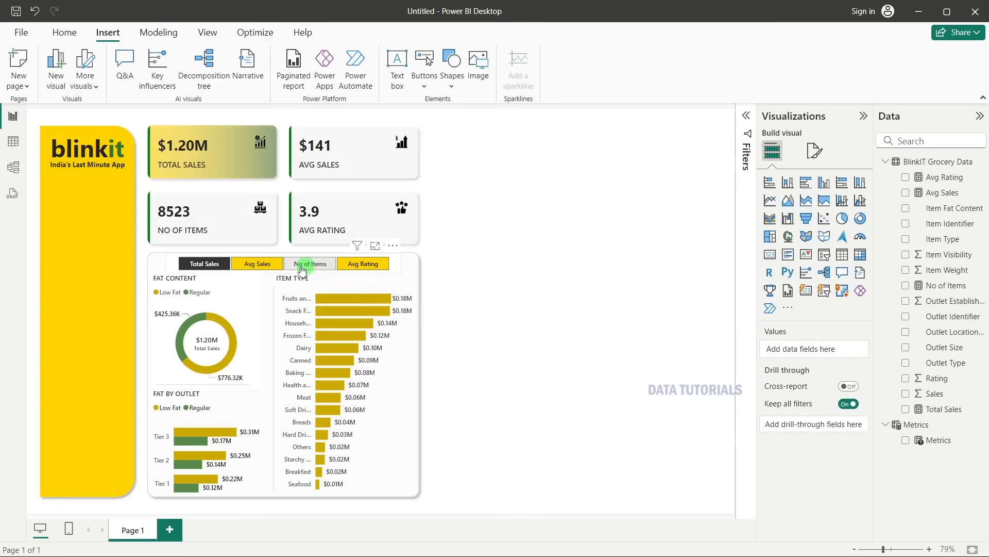
Test the metric slicer with Avg Sales, No of Items and Avg Rating, ending on Total Sales.
{"action": "left_click", "coordinate": [261, 263]}
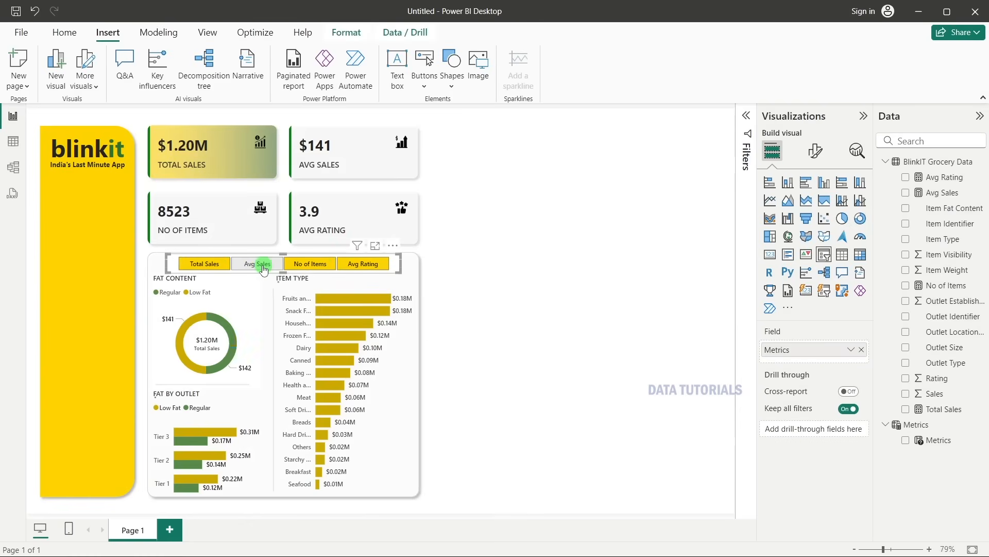
{"action": "left_click", "coordinate": [323, 264]}
{"action": "left_click", "coordinate": [362, 264]}
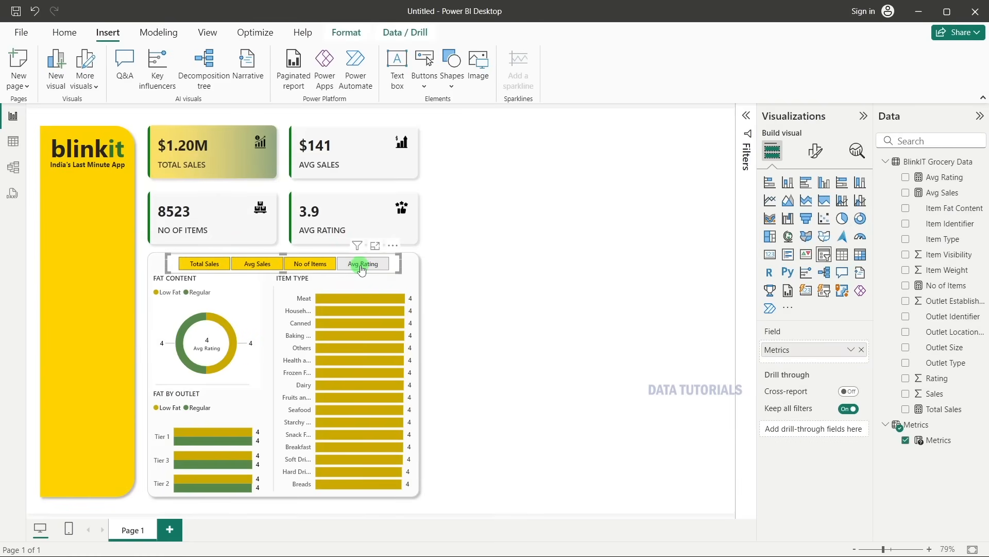
{"action": "left_click", "coordinate": [206, 266]}
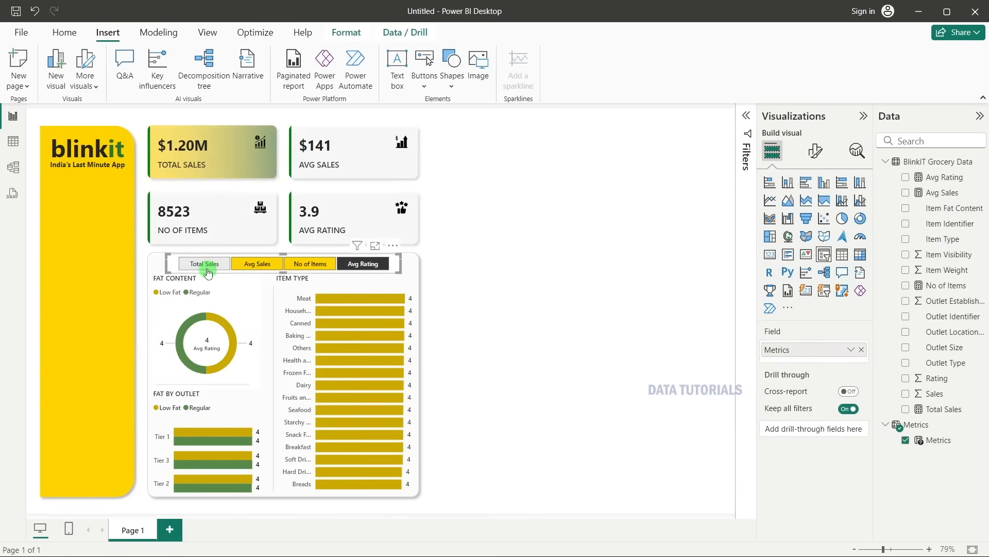
{"action": "left_click", "coordinate": [678, 201]}
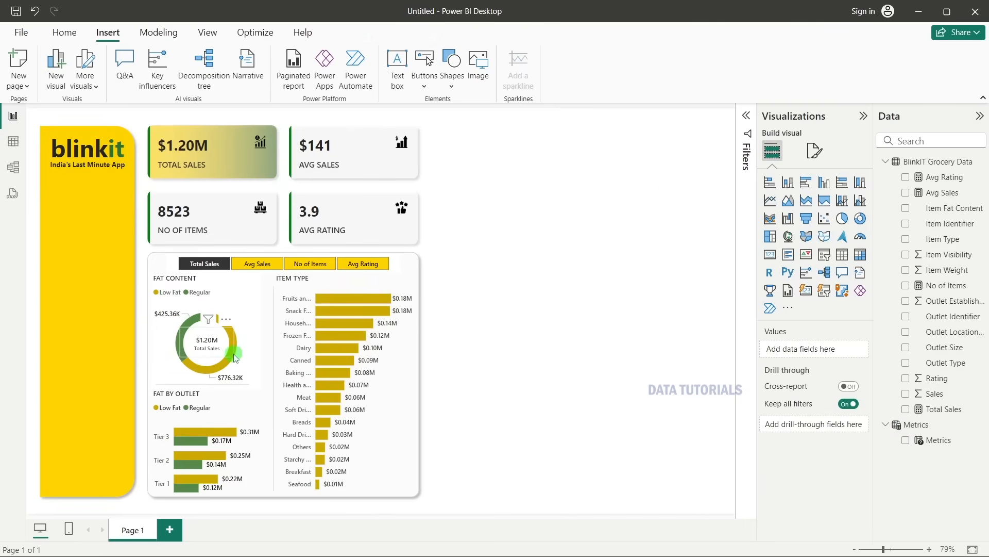
Inspect the charts' data-point tooltips under Total Sales, Avg Sales and No of Items, finishing on Total Sales.
{"action": "mouse_move", "coordinate": [215, 367]}
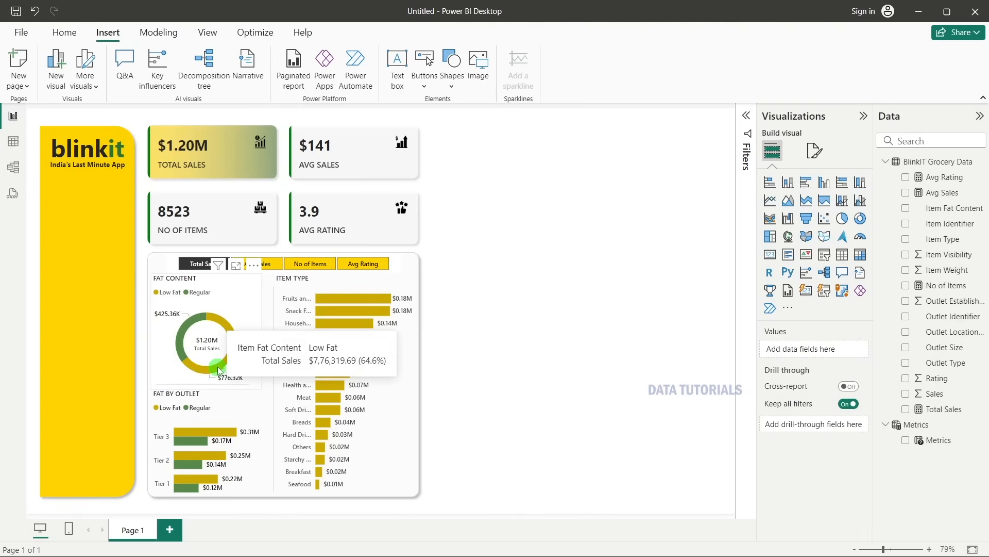
{"action": "mouse_move", "coordinate": [178, 335]}
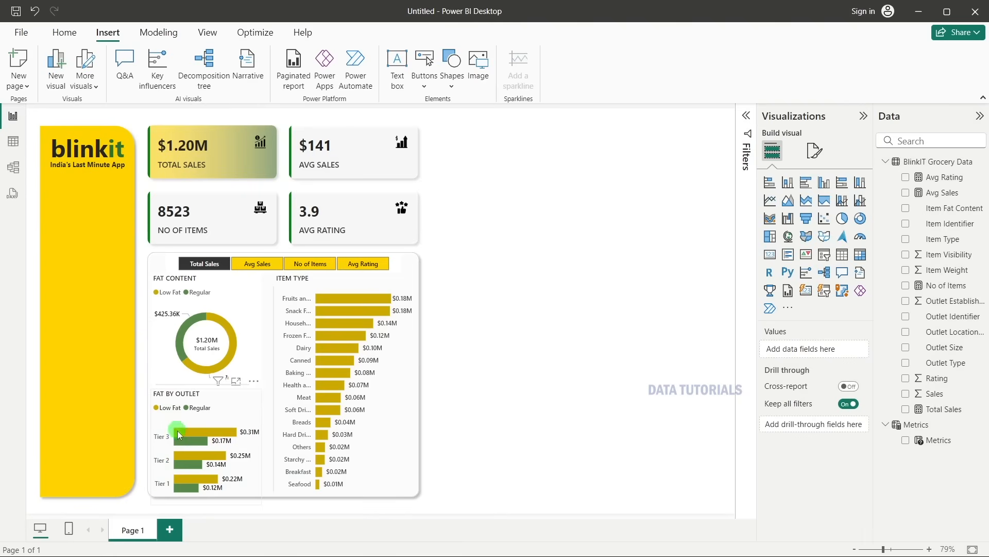
{"action": "mouse_move", "coordinate": [181, 438]}
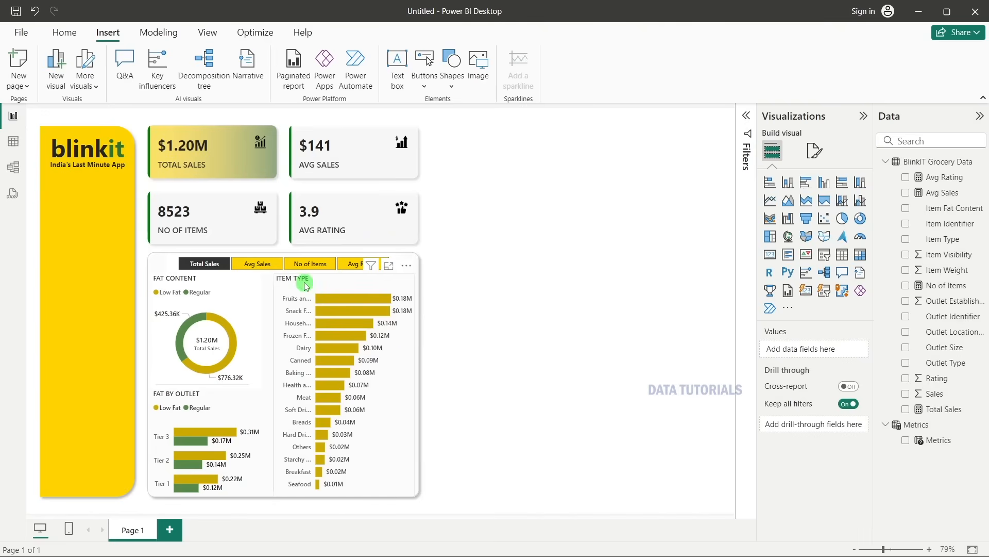
{"action": "mouse_move", "coordinate": [343, 303]}
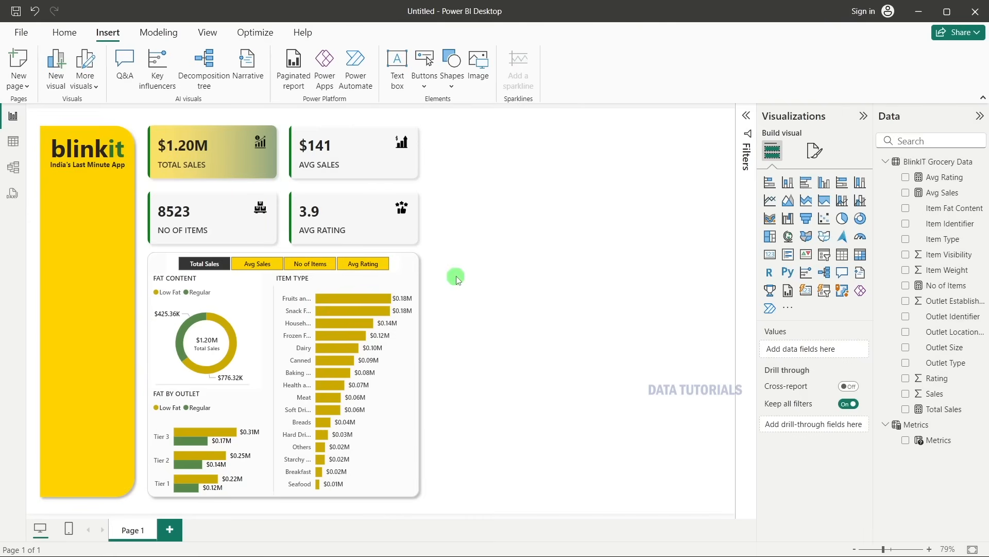
{"action": "left_click", "coordinate": [262, 270]}
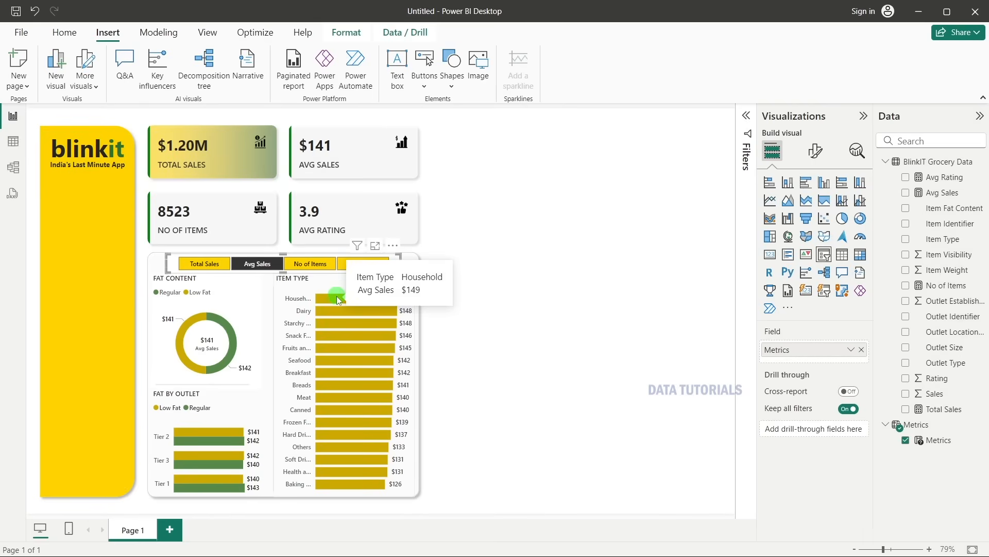
{"action": "left_click", "coordinate": [313, 264]}
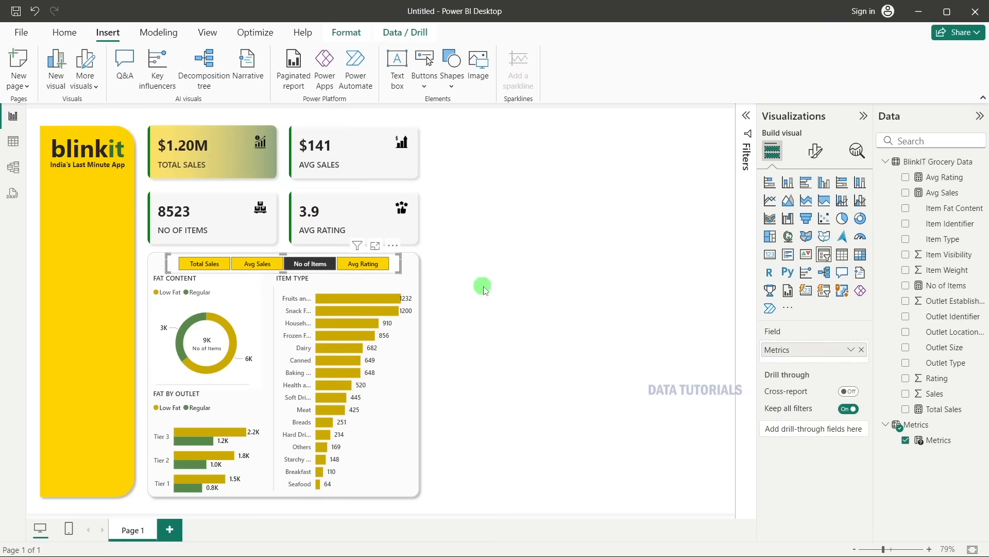
{"action": "mouse_move", "coordinate": [353, 302]}
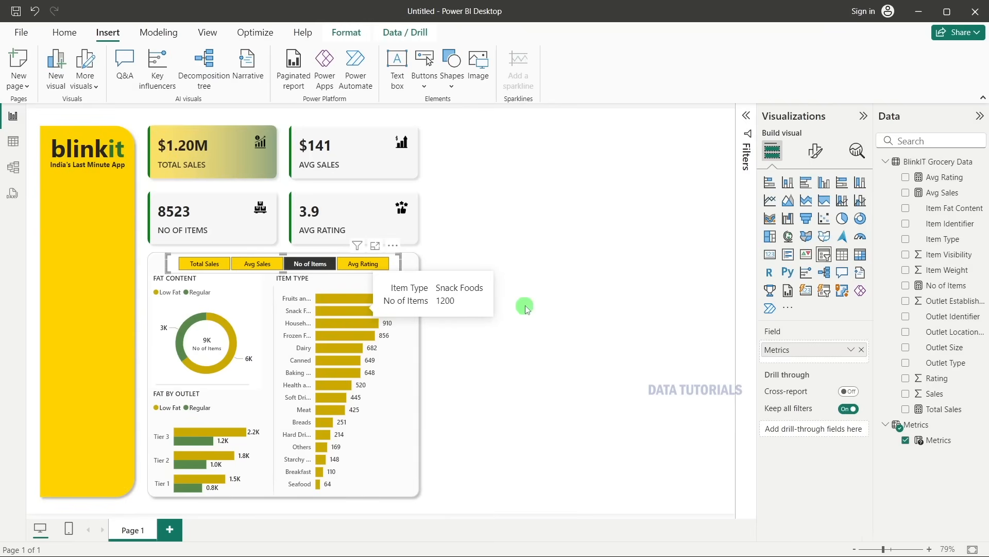
{"action": "left_click", "coordinate": [205, 264]}
{"action": "left_click", "coordinate": [505, 267]}
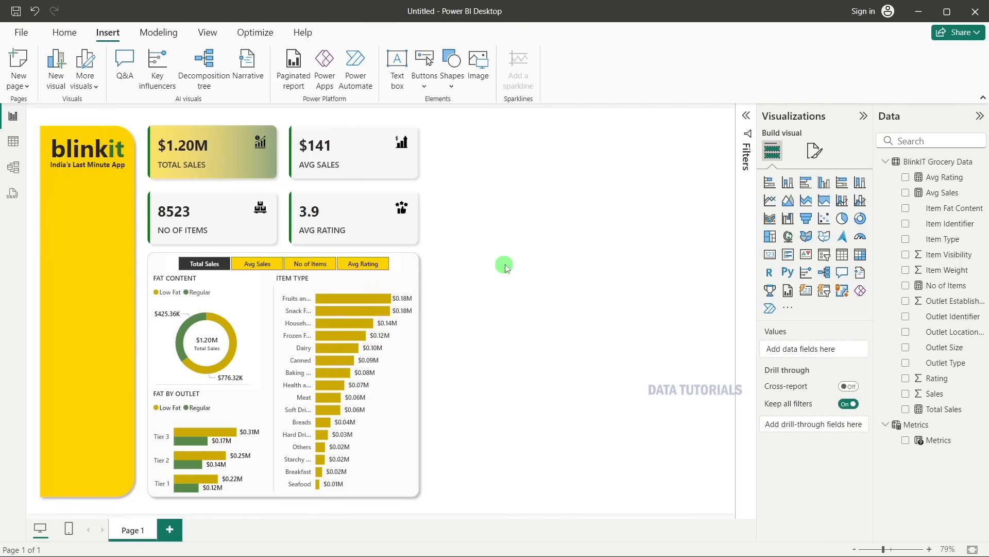
Check the reference report and the chart requirements slides in PowerPoint for the remaining charts, and return to the untitled Power BI report.
{"action": "key", "text": "alt+Tab"}
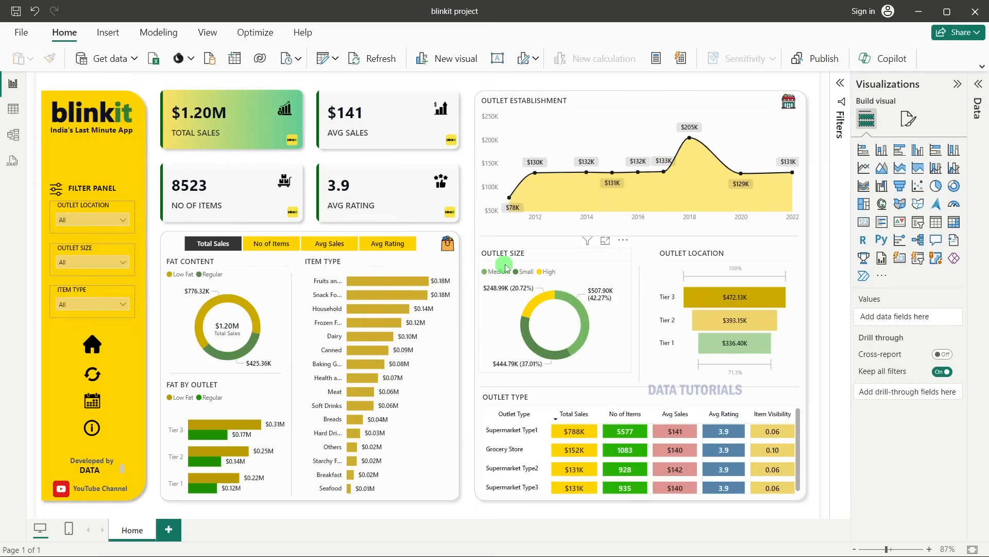
{"action": "key", "text": "alt+Tab"}
{"action": "key", "text": "alt+Tab"}
{"action": "left_click", "coordinate": [509, 224]}
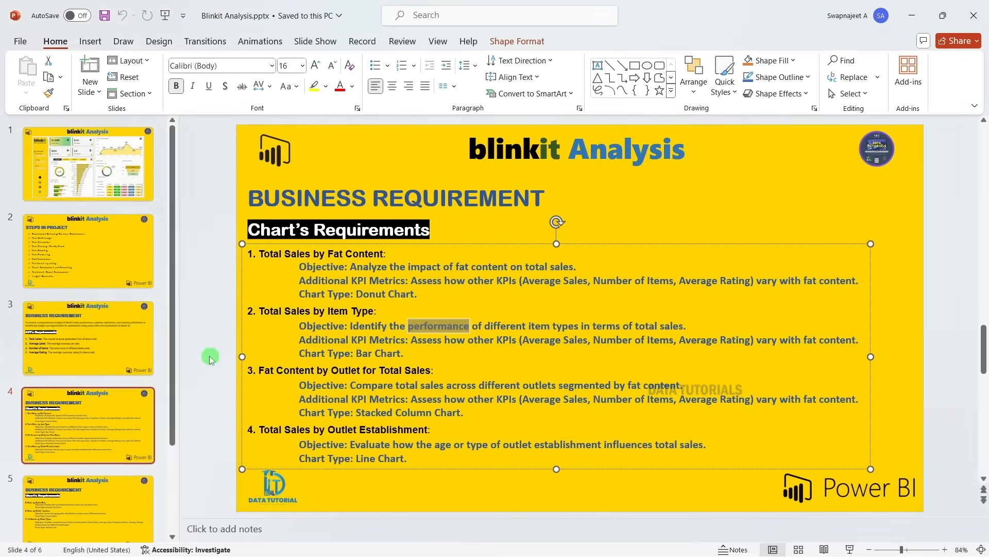
{"action": "left_click", "coordinate": [81, 499]}
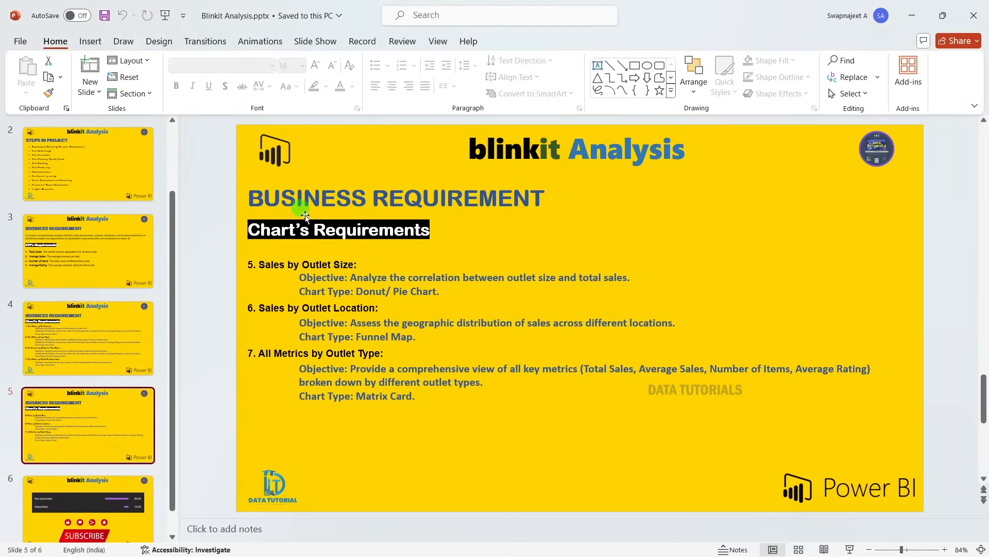
{"action": "left_click", "coordinate": [65, 339]}
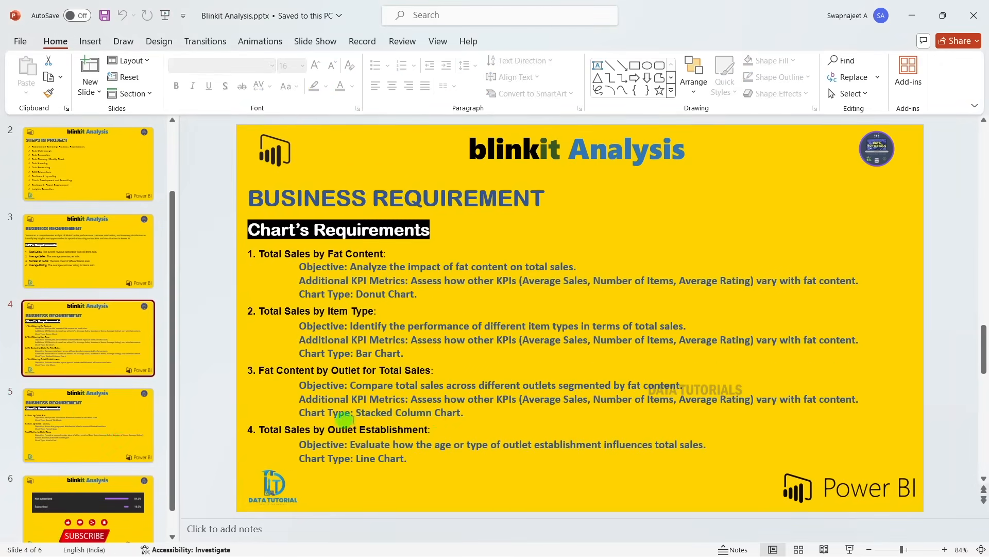
{"action": "key", "text": "alt+Tab"}
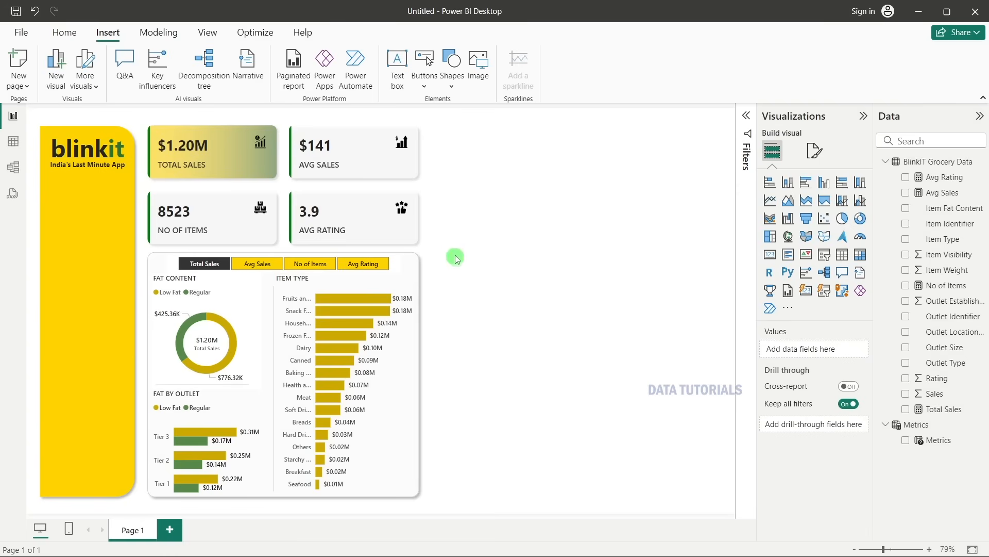
Duplicate the chart background panel and fit the copy into the empty right part of the page, spanning the dashboard's full height.
{"action": "left_click", "coordinate": [420, 260]}
{"action": "left_click_drag", "start_coordinate": [324, 335], "coordinate": [602, 204]}
{"action": "left_click_drag", "start_coordinate": [704, 248], "coordinate": [729, 249]}
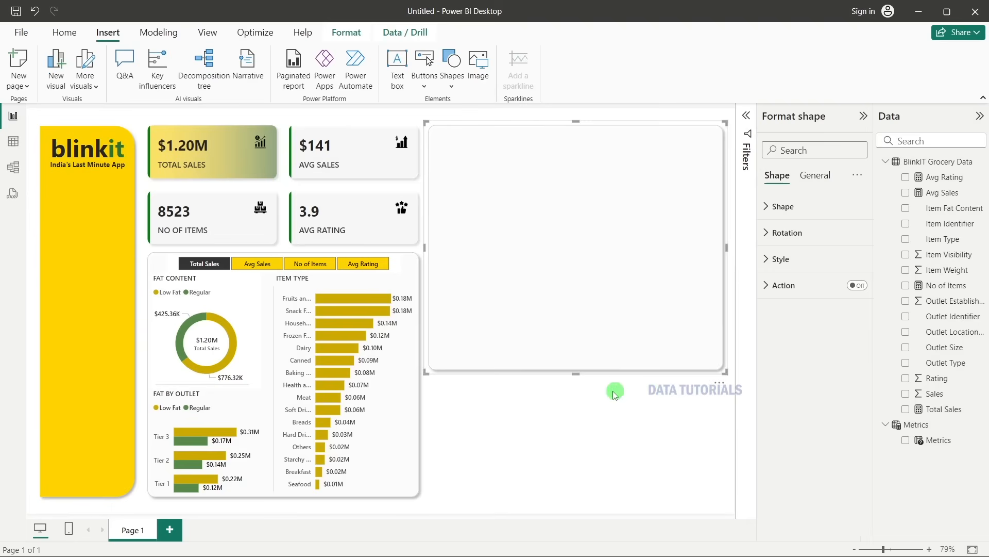
{"action": "left_click_drag", "start_coordinate": [576, 371], "coordinate": [567, 503]}
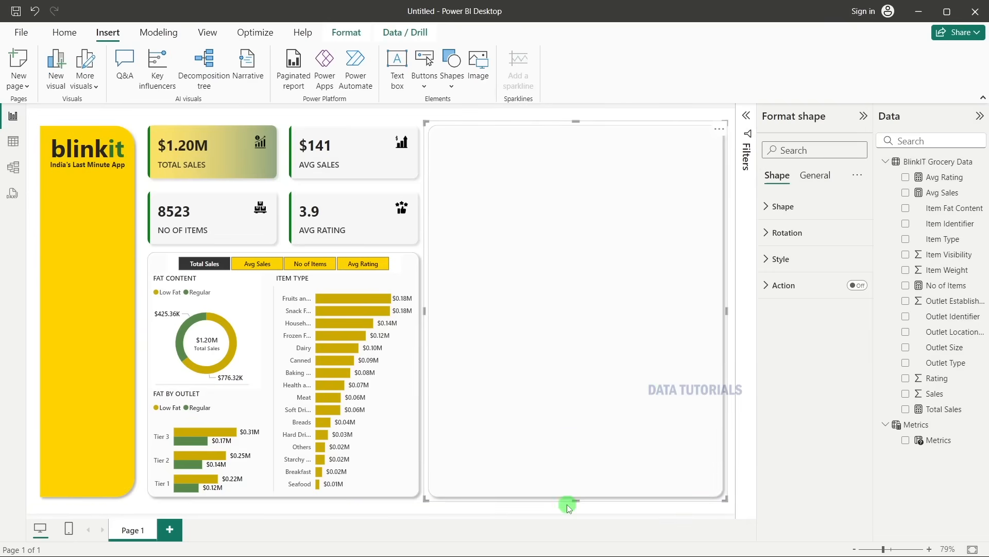
{"action": "left_click", "coordinate": [568, 507]}
Switch to the blinkit project reference report to examine the layout of its outlet charts panel.
{"action": "key", "text": "alt+Tab"}
{"action": "key", "text": "alt+Tab"}
{"action": "key", "text": "alt+Tab"}
{"action": "key", "text": "Tab"}
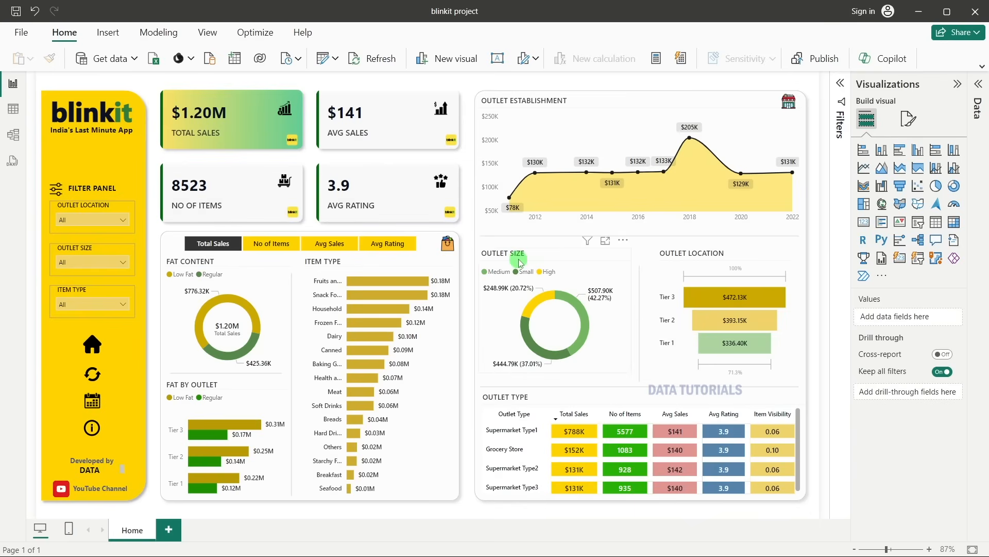
Return to the untitled report and nudge the outlet background panel down so its top edge lines up with the KPI cards.
{"action": "key", "text": "alt+Tab"}
{"action": "left_click", "coordinate": [443, 279]}
{"action": "left_click_drag", "start_coordinate": [424, 307], "coordinate": [431, 310]}
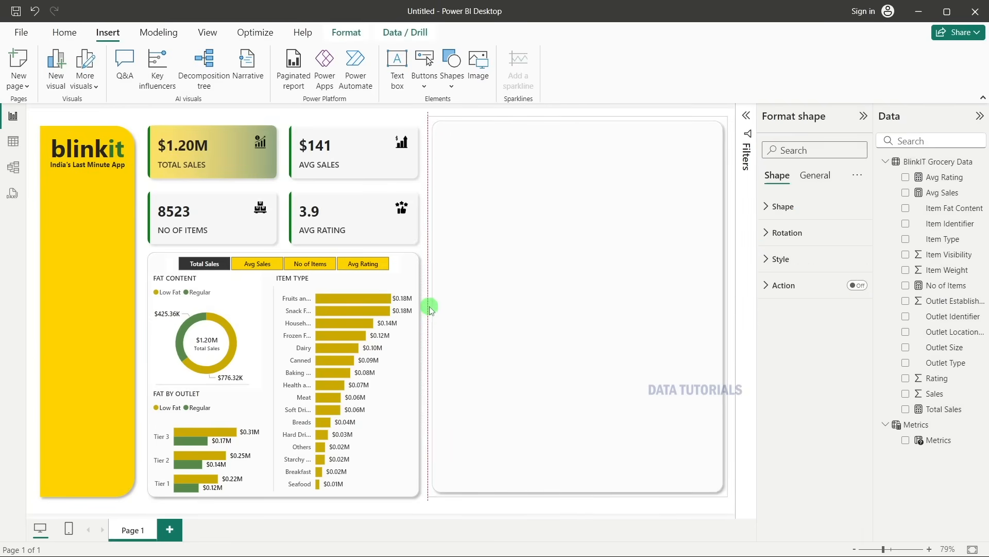
{"action": "left_click", "coordinate": [415, 110]}
{"action": "left_click", "coordinate": [622, 338]}
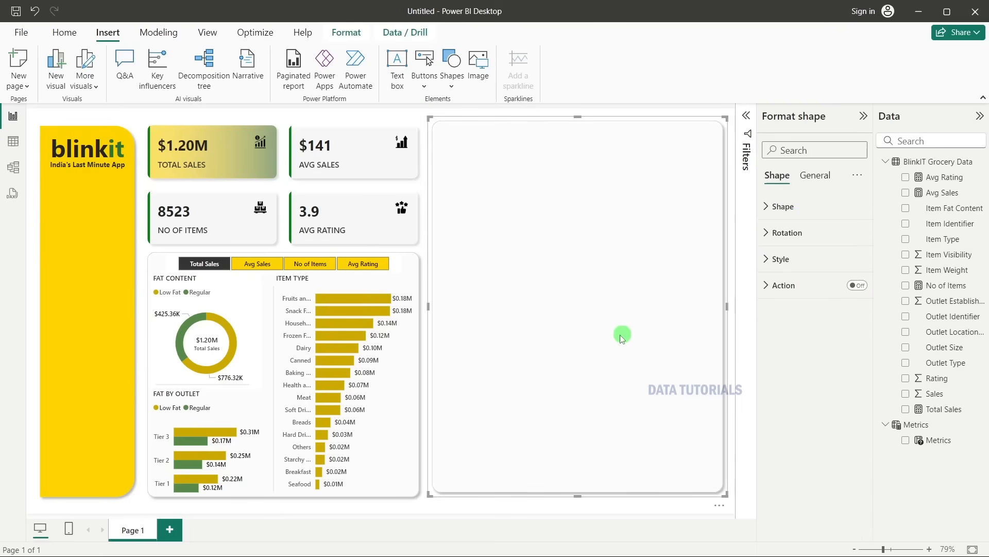
{"action": "key", "text": "Down"}
{"action": "key", "text": "Down"}
{"action": "key", "text": "Down"}
{"action": "key", "text": "Down"}
{"action": "key", "text": "Down"}
{"action": "key", "text": "Down"}
{"action": "key", "text": "Down"}
{"action": "key", "text": "Down"}
{"action": "key", "text": "Down"}
{"action": "key", "text": "Down"}
{"action": "key", "text": "Down"}
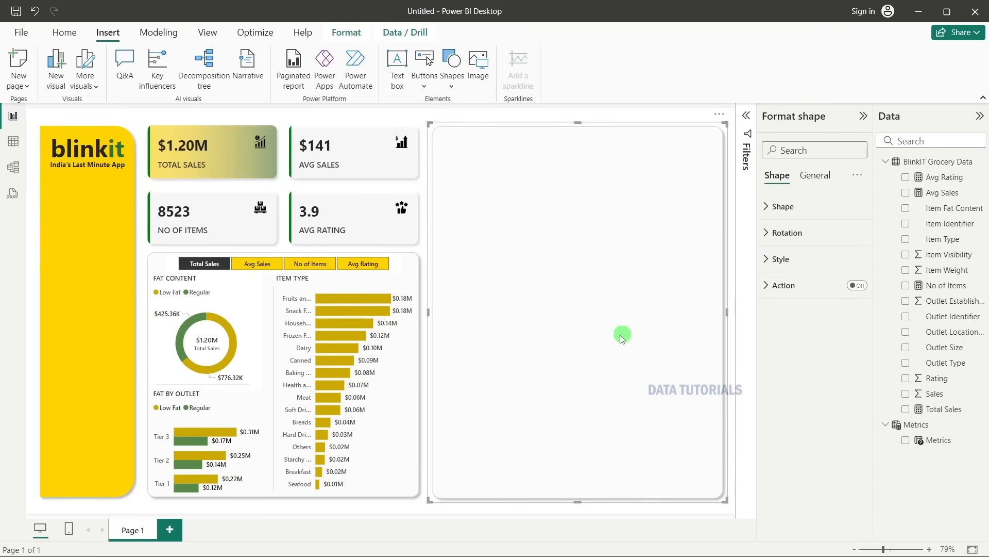
{"action": "left_click", "coordinate": [426, 120]}
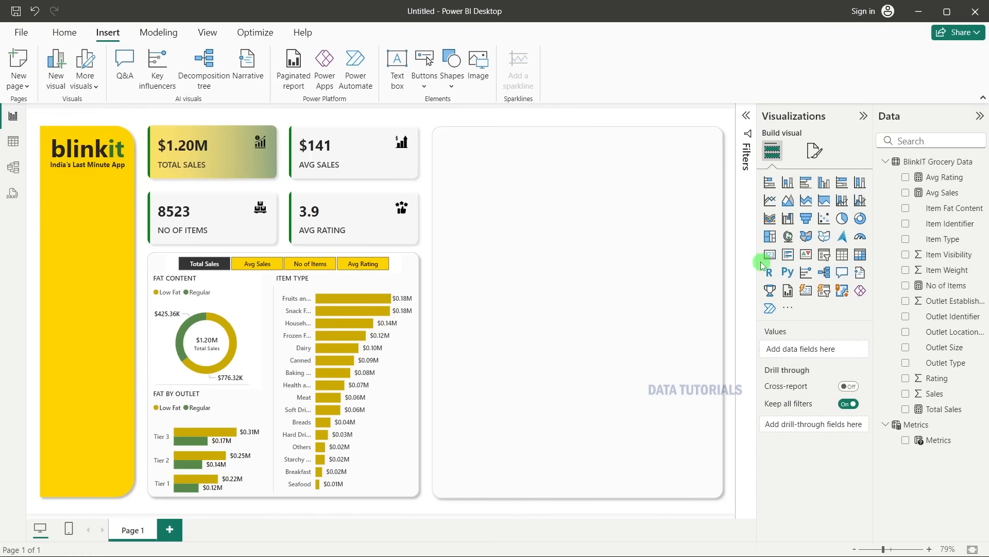
Switch to the PowerPoint chart requirements slide to check the chart type for Total Sales by Outlet Establishment, and return to the untitled Power BI report.
{"action": "key", "text": "alt+Tab"}
{"action": "key", "text": "alt+Tab"}
{"action": "key", "text": "alt+Tab"}
{"action": "key", "text": "alt+Tab"}
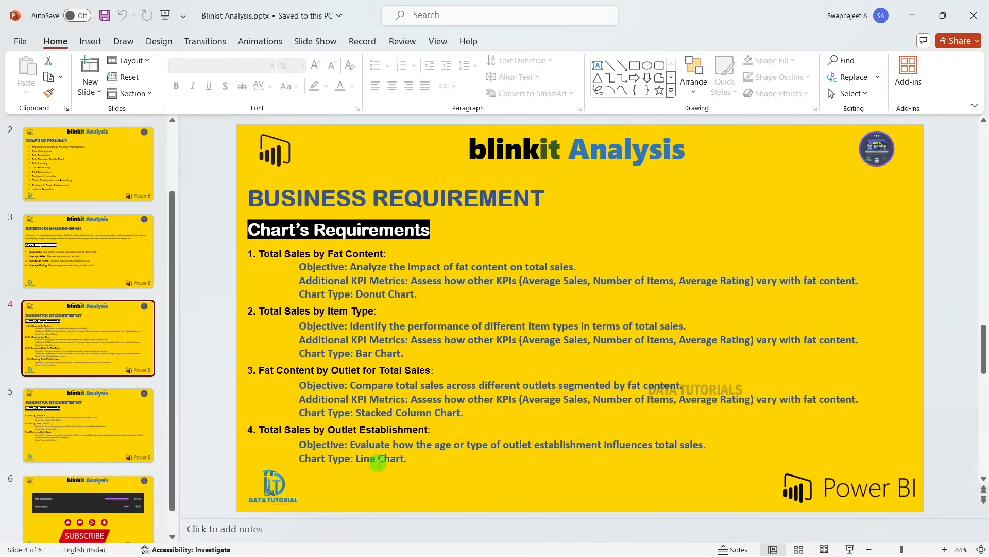
{"action": "key", "text": "alt+Tab"}
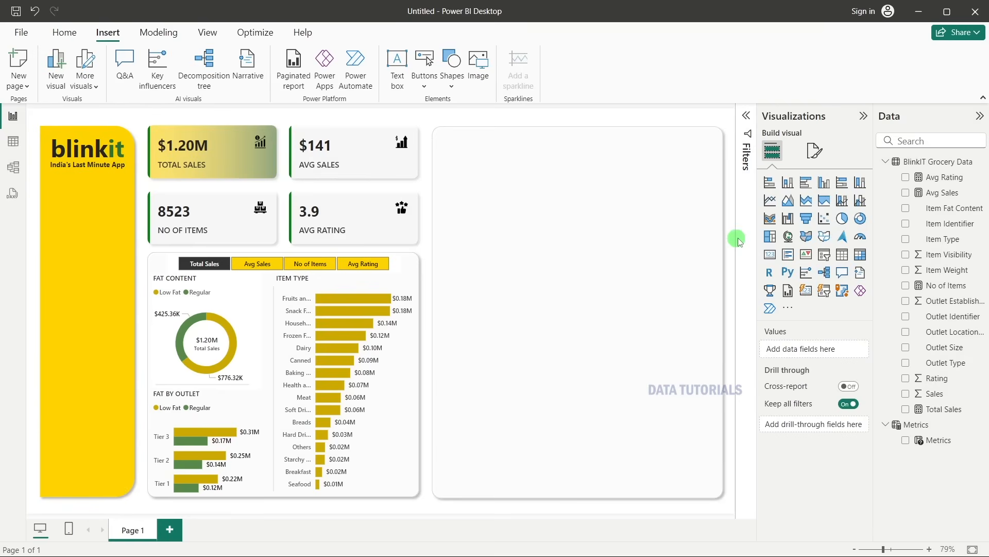
Add a line chart in the upper part of the outlet panel with Outlet Establishment Year on the X-axis and Total Sales on the Y-axis.
{"action": "left_click", "coordinate": [771, 201]}
{"action": "left_click_drag", "start_coordinate": [166, 201], "coordinate": [581, 194]}
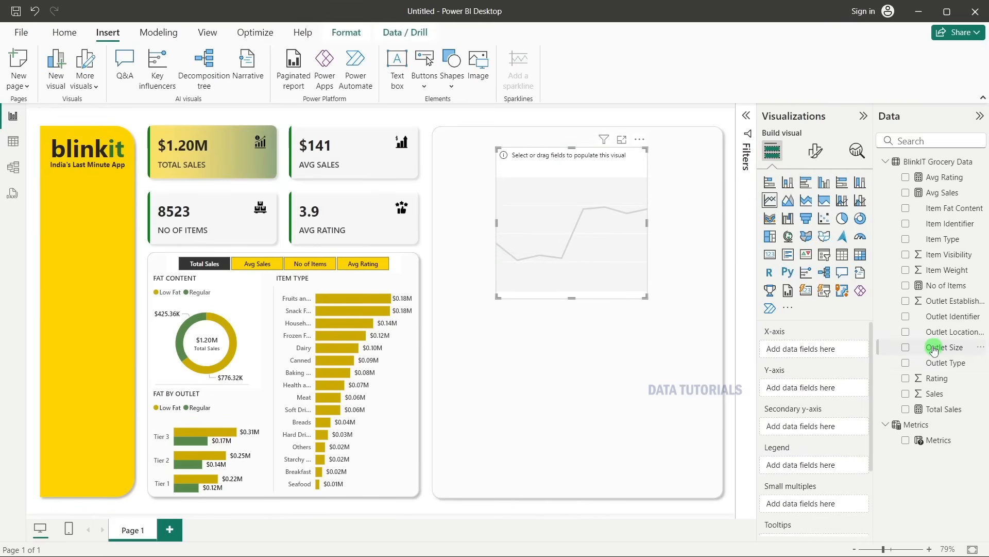
{"action": "left_click", "coordinate": [906, 302]}
{"action": "left_click", "coordinate": [905, 410]}
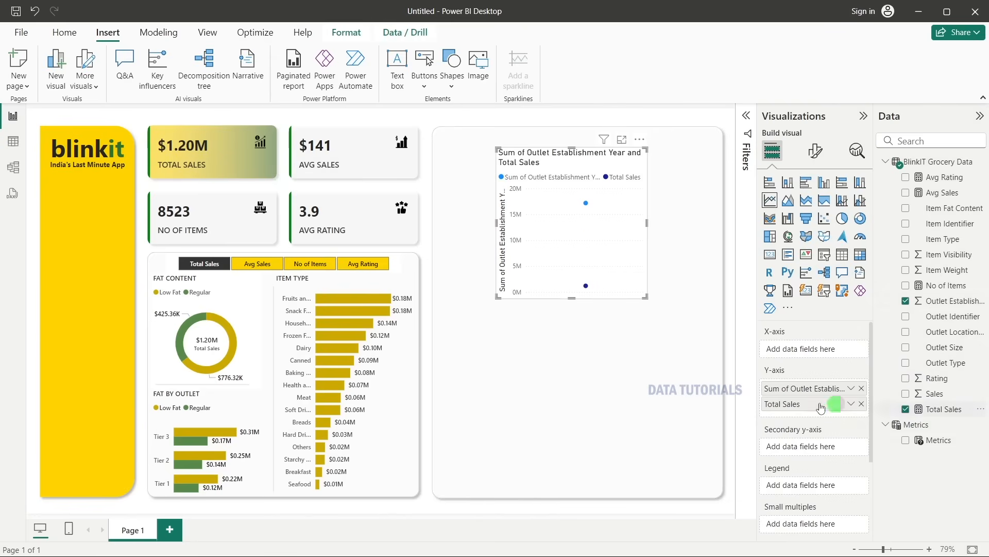
{"action": "left_click_drag", "start_coordinate": [807, 387], "coordinate": [807, 359]}
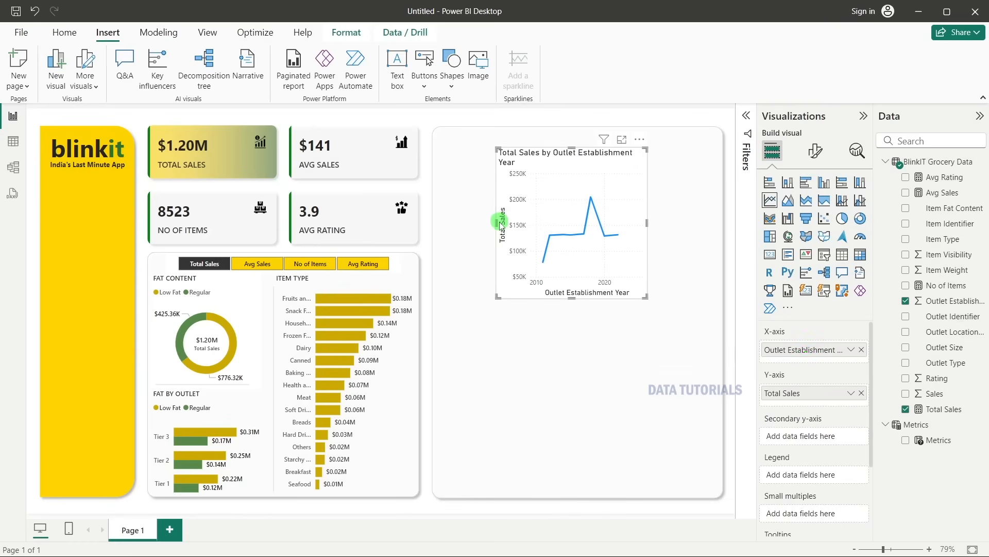
Set the line chart's height to 235 and try to set its width to 580.
{"action": "left_click", "coordinate": [815, 164]}
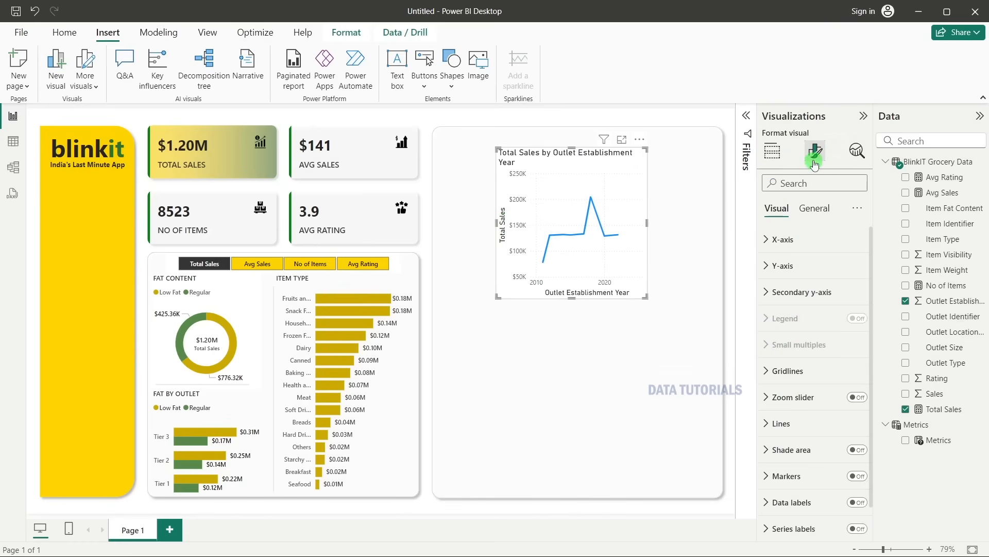
{"action": "left_click", "coordinate": [815, 210]}
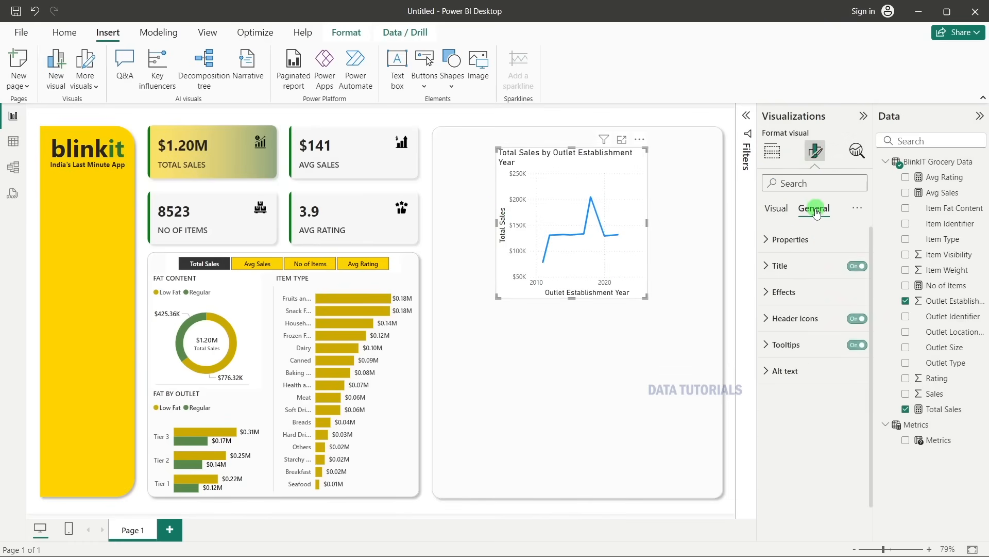
{"action": "left_click", "coordinate": [794, 249]}
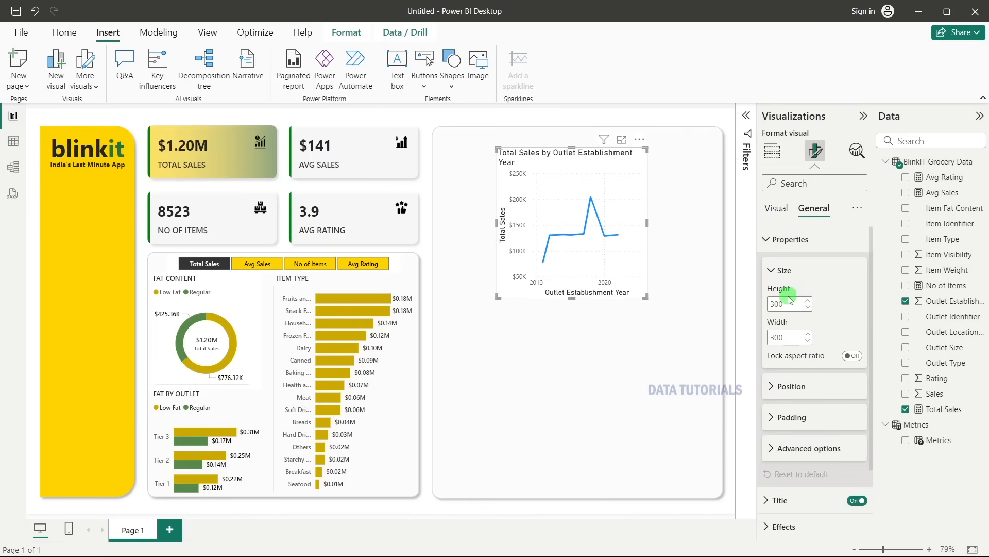
{"action": "type", "text": "235"}
{"action": "left_click", "coordinate": [798, 338]}
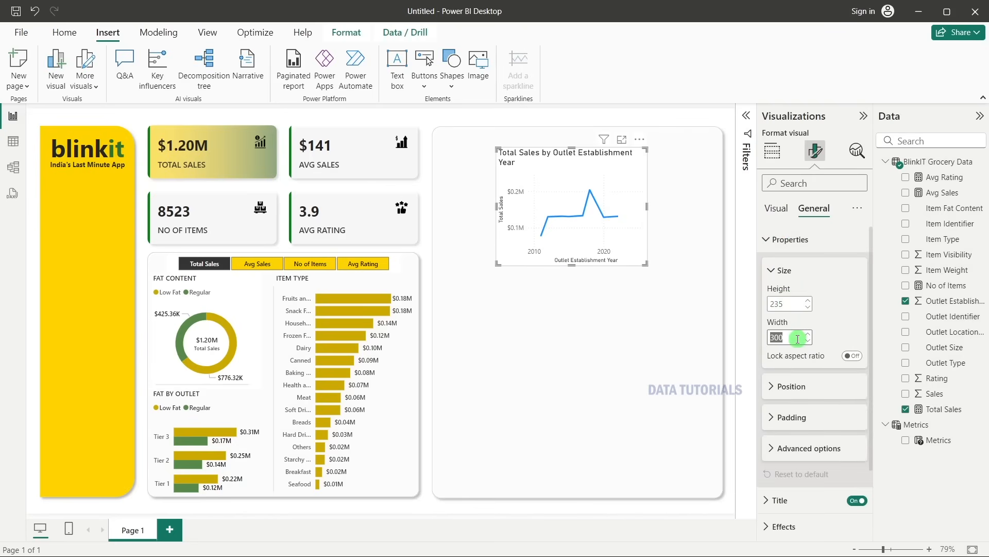
{"action": "type", "text": "580"}
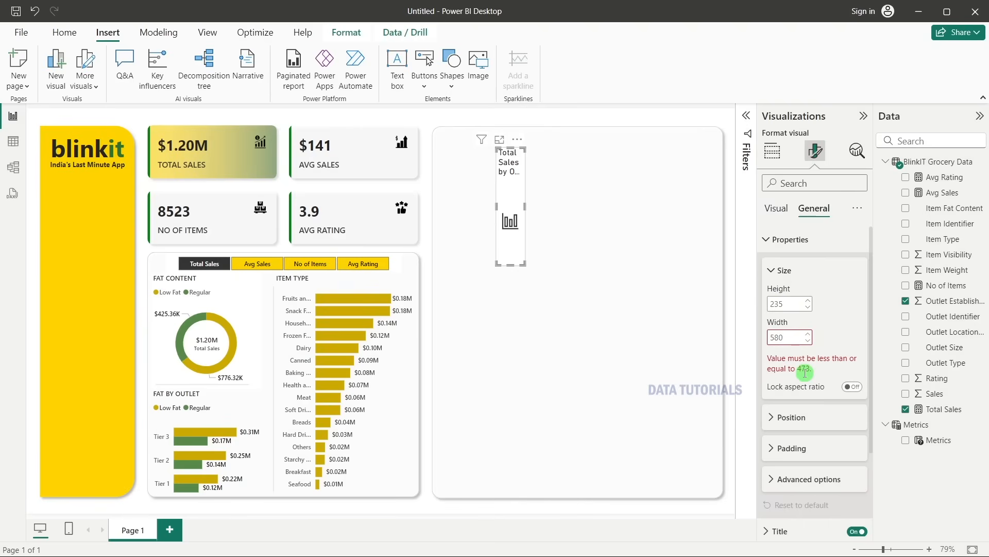
{"action": "key", "text": "BackSpace"}
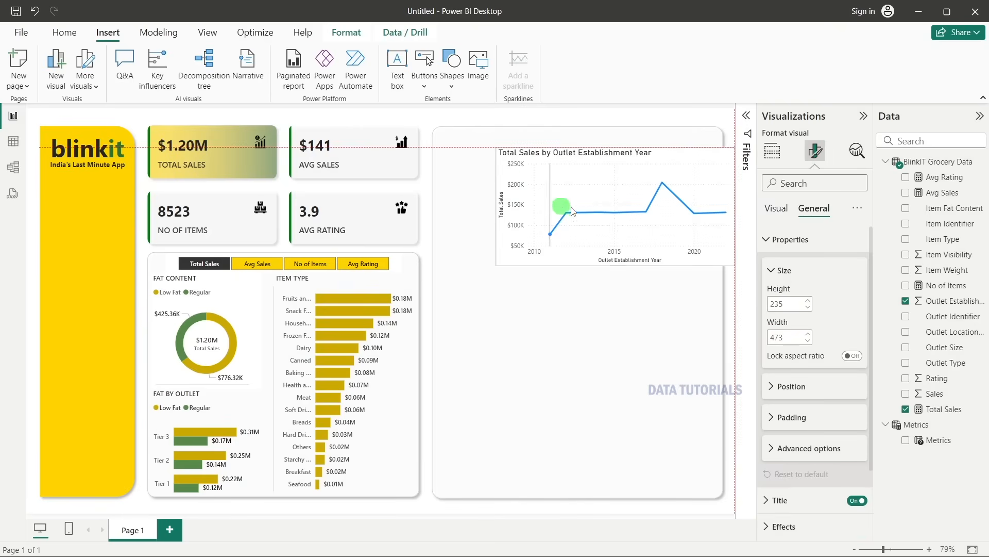
Move the line chart to the top-left of the outlet panel and stretch it across the panel to a width of about 546.
{"action": "left_click_drag", "start_coordinate": [561, 206], "coordinate": [623, 215]}
{"action": "left_click_drag", "start_coordinate": [665, 181], "coordinate": [617, 153]}
{"action": "left_click_drag", "start_coordinate": [671, 192], "coordinate": [715, 194]}
{"action": "left_click", "coordinate": [785, 338]}
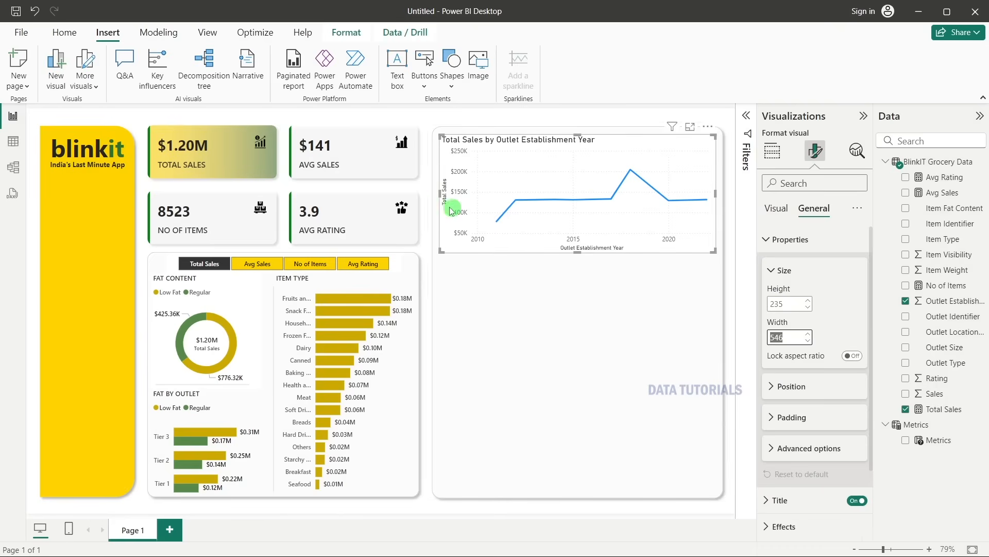
{"action": "left_click", "coordinate": [438, 193]}
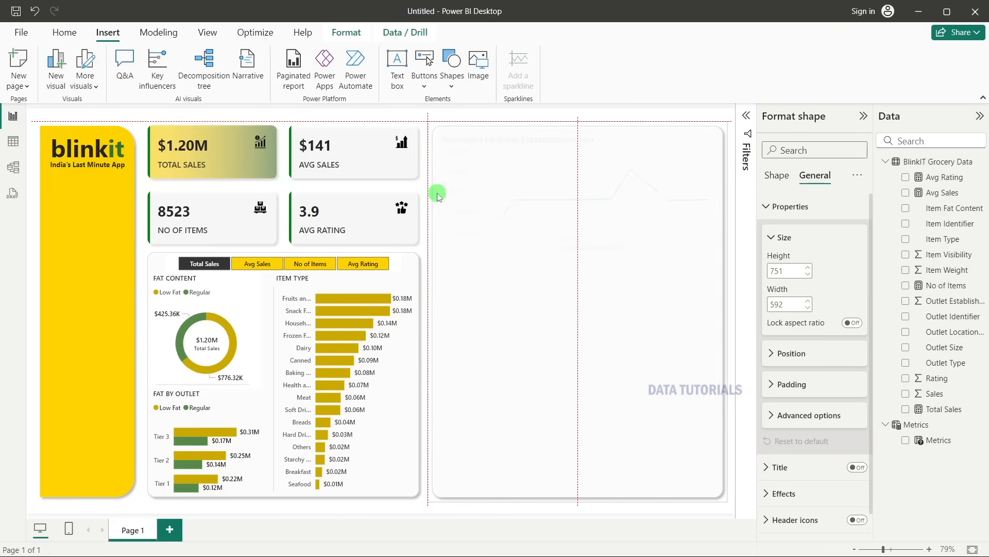
{"action": "left_click", "coordinate": [438, 196]}
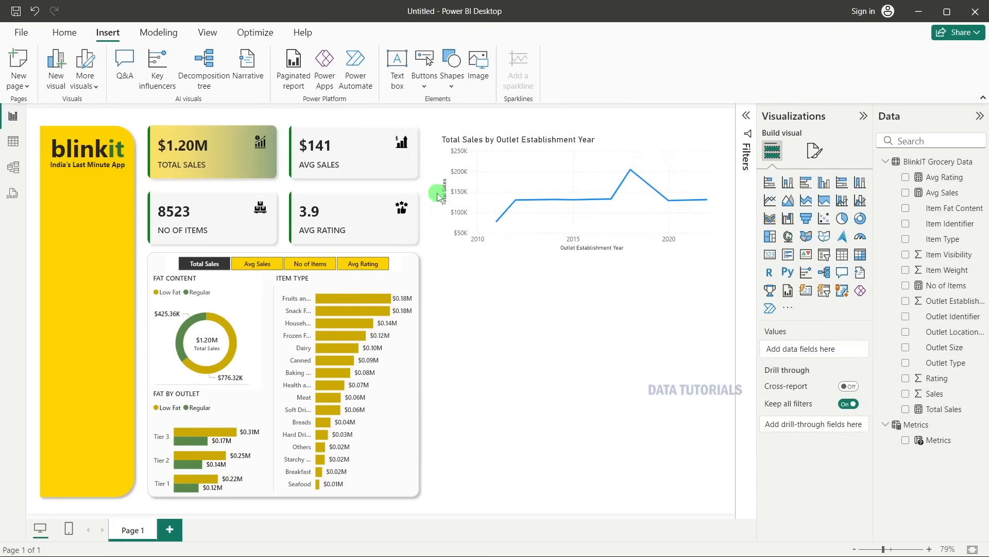
{"action": "left_click", "coordinate": [600, 153]}
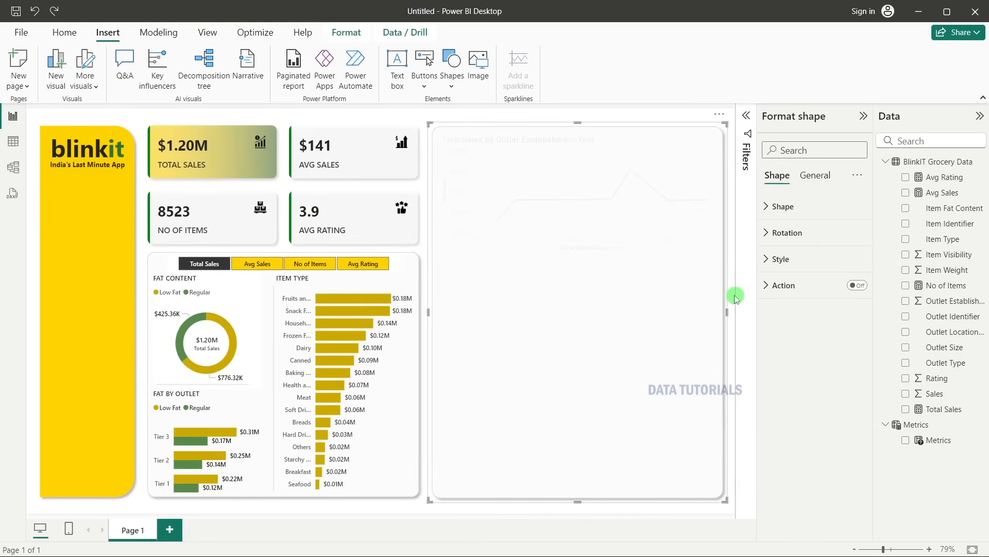
{"action": "left_click", "coordinate": [736, 298]}
Move the line chart toward the upper-left corner of the large white panel and widen it to nearly the panel's width.
{"action": "left_click", "coordinate": [604, 142]}
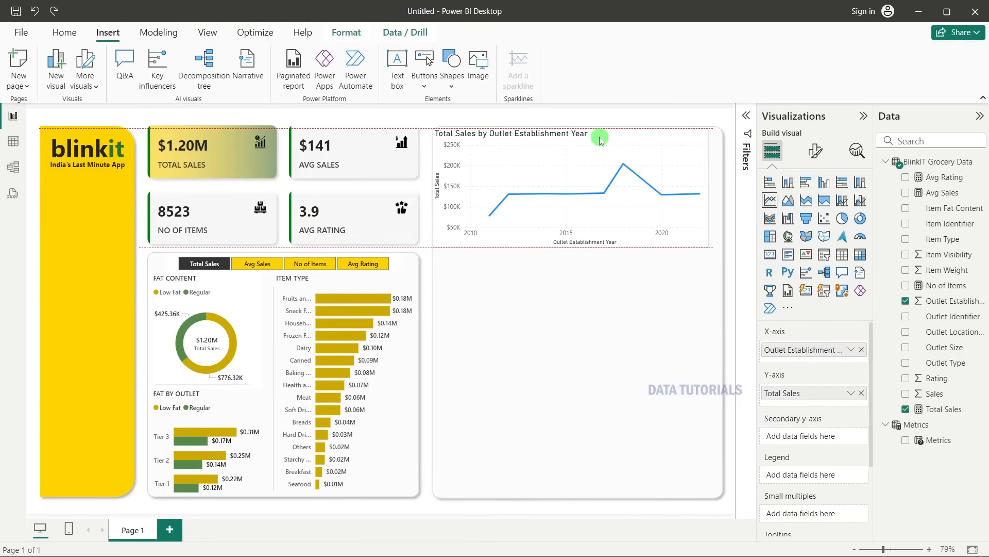
{"action": "left_click_drag", "start_coordinate": [605, 143], "coordinate": [603, 141]}
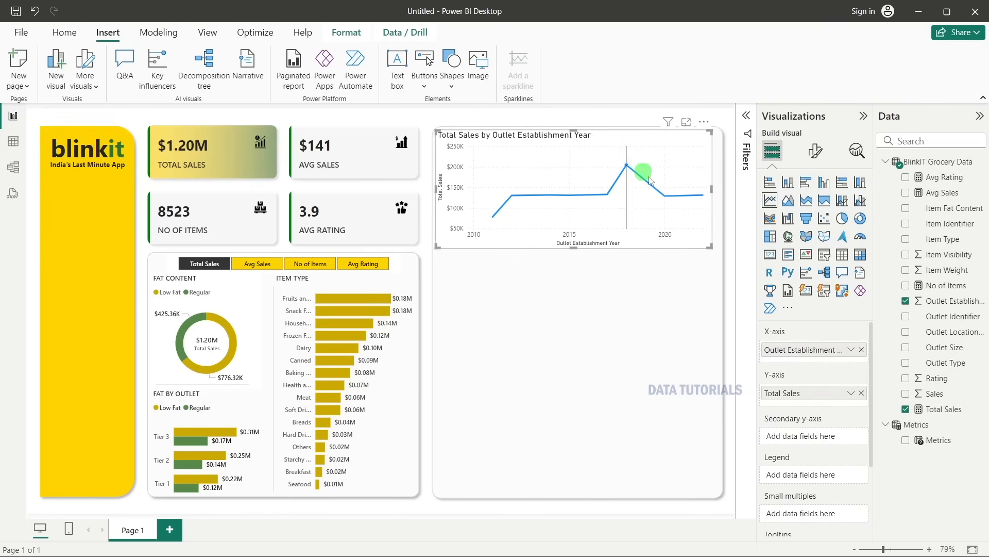
{"action": "left_click_drag", "start_coordinate": [714, 193], "coordinate": [719, 190]}
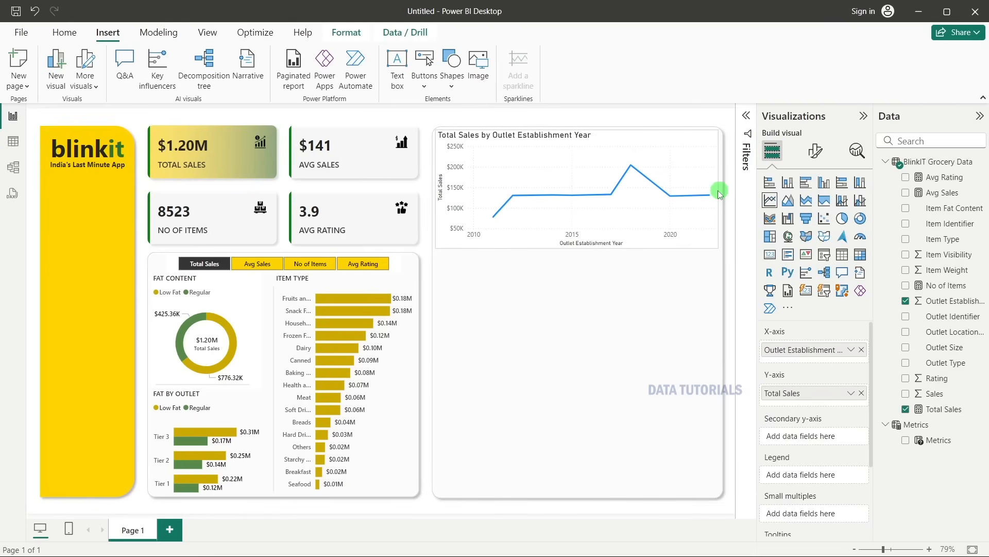
{"action": "left_click", "coordinate": [733, 171]}
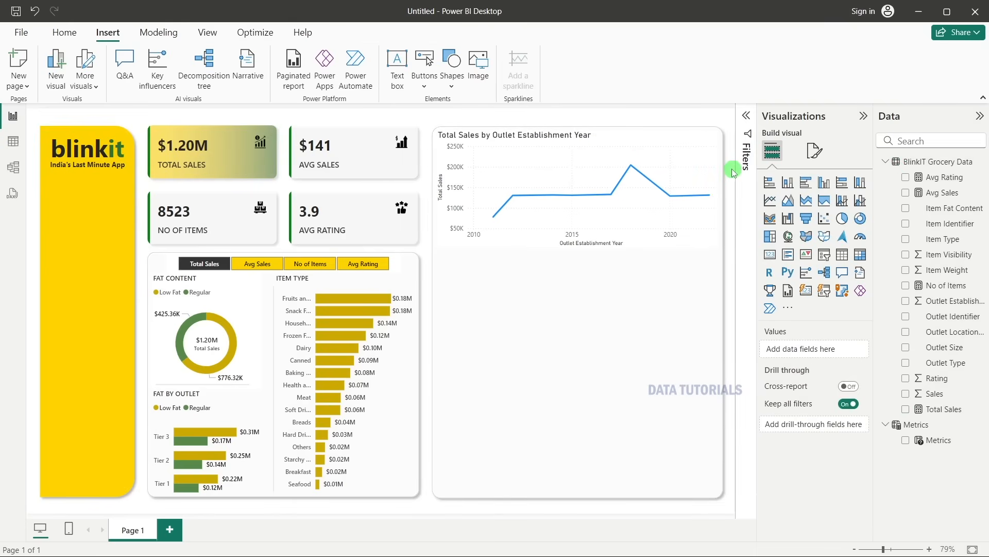
Change the line chart's title text to OUTLET ESTABLISHMENT.
{"action": "left_click", "coordinate": [701, 152]}
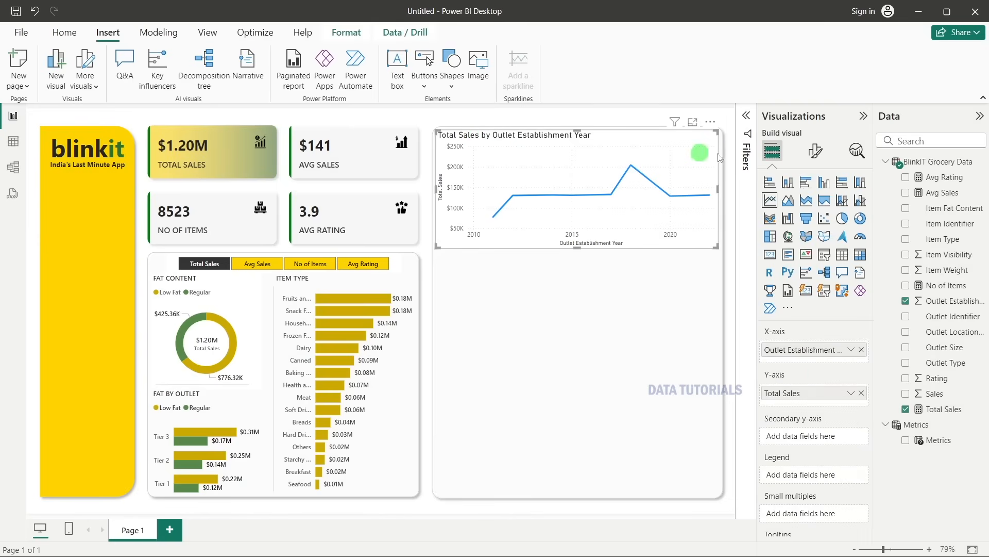
{"action": "left_click", "coordinate": [821, 157]}
{"action": "left_click", "coordinate": [814, 207]}
{"action": "left_click", "coordinate": [804, 265]}
{"action": "left_click", "coordinate": [794, 303]}
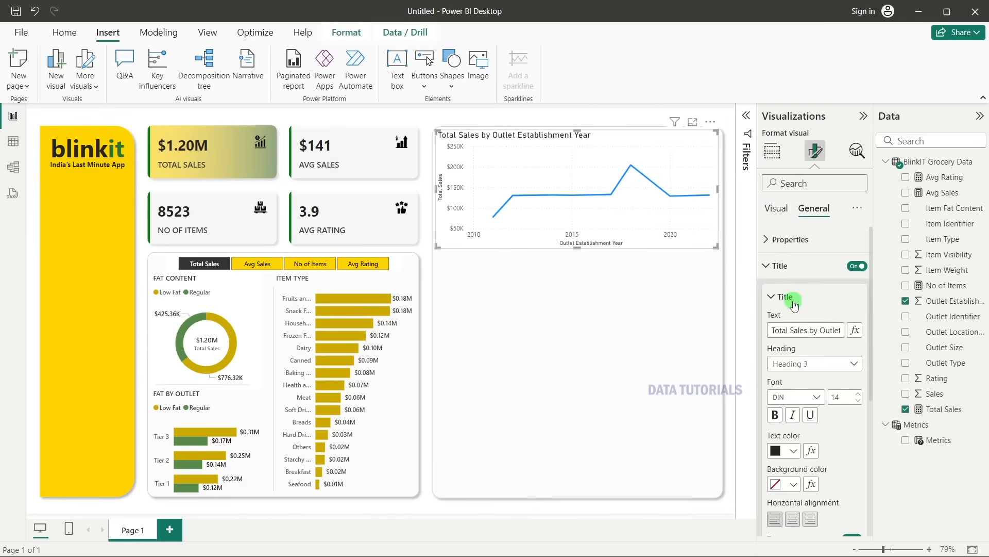
{"action": "left_click", "coordinate": [807, 331]}
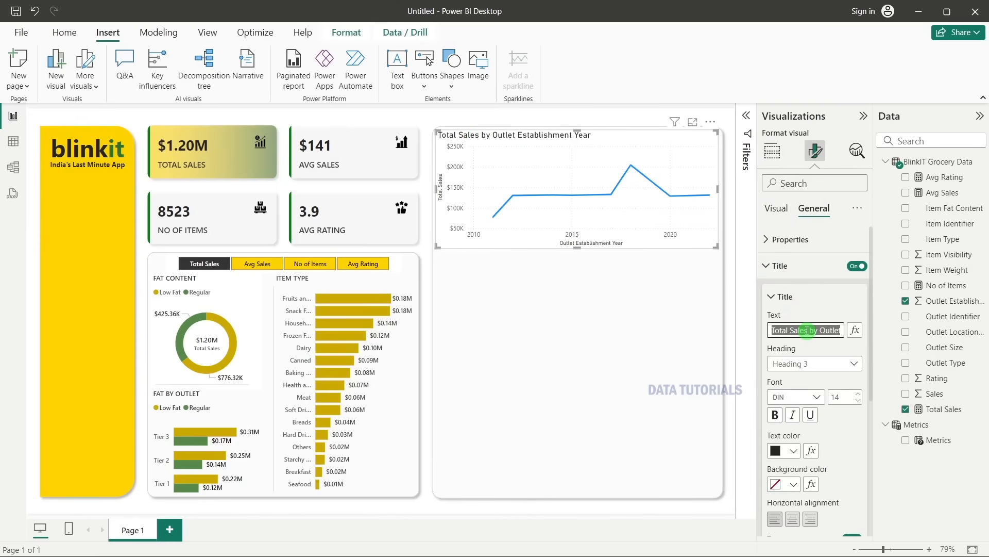
{"action": "type", "text": "OUTLE"}
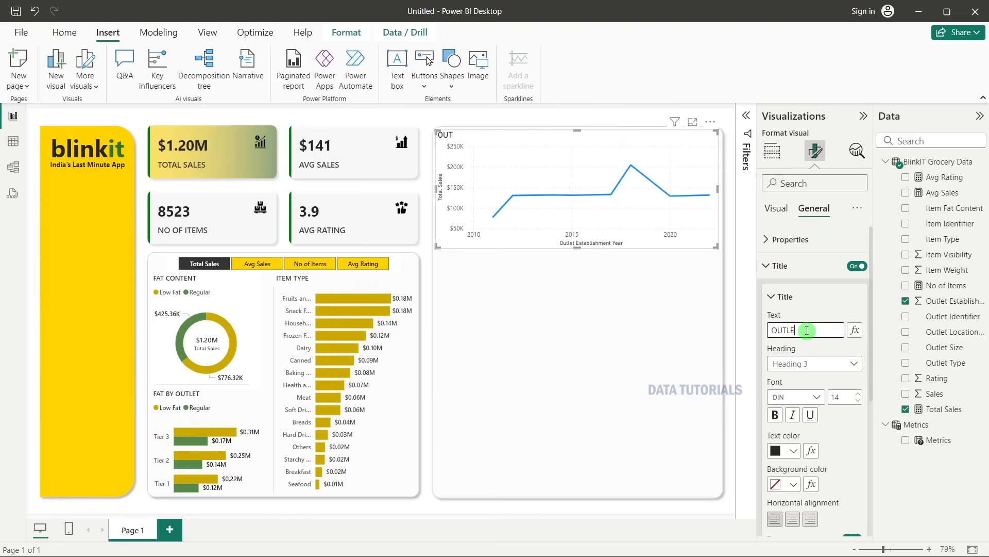
{"action": "type", "text": "T ESTABLISHMENT"}
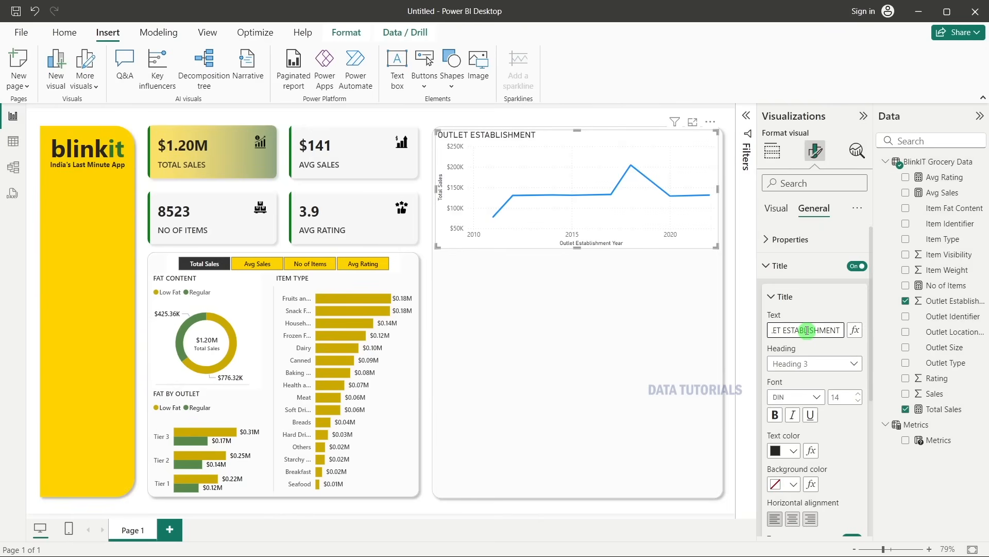
Set the line chart's title font to Segoe UI Semibold and reduce its size.
{"action": "left_click", "coordinate": [810, 398]}
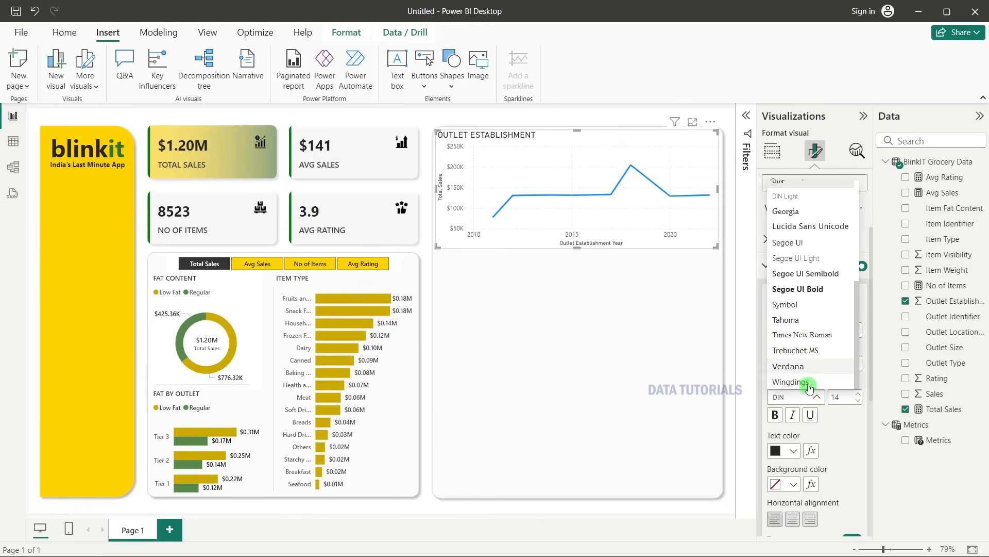
{"action": "left_click", "coordinate": [819, 274]}
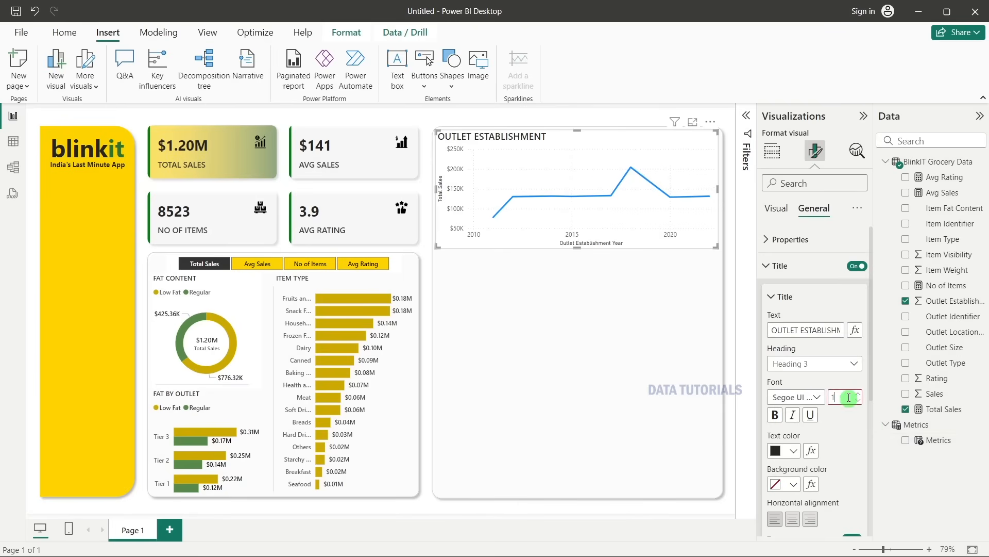
{"action": "left_click", "coordinate": [733, 267]}
Turn off the x-axis title of the line chart.
{"action": "left_click", "coordinate": [553, 151]}
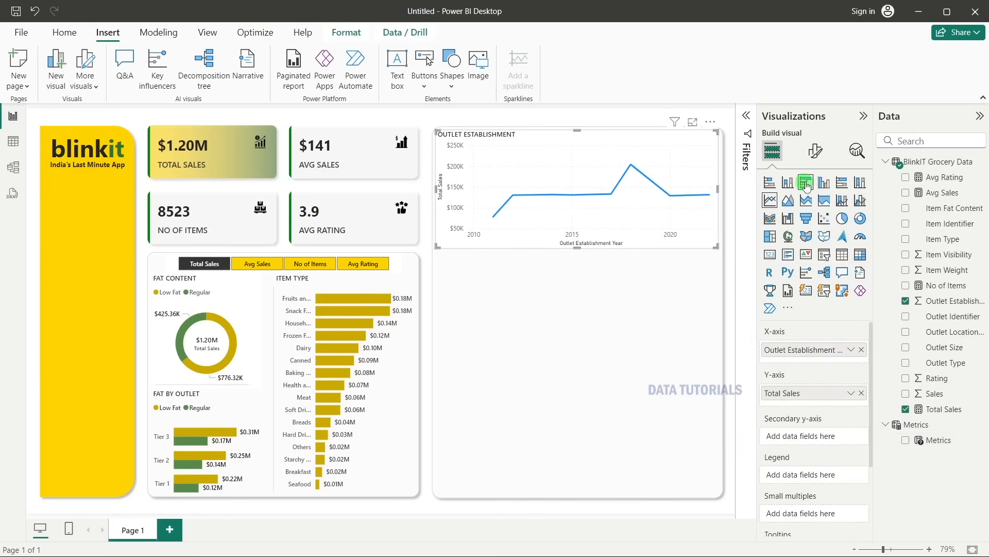
{"action": "left_click", "coordinate": [815, 151]}
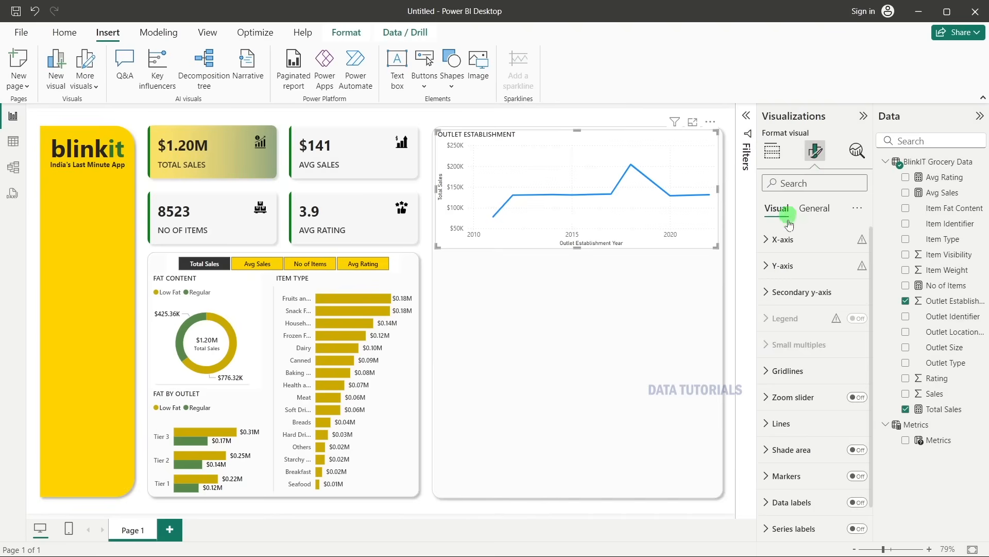
{"action": "left_click", "coordinate": [804, 239]}
{"action": "scroll", "coordinate": [850, 384], "scroll_direction": "down", "scroll_amount": 3}
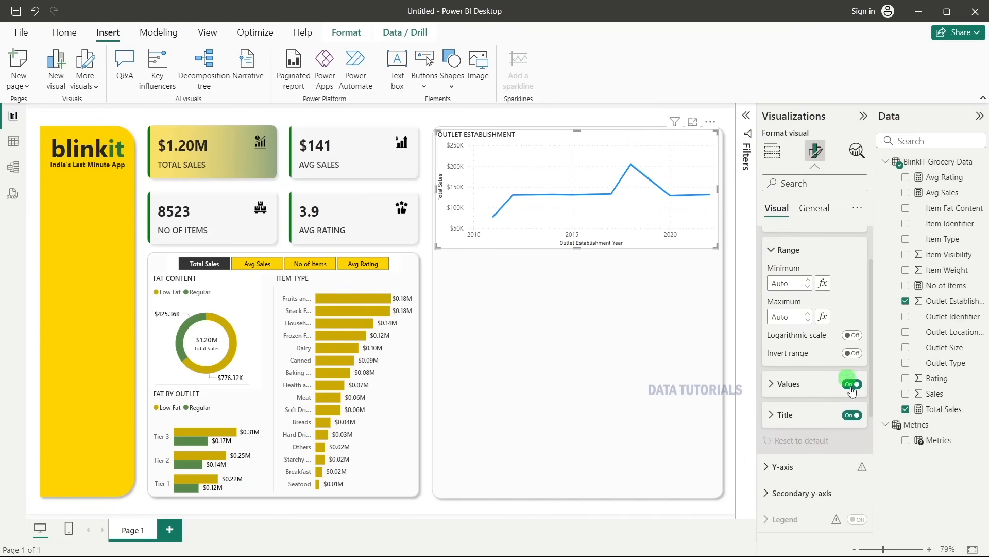
{"action": "left_click", "coordinate": [852, 415]}
{"action": "left_click", "coordinate": [852, 414]}
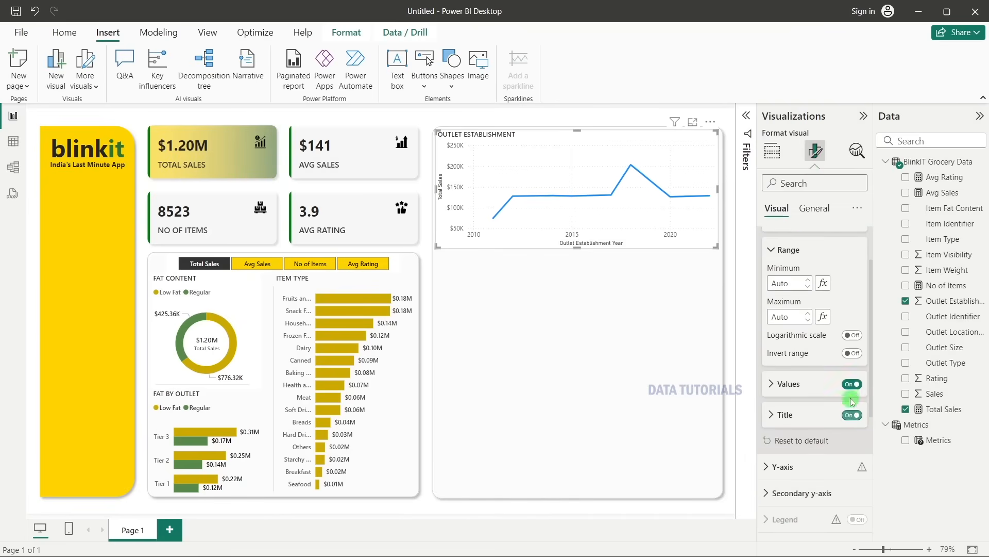
{"action": "left_click", "coordinate": [849, 412]}
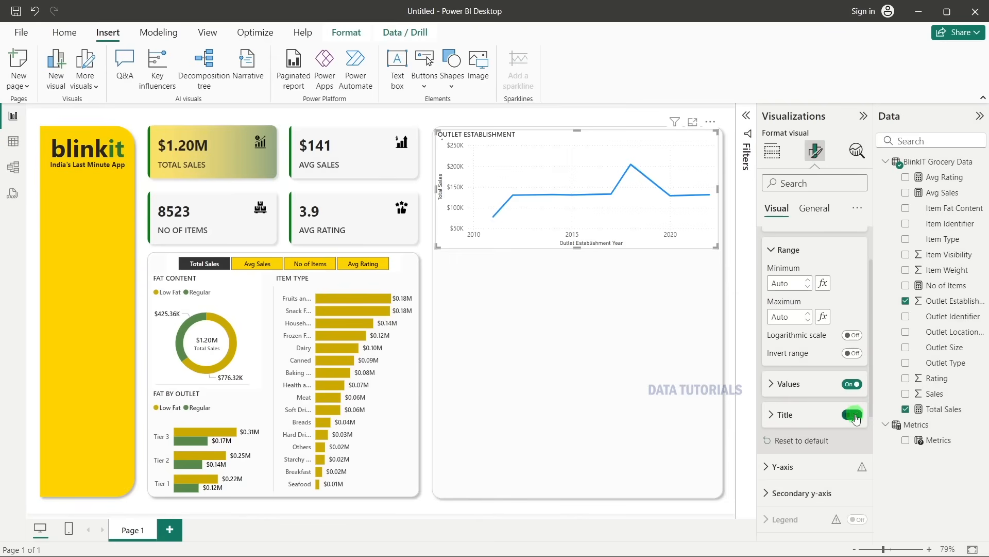
Format the line chart's x-axis values with font size 8 and a medium gray color.
{"action": "scroll", "coordinate": [830, 408], "scroll_direction": "up", "scroll_amount": 2}
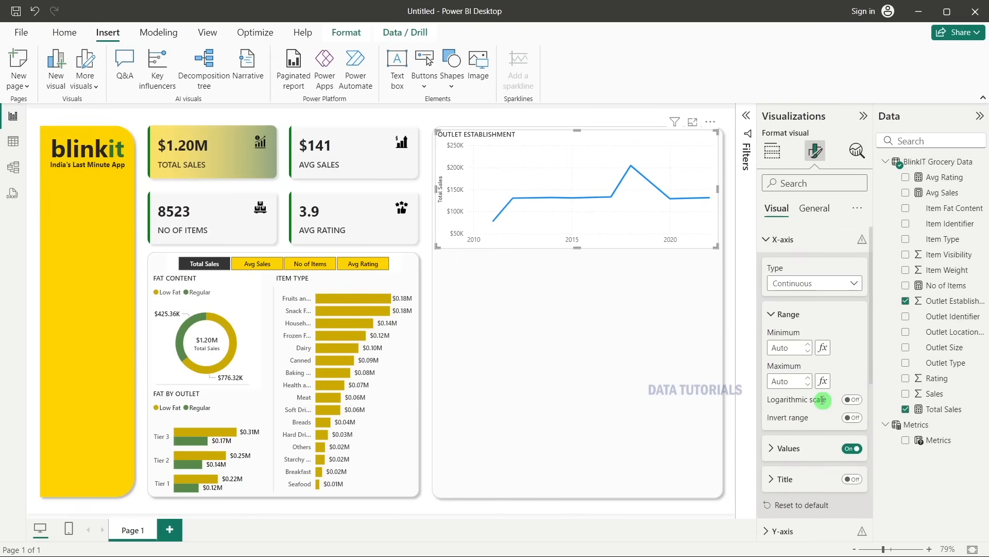
{"action": "scroll", "coordinate": [822, 400], "scroll_direction": "down", "scroll_amount": 10}
{"action": "scroll", "coordinate": [789, 284], "scroll_direction": "up", "scroll_amount": 3}
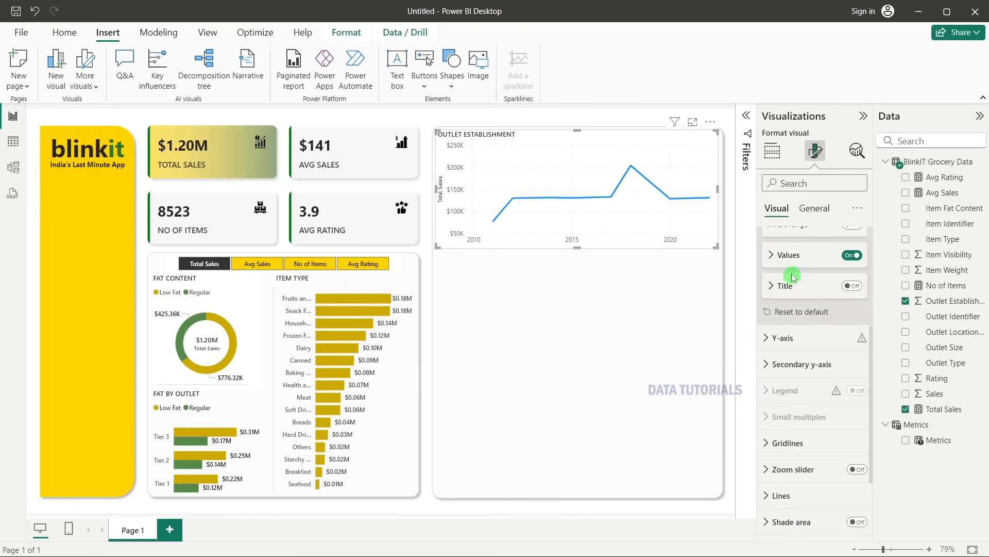
{"action": "left_click", "coordinate": [786, 256]}
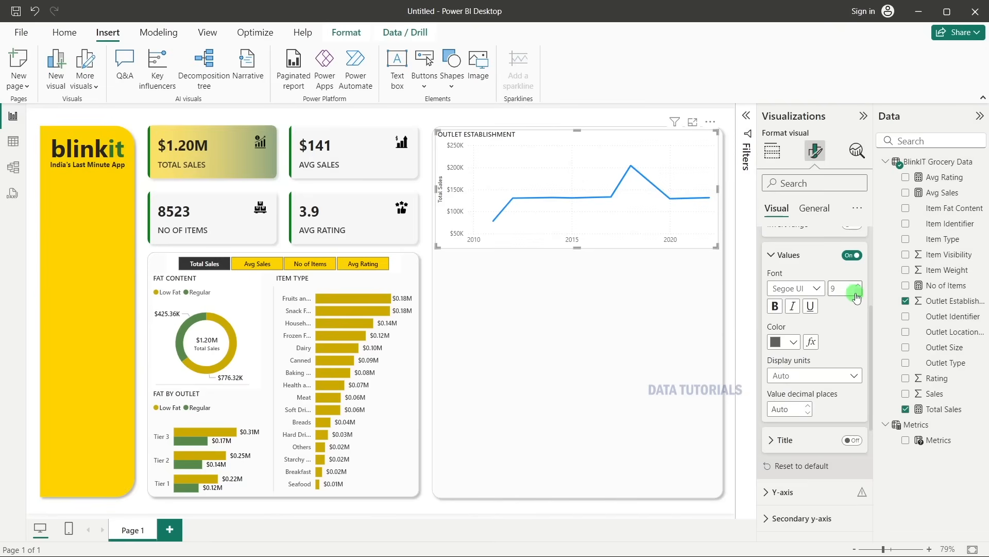
{"action": "left_click", "coordinate": [786, 342]}
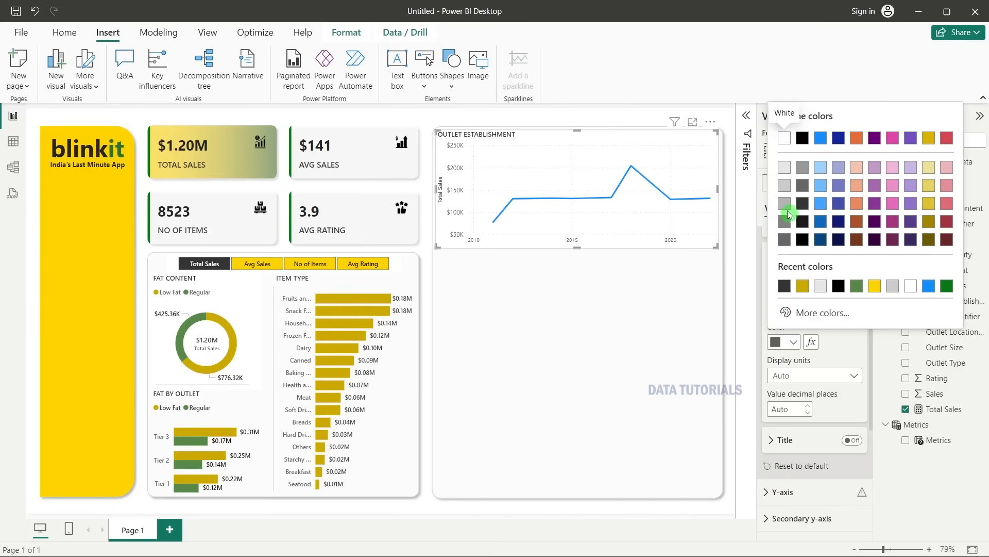
{"action": "left_click", "coordinate": [785, 204]}
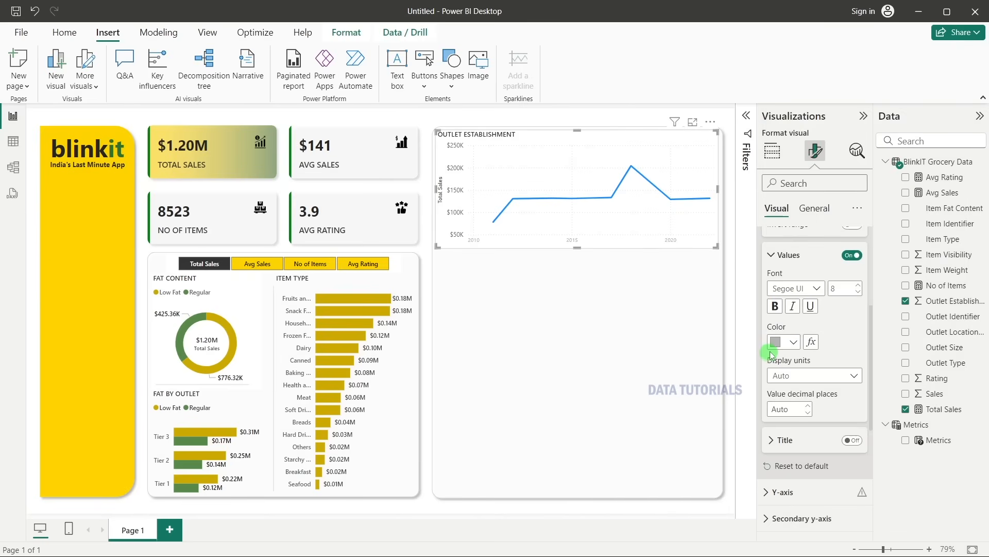
{"action": "left_click", "coordinate": [775, 344]}
{"action": "left_click", "coordinate": [786, 227]}
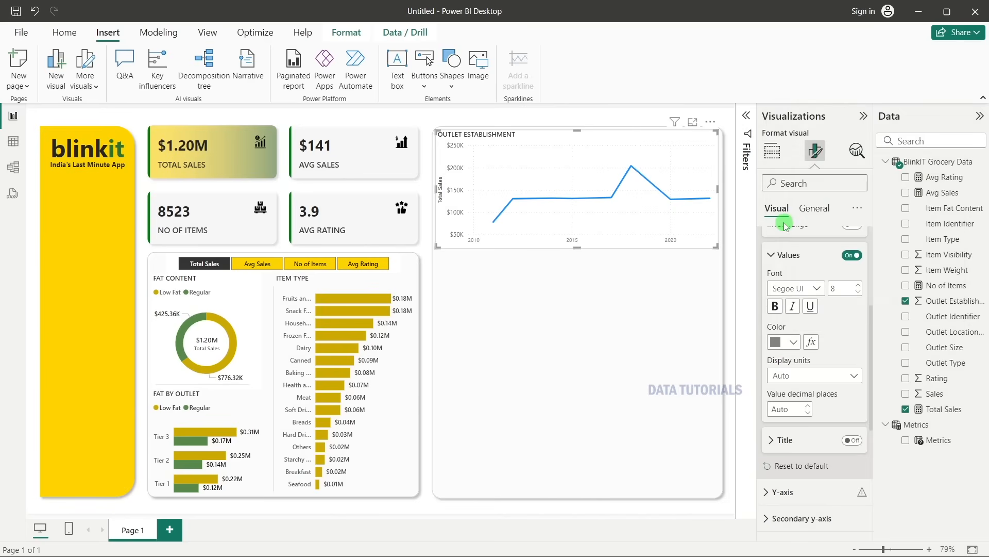
Format the line chart's y-axis values with font size 8 and medium gray, and turn off the y-axis title.
{"action": "scroll", "coordinate": [811, 434], "scroll_direction": "down", "scroll_amount": 5}
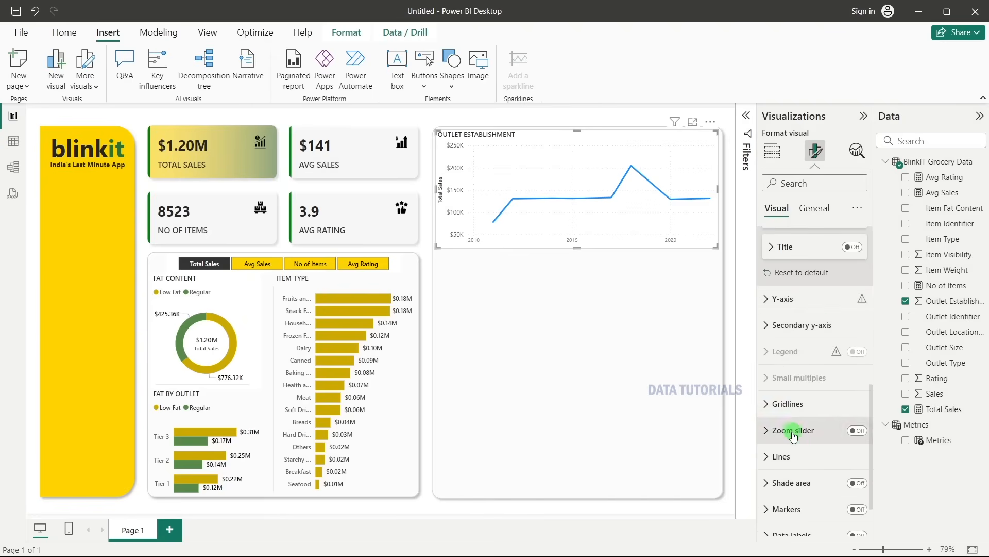
{"action": "left_click", "coordinate": [789, 299]}
{"action": "scroll", "coordinate": [817, 375], "scroll_direction": "down", "scroll_amount": 1}
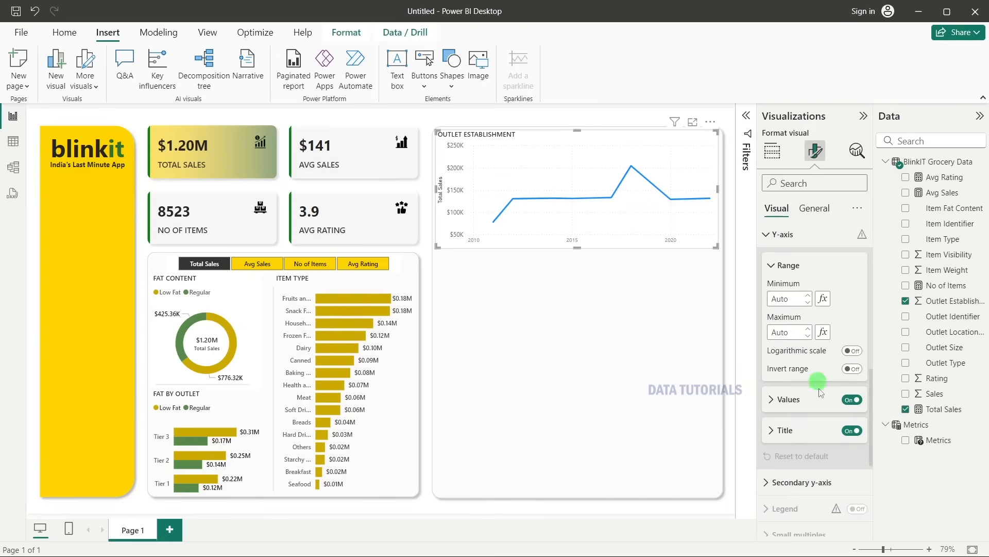
{"action": "left_click", "coordinate": [804, 401]}
{"action": "scroll", "coordinate": [801, 427], "scroll_direction": "down", "scroll_amount": 1}
{"action": "left_click", "coordinate": [800, 426]}
{"action": "left_click", "coordinate": [783, 291]}
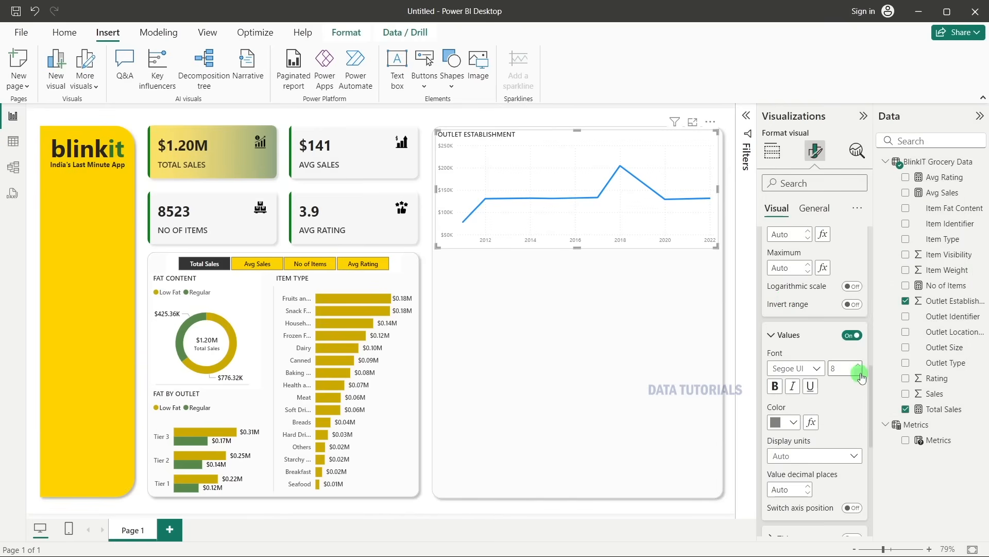
Turn off the line chart's horizontal gridlines.
{"action": "scroll", "coordinate": [863, 382], "scroll_direction": "down", "scroll_amount": 3}
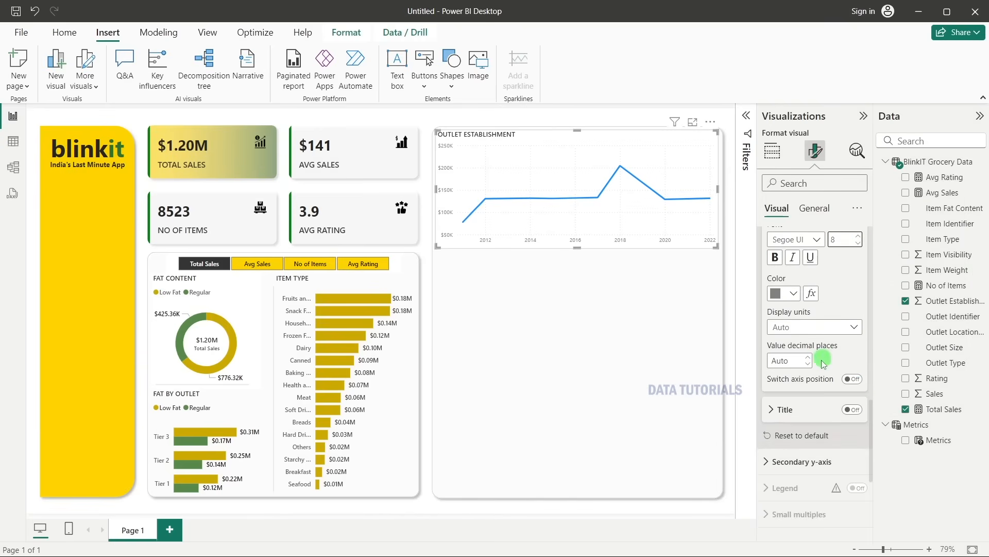
{"action": "scroll", "coordinate": [819, 356], "scroll_direction": "down", "scroll_amount": 3}
{"action": "scroll", "coordinate": [820, 361], "scroll_direction": "down", "scroll_amount": 2}
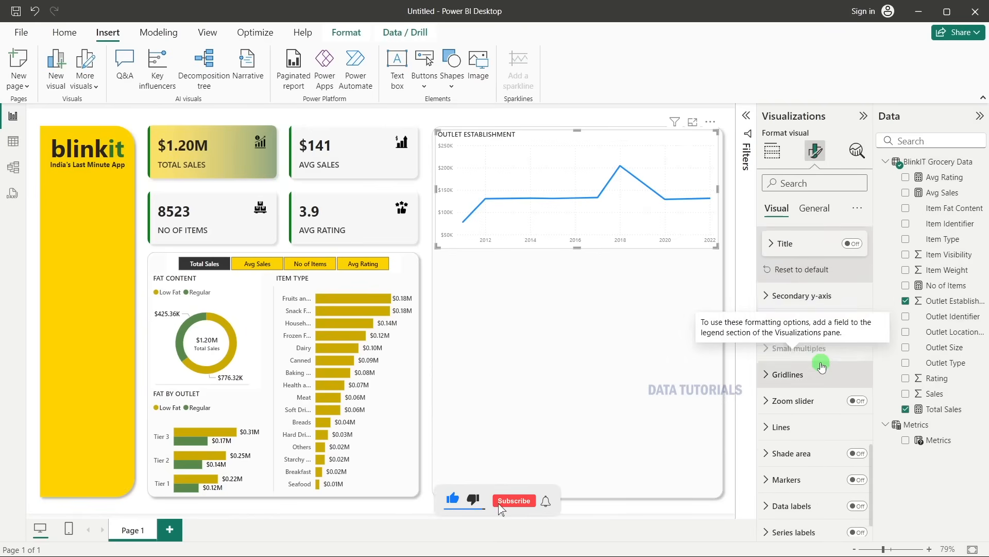
{"action": "left_click", "coordinate": [815, 339]}
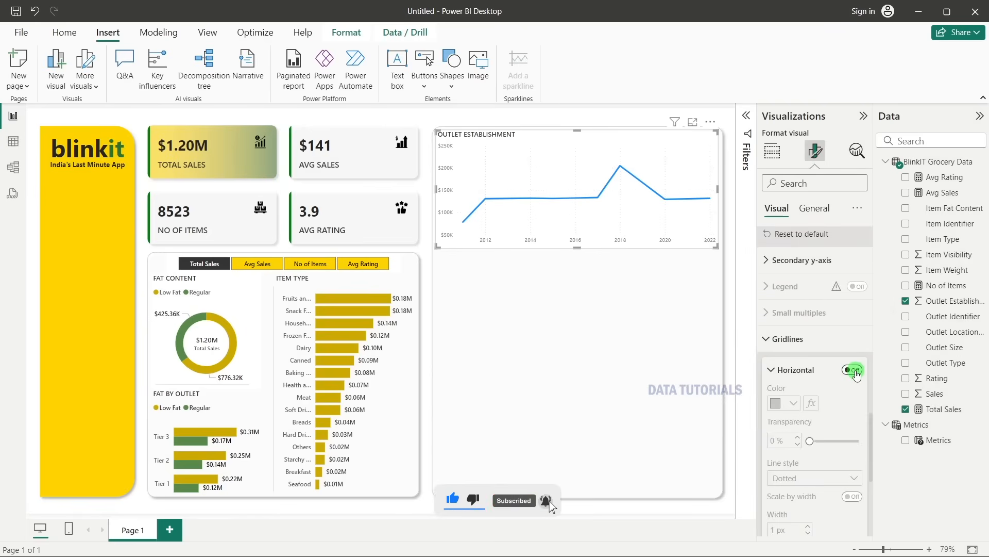
{"action": "left_click", "coordinate": [790, 340]}
{"action": "left_click", "coordinate": [791, 342]}
{"action": "scroll", "coordinate": [799, 353], "scroll_direction": "down", "scroll_amount": 3}
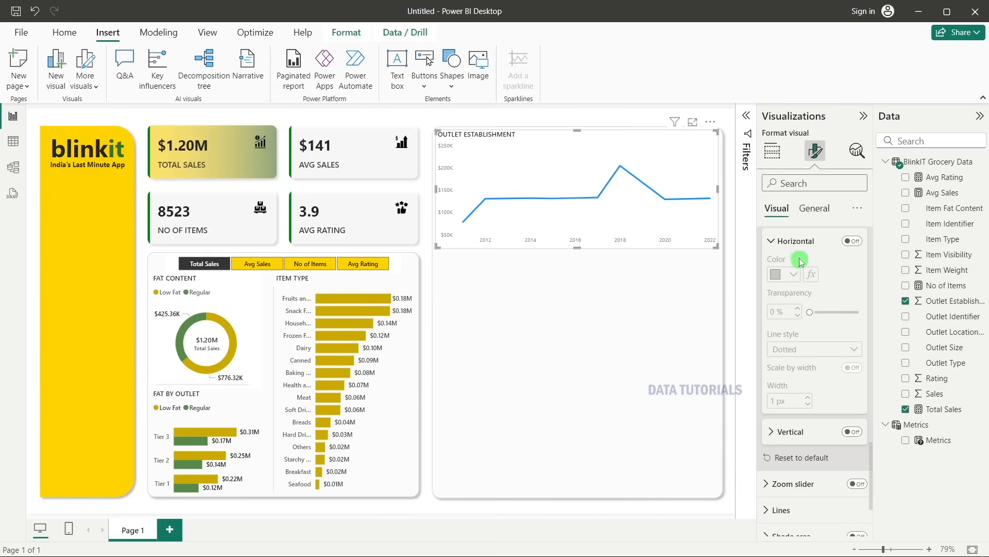
{"action": "scroll", "coordinate": [799, 258], "scroll_direction": "up", "scroll_amount": 2}
{"action": "left_click", "coordinate": [794, 274]}
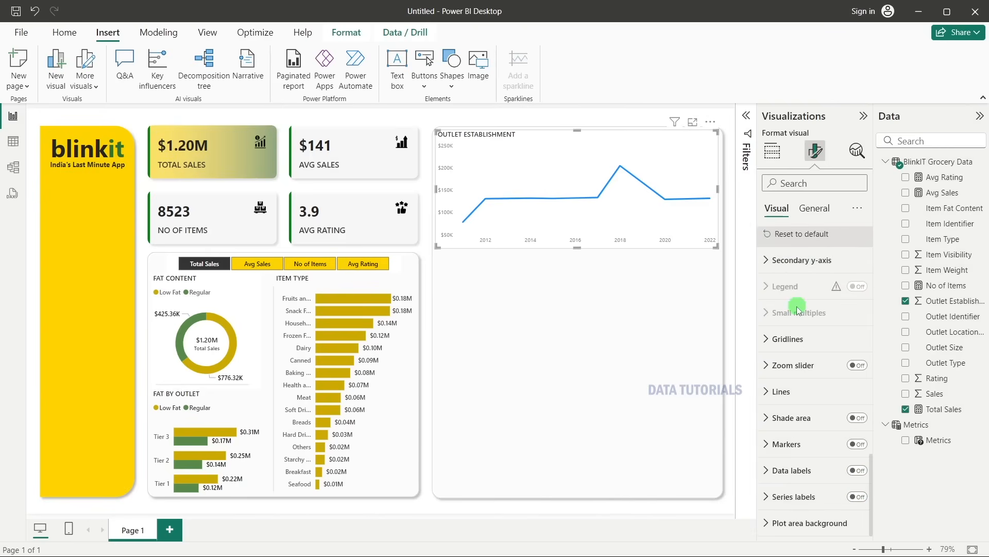
Set the outlet establishment chart's line interpolation type to Smooth.
{"action": "left_click", "coordinate": [797, 391]}
{"action": "scroll", "coordinate": [798, 395], "scroll_direction": "down", "scroll_amount": 4}
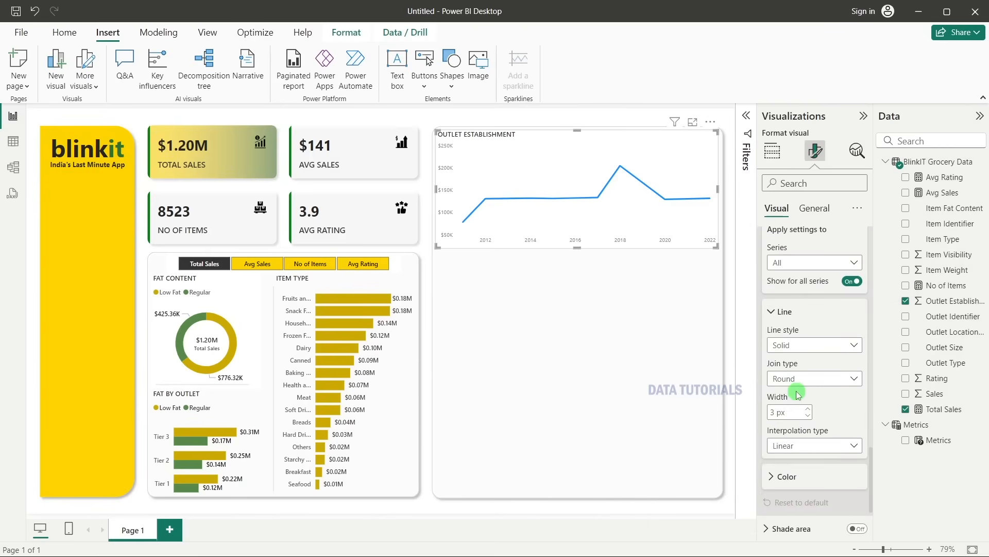
{"action": "left_click", "coordinate": [797, 383]}
{"action": "left_click", "coordinate": [797, 383]}
{"action": "scroll", "coordinate": [804, 396], "scroll_direction": "down", "scroll_amount": 1}
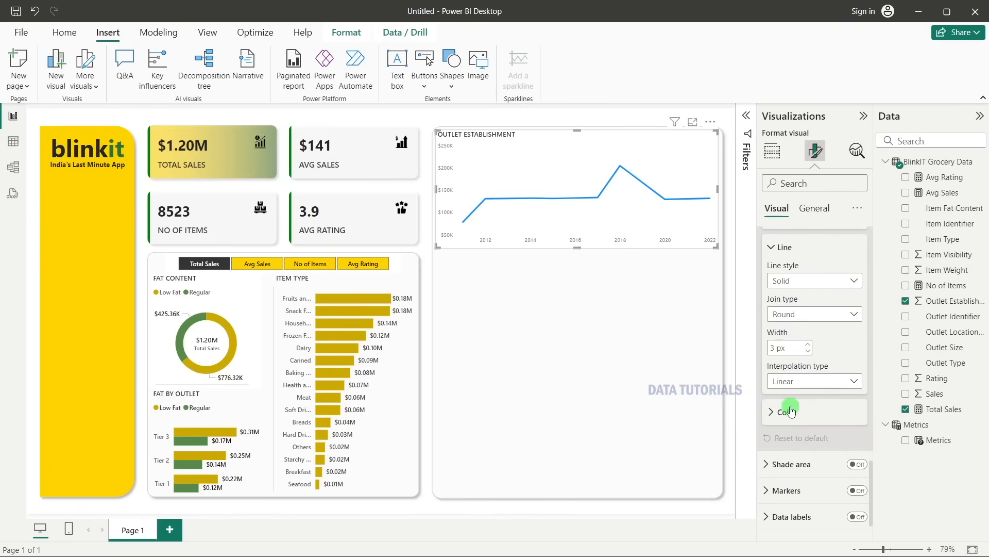
{"action": "left_click", "coordinate": [796, 381]}
{"action": "left_click", "coordinate": [794, 411]}
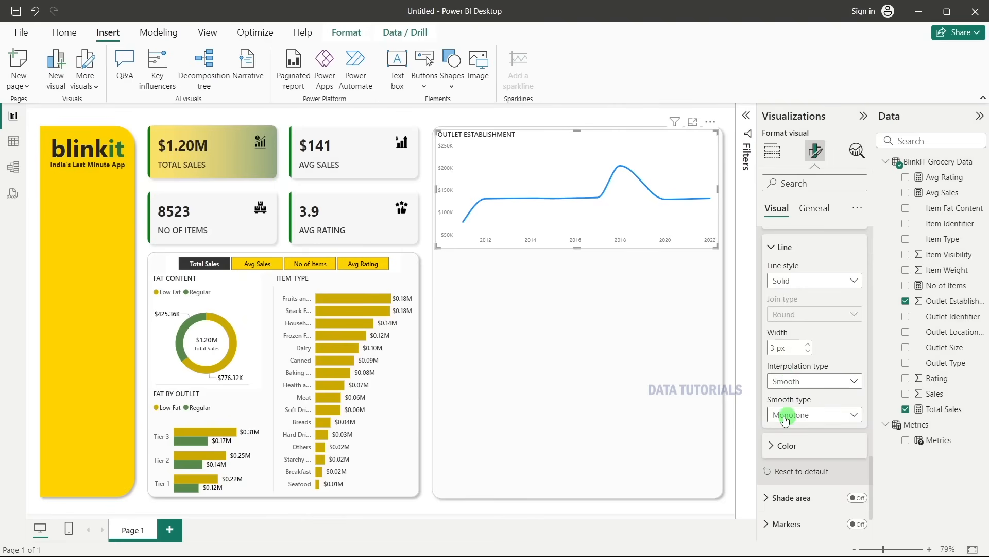
Change the line color of the outlet establishment chart to black.
{"action": "left_click", "coordinate": [784, 445]}
{"action": "left_click", "coordinate": [784, 445]}
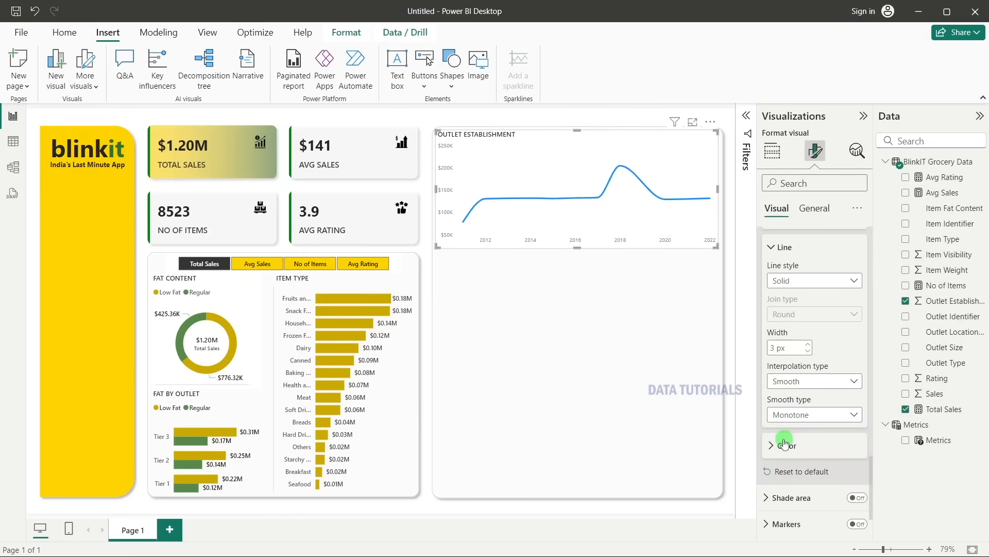
{"action": "left_click", "coordinate": [784, 444]}
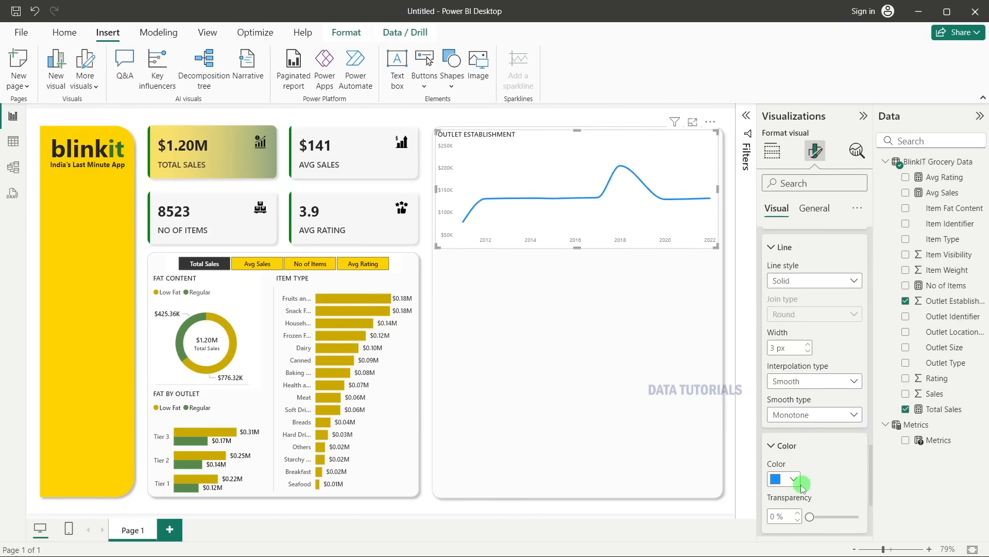
{"action": "left_click", "coordinate": [793, 479]}
{"action": "left_click", "coordinate": [804, 279]}
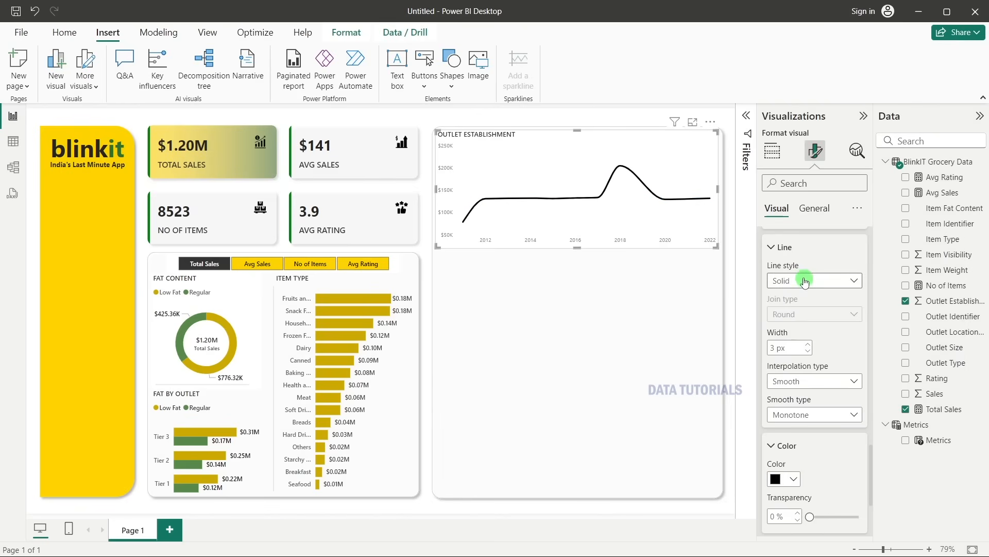
Turn on the shade area under the line and disable matching it to the line color.
{"action": "scroll", "coordinate": [840, 399], "scroll_direction": "down", "scroll_amount": 3}
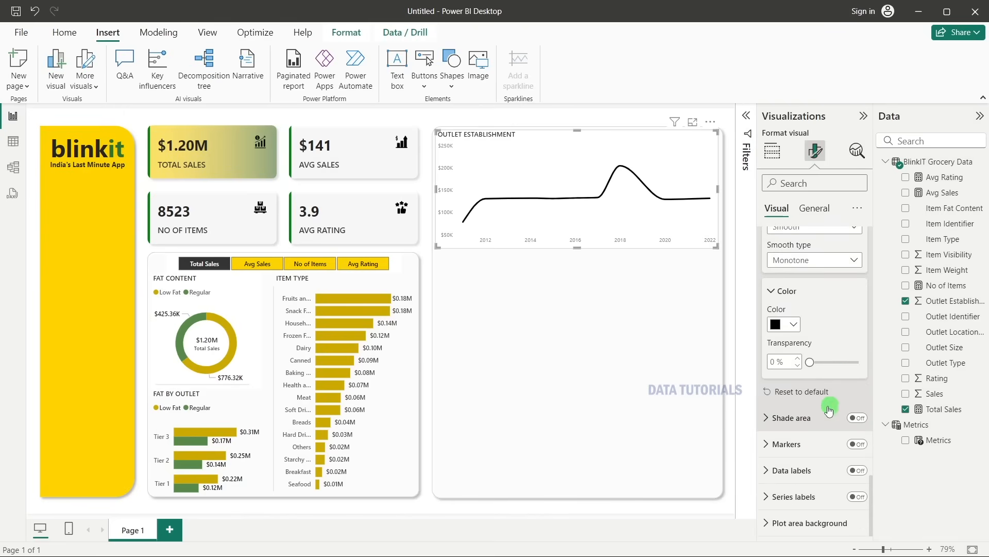
{"action": "left_click", "coordinate": [795, 414]}
{"action": "scroll", "coordinate": [796, 414], "scroll_direction": "down", "scroll_amount": 3}
{"action": "left_click", "coordinate": [853, 289]}
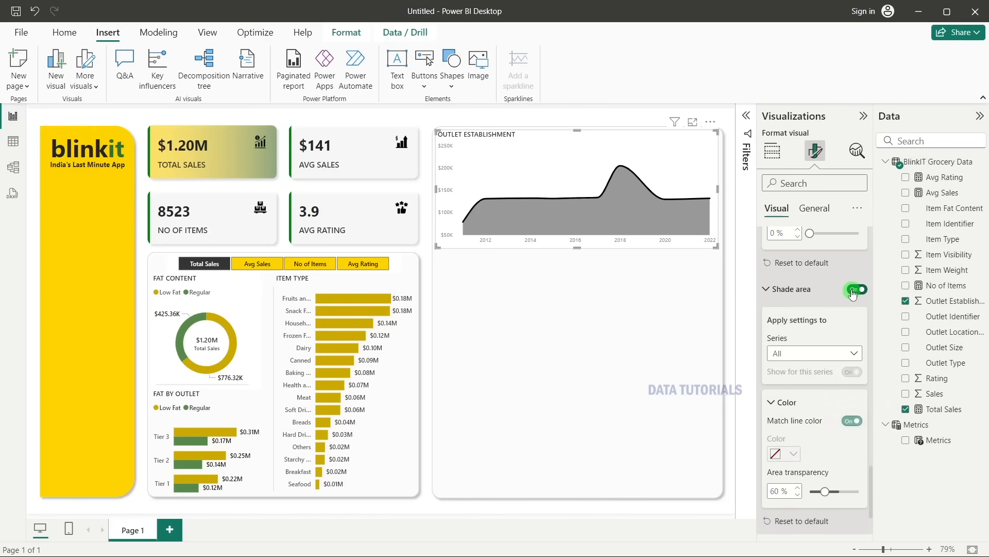
{"action": "scroll", "coordinate": [796, 415], "scroll_direction": "down", "scroll_amount": 2}
{"action": "left_click", "coordinate": [851, 357]}
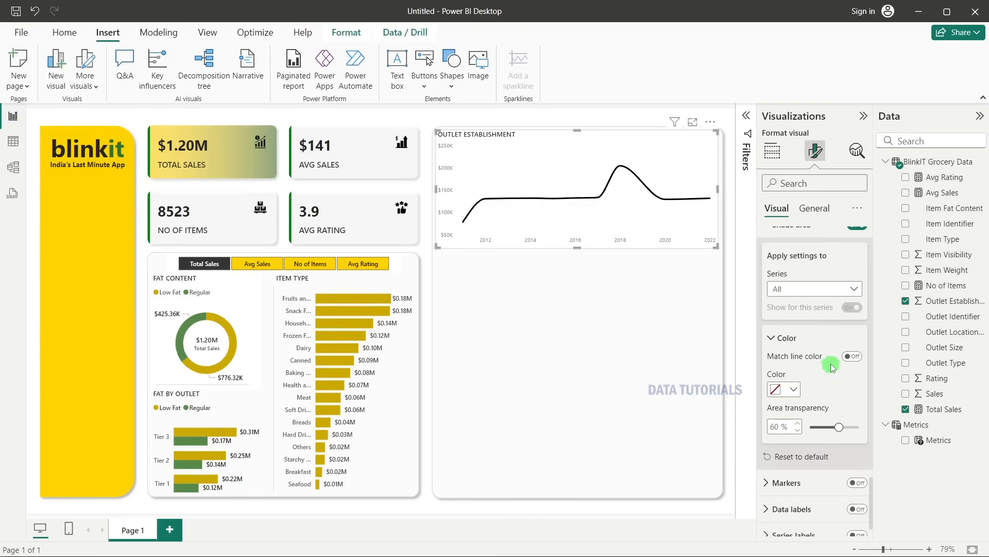
Fill the shade area with the recently used yellow and set its area transparency to 50%.
{"action": "left_click", "coordinate": [787, 388]}
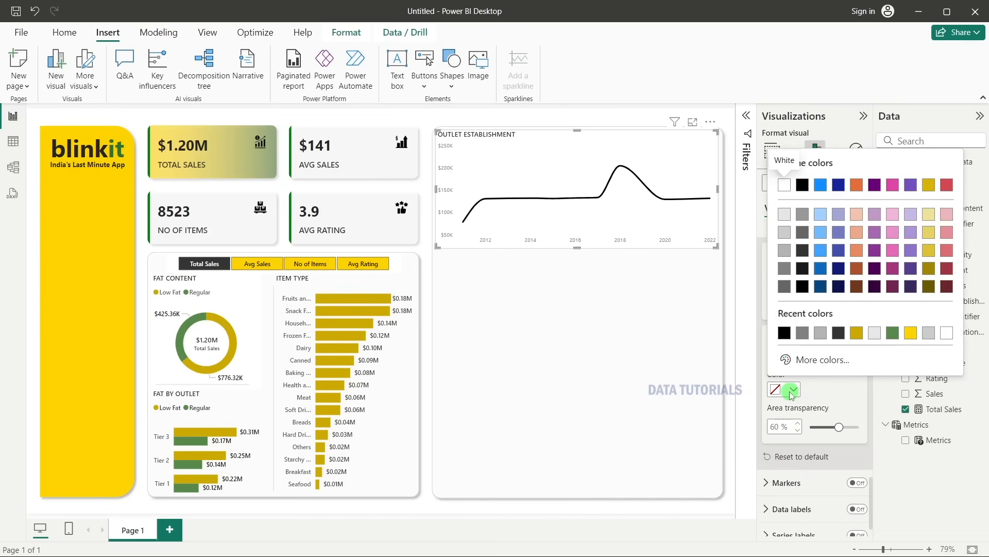
{"action": "left_click", "coordinate": [911, 334]}
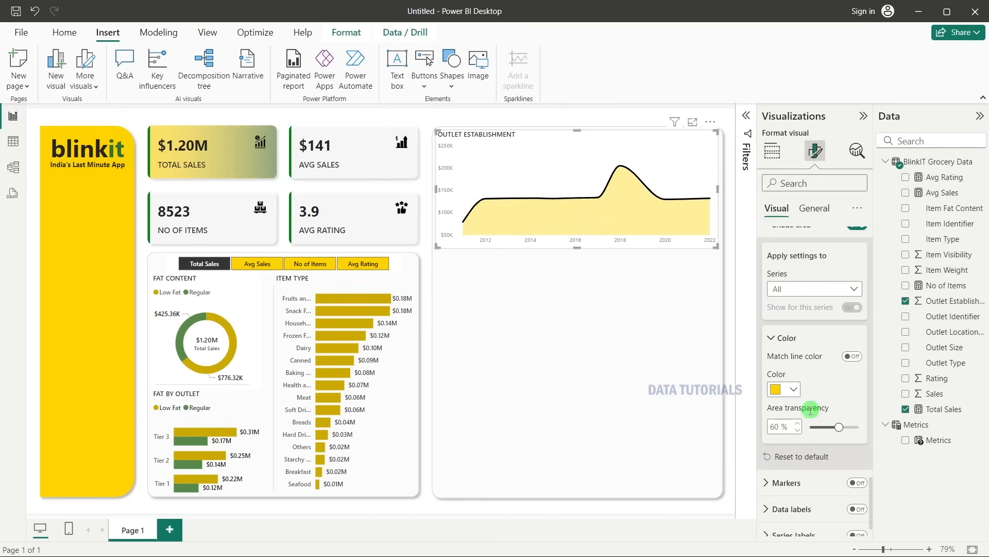
{"action": "double_click", "coordinate": [774, 424]}
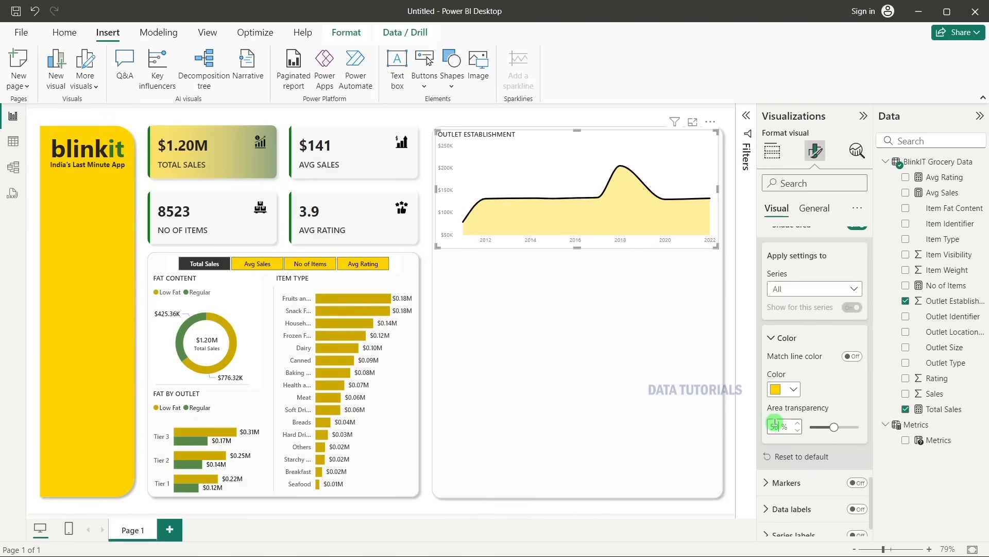
{"action": "scroll", "coordinate": [845, 376], "scroll_direction": "down", "scroll_amount": 1}
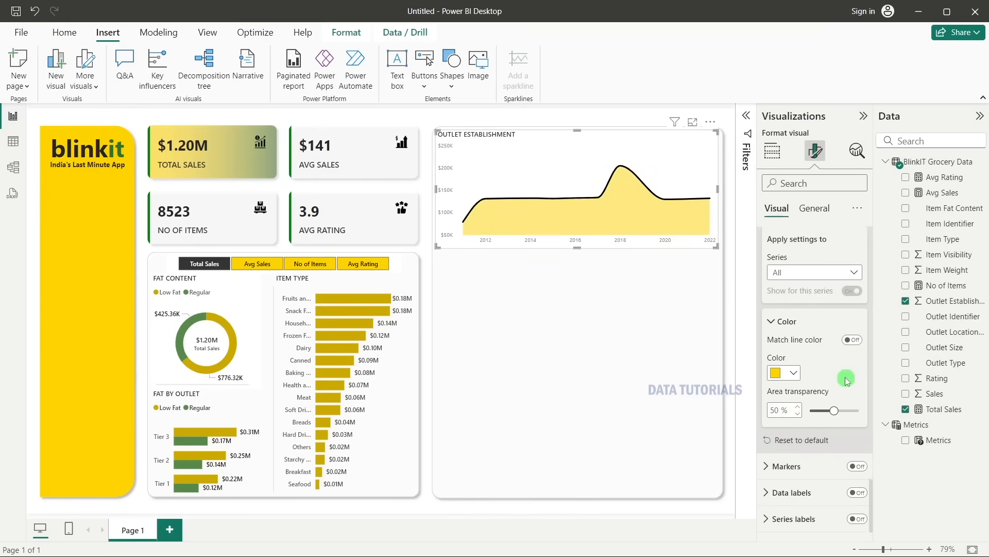
Turn on round markers for the line chart and set their size to 4 px.
{"action": "left_click", "coordinate": [841, 441]}
{"action": "left_click", "coordinate": [857, 315]}
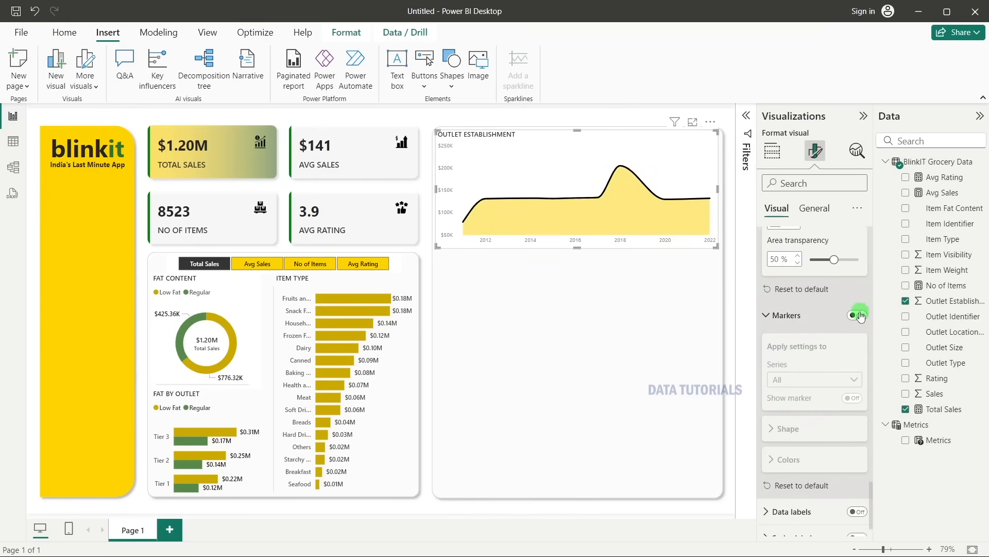
{"action": "left_click", "coordinate": [788, 427]}
{"action": "scroll", "coordinate": [791, 415], "scroll_direction": "down", "scroll_amount": 1}
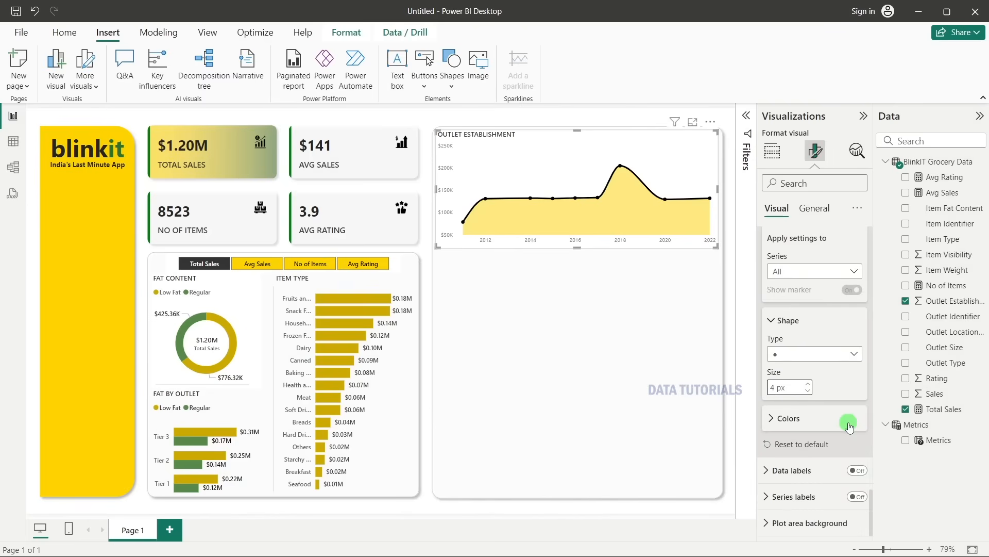
Turn on data labels for the line chart.
{"action": "left_click", "coordinate": [808, 470]}
{"action": "scroll", "coordinate": [860, 374], "scroll_direction": "down", "scroll_amount": 3}
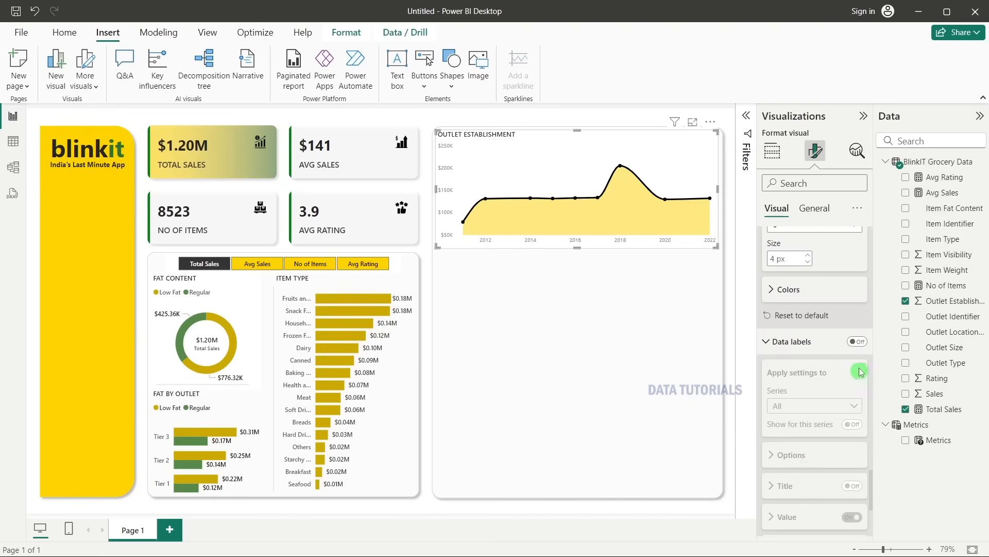
{"action": "left_click", "coordinate": [857, 341]}
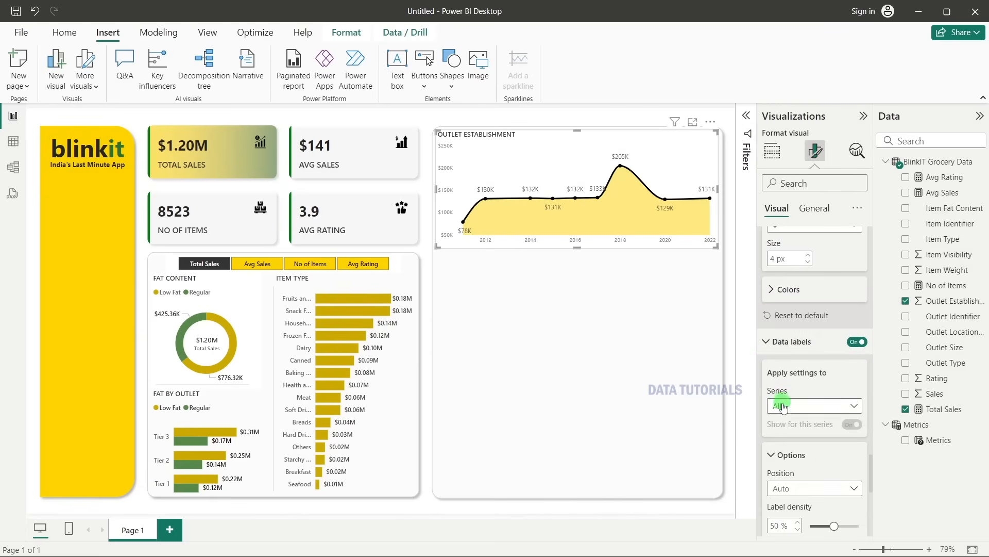
Set the data label values to font size 8 and a different Segoe UI font variant.
{"action": "scroll", "coordinate": [782, 405], "scroll_direction": "down", "scroll_amount": 5}
{"action": "scroll", "coordinate": [785, 408], "scroll_direction": "down", "scroll_amount": 5}
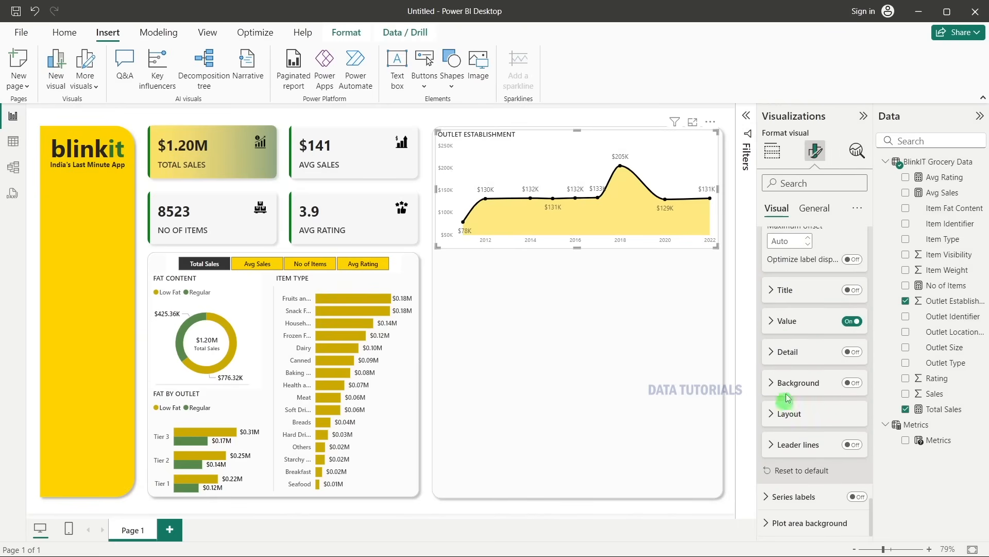
{"action": "left_click", "coordinate": [809, 322]}
{"action": "scroll", "coordinate": [810, 322], "scroll_direction": "down", "scroll_amount": 5}
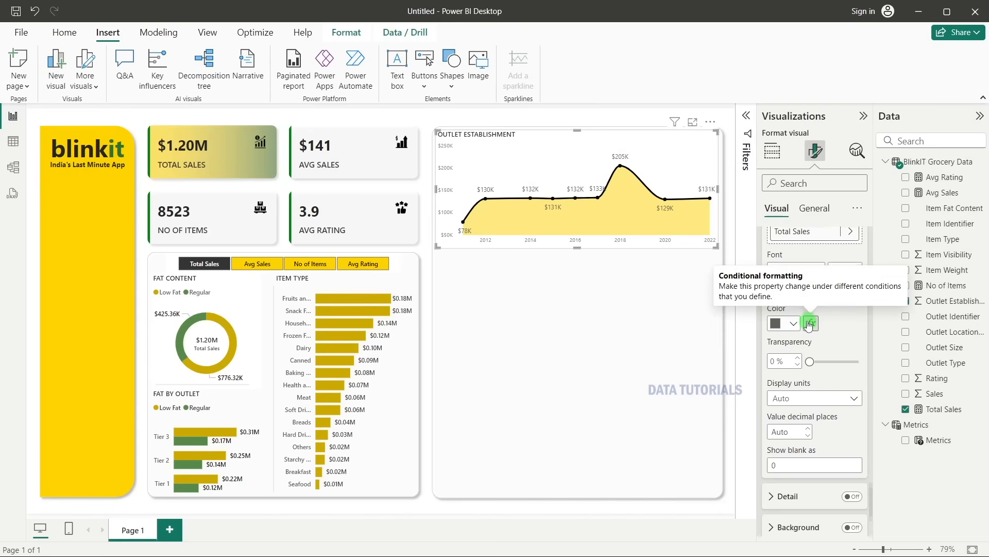
{"action": "scroll", "coordinate": [825, 325], "scroll_direction": "up", "scroll_amount": 3}
{"action": "left_click", "coordinate": [858, 336]}
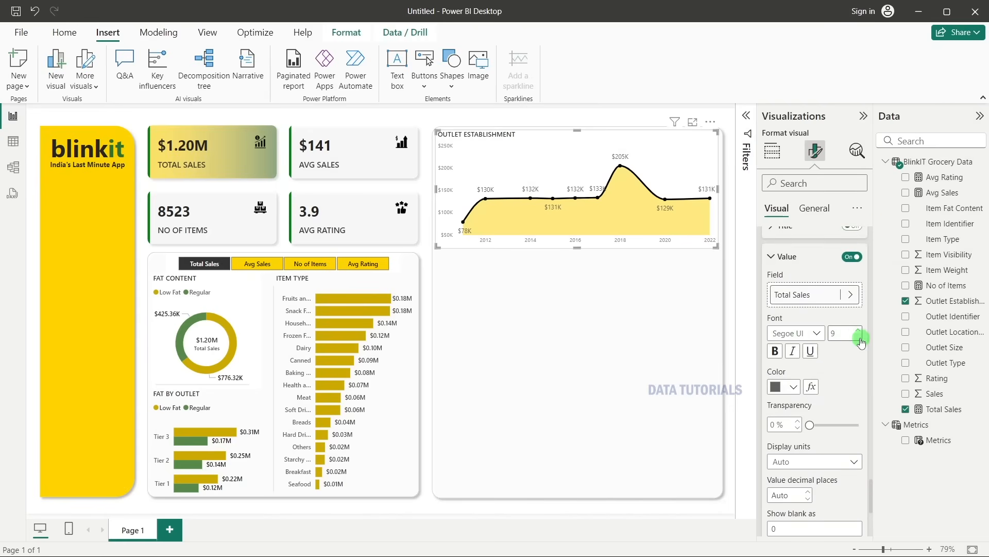
{"action": "left_click", "coordinate": [817, 334]}
{"action": "left_click", "coordinate": [816, 475]}
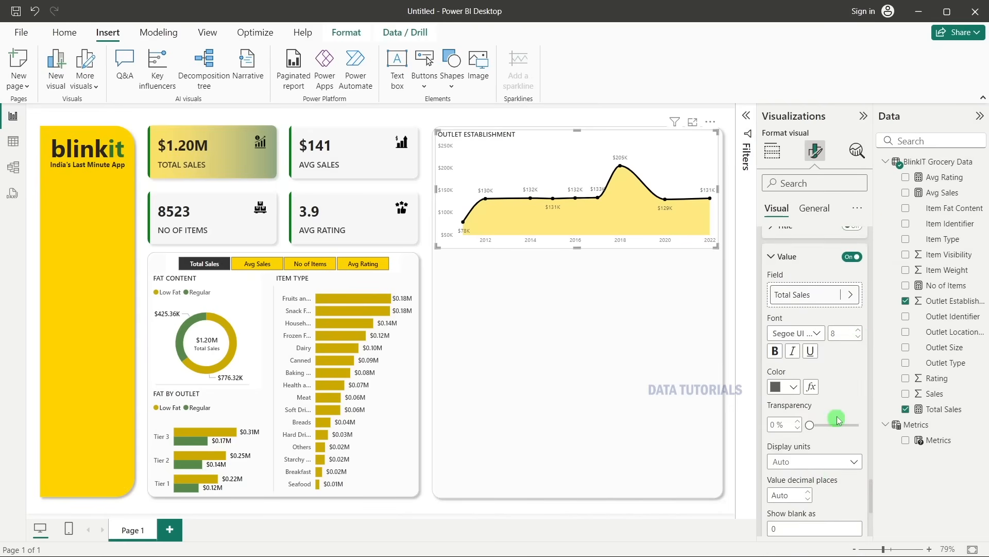
Turn on the background behind the data labels and compare the chart with the finished blinkit project report.
{"action": "scroll", "coordinate": [825, 394], "scroll_direction": "down", "scroll_amount": 8}
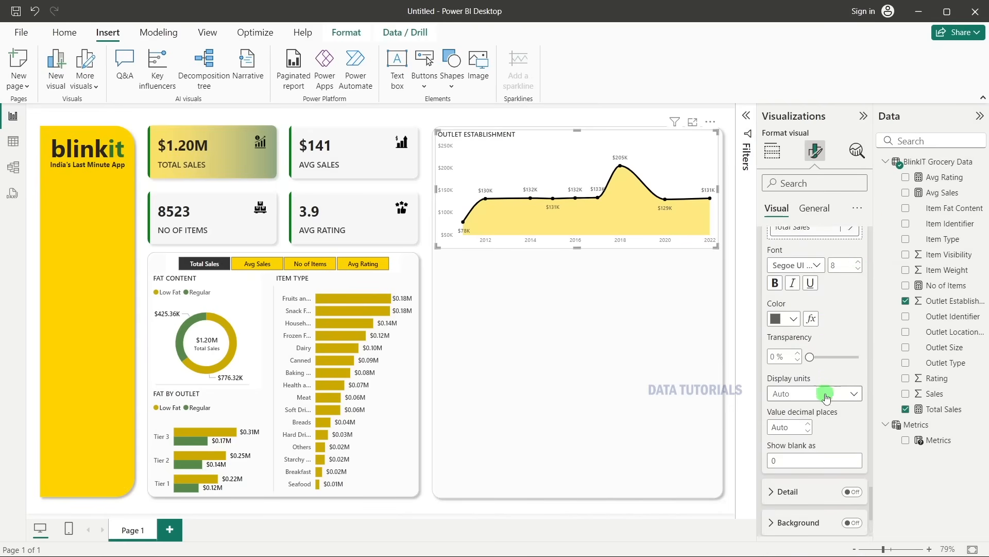
{"action": "left_click", "coordinate": [852, 385]}
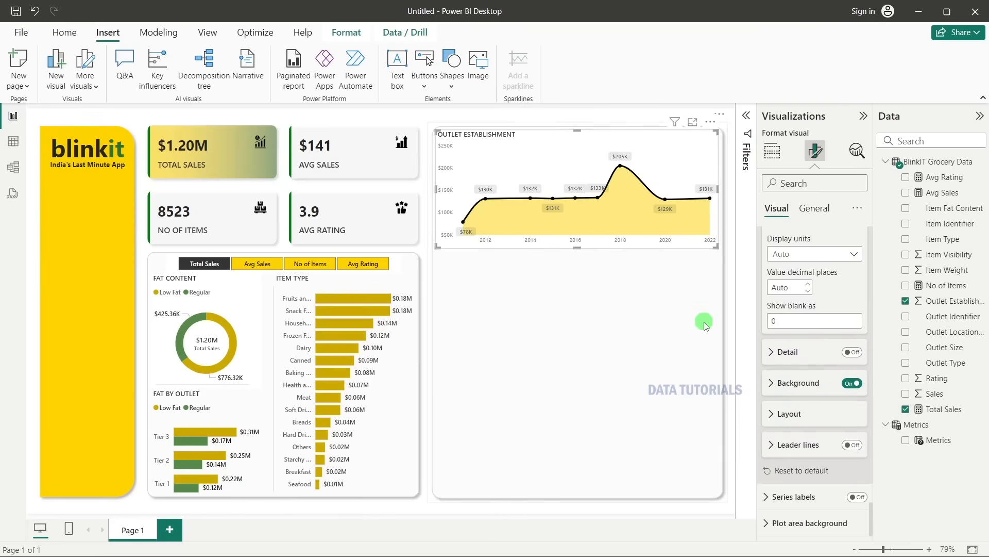
{"action": "key", "text": "alt+Tab"}
{"action": "key", "text": "alt+Tab"}
{"action": "key", "text": "alt+Tab"}
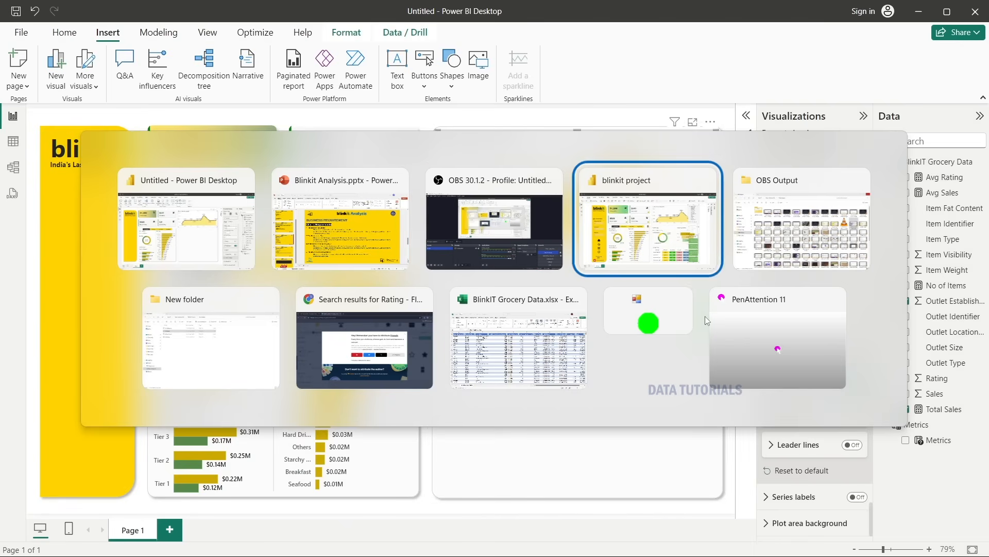
{"action": "key", "text": "alt+Tab"}
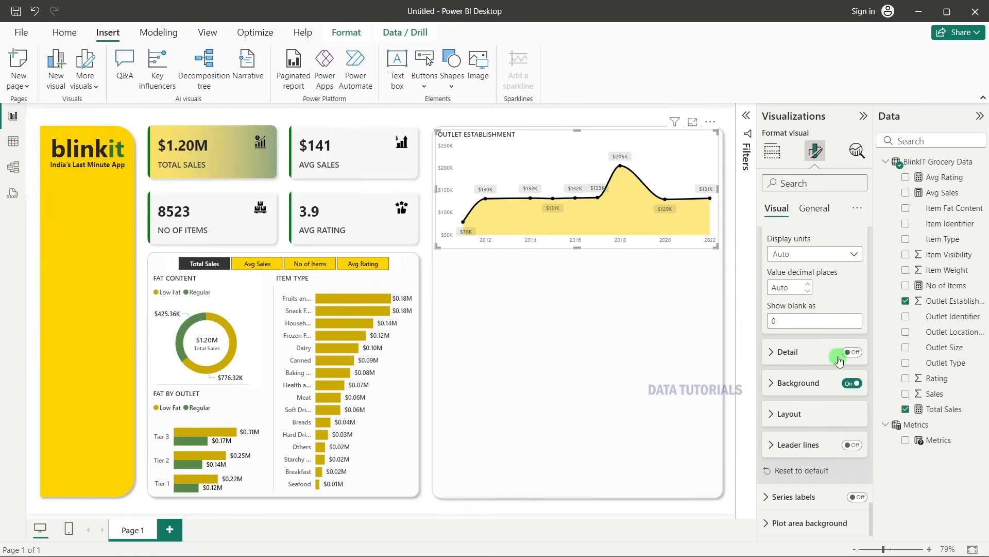
Change the data label value color to black.
{"action": "scroll", "coordinate": [824, 360], "scroll_direction": "up", "scroll_amount": 5}
{"action": "left_click", "coordinate": [798, 369]}
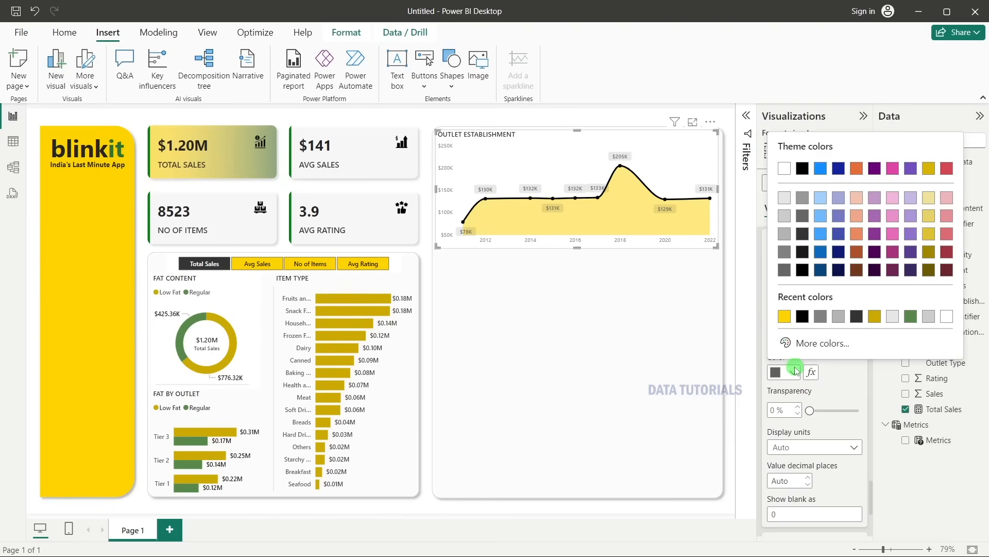
{"action": "left_click", "coordinate": [803, 168]}
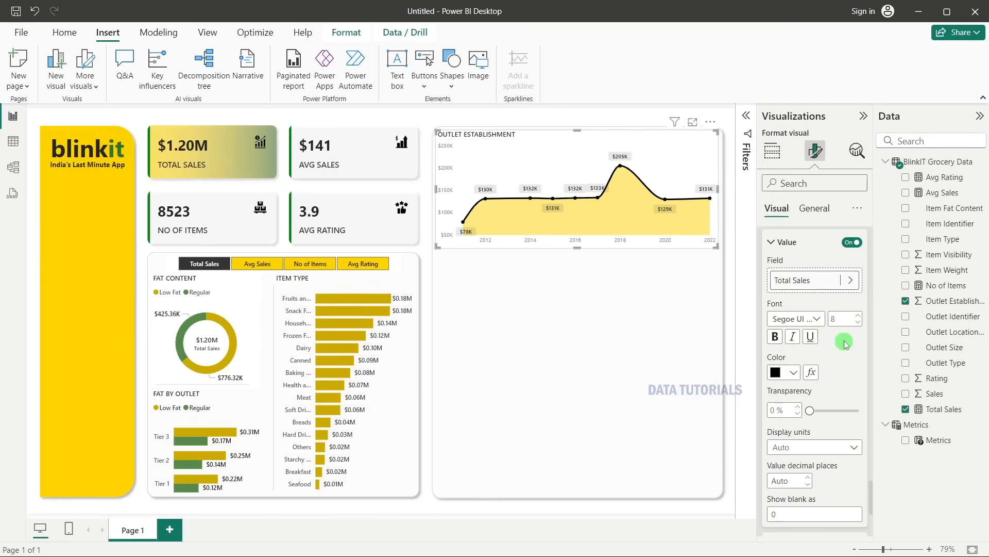
Switch to the blinkit project report, remove the Q&A visual covering its outlet charts, and return to the Untitled report.
{"action": "key", "text": "alt+Tab"}
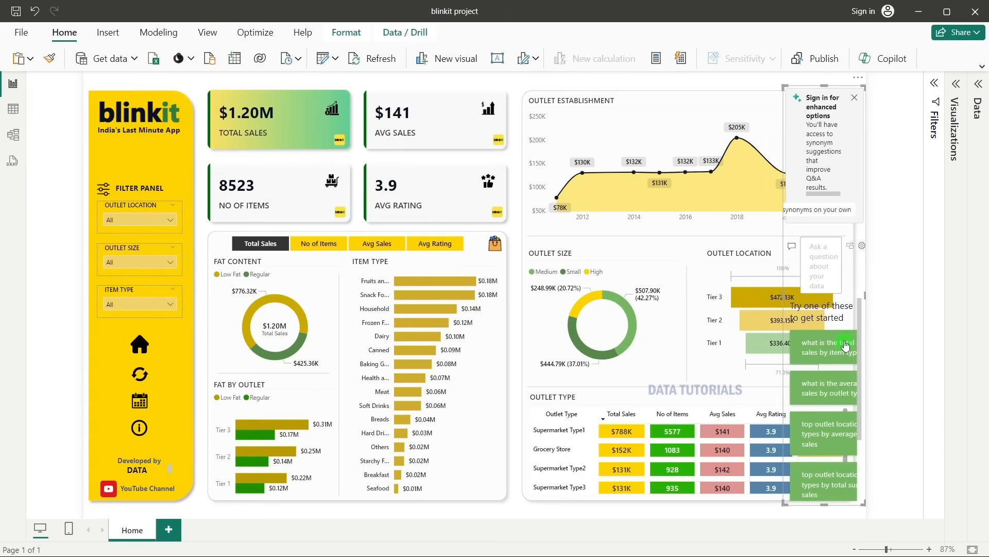
{"action": "left_click", "coordinate": [855, 97]}
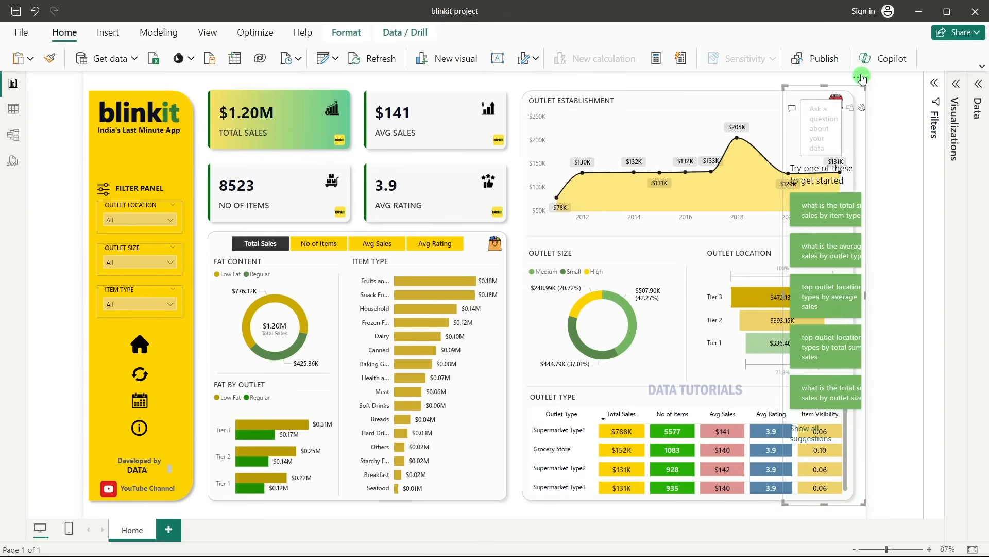
{"action": "left_click", "coordinate": [859, 78]}
{"action": "left_click", "coordinate": [892, 92]}
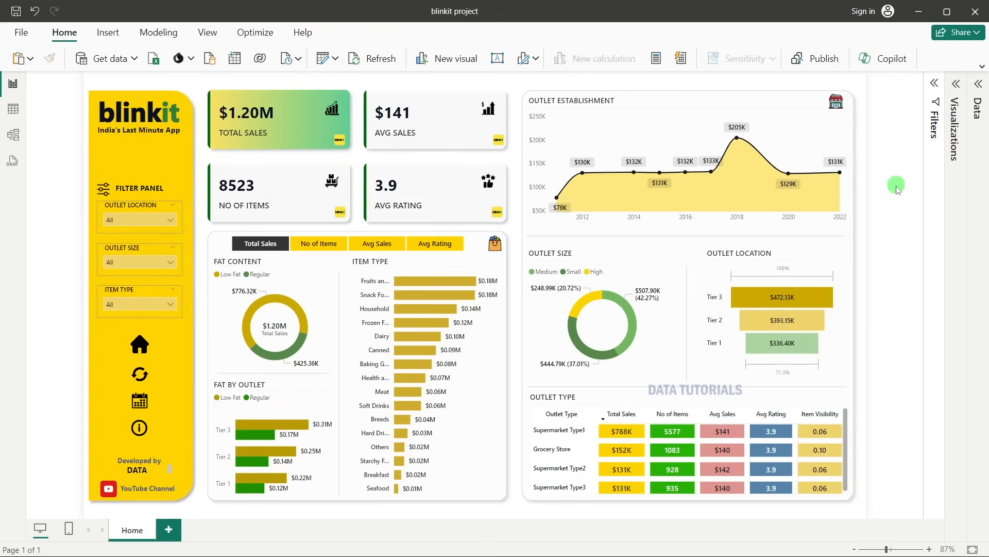
{"action": "key", "text": "alt+Tab"}
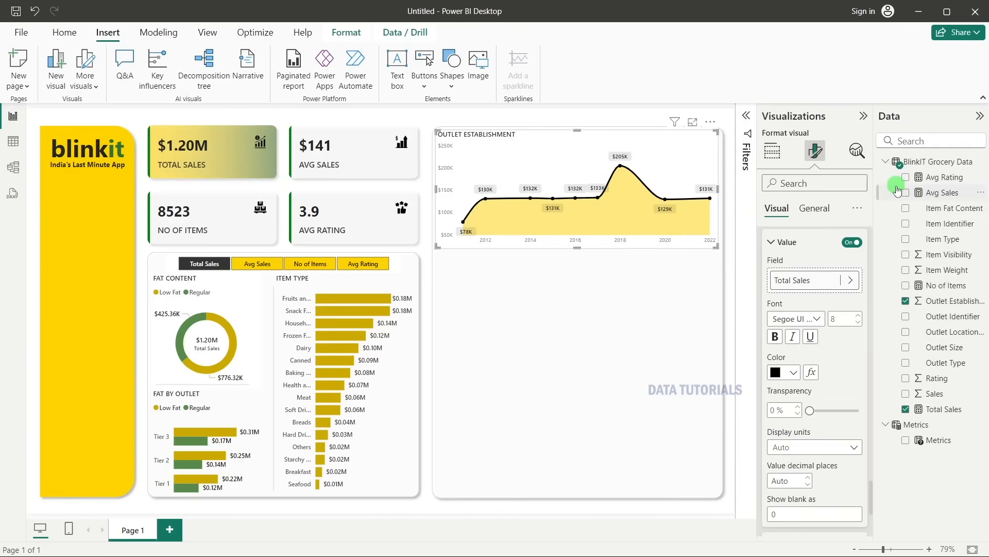
Deselect the visuals and examine the sales values along the outlet establishment line from the first year to the peak.
{"action": "left_click", "coordinate": [577, 319]}
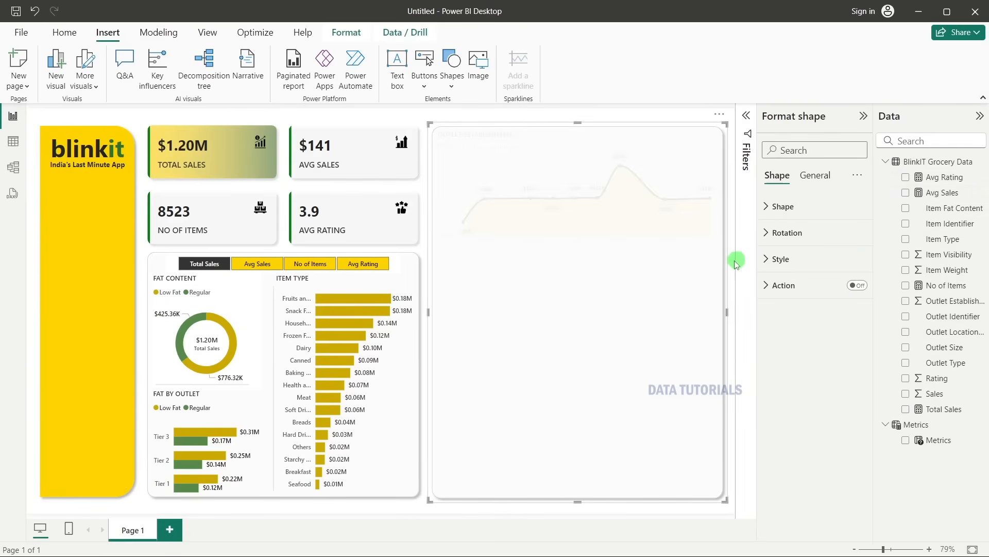
{"action": "key", "text": "Delete"}
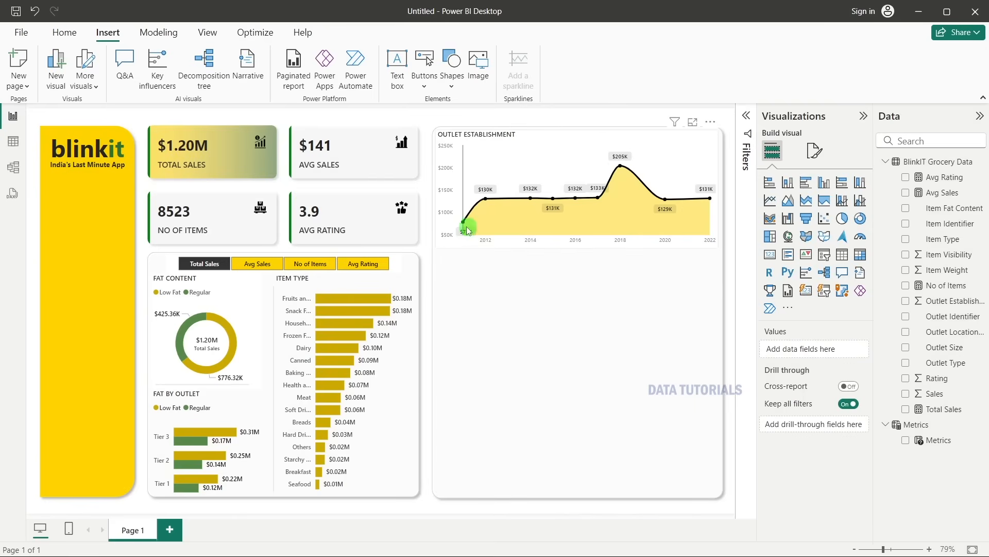
{"action": "mouse_move", "coordinate": [467, 226]}
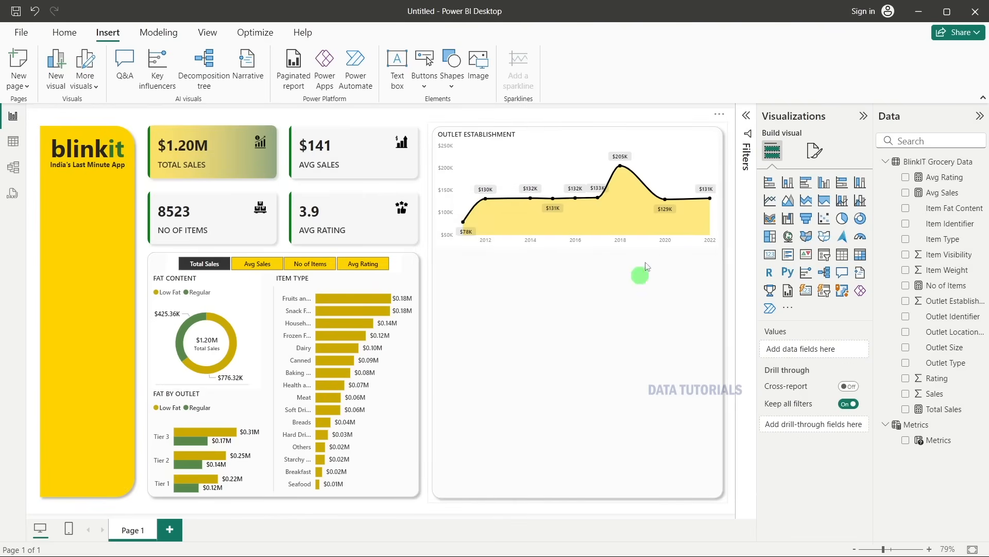
{"action": "mouse_move", "coordinate": [619, 190]}
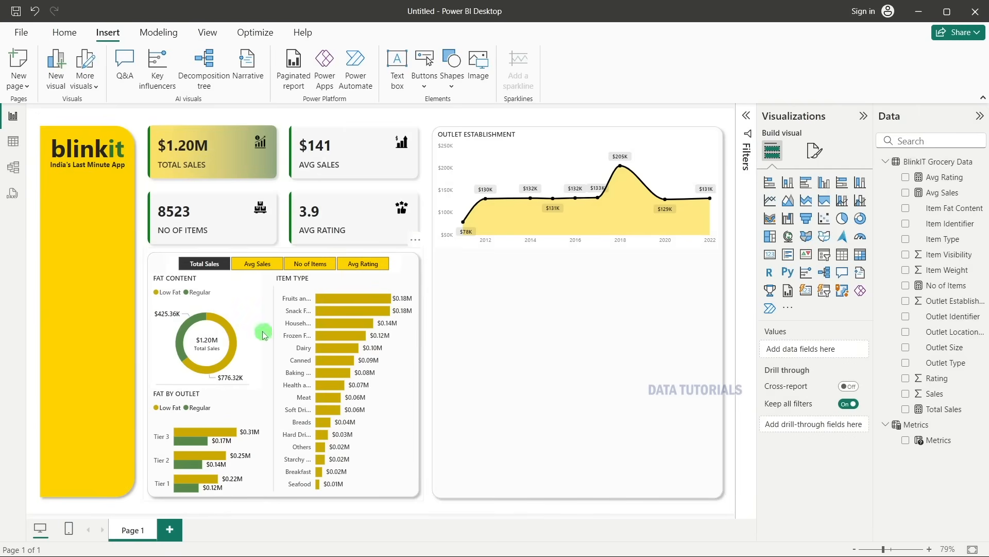
Copy the divider line below the fat content donut to under the outlet establishment chart and stretch it across the panel's width.
{"action": "left_click", "coordinate": [230, 384]}
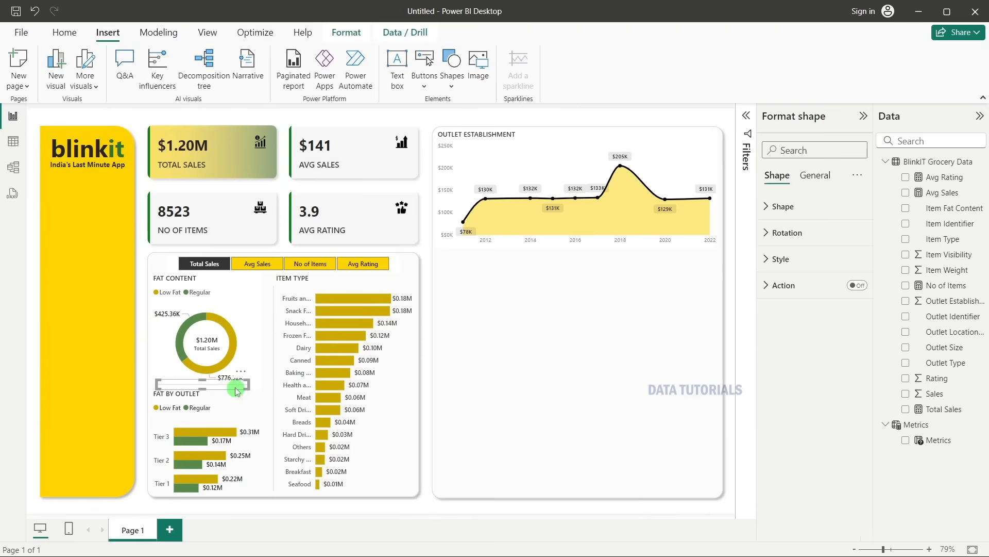
{"action": "left_click_drag", "start_coordinate": [245, 398], "coordinate": [512, 256]}
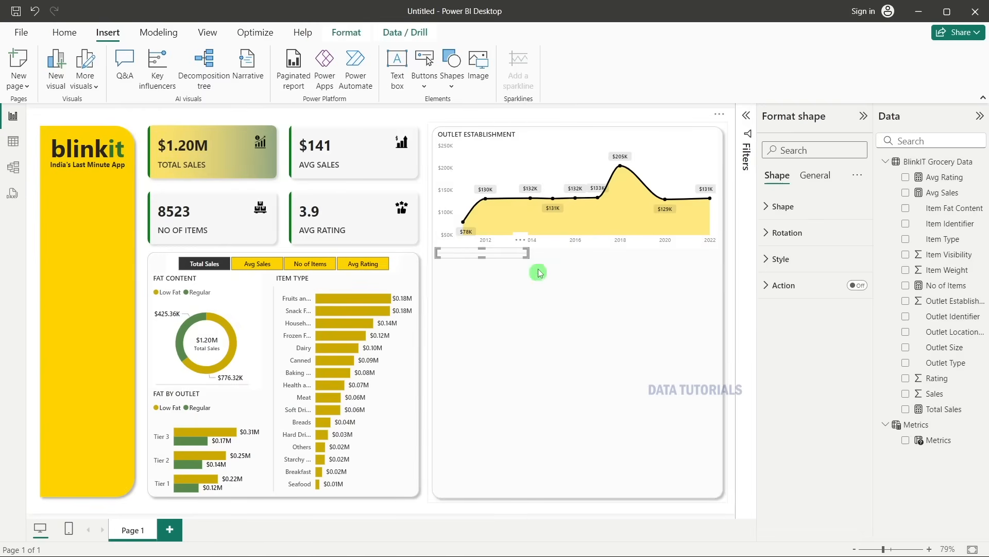
{"action": "left_click_drag", "start_coordinate": [525, 252], "coordinate": [720, 257]}
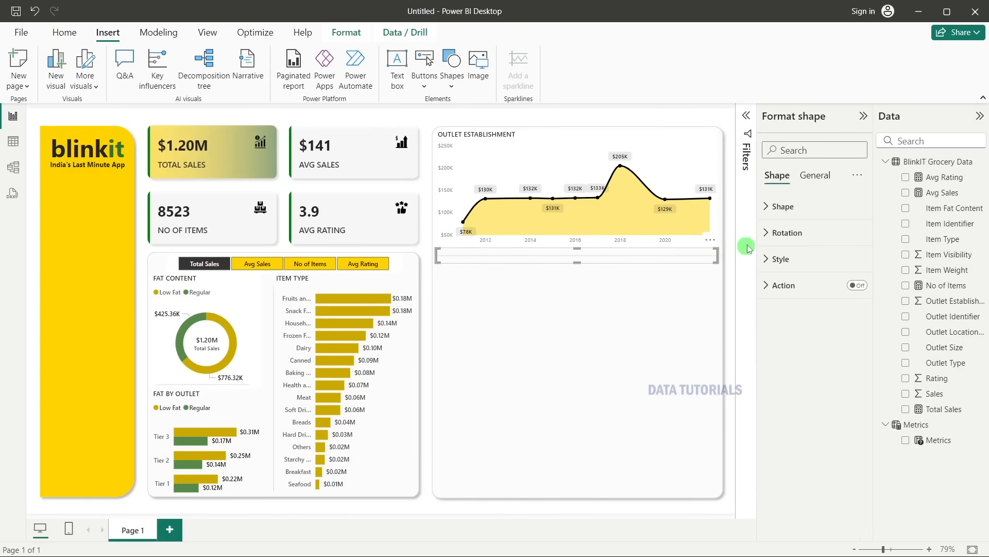
{"action": "left_click", "coordinate": [732, 247]}
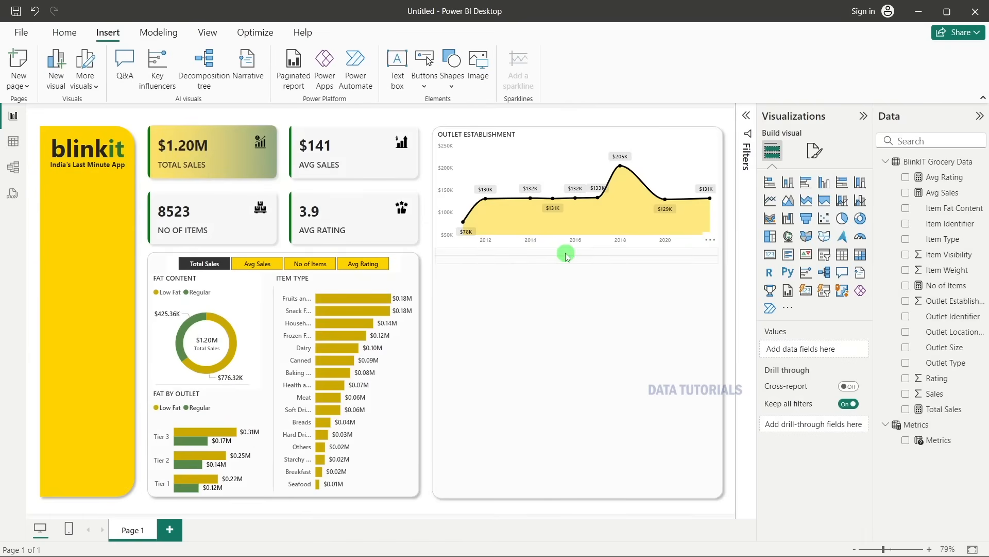
{"action": "left_click", "coordinate": [566, 255]}
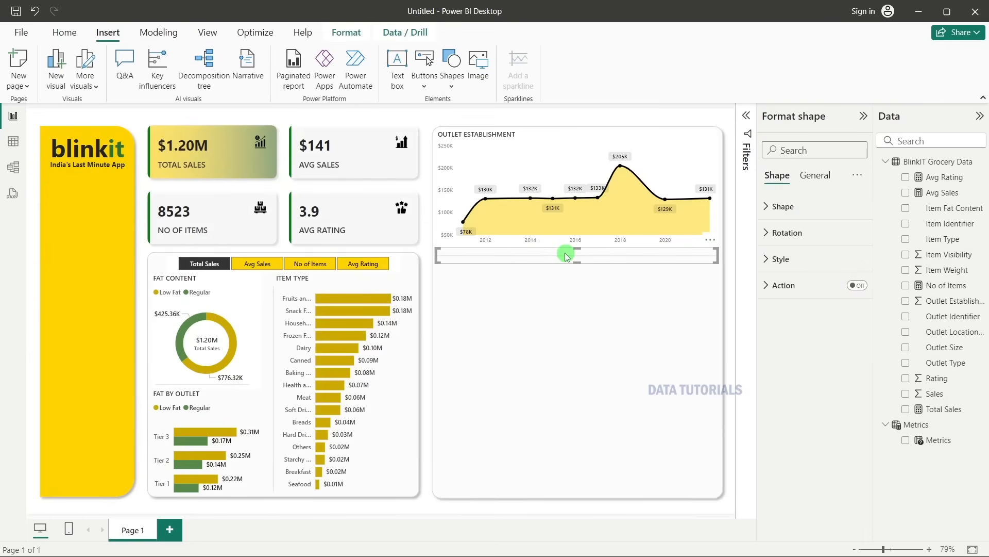
{"action": "left_click", "coordinate": [732, 242]}
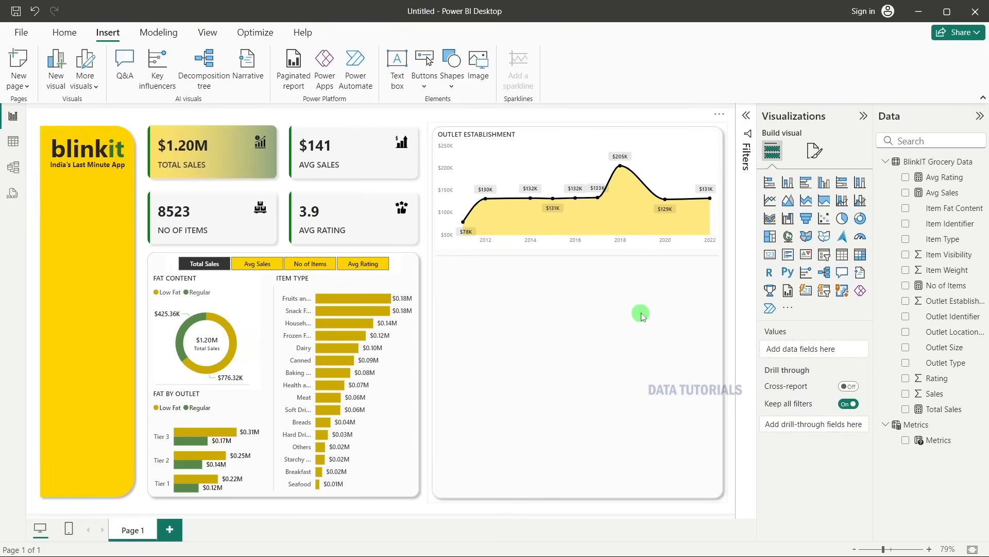
Switch to the Blinkit Analysis presentation, read the chart requirements on slide 5, and return to the Untitled report.
{"action": "key", "text": "alt+Tab"}
{"action": "left_click", "coordinate": [174, 362]}
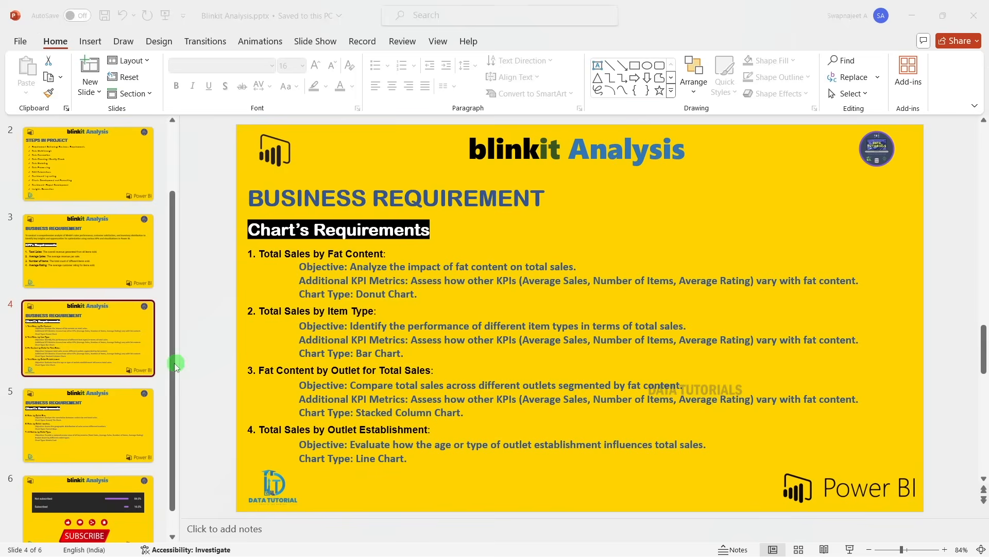
{"action": "left_click", "coordinate": [92, 406]}
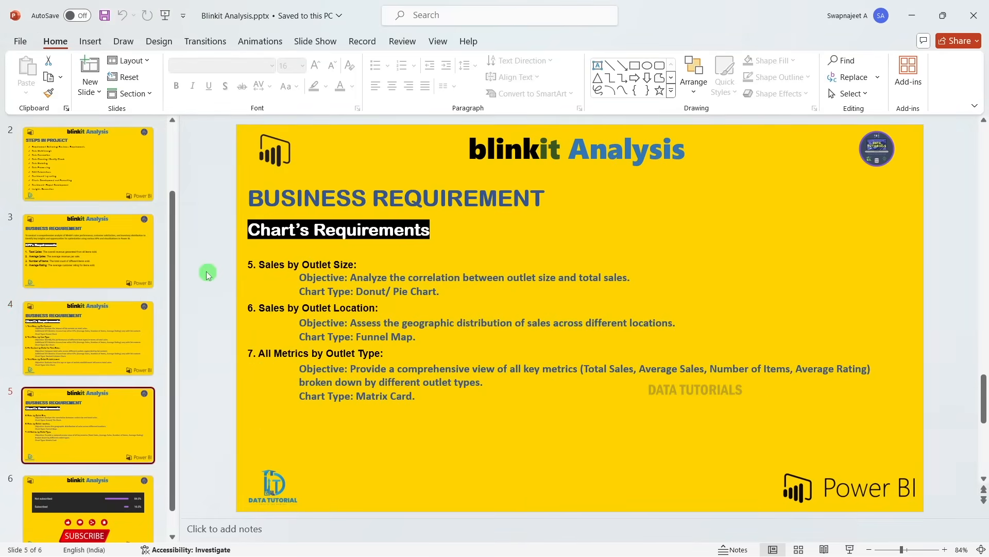
{"action": "key", "text": "alt+Tab"}
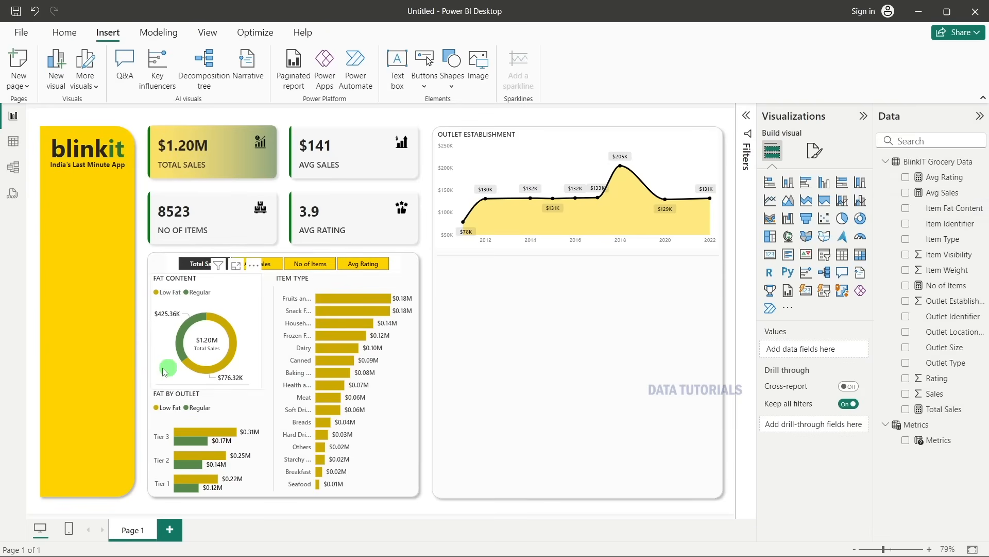
Duplicate the FAT CONTENT donut chart and place the copy below the new divider under the outlet establishment chart.
{"action": "left_click", "coordinate": [248, 305]}
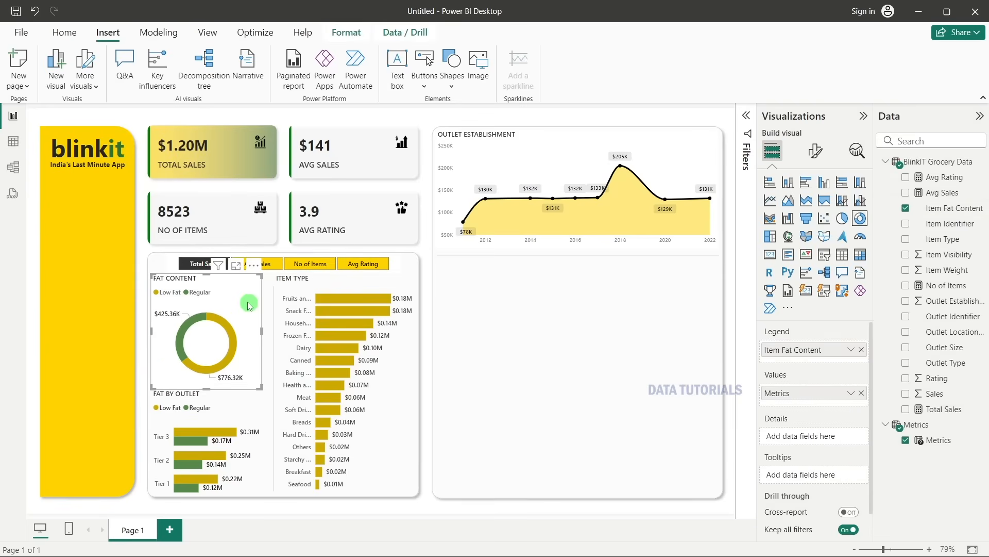
{"action": "key", "text": "ctrl+v"}
{"action": "left_click_drag", "start_coordinate": [248, 304], "coordinate": [543, 286]}
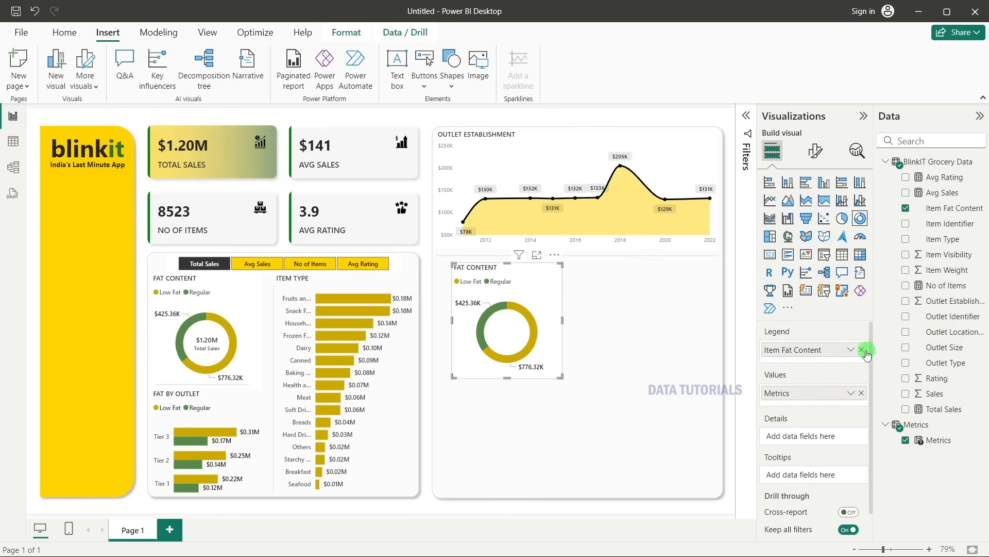
Replace the copied donut's values with Total Sales and its legend with Outlet Size.
{"action": "left_click", "coordinate": [861, 393]}
{"action": "left_click", "coordinate": [906, 409]}
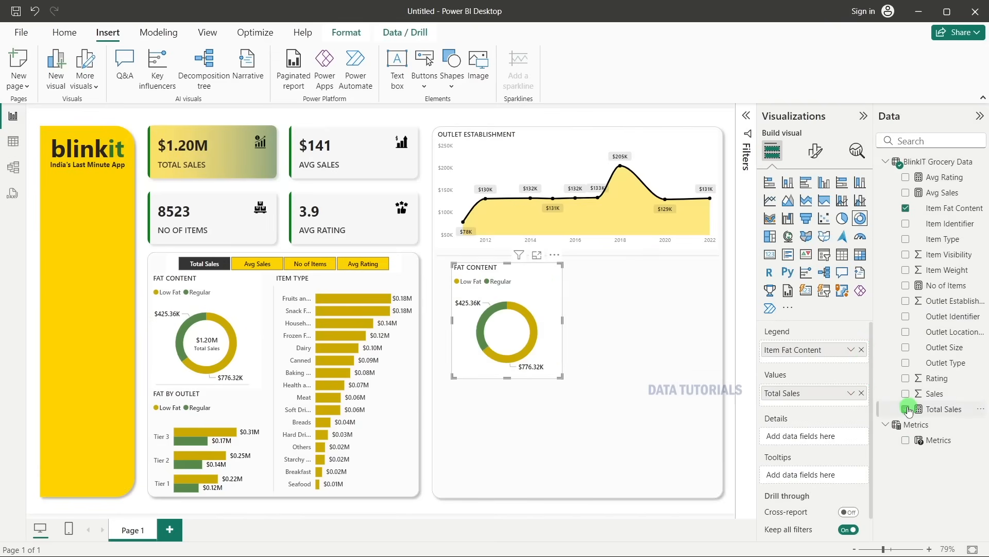
{"action": "left_click", "coordinate": [861, 350]}
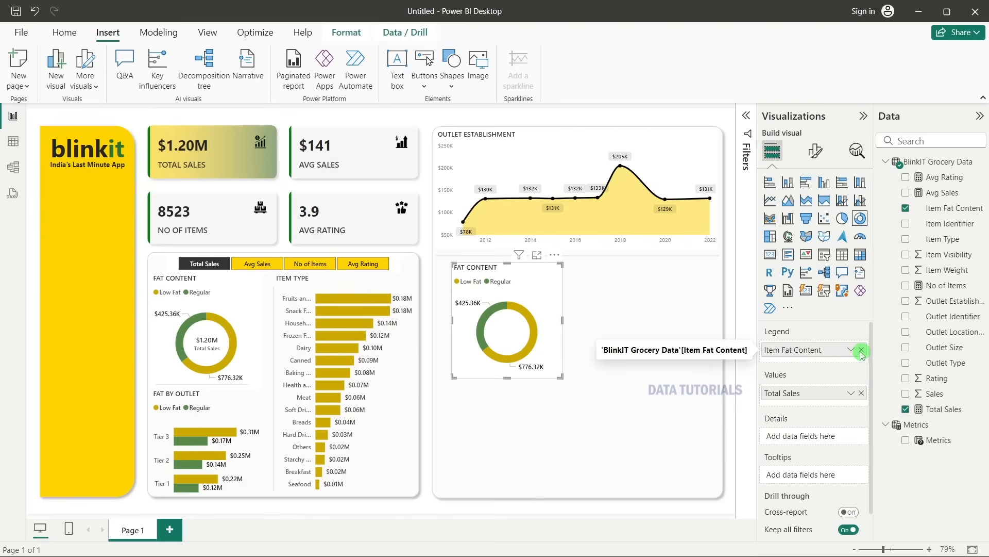
{"action": "left_click", "coordinate": [906, 337]}
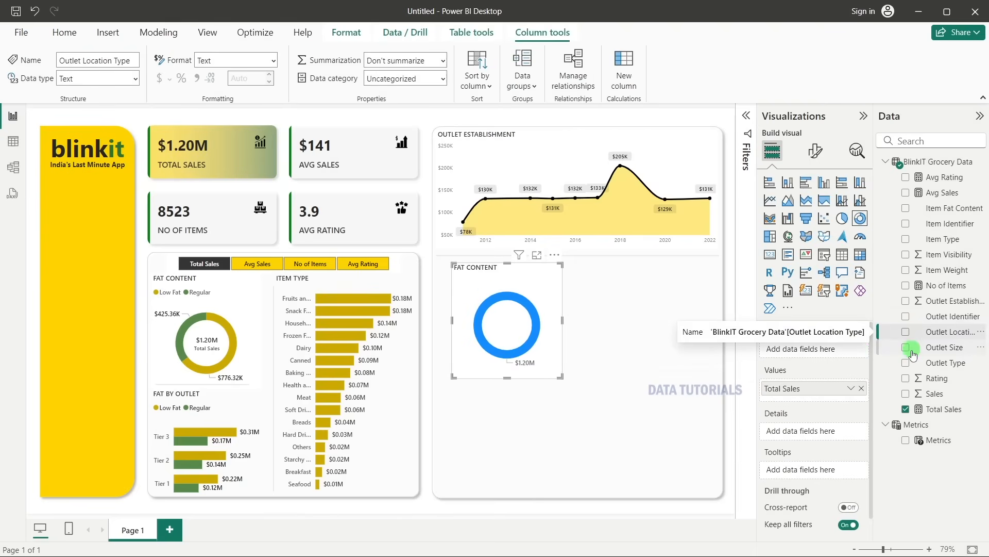
{"action": "left_click", "coordinate": [906, 349]}
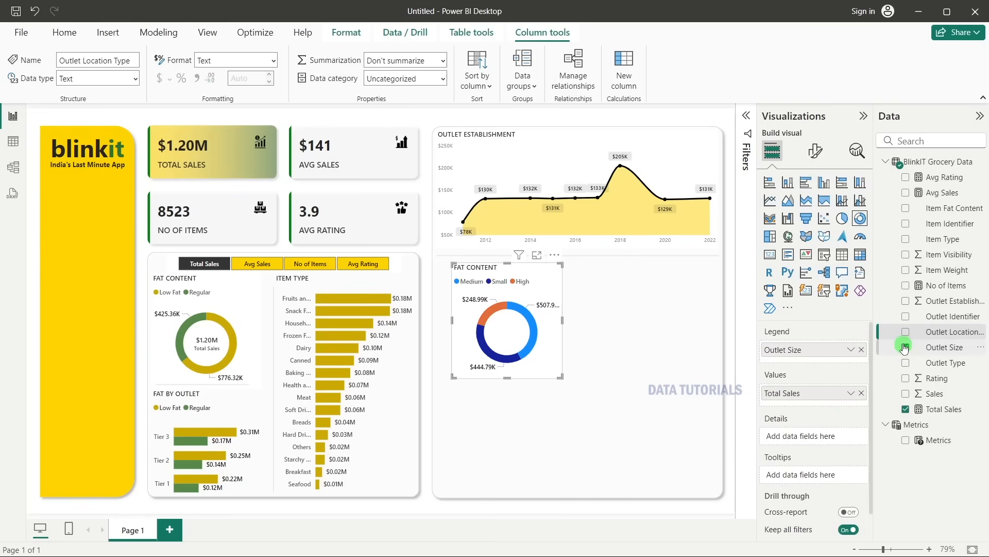
Set the copied donut's height to 225 and width to 275, and align it beneath the start of the divider line.
{"action": "left_click", "coordinate": [815, 151]}
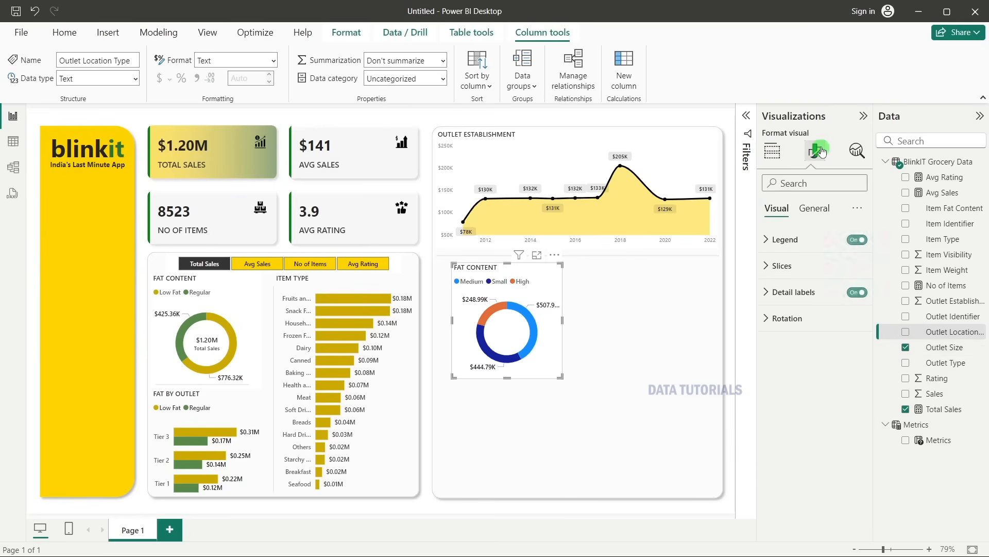
{"action": "left_click", "coordinate": [820, 207]}
{"action": "left_click", "coordinate": [791, 239]}
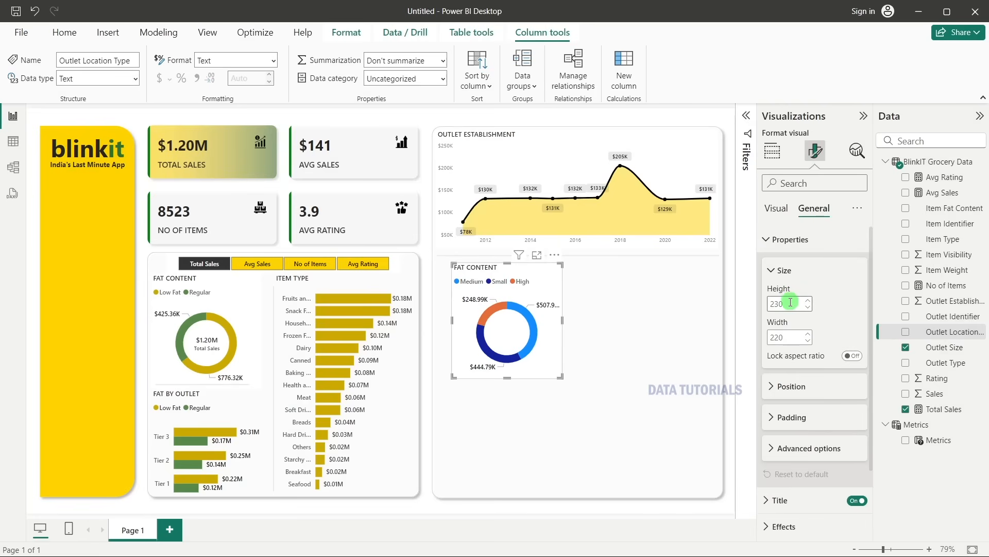
{"action": "double_click", "coordinate": [790, 302]}
{"action": "type", "text": "225"}
{"action": "double_click", "coordinate": [778, 335]}
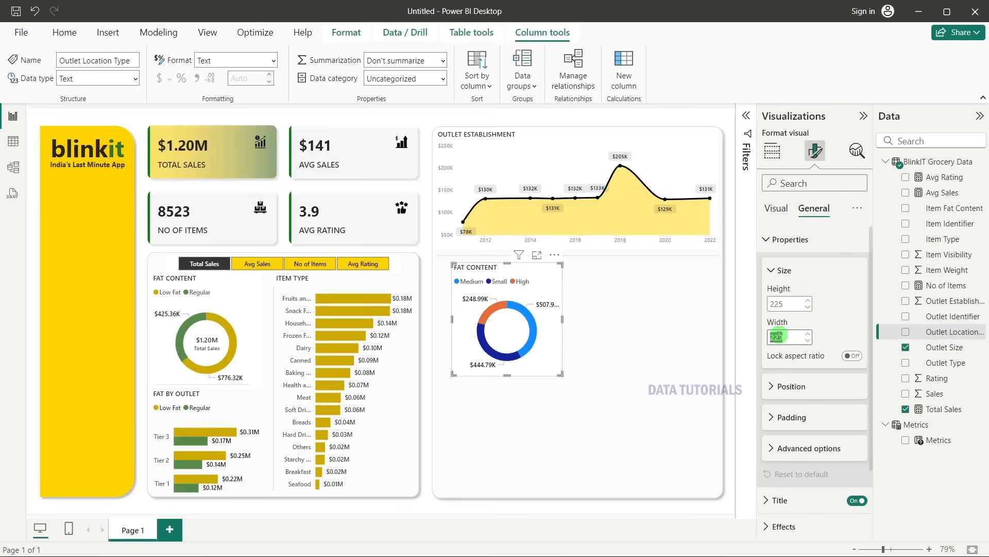
{"action": "type", "text": "25"}
{"action": "key", "text": "BackSpace"}
{"action": "type", "text": "75"}
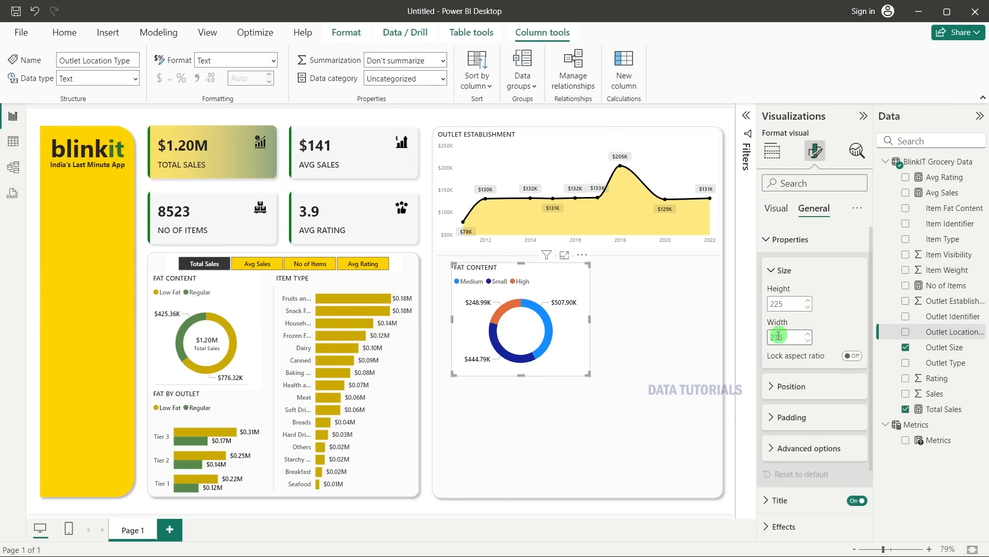
{"action": "left_click_drag", "start_coordinate": [574, 279], "coordinate": [557, 276]}
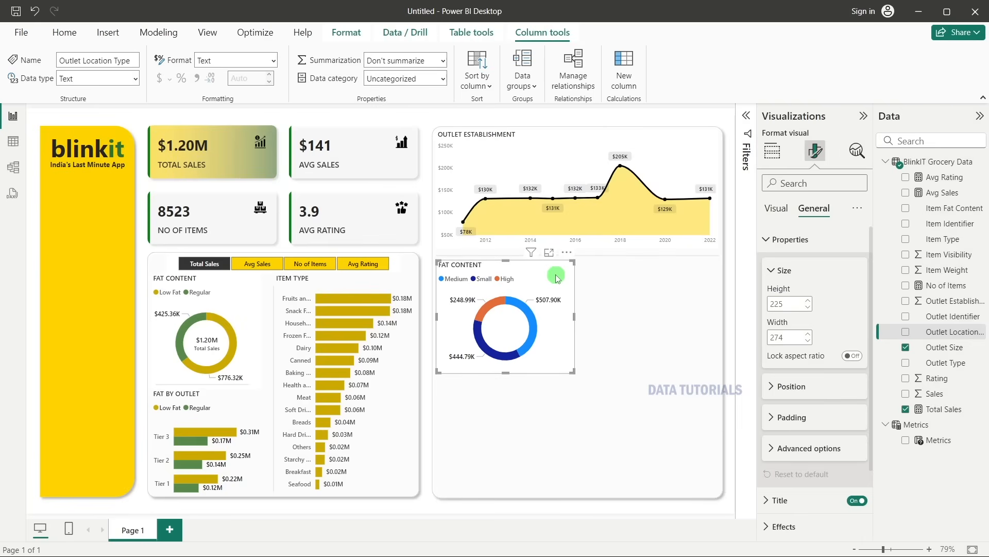
Change the copied donut's title text to OUTLET SIZE.
{"action": "scroll", "coordinate": [804, 366], "scroll_direction": "down", "scroll_amount": 1}
{"action": "scroll", "coordinate": [802, 365], "scroll_direction": "down", "scroll_amount": 2}
{"action": "left_click", "coordinate": [789, 413]}
{"action": "scroll", "coordinate": [788, 411], "scroll_direction": "down", "scroll_amount": 1}
{"action": "double_click", "coordinate": [796, 290]}
{"action": "triple_click", "coordinate": [795, 289]}
{"action": "type", "text": "OUTLET SIZE"}
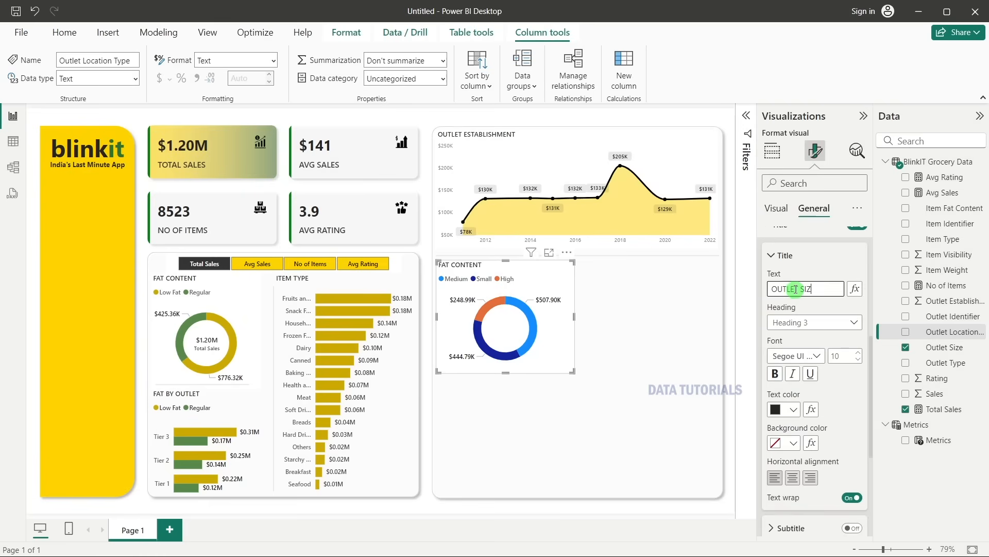
{"action": "left_click", "coordinate": [815, 255]}
Set the Medium slice color of the outlet size donut to #73B761.
{"action": "scroll", "coordinate": [811, 312], "scroll_direction": "up", "scroll_amount": 5}
{"action": "scroll", "coordinate": [812, 315], "scroll_direction": "down", "scroll_amount": 4}
{"action": "scroll", "coordinate": [812, 316], "scroll_direction": "up", "scroll_amount": 5}
{"action": "left_click", "coordinate": [776, 208]}
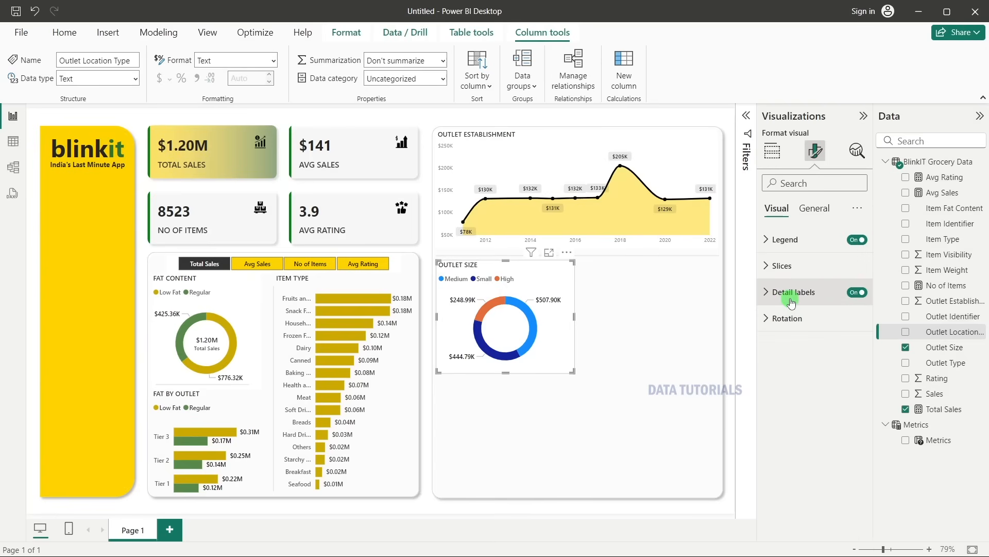
{"action": "left_click", "coordinate": [784, 273]}
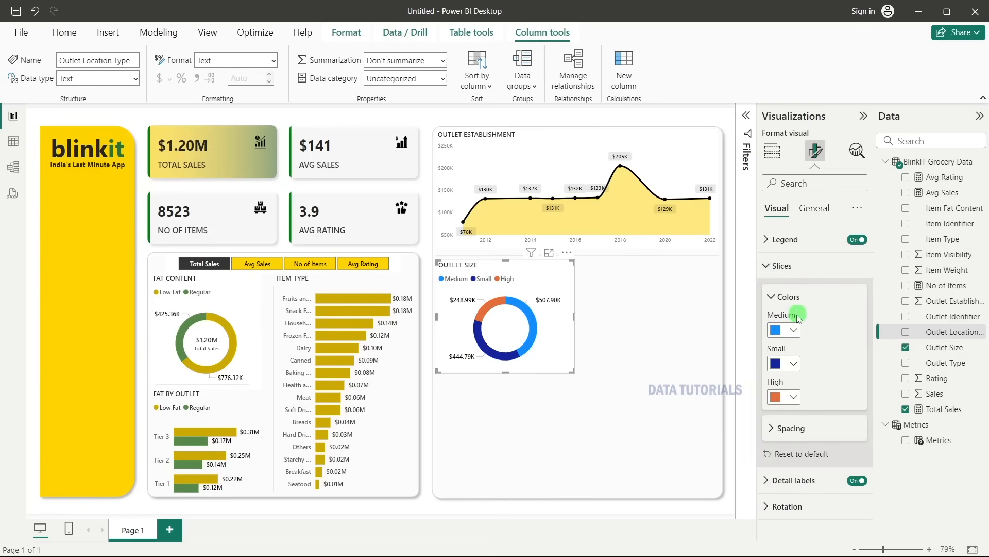
{"action": "left_click", "coordinate": [794, 325]}
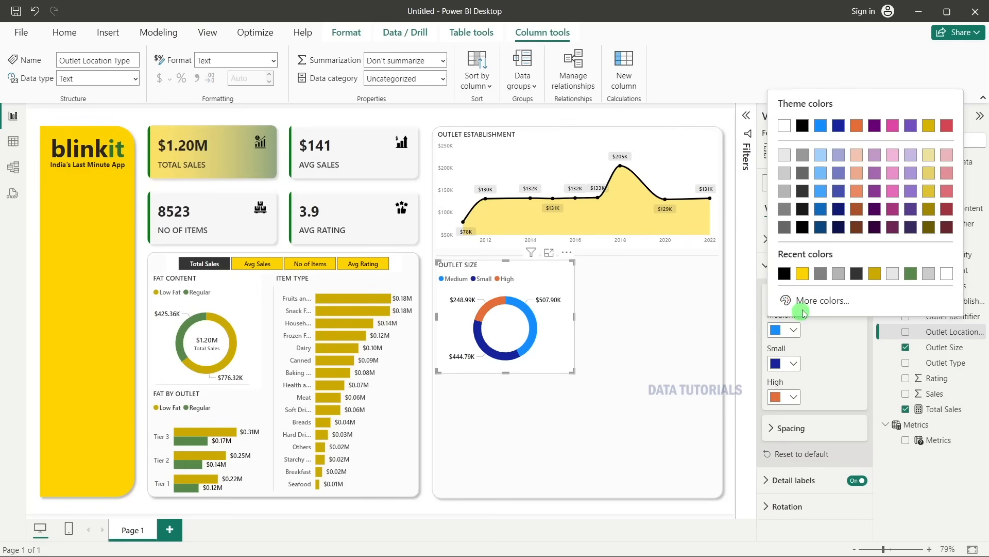
{"action": "left_click", "coordinate": [802, 302]}
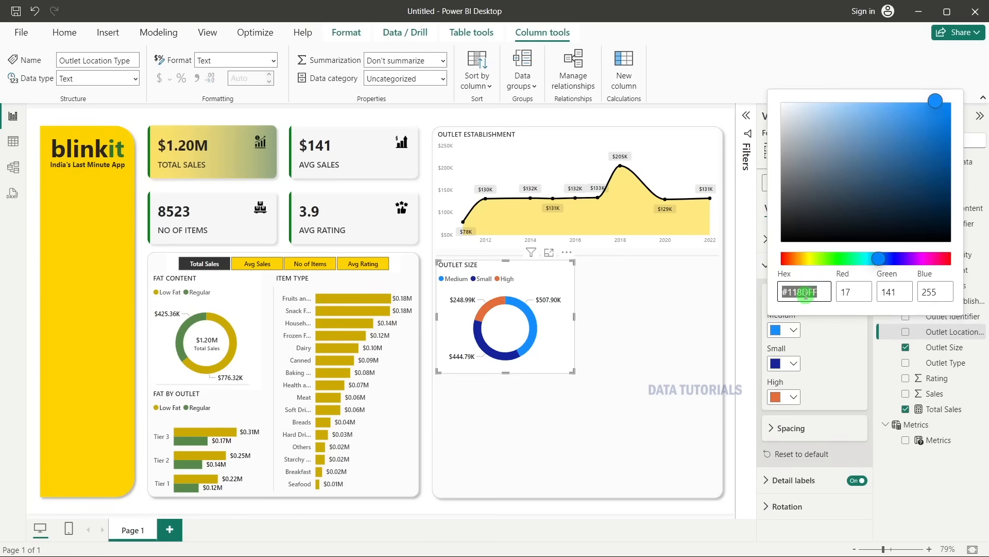
{"action": "type", "text": "#73"}
{"action": "type", "text": "61"}
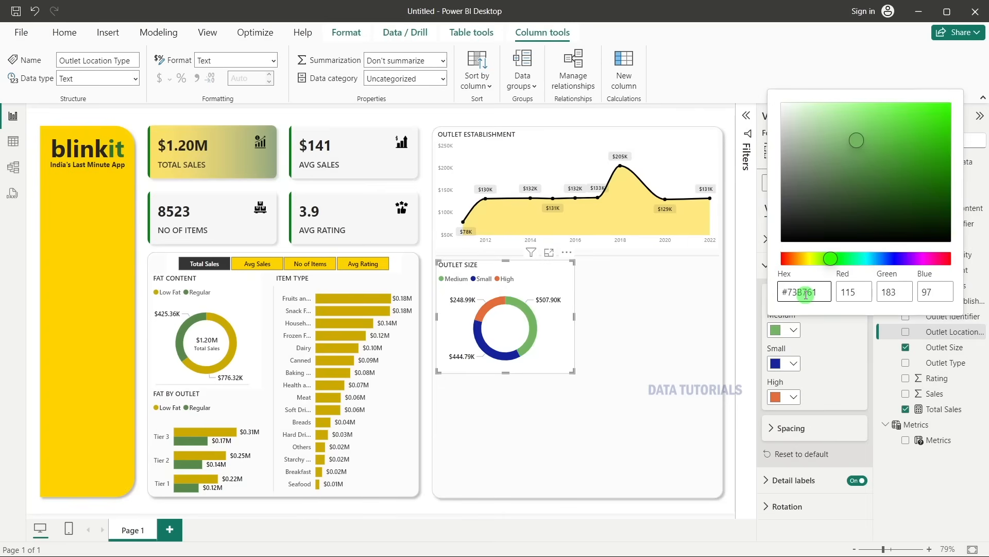
{"action": "left_click", "coordinate": [793, 364]}
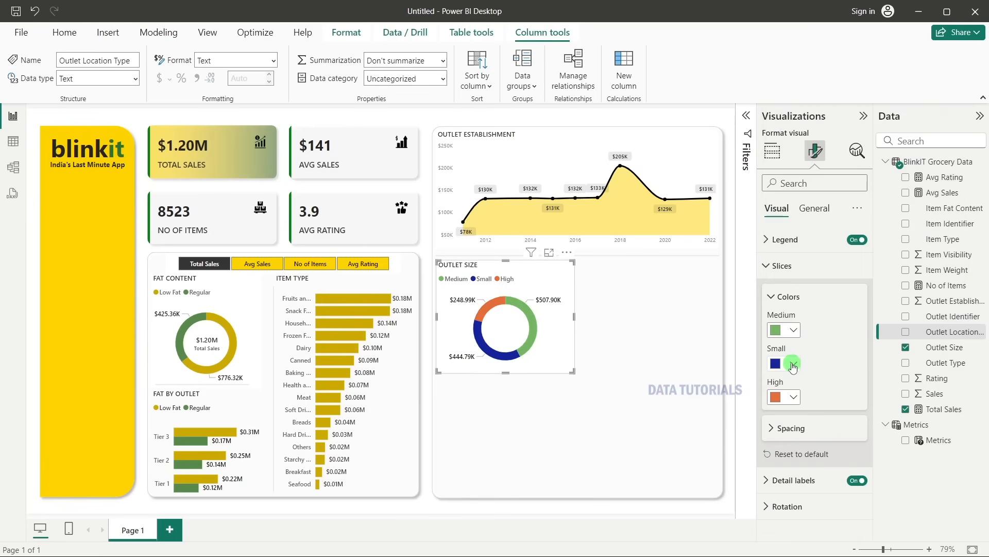
Set the Small slice color of the outlet size donut to #568949.
{"action": "left_click", "coordinate": [793, 364]}
{"action": "left_click", "coordinate": [823, 333]}
{"action": "type", "text": "#56"}
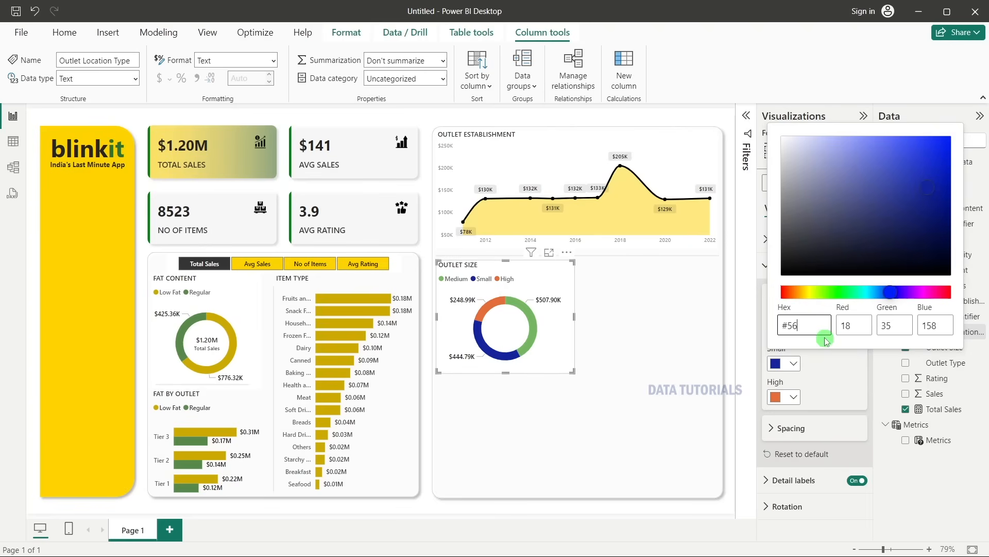
{"action": "type", "text": "8949"}
{"action": "left_click", "coordinate": [780, 402]}
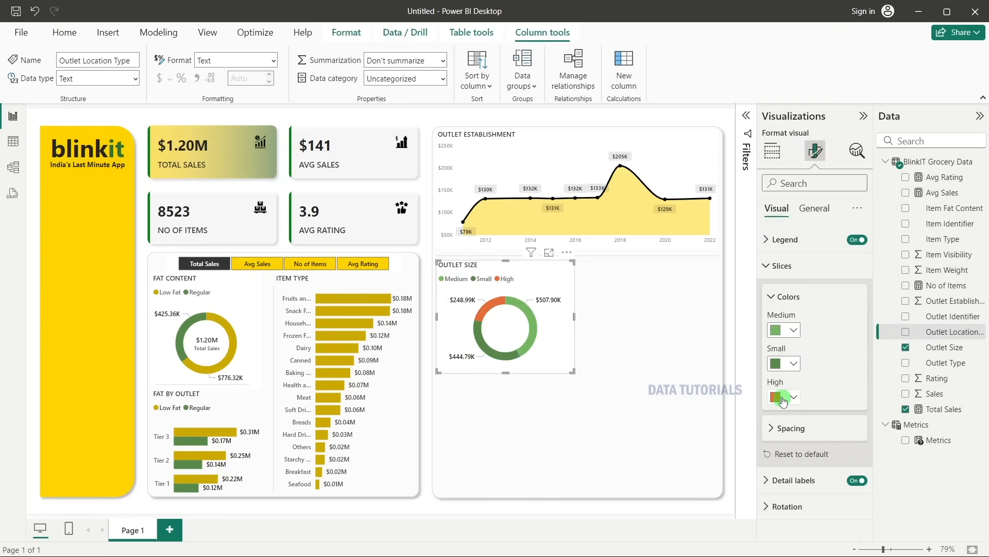
Set the High slice color of the outlet size donut to #FFD200.
{"action": "left_click", "coordinate": [785, 398]}
{"action": "left_click", "coordinate": [806, 368]}
{"action": "type", "text": "#ff"}
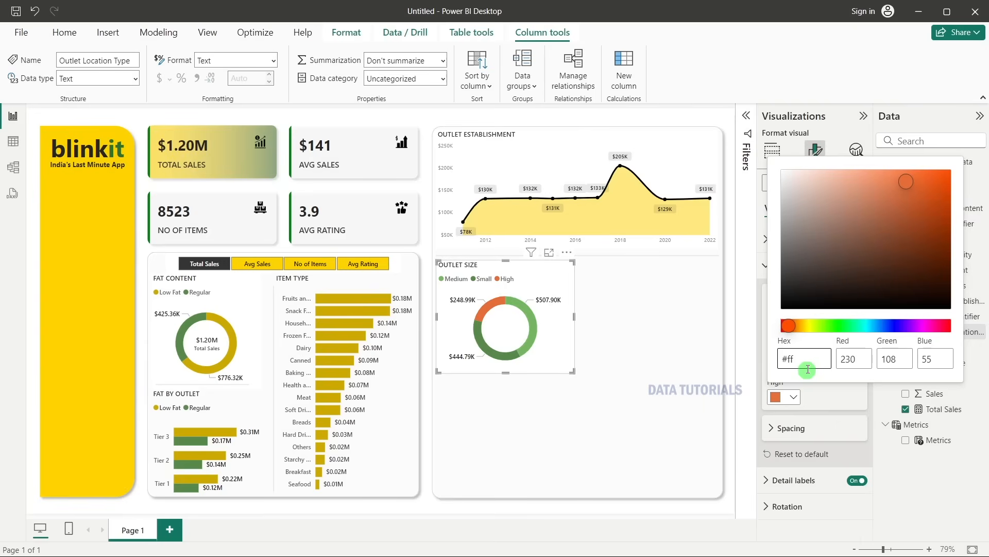
{"action": "type", "text": "d200"}
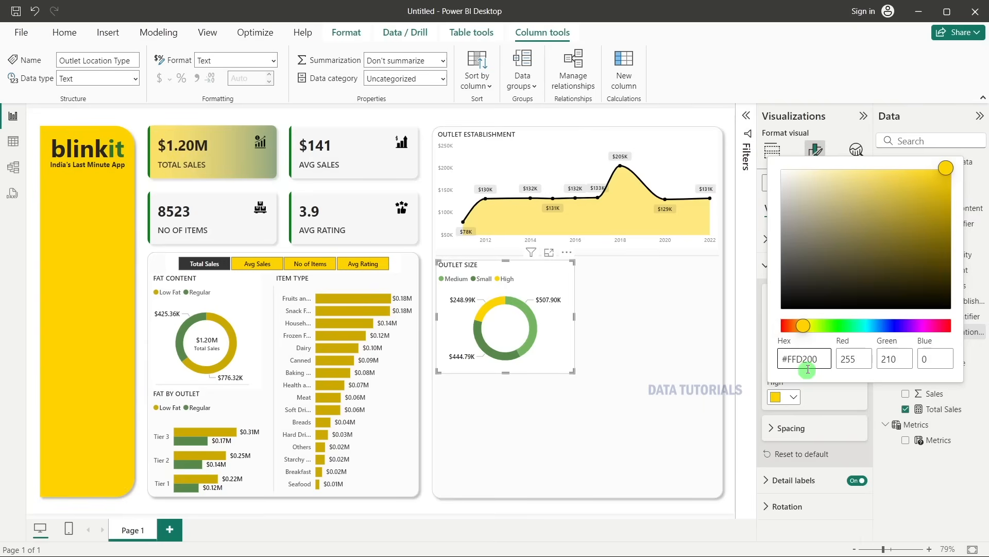
{"action": "left_click", "coordinate": [729, 294]}
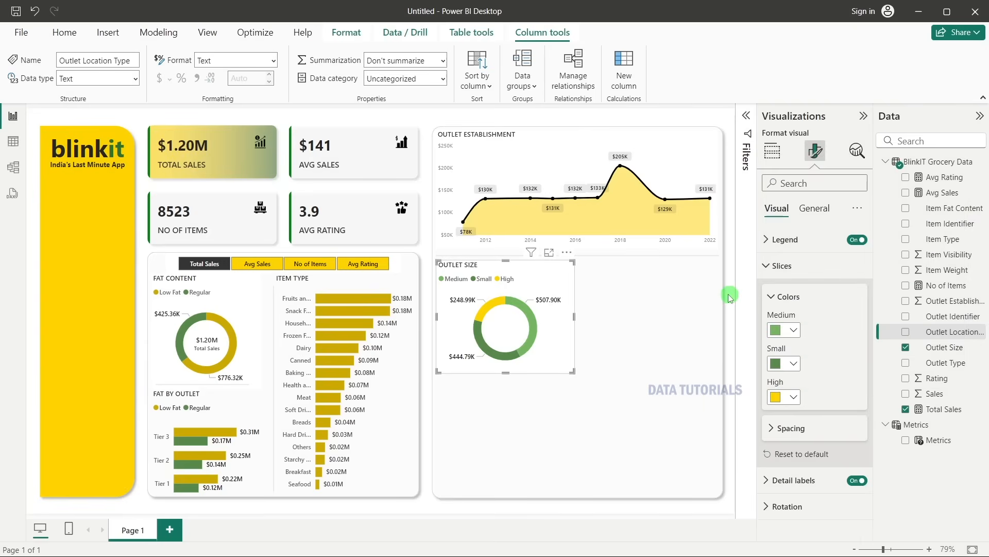
Examine the total sales of each outlet size slice in the donut and deselect the chart.
{"action": "left_click", "coordinate": [503, 368]}
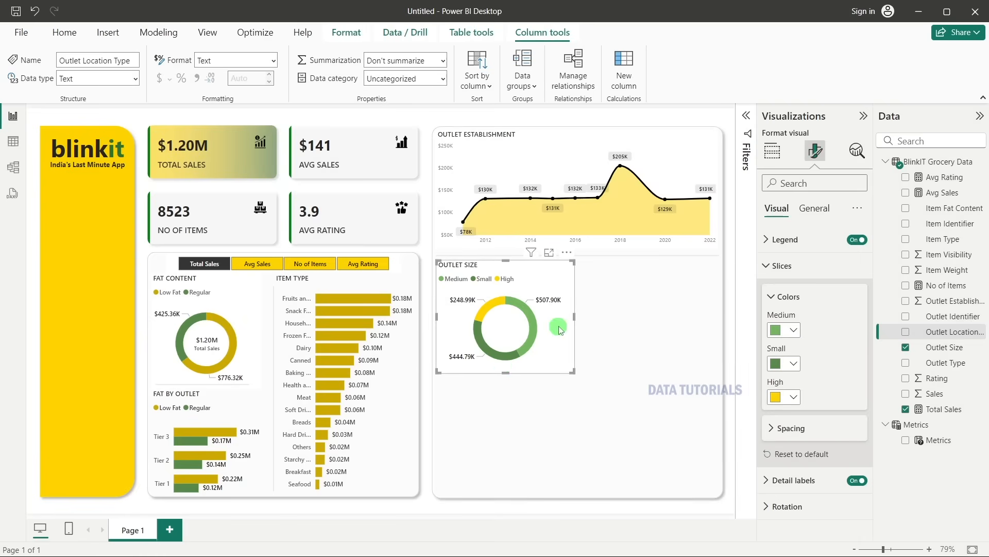
{"action": "mouse_move", "coordinate": [534, 316]}
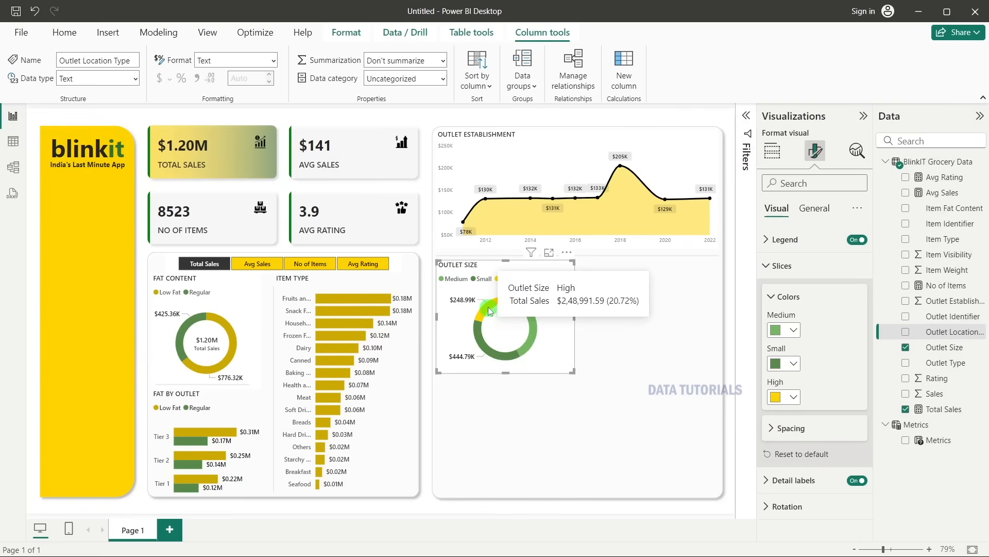
{"action": "left_click", "coordinate": [734, 306]}
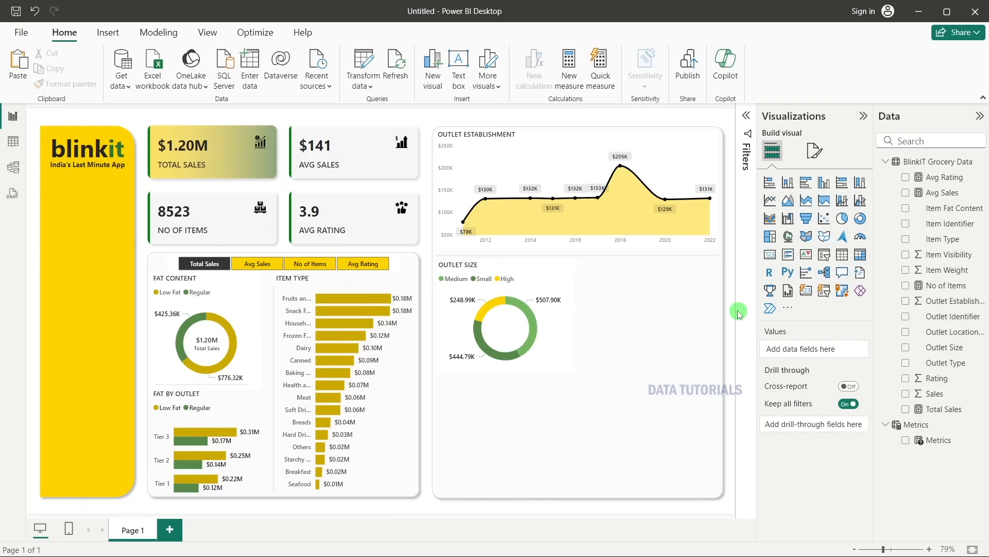
Duplicate the vertical divider beside the item type chart, place it beside the outlet size donut and shorten it to the donut's height.
{"action": "left_click", "coordinate": [274, 364]}
{"action": "left_click", "coordinate": [273, 364]}
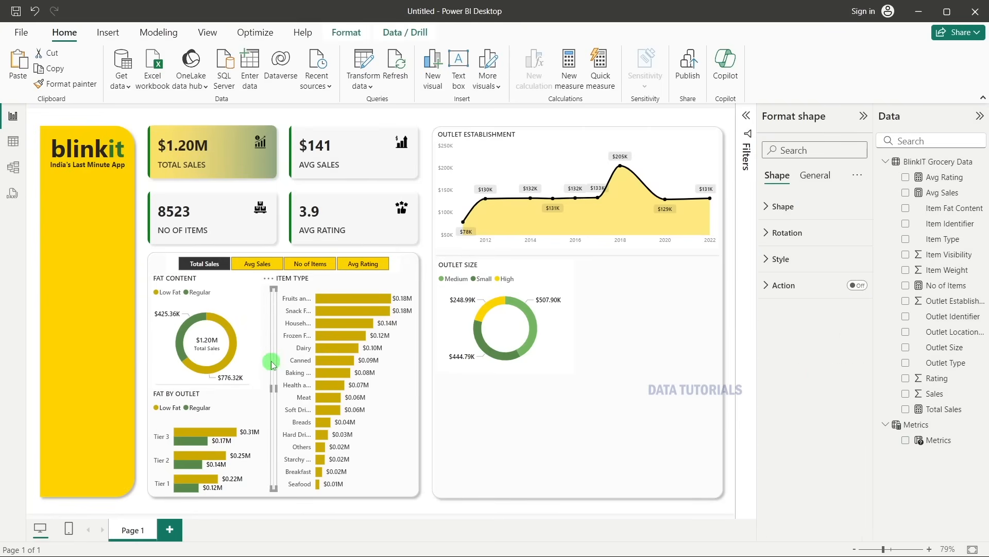
{"action": "left_click_drag", "start_coordinate": [273, 364], "coordinate": [577, 339]}
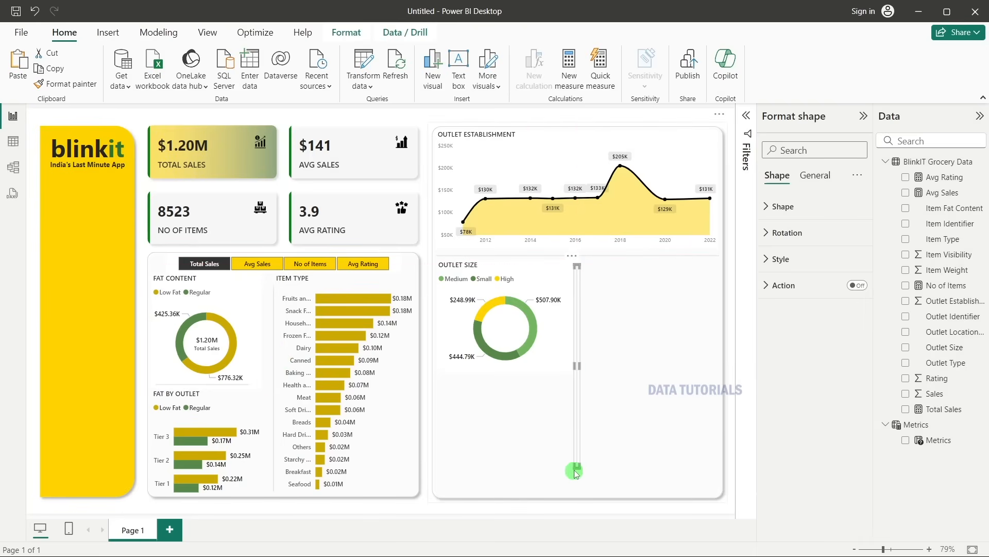
{"action": "left_click_drag", "start_coordinate": [576, 467], "coordinate": [577, 355]}
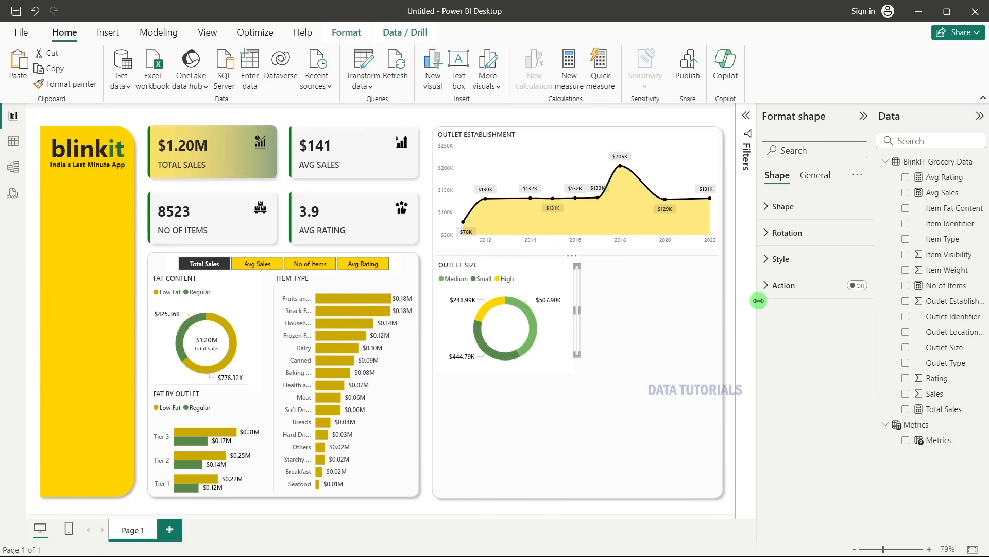
{"action": "left_click", "coordinate": [725, 329]}
Insert a funnel chart beside the outlet size donut, showing Sales by Outlet Location Type as the requirements slide asks.
{"action": "key", "text": "alt+Tab"}
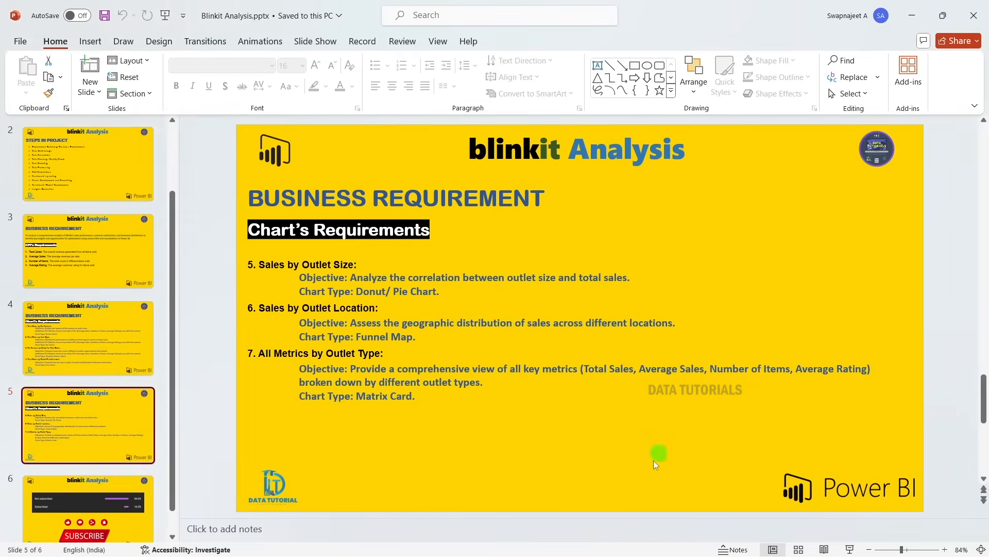
{"action": "key", "text": "alt+Tab"}
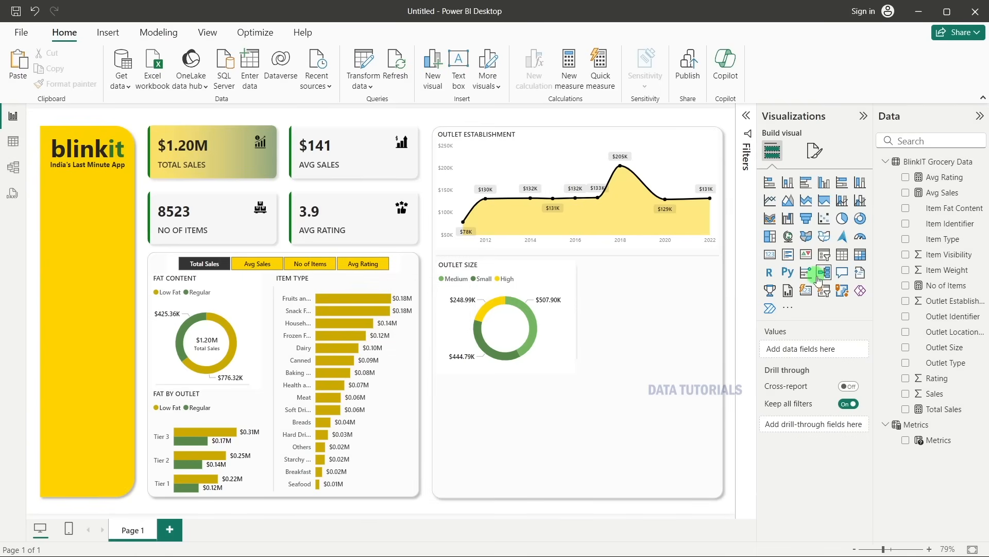
{"action": "left_click", "coordinate": [808, 225]}
{"action": "left_click_drag", "start_coordinate": [131, 228], "coordinate": [620, 332]}
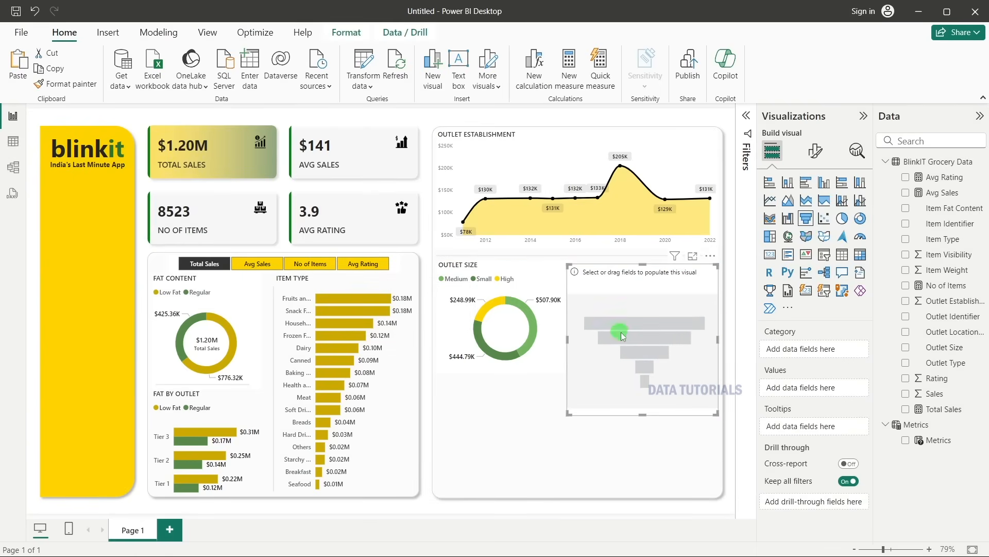
{"action": "left_click", "coordinate": [907, 394]}
{"action": "left_click", "coordinate": [906, 332]}
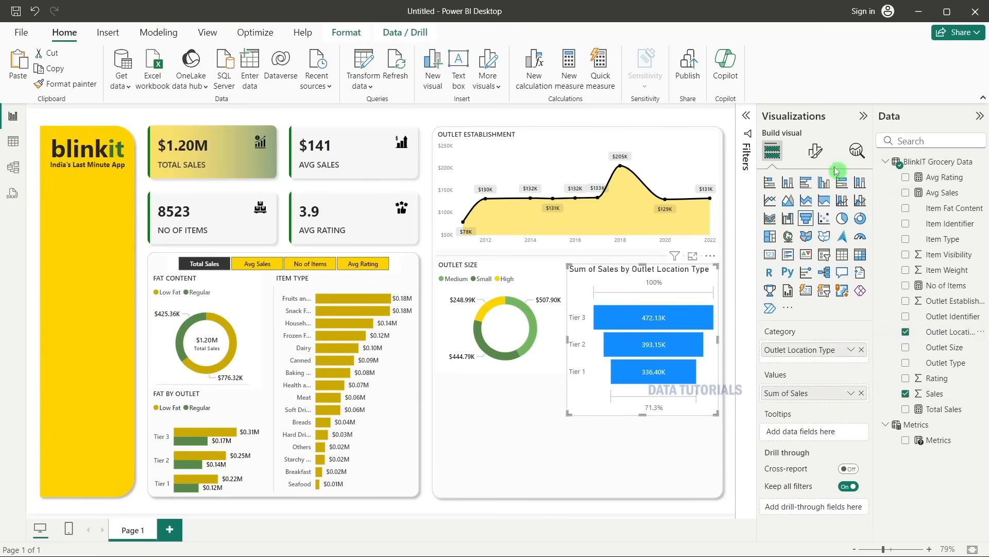
Change the funnel chart's title to OUTLET LOCATION.
{"action": "left_click", "coordinate": [815, 150]}
{"action": "left_click", "coordinate": [818, 209]}
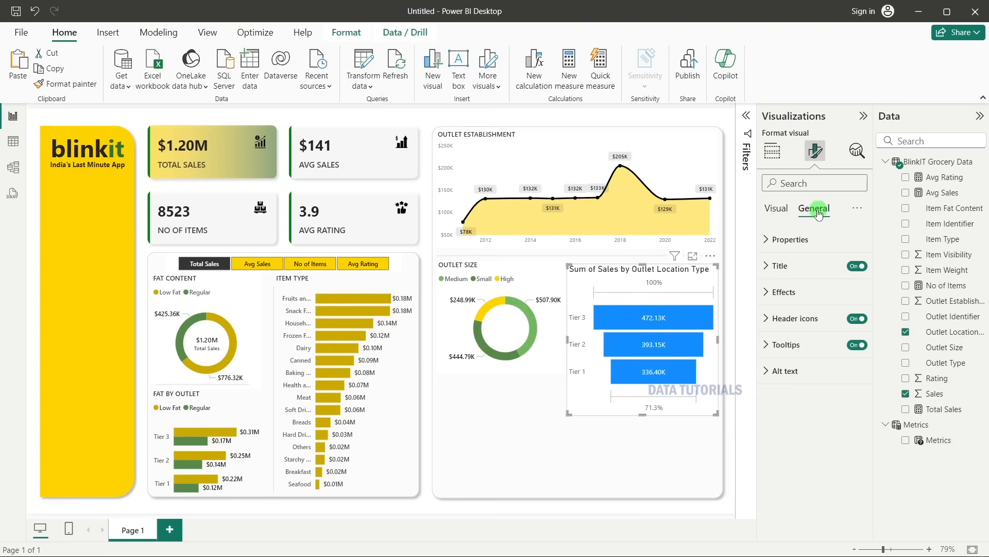
{"action": "left_click", "coordinate": [794, 266]}
{"action": "left_click", "coordinate": [805, 329]}
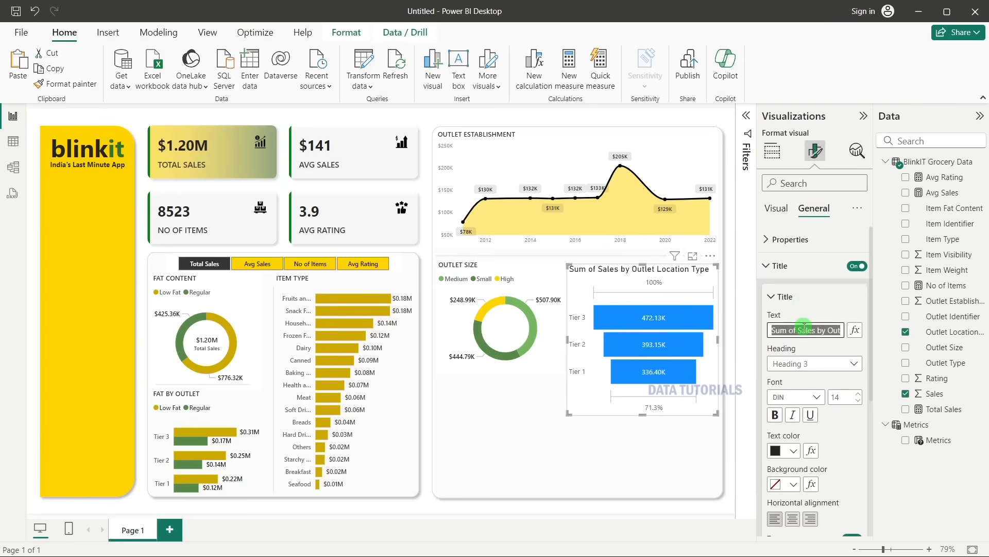
{"action": "type", "text": "OUTLET LOCATION"}
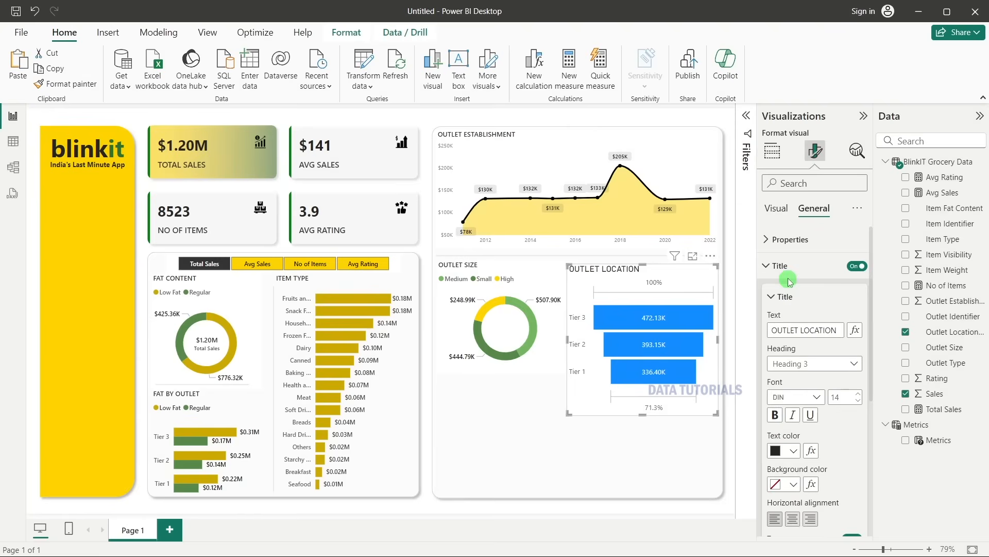
Set the OUTLET LOCATION title font to Segoe UI Semibold, size 10.
{"action": "left_click", "coordinate": [817, 397]}
{"action": "scroll", "coordinate": [807, 353], "scroll_direction": "down", "scroll_amount": 3}
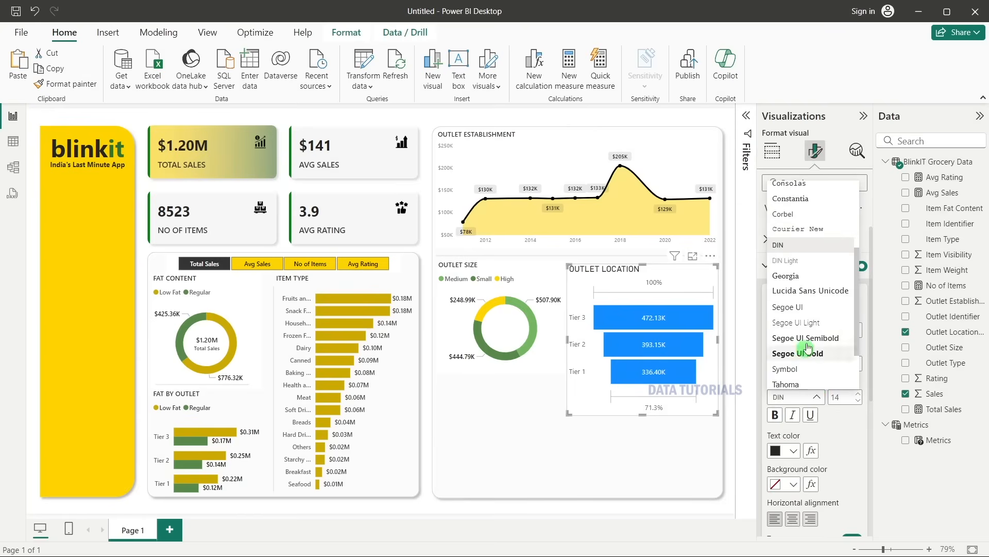
{"action": "left_click", "coordinate": [805, 338]}
{"action": "left_click", "coordinate": [849, 397]}
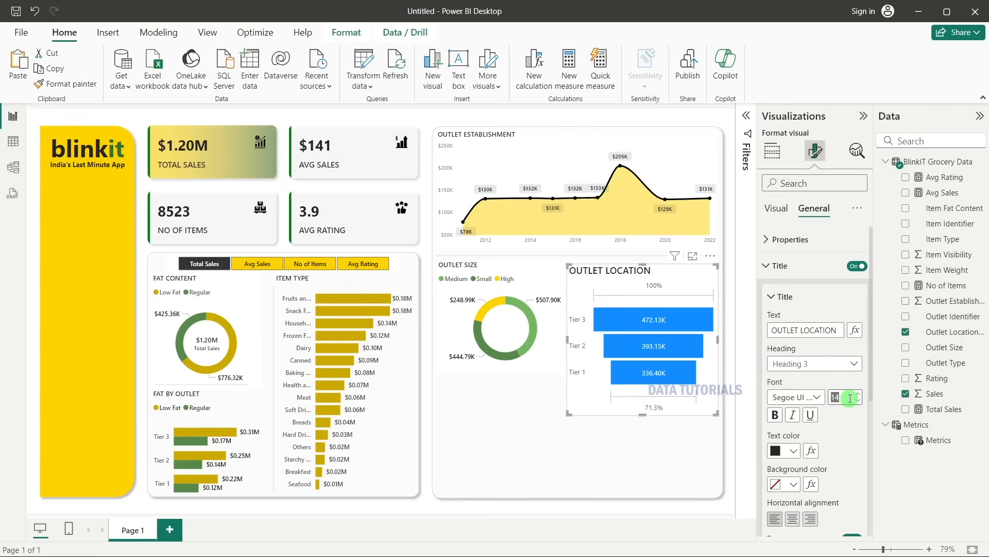
{"action": "type", "text": "10"}
{"action": "key", "text": "Return"}
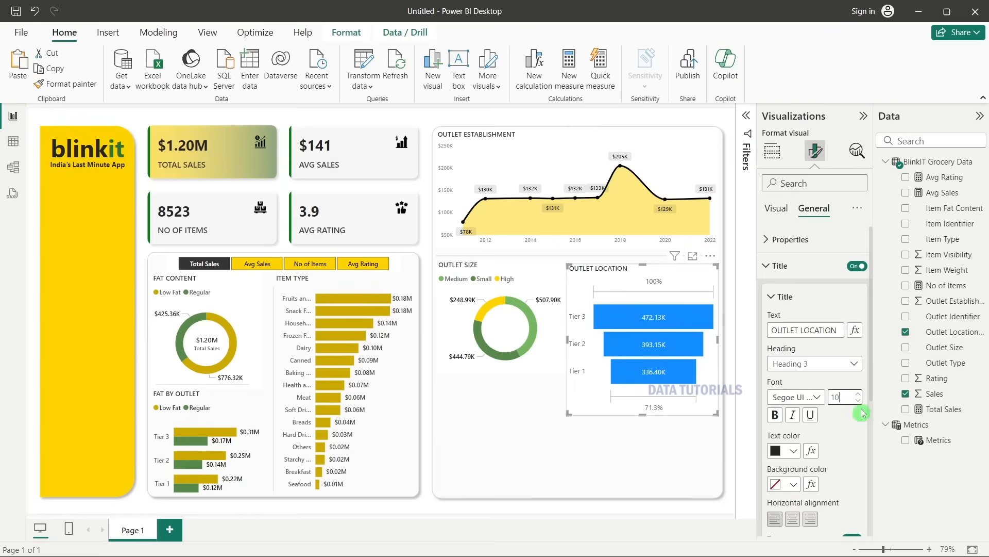
{"action": "left_click", "coordinate": [806, 264]}
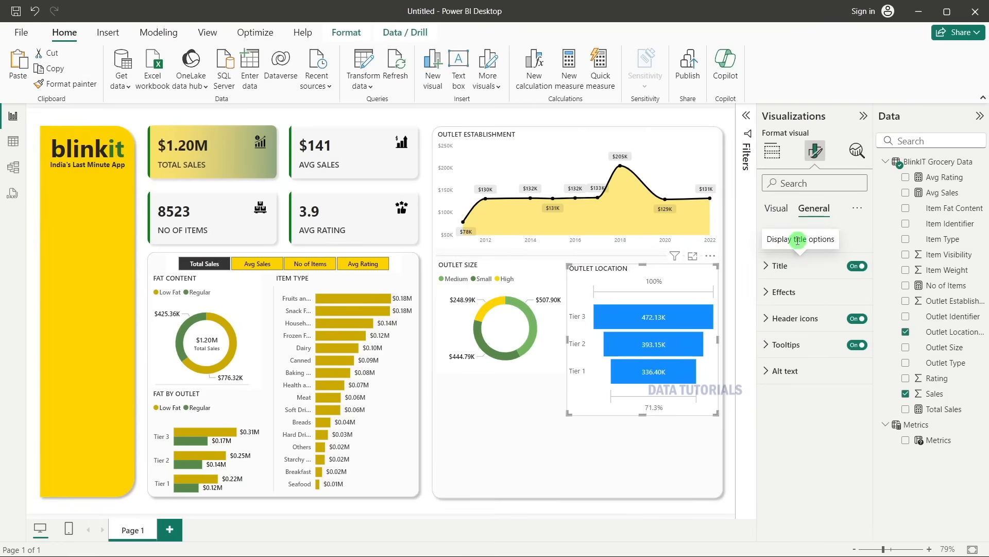
Set the height of the outlet location funnel to 230.
{"action": "left_click", "coordinate": [851, 247]}
{"action": "left_click", "coordinate": [795, 305]}
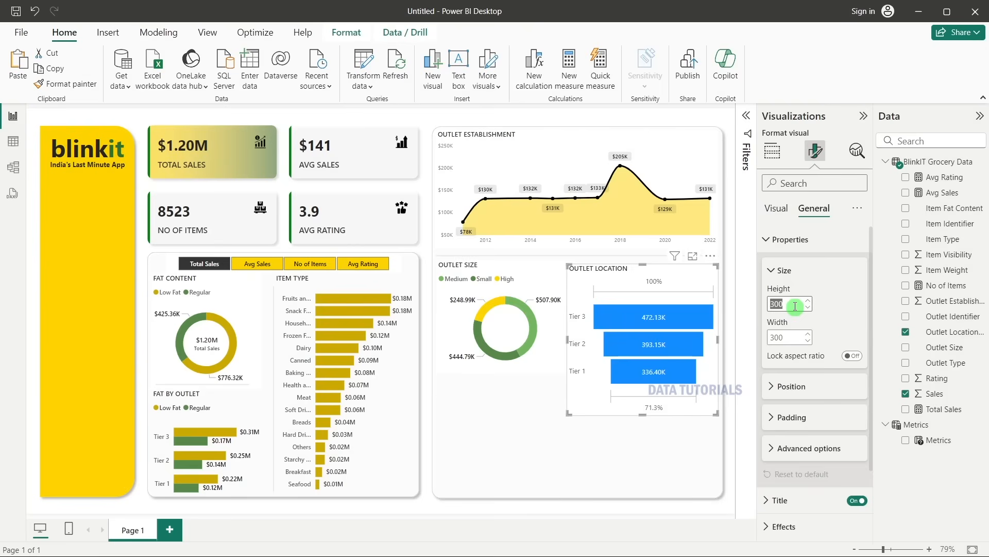
{"action": "type", "text": "23"}
{"action": "key", "text": "Return"}
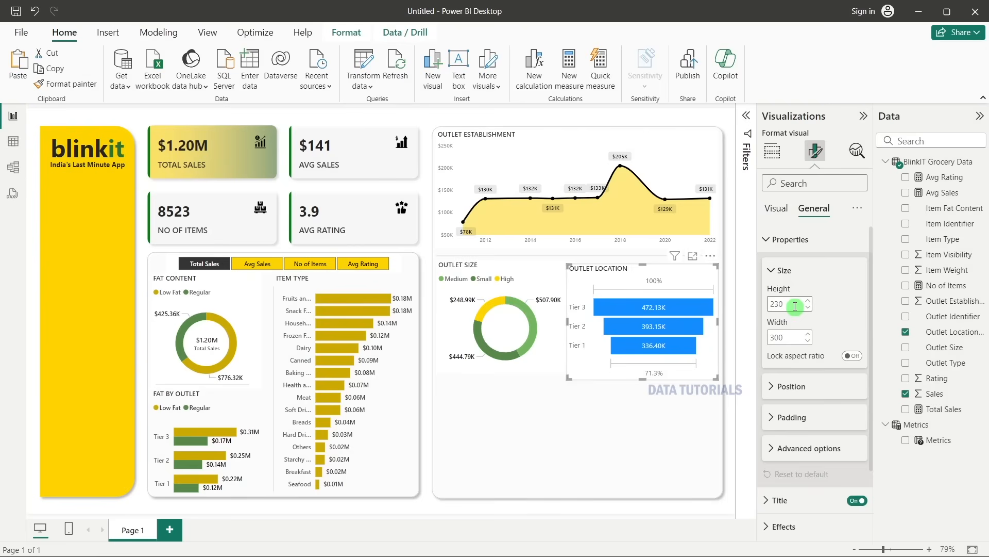
Narrow the outlet location funnel to a width of about 261 and align its upper and lower edges with the outlet size donut.
{"action": "left_click", "coordinate": [528, 270]}
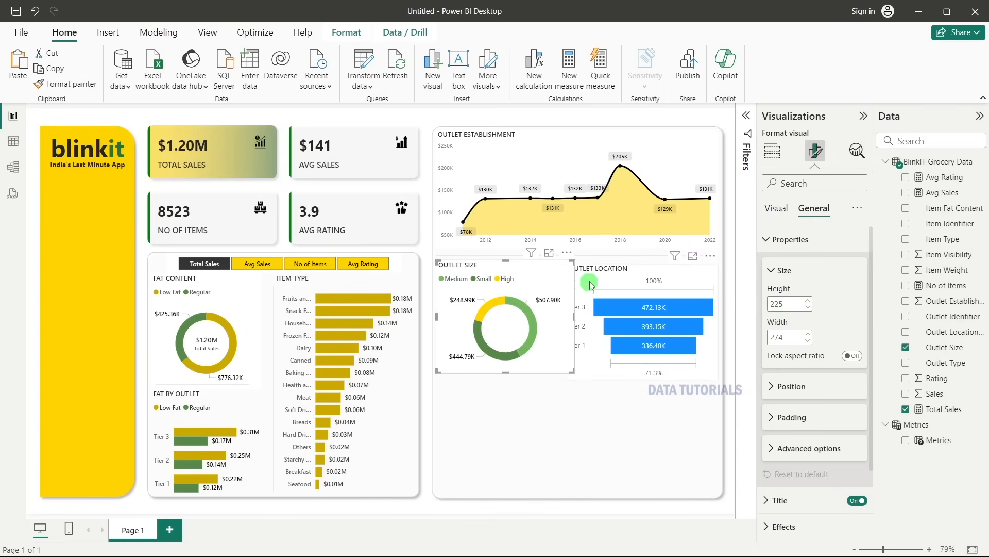
{"action": "left_click", "coordinate": [628, 271]}
{"action": "left_click_drag", "start_coordinate": [569, 322], "coordinate": [587, 324]}
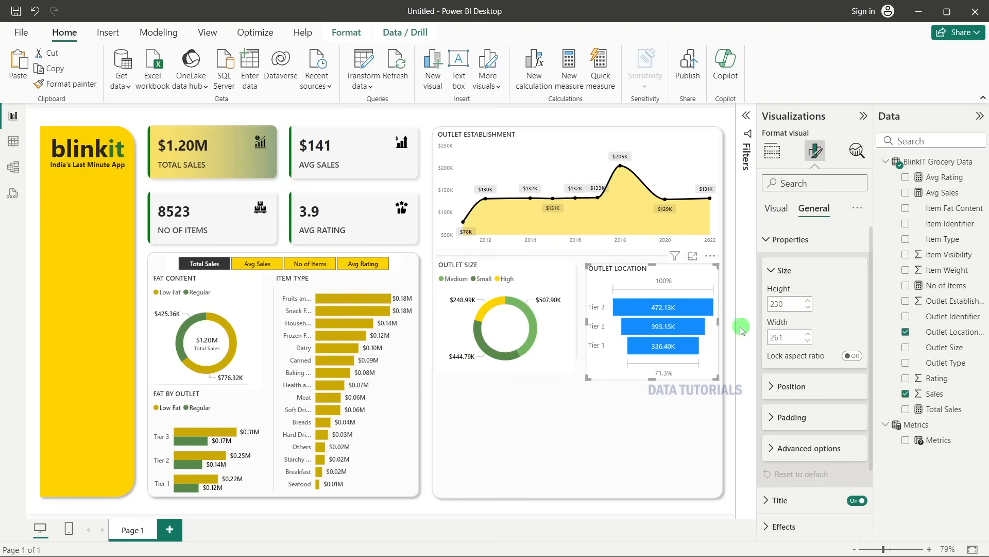
{"action": "left_click_drag", "start_coordinate": [654, 266], "coordinate": [651, 264]}
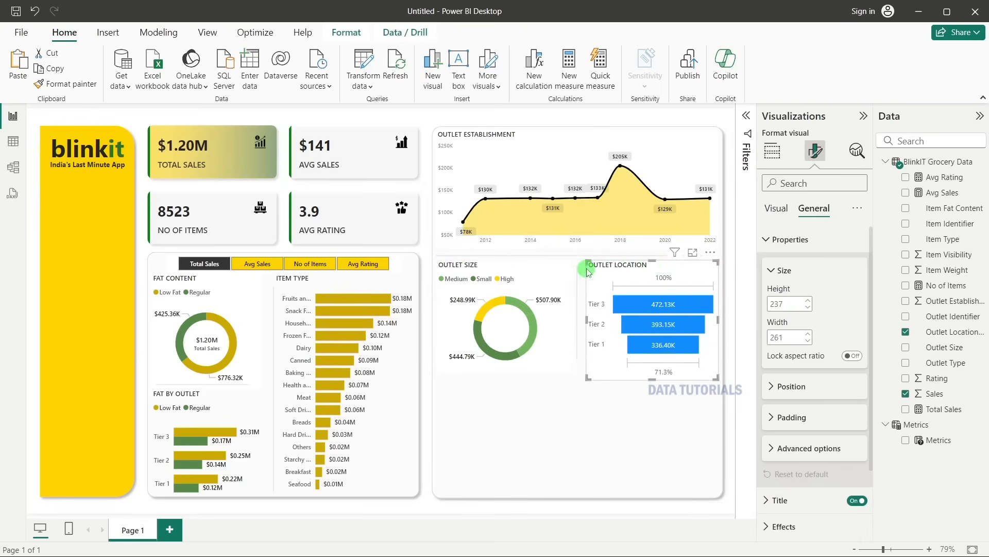
{"action": "left_click_drag", "start_coordinate": [652, 379], "coordinate": [650, 375]}
{"action": "left_click", "coordinate": [731, 390]}
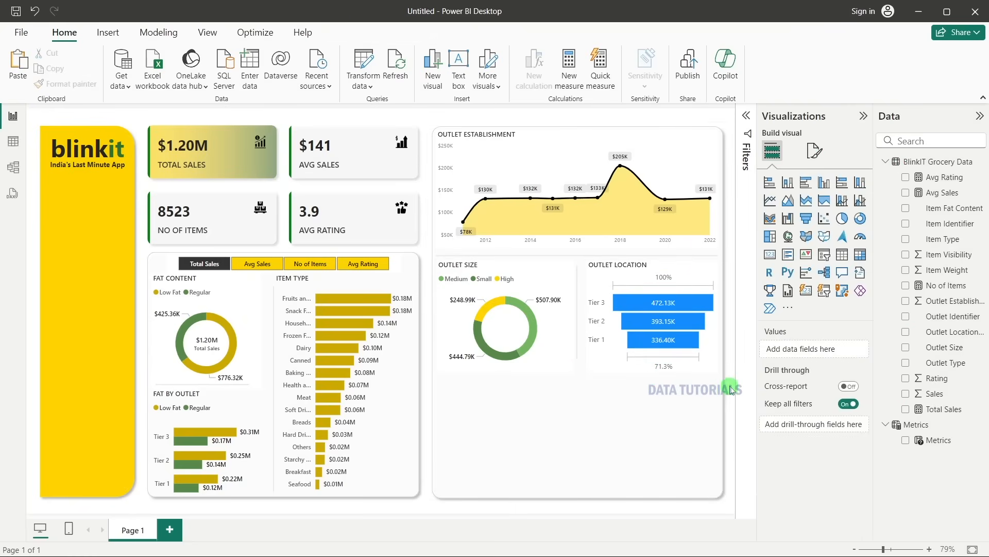
Turn off the background of the outlet size donut and the outlet location funnel.
{"action": "left_click", "coordinate": [559, 279]}
{"action": "left_click", "coordinate": [814, 154]}
{"action": "left_click", "coordinate": [814, 208]}
{"action": "left_click", "coordinate": [800, 291]}
{"action": "left_click", "coordinate": [851, 323]}
{"action": "left_click", "coordinate": [708, 273]}
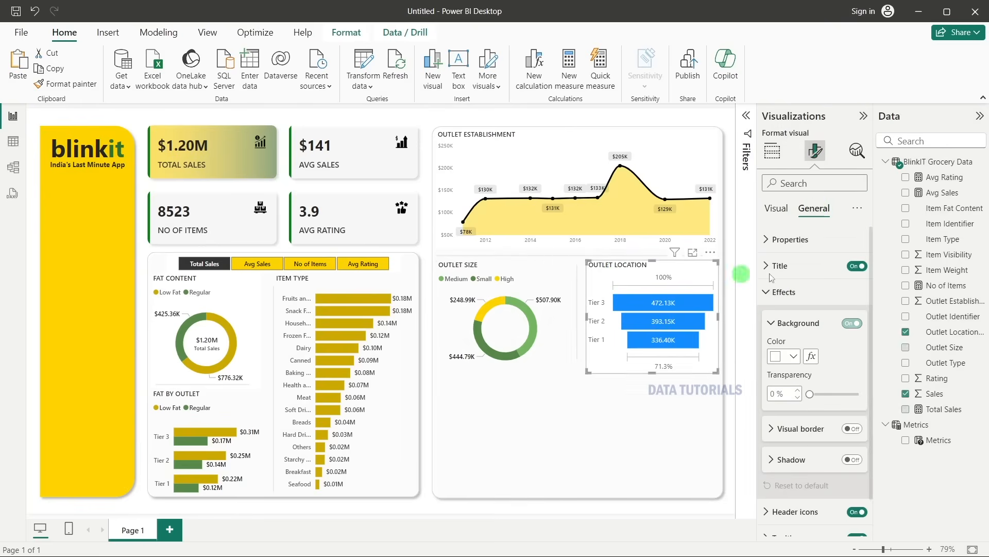
{"action": "left_click", "coordinate": [736, 328]}
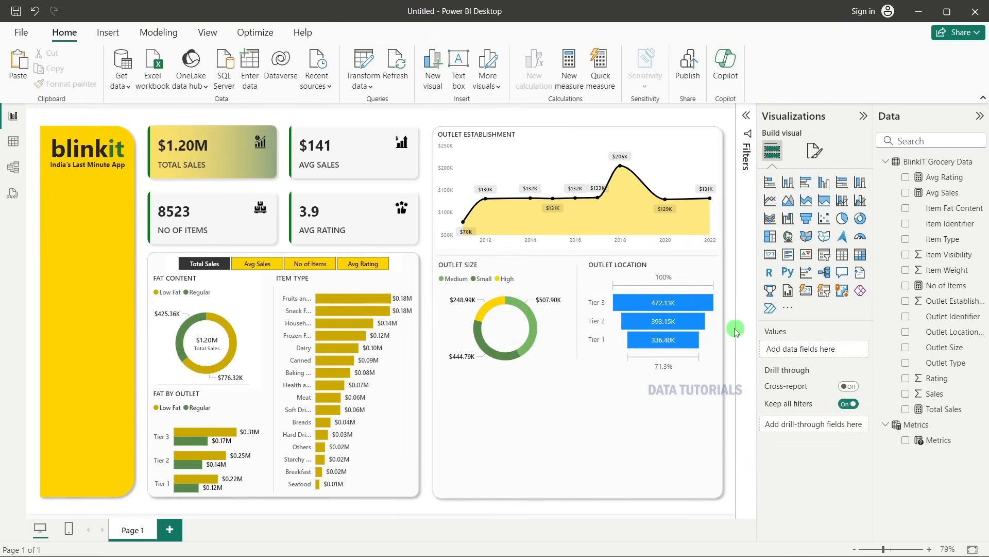
Turn off the background of the outlet establishment line chart.
{"action": "left_click", "coordinate": [567, 144]}
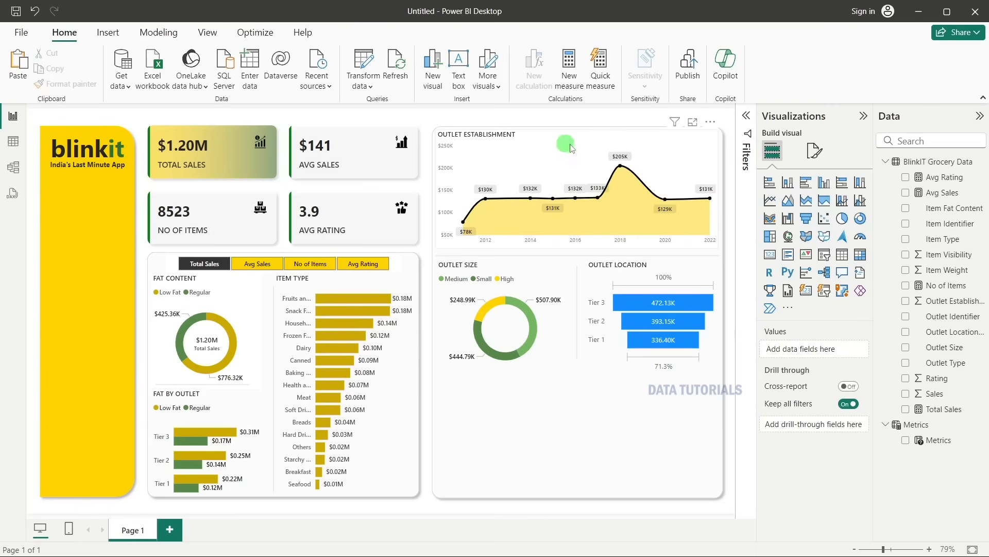
{"action": "left_click", "coordinate": [812, 155]}
{"action": "left_click", "coordinate": [814, 208]}
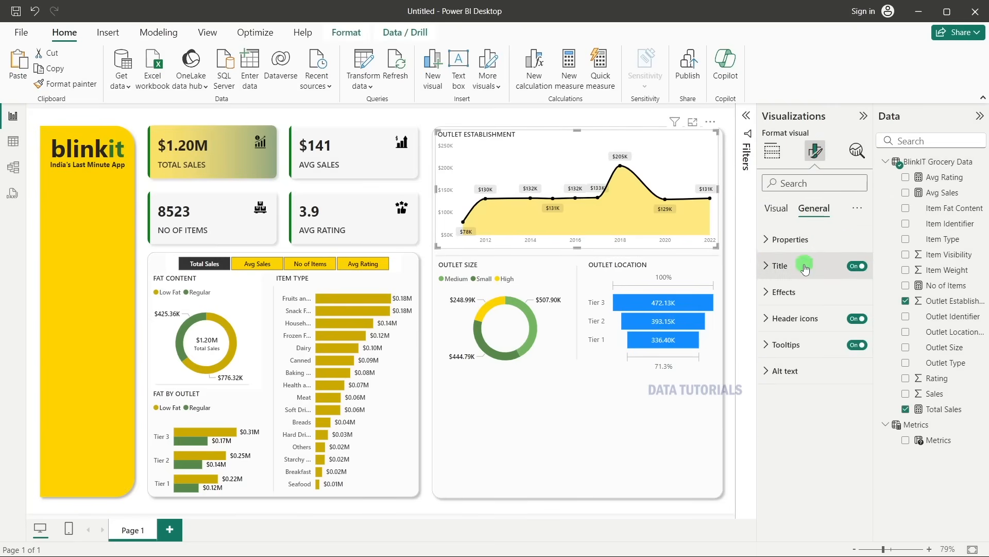
{"action": "left_click", "coordinate": [783, 292]}
{"action": "left_click", "coordinate": [845, 324]}
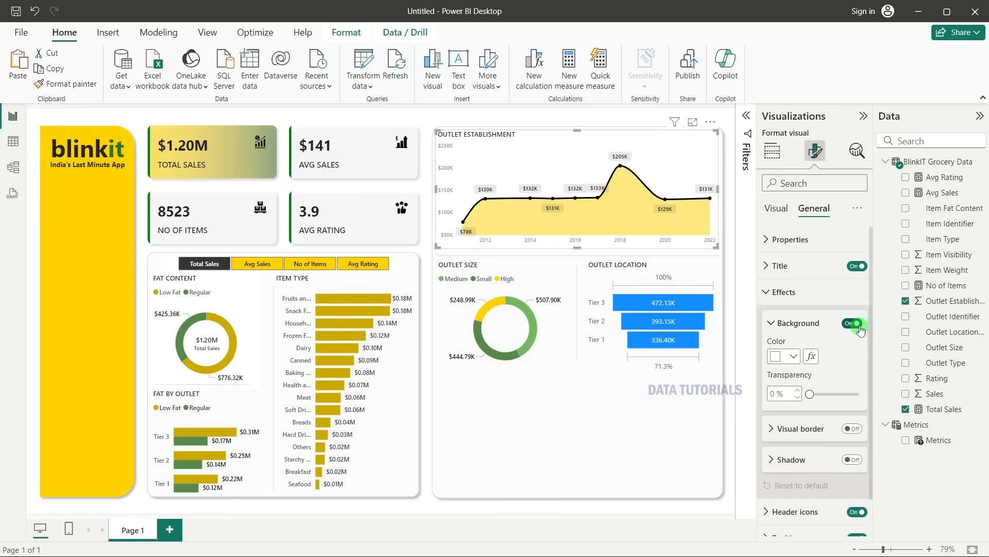
Turn off the background of the fat content donut, the item type chart and the fat by outlet chart.
{"action": "left_click", "coordinate": [255, 289]}
{"action": "left_click", "coordinate": [856, 323]}
{"action": "left_click", "coordinate": [855, 322]}
{"action": "left_click", "coordinate": [342, 311]}
{"action": "left_click", "coordinate": [245, 403]}
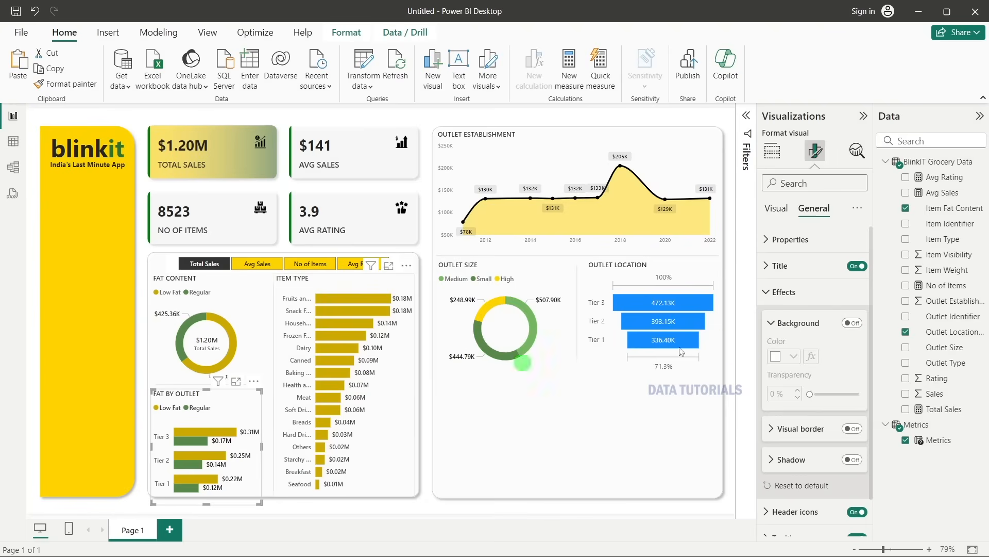
{"action": "left_click", "coordinate": [726, 363]}
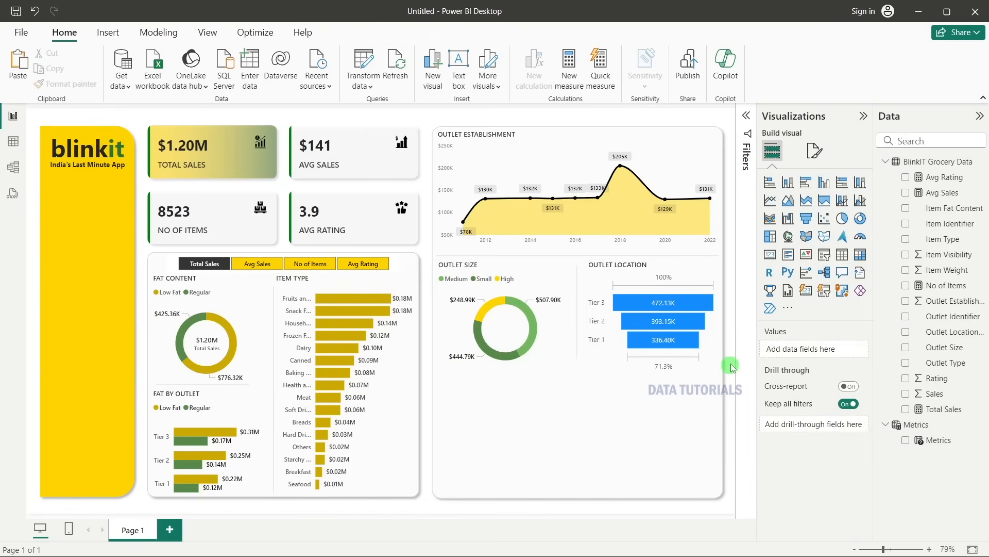
Format the outlet location funnel's data label values with a heavier Segoe UI font, size 9, in black, using the finished report as reference.
{"action": "left_click", "coordinate": [689, 280]}
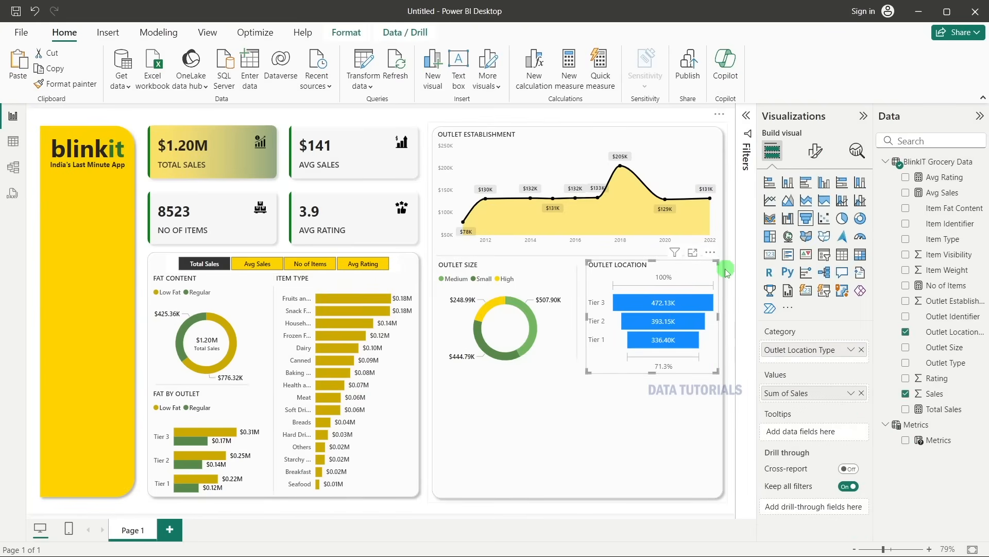
{"action": "left_click", "coordinate": [817, 151]}
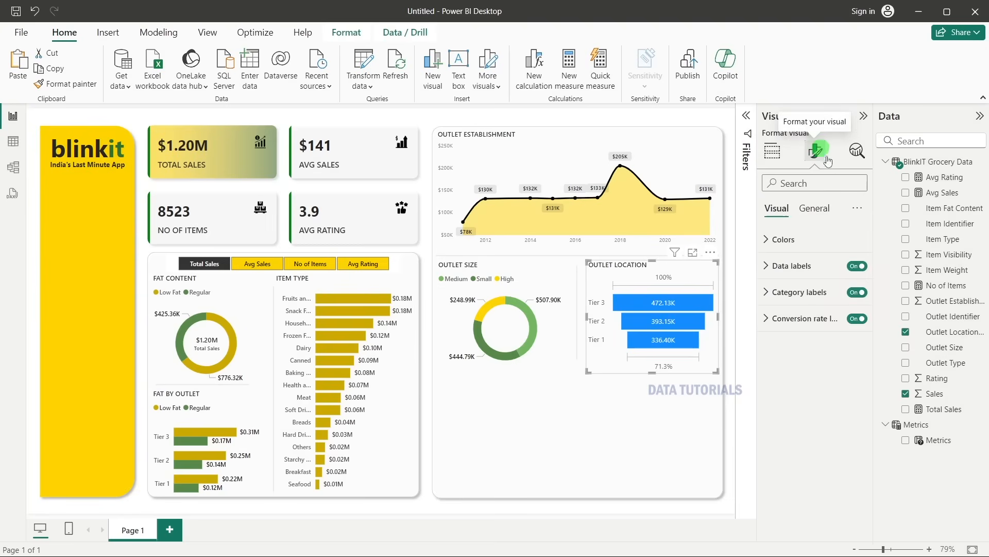
{"action": "left_click", "coordinate": [803, 278]}
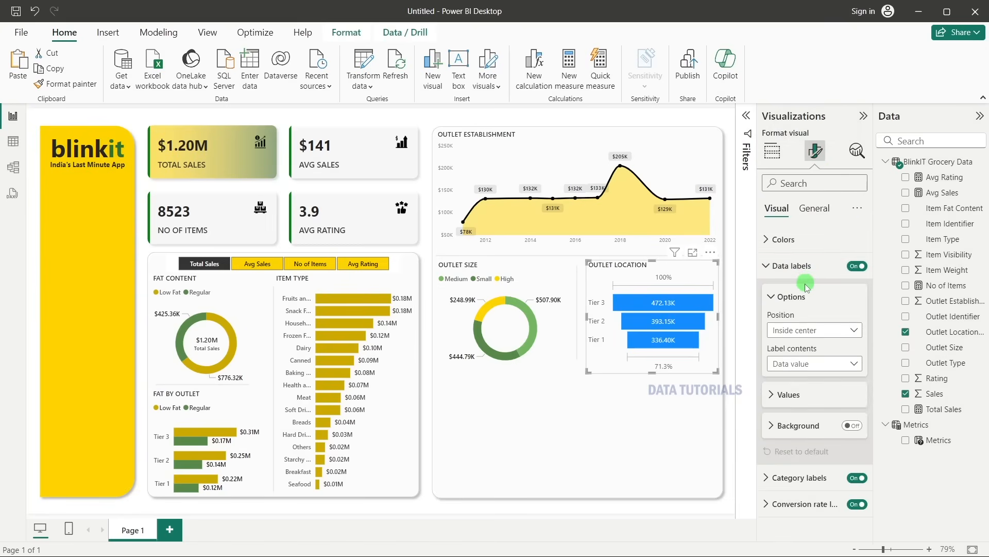
{"action": "key", "text": "alt+Tab"}
{"action": "key", "text": "Tab"}
{"action": "key", "text": "Tab"}
{"action": "key", "text": "alt+Tab"}
{"action": "left_click", "coordinate": [820, 396]}
{"action": "scroll", "coordinate": [812, 310], "scroll_direction": "down", "scroll_amount": 3}
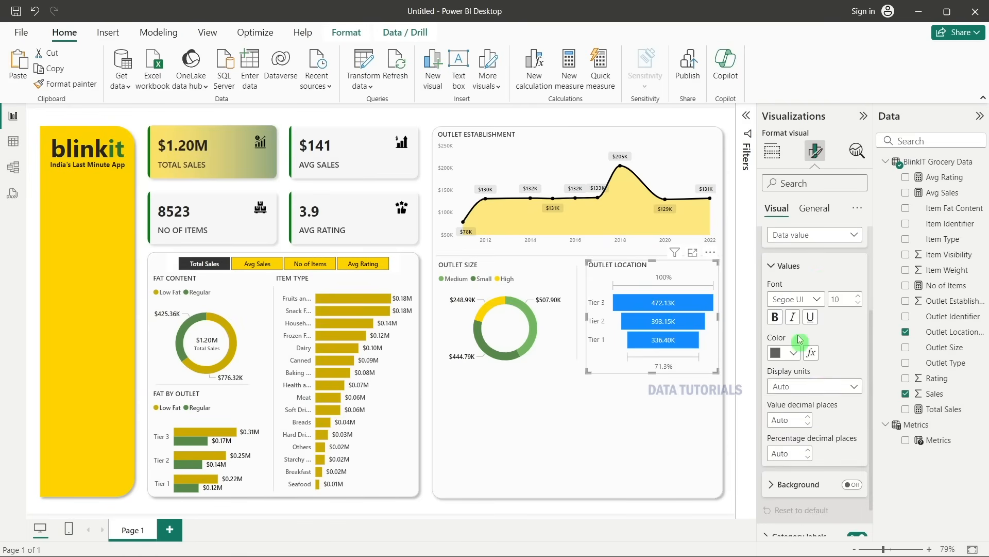
{"action": "left_click", "coordinate": [808, 298]}
{"action": "left_click", "coordinate": [818, 438]}
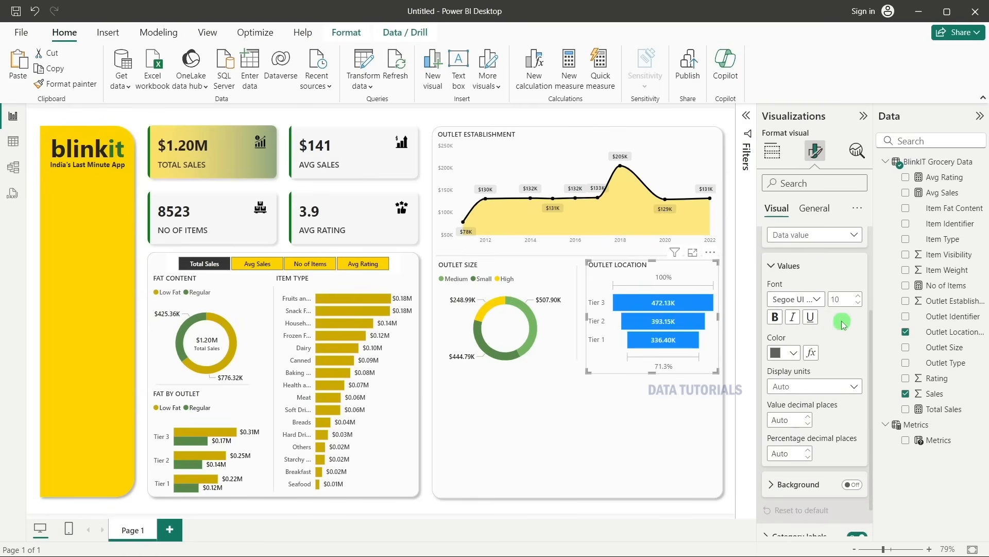
{"action": "left_click", "coordinate": [859, 303]}
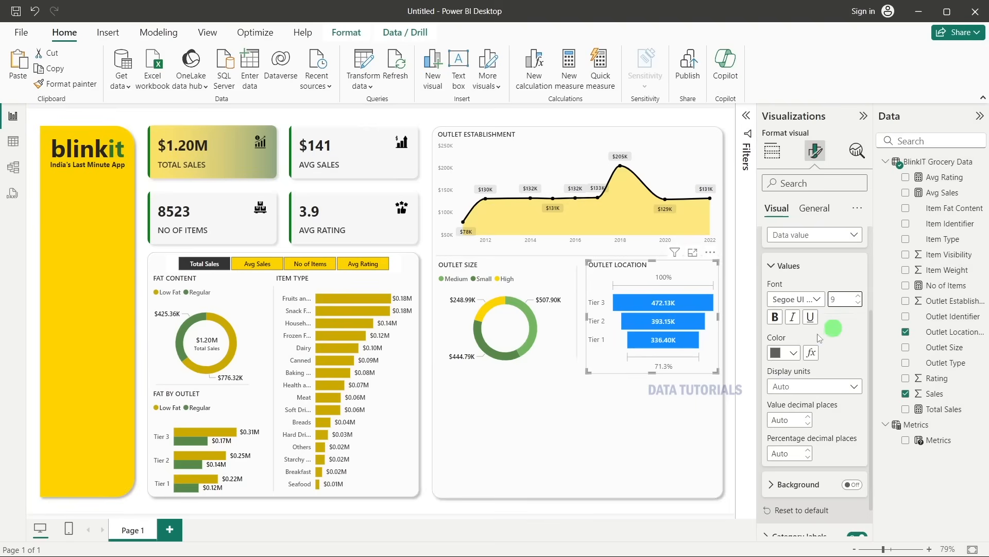
{"action": "left_click", "coordinate": [794, 353]}
{"action": "left_click", "coordinate": [801, 151]}
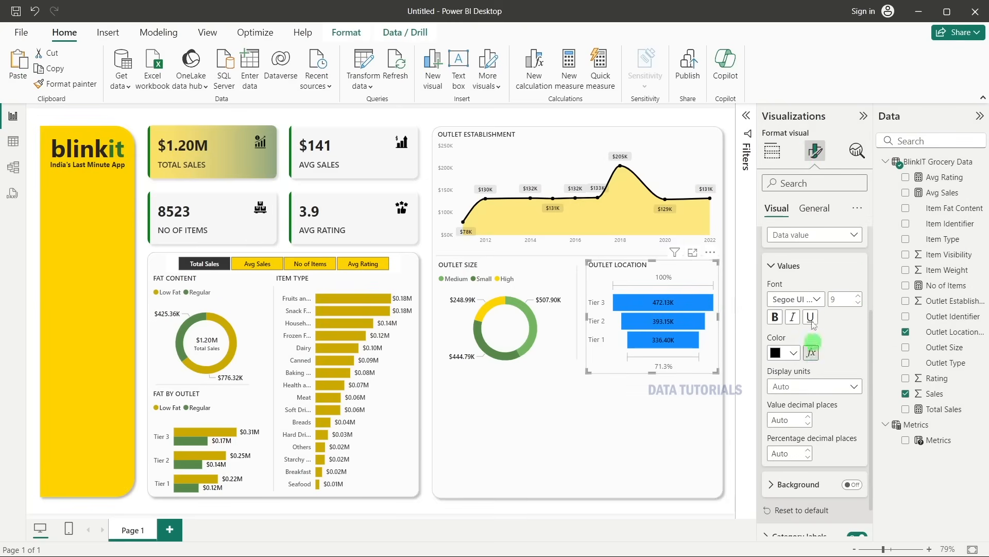
Set the outlet location funnel's conversion rate label color to light grey.
{"action": "scroll", "coordinate": [809, 330], "scroll_direction": "up", "scroll_amount": 3}
{"action": "left_click", "coordinate": [801, 265]}
{"action": "left_click", "coordinate": [798, 318]}
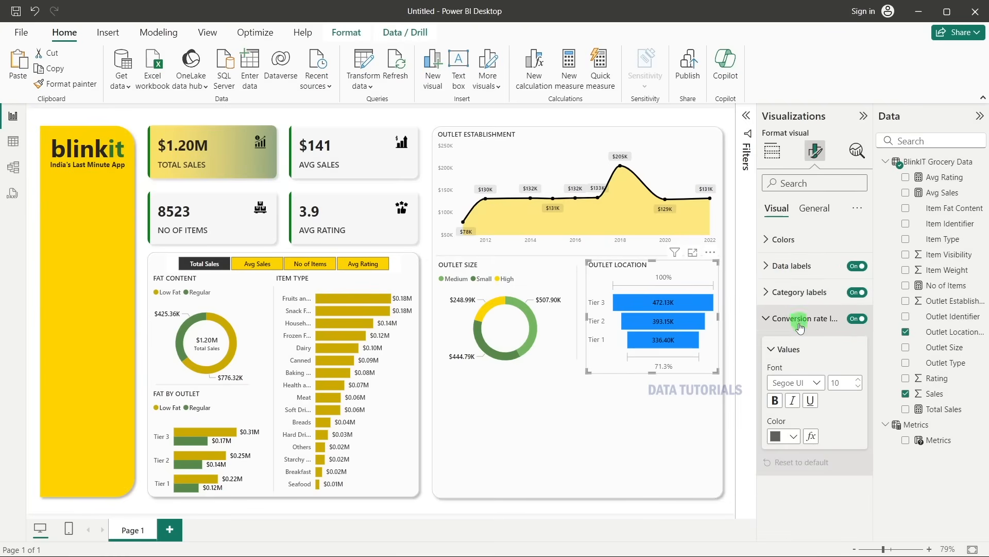
{"action": "left_click", "coordinate": [793, 436]}
{"action": "left_click", "coordinate": [787, 296]}
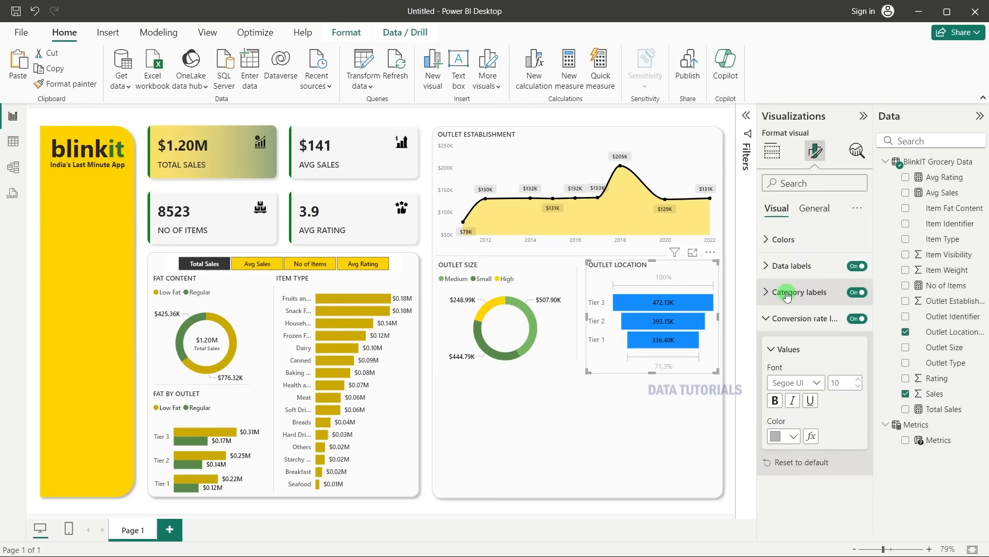
{"action": "left_click", "coordinate": [735, 339]}
Show individual tier colors for the outlet location funnel and set the Tier 3 bar color to #CDA900.
{"action": "left_click", "coordinate": [620, 333]}
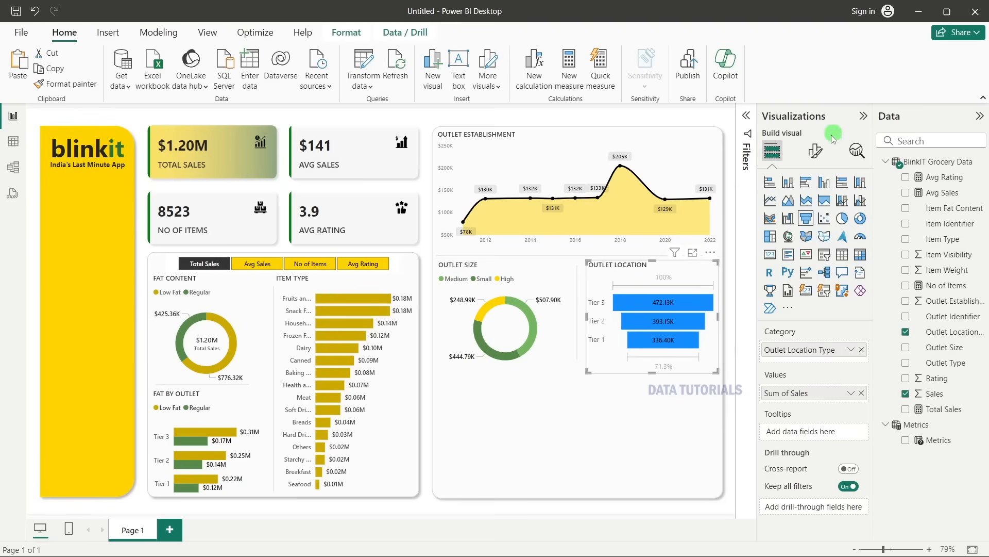
{"action": "left_click", "coordinate": [815, 151]}
{"action": "left_click", "coordinate": [773, 239]}
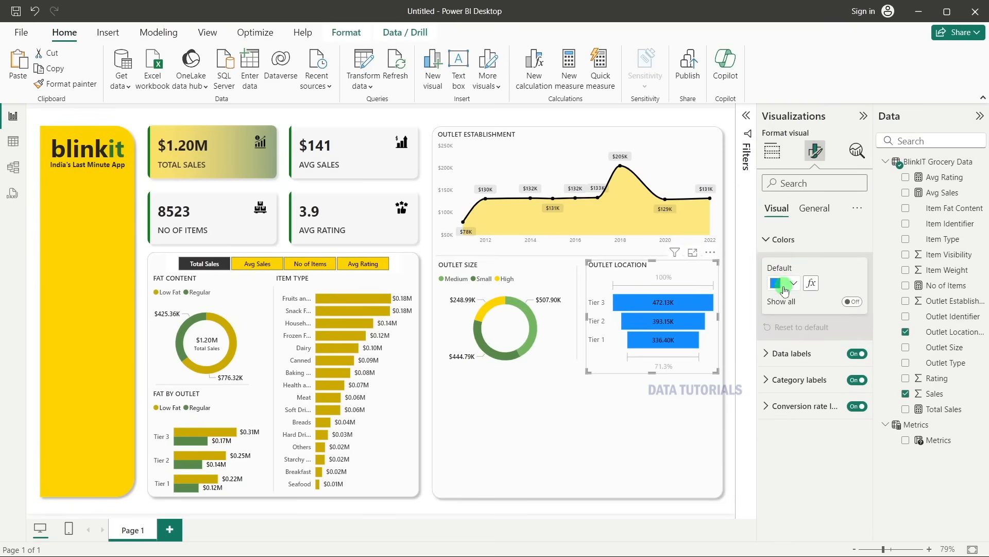
{"action": "left_click", "coordinate": [781, 283]}
{"action": "left_click", "coordinate": [794, 284]}
{"action": "left_click", "coordinate": [852, 301]}
{"action": "left_click", "coordinate": [777, 338]}
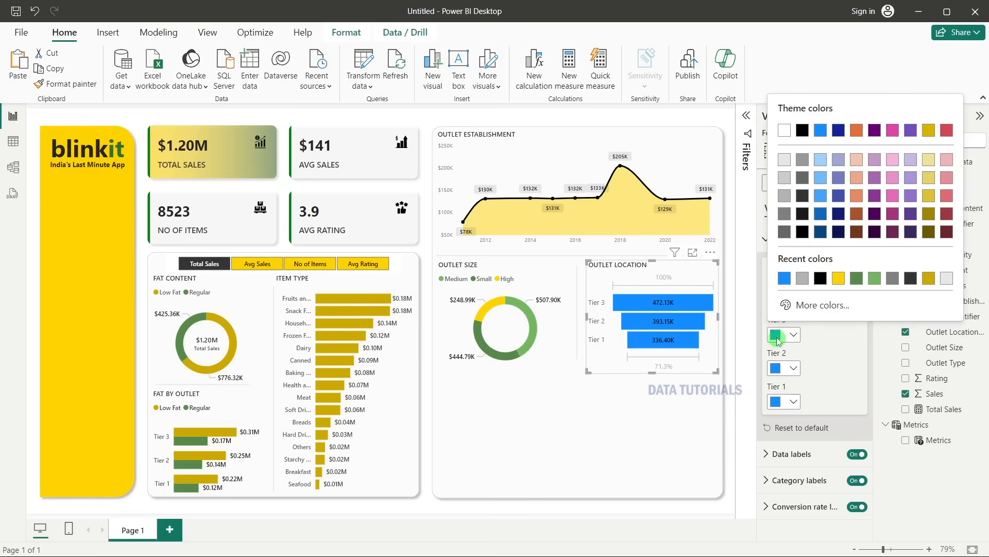
{"action": "left_click", "coordinate": [802, 305]}
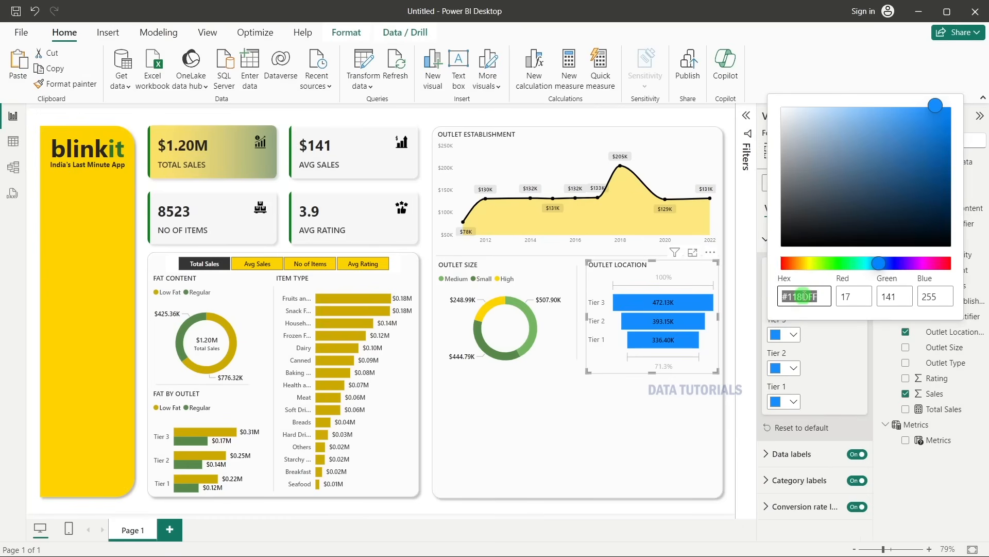
{"action": "key", "text": "BackSpace"}
{"action": "type", "text": "cda900"}
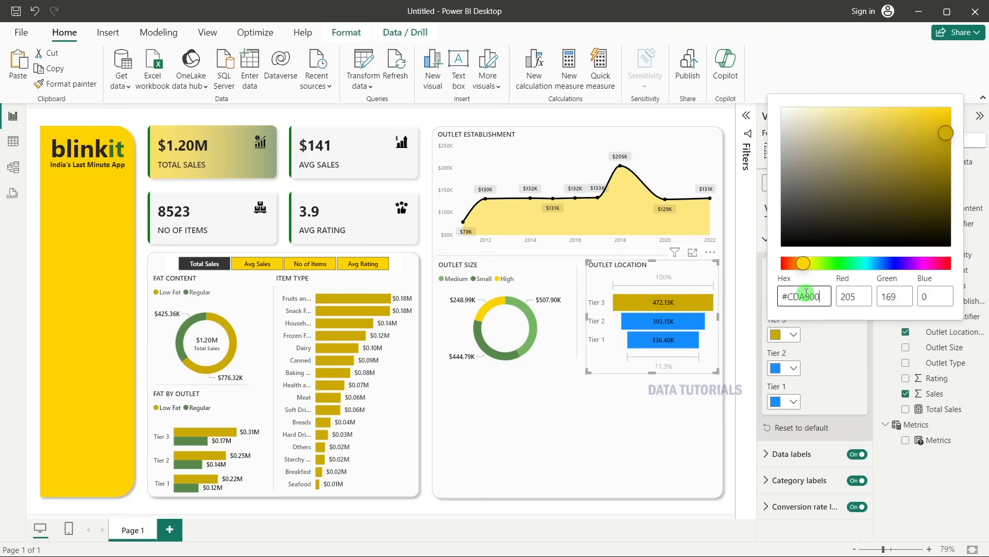
Set the funnel's Tier 2 bar color to #F0D36B.
{"action": "left_click", "coordinate": [791, 363]}
{"action": "left_click", "coordinate": [793, 367]}
{"action": "left_click", "coordinate": [797, 338]}
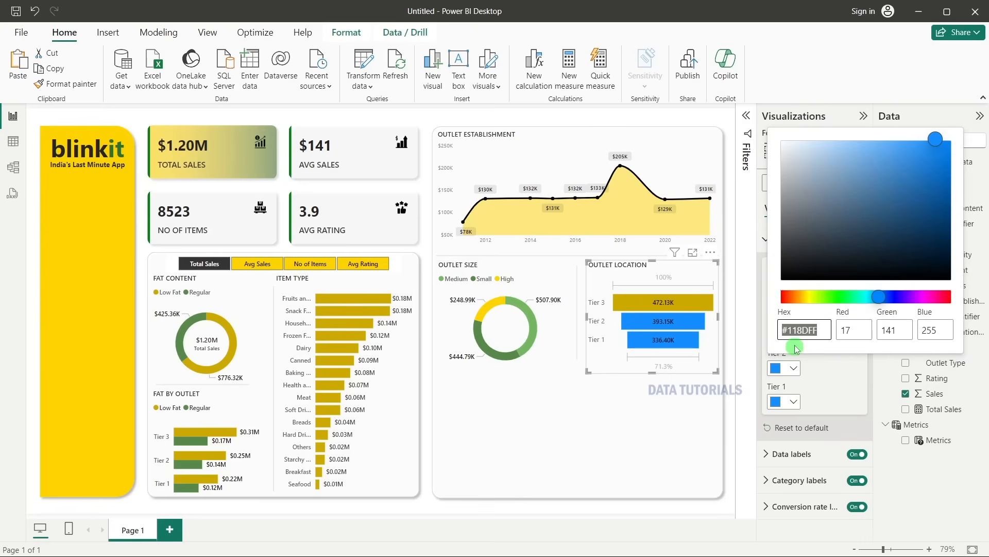
{"action": "key", "text": "BackSpace"}
{"action": "type", "text": "f0d36b"}
{"action": "left_click", "coordinate": [814, 369]}
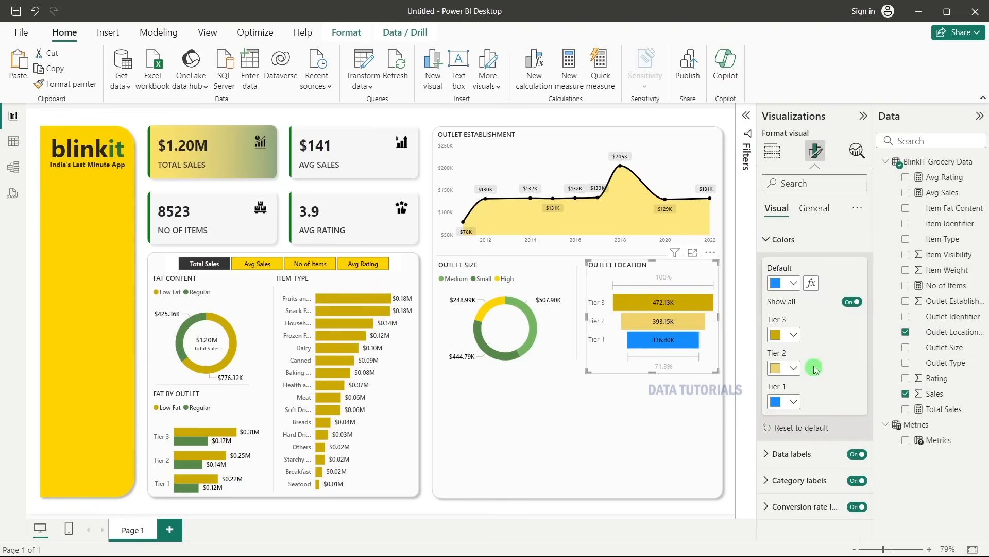
Set the funnel's Tier 1 bar color to #ABD4A0 and deselect the funnel.
{"action": "left_click", "coordinate": [793, 401]}
{"action": "left_click", "coordinate": [796, 372]}
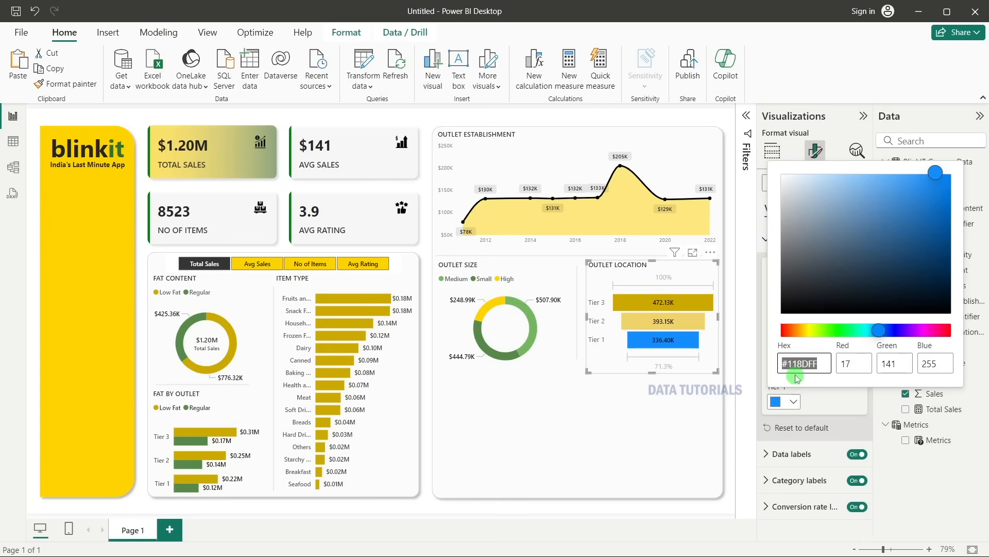
{"action": "type", "text": "#abd4a0"}
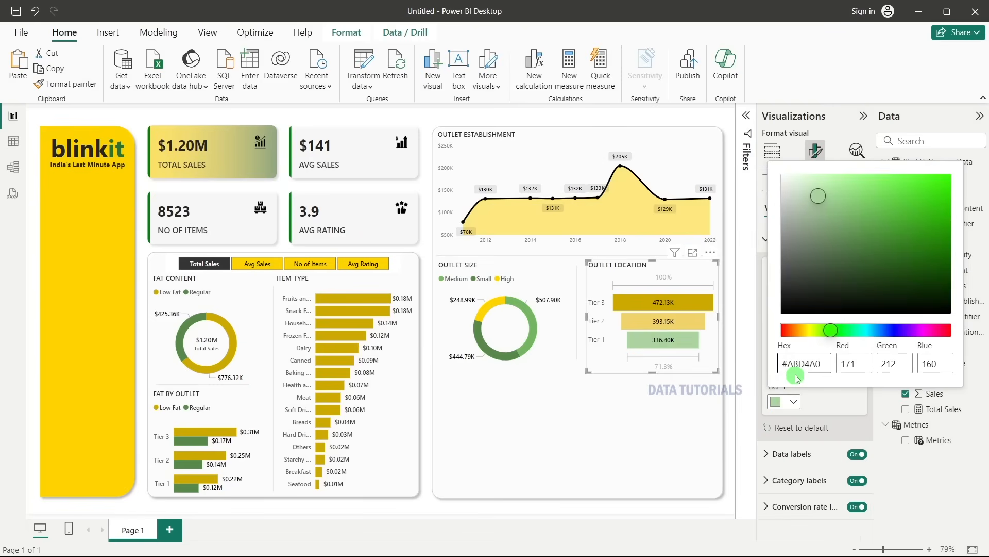
{"action": "left_click", "coordinate": [727, 320]}
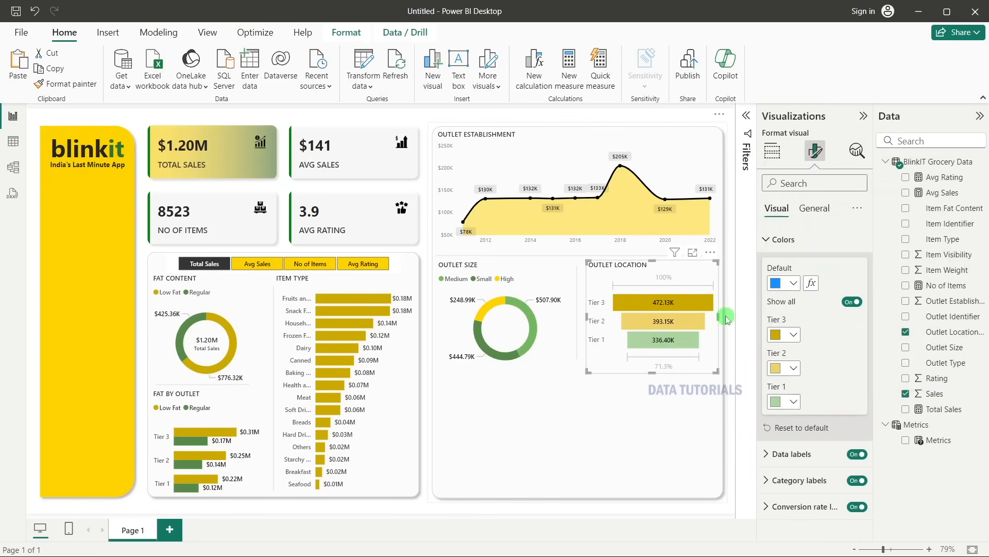
{"action": "left_click", "coordinate": [727, 319]}
{"action": "left_click", "coordinate": [735, 358]}
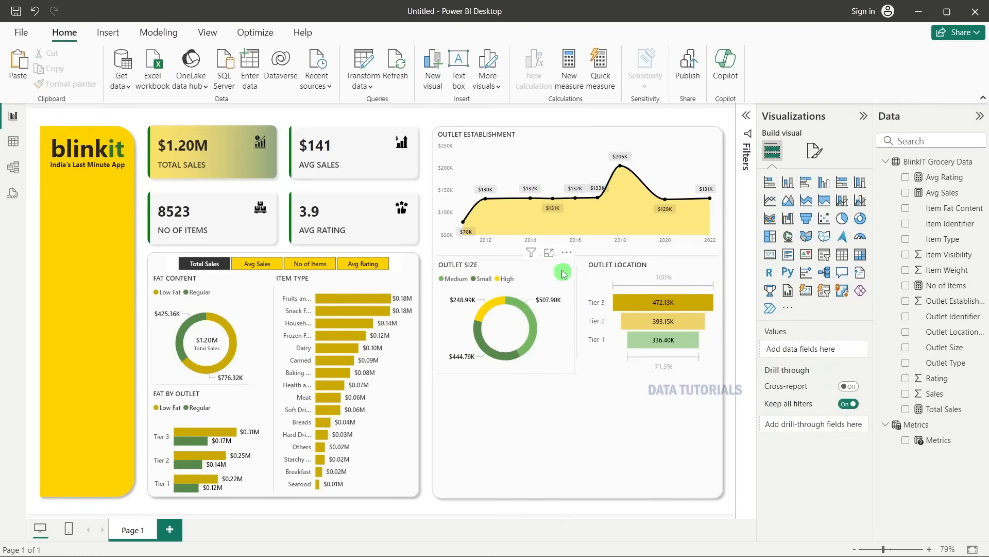
Duplicate the horizontal divider line and place the copy beneath the outlet size donut and the outlet location funnel.
{"action": "left_click", "coordinate": [489, 257]}
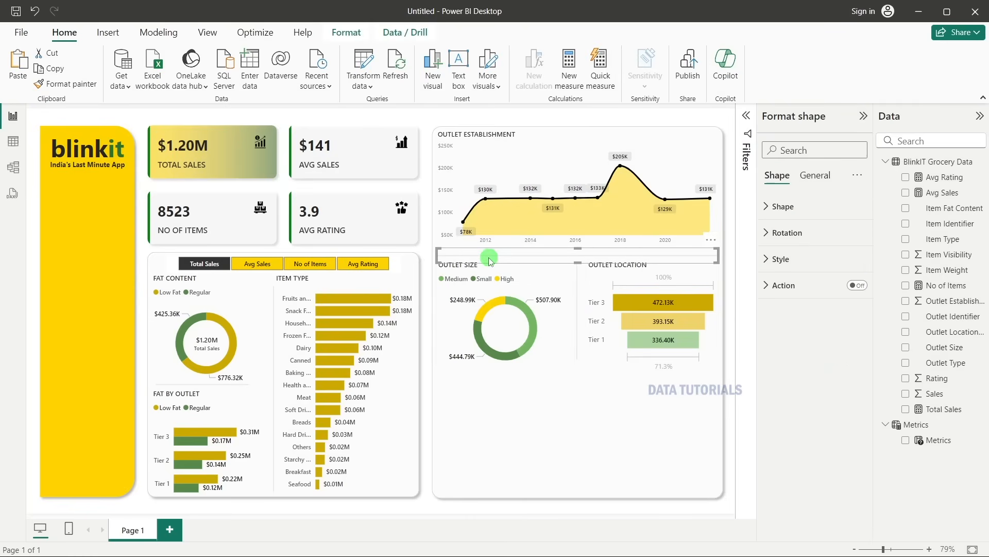
{"action": "left_click_drag", "start_coordinate": [489, 259], "coordinate": [498, 374]}
{"action": "left_click", "coordinate": [735, 363]}
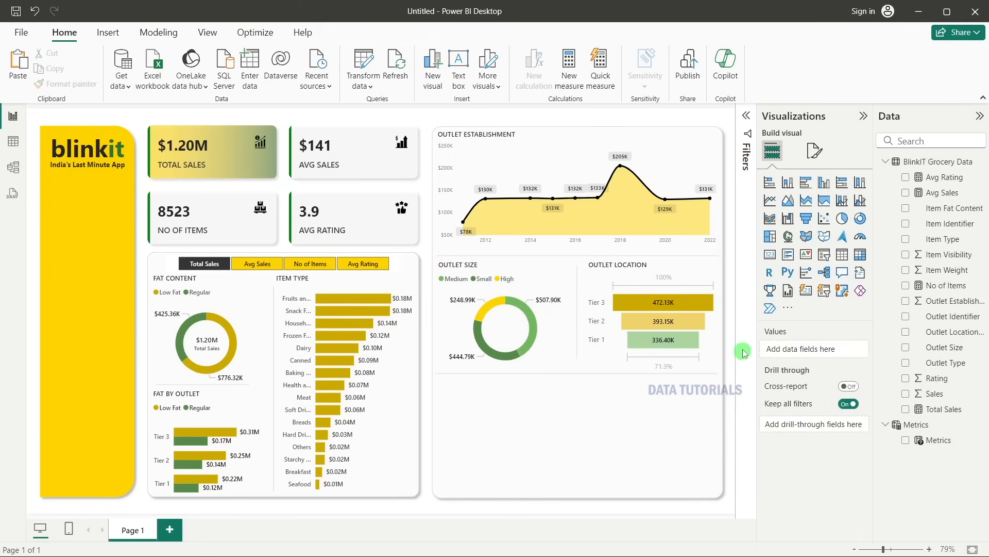
Switch to the Blinkit Analysis PowerPoint presentation, review the chart requirement for all metrics by outlet type, and return to the Power BI report.
{"action": "key", "text": "alt+Tab"}
{"action": "key", "text": "alt+Tab"}
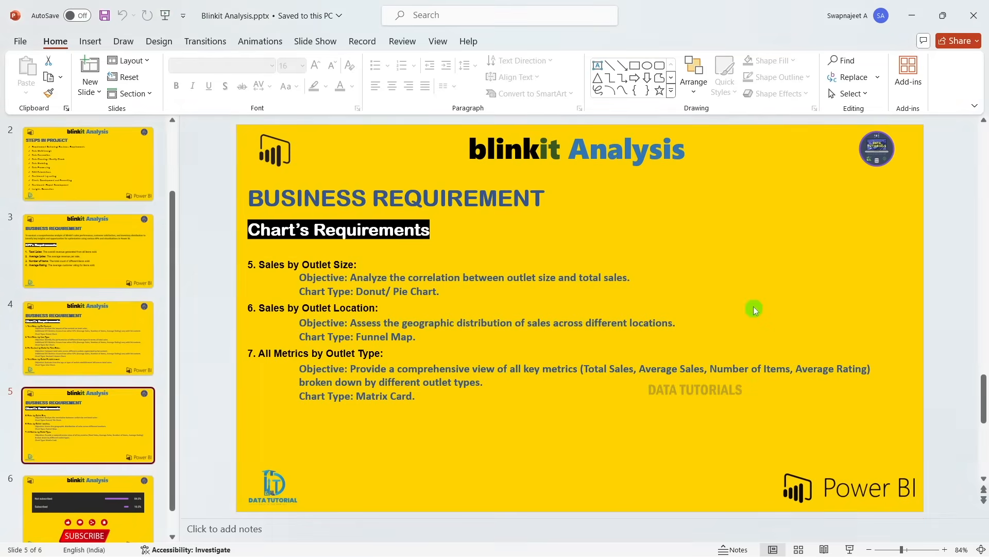
{"action": "key", "text": "alt+Tab"}
{"action": "key", "text": "alt+Tab"}
{"action": "key", "text": "alt+Tab"}
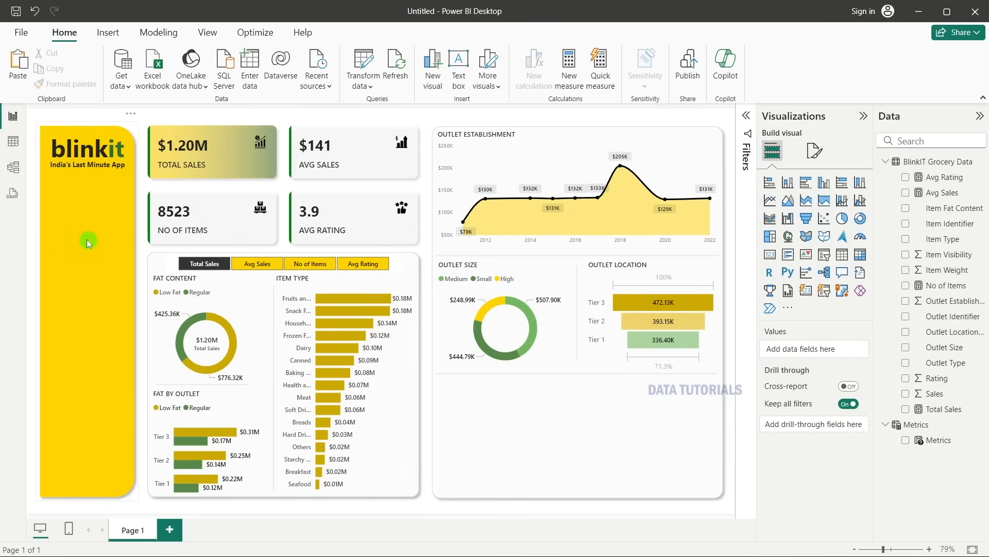
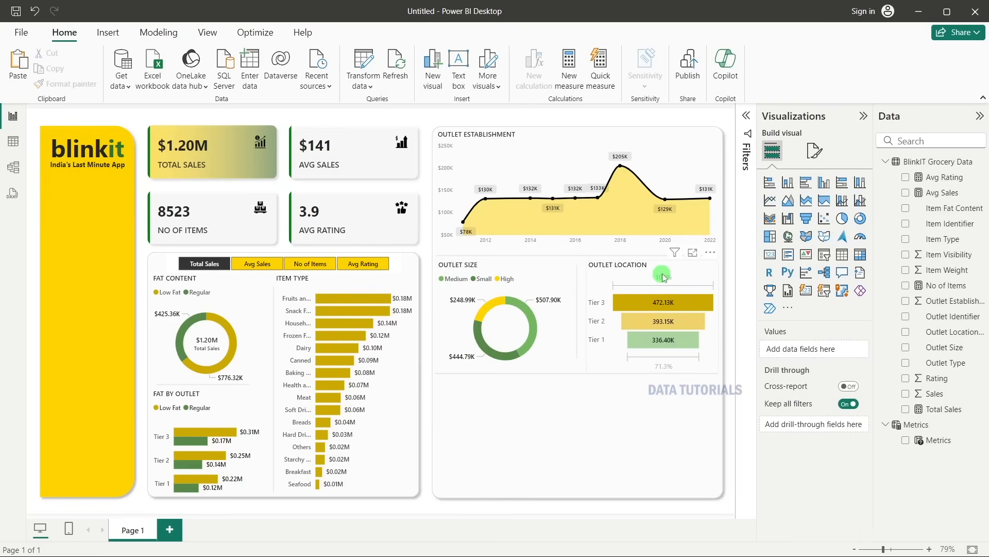
{"action": "left_click", "coordinate": [578, 313]}
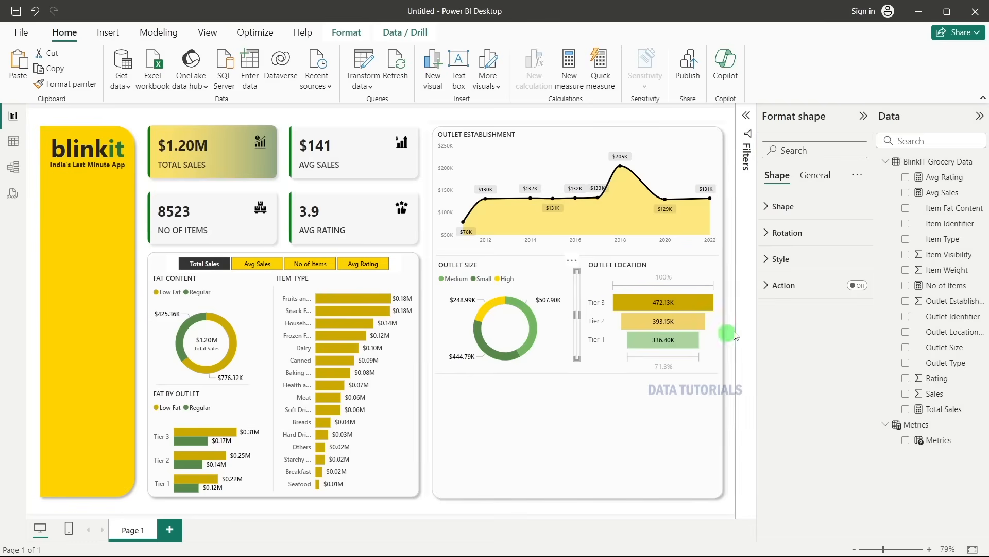
{"action": "left_click", "coordinate": [733, 312]}
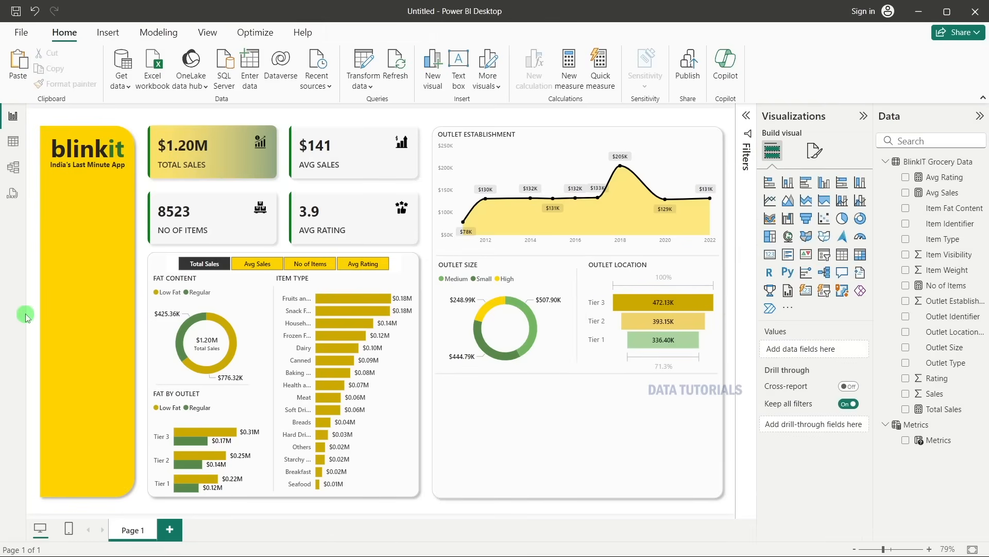
{"action": "key", "text": "alt+Tab"}
{"action": "key", "text": "Tab"}
{"action": "key", "text": "alt+Tab"}
{"action": "key", "text": "alt+Tab"}
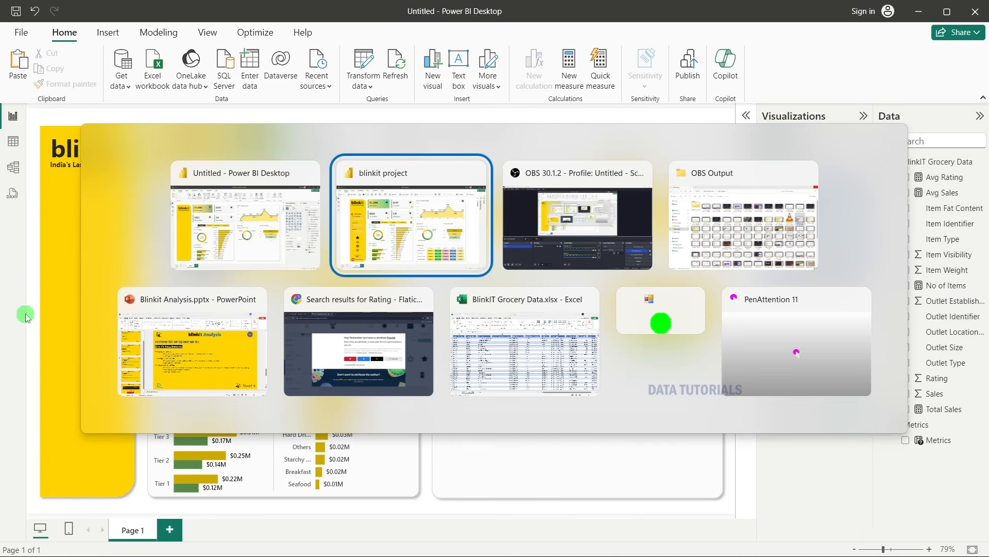
{"action": "left_click", "coordinate": [179, 348]}
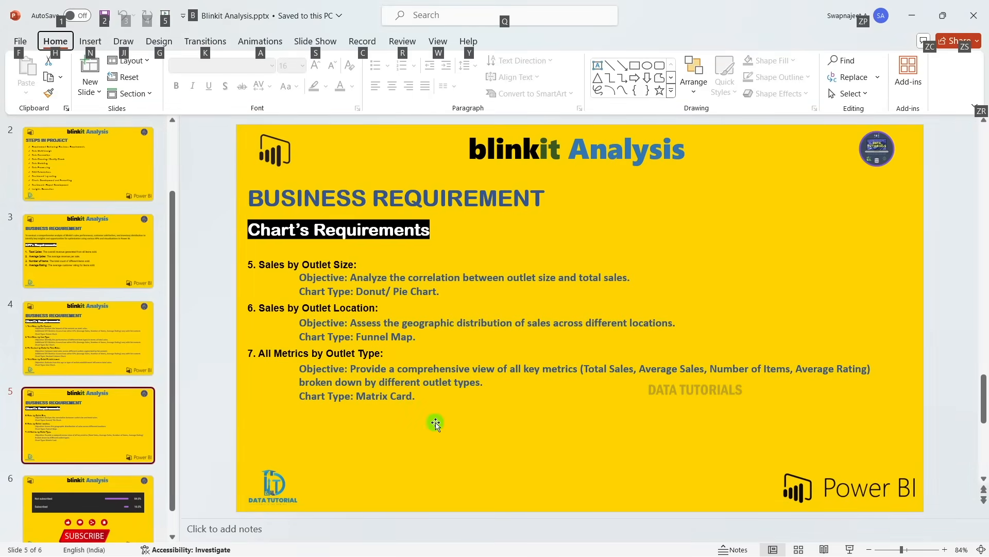
{"action": "key", "text": "alt+Tab"}
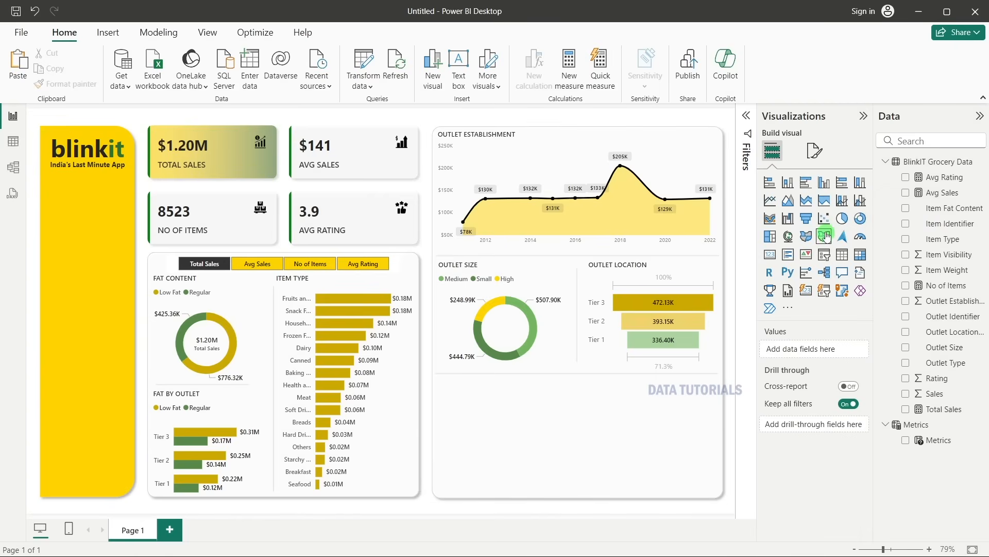
Add a matrix visual over the lower part of the outlet panel and stretch it across the panel's full width.
{"action": "left_click", "coordinate": [860, 254]}
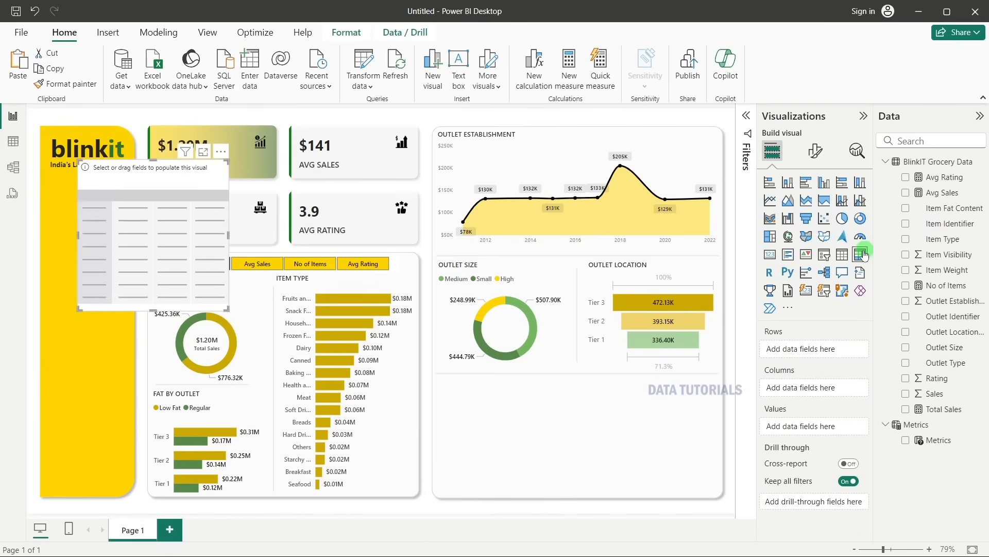
{"action": "left_click_drag", "start_coordinate": [128, 255], "coordinate": [545, 406]}
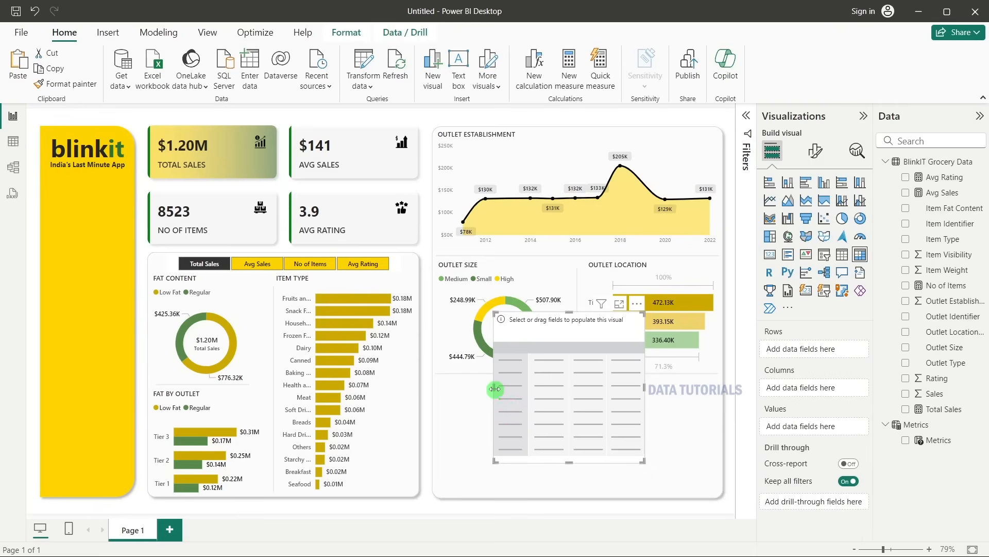
{"action": "left_click_drag", "start_coordinate": [495, 388], "coordinate": [437, 387]}
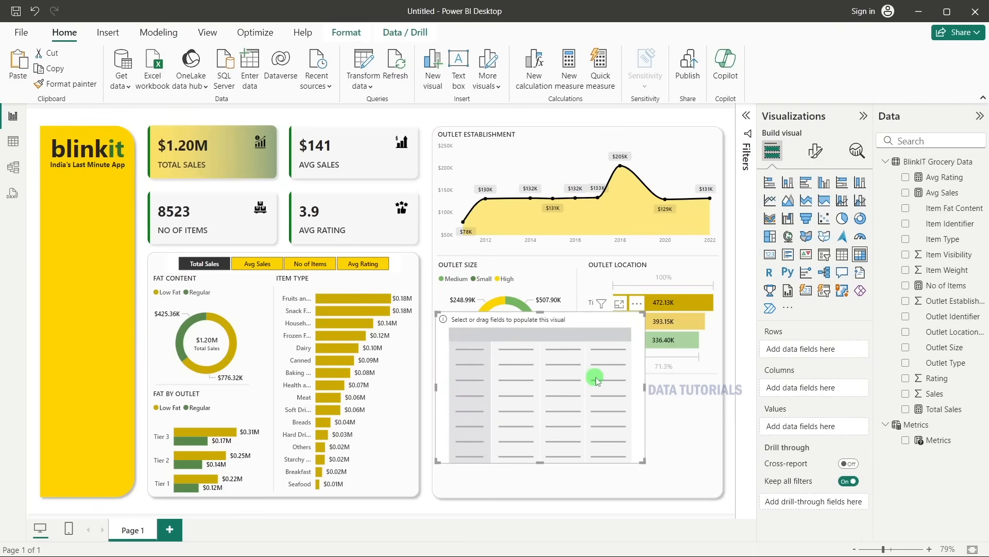
{"action": "left_click_drag", "start_coordinate": [646, 400], "coordinate": [721, 401]}
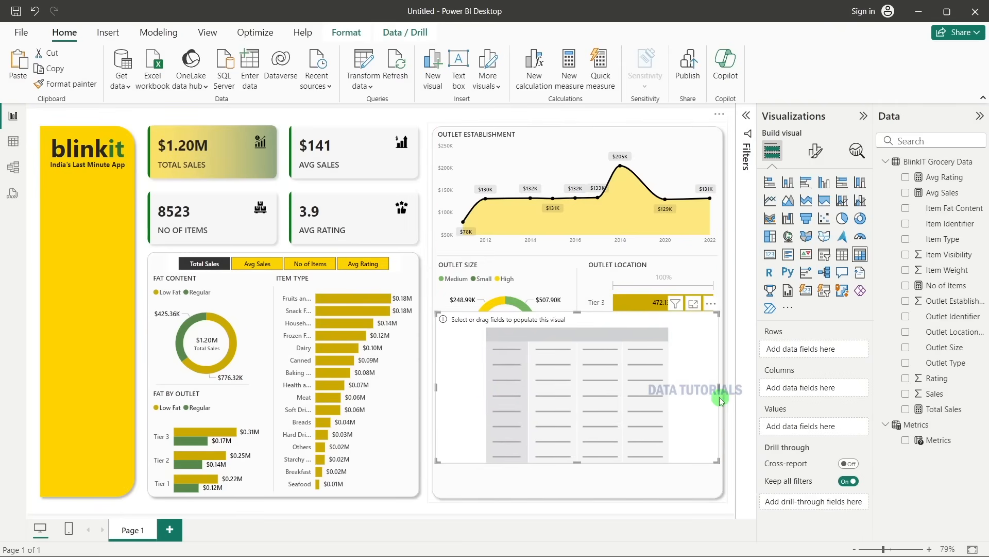
Populate the matrix with Outlet Type as rows and Total Sales, No of Items, Avg Sales, Avg Rating and Item Visibility as values.
{"action": "left_click", "coordinate": [905, 363]}
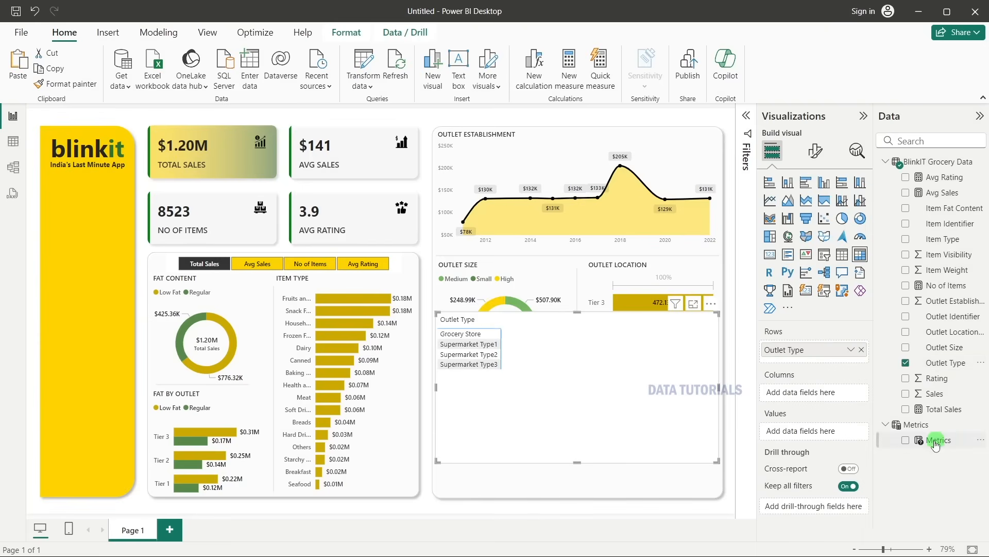
{"action": "left_click_drag", "start_coordinate": [923, 409], "coordinate": [903, 415]}
{"action": "left_click", "coordinate": [906, 413]}
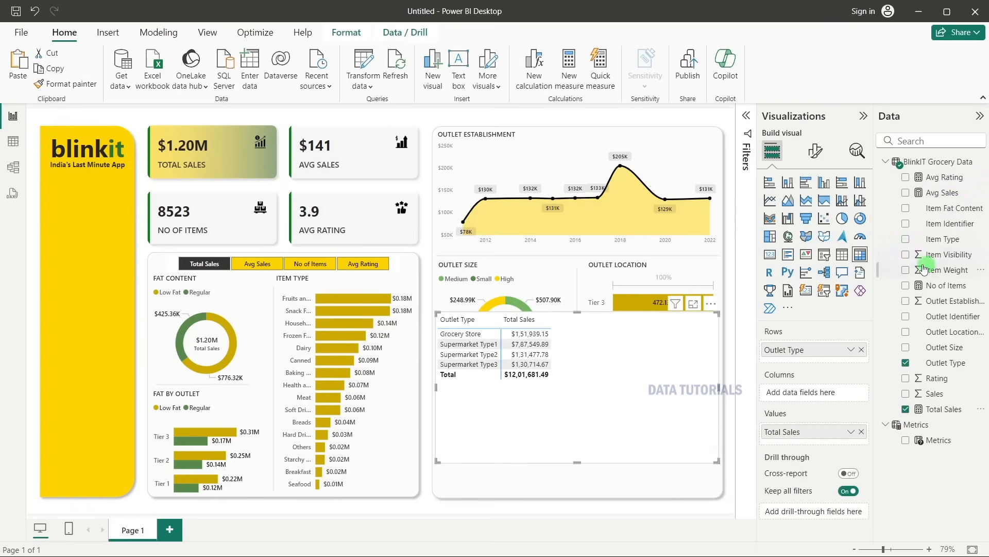
{"action": "left_click", "coordinate": [905, 287]}
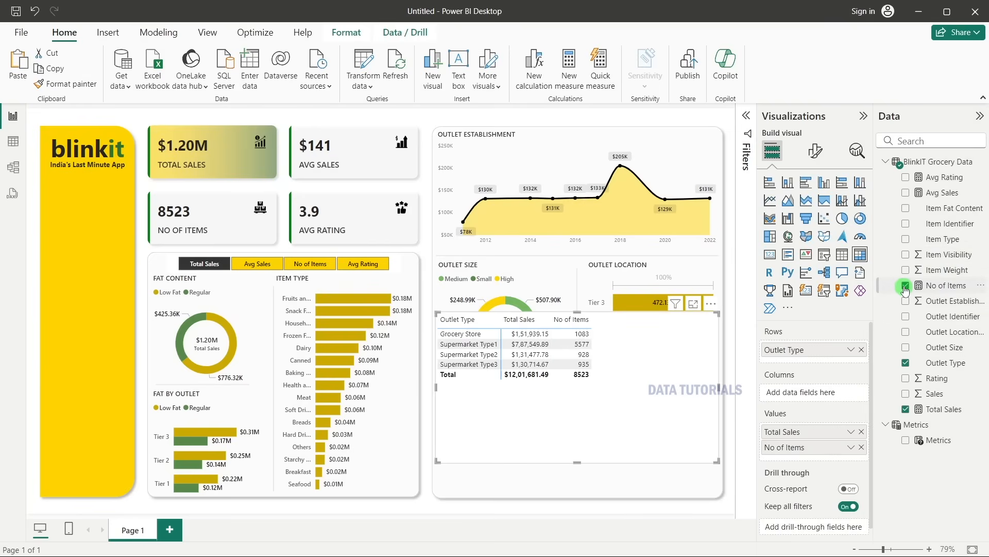
{"action": "left_click", "coordinate": [906, 193]}
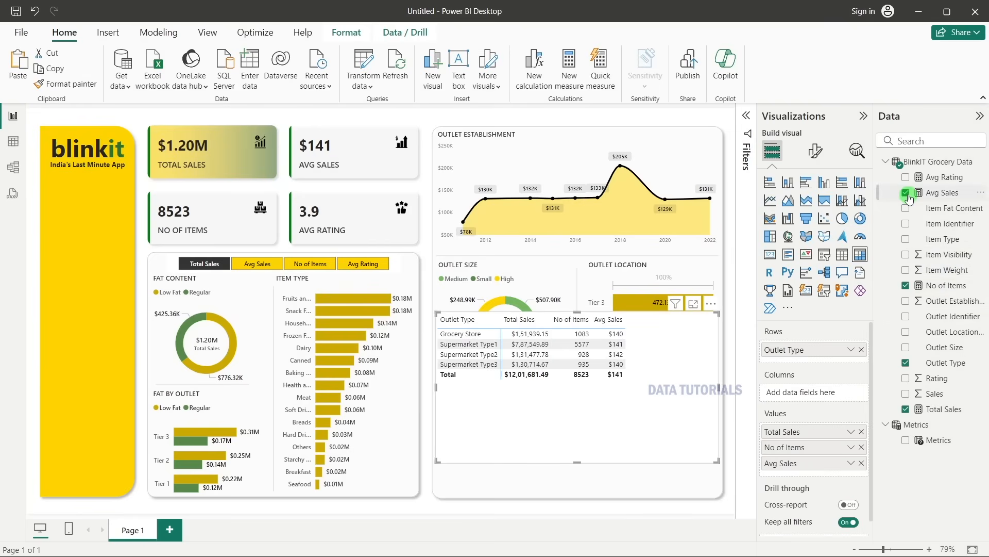
{"action": "left_click", "coordinate": [905, 177]}
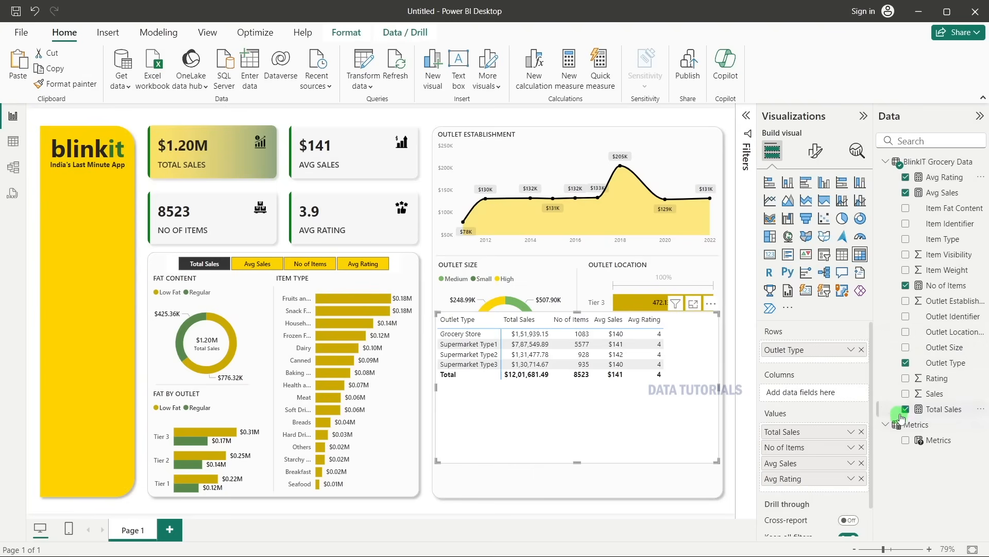
{"action": "left_click", "coordinate": [905, 255]}
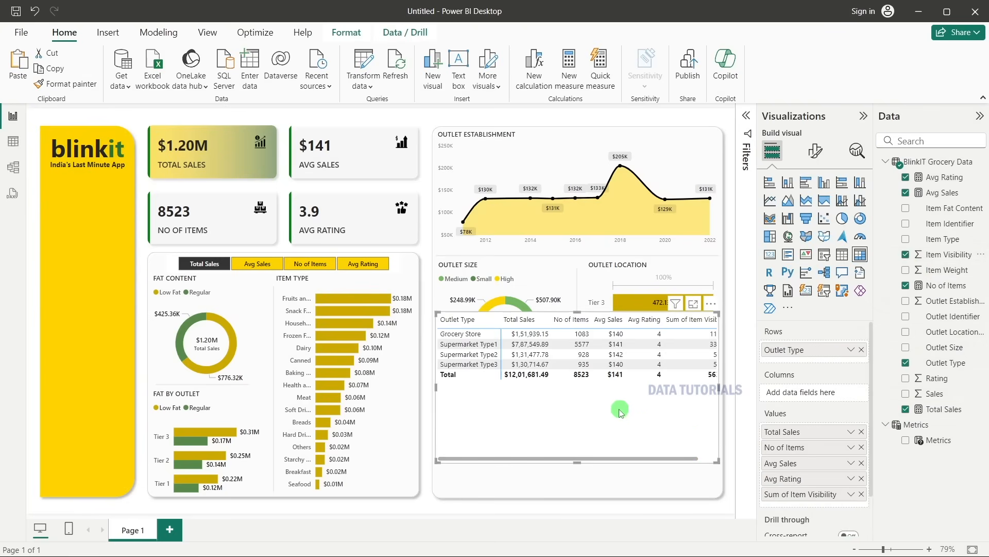
Apply the Minimal style preset to the outlet type matrix.
{"action": "left_click", "coordinate": [816, 153]}
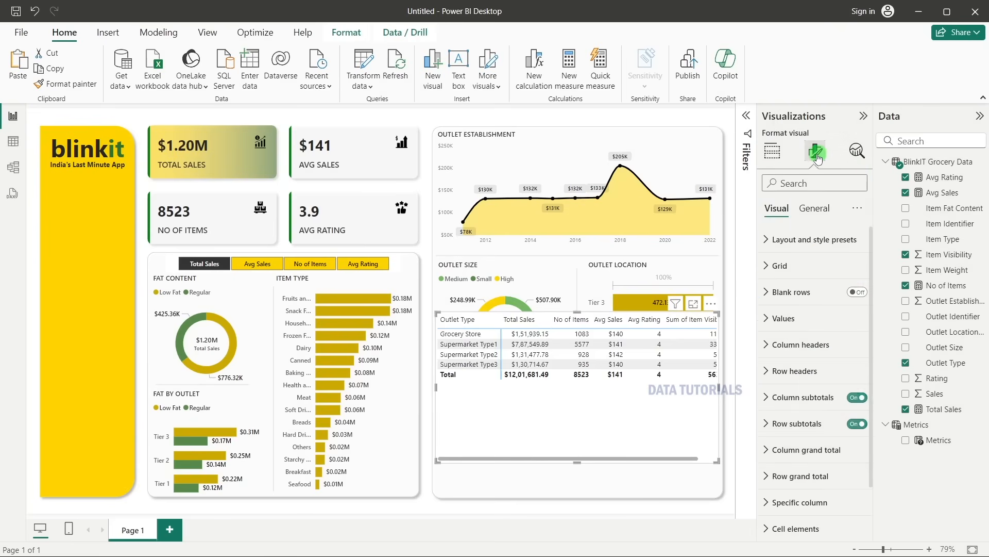
{"action": "left_click", "coordinate": [805, 250]}
{"action": "left_click", "coordinate": [813, 283]}
{"action": "left_click", "coordinate": [793, 331]}
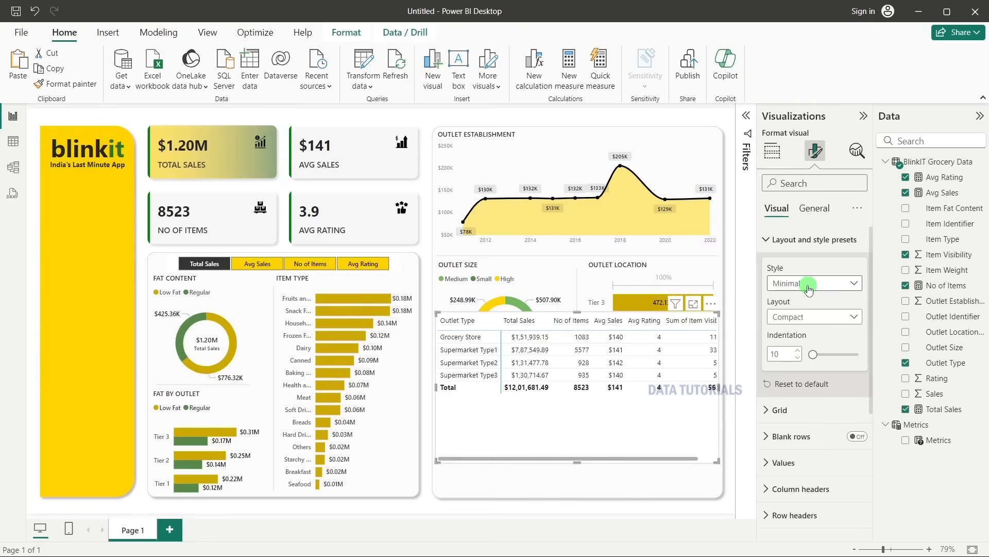
Switch the outlet type matrix to the Tabular layout and make its horizontal gridlines white with a width of 10.
{"action": "left_click", "coordinate": [794, 317]}
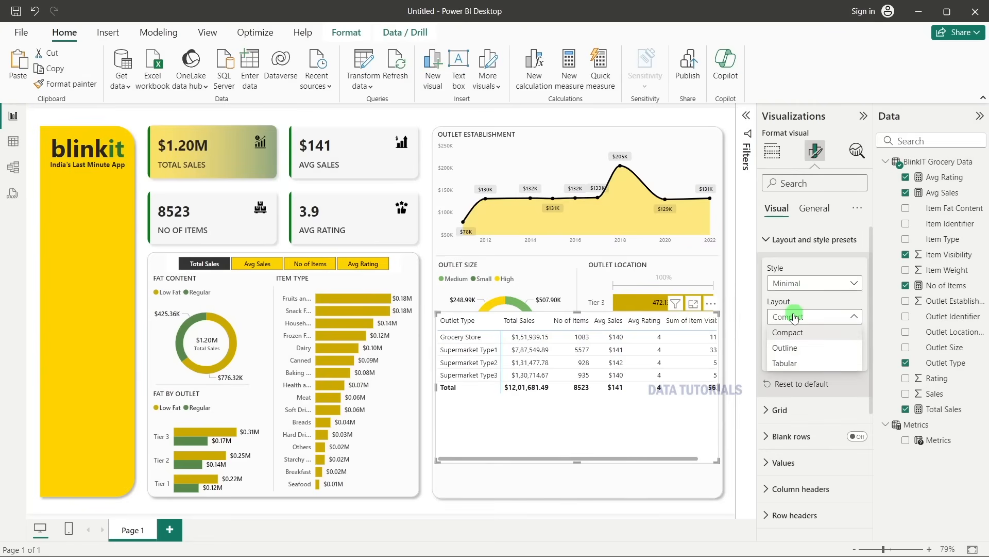
{"action": "left_click", "coordinate": [787, 362]}
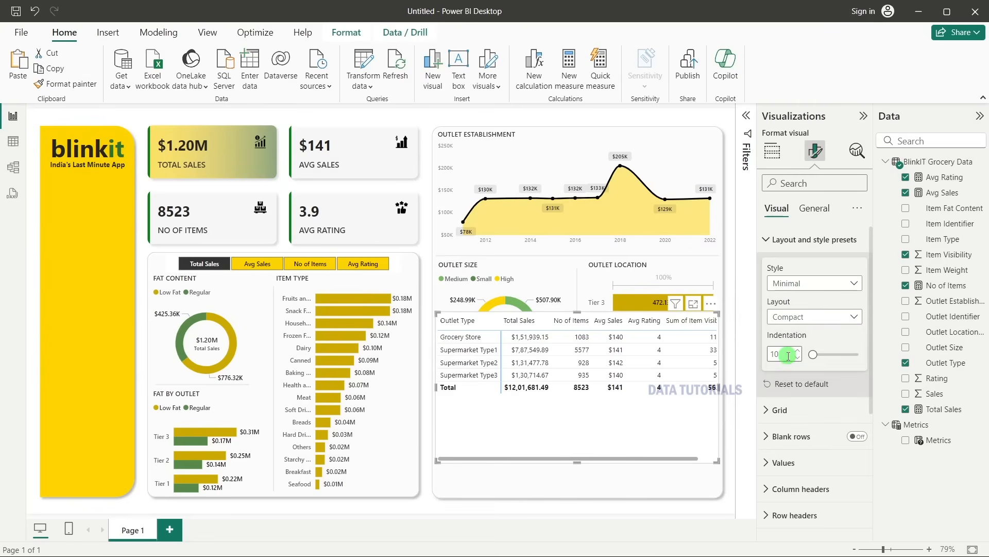
{"action": "scroll", "coordinate": [794, 335], "scroll_direction": "down", "scroll_amount": 2}
{"action": "left_click", "coordinate": [780, 322]}
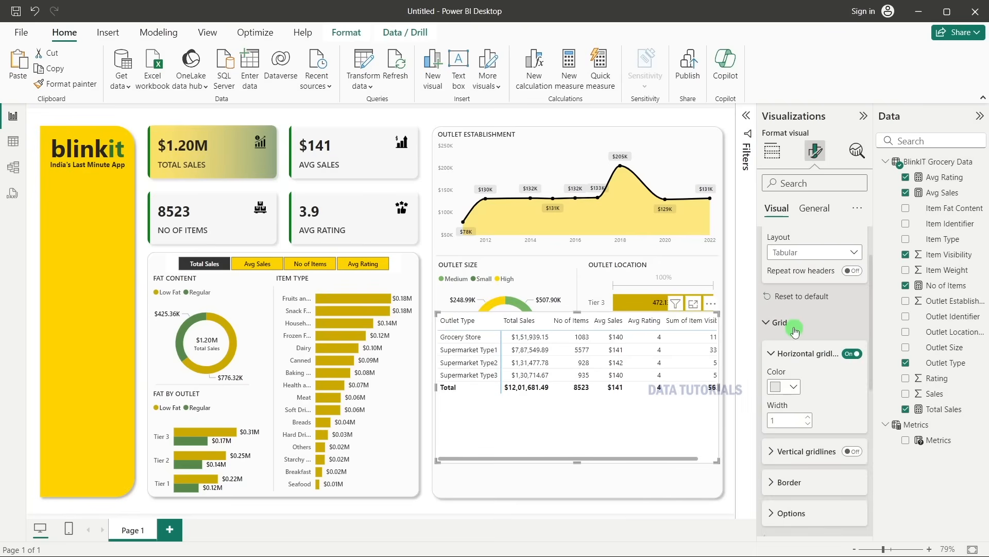
{"action": "scroll", "coordinate": [809, 320], "scroll_direction": "down", "scroll_amount": 2}
{"action": "left_click", "coordinate": [792, 326]}
{"action": "left_click", "coordinate": [792, 326]}
{"action": "left_click", "coordinate": [792, 330]}
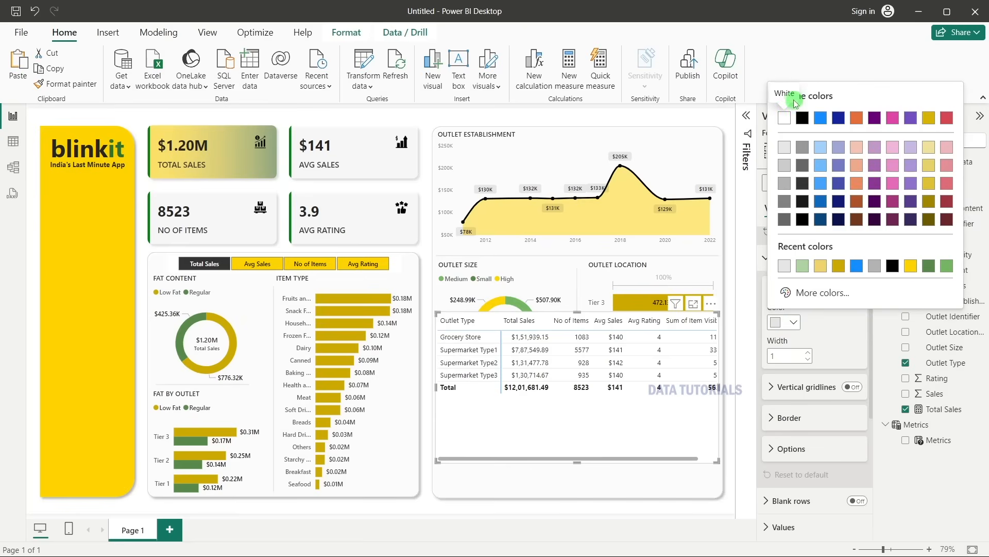
{"action": "left_click", "coordinate": [821, 315]}
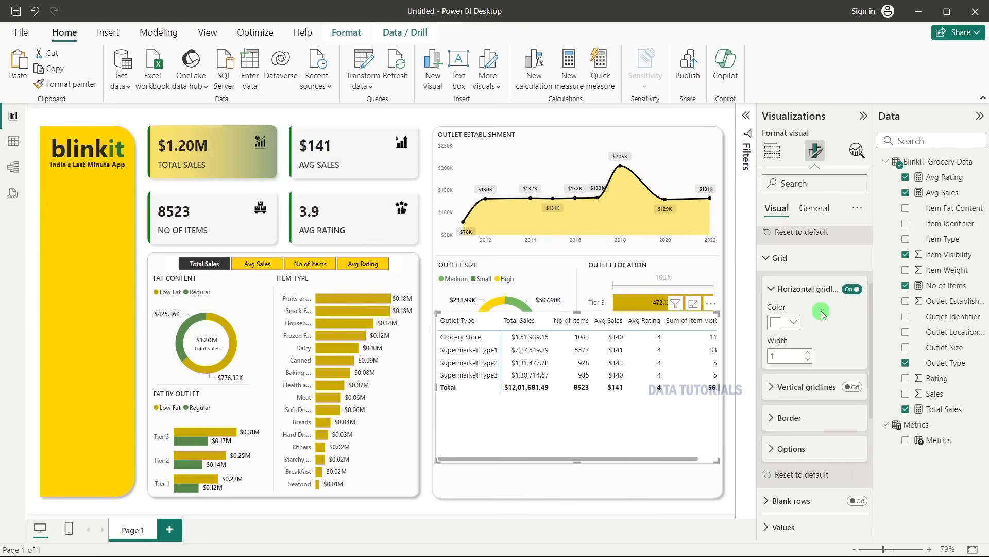
{"action": "left_click", "coordinate": [776, 355]}
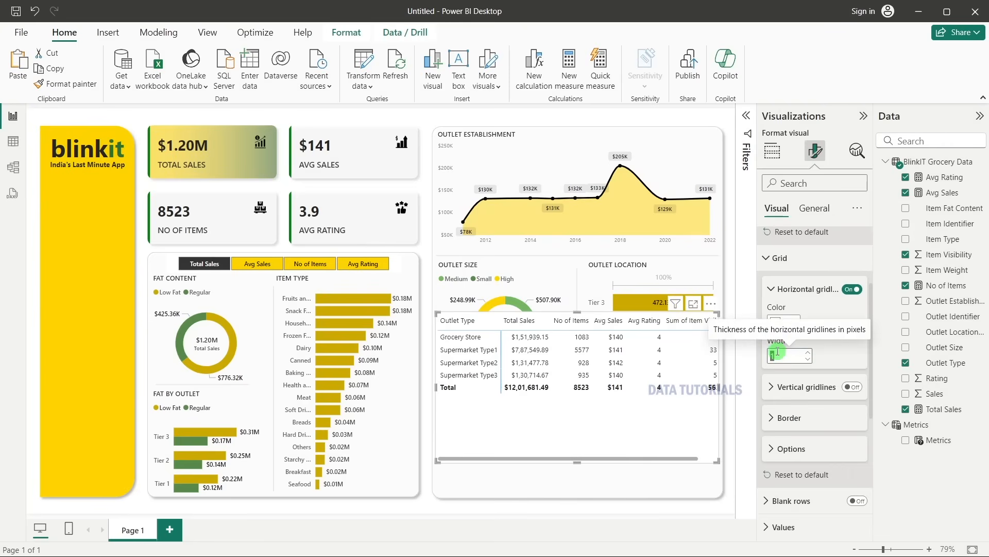
{"action": "type", "text": "10"}
Turn on the matrix's vertical gridlines, colour them white and set their width to 10, consulting the finished blinkit project for reference.
{"action": "left_click", "coordinate": [853, 387]}
{"action": "left_click", "coordinate": [798, 390]}
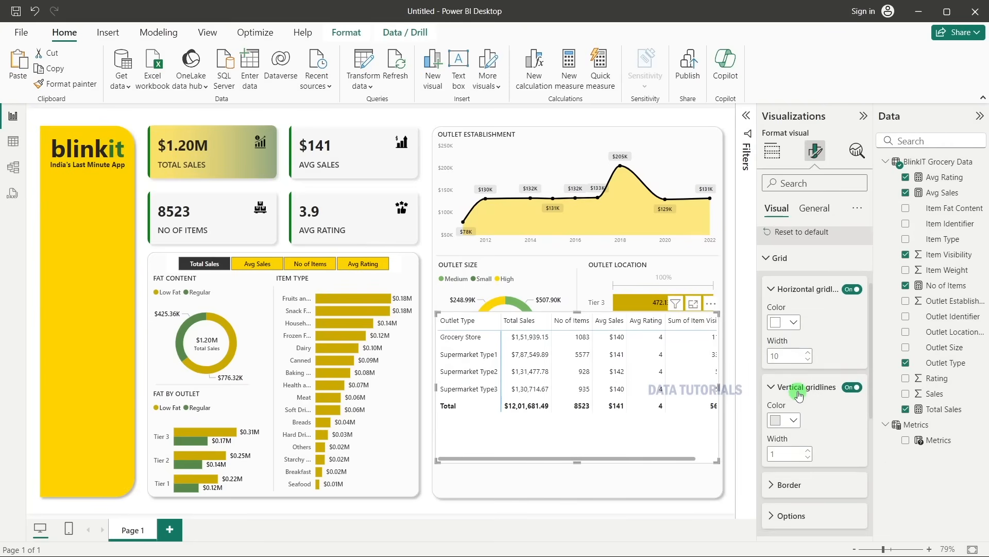
{"action": "scroll", "coordinate": [799, 395], "scroll_direction": "down", "scroll_amount": 3}
{"action": "left_click", "coordinate": [786, 290]}
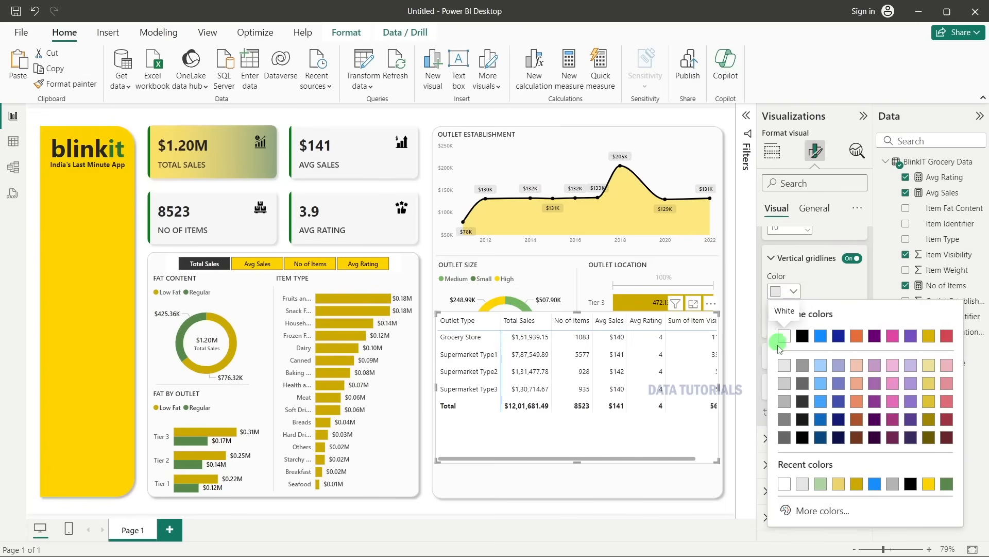
{"action": "left_click", "coordinate": [785, 337]}
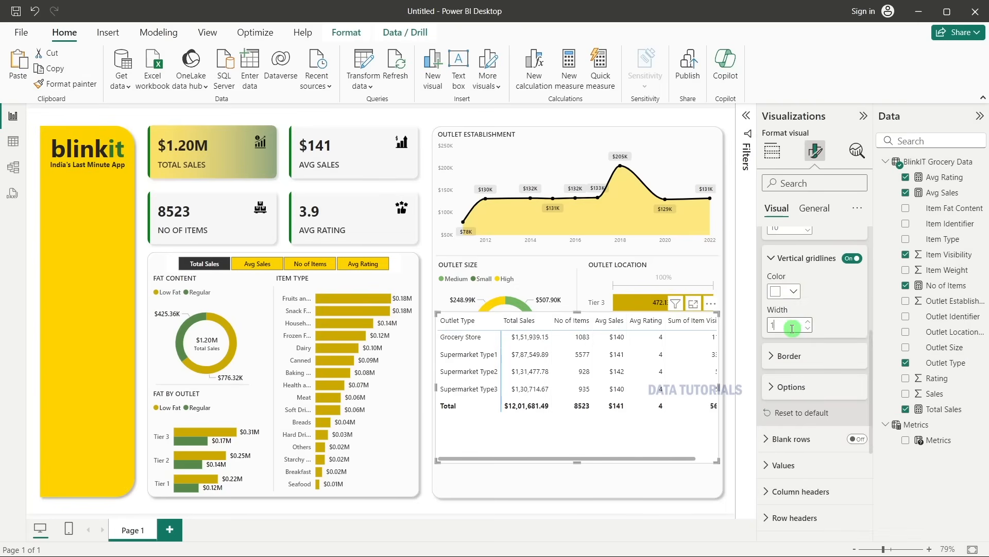
{"action": "key", "text": "alt+Tab"}
{"action": "key", "text": "Tab"}
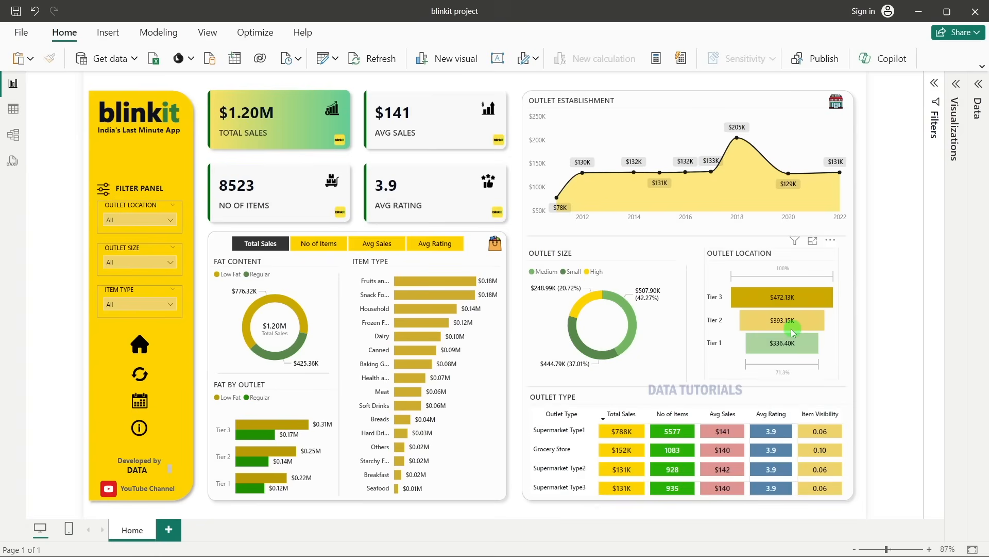
{"action": "key", "text": "alt+Tab"}
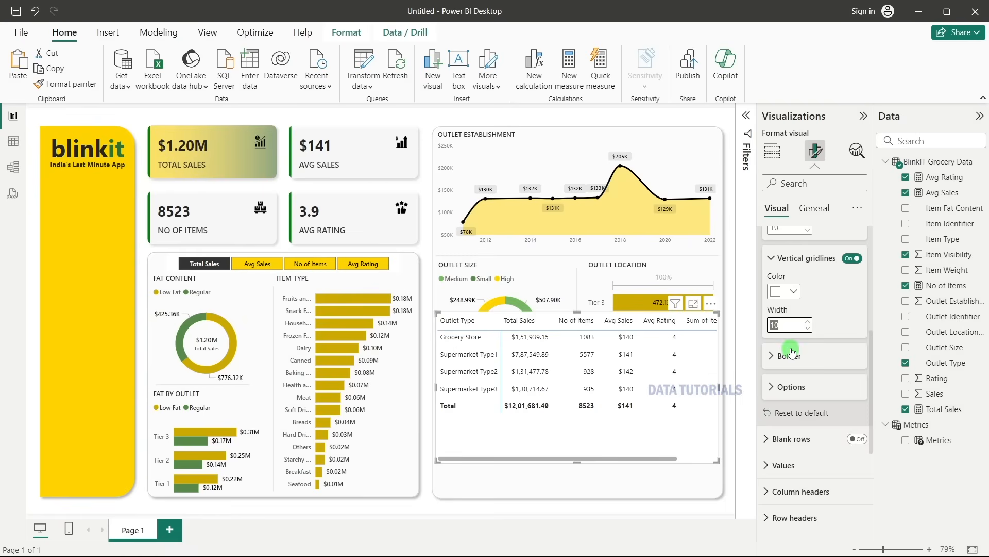
{"action": "scroll", "coordinate": [811, 360], "scroll_direction": "up", "scroll_amount": 2}
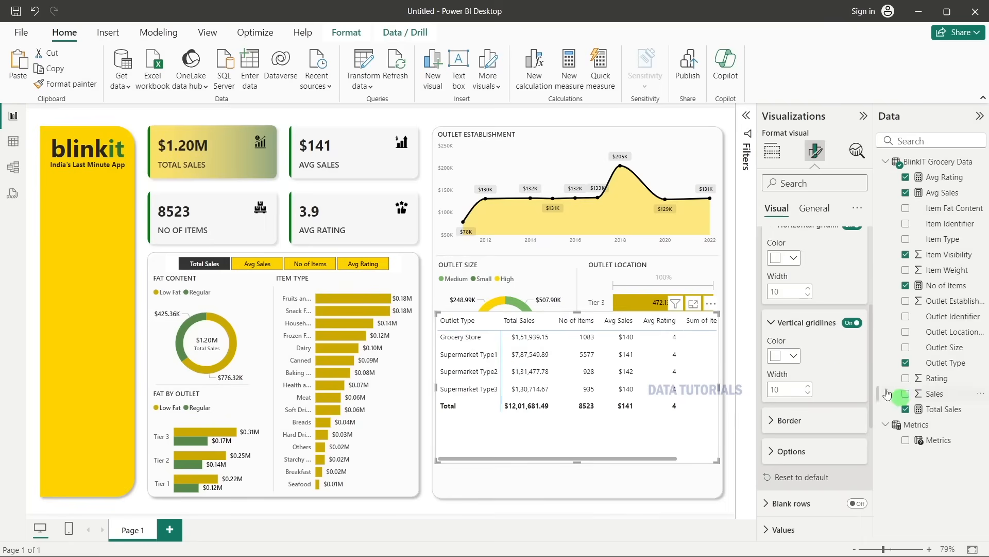
Change the font of the matrix values to Segoe UI Semibold and adjust the No of Items column width.
{"action": "scroll", "coordinate": [773, 276], "scroll_direction": "down", "scroll_amount": 8}
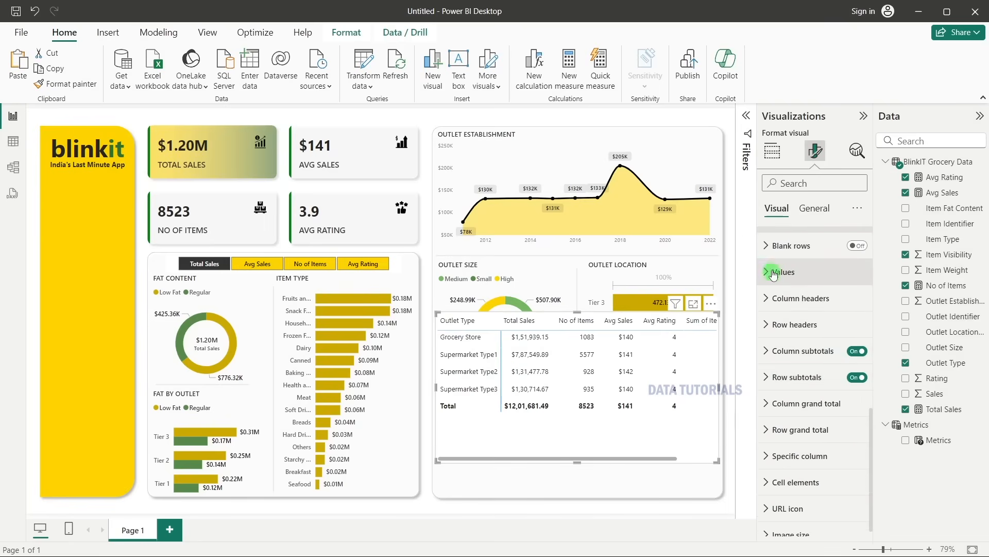
{"action": "left_click", "coordinate": [773, 277]}
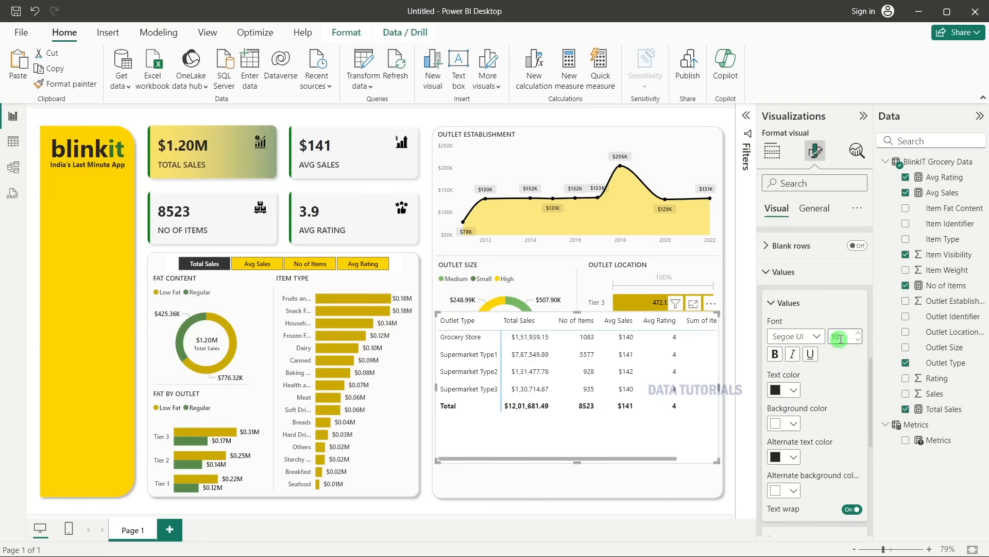
{"action": "left_click", "coordinate": [813, 336]}
{"action": "left_click", "coordinate": [810, 482]}
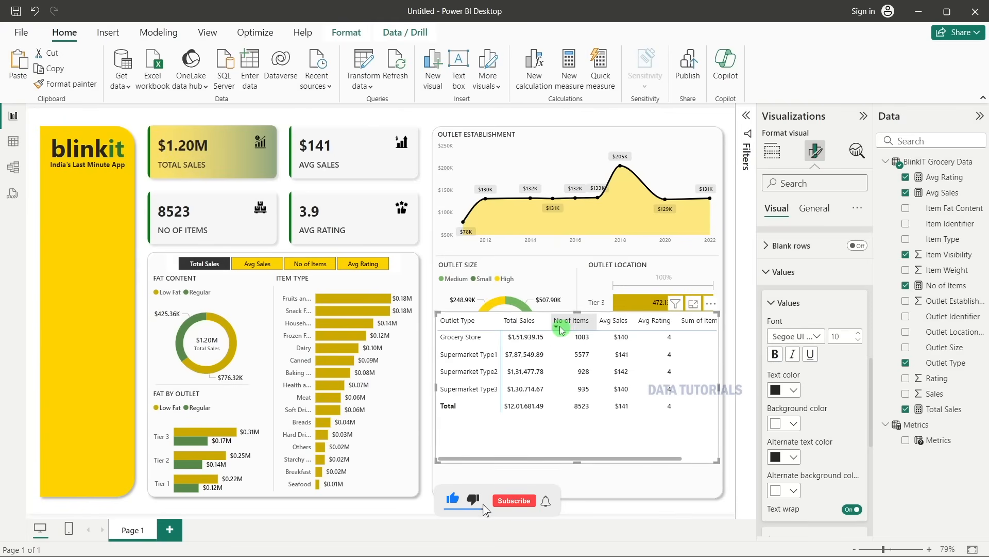
{"action": "left_click_drag", "start_coordinate": [595, 319], "coordinate": [597, 319]}
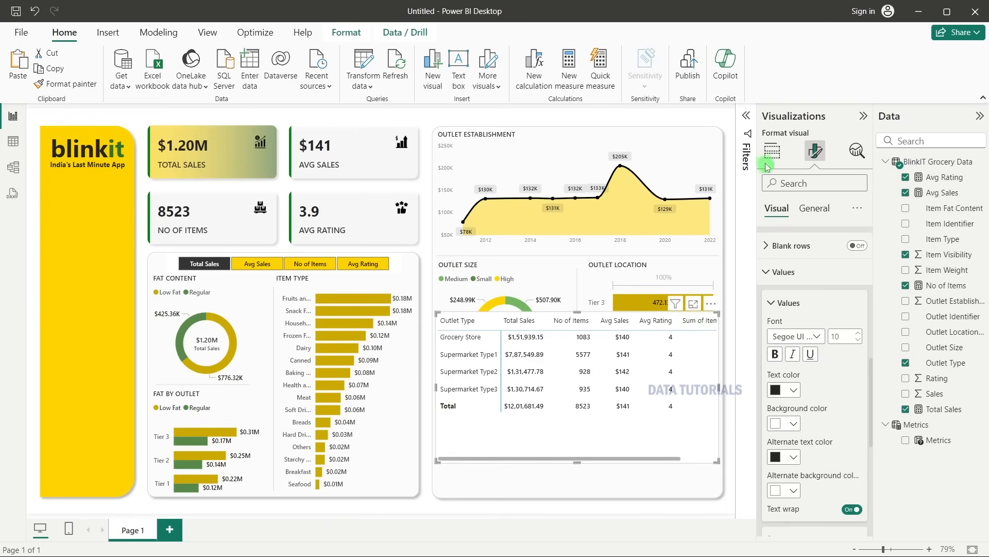
Rename the Sum of Item Visibility field to Item Visibility and narrow the Avg Rating column so all columns fit the matrix.
{"action": "left_click", "coordinate": [771, 152]}
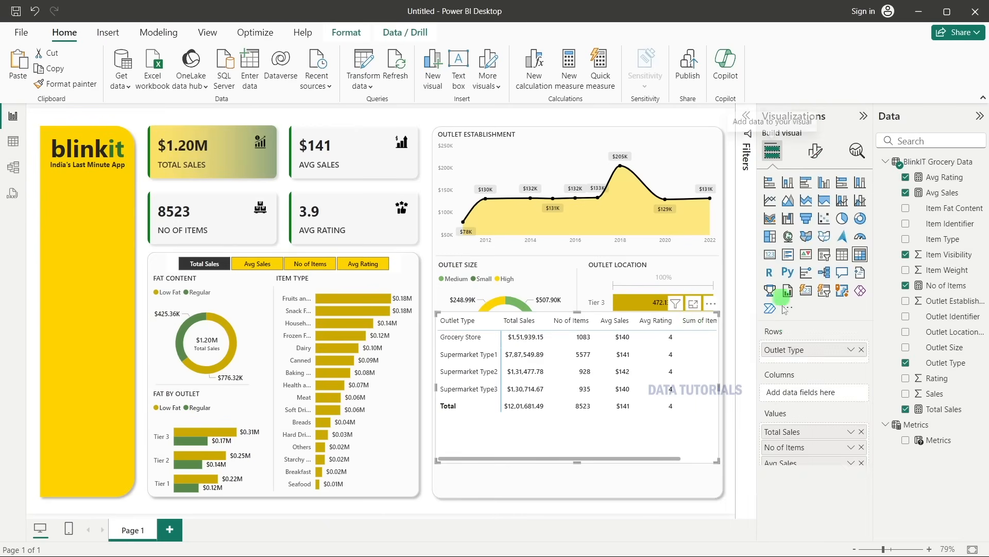
{"action": "double_click", "coordinate": [793, 494]}
{"action": "left_click_drag", "start_coordinate": [793, 494], "coordinate": [767, 494]}
{"action": "key", "text": "BackSpace"}
{"action": "key", "text": "Return"}
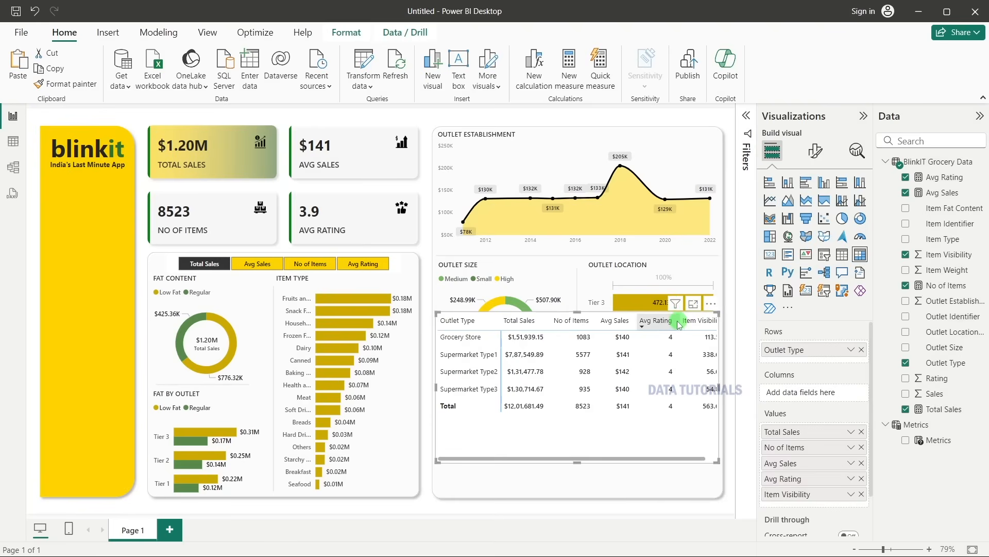
{"action": "left_click_drag", "start_coordinate": [679, 320], "coordinate": [668, 320]}
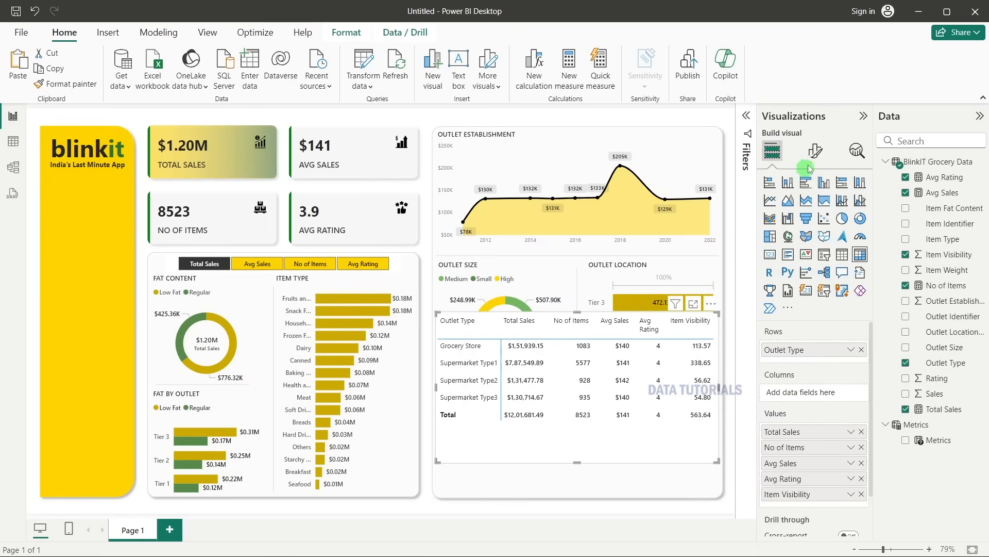
Turn off the column subtotals and row subtotals of the outlet type matrix.
{"action": "left_click", "coordinate": [815, 150]}
{"action": "scroll", "coordinate": [827, 363], "scroll_direction": "down", "scroll_amount": 1}
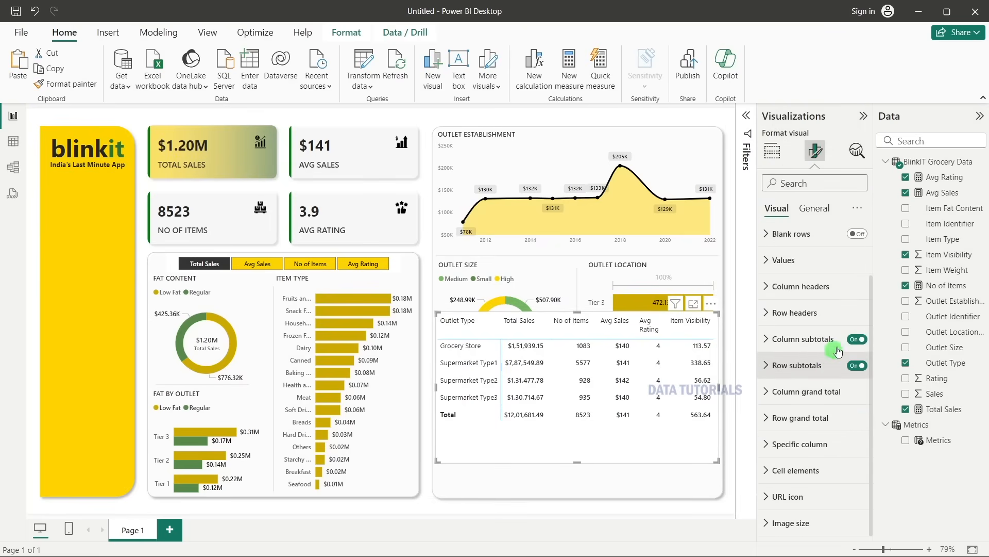
{"action": "left_click", "coordinate": [859, 365]}
Shrink the matrix and fit it into the space below the outlet size and outlet location charts.
{"action": "left_click_drag", "start_coordinate": [577, 462], "coordinate": [584, 423]}
{"action": "left_click_drag", "start_coordinate": [579, 322], "coordinate": [590, 384]}
{"action": "left_click_drag", "start_coordinate": [578, 489], "coordinate": [579, 487]}
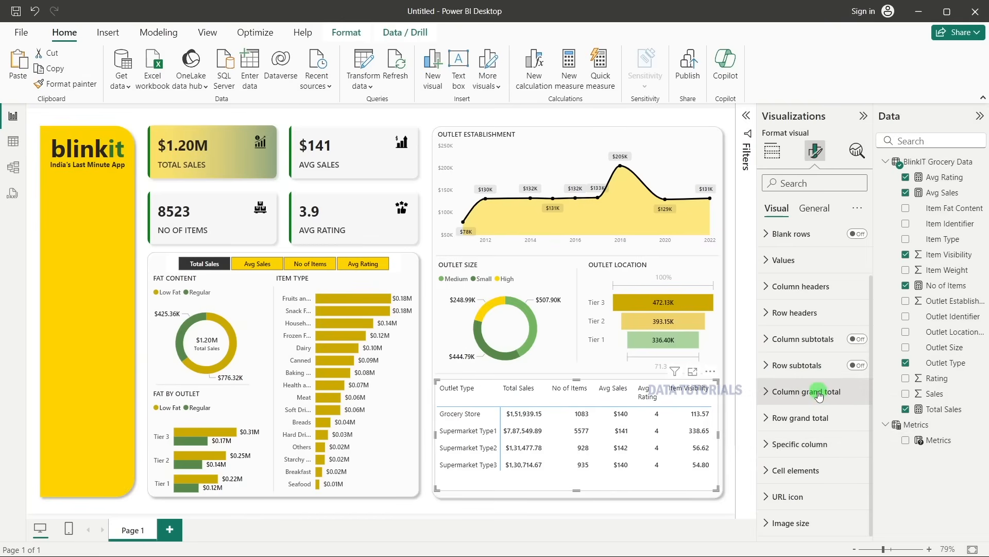
Set the matrix column headers to font size 8 with black text.
{"action": "left_click", "coordinate": [803, 287]}
{"action": "scroll", "coordinate": [797, 317], "scroll_direction": "down", "scroll_amount": 1}
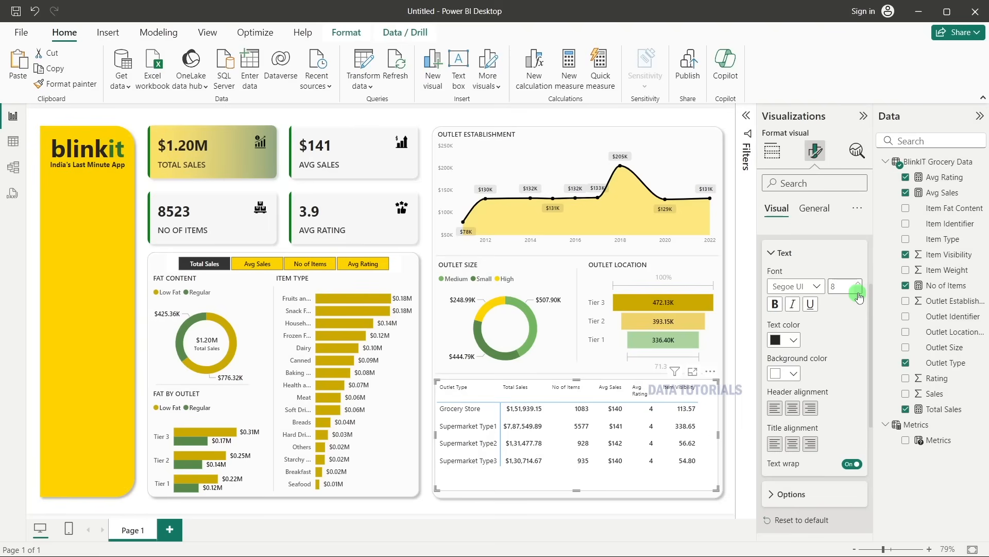
{"action": "left_click", "coordinate": [777, 341]}
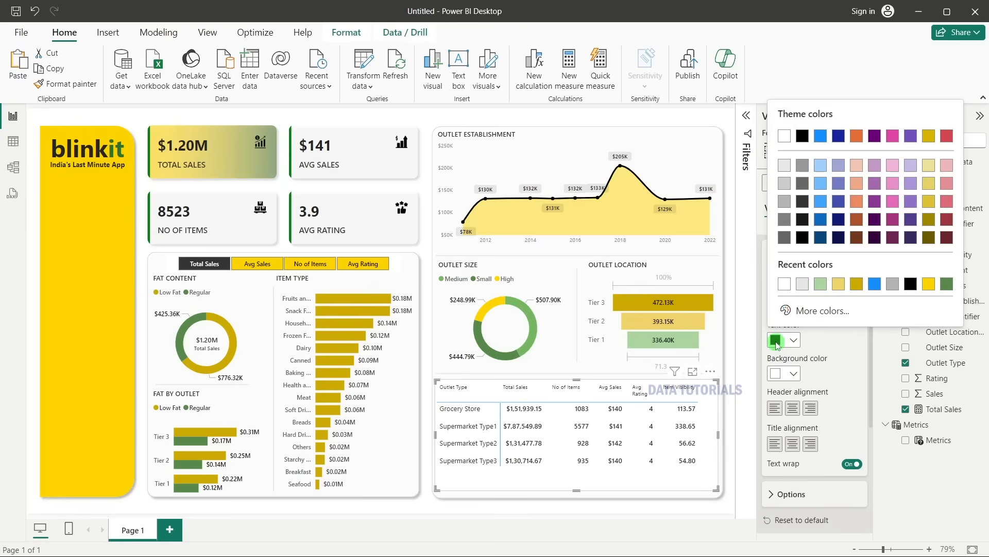
{"action": "left_click", "coordinate": [798, 138]}
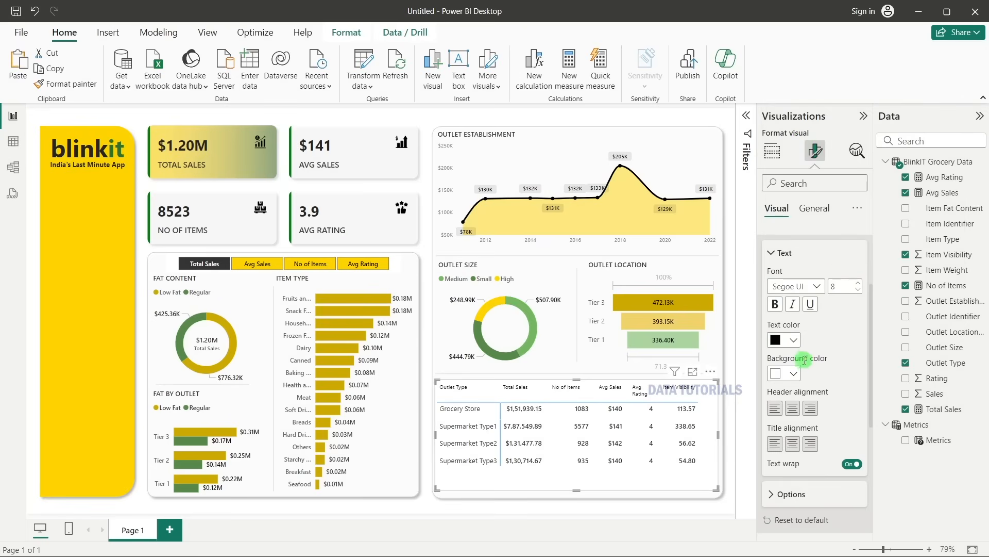
Set the matrix row headers to Segoe UI Semibold at font size 9.
{"action": "scroll", "coordinate": [819, 350], "scroll_direction": "down", "scroll_amount": 5}
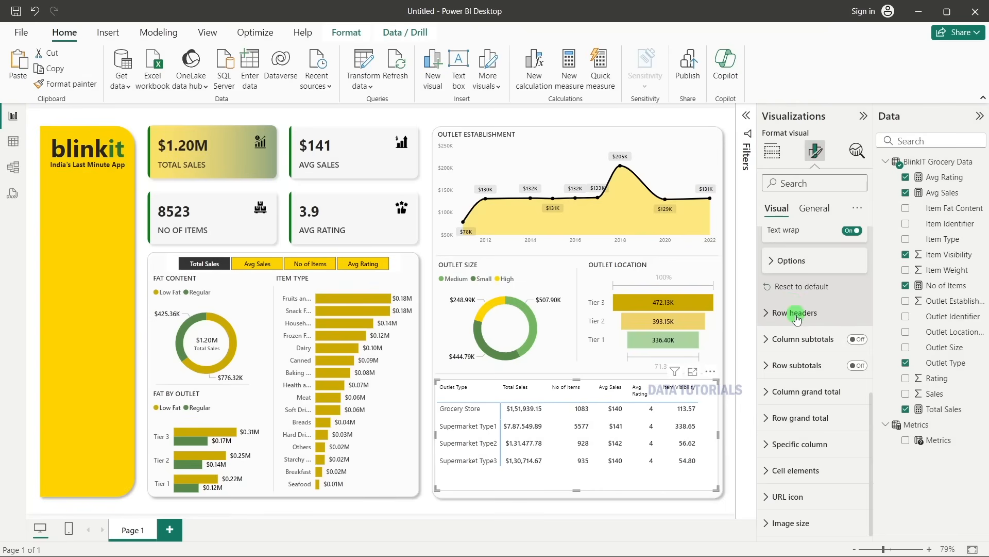
{"action": "left_click", "coordinate": [795, 313]}
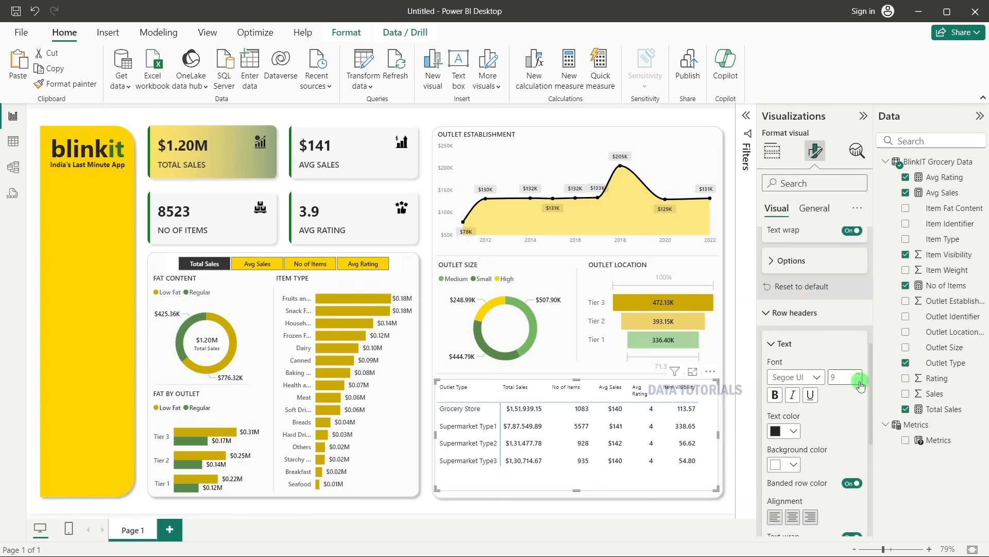
{"action": "left_click", "coordinate": [800, 432]}
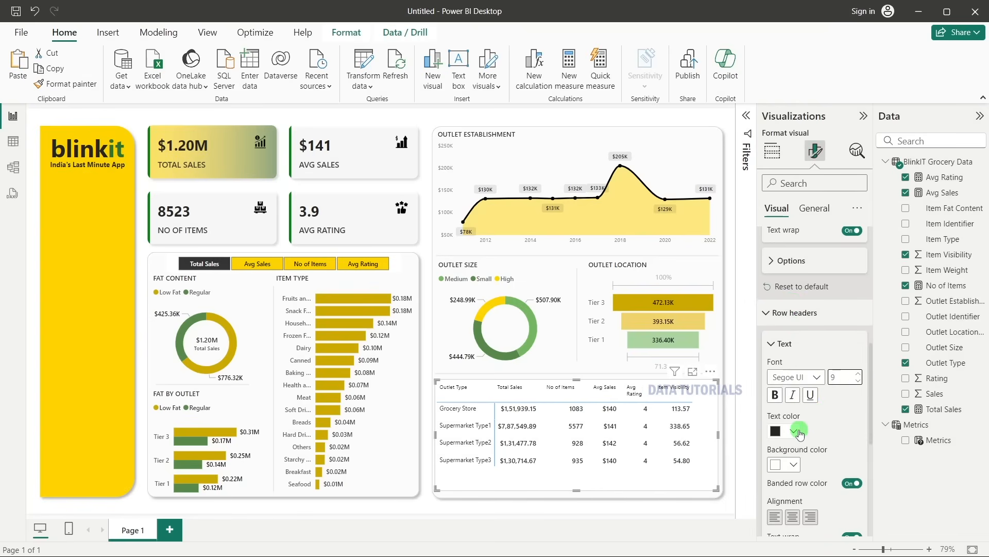
{"action": "left_click", "coordinate": [817, 376]}
{"action": "left_click", "coordinate": [818, 304]}
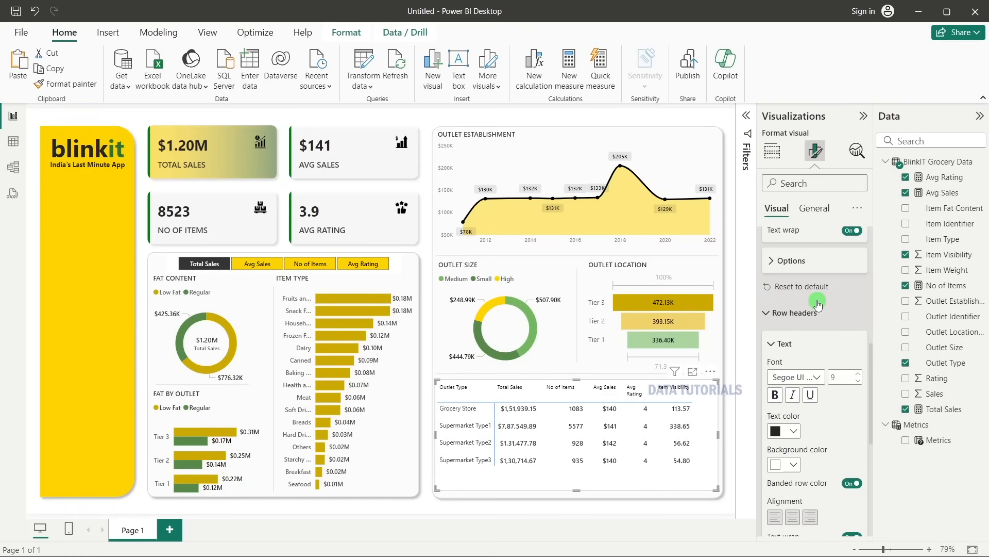
Change the column header font to Segoe UI Semibold and widen the Avg Rating column so its header fits on one line.
{"action": "scroll", "coordinate": [857, 286], "scroll_direction": "up", "scroll_amount": 3}
{"action": "scroll", "coordinate": [845, 286], "scroll_direction": "up", "scroll_amount": 5}
{"action": "left_click", "coordinate": [804, 409]}
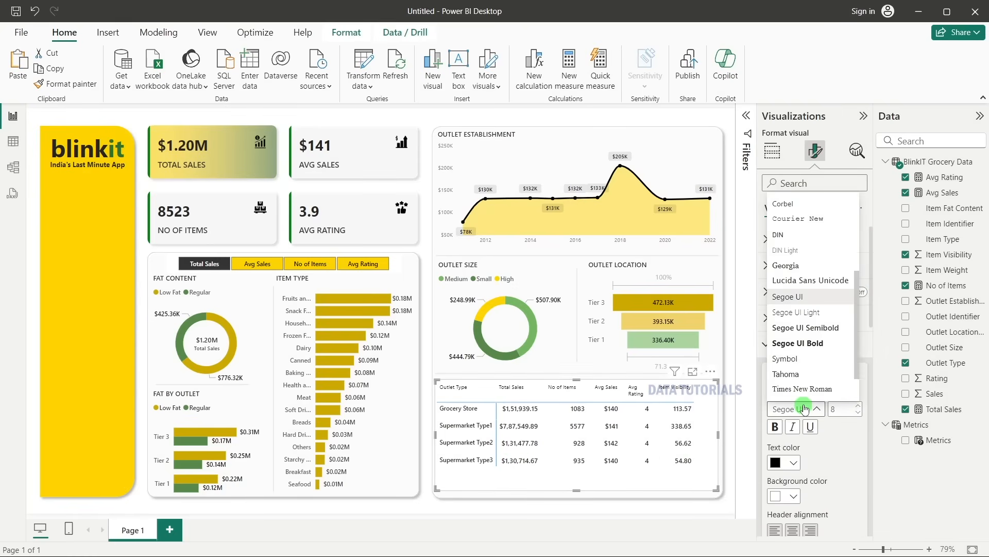
{"action": "left_click", "coordinate": [814, 327]}
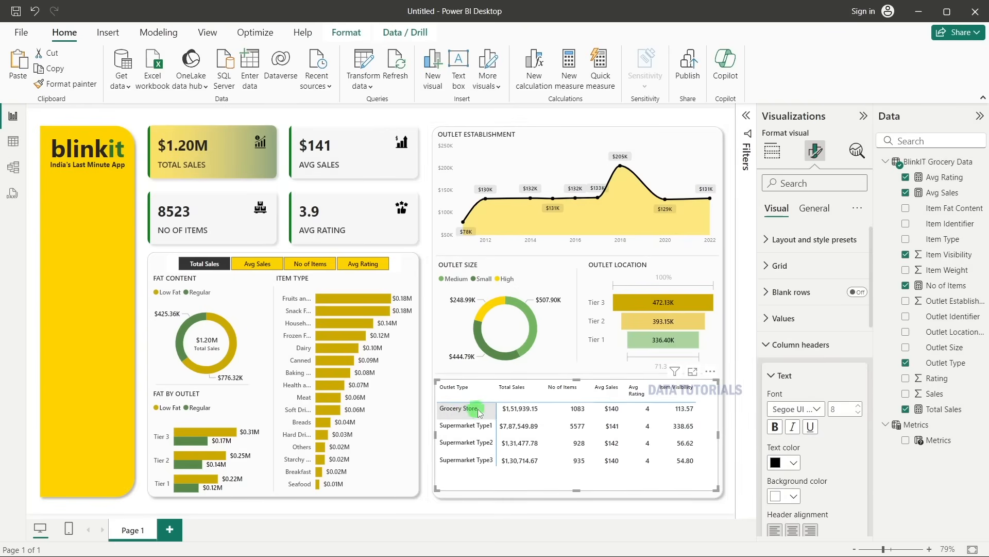
{"action": "left_click_drag", "start_coordinate": [656, 391], "coordinate": [666, 391]}
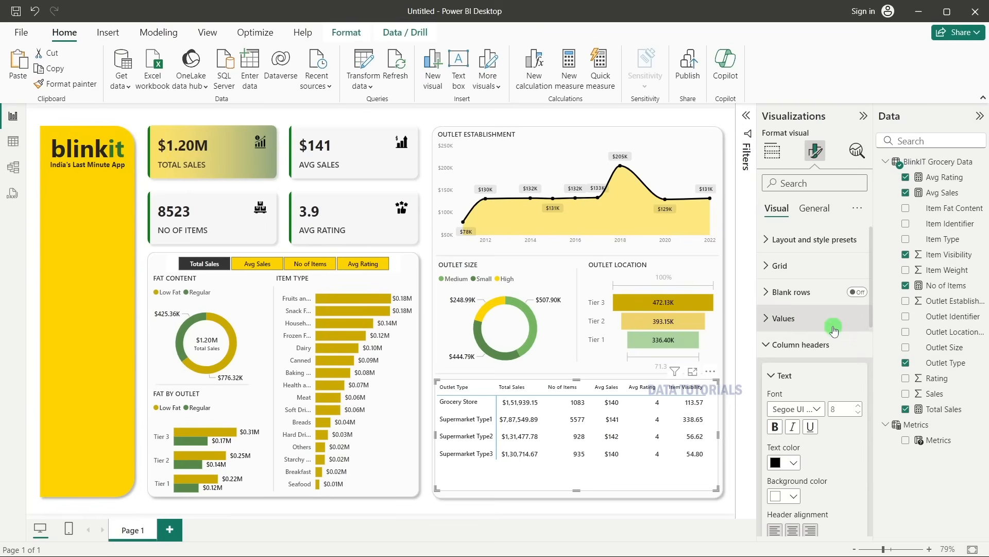
Set the border color in the matrix grid settings to light gray for all sections.
{"action": "left_click", "coordinate": [798, 353]}
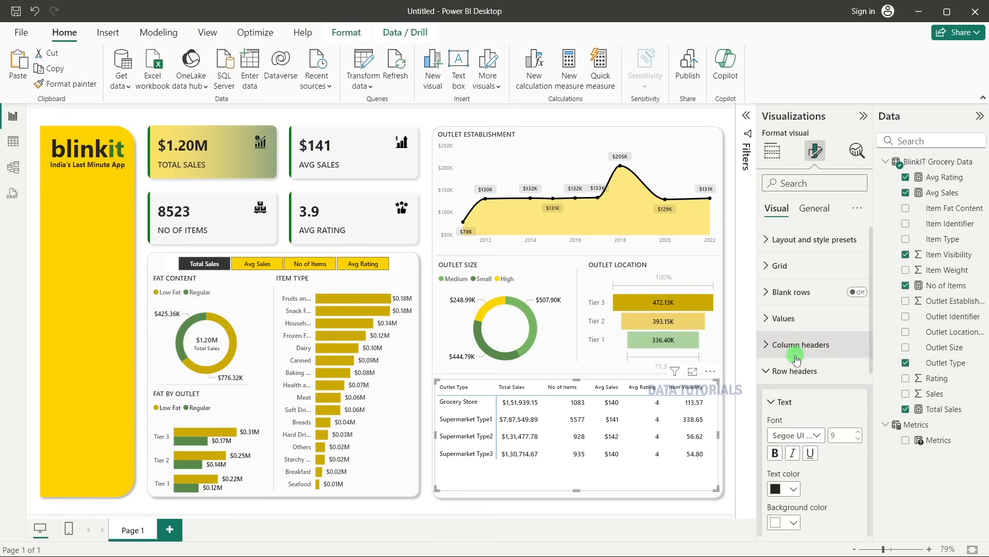
{"action": "left_click", "coordinate": [798, 372]}
{"action": "scroll", "coordinate": [798, 374], "scroll_direction": "down", "scroll_amount": 1}
{"action": "scroll", "coordinate": [798, 375], "scroll_direction": "up", "scroll_amount": 1}
{"action": "left_click", "coordinate": [795, 267]}
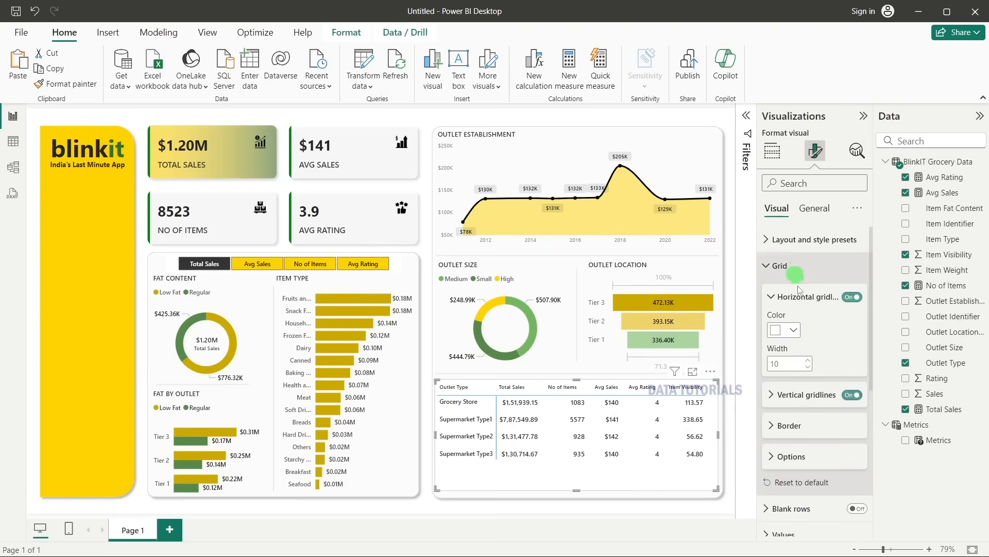
{"action": "scroll", "coordinate": [796, 309], "scroll_direction": "down", "scroll_amount": 2}
{"action": "left_click", "coordinate": [791, 297]}
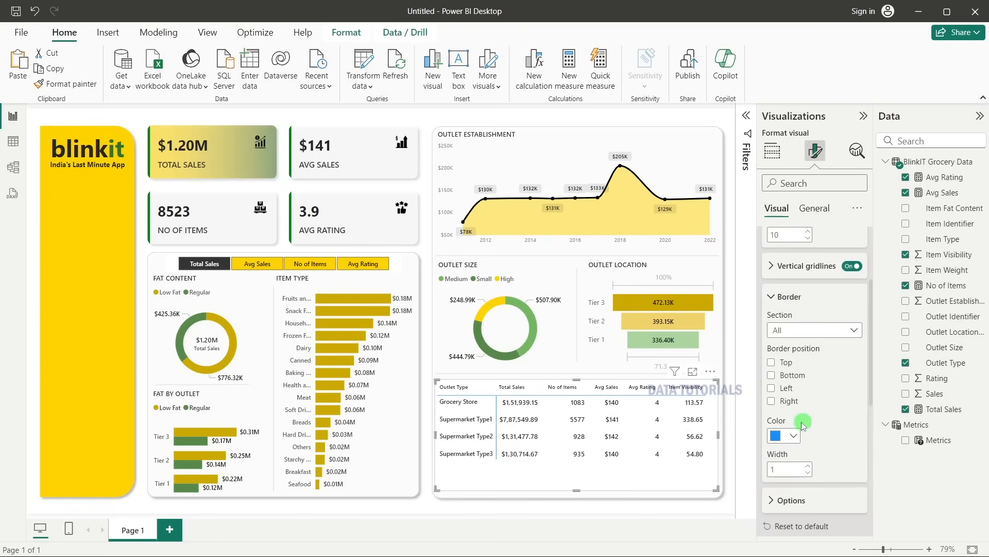
{"action": "left_click", "coordinate": [798, 433]}
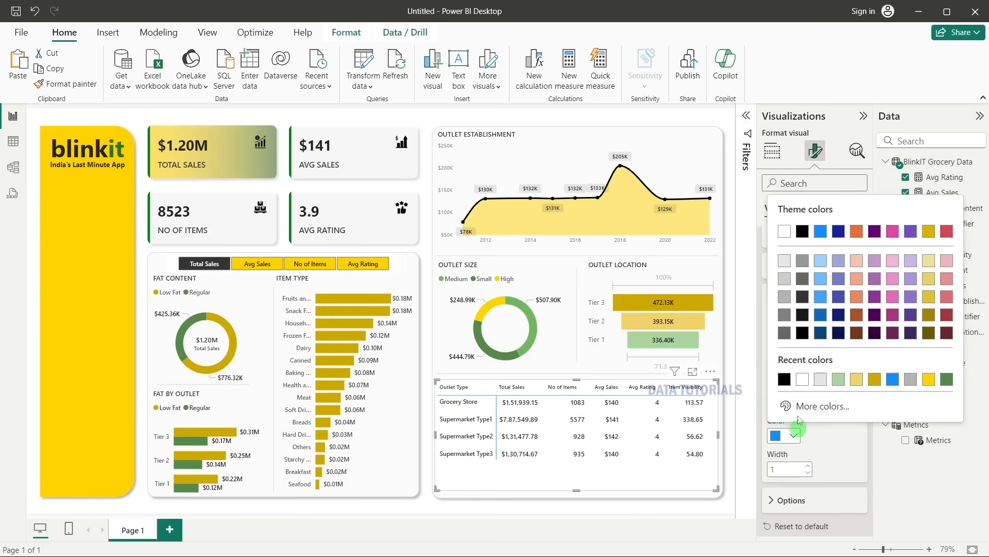
{"action": "left_click", "coordinate": [781, 230]}
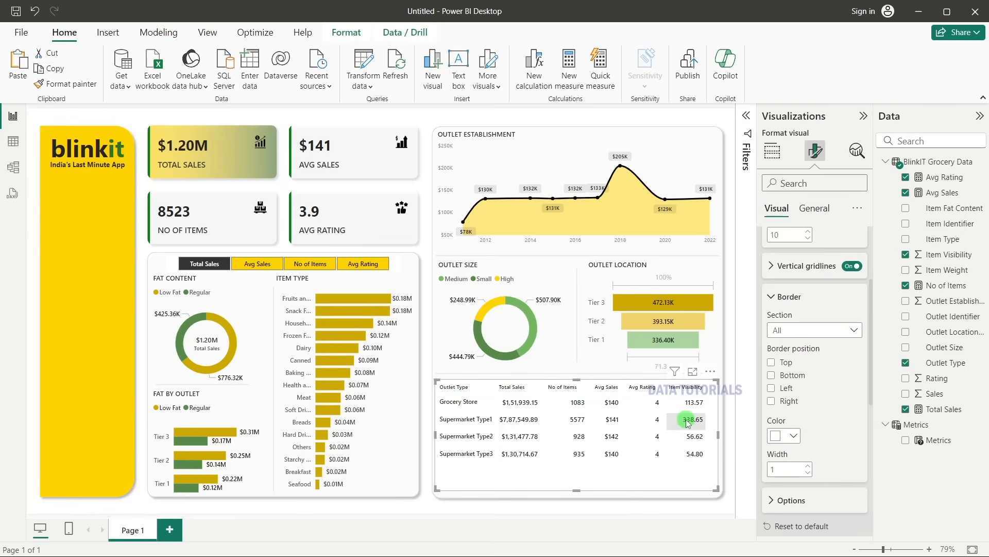
{"action": "left_click", "coordinate": [786, 435]}
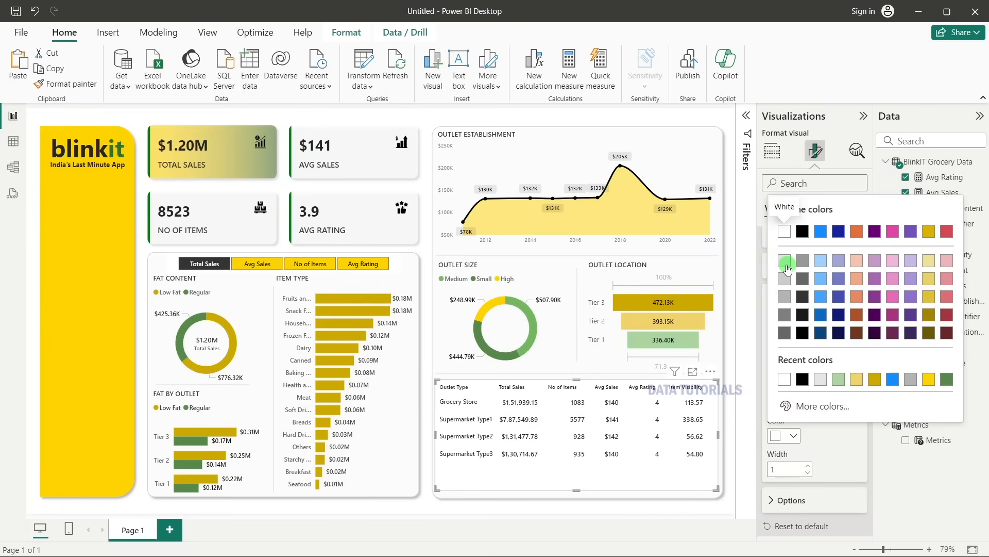
{"action": "left_click", "coordinate": [784, 261]}
{"action": "scroll", "coordinate": [840, 412], "scroll_direction": "up", "scroll_amount": 3}
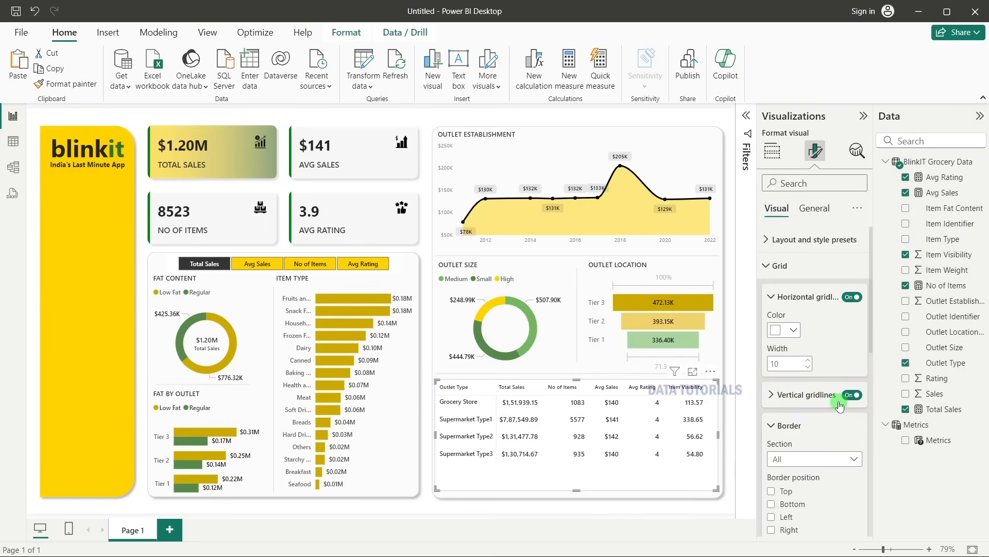
{"action": "left_click", "coordinate": [796, 394]}
{"action": "left_click", "coordinate": [795, 267]}
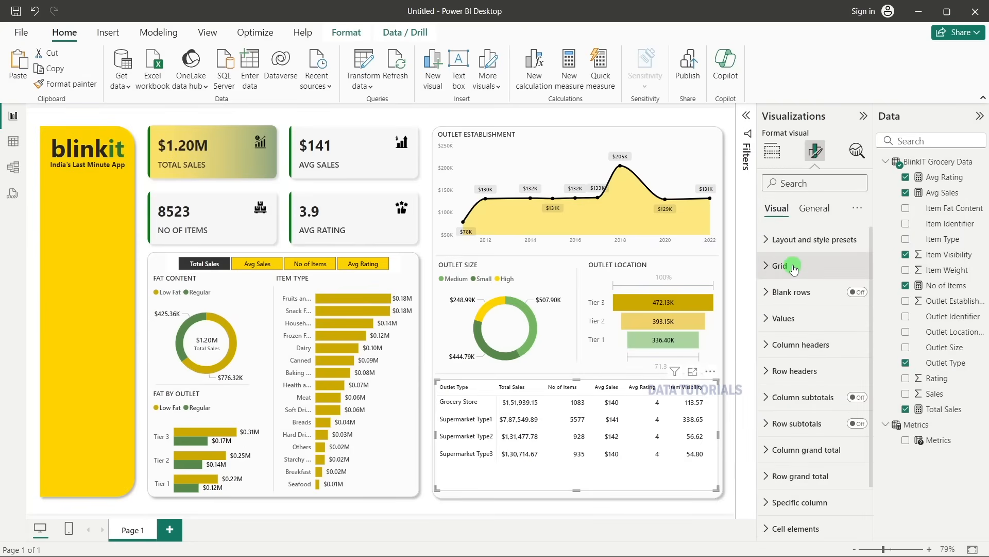
Center-align the matrix column headers.
{"action": "scroll", "coordinate": [796, 350], "scroll_direction": "down", "scroll_amount": 2}
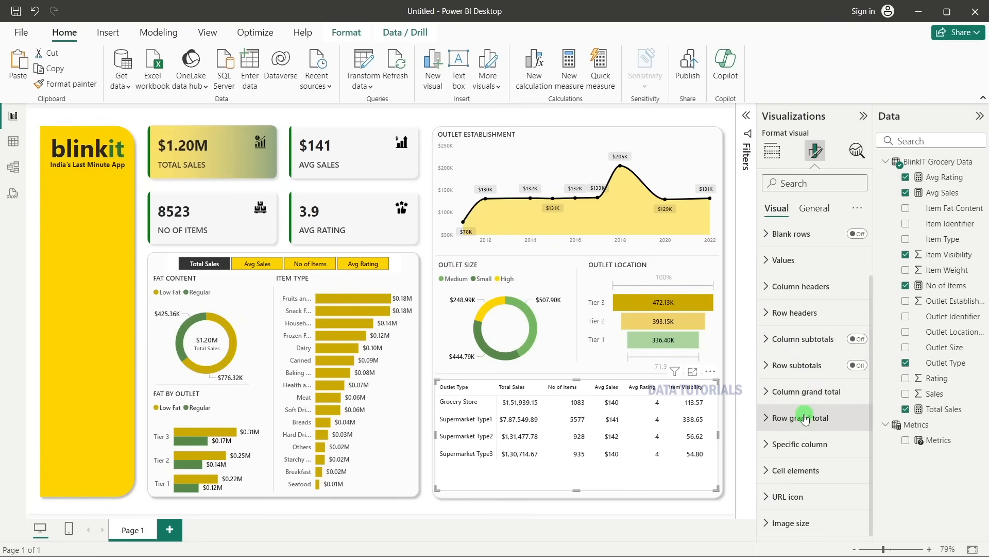
{"action": "scroll", "coordinate": [806, 419], "scroll_direction": "up", "scroll_amount": 2}
{"action": "left_click", "coordinate": [800, 347]}
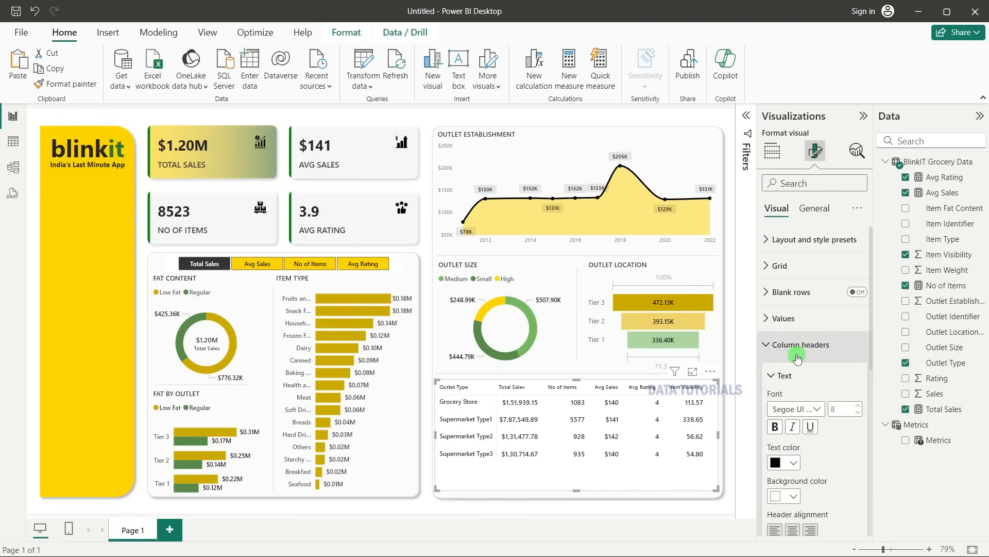
{"action": "left_click", "coordinate": [797, 530]}
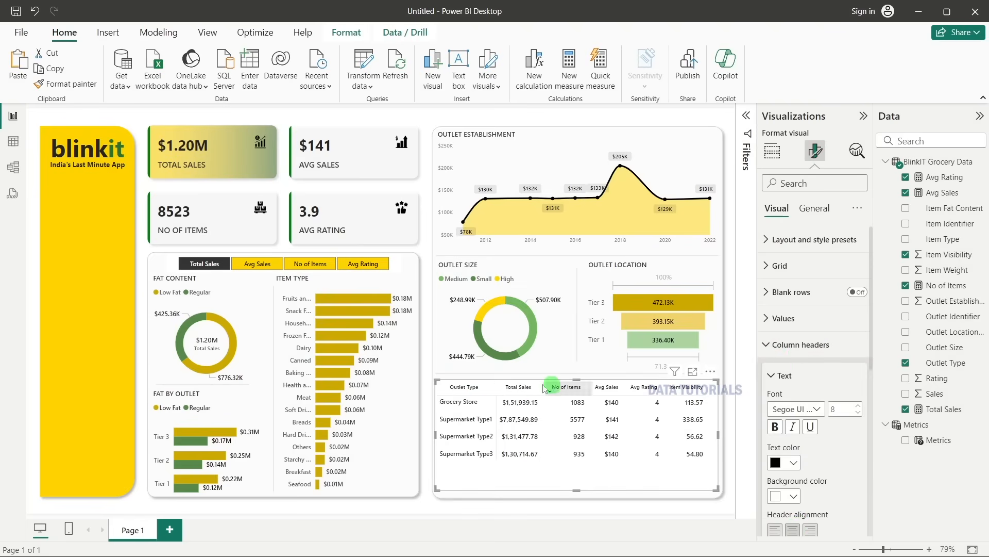
{"action": "left_click", "coordinate": [794, 345]}
Give the Total Sales column values in the matrix a yellow background with hex color #FFD200.
{"action": "scroll", "coordinate": [791, 361], "scroll_direction": "down", "scroll_amount": 2}
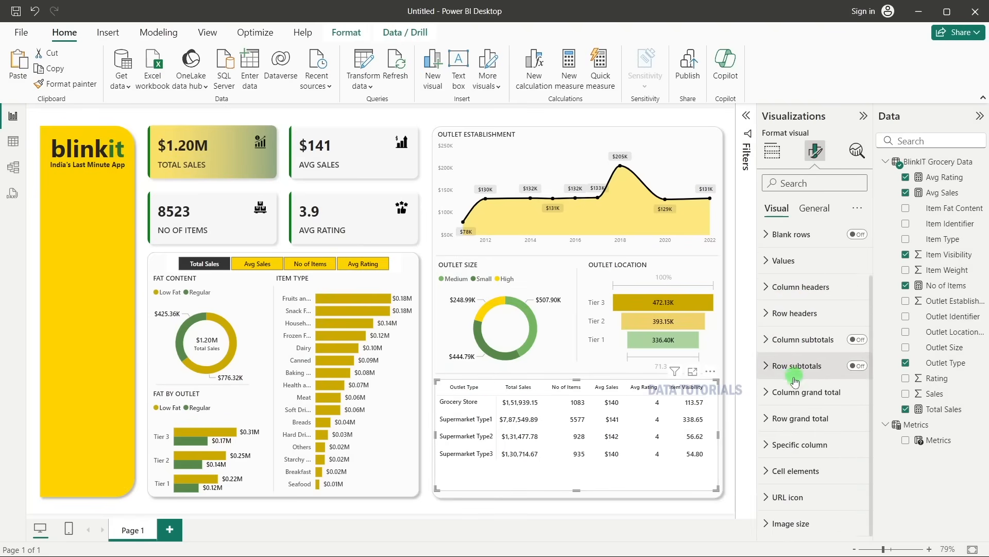
{"action": "left_click", "coordinate": [800, 444]}
{"action": "scroll", "coordinate": [794, 446], "scroll_direction": "up", "scroll_amount": 1}
{"action": "left_click", "coordinate": [807, 316]}
{"action": "left_click", "coordinate": [808, 319]}
{"action": "left_click", "coordinate": [790, 452]}
{"action": "left_click", "coordinate": [795, 453]}
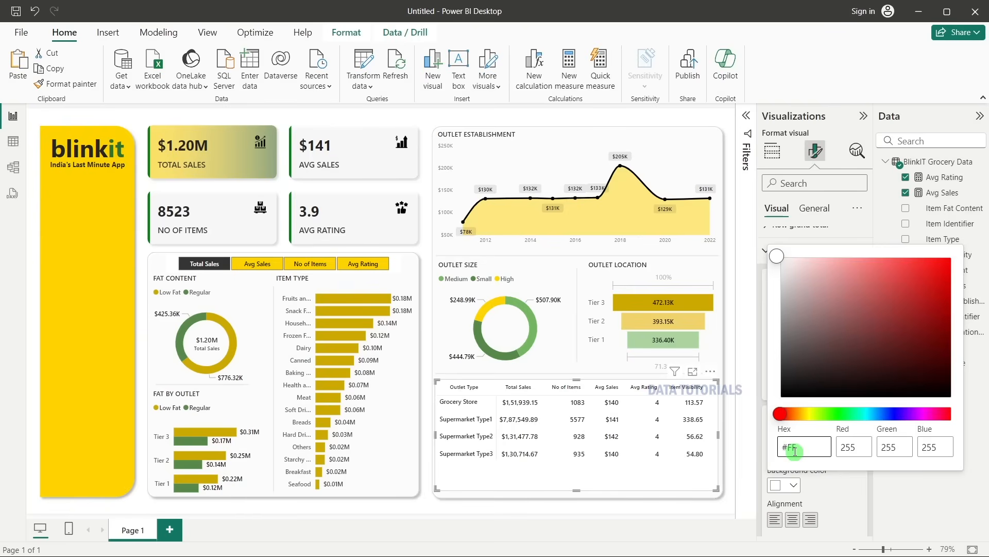
{"action": "type", "text": "00"}
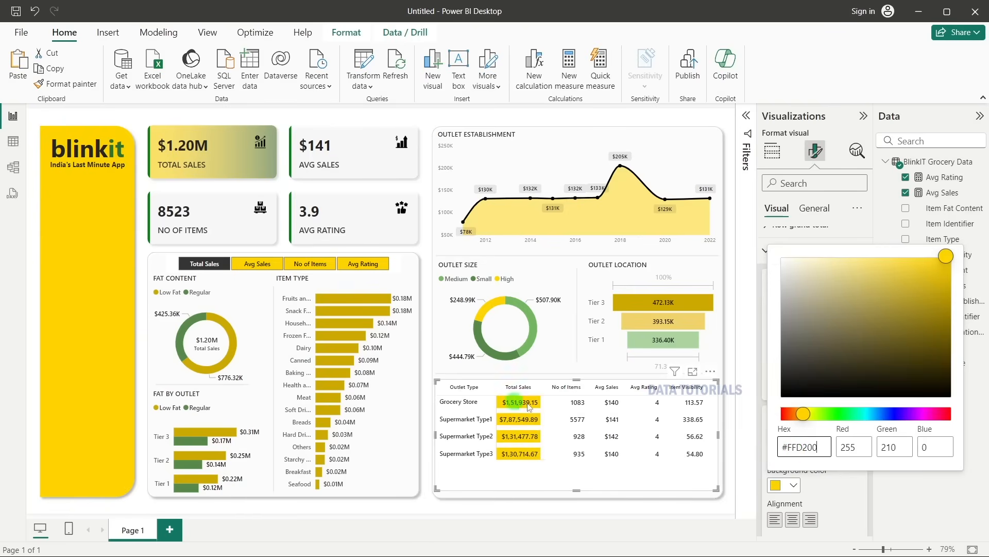
{"action": "left_click", "coordinate": [852, 482]}
Set the display units of the Total Sales column values to Thousands.
{"action": "scroll", "coordinate": [835, 454], "scroll_direction": "down", "scroll_amount": 4}
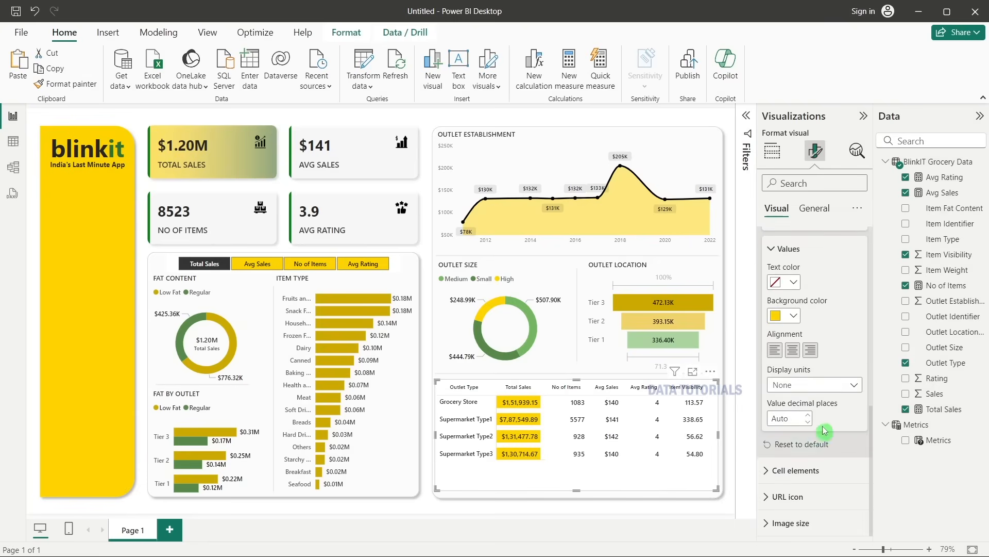
{"action": "left_click", "coordinate": [806, 387]}
{"action": "left_click", "coordinate": [792, 428]}
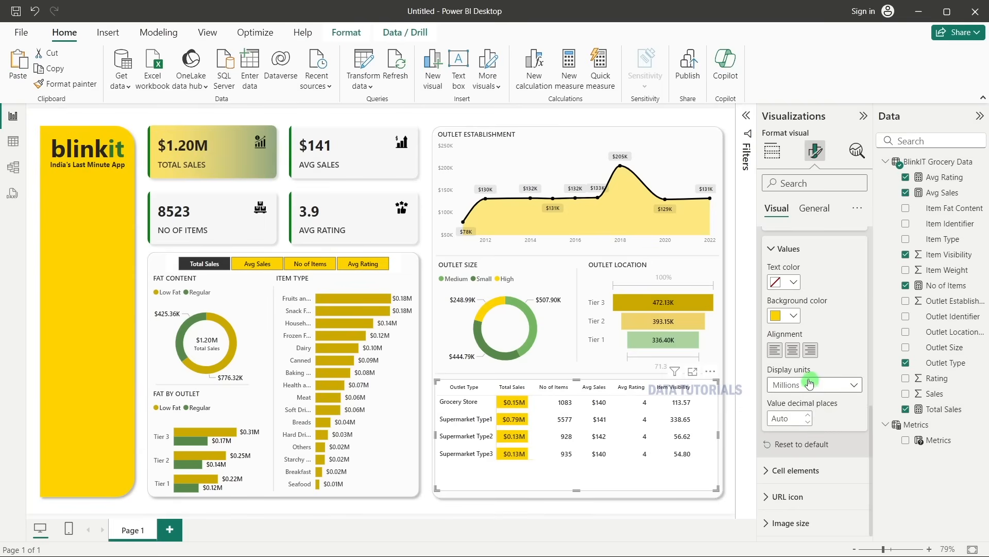
{"action": "left_click", "coordinate": [806, 385]}
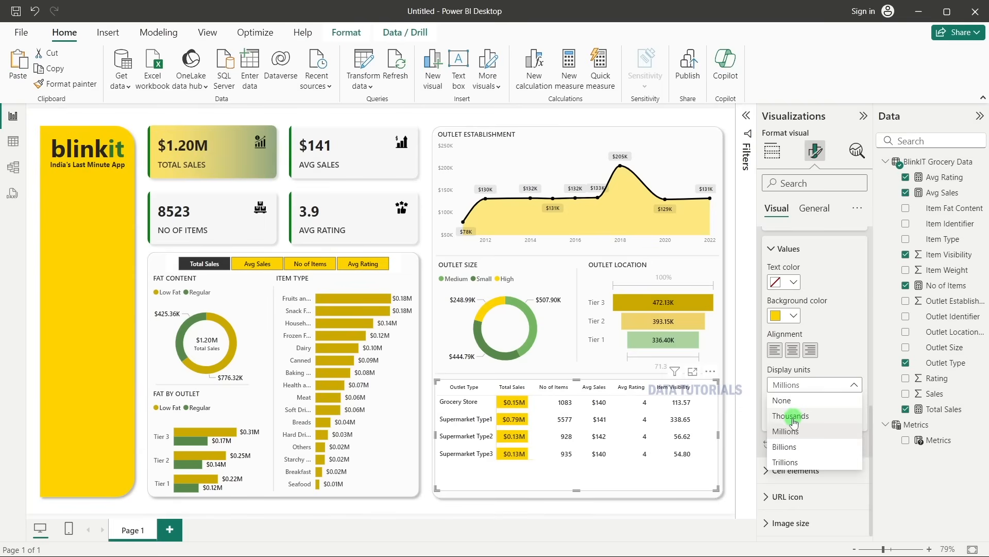
{"action": "left_click", "coordinate": [794, 416]}
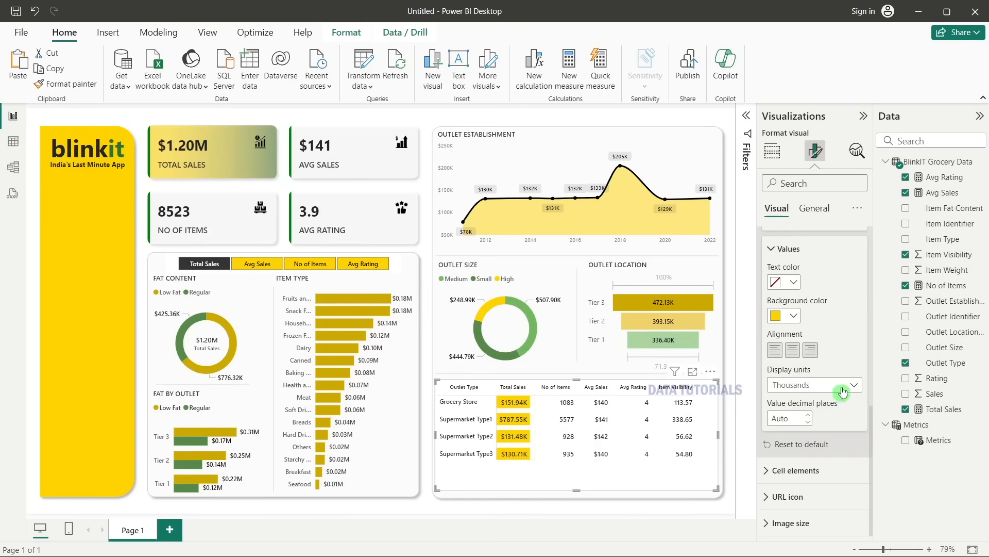
Give the No of Items column values a green #26B103 background and widen the Total Sales column slightly.
{"action": "scroll", "coordinate": [871, 265], "scroll_direction": "up", "scroll_amount": 5}
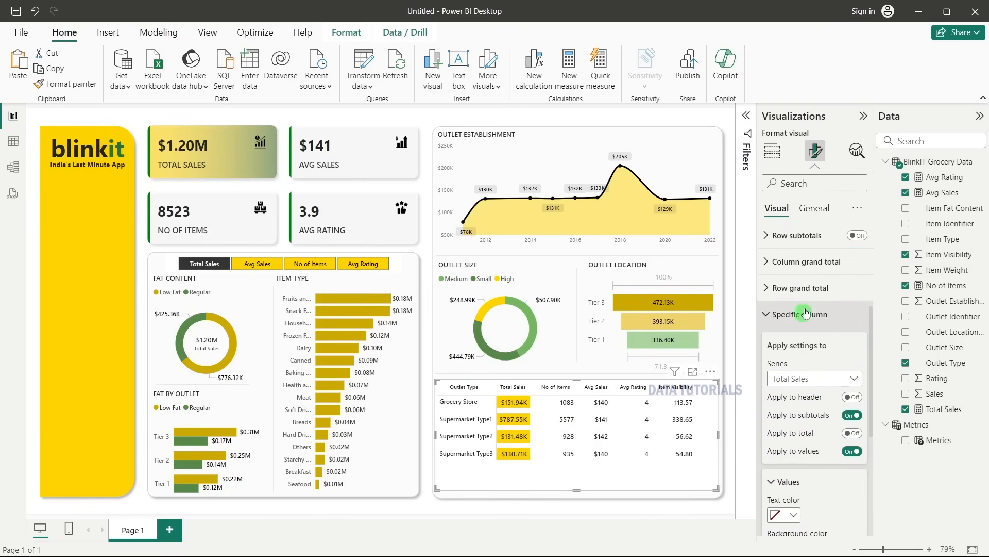
{"action": "left_click", "coordinate": [808, 376]}
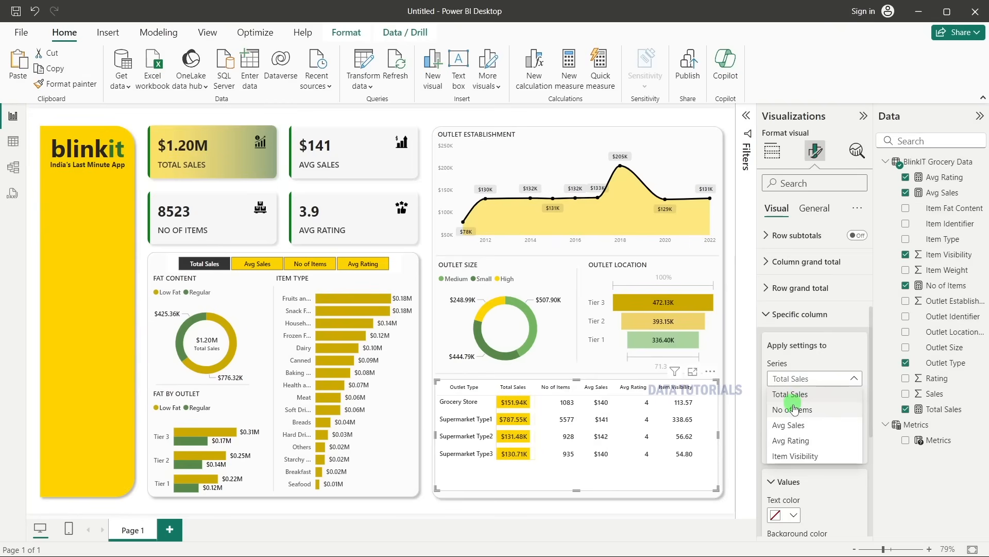
{"action": "left_click", "coordinate": [795, 410]}
{"action": "scroll", "coordinate": [798, 415], "scroll_direction": "down", "scroll_amount": 3}
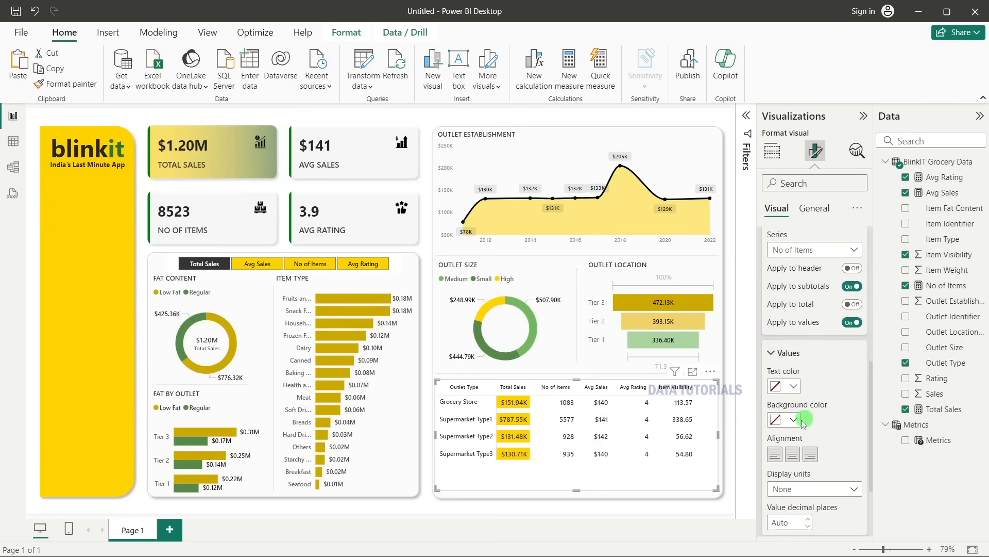
{"action": "left_click", "coordinate": [804, 419]}
{"action": "left_click", "coordinate": [821, 389]}
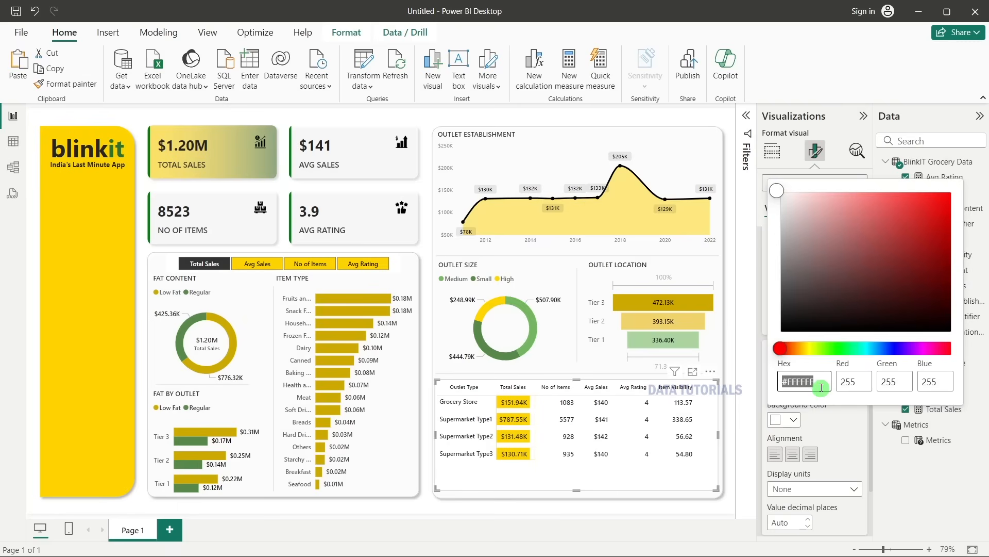
{"action": "type", "text": "#26b103"}
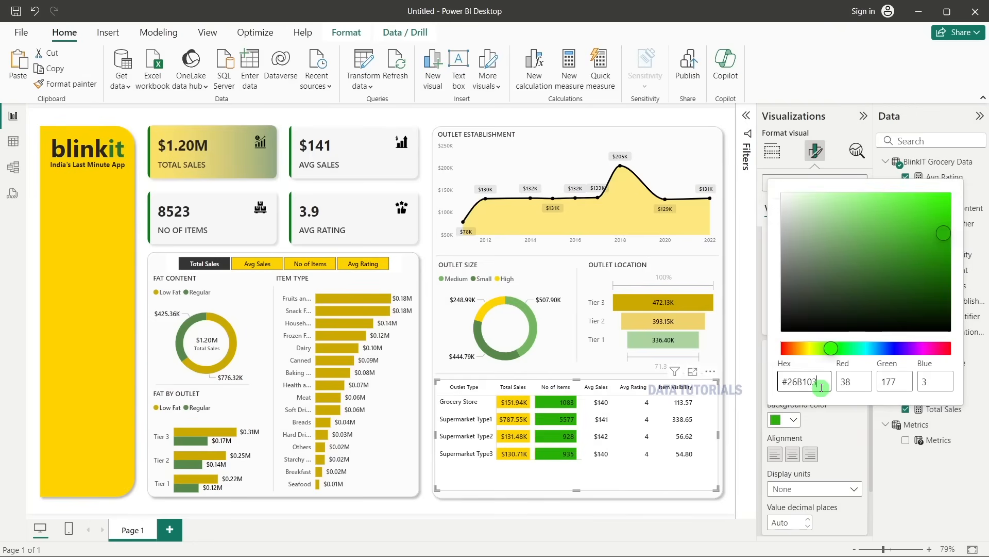
{"action": "left_click", "coordinate": [533, 392]}
{"action": "left_click_drag", "start_coordinate": [534, 387], "coordinate": [542, 387]}
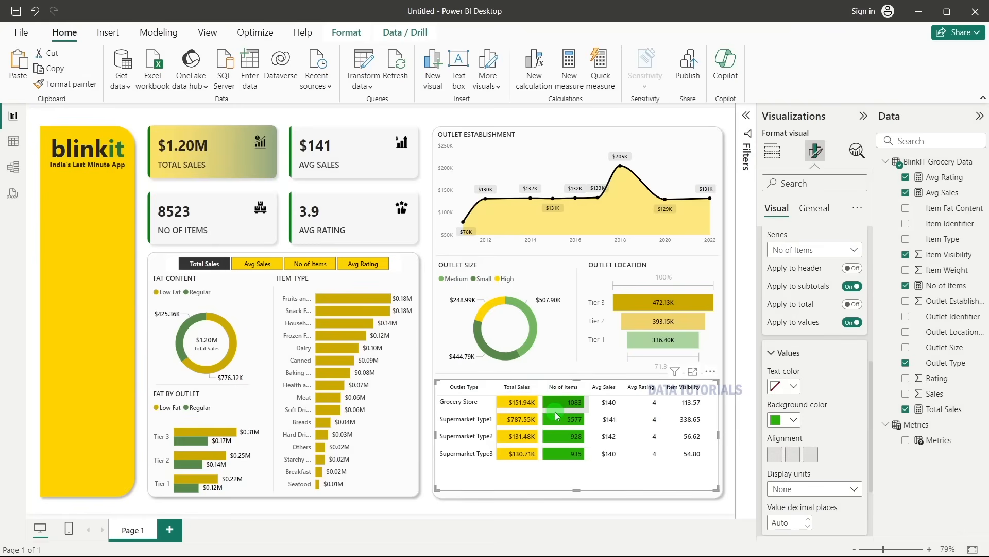
Center-align the No of Items column values and set their text color to white.
{"action": "left_click", "coordinate": [803, 455]}
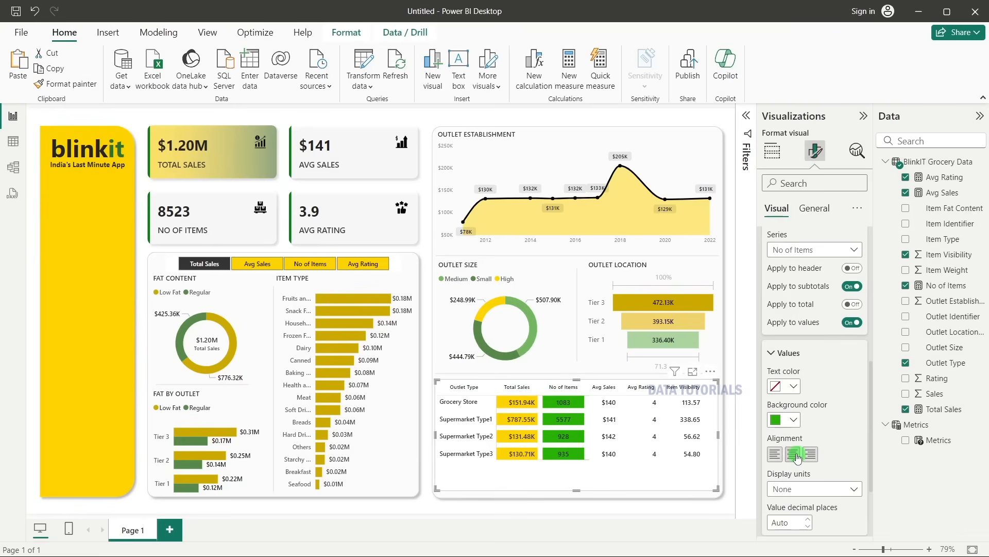
{"action": "left_click", "coordinate": [791, 419]}
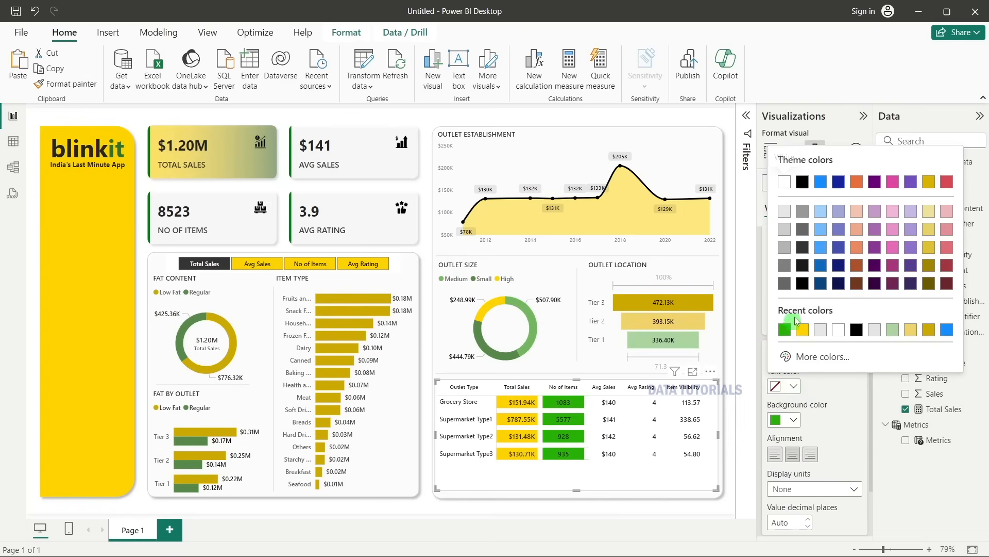
{"action": "left_click", "coordinate": [839, 330]}
{"action": "left_click", "coordinate": [603, 417]}
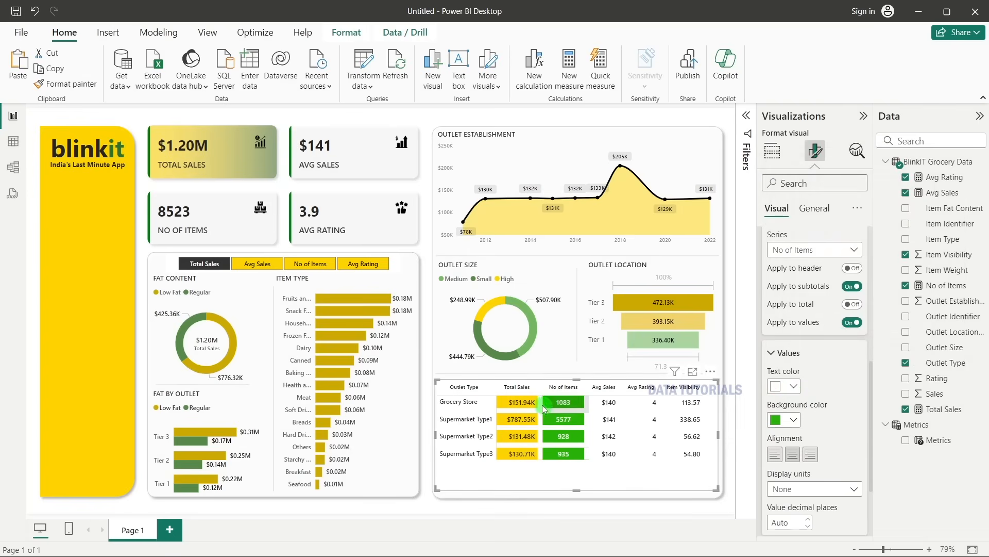
Center-align the Total Sales column values in the matrix.
{"action": "left_click", "coordinate": [807, 248]}
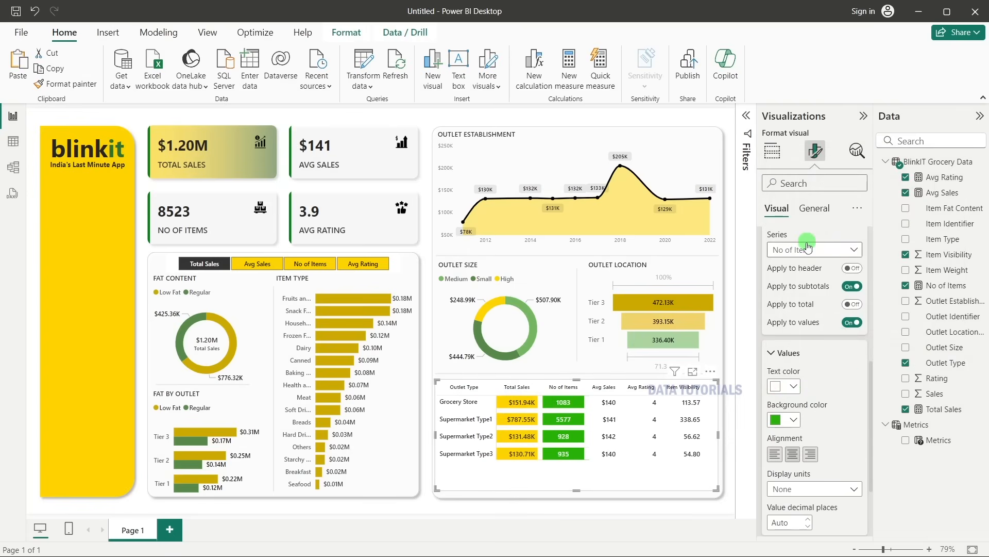
{"action": "left_click", "coordinate": [791, 318]}
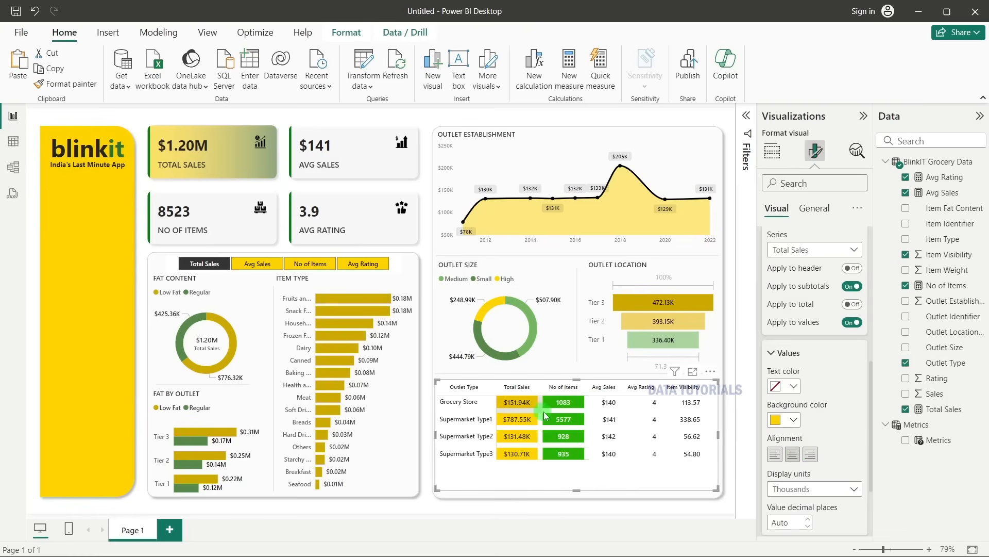
Give the Avg Sales column values a background with hex color #E19490.
{"action": "left_click", "coordinate": [789, 250]}
{"action": "left_click", "coordinate": [787, 293]}
{"action": "left_click", "coordinate": [791, 436]}
{"action": "left_click", "coordinate": [807, 395]}
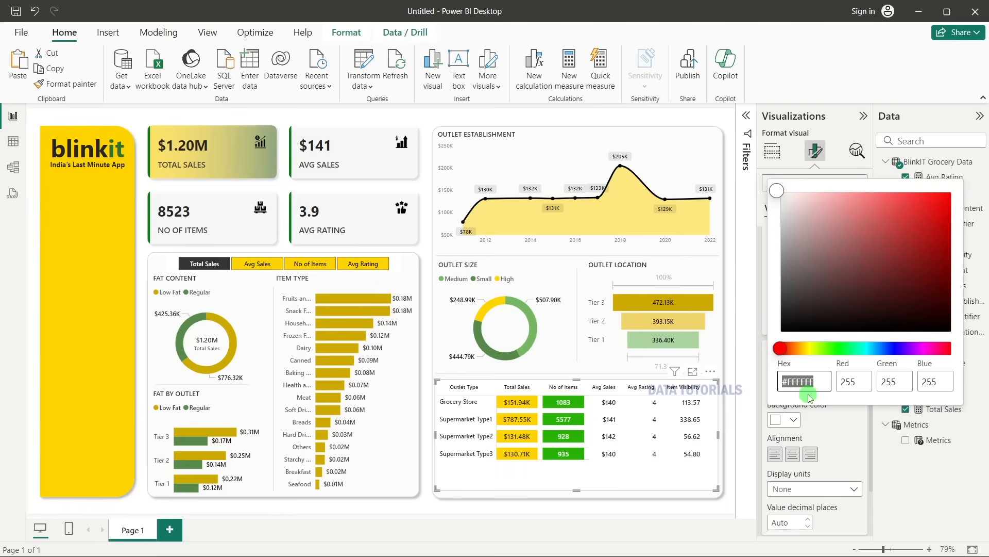
{"action": "type", "text": "#"}
{"action": "type", "text": "e19490"}
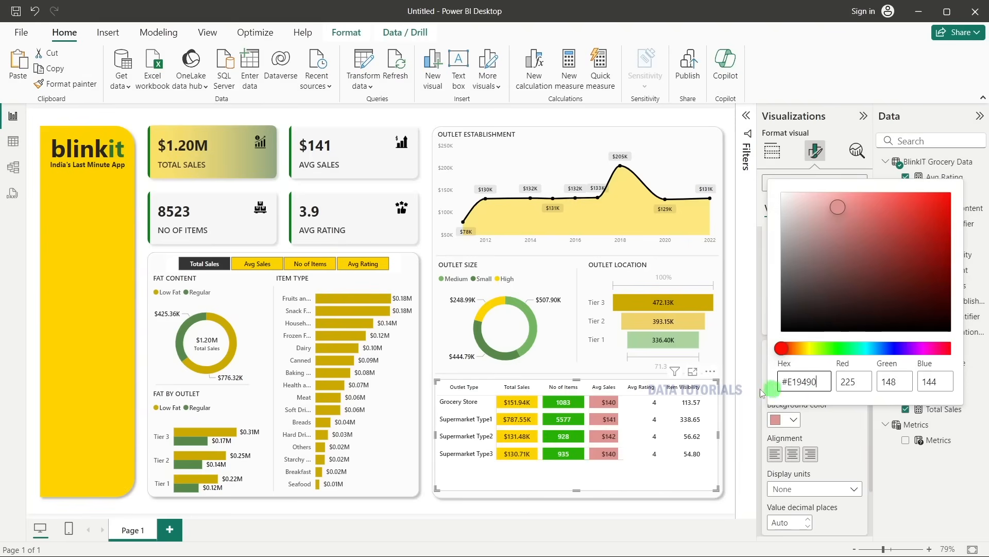
{"action": "left_click", "coordinate": [825, 423]}
Set the text color of the Avg Sales column values to black and center-align them.
{"action": "left_click", "coordinate": [787, 390]}
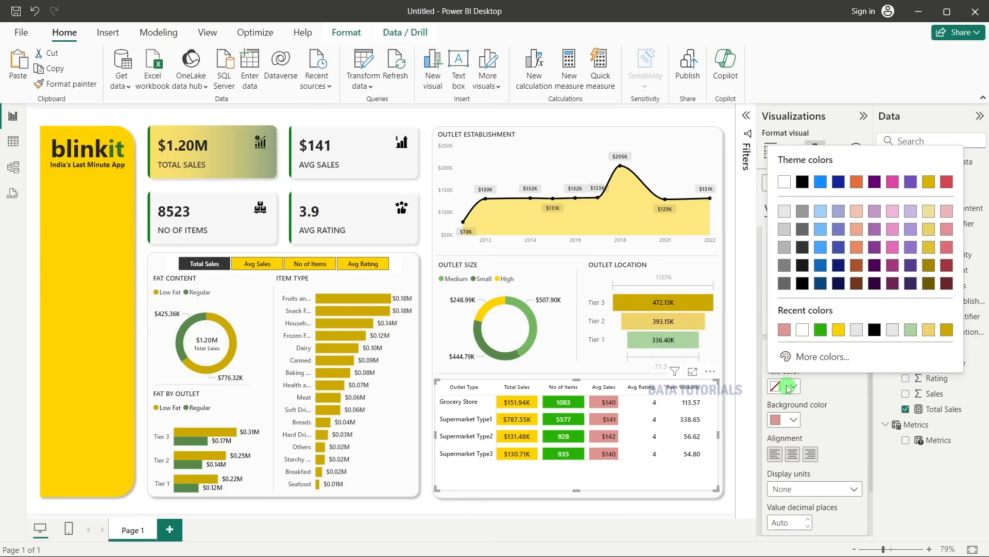
{"action": "left_click", "coordinate": [799, 335]}
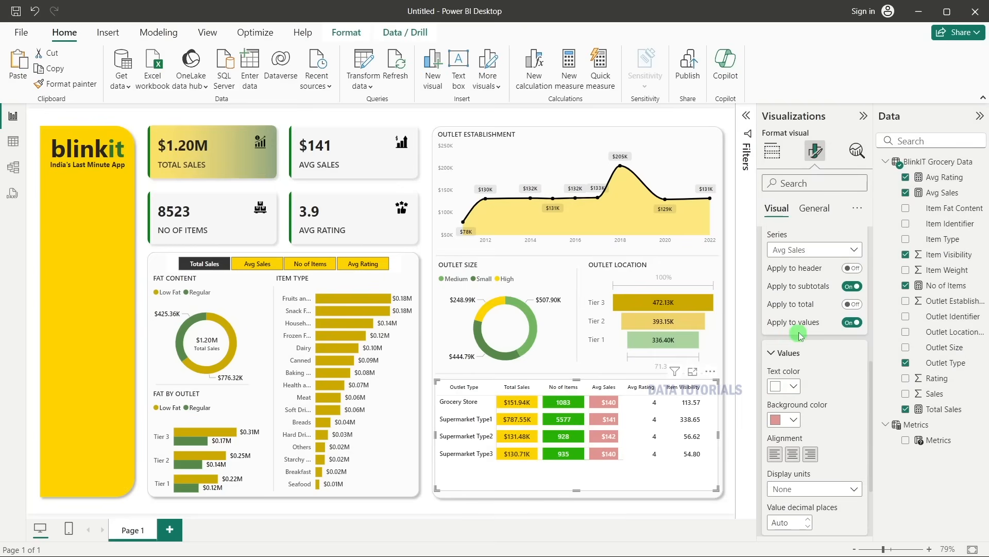
{"action": "left_click", "coordinate": [786, 386]}
{"action": "left_click", "coordinate": [803, 183]}
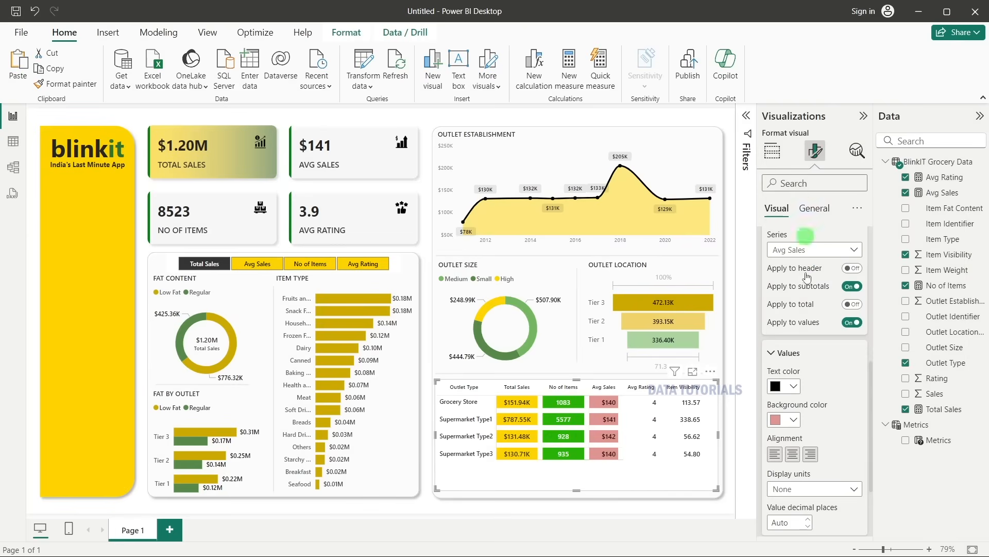
{"action": "left_click", "coordinate": [794, 454]}
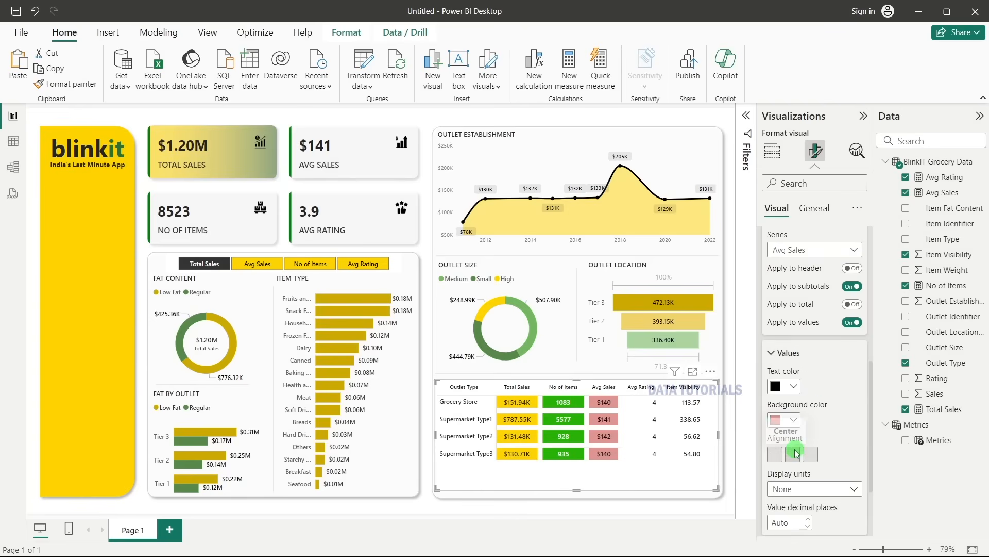
Give the Avg Rating column values a background with hex color #5583AA.
{"action": "left_click", "coordinate": [795, 251]}
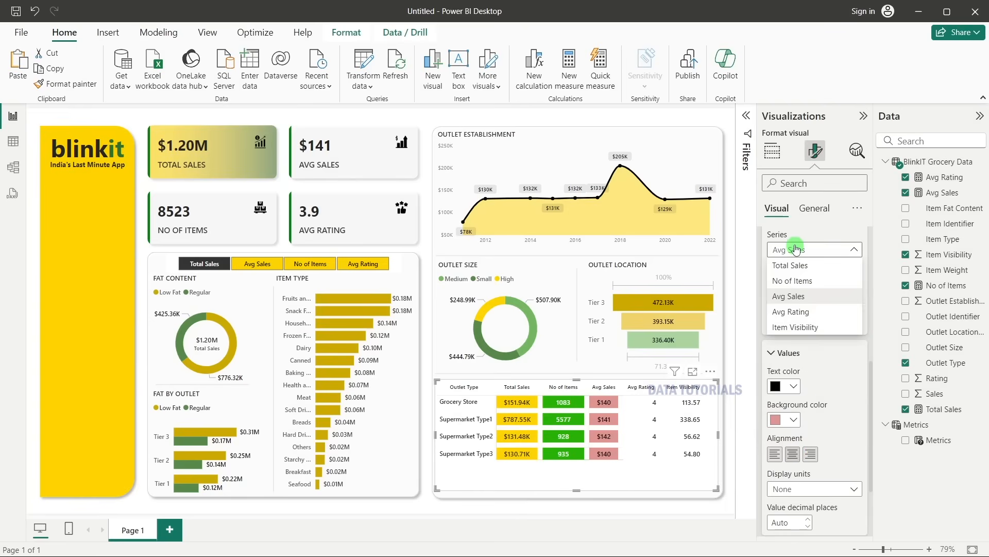
{"action": "left_click", "coordinate": [798, 310]}
{"action": "left_click", "coordinate": [784, 490]}
{"action": "left_click", "coordinate": [783, 490]}
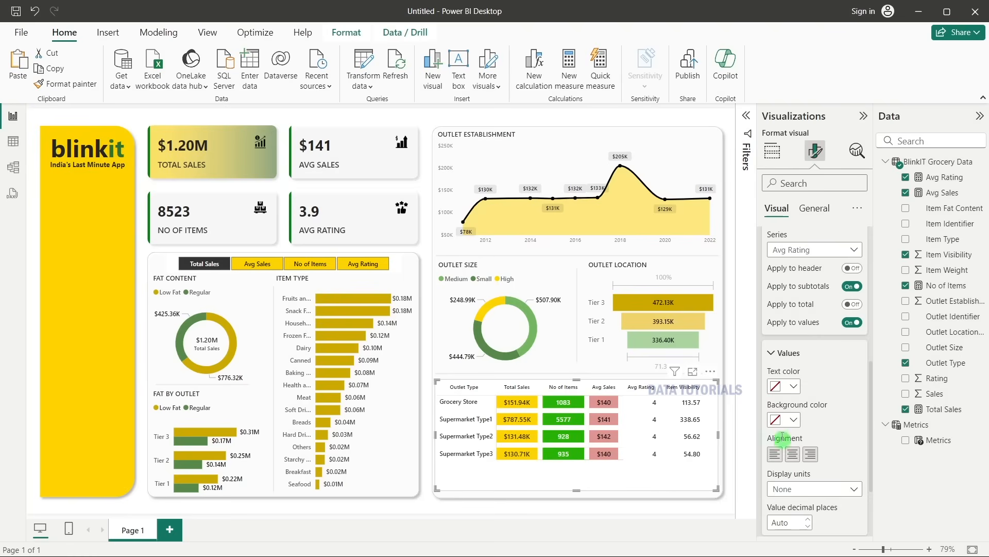
{"action": "left_click", "coordinate": [790, 387]}
{"action": "left_click", "coordinate": [808, 390]}
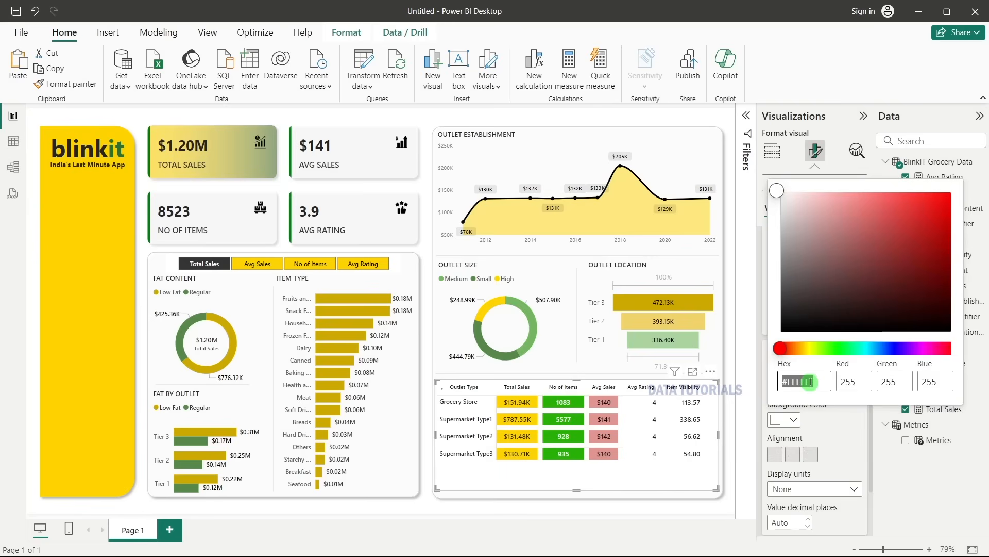
{"action": "type", "text": "#5583AA"}
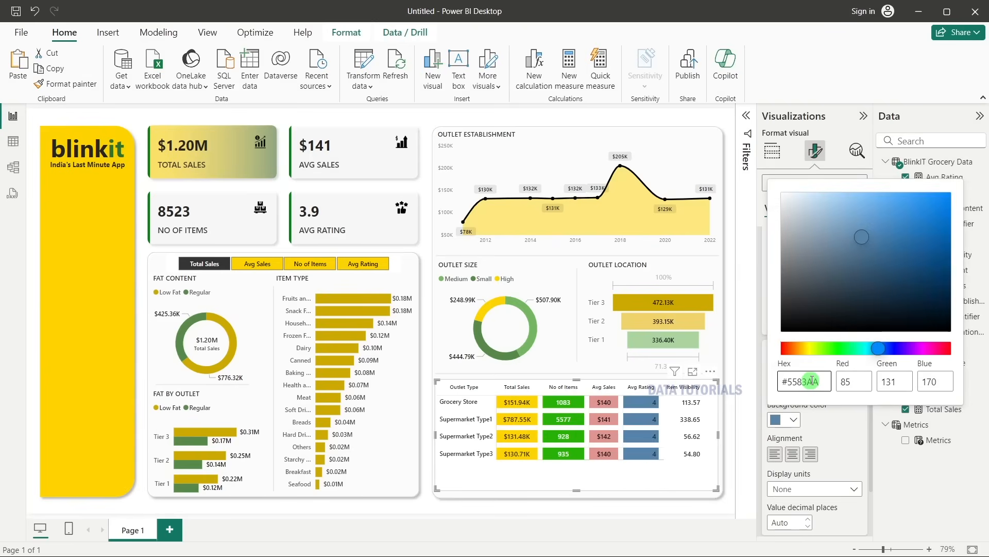
Center-align the Avg Rating column values and set their text color to white.
{"action": "left_click", "coordinate": [784, 460]}
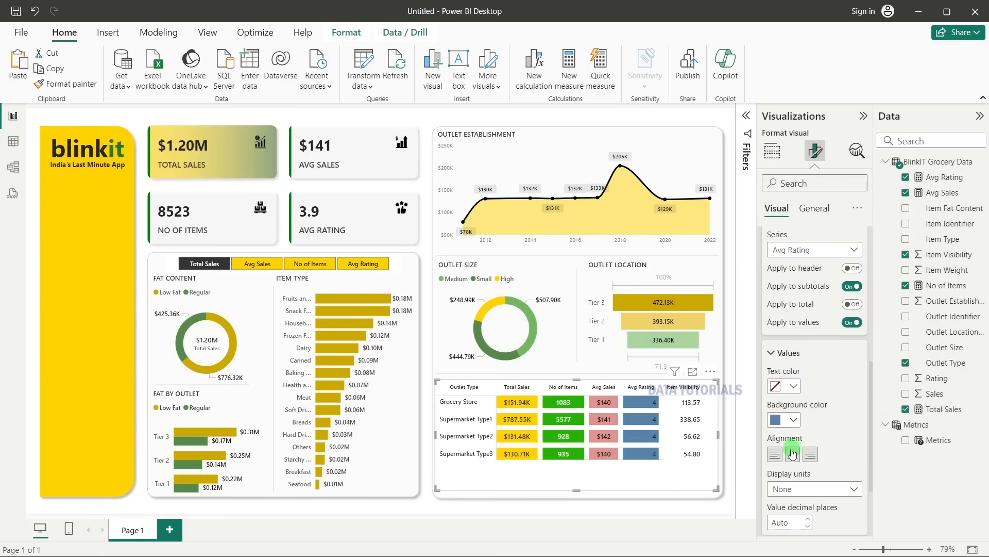
{"action": "left_click", "coordinate": [791, 384]}
{"action": "left_click", "coordinate": [820, 329]}
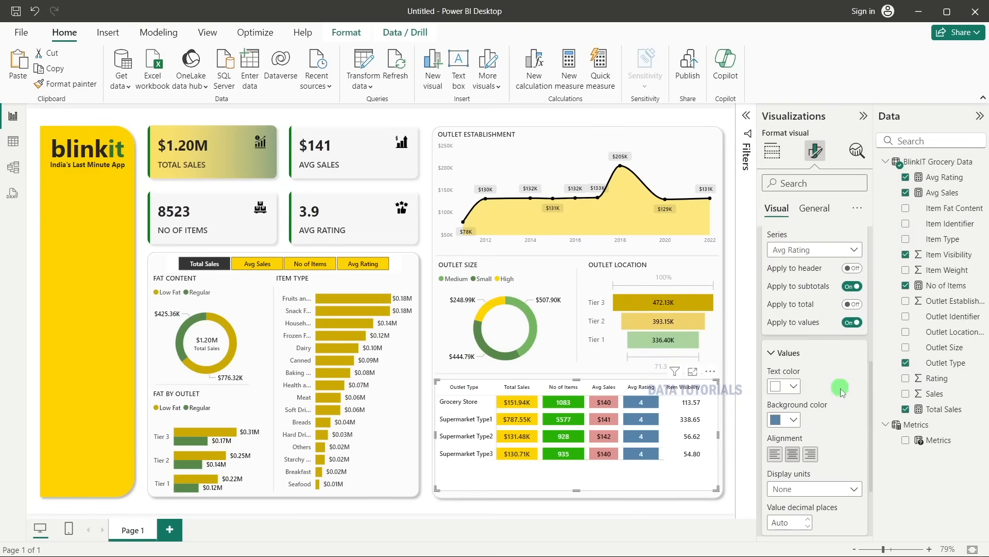
Give the Item Visibility column values a background with hex color #F0D36B and center-align them.
{"action": "left_click", "coordinate": [809, 250]}
{"action": "left_click", "coordinate": [789, 323]}
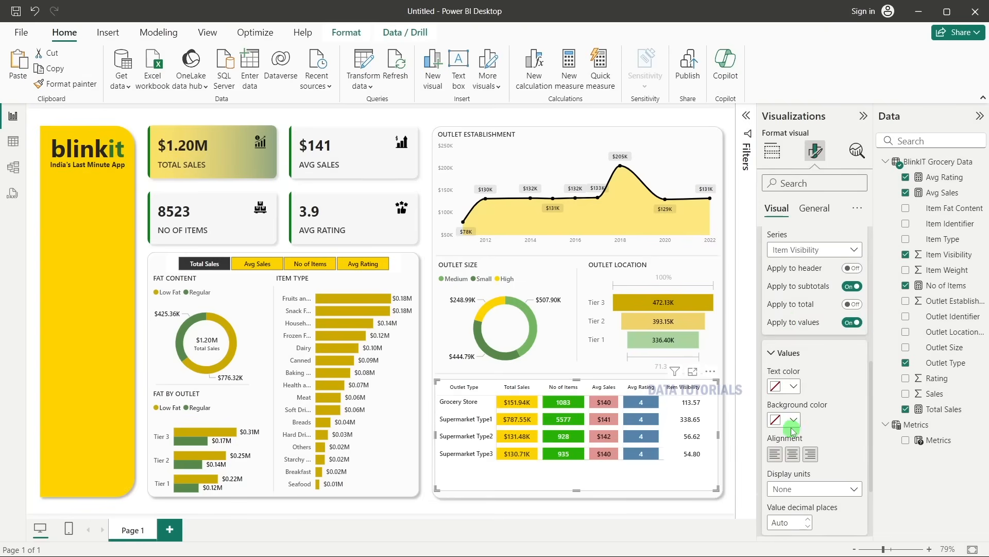
{"action": "left_click", "coordinate": [792, 419]}
{"action": "type", "text": "#f0"}
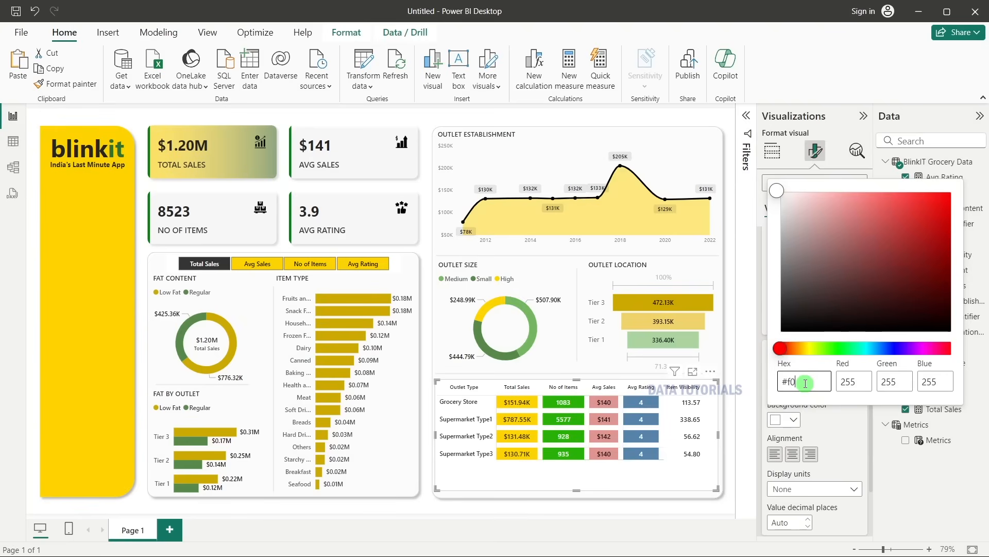
{"action": "type", "text": "d36b"}
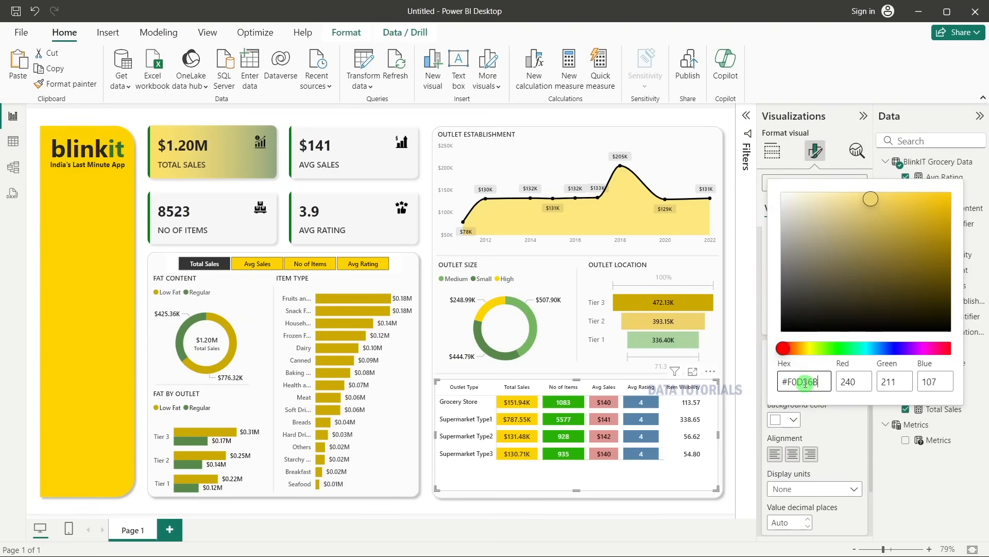
{"action": "left_click", "coordinate": [791, 455]}
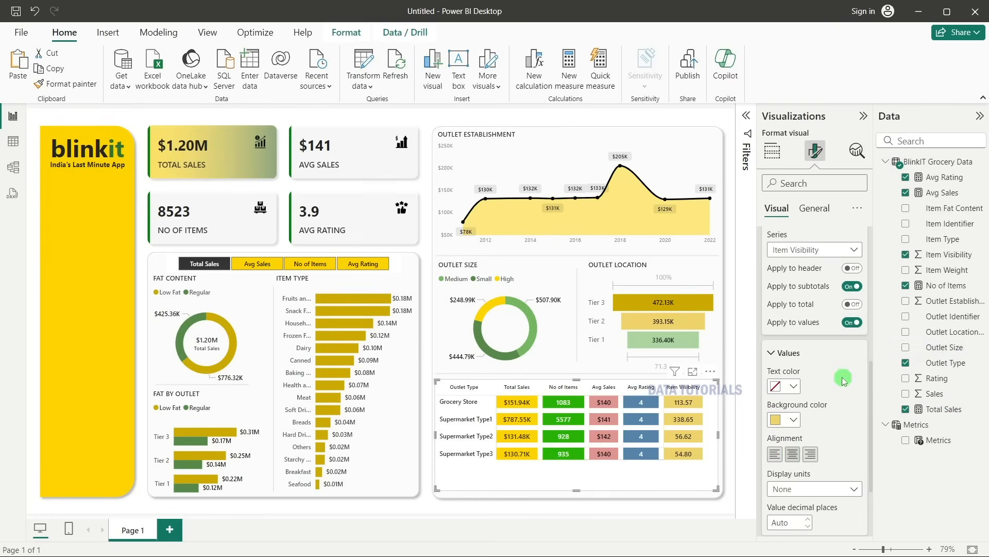
Change the aggregation of Item Visibility in the matrix to Average.
{"action": "left_click", "coordinate": [772, 150]}
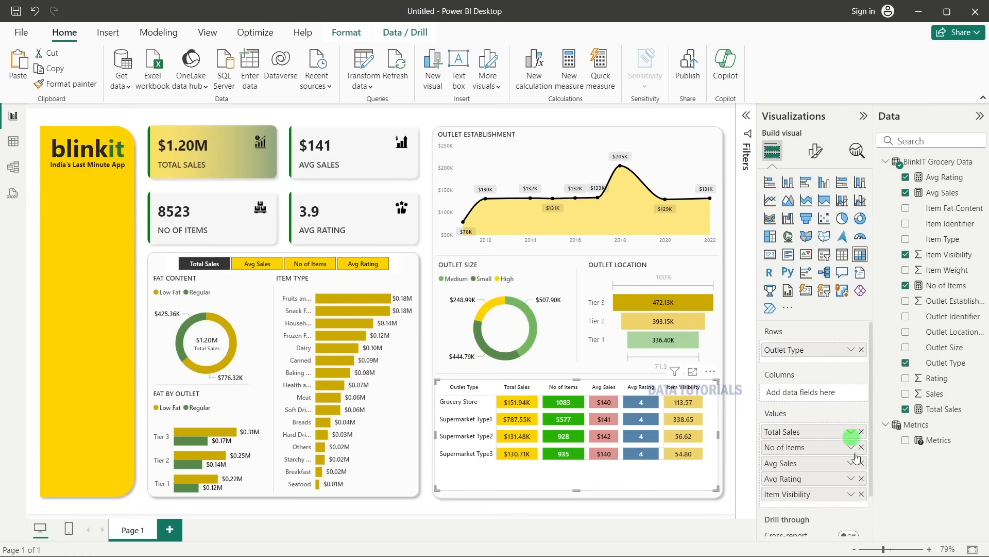
{"action": "left_click", "coordinate": [852, 495]}
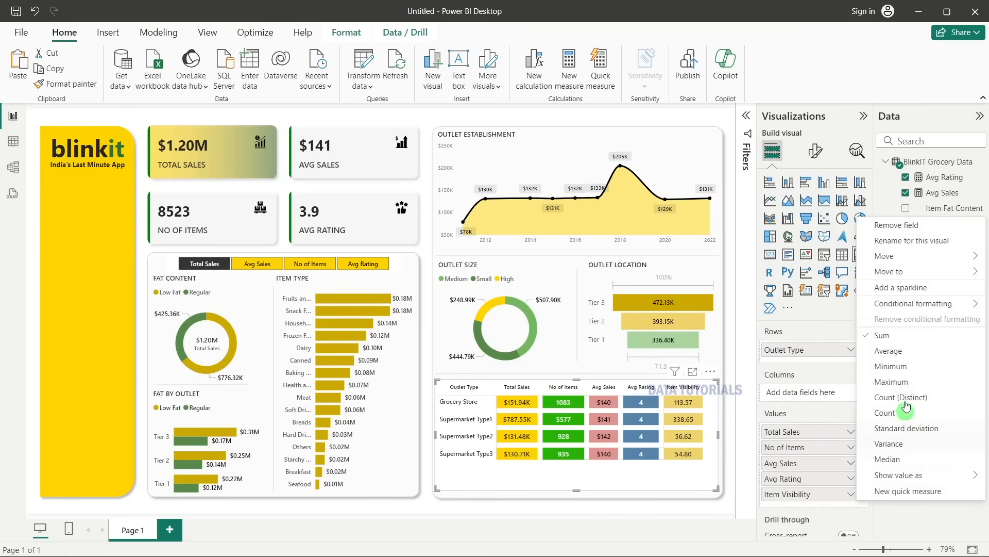
{"action": "left_click", "coordinate": [884, 350]}
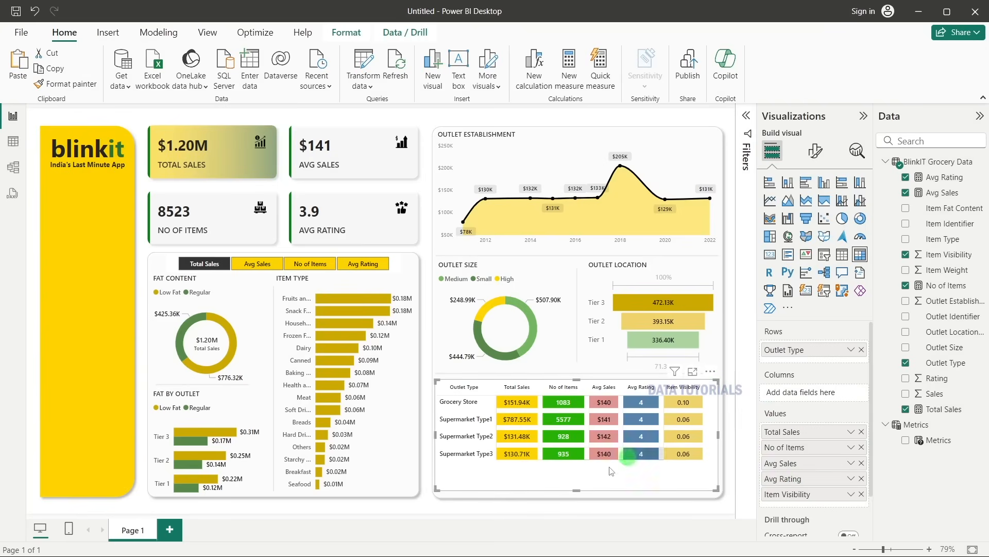
Shorten the matrix and place it lower in the outlet card, and widen its Avg Sales column to match the reference report.
{"action": "mouse_move", "coordinate": [577, 487]}
{"action": "left_mouse_down"}
{"action": "mouse_move", "coordinate": [577, 464]}
{"action": "mouse_move", "coordinate": [585, 462]}
{"action": "mouse_move", "coordinate": [590, 487]}
{"action": "mouse_move", "coordinate": [593, 469]}
{"action": "mouse_move", "coordinate": [594, 482]}
{"action": "left_mouse_up"}
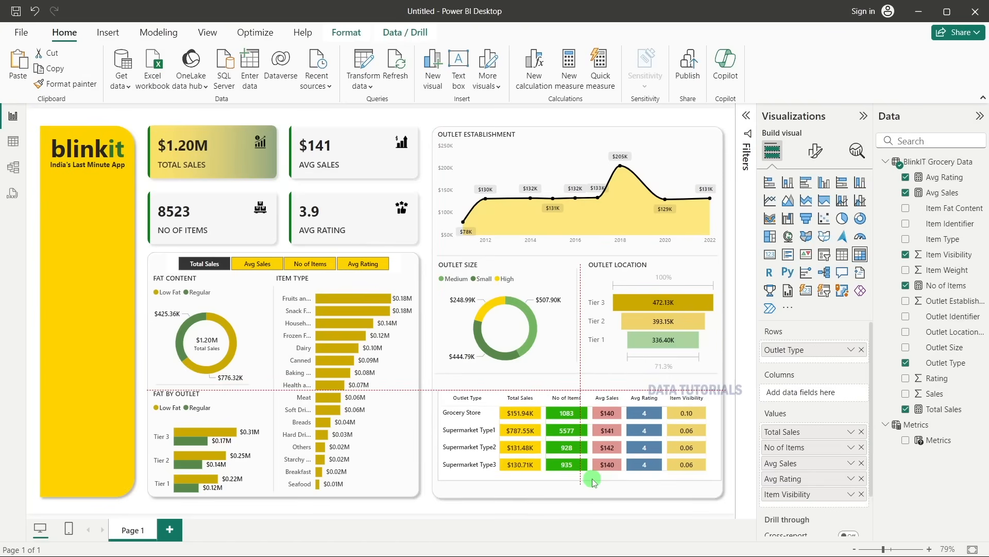
{"action": "key", "text": "alt+Tab"}
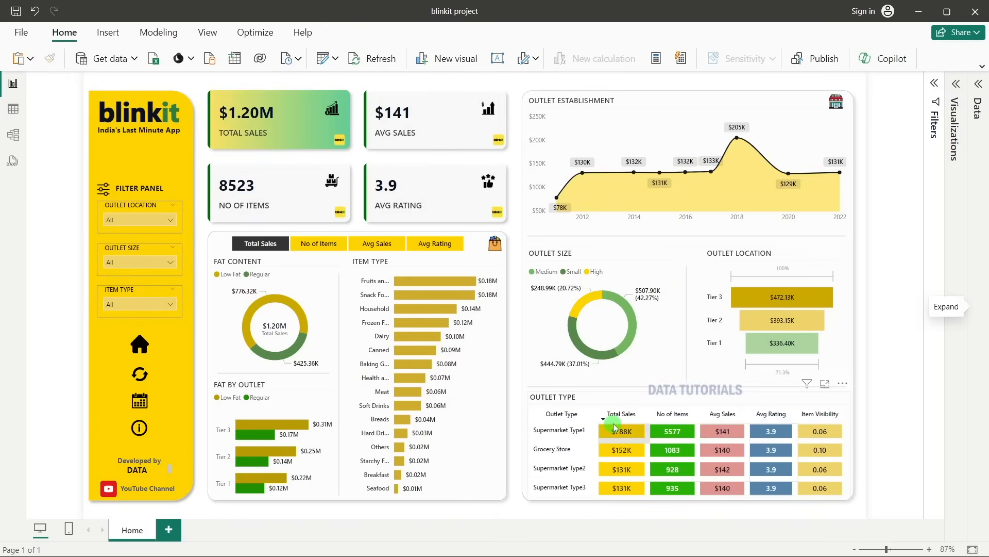
{"action": "key", "text": "alt+Tab"}
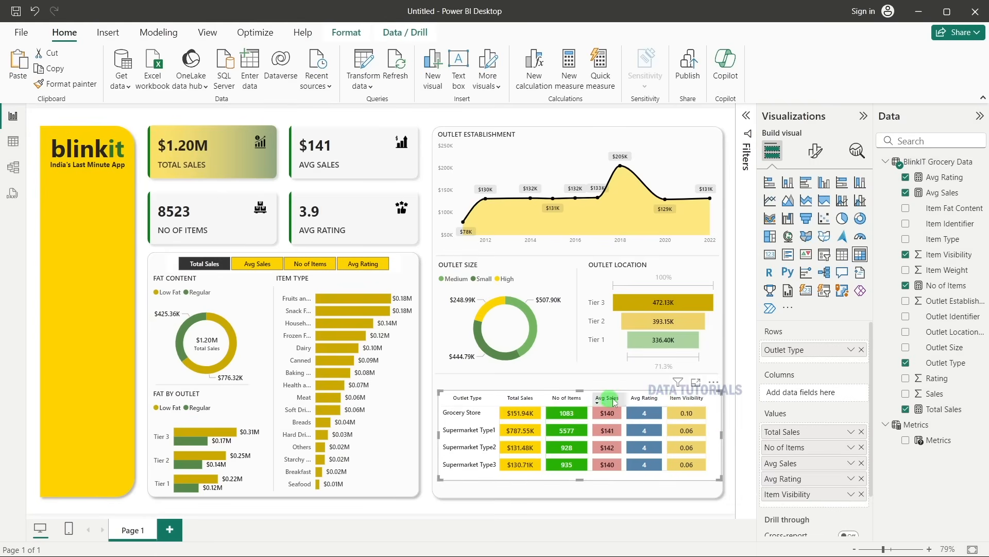
{"action": "left_click_drag", "start_coordinate": [625, 397], "coordinate": [676, 397]}
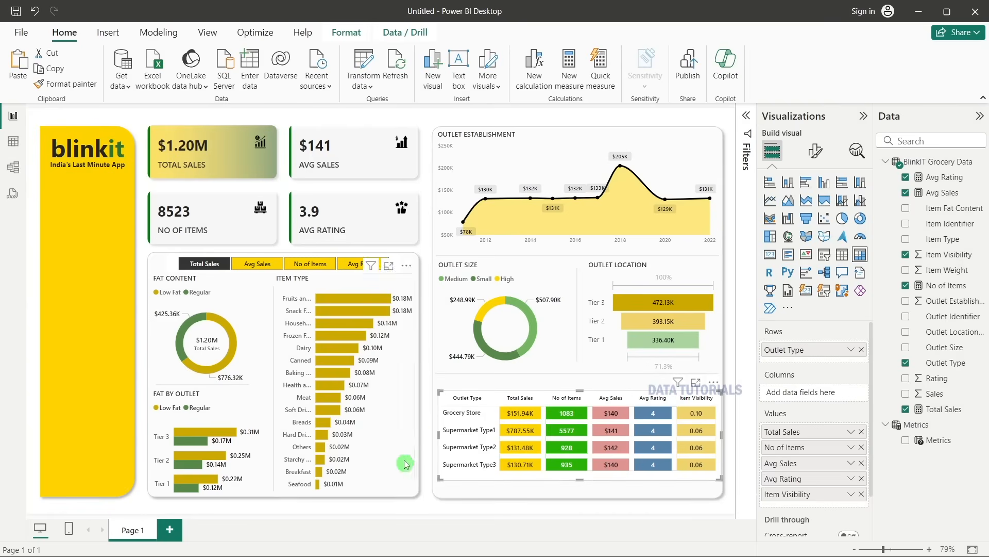
{"action": "left_click", "coordinate": [433, 428]}
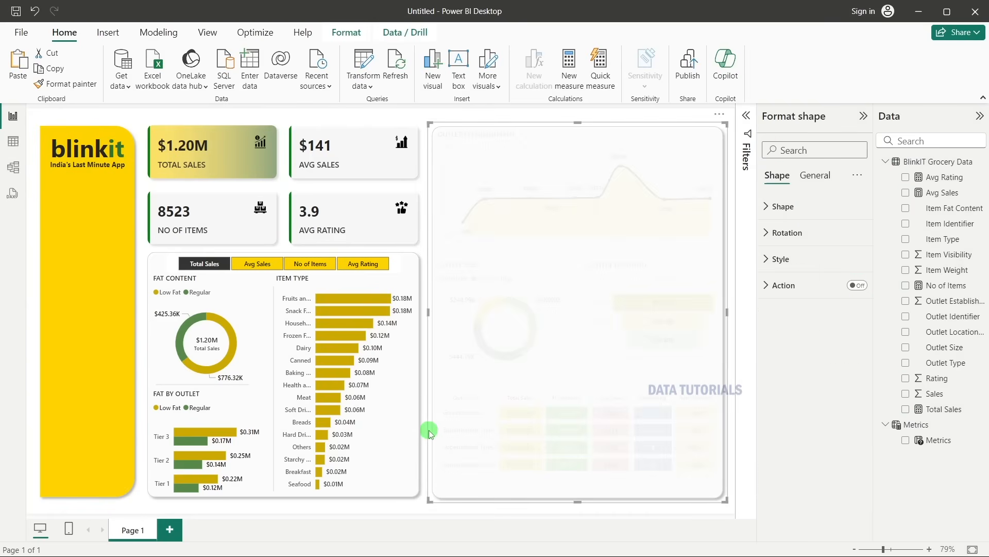
{"action": "left_click", "coordinate": [732, 400]}
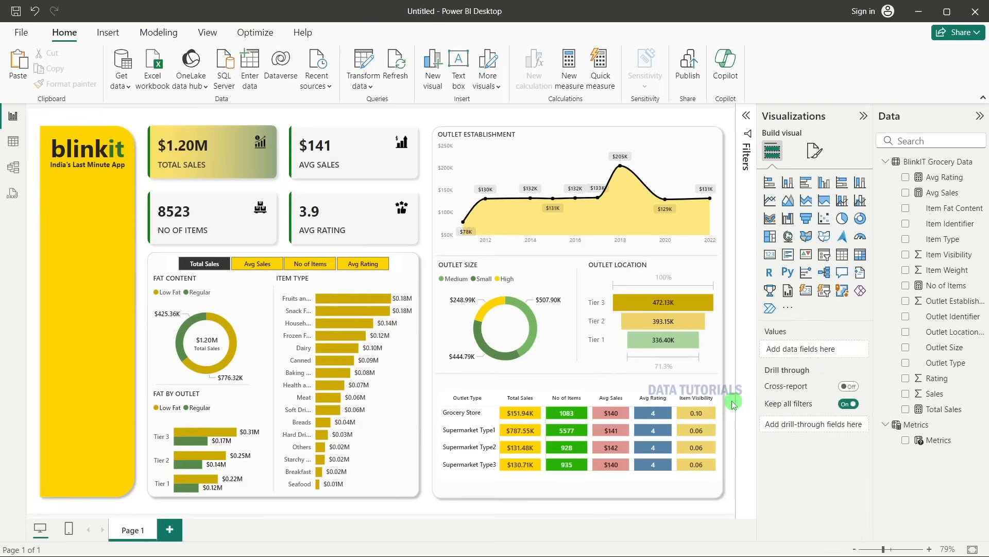
Turn on the matrix title and set its text to OUTLET TYPE.
{"action": "left_click", "coordinate": [443, 395]}
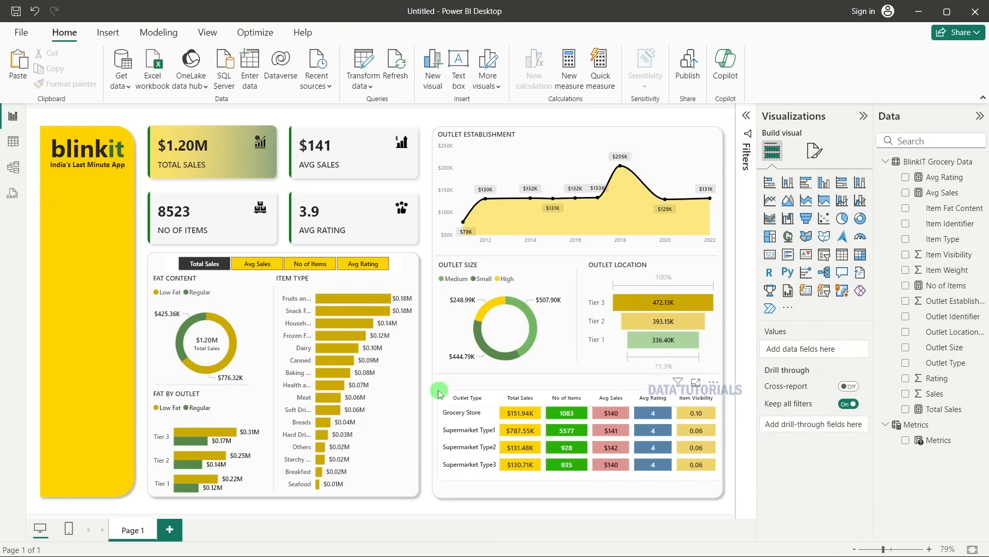
{"action": "left_click", "coordinate": [816, 150]}
{"action": "left_click", "coordinate": [814, 209]}
{"action": "left_click", "coordinate": [794, 272]}
{"action": "left_click", "coordinate": [794, 268]}
{"action": "left_click", "coordinate": [857, 265]}
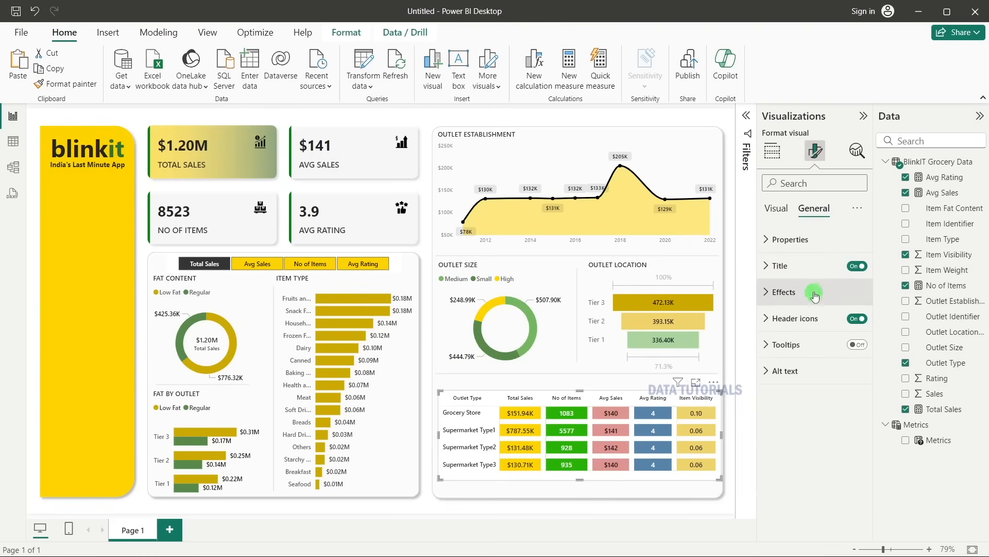
{"action": "left_click", "coordinate": [794, 265]}
{"action": "left_click", "coordinate": [790, 330]}
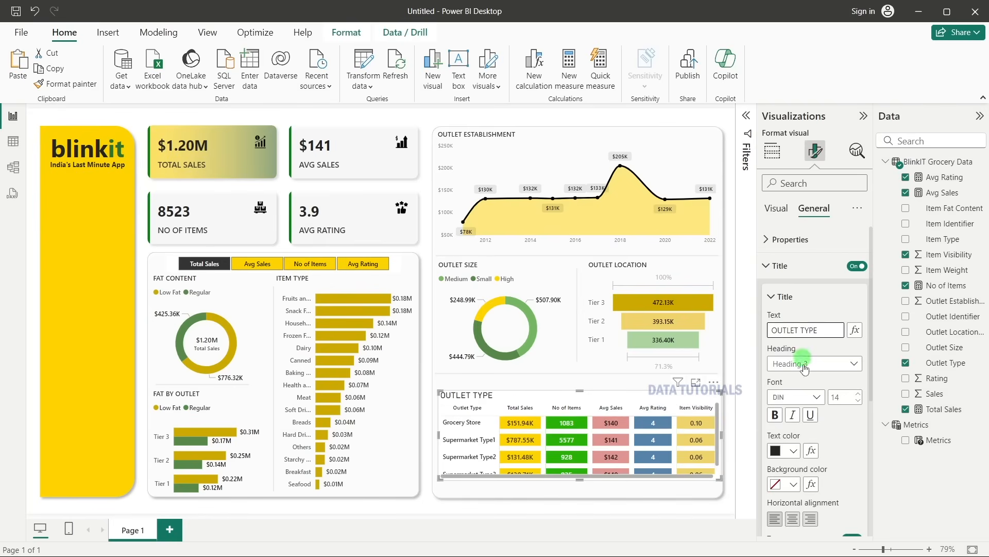
Set the matrix title font to Segoe UI Semibold at size 10.
{"action": "left_click", "coordinate": [804, 397]}
{"action": "scroll", "coordinate": [820, 355], "scroll_direction": "down", "scroll_amount": 2}
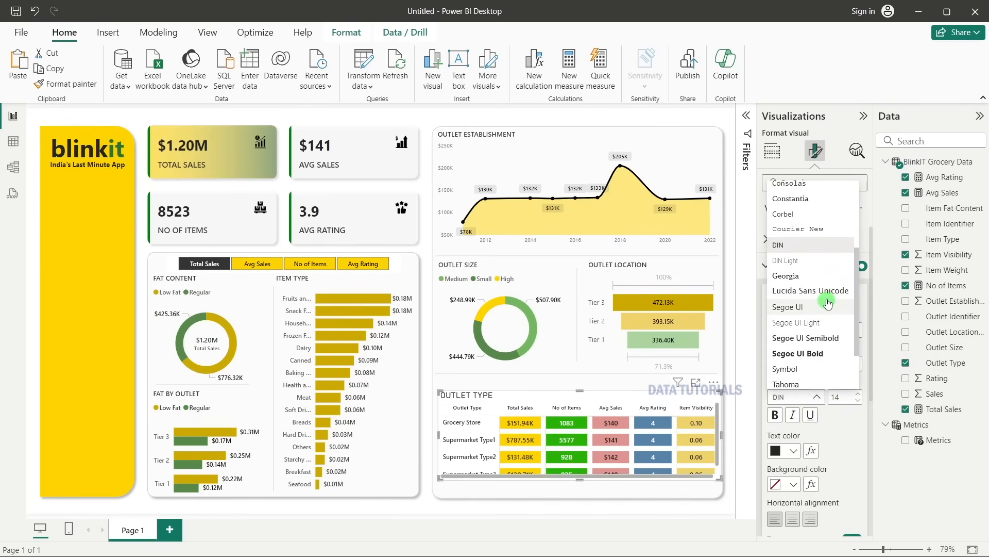
{"action": "left_click", "coordinate": [821, 336]}
{"action": "left_click", "coordinate": [840, 396]}
{"action": "type", "text": "1"}
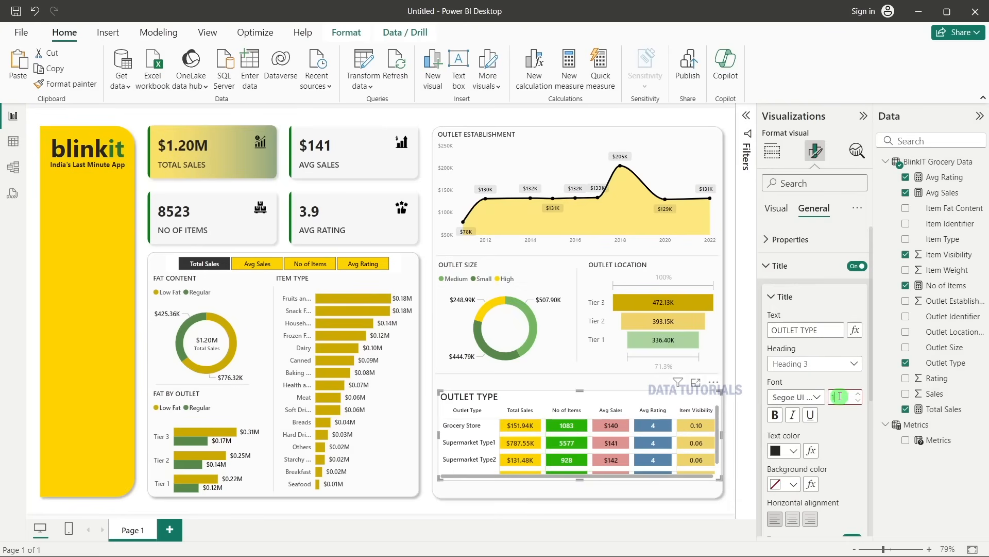
Extend the matrix upward so all rows fit under its title, and shift it slightly down within the outlet card.
{"action": "left_click_drag", "start_coordinate": [581, 391], "coordinate": [582, 383]}
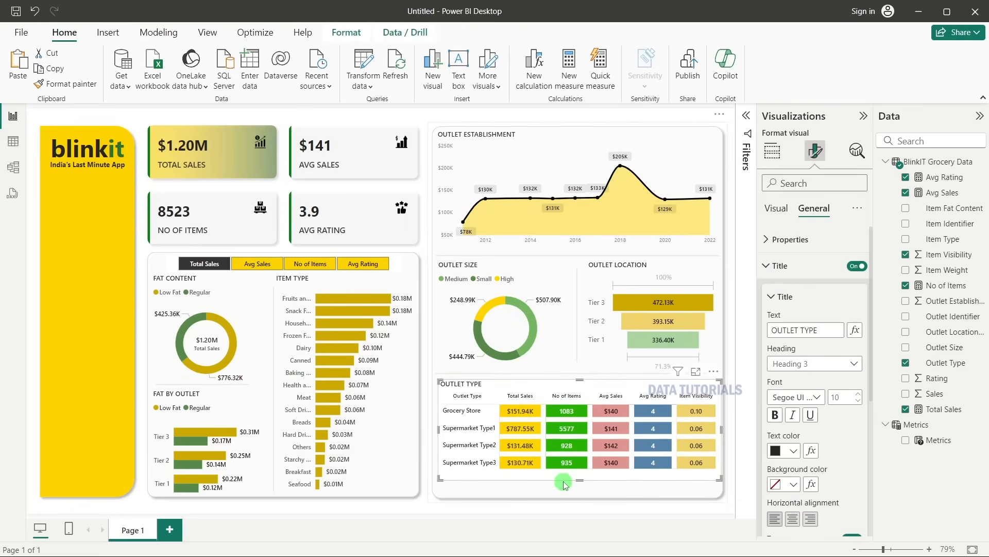
{"action": "left_click", "coordinate": [564, 484]}
{"action": "key", "text": "ctrl+z"}
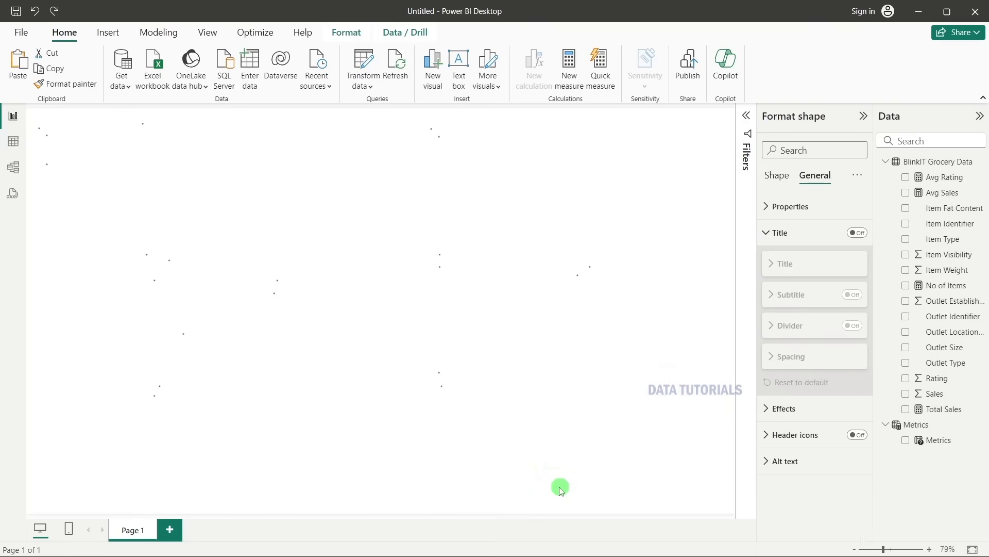
{"action": "left_click", "coordinate": [731, 456]}
{"action": "left_click_drag", "start_coordinate": [460, 483], "coordinate": [479, 490]}
Widen the Outlet Type column slightly and narrow the No of Items column so the matrix fits without horizontal scrolling.
{"action": "left_click", "coordinate": [729, 410]}
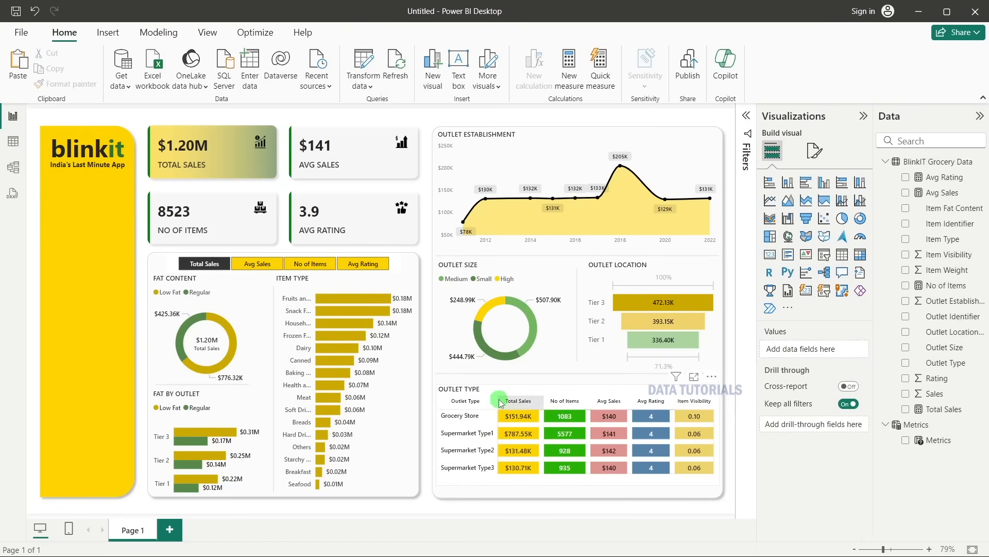
{"action": "left_click_drag", "start_coordinate": [496, 401], "coordinate": [499, 400]}
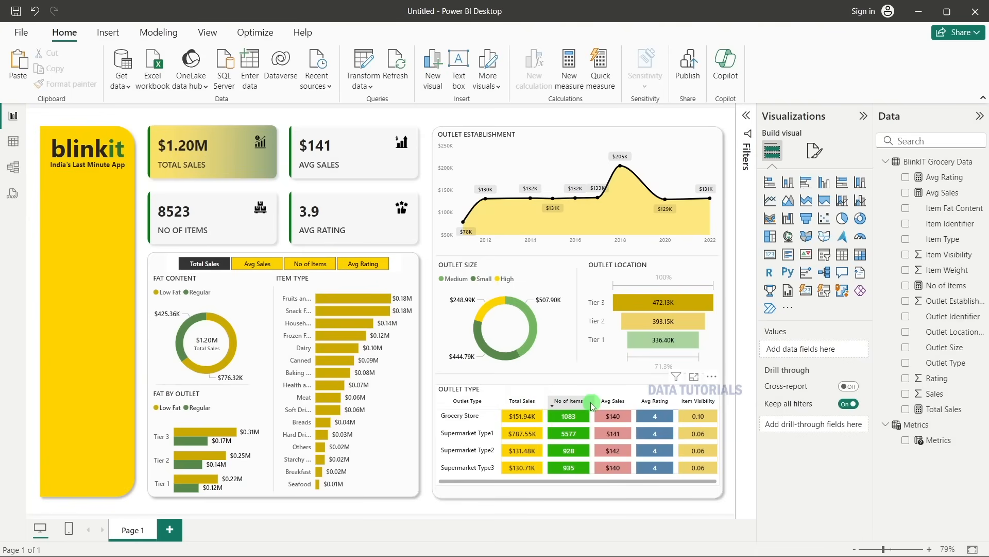
{"action": "left_click_drag", "start_coordinate": [593, 400], "coordinate": [591, 400]}
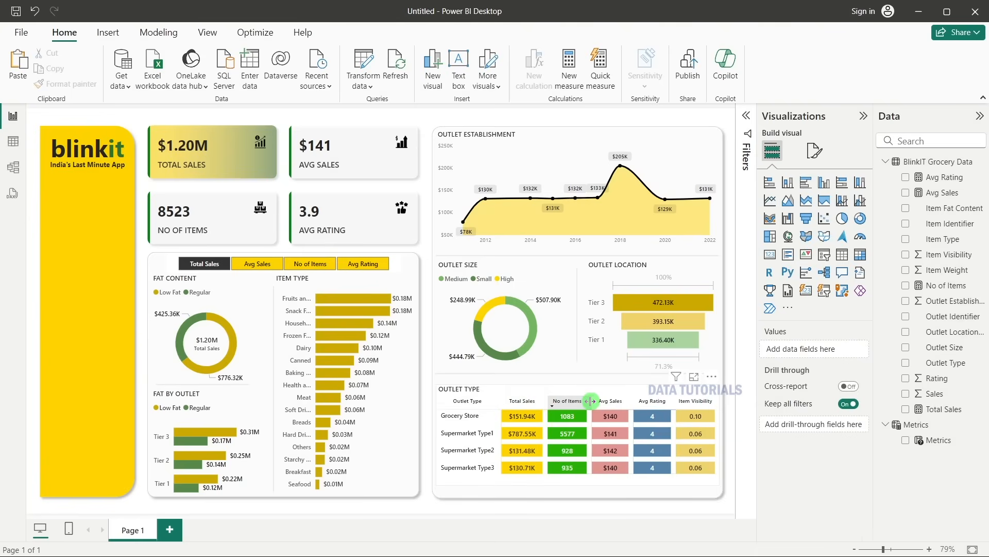
Set the matrix column header font size to 9.
{"action": "left_click", "coordinate": [591, 387]}
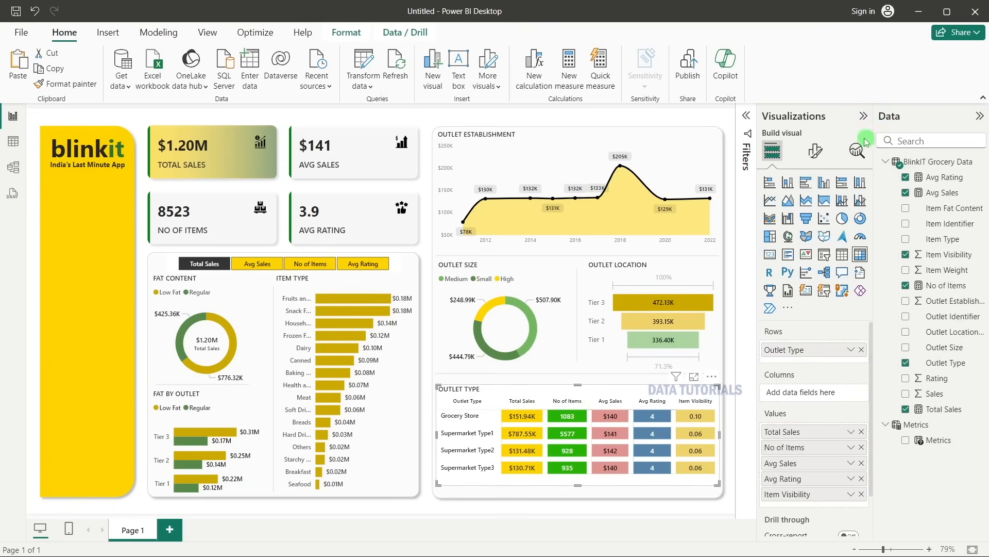
{"action": "left_click", "coordinate": [820, 157]}
{"action": "left_click", "coordinate": [804, 364]}
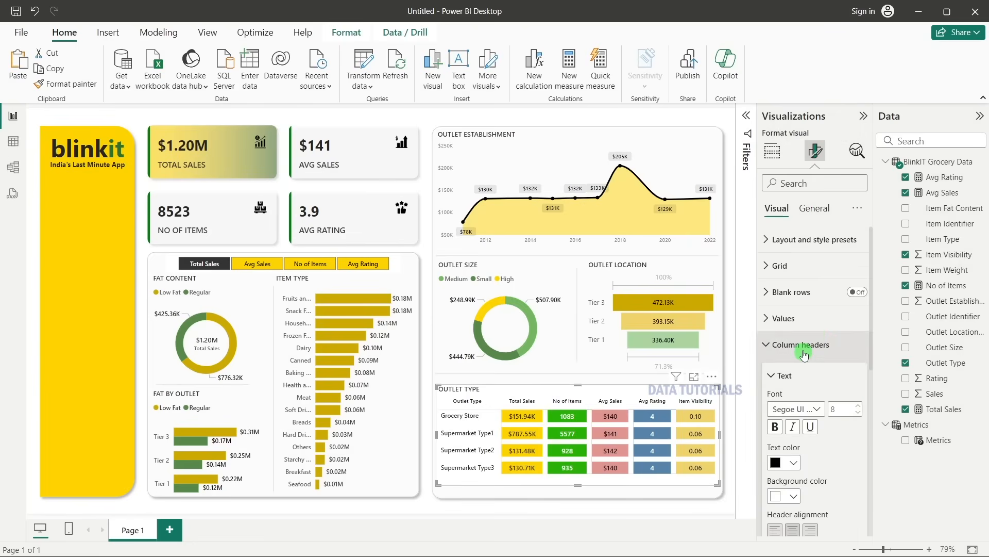
{"action": "scroll", "coordinate": [825, 335], "scroll_direction": "down", "scroll_amount": 3}
{"action": "left_click", "coordinate": [859, 279]}
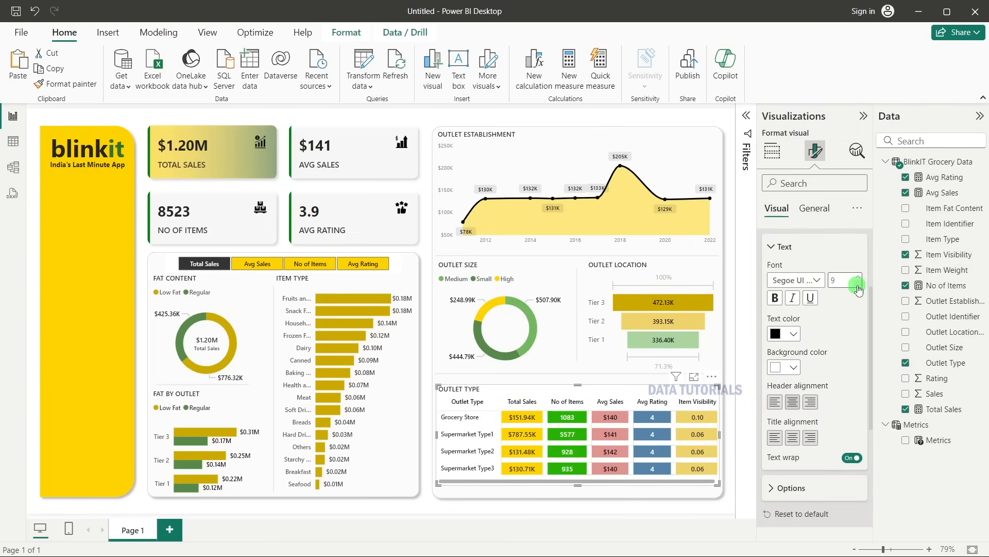
Fit the columns within the matrix's width and sort the rows by Total Sales in descending order.
{"action": "left_click_drag", "start_coordinate": [437, 436], "coordinate": [434, 440]}
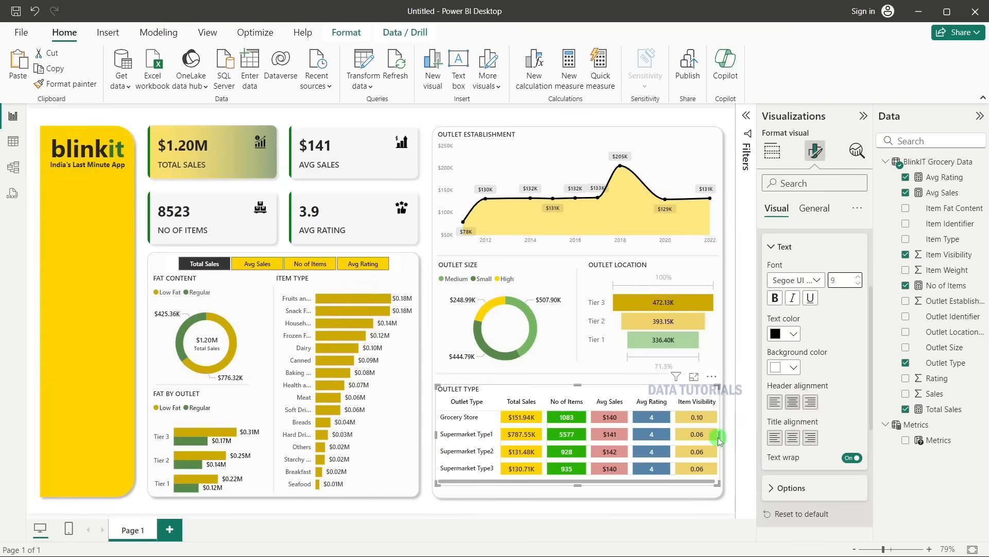
{"action": "left_click_drag", "start_coordinate": [723, 437], "coordinate": [725, 438]}
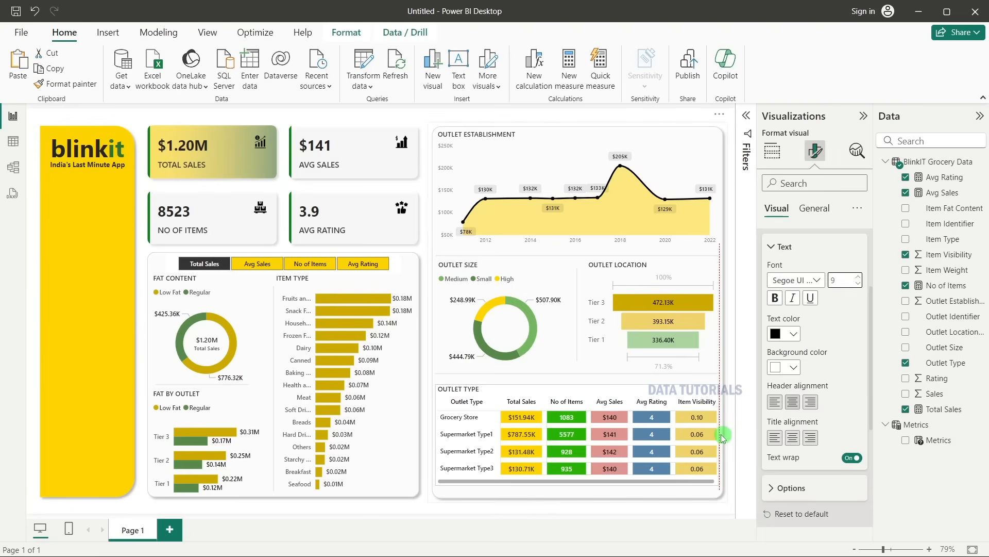
{"action": "left_click", "coordinate": [545, 398]}
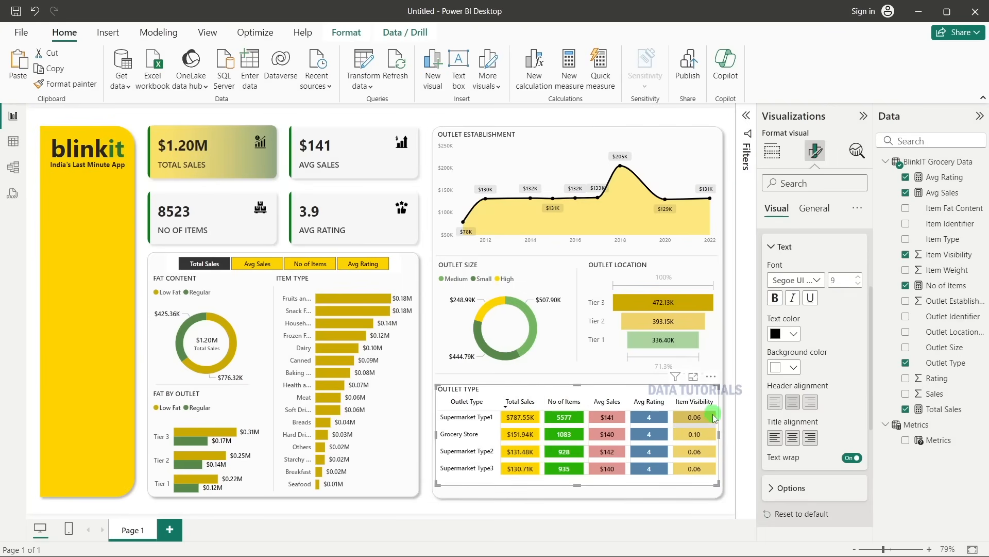
{"action": "left_click_drag", "start_coordinate": [716, 402], "coordinate": [716, 402]}
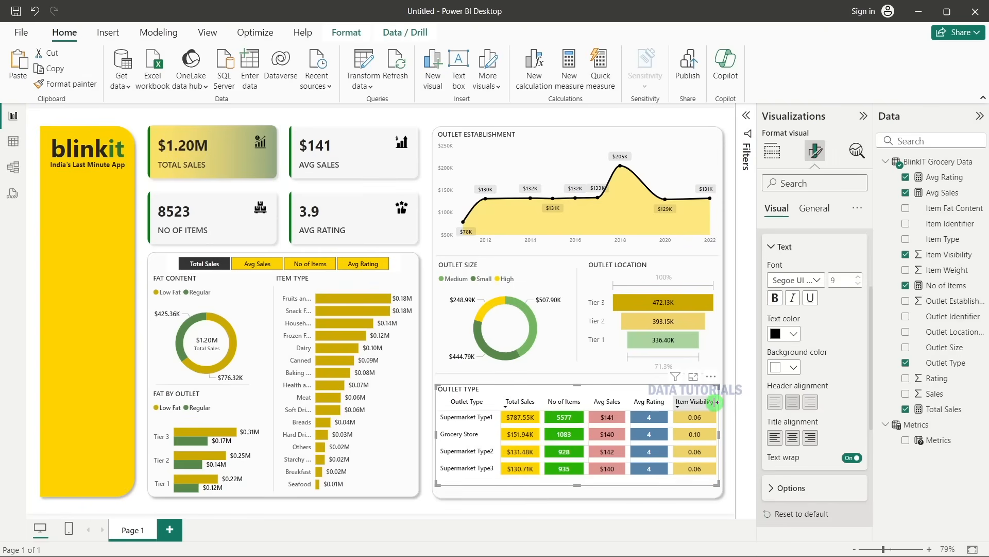
{"action": "left_click", "coordinate": [723, 412]}
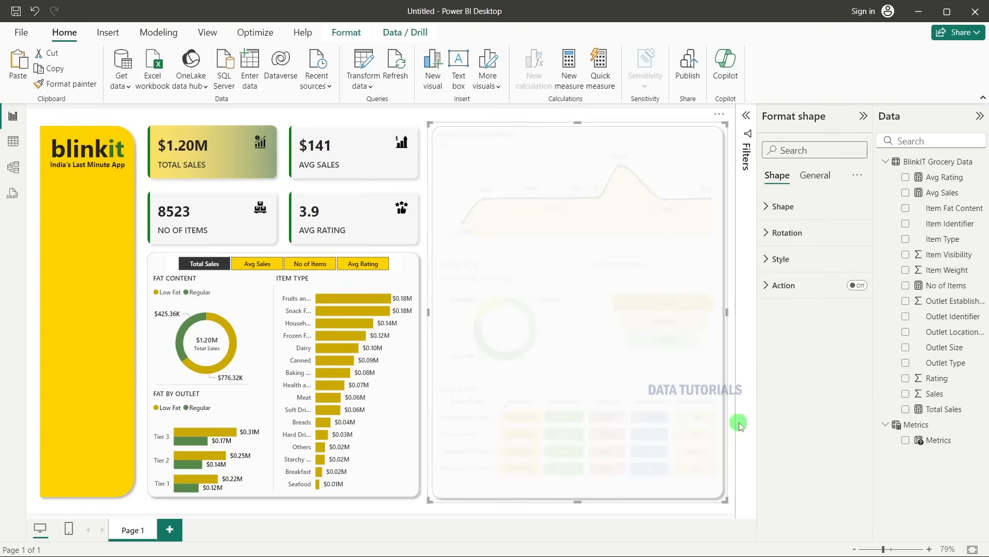
{"action": "left_click", "coordinate": [732, 425]}
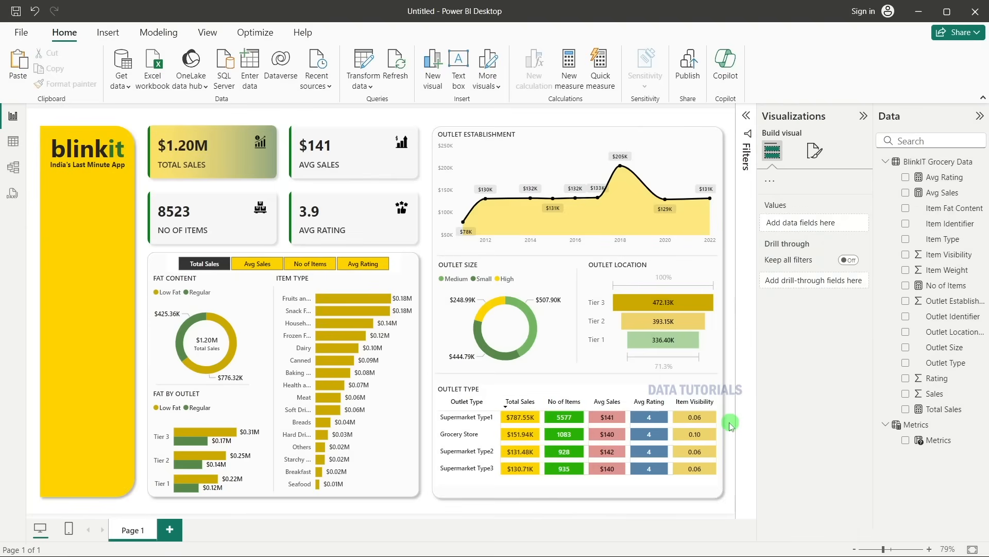
{"action": "left_click", "coordinate": [548, 481]}
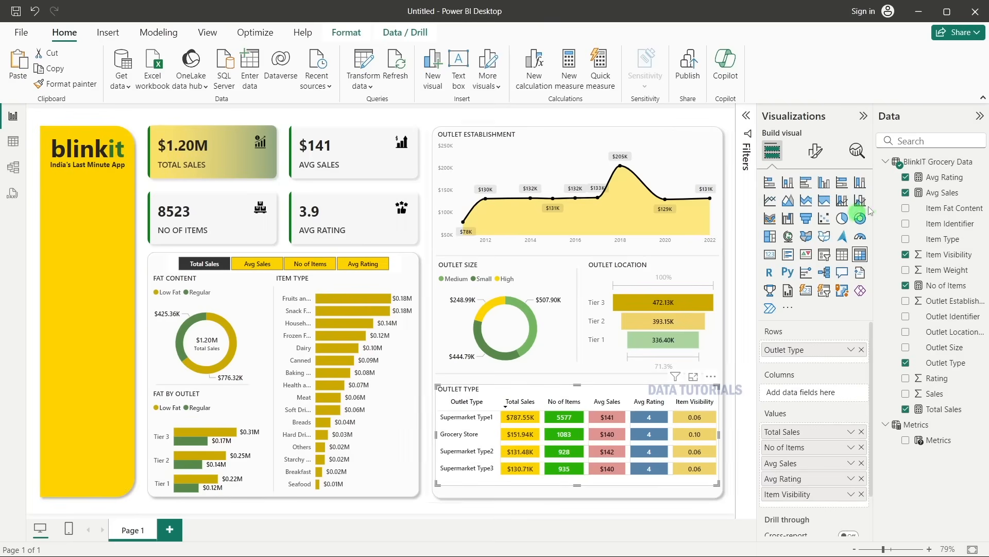
{"action": "left_click", "coordinate": [735, 419]}
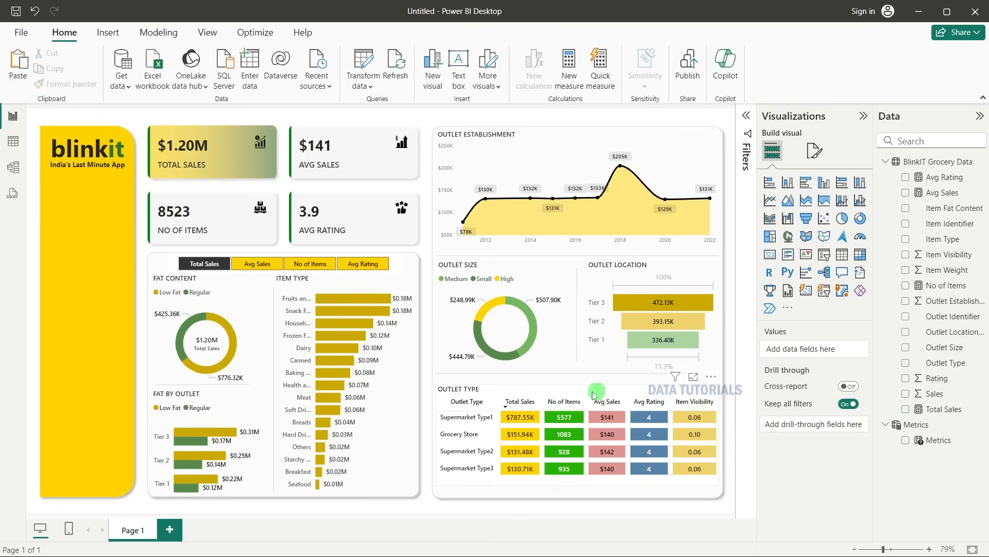
Nudge the divider line above the Outlet Type matrix slightly down.
{"action": "left_click", "coordinate": [549, 377]}
{"action": "key", "text": "Down"}
{"action": "key", "text": "Down"}
{"action": "key", "text": "Down"}
{"action": "key", "text": "Down"}
{"action": "key", "text": "Down"}
{"action": "key", "text": "Down"}
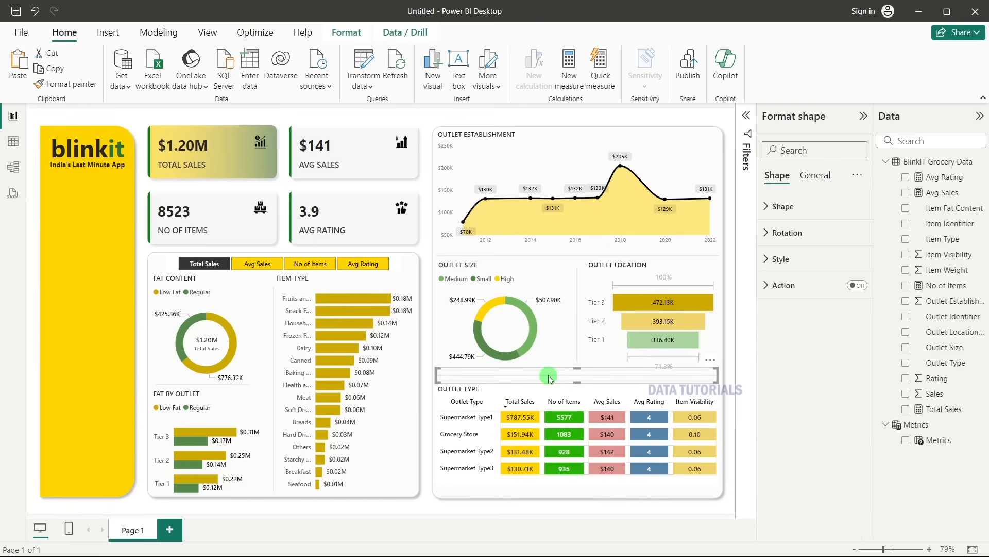
Shift the Outlet Type matrix down to leave more room beneath its divider line.
{"action": "left_click", "coordinate": [464, 483]}
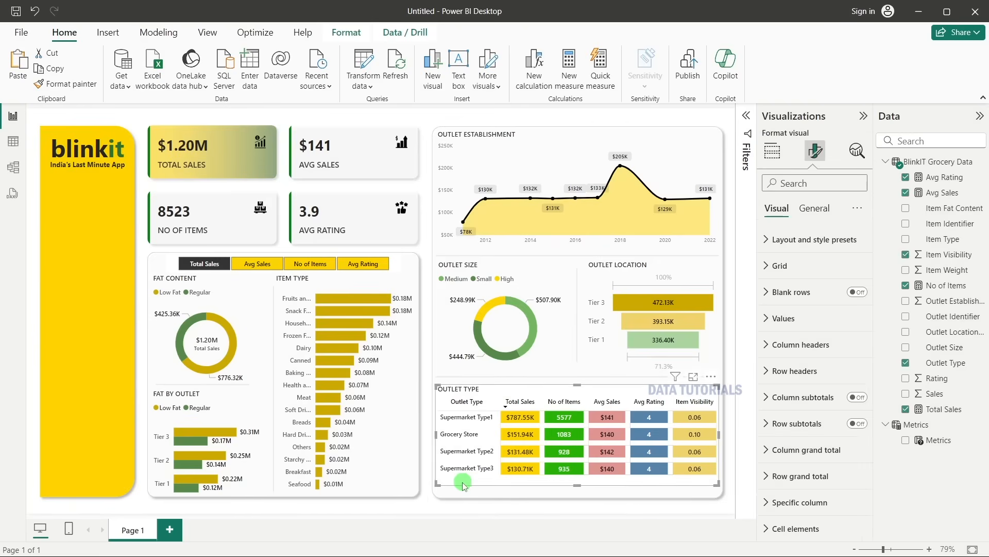
{"action": "key", "text": "Down"}
{"action": "key", "text": "Down"}
{"action": "key", "text": "Down"}
{"action": "key", "text": "Down"}
{"action": "key", "text": "Down"}
{"action": "key", "text": "Down"}
{"action": "key", "text": "Down"}
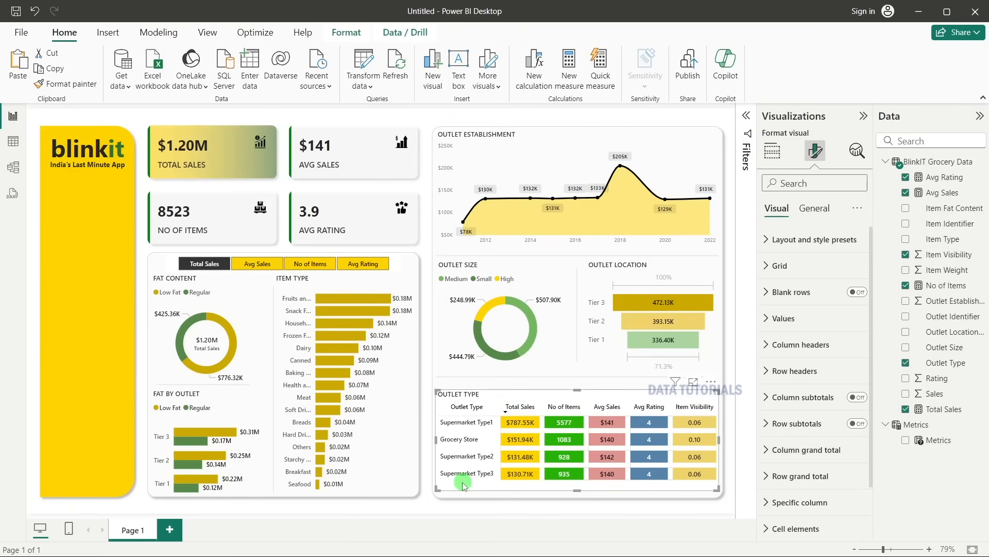
{"action": "left_click", "coordinate": [428, 372]}
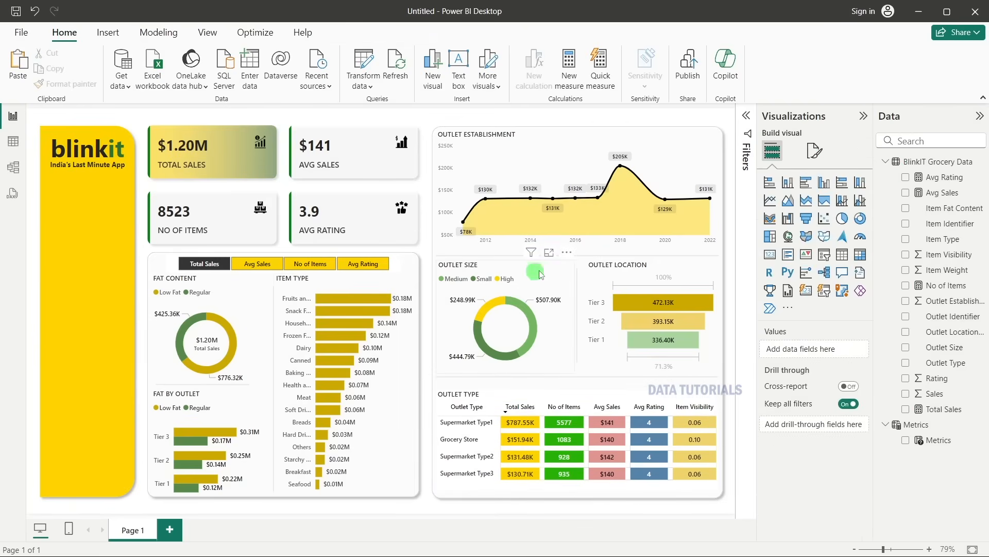
Move the Outlet Size donut and Outlet Location funnel down together by the same small amount.
{"action": "left_click", "coordinate": [564, 272]}
{"action": "left_click", "coordinate": [610, 276], "text": "ctrl"}
{"action": "key", "text": "Down"}
{"action": "key", "text": "Down"}
{"action": "key", "text": "Down"}
{"action": "key", "text": "Down"}
{"action": "key", "text": "Down"}
{"action": "key", "text": "Down"}
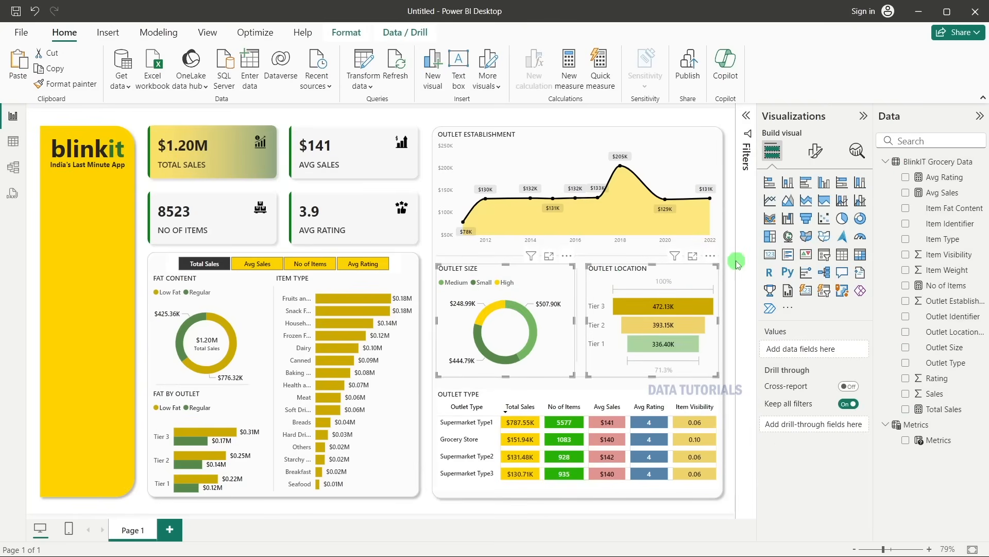
Lower the divider line between the Outlet Size and Outlet Location charts and the matrix a little more.
{"action": "left_click", "coordinate": [538, 380]}
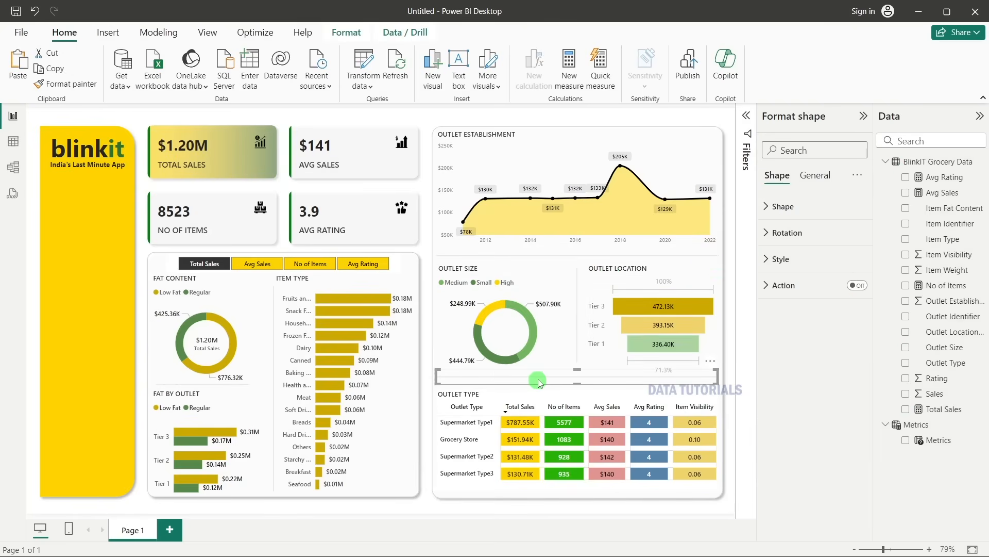
{"action": "key", "text": "Down"}
{"action": "key", "text": "Down"}
{"action": "key", "text": "Down"}
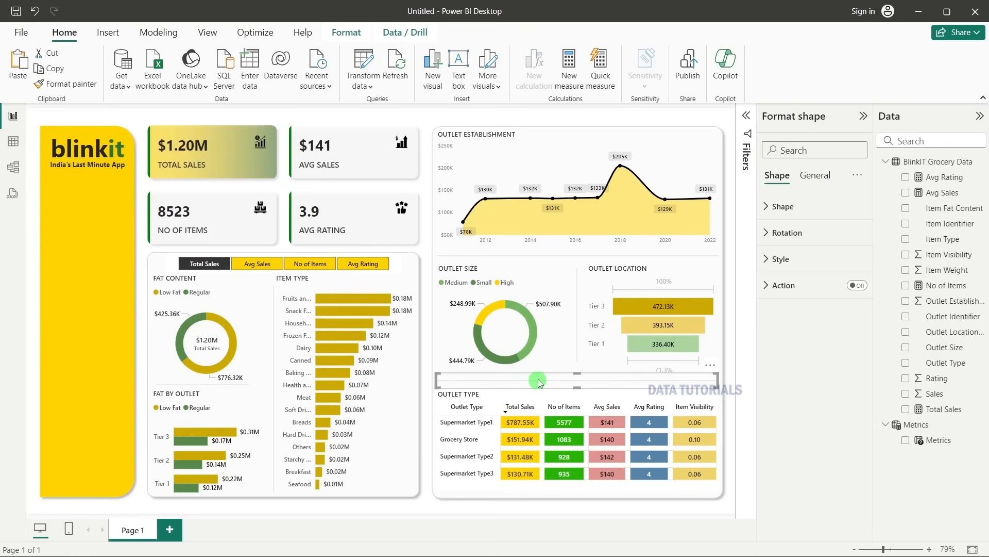
Move the Outlet Type matrix further down toward the lower edge of the outlet card.
{"action": "left_click", "coordinate": [524, 397]}
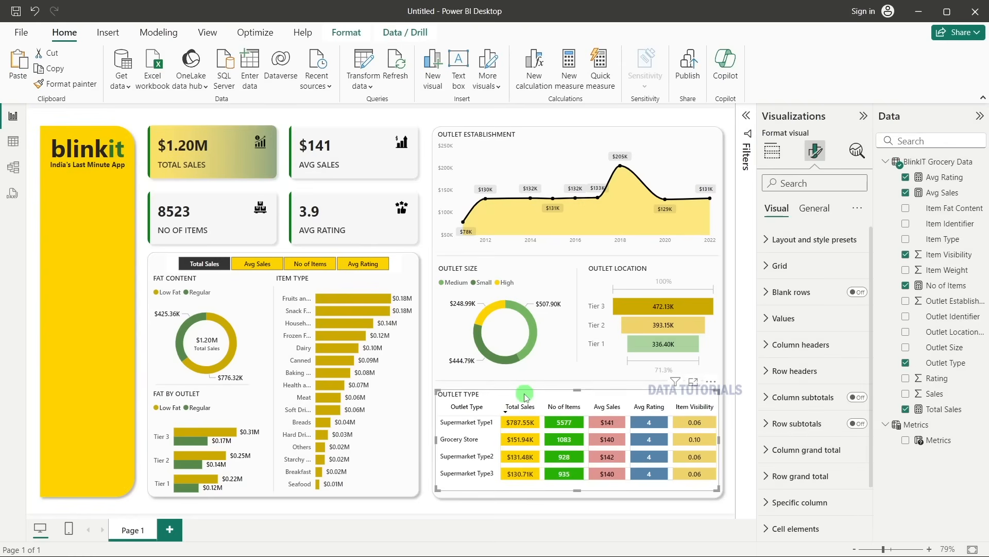
{"action": "key", "text": "Down"}
{"action": "key", "text": "Down"}
{"action": "key", "text": "Down"}
{"action": "key", "text": "Down"}
{"action": "key", "text": "Down"}
{"action": "key", "text": "Down"}
{"action": "key", "text": "Down"}
{"action": "key", "text": "Down"}
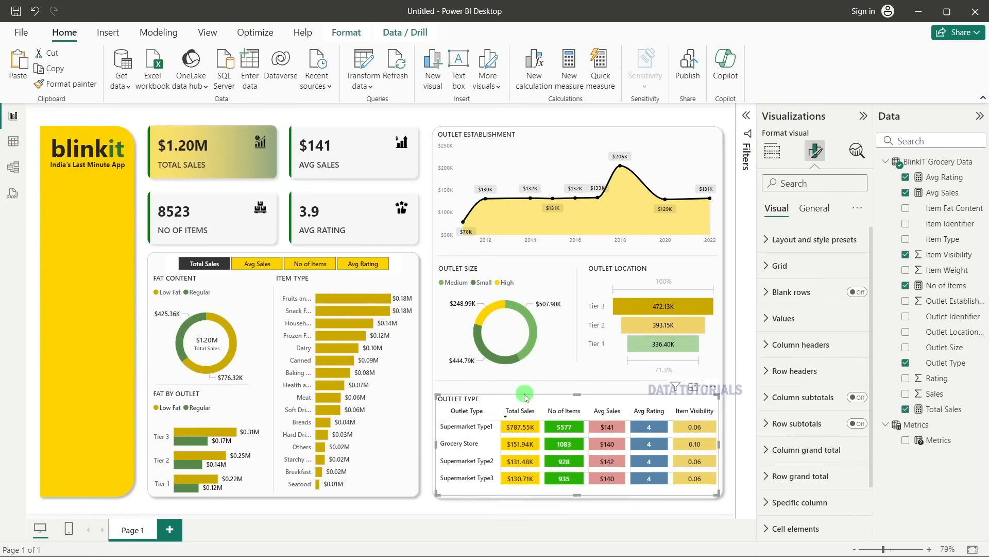
{"action": "left_click", "coordinate": [426, 392]}
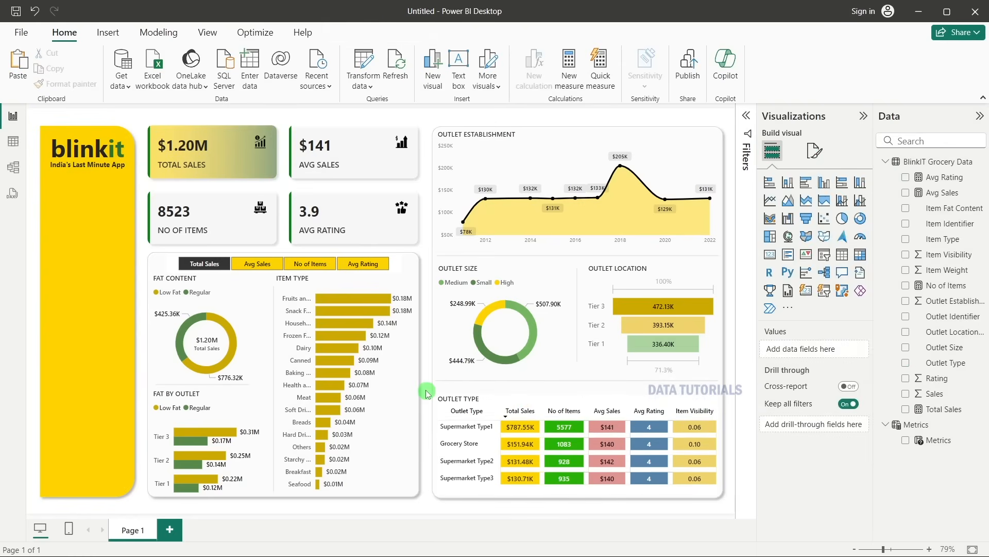
Nudge the divider line above the matrix down again to even out the spacing.
{"action": "left_click", "coordinate": [480, 386]}
{"action": "key", "text": "Down"}
{"action": "key", "text": "Down"}
{"action": "key", "text": "Down"}
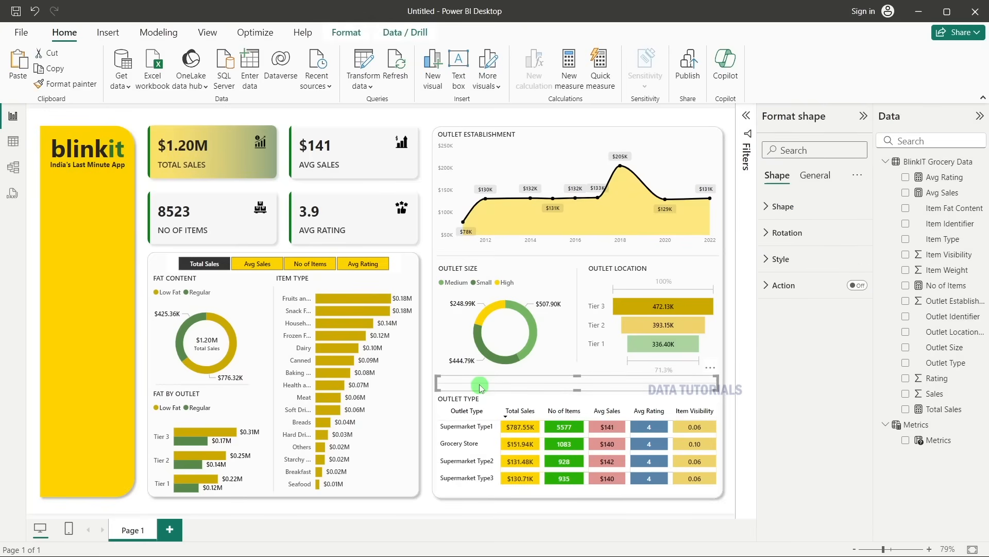
Nudge the Outlet Size and Outlet Location charts slightly further down together.
{"action": "left_click", "coordinate": [540, 285]}
{"action": "left_click", "coordinate": [621, 282], "text": "ctrl"}
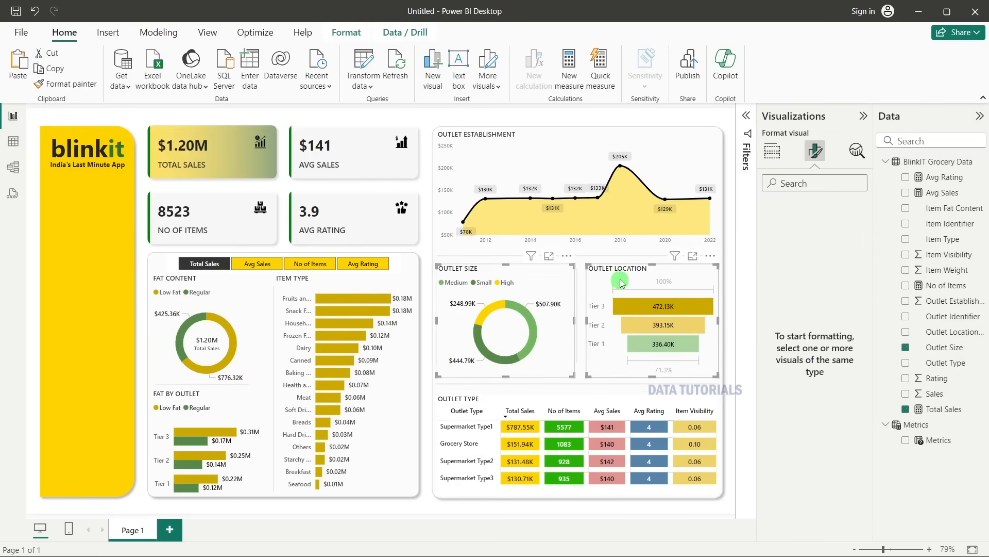
{"action": "key", "text": "Down"}
{"action": "key", "text": "Down"}
{"action": "key", "text": "Down"}
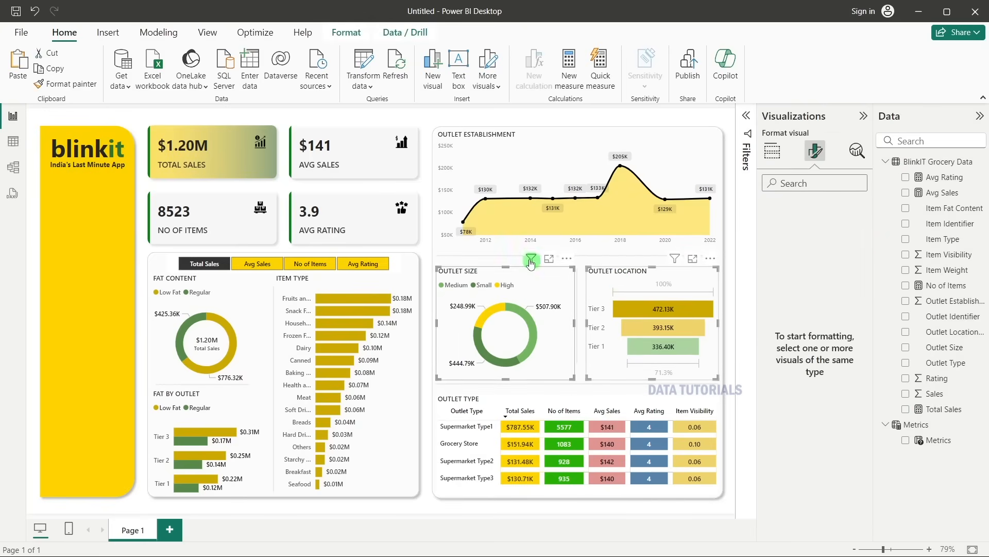
Move the divider line beneath the Outlet Establishment chart slightly down.
{"action": "left_click", "coordinate": [505, 256]}
{"action": "key", "text": "Down"}
{"action": "key", "text": "Down"}
{"action": "key", "text": "Down"}
{"action": "key", "text": "Down"}
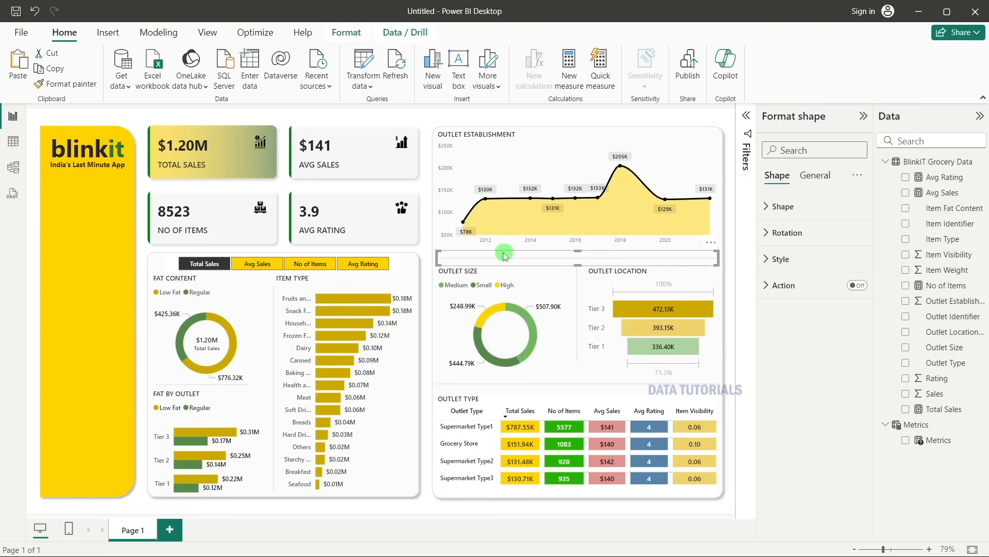
Nudge the Outlet Establishment chart down a little within the outlet card.
{"action": "left_click", "coordinate": [487, 162]}
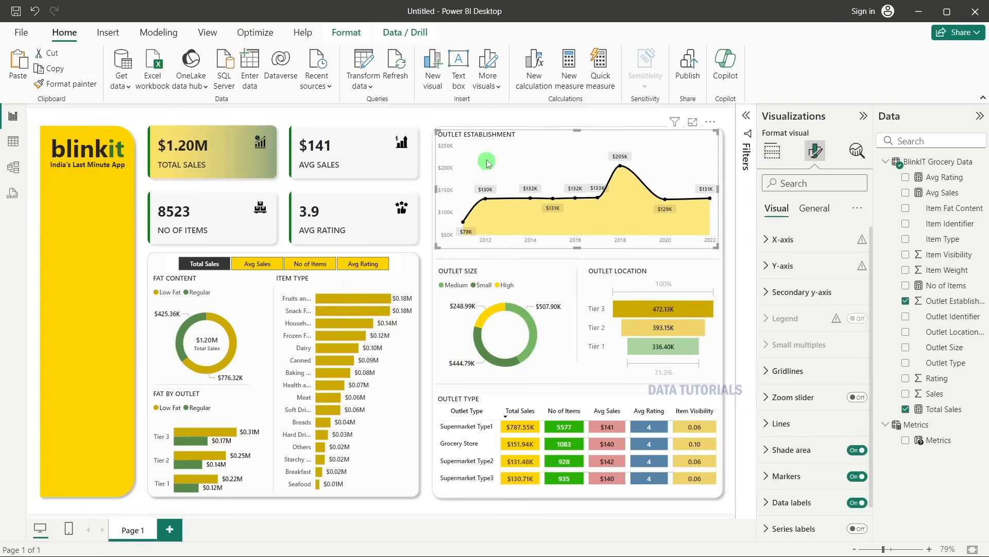
{"action": "key", "text": "Down"}
{"action": "key", "text": "Down"}
{"action": "key", "text": "Down"}
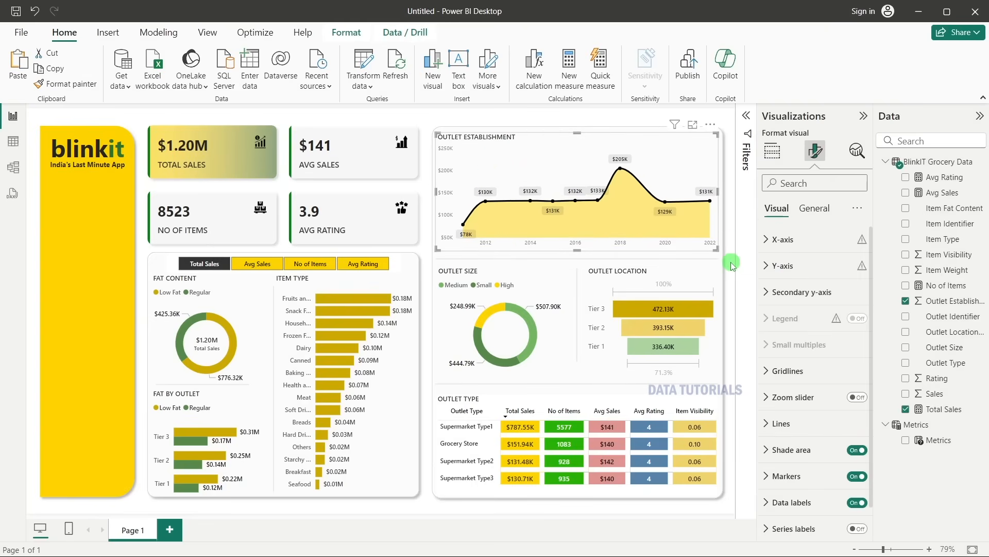
{"action": "left_click", "coordinate": [732, 264]}
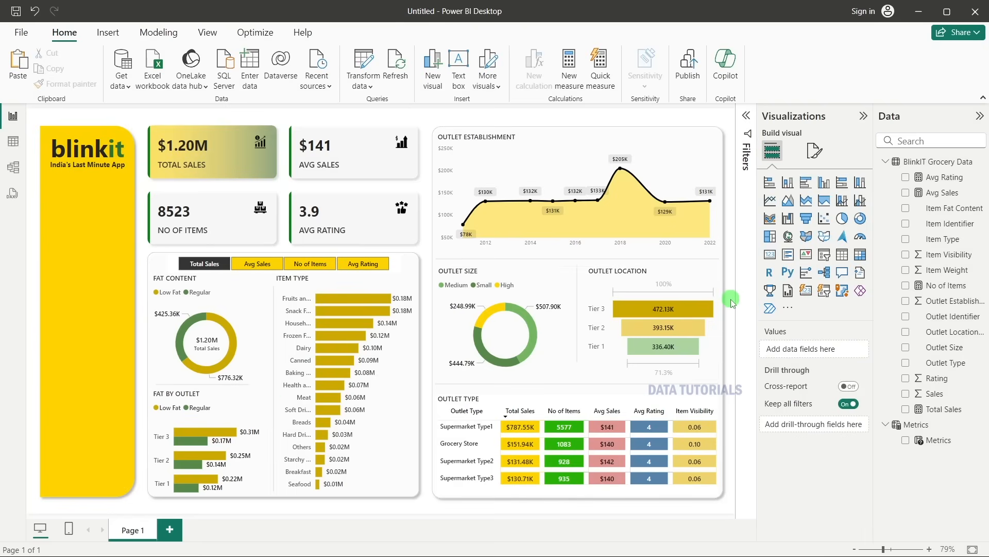
Collapse the Visualizations pane, the Data pane and the ribbon to enlarge the report canvas.
{"action": "left_click", "coordinate": [864, 116]}
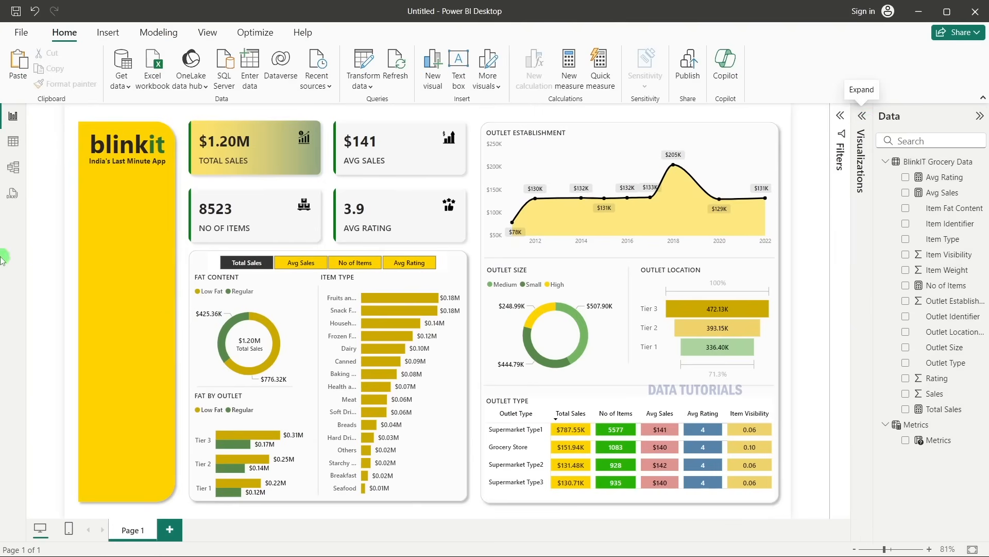
{"action": "left_click", "coordinate": [983, 98]}
{"action": "left_click", "coordinate": [979, 84]}
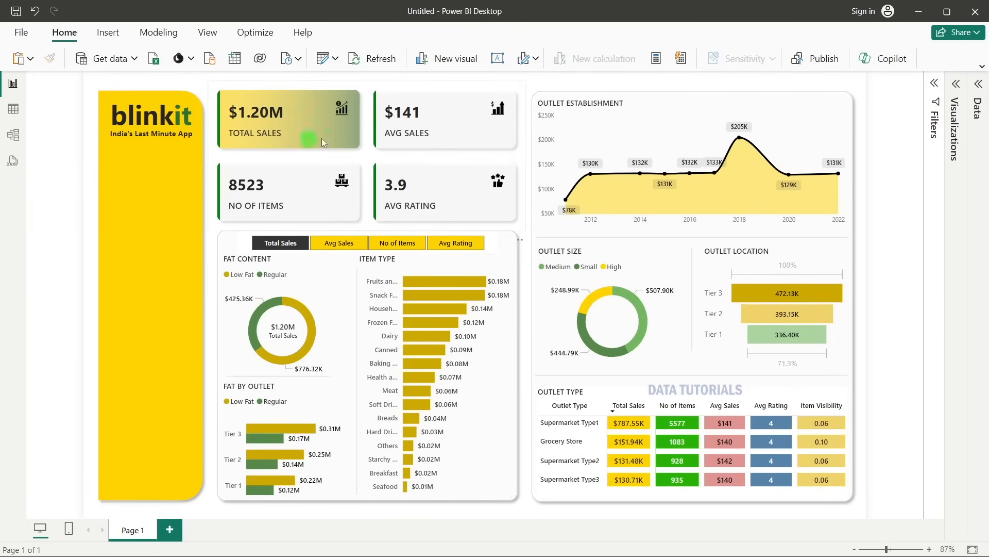
Test cross-filtering with the Low Fat slice of the Fat Content donut, and clear the selection.
{"action": "left_click", "coordinate": [308, 312]}
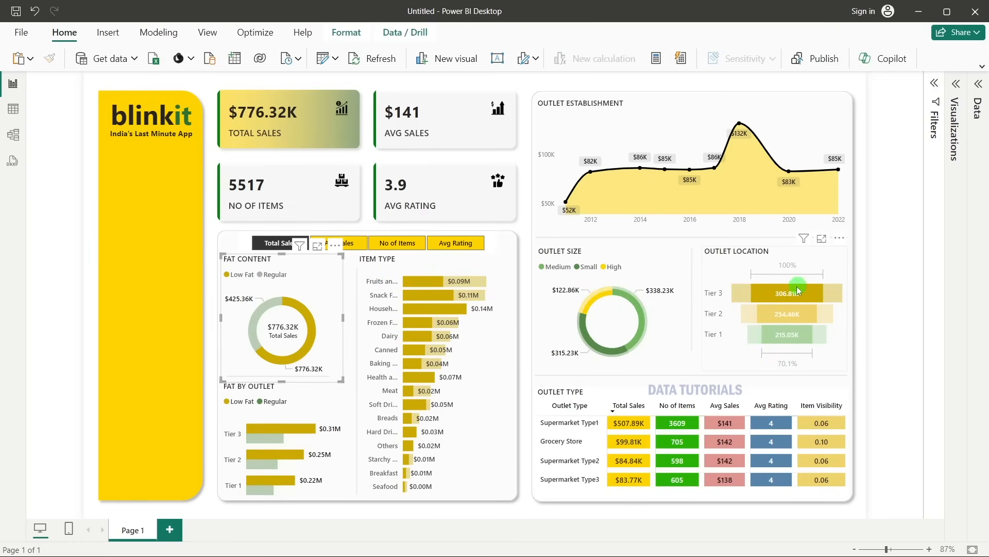
{"action": "left_click", "coordinate": [315, 318]}
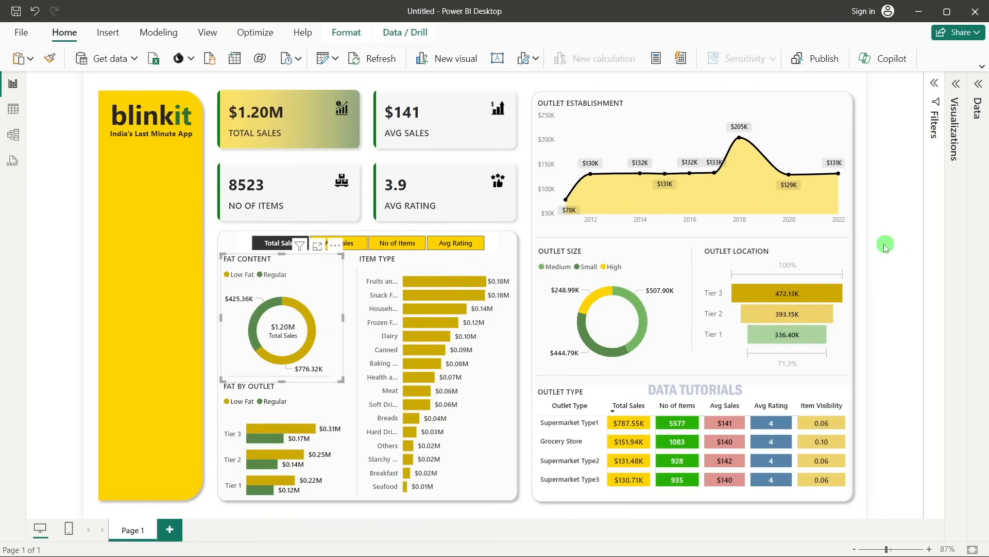
{"action": "left_click", "coordinate": [351, 294]}
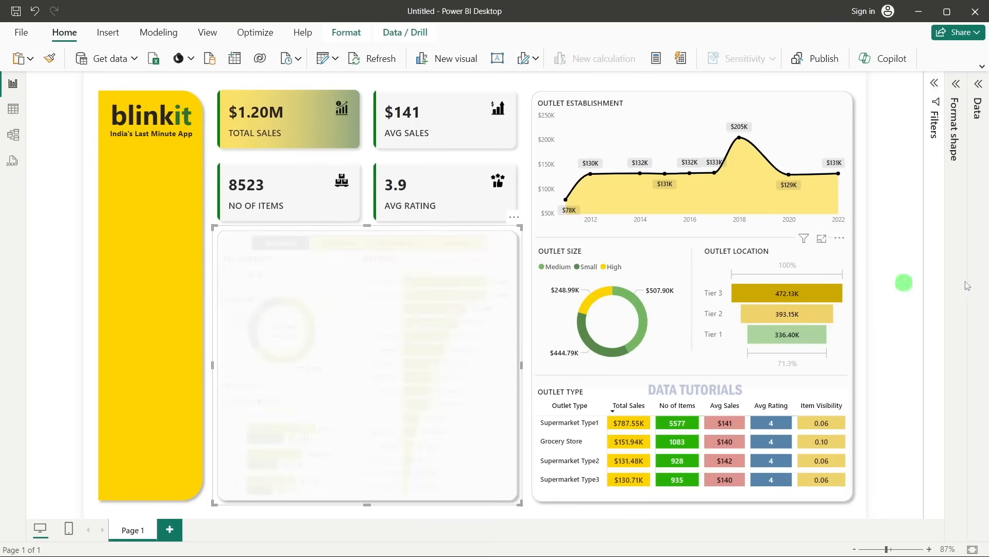
{"action": "left_click", "coordinate": [526, 305]}
{"action": "key", "text": "Escape"}
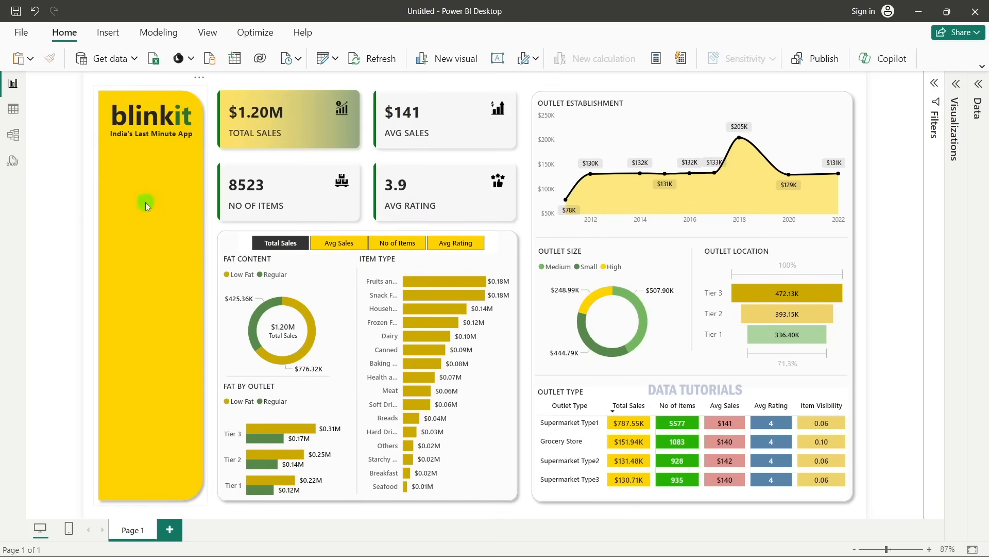
Reopen the Visualizations and Data panes, insert an empty slicer, and check the reference blinkit project report.
{"action": "left_click", "coordinate": [955, 85]}
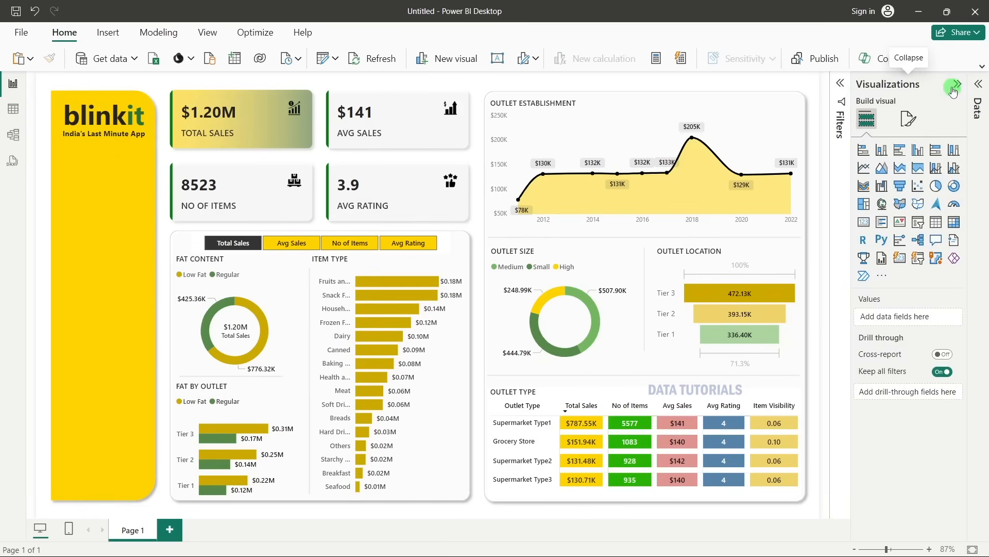
{"action": "left_click", "coordinate": [979, 85]}
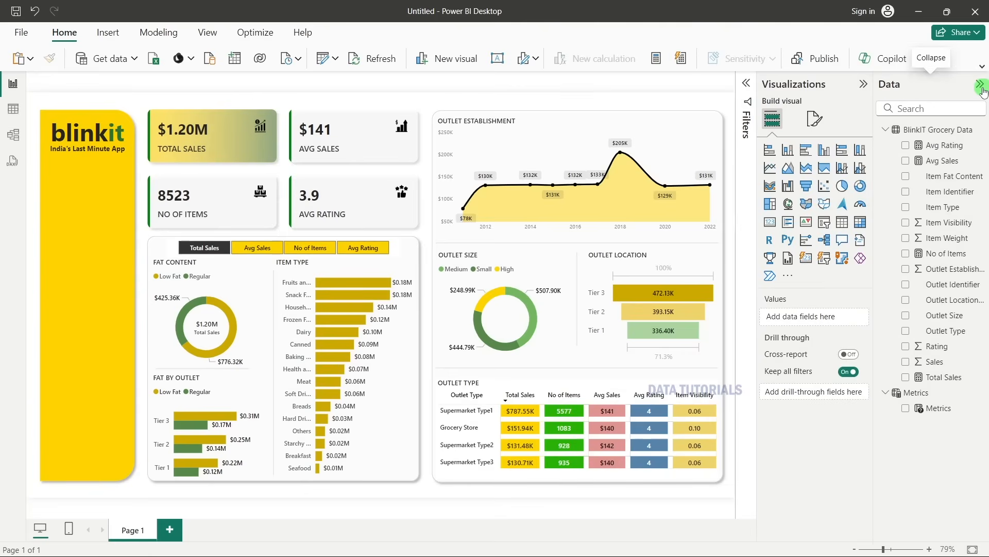
{"action": "left_click", "coordinate": [824, 222]}
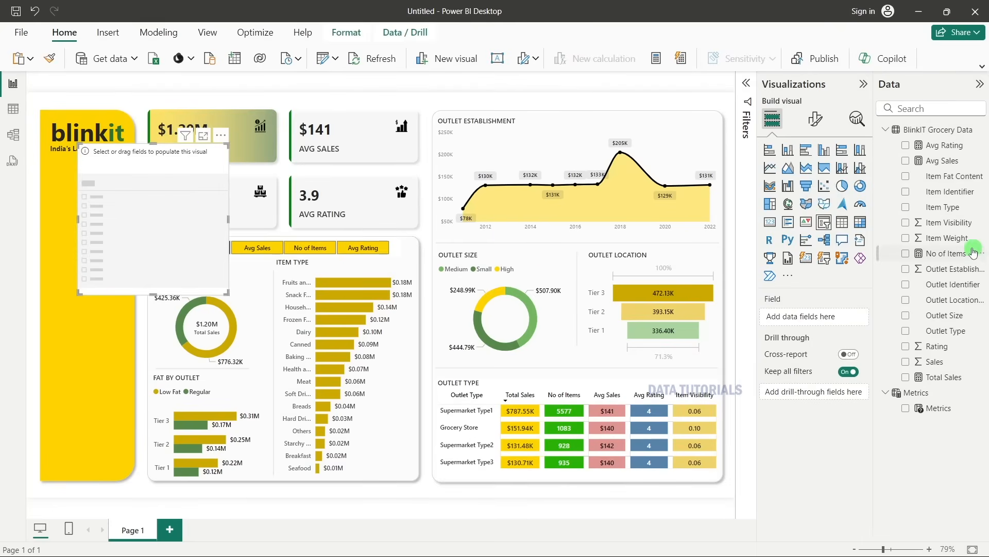
{"action": "key", "text": "alt+Tab"}
{"action": "key", "text": "alt+Tab"}
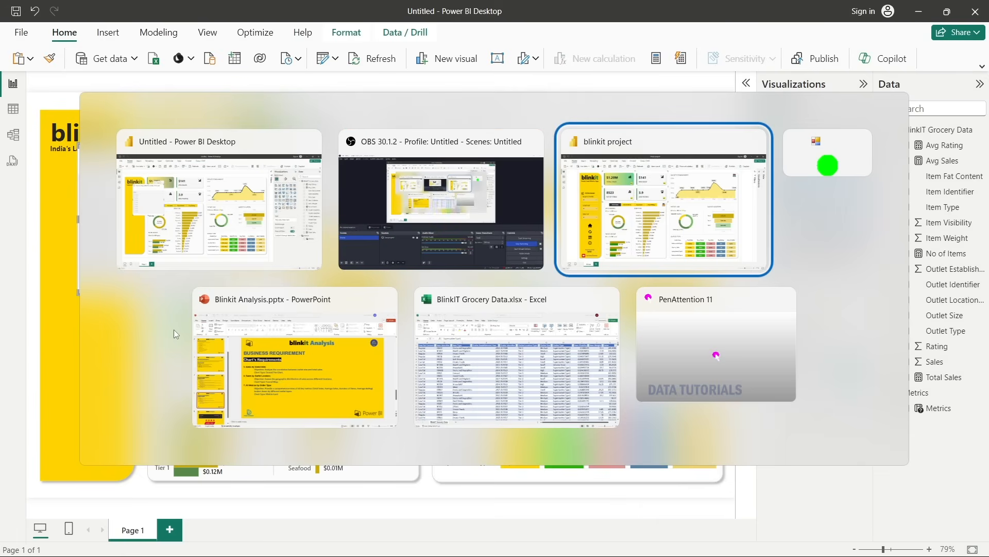
{"action": "key", "text": "alt+Tab"}
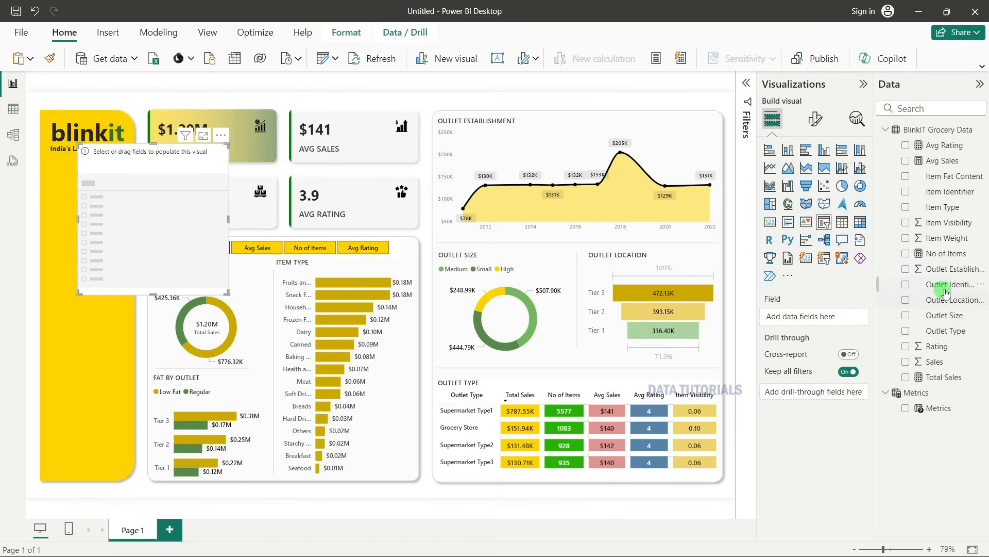
Try Outlet Establishment Year as the slicer's field and remove it again.
{"action": "left_click_drag", "start_coordinate": [959, 269], "coordinate": [815, 317]}
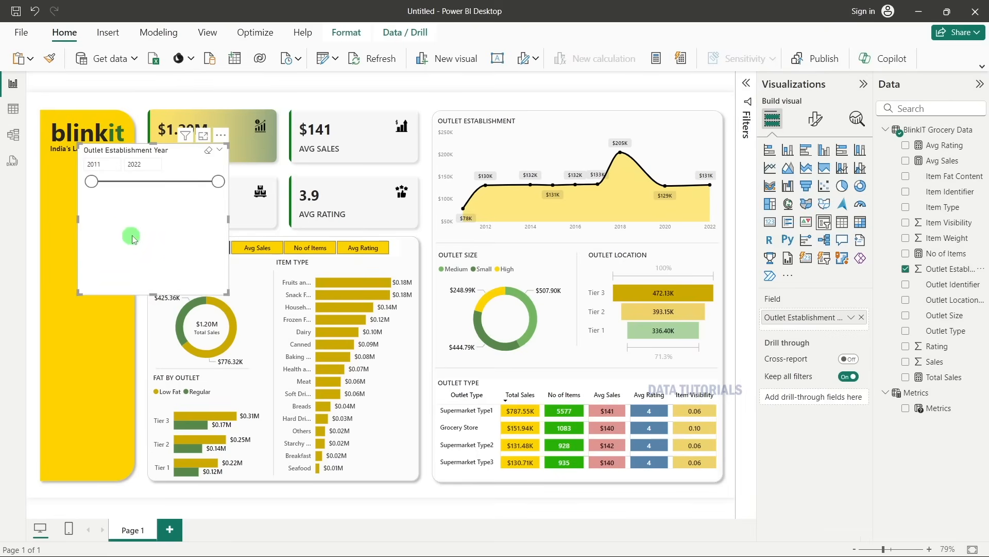
{"action": "left_click", "coordinate": [905, 268]}
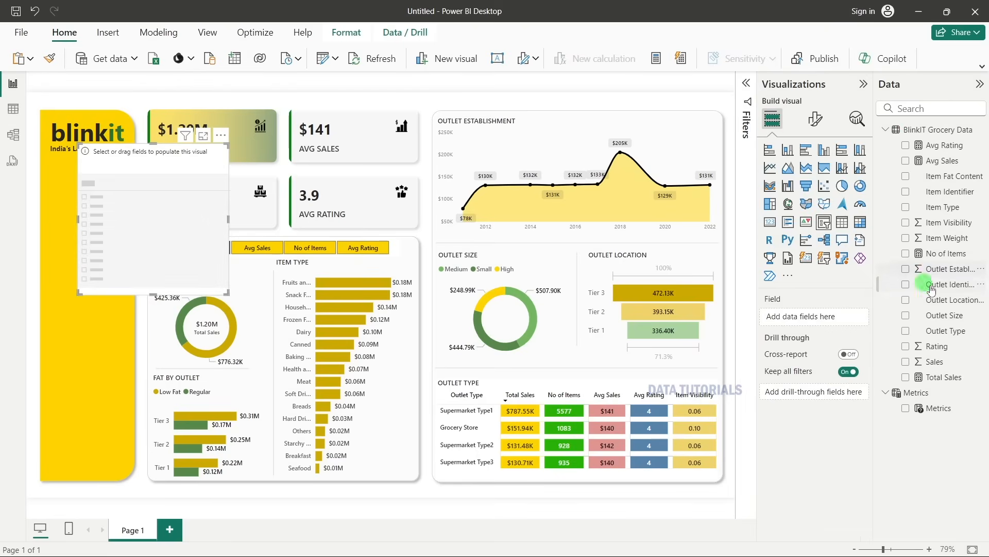
Use Outlet Location Type as the empty slicer's field and set the slicer style to Dropdown.
{"action": "left_click", "coordinate": [906, 299]}
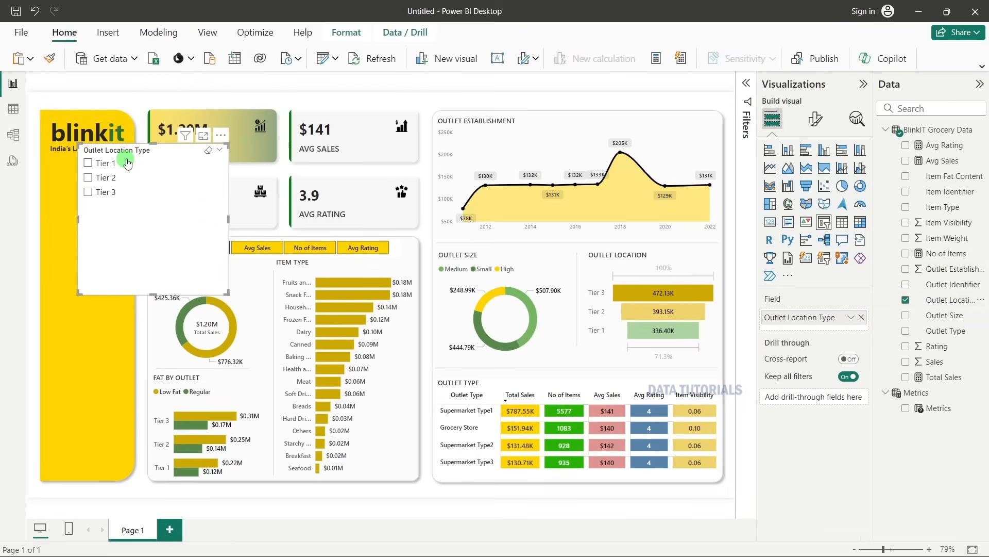
{"action": "left_click", "coordinate": [824, 125]}
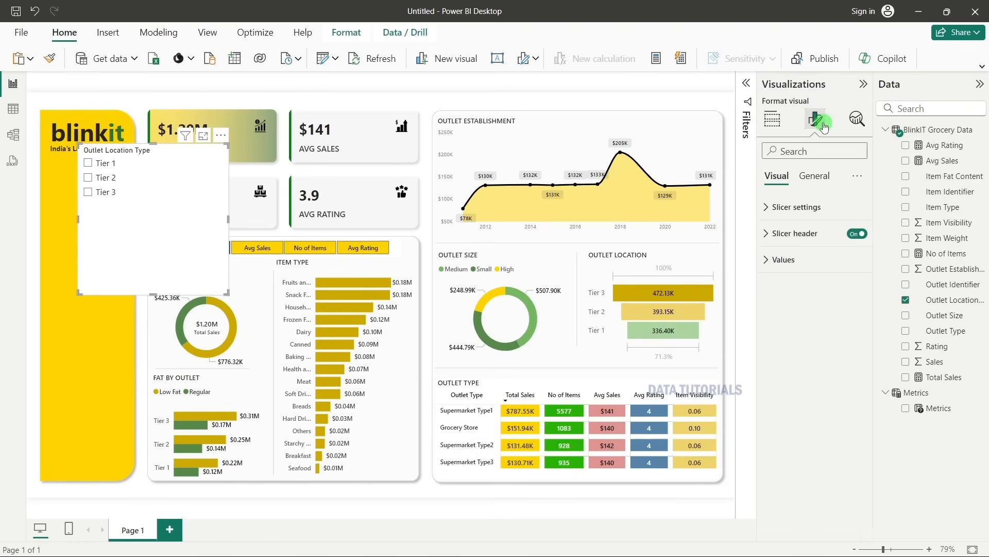
{"action": "left_click", "coordinate": [813, 217]}
{"action": "left_click", "coordinate": [820, 271]}
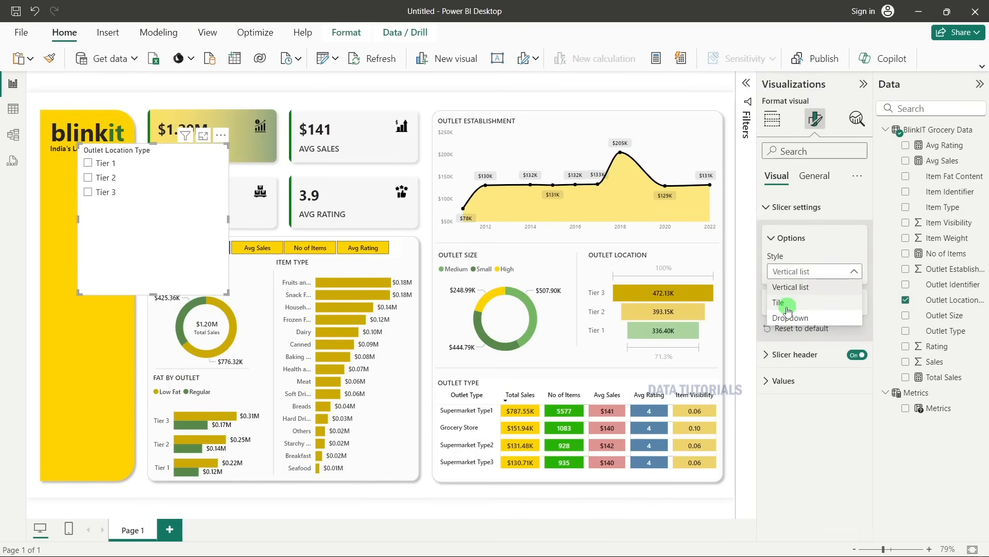
{"action": "left_click", "coordinate": [787, 318]}
{"action": "left_click", "coordinate": [785, 306]}
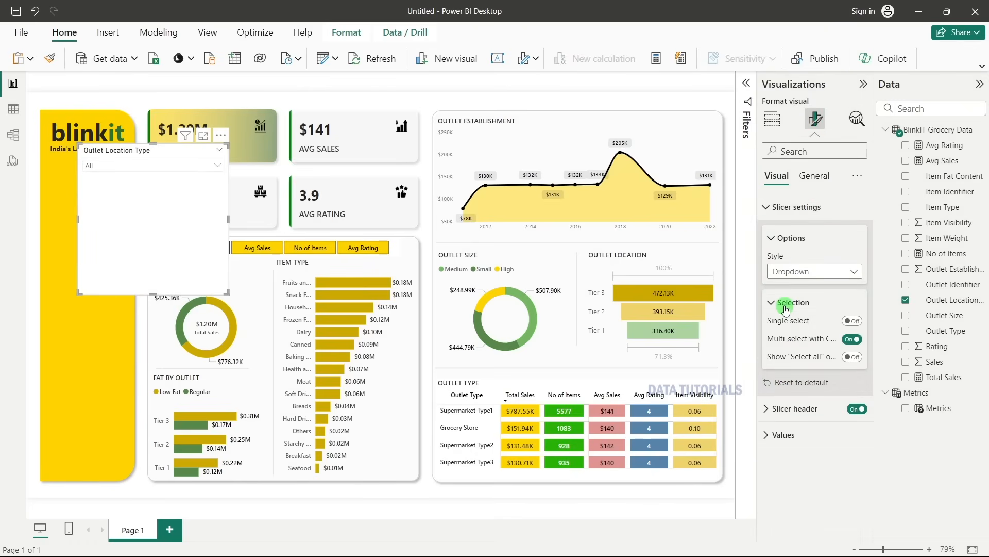
{"action": "left_click", "coordinate": [786, 306]}
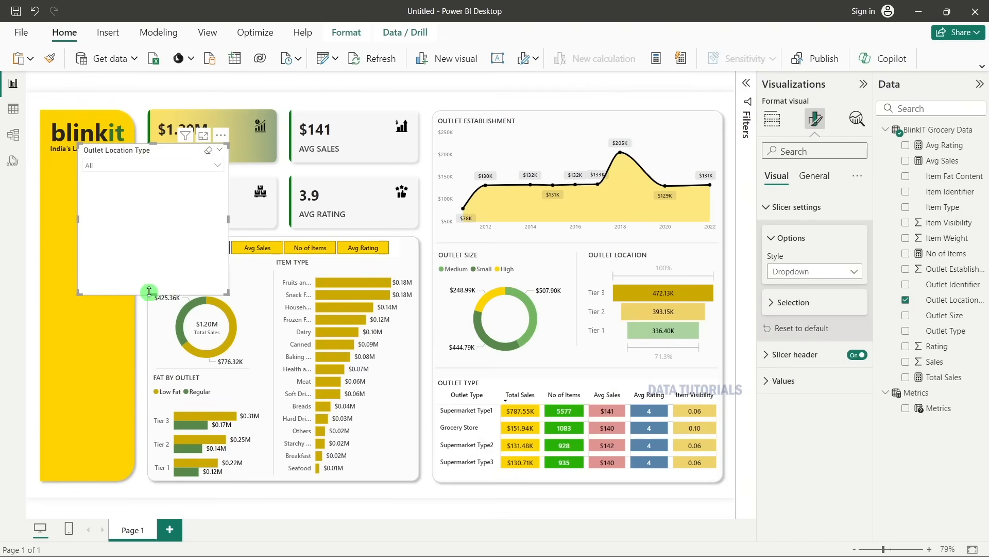
Shrink the Outlet Location Type slicer to a compact box, place it in the yellow panel below the tagline, and check the reference report.
{"action": "left_click_drag", "start_coordinate": [152, 299], "coordinate": [168, 176]}
{"action": "left_click_drag", "start_coordinate": [230, 167], "coordinate": [77, 233]}
{"action": "key", "text": "alt+Tab"}
{"action": "key", "text": "alt+Tab"}
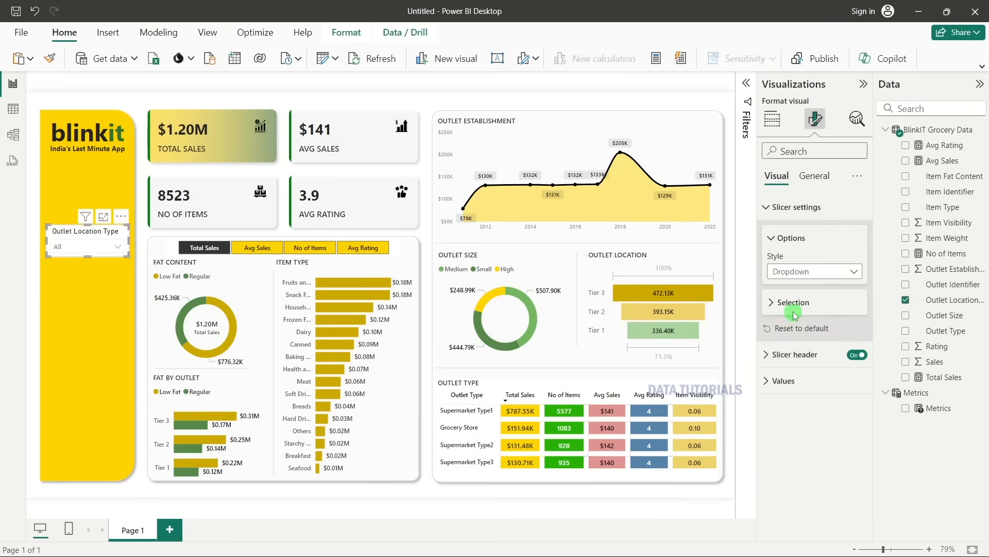
Set the Outlet Location Type slicer header's font to Segoe UI Semibold, size 9, and look through its border and background options.
{"action": "left_click", "coordinate": [796, 354]}
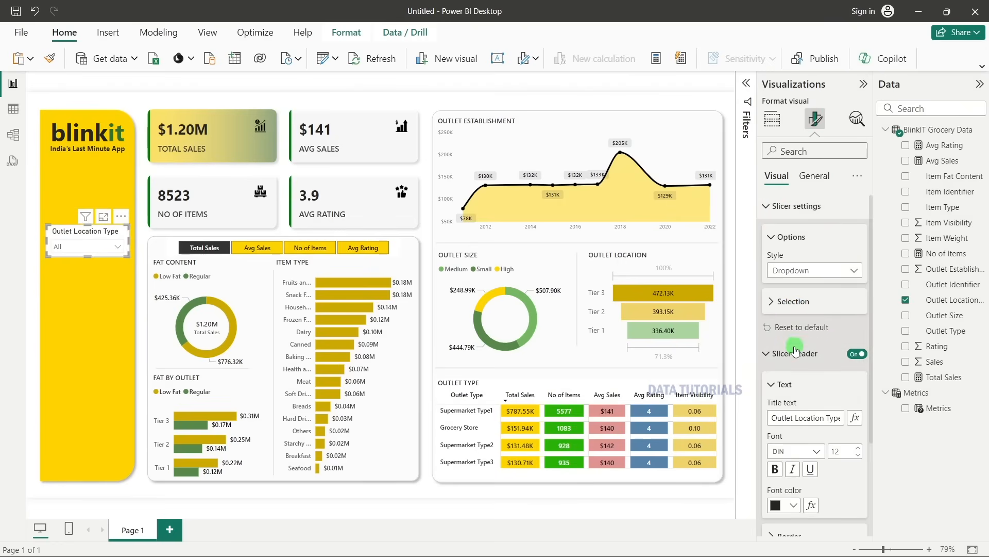
{"action": "scroll", "coordinate": [808, 353], "scroll_direction": "down", "scroll_amount": 3}
{"action": "left_click", "coordinate": [857, 328]}
{"action": "left_click", "coordinate": [816, 324]}
{"action": "scroll", "coordinate": [819, 426], "scroll_direction": "down", "scroll_amount": 3}
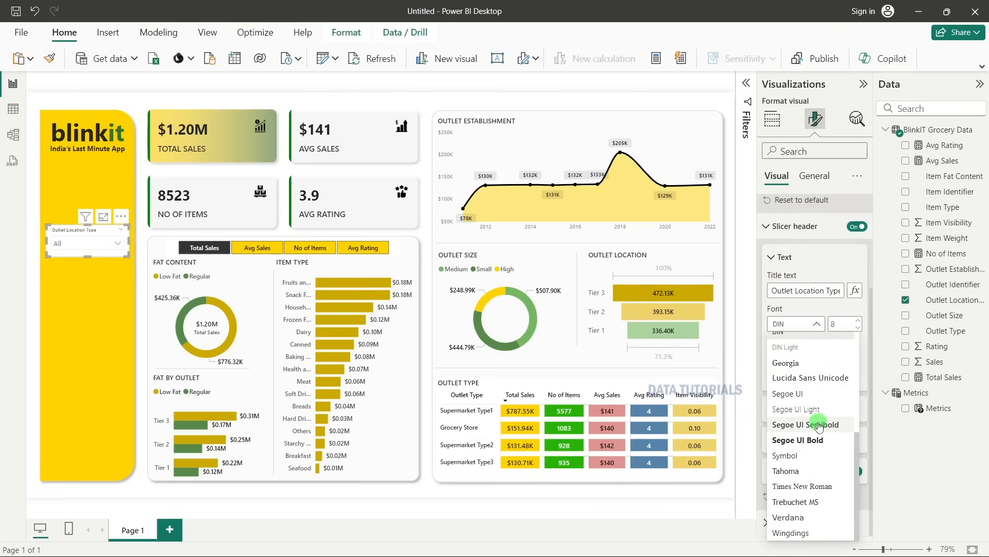
{"action": "left_click", "coordinate": [820, 426]}
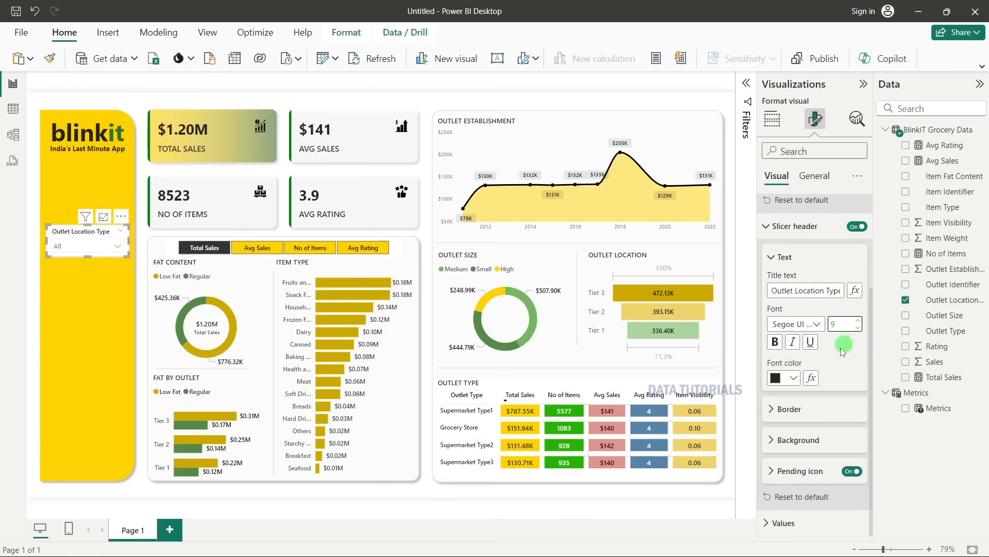
{"action": "left_click", "coordinate": [788, 408]}
{"action": "left_click", "coordinate": [789, 408]}
{"action": "left_click", "coordinate": [799, 442]}
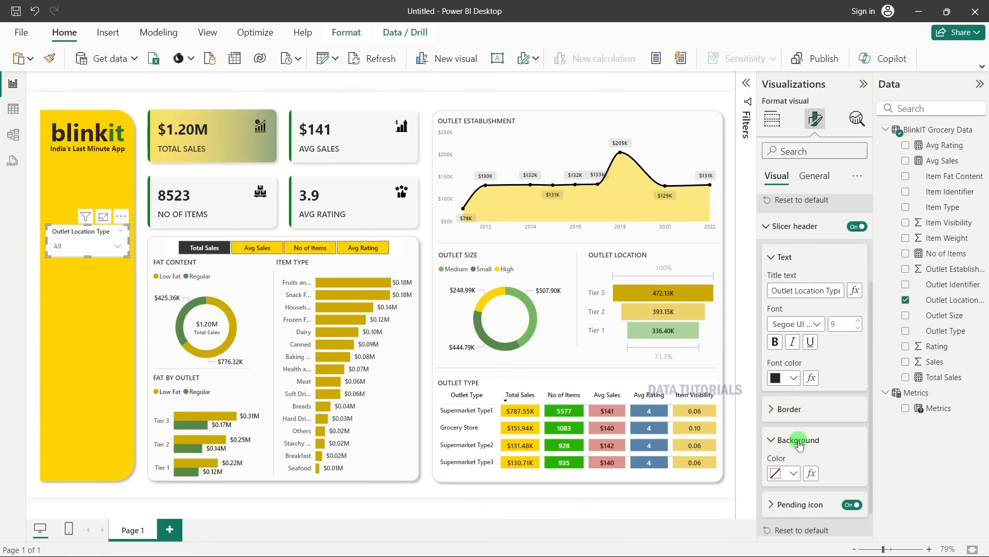
{"action": "left_click", "coordinate": [799, 440]}
Set the slicer's values text to size 9 and match its Segoe UI typeface to the header's.
{"action": "left_click", "coordinate": [797, 521]}
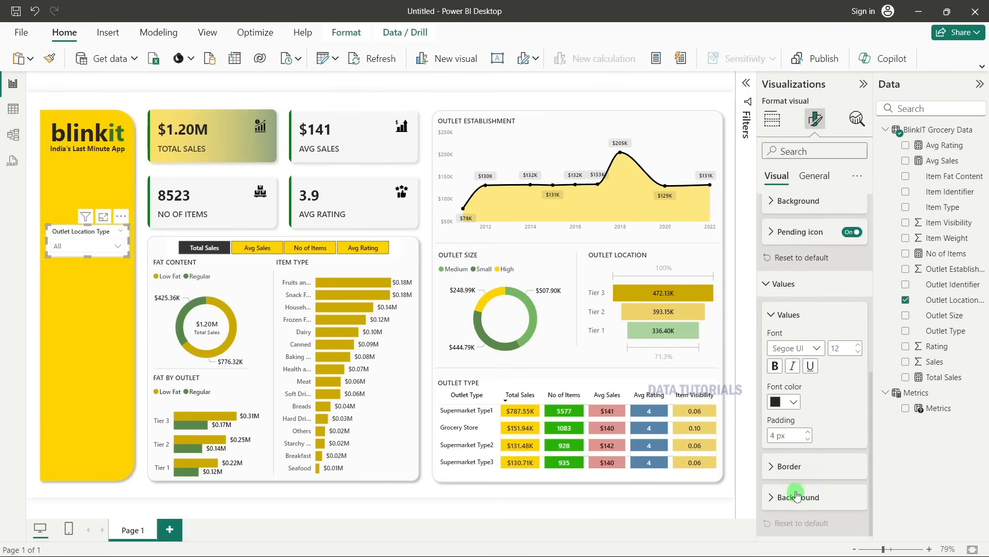
{"action": "left_click", "coordinate": [858, 353]}
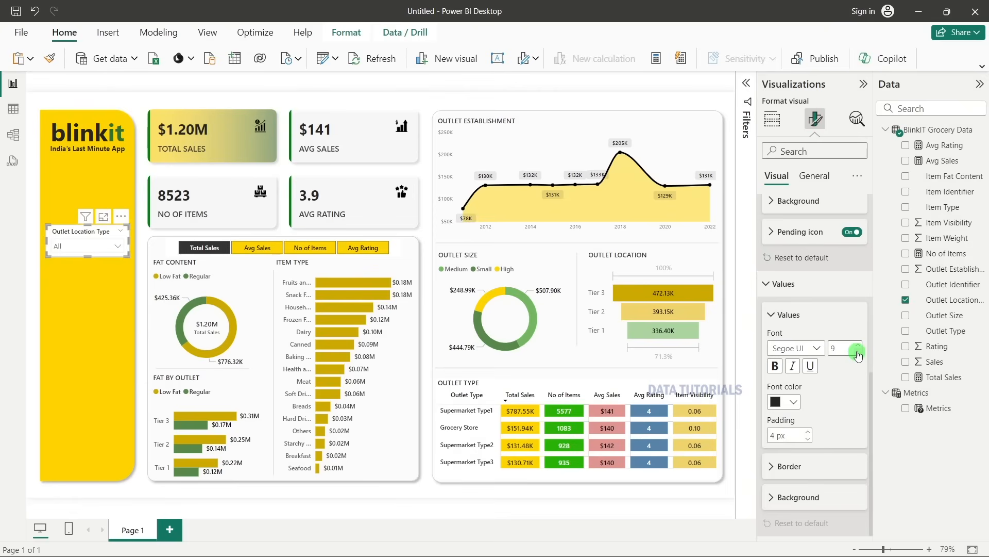
{"action": "left_click", "coordinate": [810, 348]}
{"action": "left_click", "coordinate": [812, 264]}
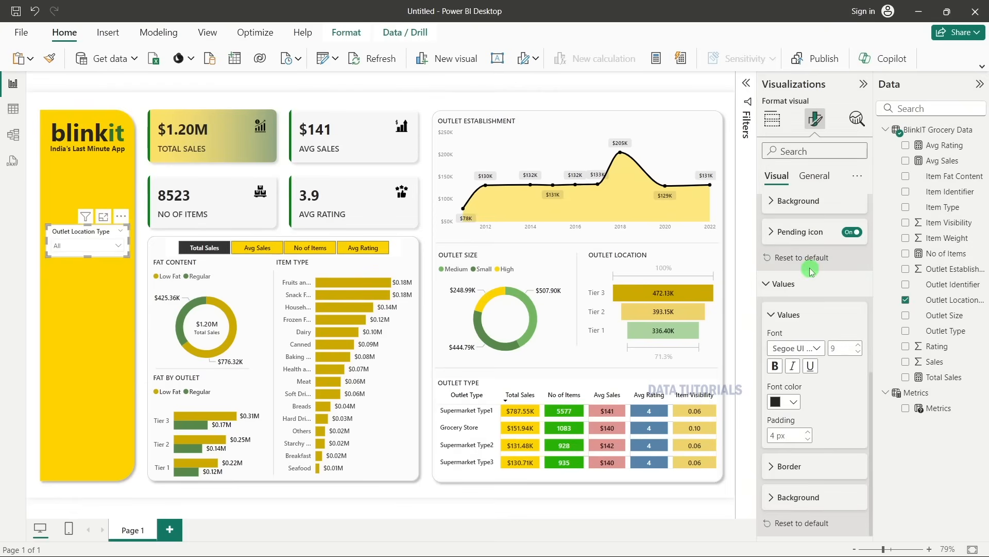
Try gold shades for the Outlet Location Type slicer's background, settling on the bright yellow that matches the side panel.
{"action": "left_click", "coordinate": [812, 177]}
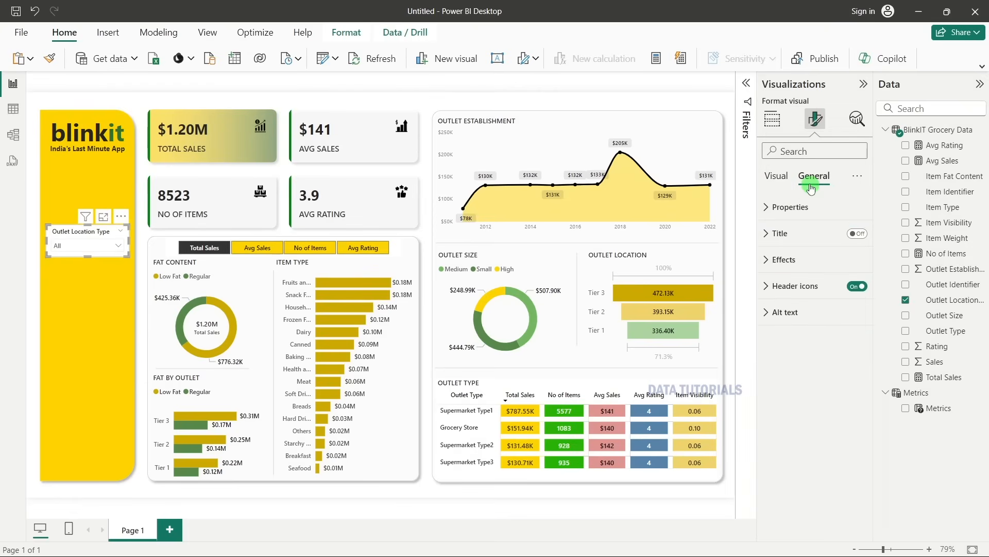
{"action": "left_click", "coordinate": [801, 259]}
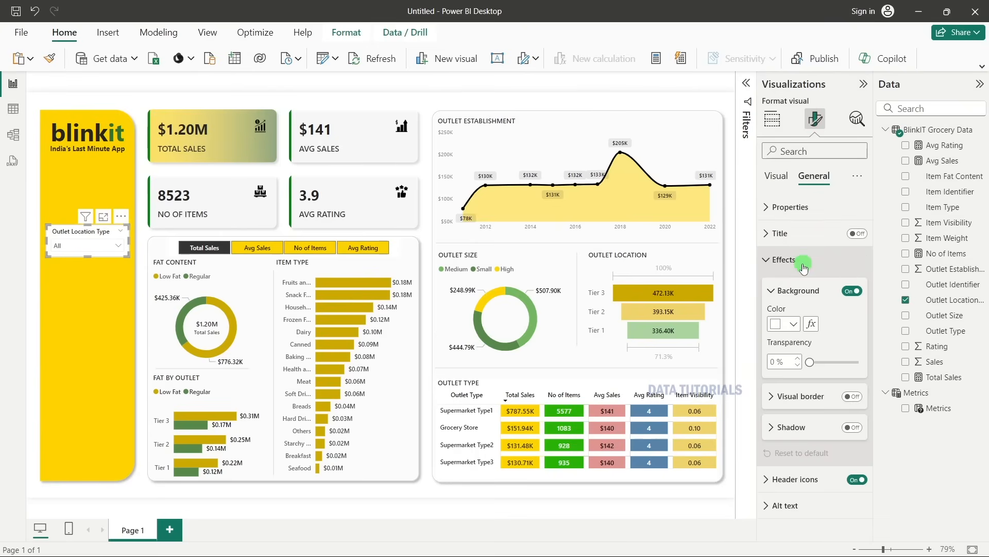
{"action": "left_click", "coordinate": [792, 324]}
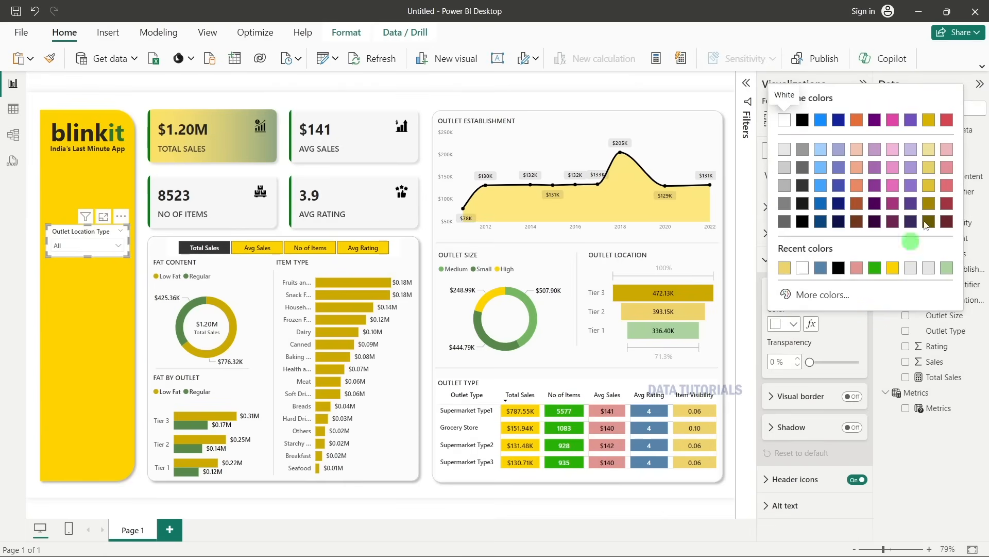
{"action": "left_click", "coordinate": [928, 185]}
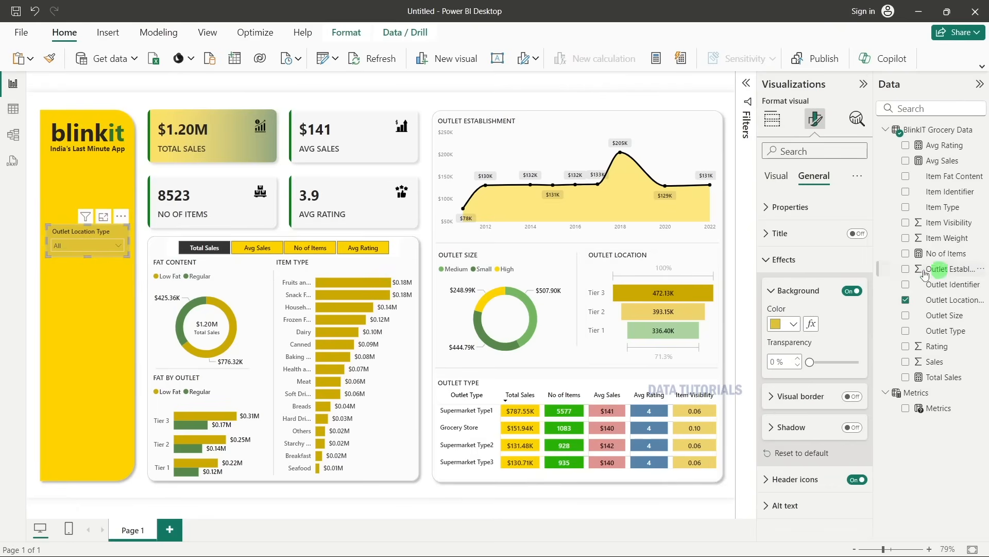
{"action": "left_click", "coordinate": [794, 323]}
{"action": "left_click", "coordinate": [810, 272]}
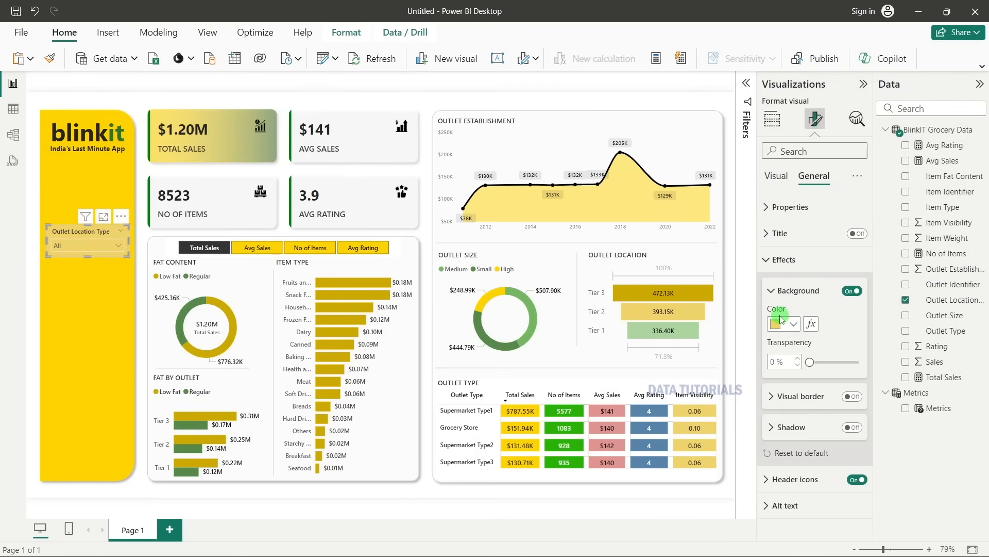
{"action": "left_click", "coordinate": [793, 324]}
{"action": "left_click", "coordinate": [911, 268]}
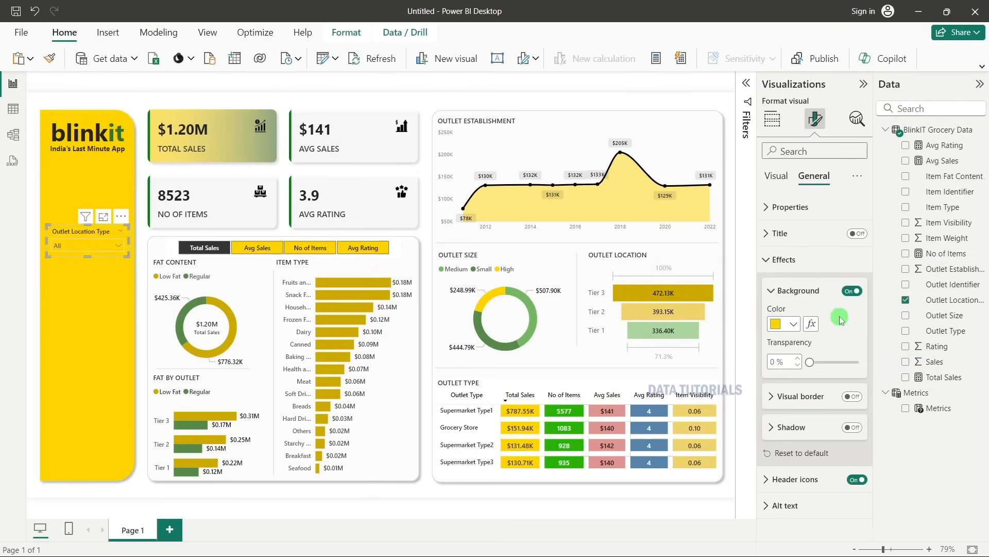
Turn on the visual border of the Outlet Location Type slicer and colour it medium grey.
{"action": "left_click", "coordinate": [805, 406]}
{"action": "left_click", "coordinate": [853, 396]}
{"action": "left_click", "coordinate": [776, 434]}
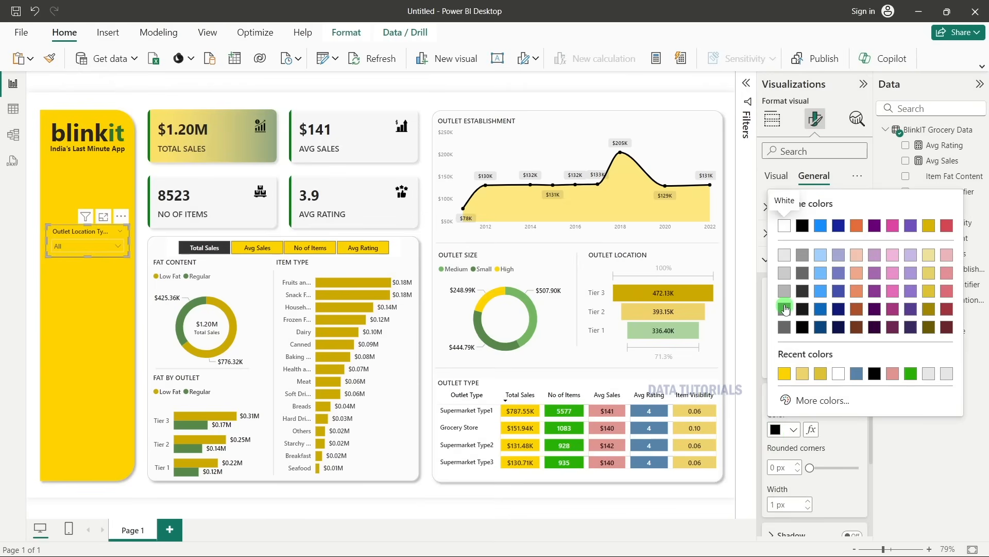
{"action": "left_click", "coordinate": [782, 308]}
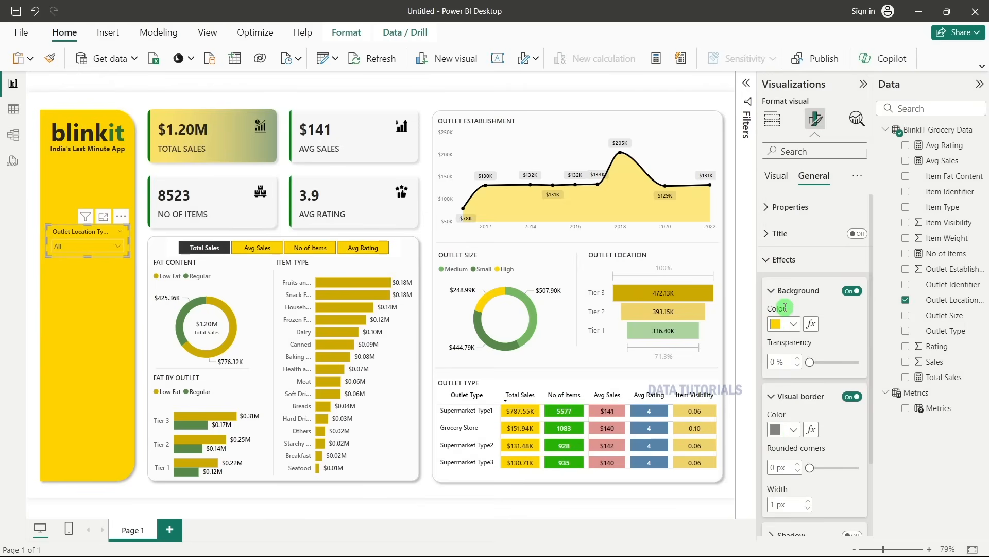
Test the Outlet Location Type slicer by filtering the report to Tier 1, and clear the selection.
{"action": "left_click", "coordinate": [141, 268]}
{"action": "left_click", "coordinate": [96, 246]}
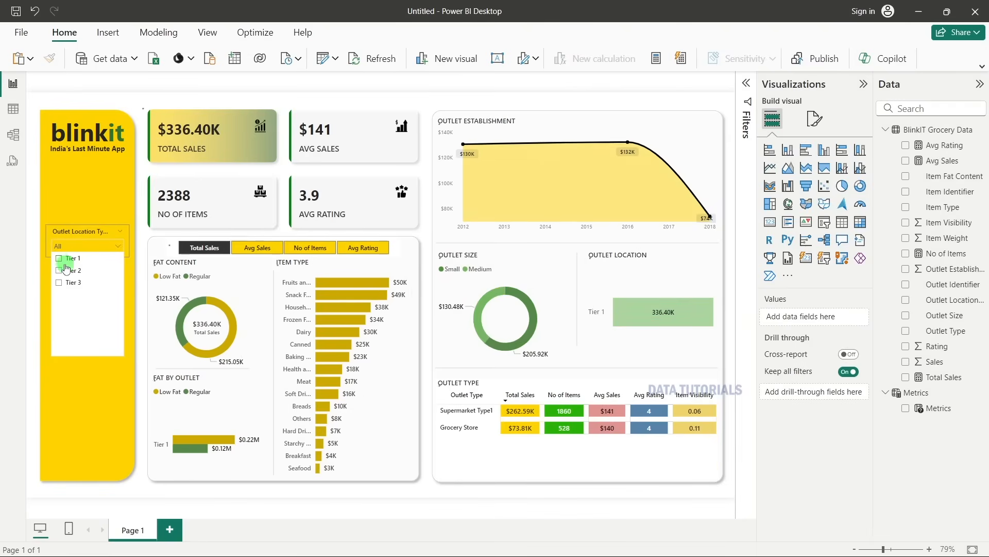
{"action": "left_click", "coordinate": [65, 262]}
{"action": "left_click", "coordinate": [68, 272]}
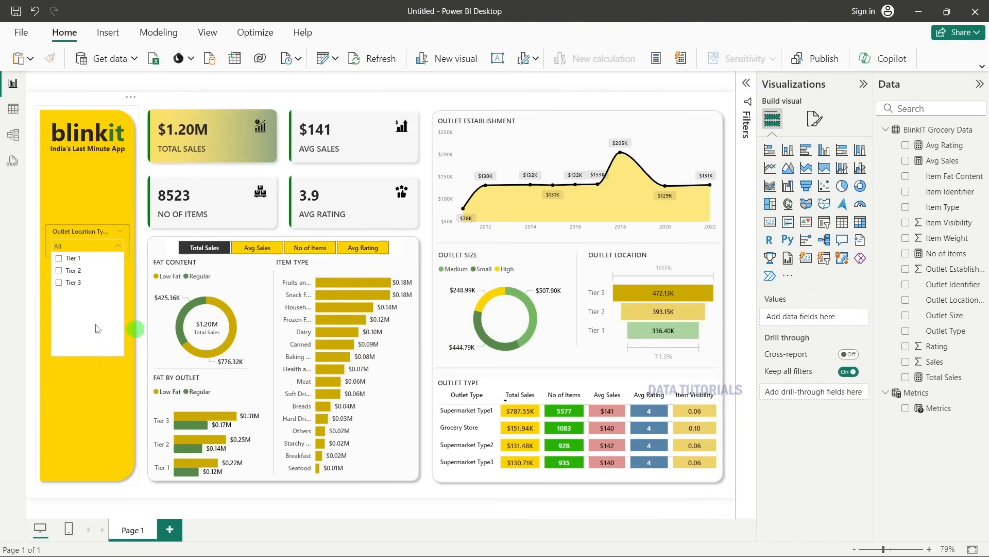
{"action": "left_click", "coordinate": [29, 318]}
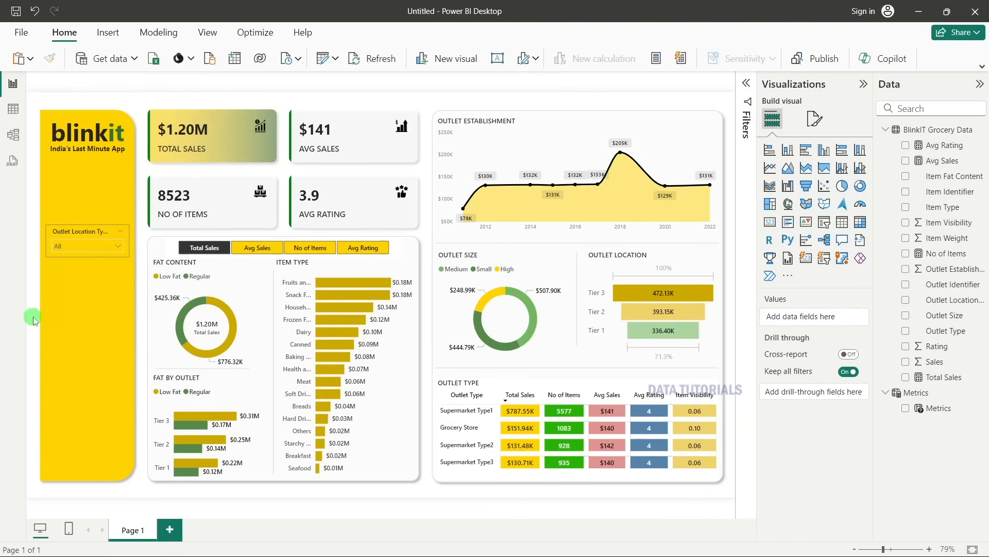
{"action": "left_click", "coordinate": [76, 246]}
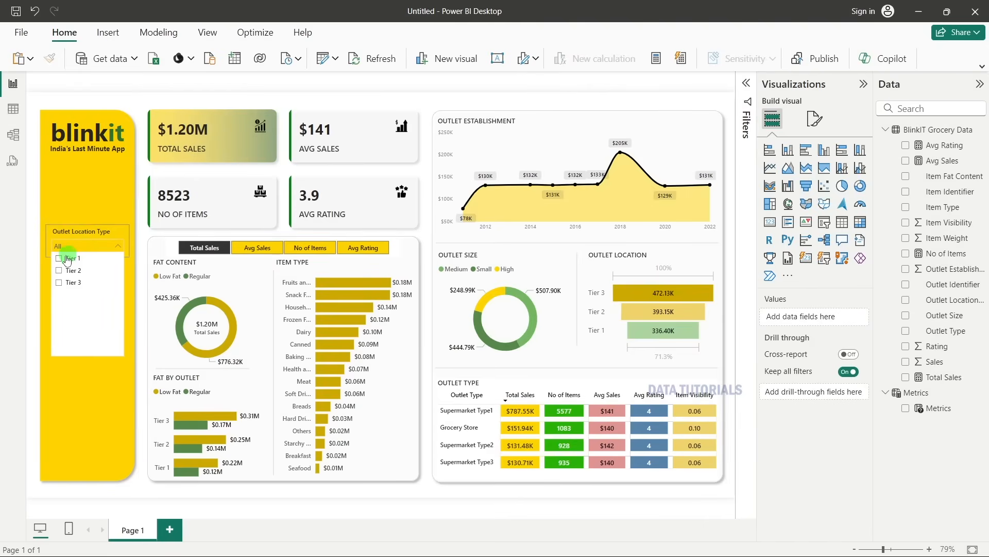
{"action": "left_click", "coordinate": [29, 282]}
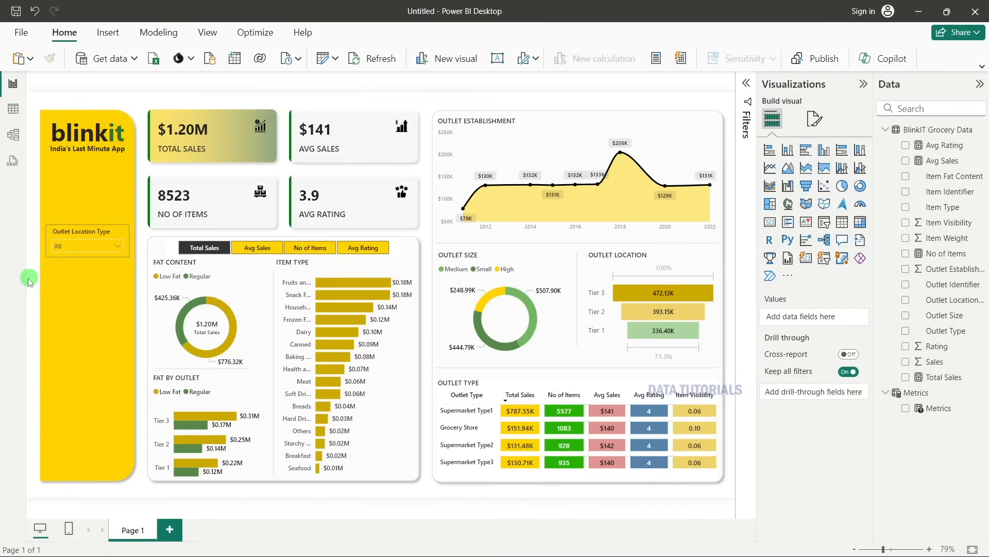
Duplicate the Outlet Location Type slicer, place the copy directly beneath the original, and replace its field with Outlet Size.
{"action": "left_click", "coordinate": [95, 233]}
{"action": "left_click_drag", "start_coordinate": [94, 234], "coordinate": [90, 257]}
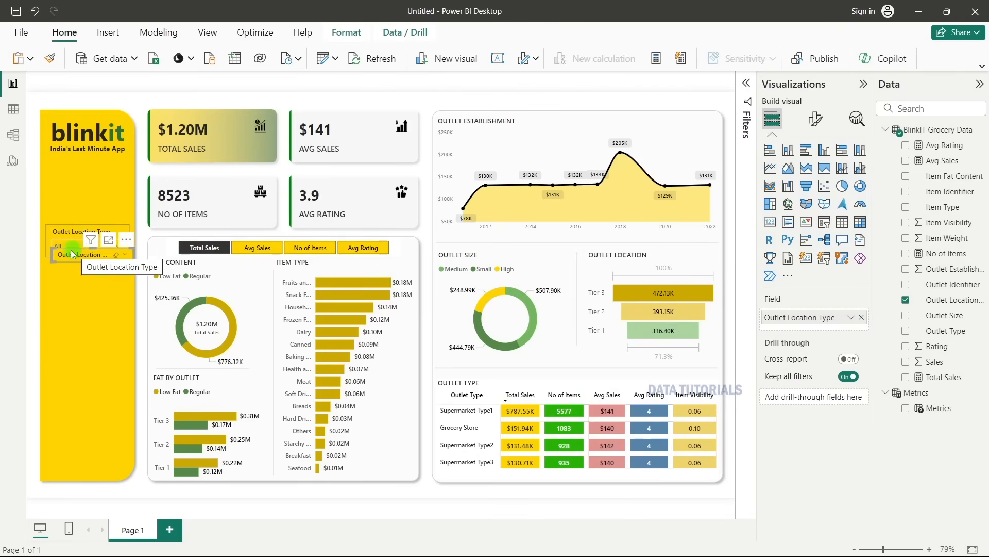
{"action": "key", "text": "ctrl+z"}
{"action": "left_click_drag", "start_coordinate": [79, 242], "coordinate": [75, 273]}
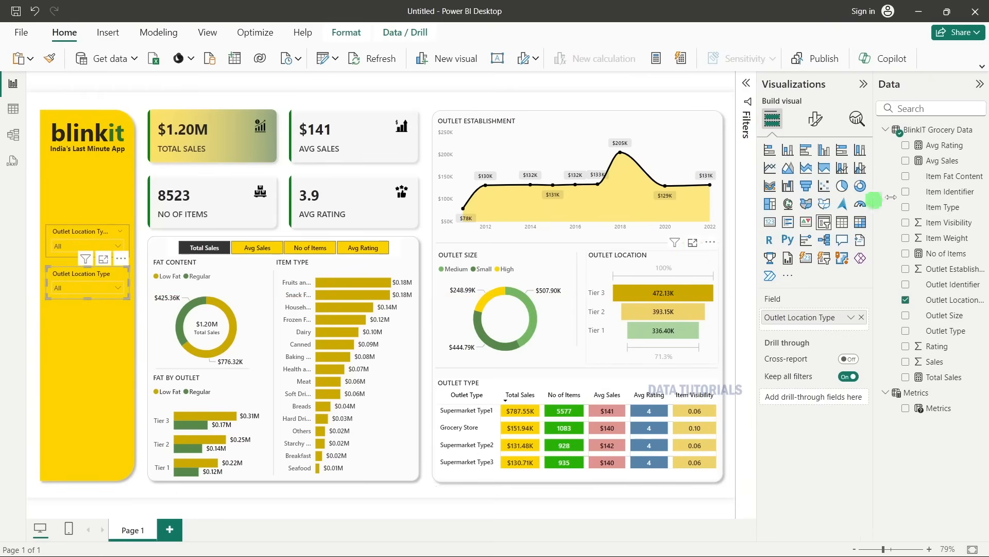
{"action": "left_click", "coordinate": [859, 317]}
{"action": "left_click", "coordinate": [907, 316]}
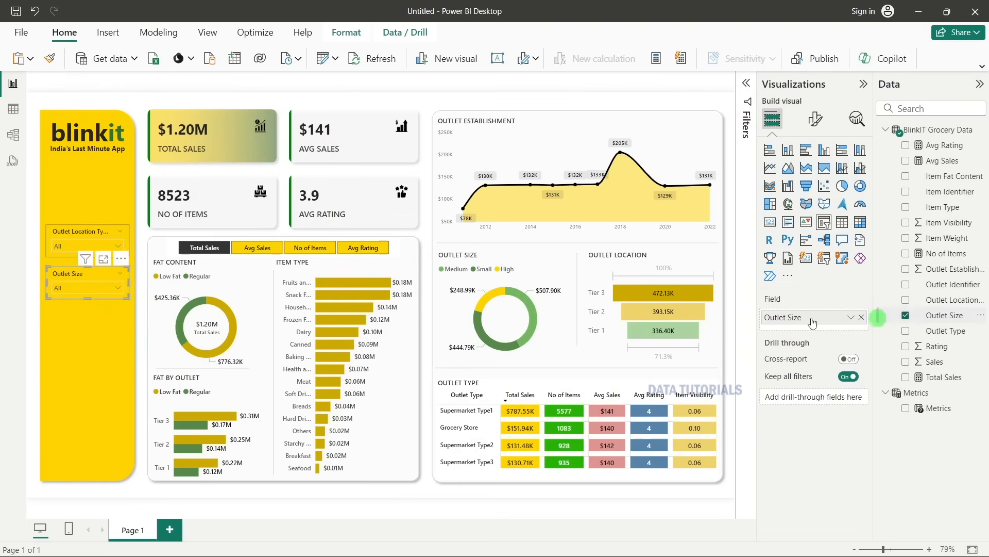
Test the Outlet Size slicer with Small, High and Medium, and clear the selection.
{"action": "left_click", "coordinate": [66, 286]}
{"action": "left_click", "coordinate": [59, 207]}
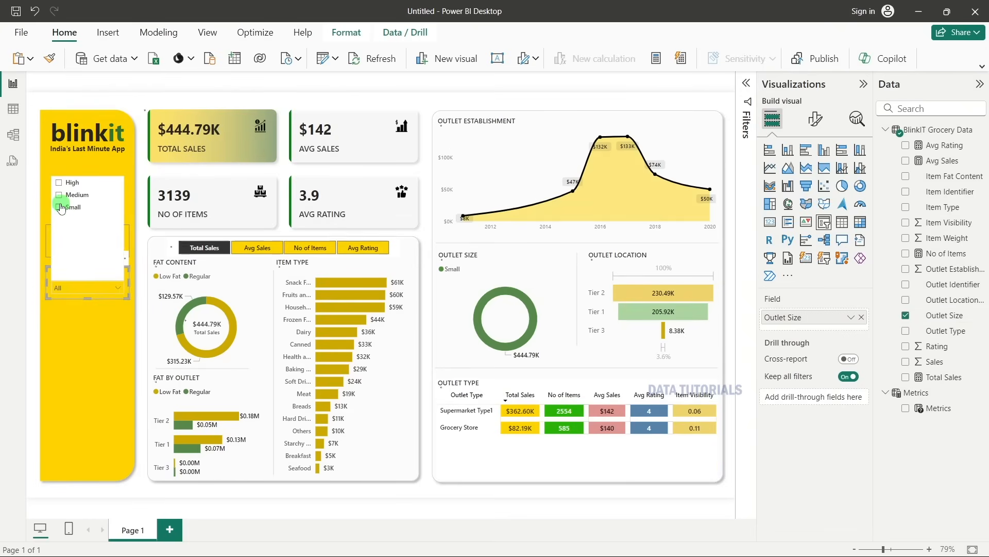
{"action": "left_click", "coordinate": [59, 183]}
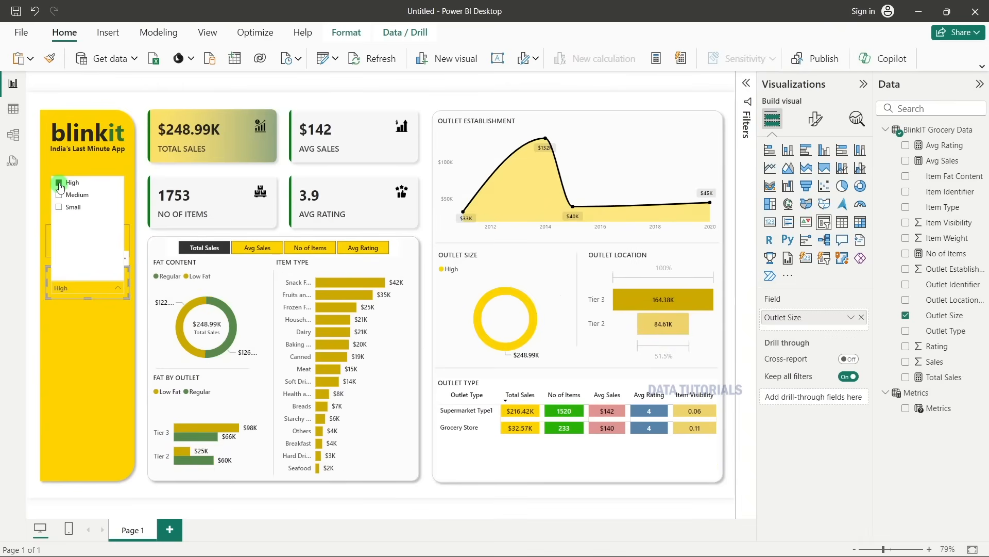
{"action": "left_click", "coordinate": [59, 183]}
{"action": "left_click", "coordinate": [59, 195]}
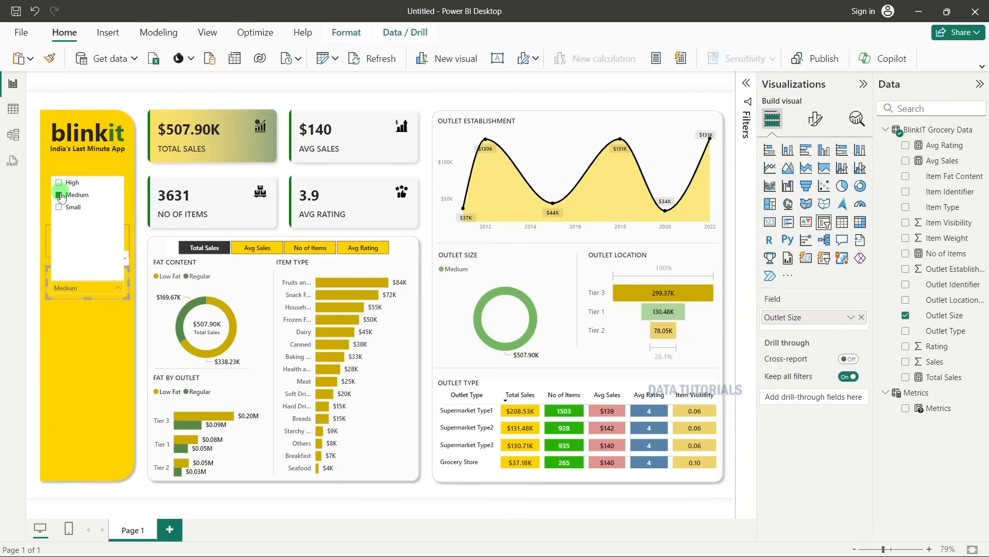
{"action": "left_click", "coordinate": [60, 196]}
{"action": "left_click", "coordinate": [32, 296]}
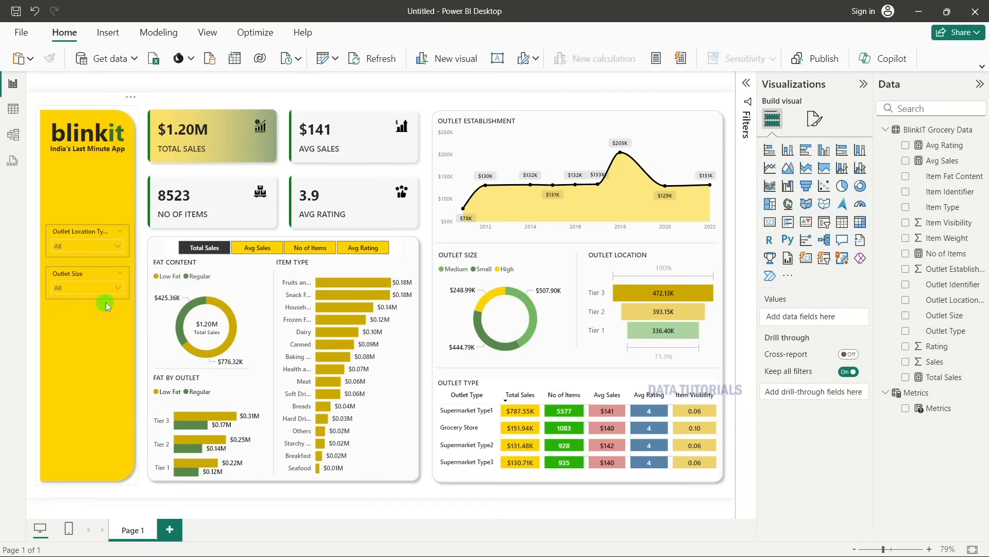
Duplicate the Outlet Size slicer and place the copy directly beneath it in the yellow panel.
{"action": "left_click", "coordinate": [69, 281]}
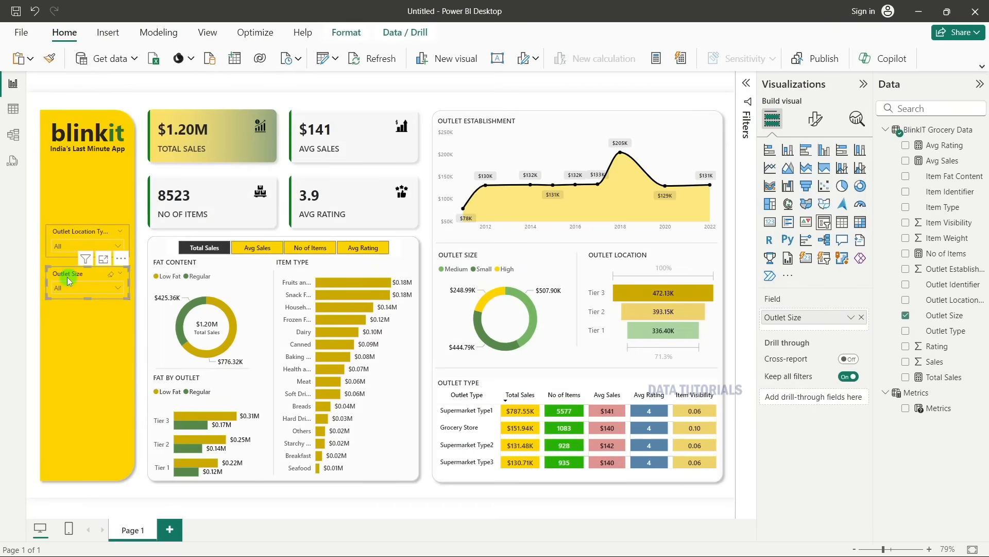
{"action": "key", "text": "ctrl+c"}
{"action": "key", "text": "ctrl+v"}
{"action": "left_click_drag", "start_coordinate": [80, 283], "coordinate": [72, 319]}
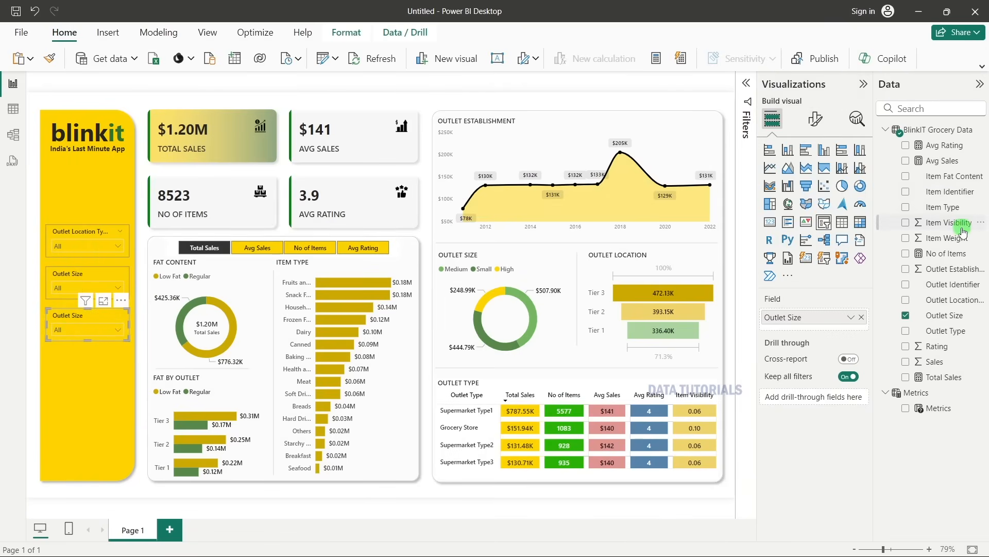
Replace the lowest slicer's Outlet Size field with Item Type, then test the slicer with Dairy and clear the selection.
{"action": "left_click", "coordinate": [862, 317]}
{"action": "left_click_drag", "start_coordinate": [943, 206], "coordinate": [817, 317]}
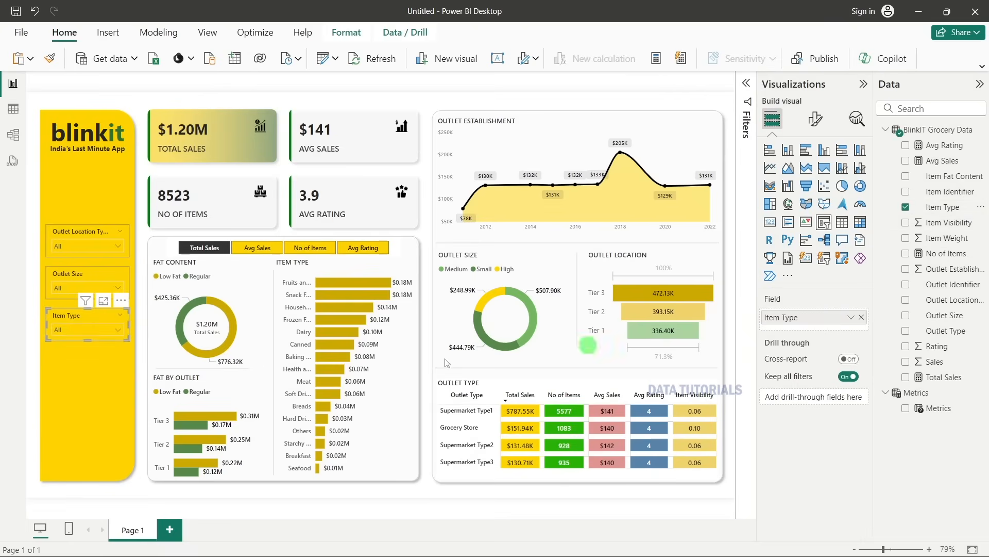
{"action": "left_click", "coordinate": [85, 330]}
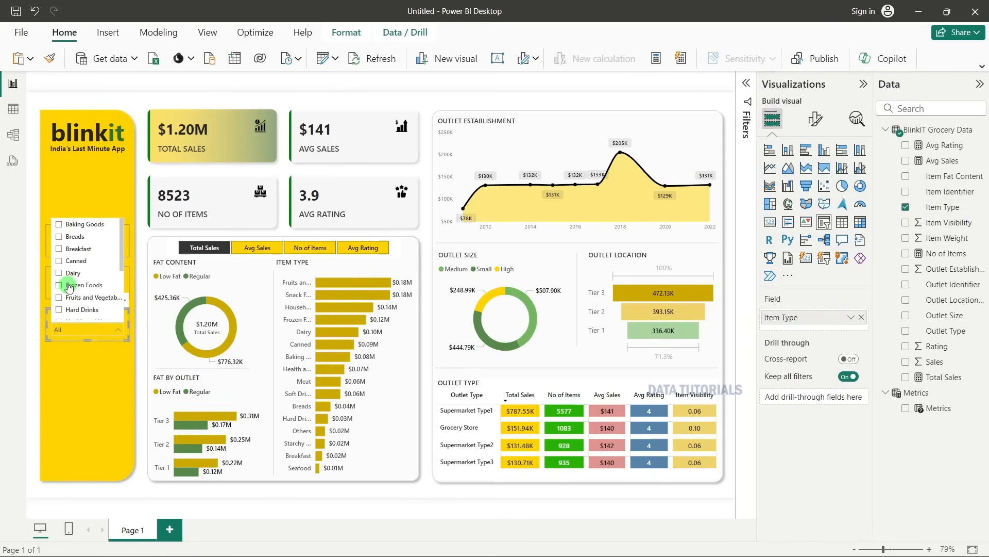
{"action": "scroll", "coordinate": [88, 289], "scroll_direction": "down", "scroll_amount": 3}
{"action": "scroll", "coordinate": [85, 289], "scroll_direction": "up", "scroll_amount": 3}
{"action": "left_click", "coordinate": [59, 273]}
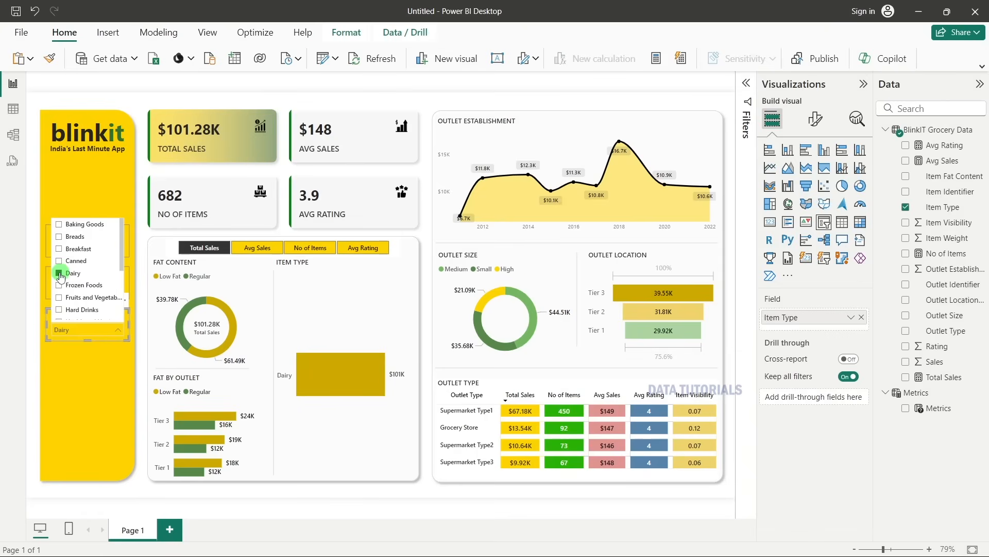
{"action": "left_click", "coordinate": [59, 273]}
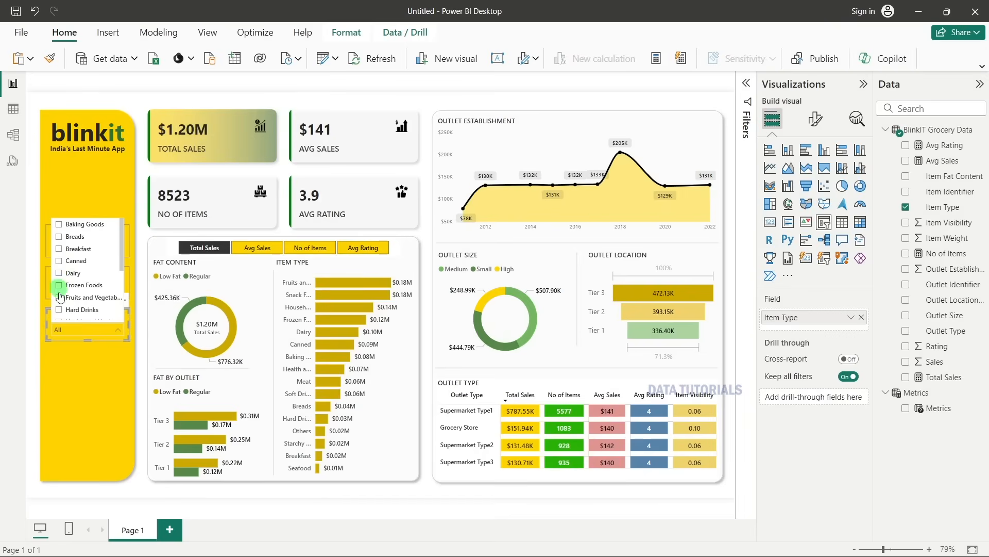
{"action": "left_click", "coordinate": [139, 332]}
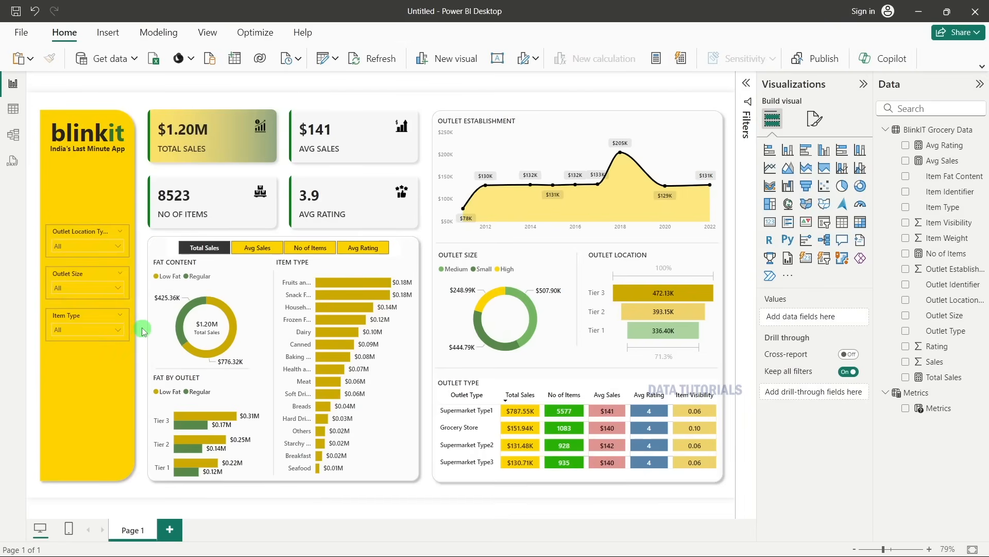
Collapse the Visualizations and Data panes, and test how the Low Fat slice of the Fat Content donut affects the other visuals.
{"action": "left_click", "coordinate": [863, 84]}
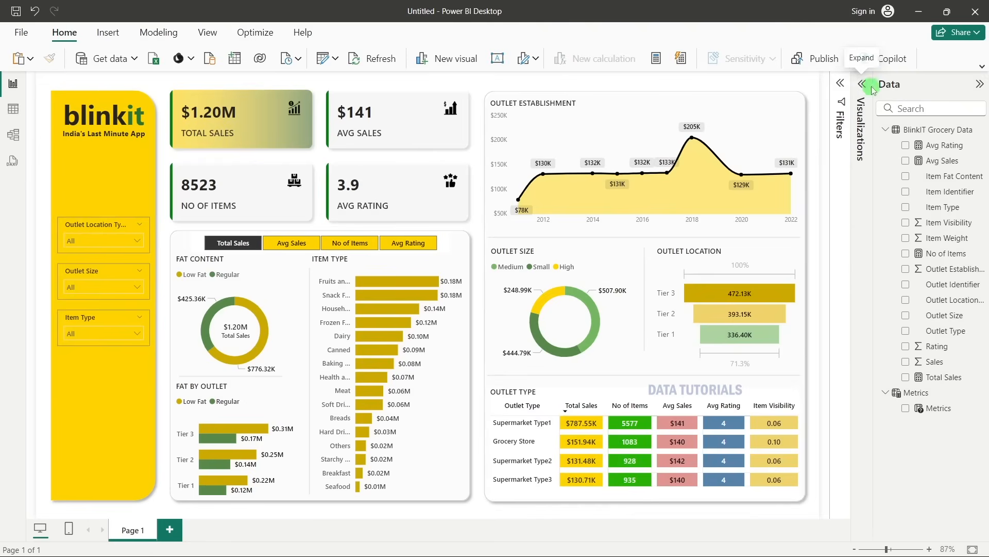
{"action": "left_click", "coordinate": [980, 85]}
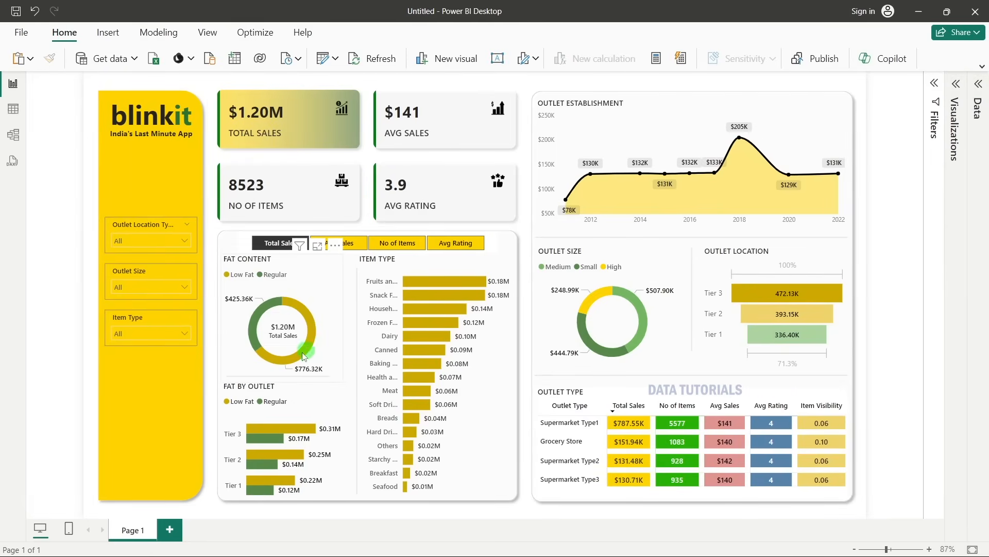
{"action": "left_click", "coordinate": [275, 363]}
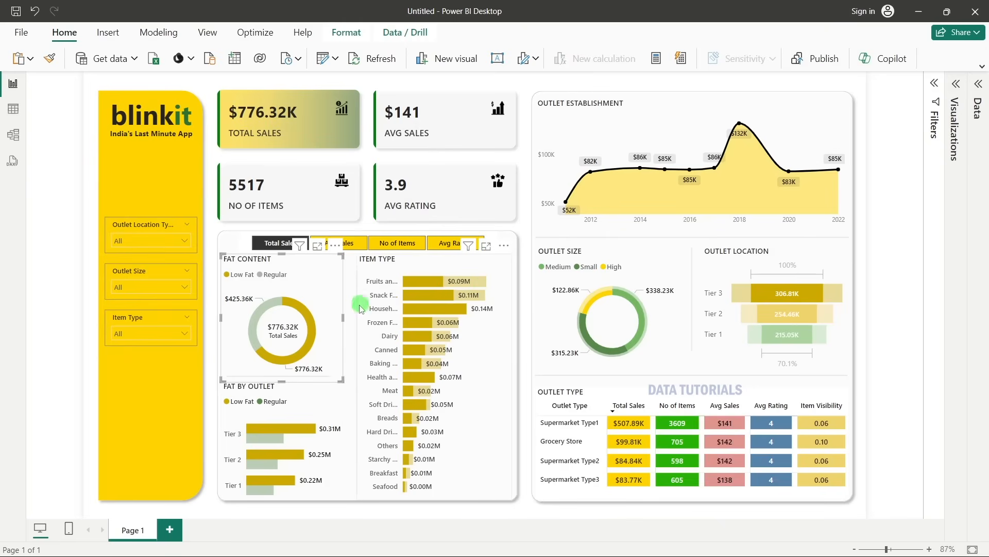
{"action": "left_click", "coordinate": [311, 317]}
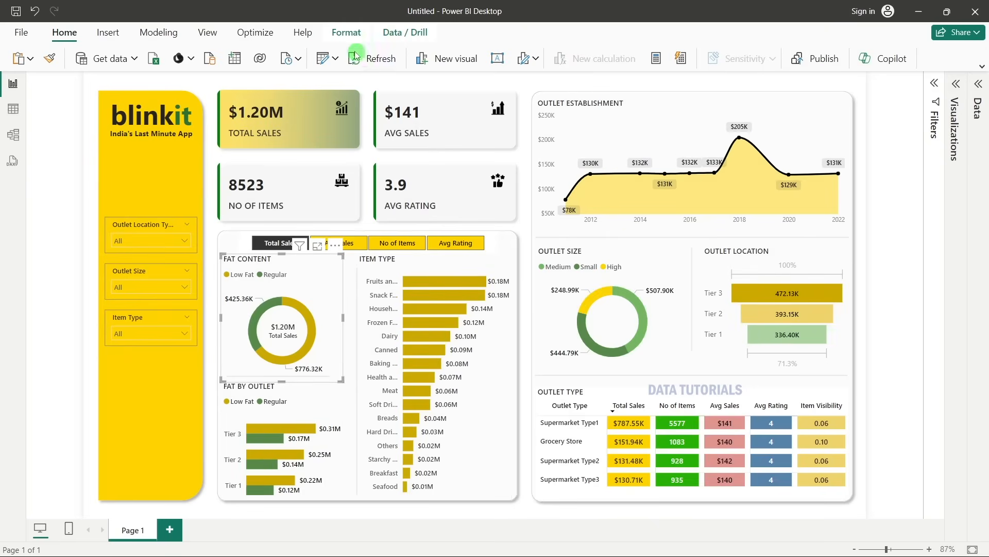
Edit the Fat Content donut's interactions so that it filters the Item Type, Outlet Size and Outlet Location charts instead of highlighting them.
{"action": "left_click", "coordinate": [346, 33]}
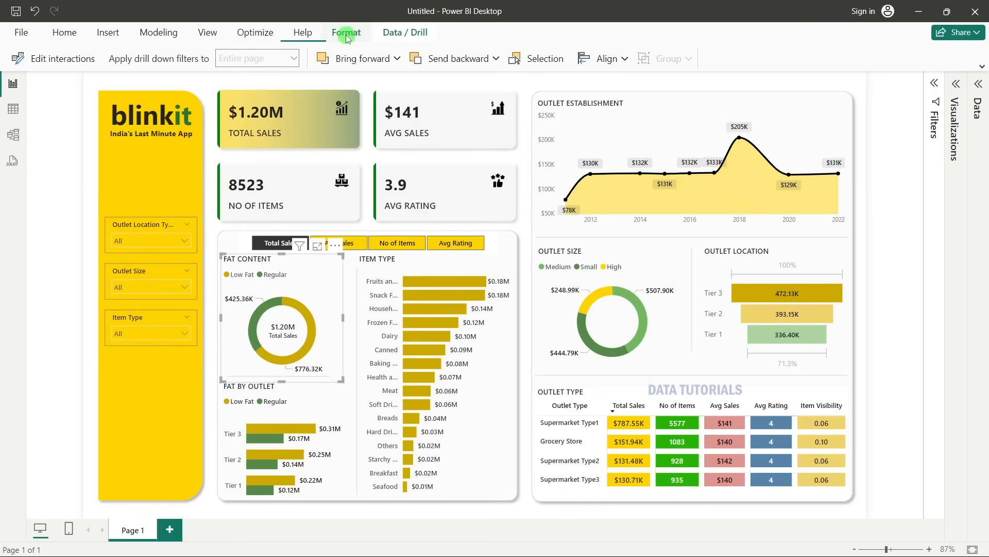
{"action": "left_click", "coordinate": [55, 63]}
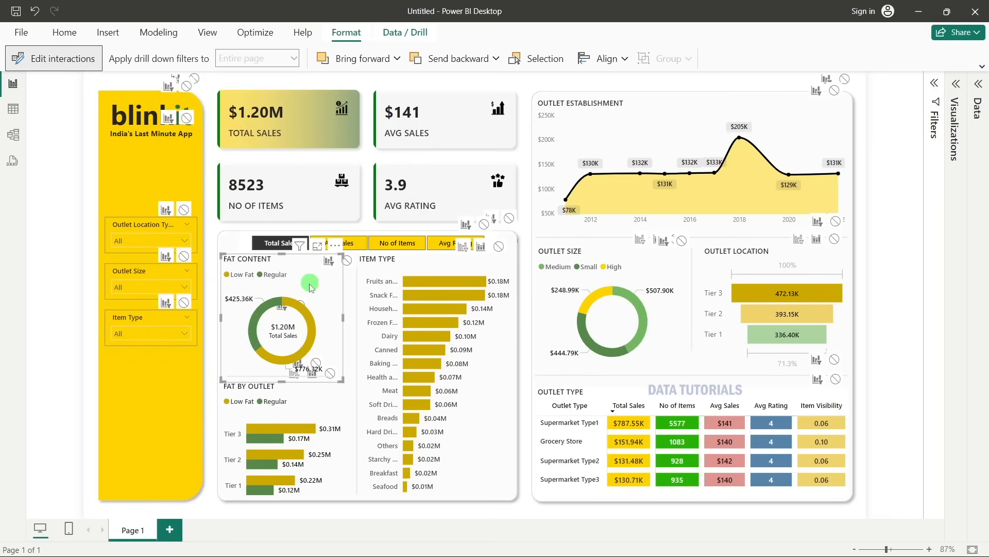
{"action": "left_click", "coordinate": [464, 248]}
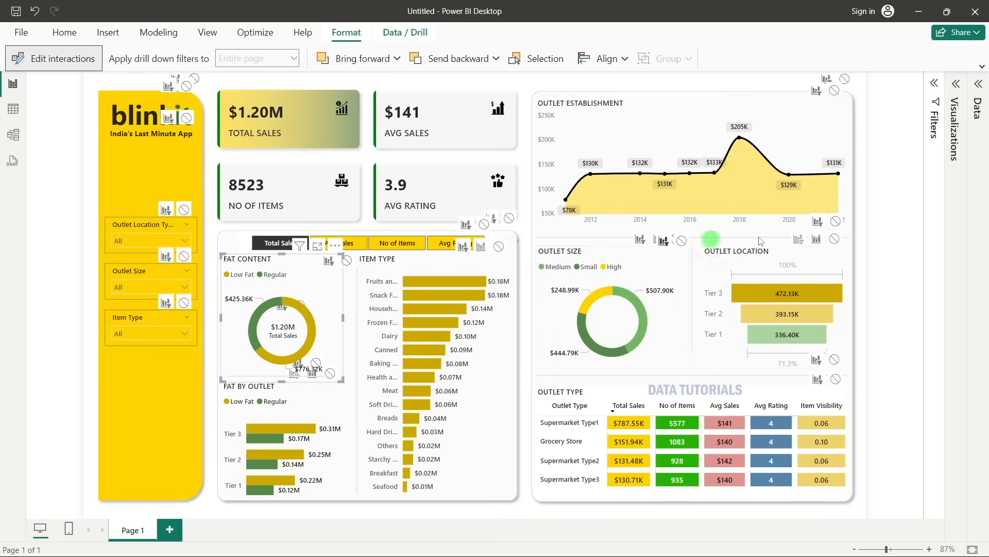
Shift the Fat by Outlet chart to expose its interaction controls, make the Fat Content donut filter it, restore its position and stop editing interactions.
{"action": "left_click", "coordinate": [293, 384]}
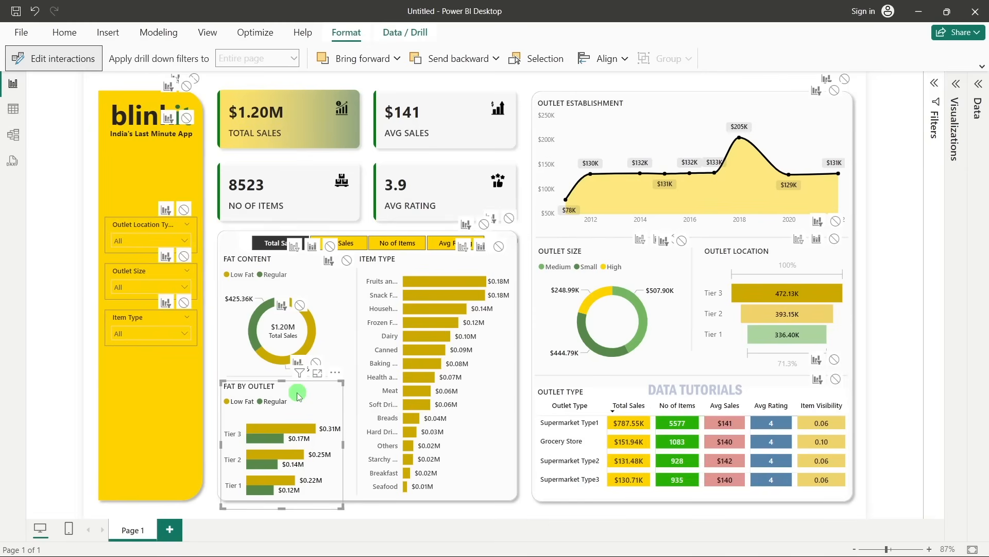
{"action": "left_click", "coordinate": [314, 279]}
{"action": "left_click_drag", "start_coordinate": [310, 384], "coordinate": [307, 411]}
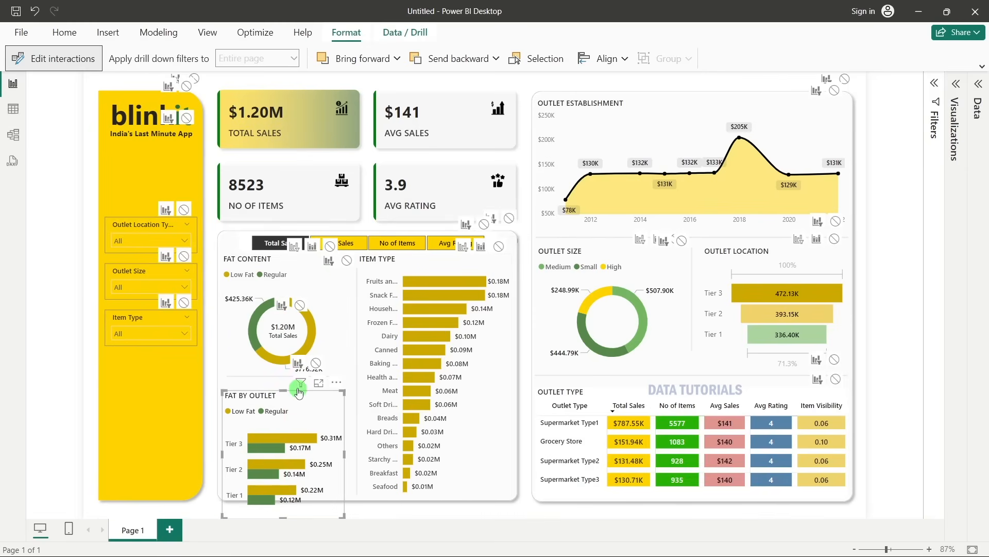
{"action": "left_click", "coordinate": [304, 297]}
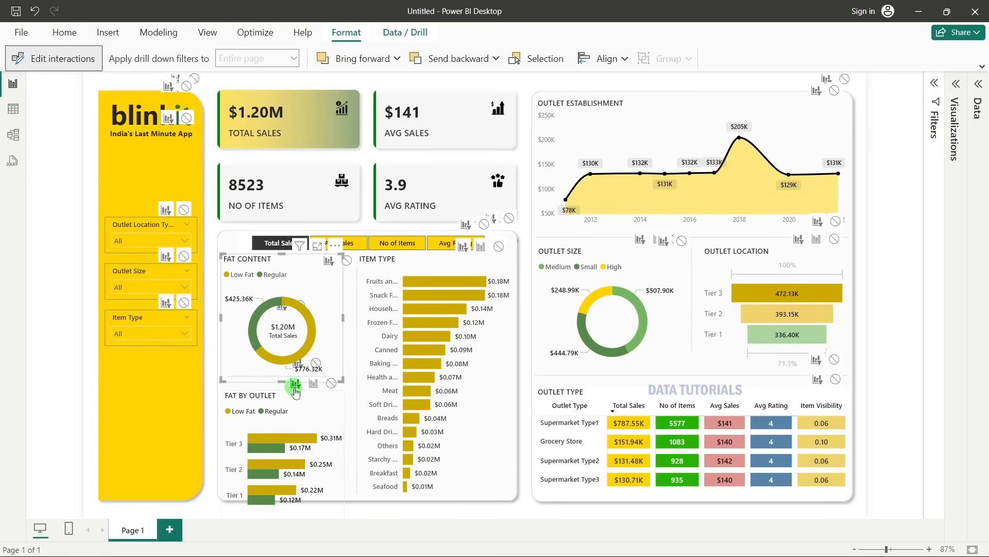
{"action": "left_click_drag", "start_coordinate": [303, 400], "coordinate": [305, 395]}
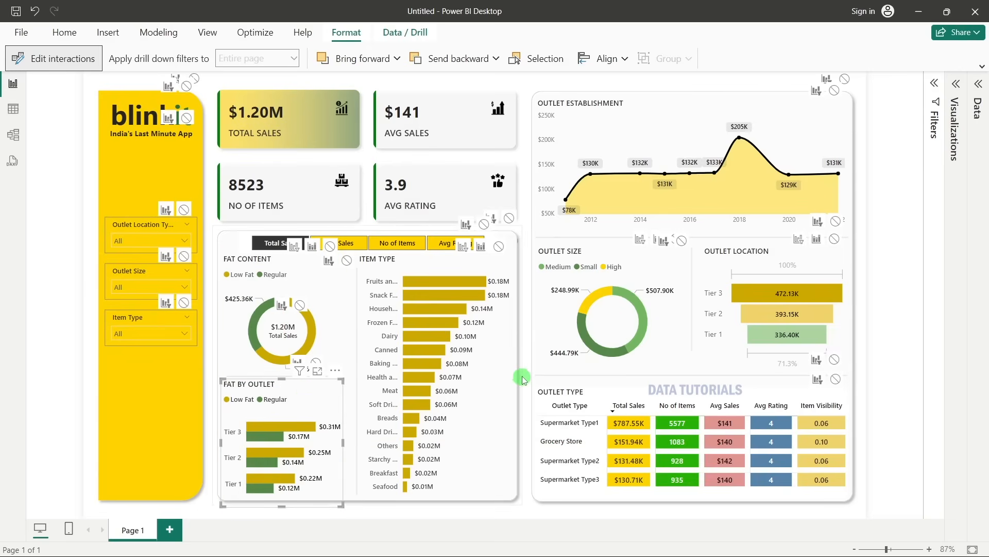
{"action": "left_click", "coordinate": [76, 60]}
{"action": "left_click", "coordinate": [76, 60]}
Test the edited interactions by filtering the report with the Low Fat slice of the Fat Content donut, and clear the selection.
{"action": "left_click", "coordinate": [325, 308]}
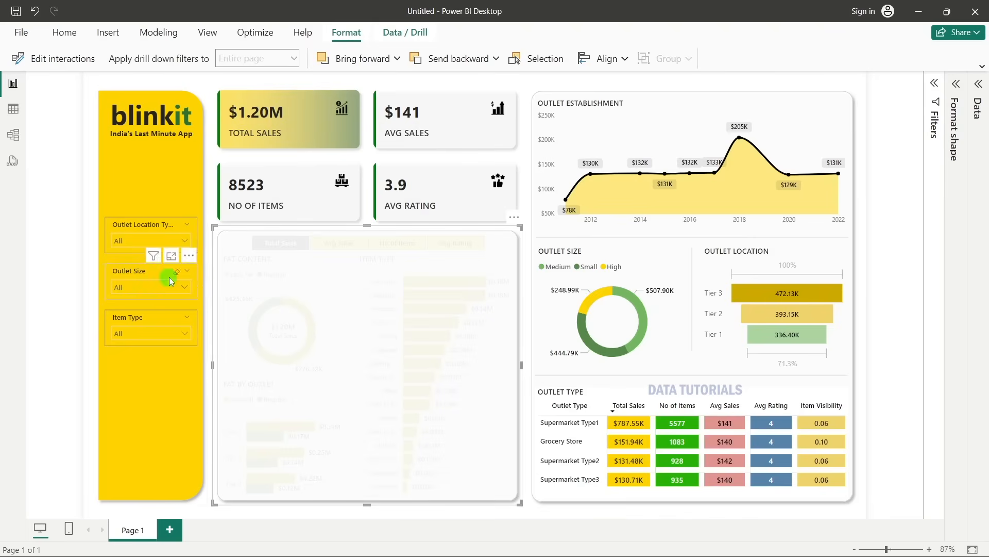
{"action": "left_click", "coordinate": [207, 289]}
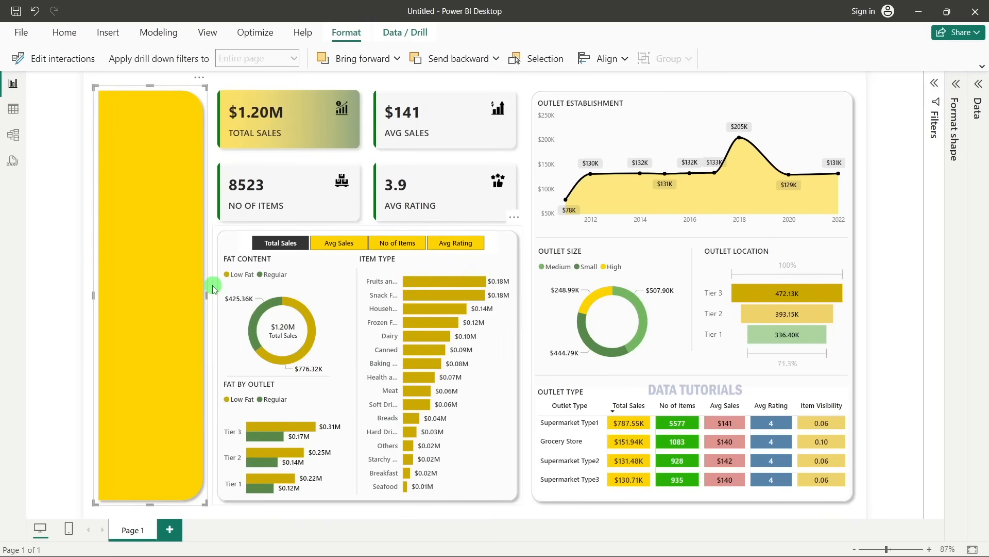
{"action": "left_click", "coordinate": [214, 288]}
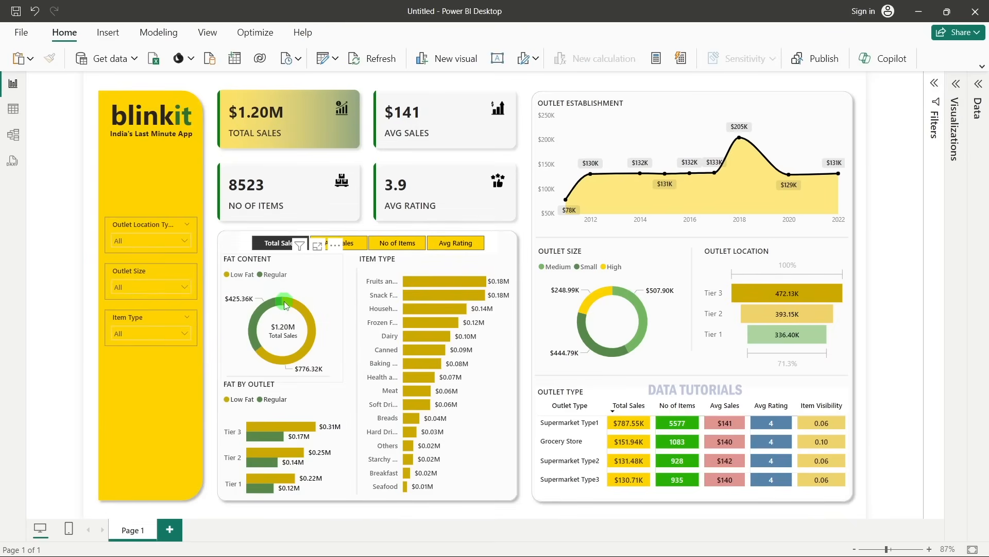
{"action": "left_click", "coordinate": [285, 299]}
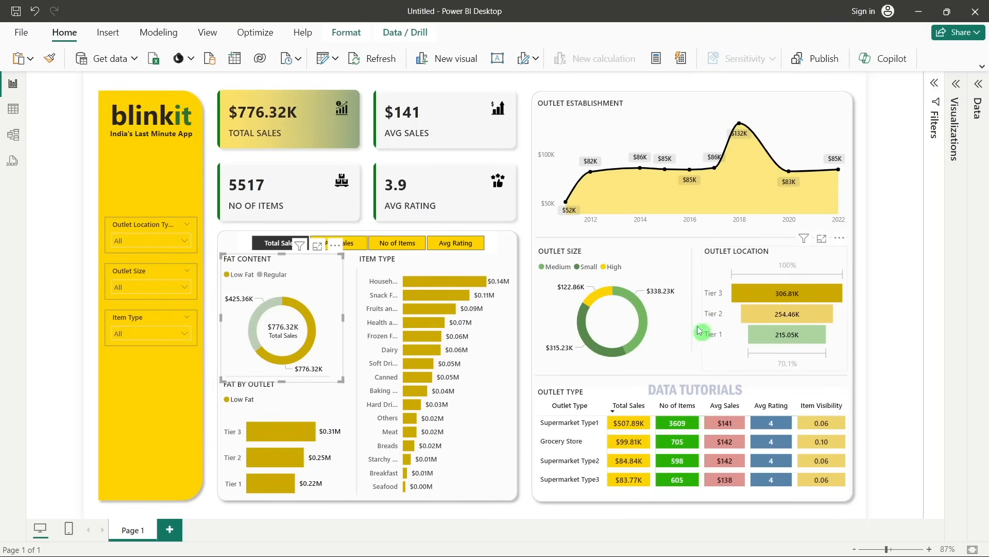
{"action": "left_click", "coordinate": [305, 308]}
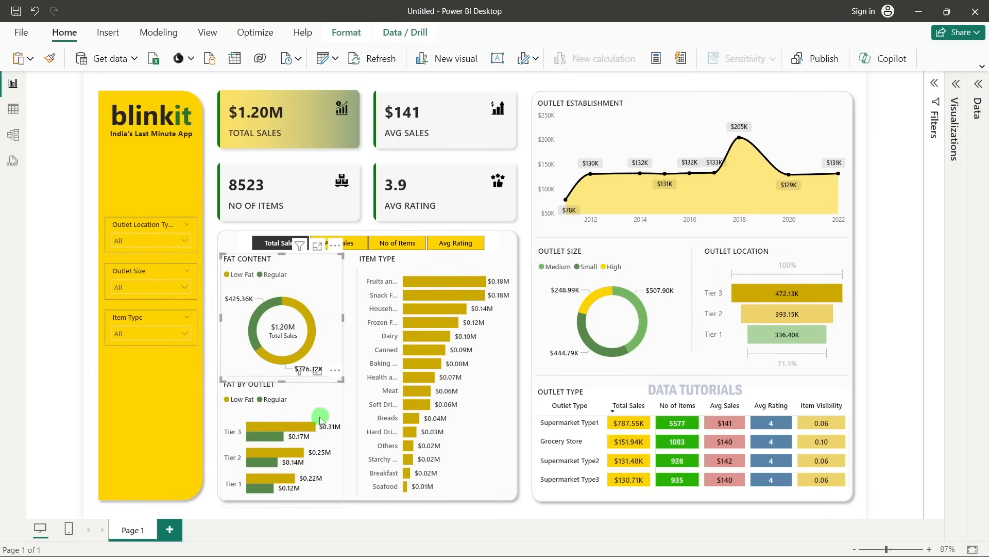
Test the High slice of the Outlet Size donut, and set the donut to filter the Outlet Location, Fat Content and Item Type charts.
{"action": "left_click", "coordinate": [601, 294]}
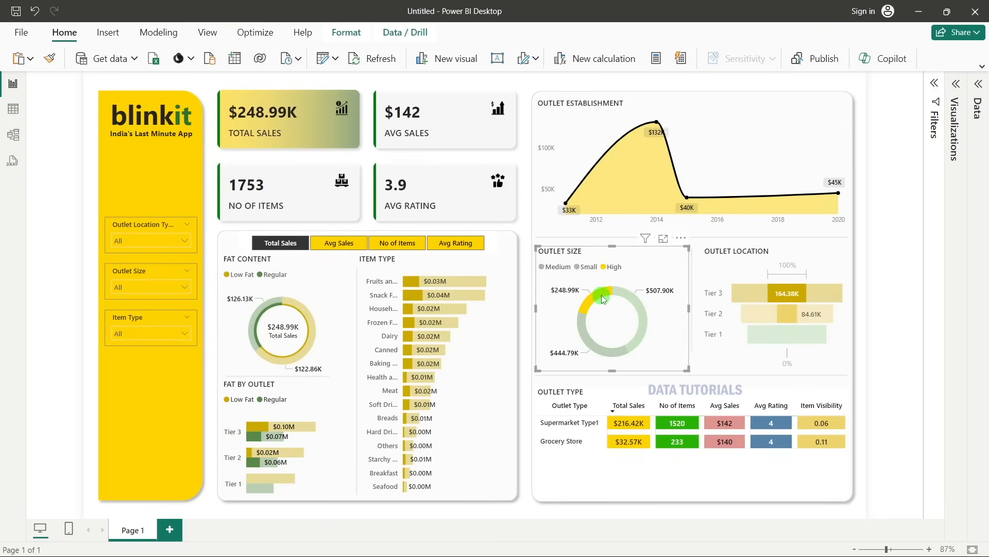
{"action": "left_click", "coordinate": [602, 294]}
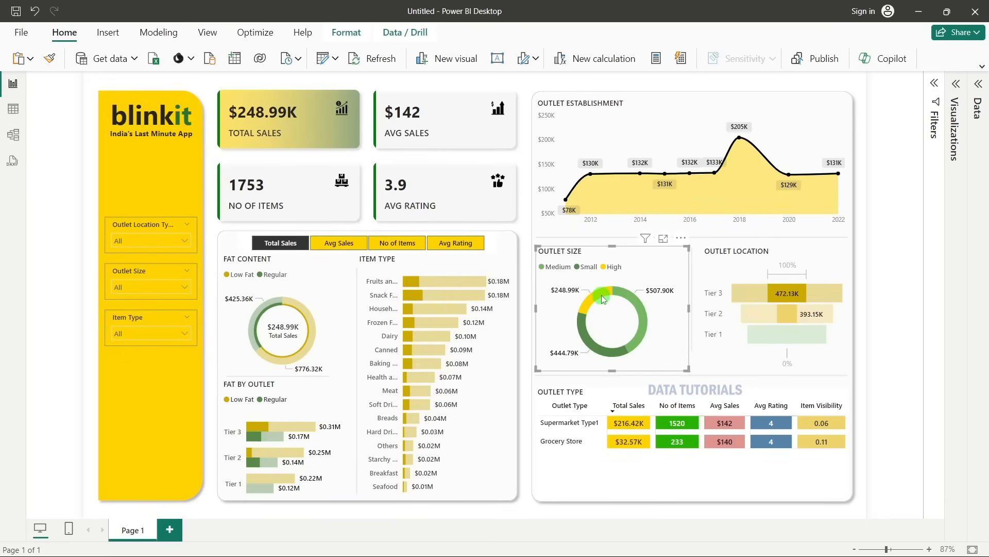
{"action": "left_click", "coordinate": [348, 34]}
{"action": "left_click", "coordinate": [51, 58]}
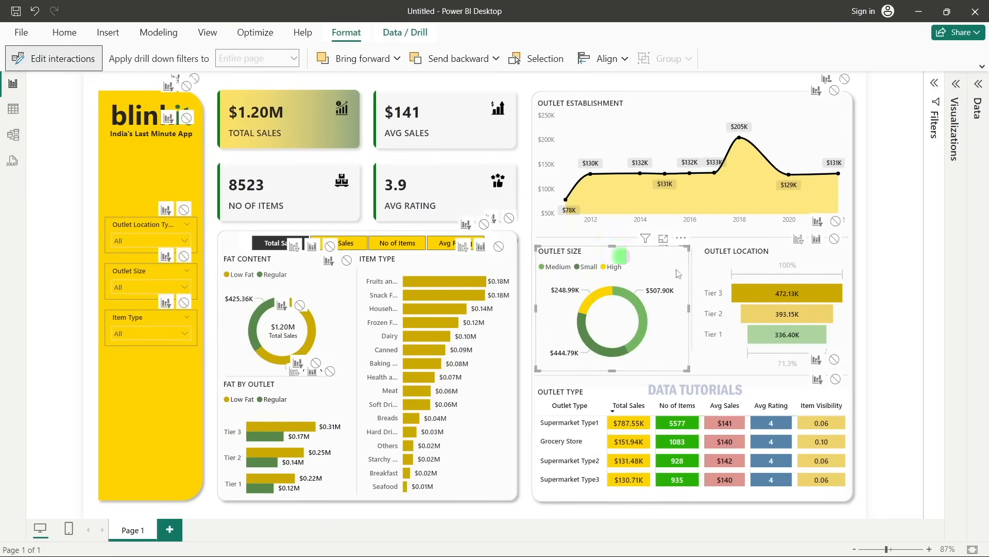
{"action": "left_click", "coordinate": [798, 240]}
{"action": "left_click", "coordinate": [295, 372]}
{"action": "left_click", "coordinate": [464, 247]}
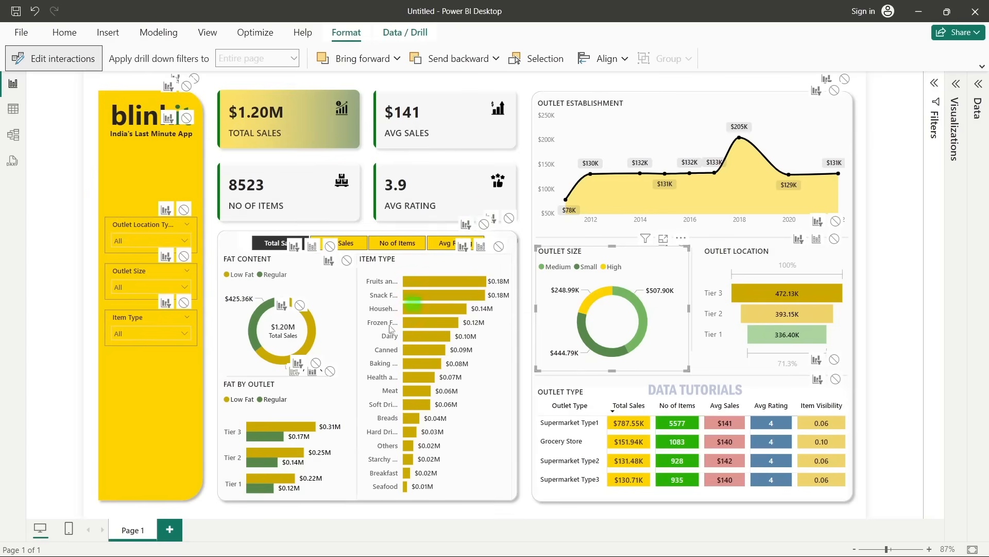
Move the Fat by Outlet chart down slightly, and set the Outlet Size donut to filter it with High selected.
{"action": "left_click", "coordinate": [312, 401]}
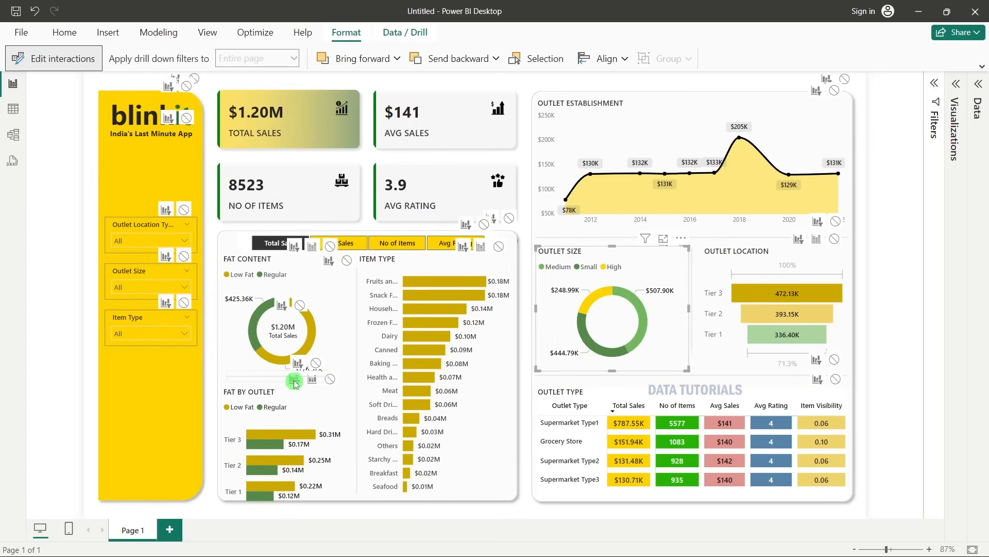
{"action": "left_click", "coordinate": [286, 384]}
{"action": "left_click", "coordinate": [614, 266]}
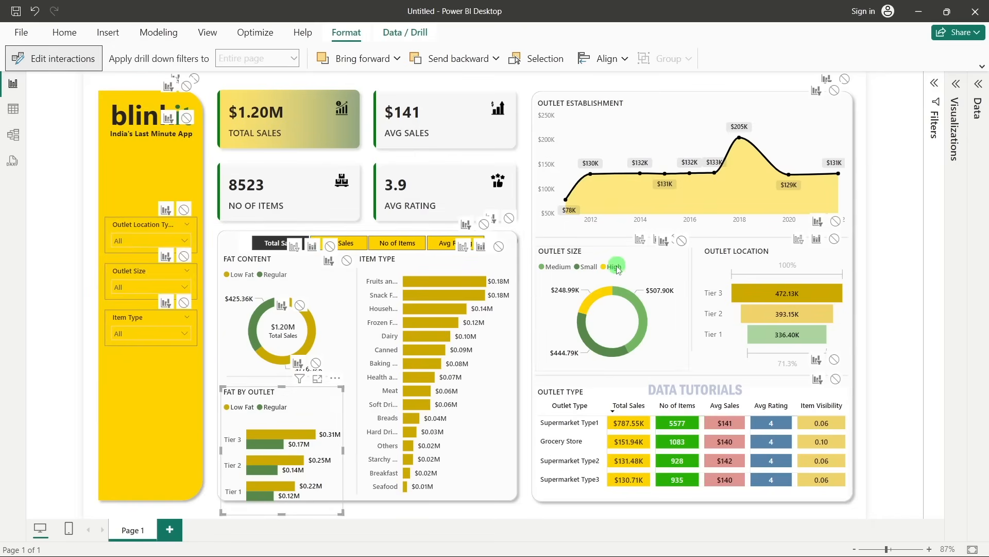
{"action": "left_click", "coordinate": [294, 379]}
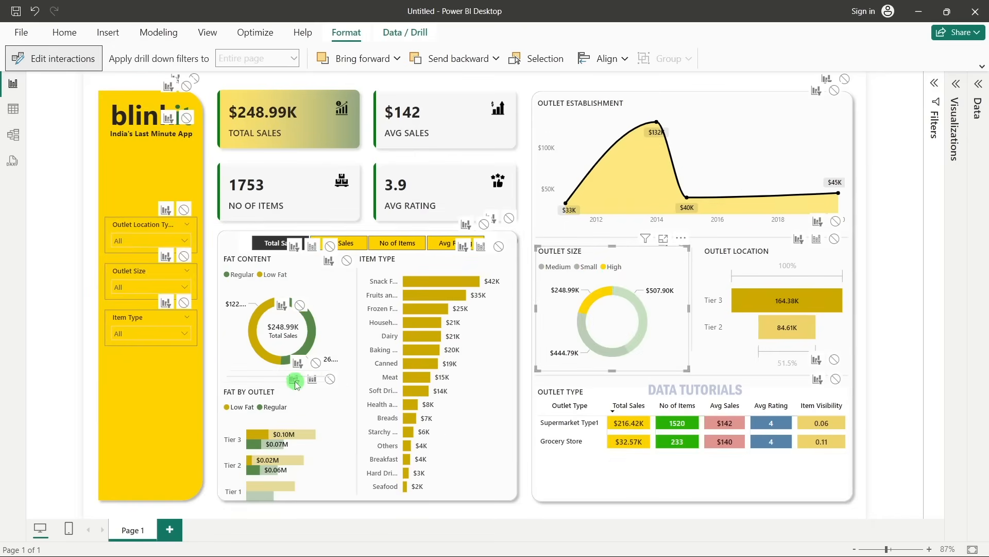
{"action": "left_click", "coordinate": [301, 420]}
{"action": "left_click", "coordinate": [567, 254]}
{"action": "left_click", "coordinate": [611, 253]}
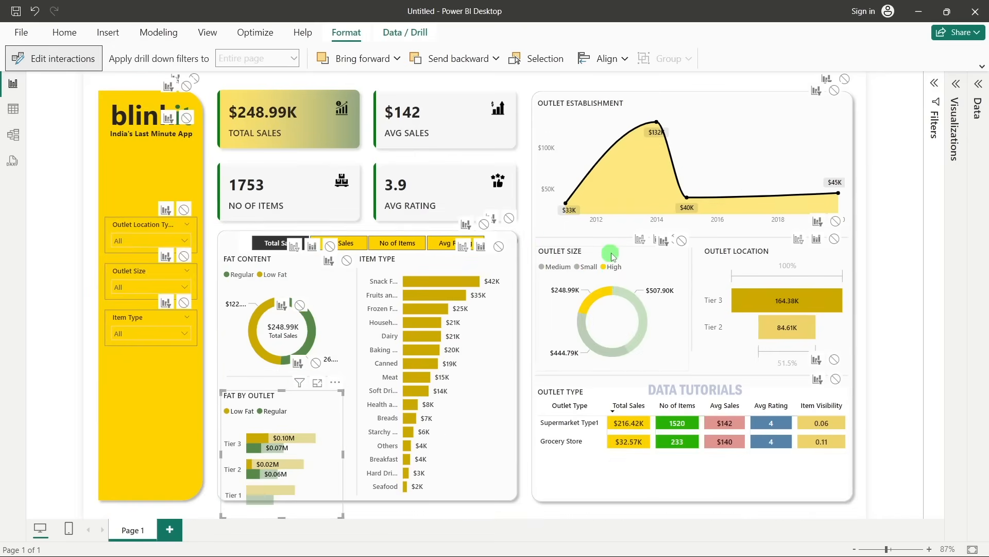
{"action": "left_click", "coordinate": [296, 383]}
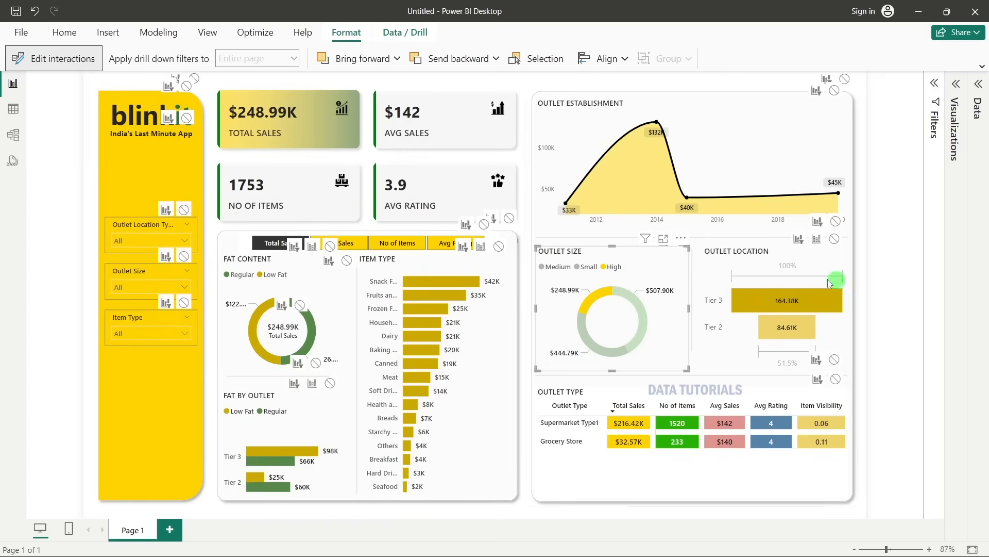
Check the Outlet Size donut's filtering across the report by toggling its High slice, and clear the selection.
{"action": "left_click", "coordinate": [698, 269]}
{"action": "left_click", "coordinate": [864, 251]}
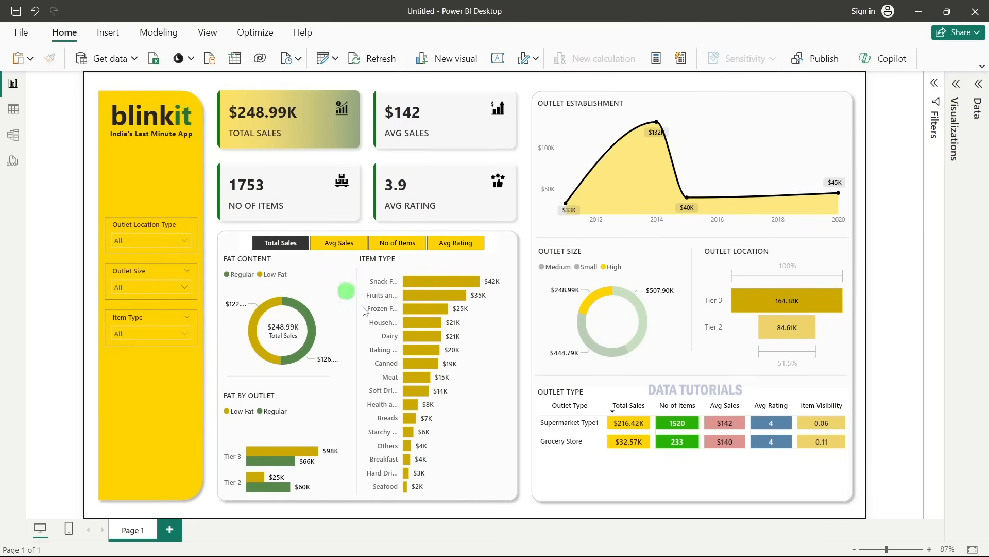
{"action": "left_click", "coordinate": [603, 292]}
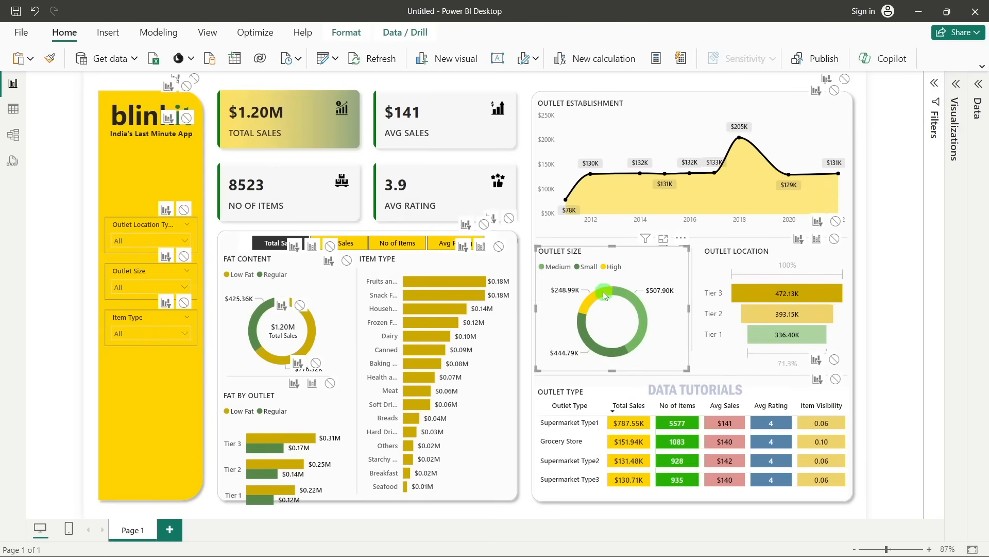
{"action": "left_click", "coordinate": [603, 292]}
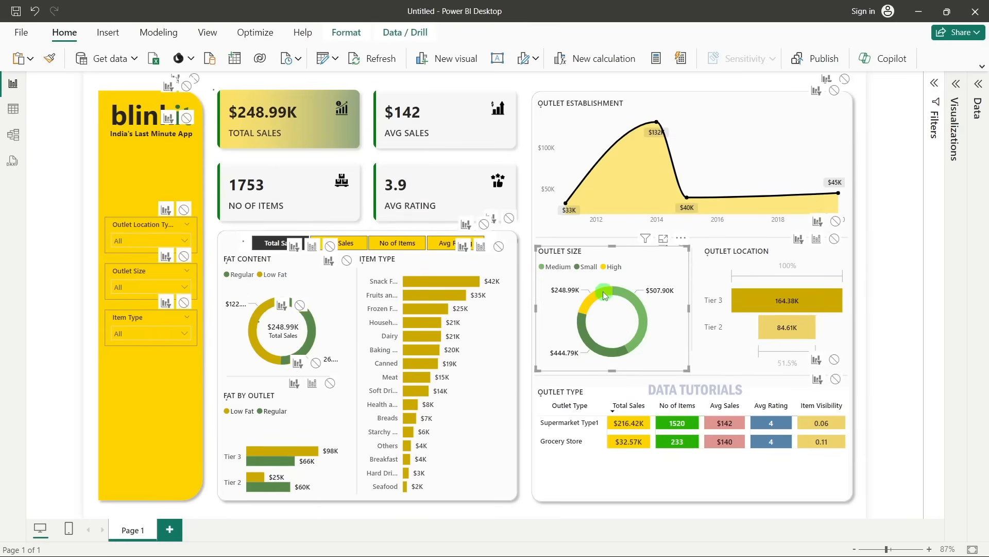
{"action": "left_click", "coordinate": [603, 292]}
Move the Fat by Outlet chart back up to its place beneath the Fat Content donut.
{"action": "left_click", "coordinate": [301, 400]}
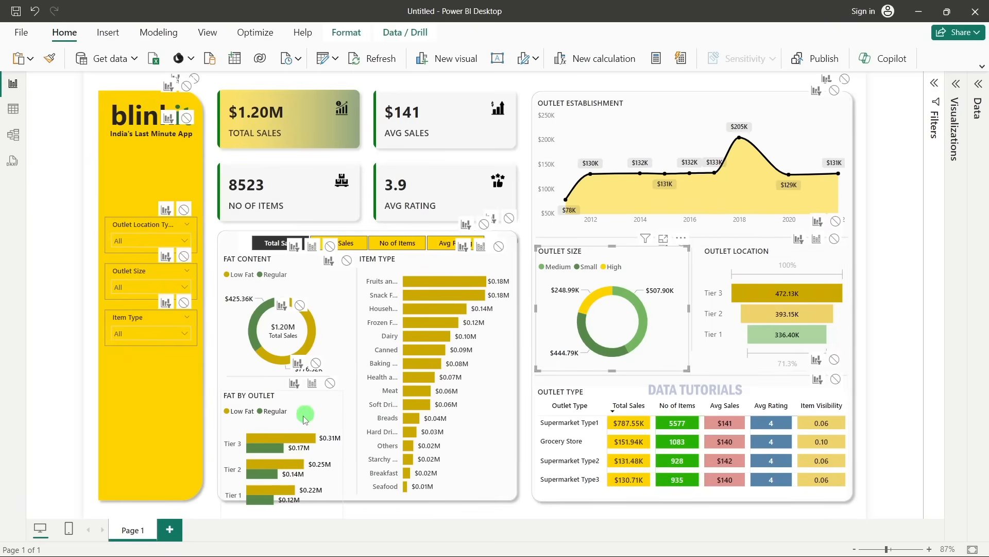
{"action": "left_click_drag", "start_coordinate": [316, 409], "coordinate": [309, 397]}
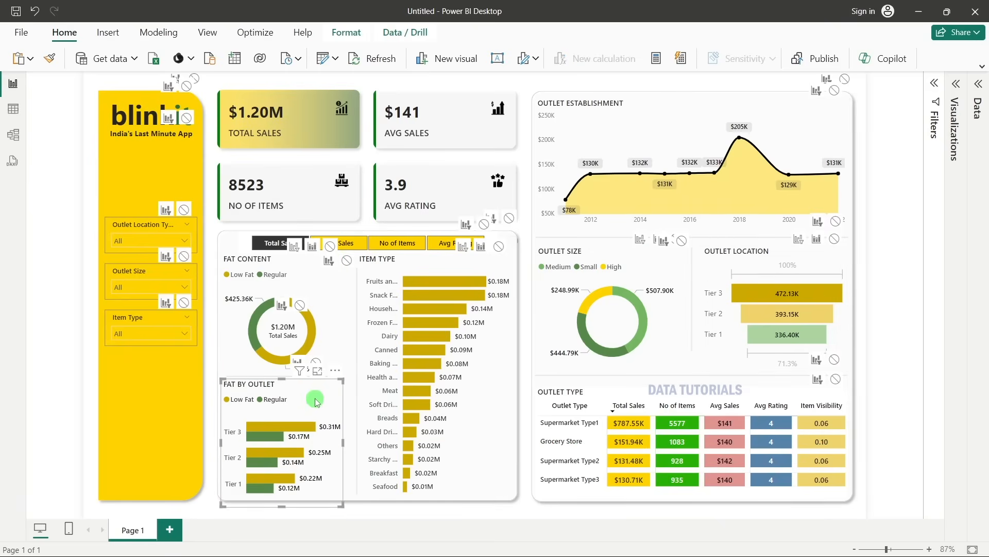
Turn off interaction editing for the report's visuals, using the Item Type chart, and clear the selection.
{"action": "left_click", "coordinate": [53, 286]}
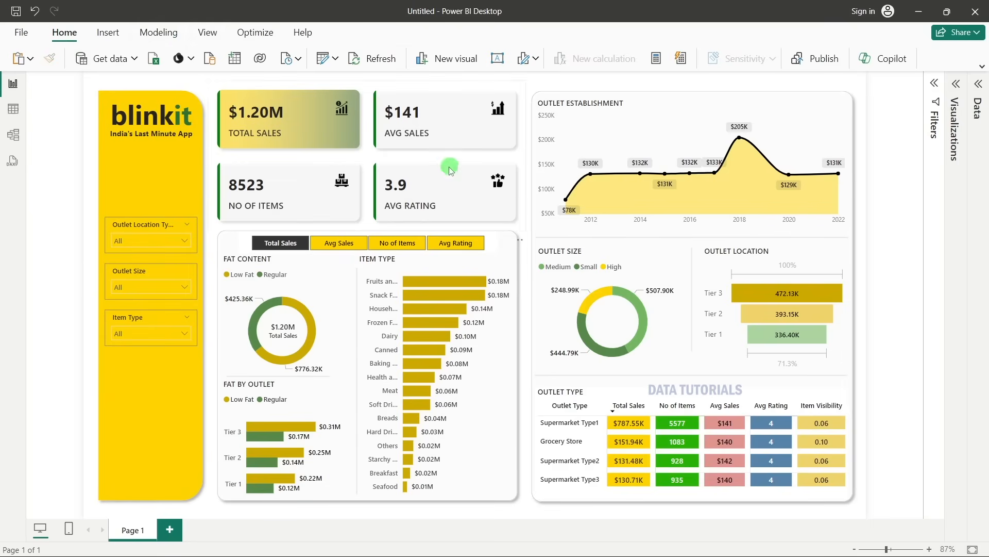
{"action": "left_click", "coordinate": [490, 256]}
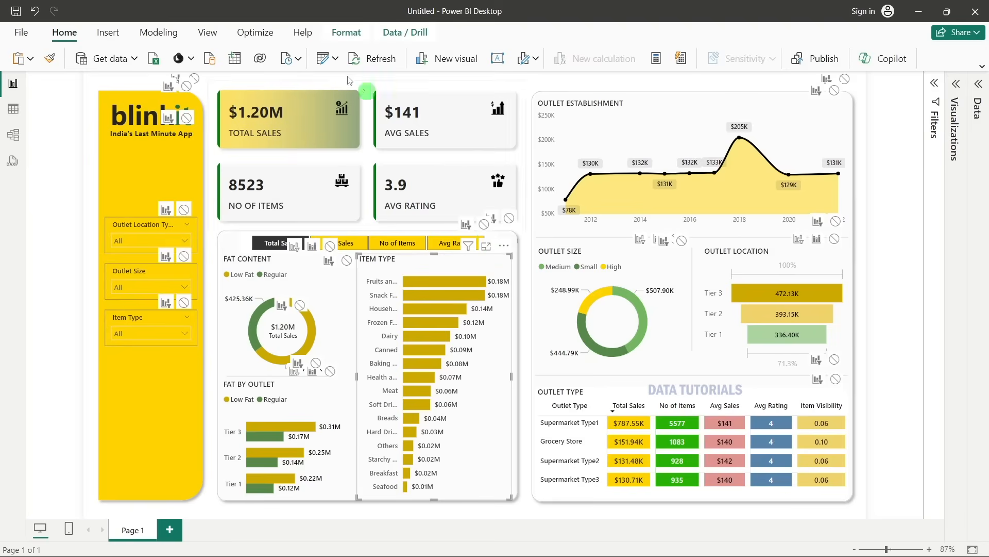
{"action": "left_click", "coordinate": [347, 32]}
{"action": "left_click", "coordinate": [49, 61]}
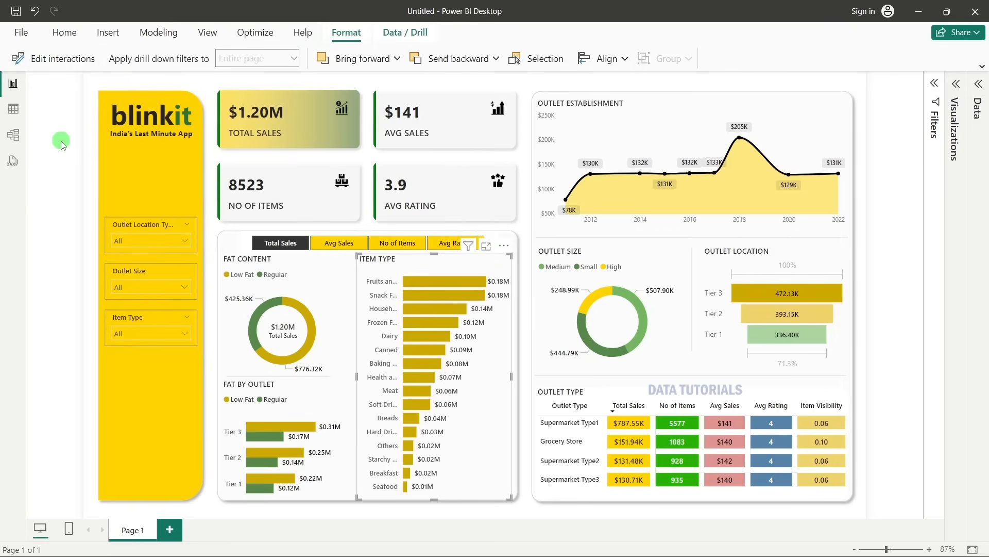
{"action": "left_click", "coordinate": [865, 264]}
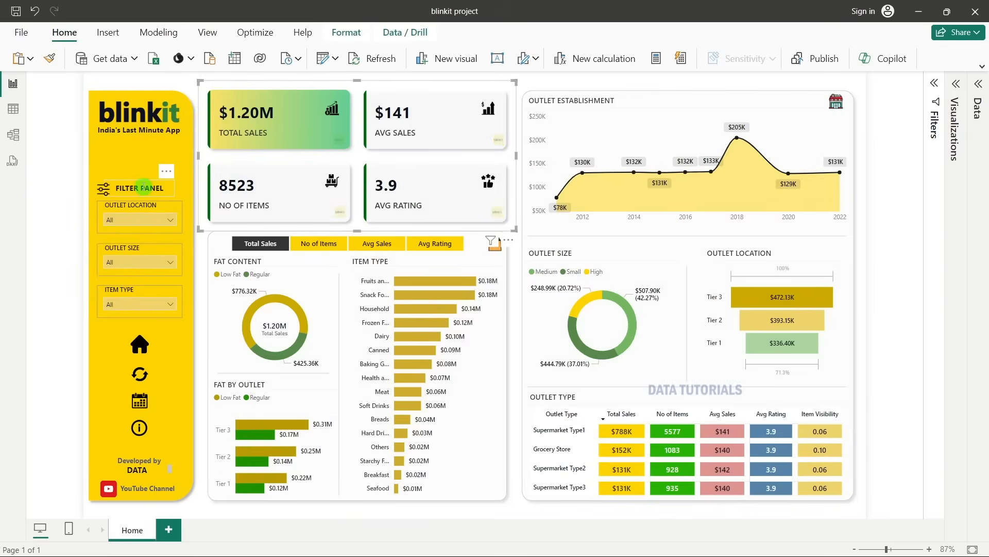
Copy the FILTER PANEL heading from the blinkit project reference report into the dashboard and place it just above the Outlet Location Type slicer.
{"action": "double_click", "coordinate": [139, 184]}
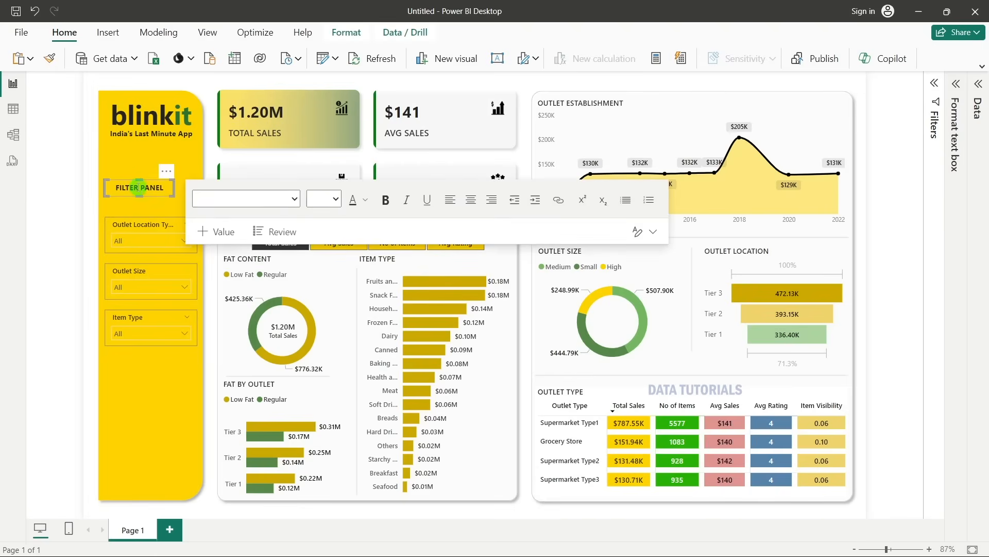
{"action": "key", "text": "Escape"}
{"action": "left_click_drag", "start_coordinate": [158, 202], "coordinate": [165, 212]}
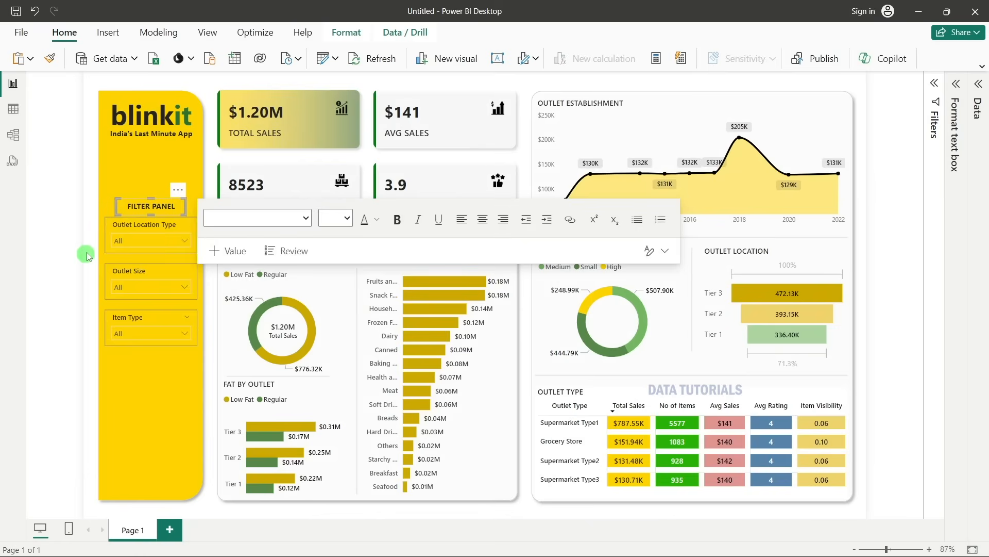
{"action": "left_click", "coordinate": [86, 256]}
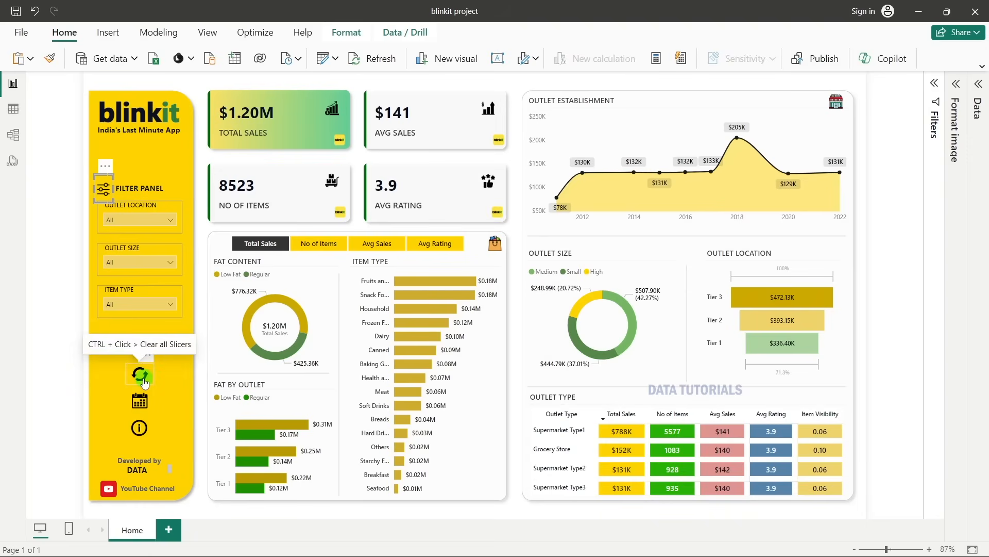
Test the blinkit project reference report's slicers with Outlet Location Tier 2 and Outlet Size Small, and clear them all with its reset action.
{"action": "left_click", "coordinate": [116, 220]}
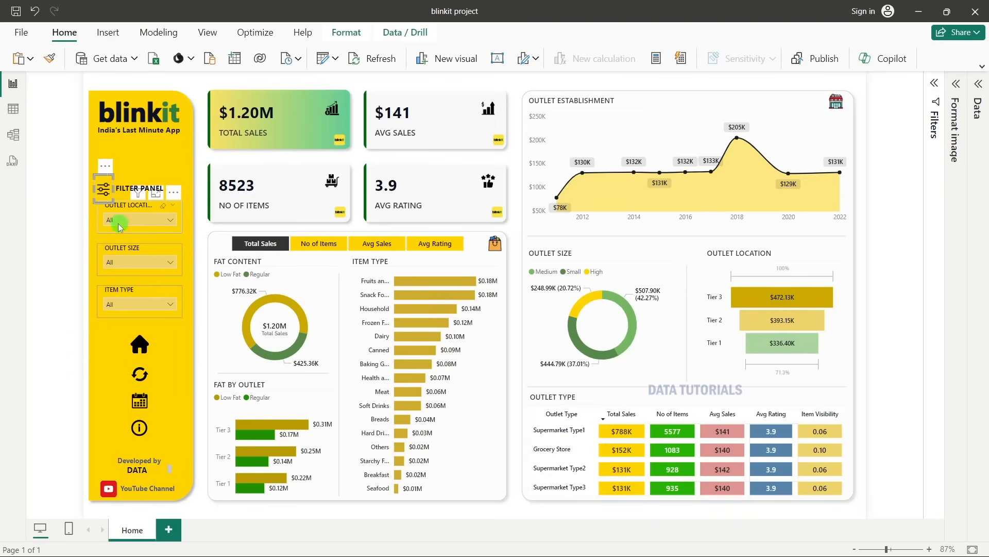
{"action": "left_click", "coordinate": [112, 242]}
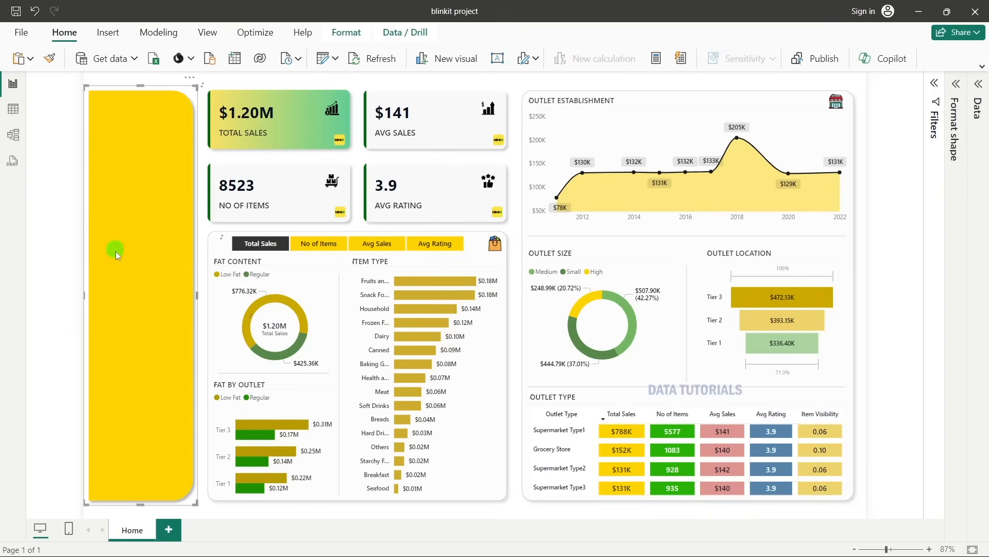
{"action": "left_click", "coordinate": [199, 275]}
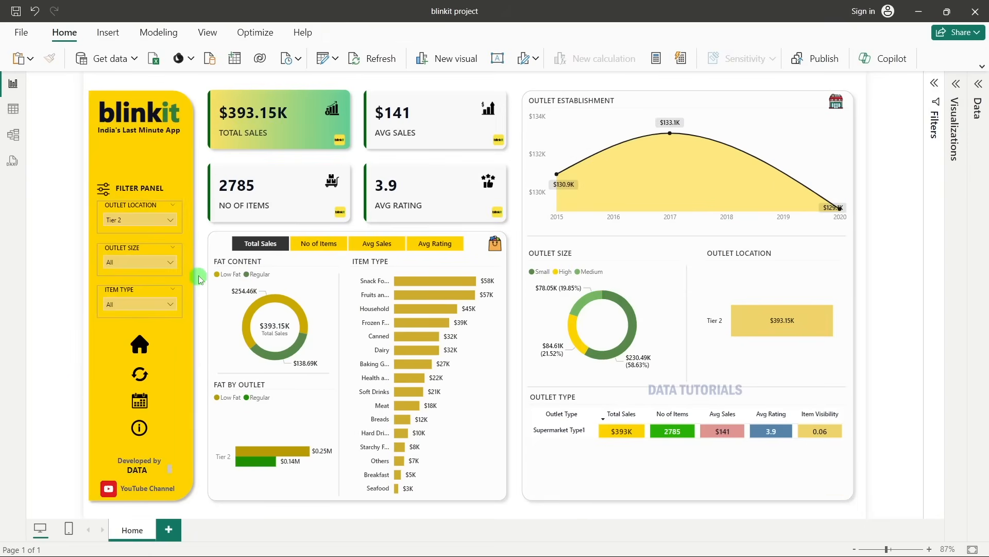
{"action": "left_click", "coordinate": [139, 262]}
{"action": "left_click", "coordinate": [118, 294]}
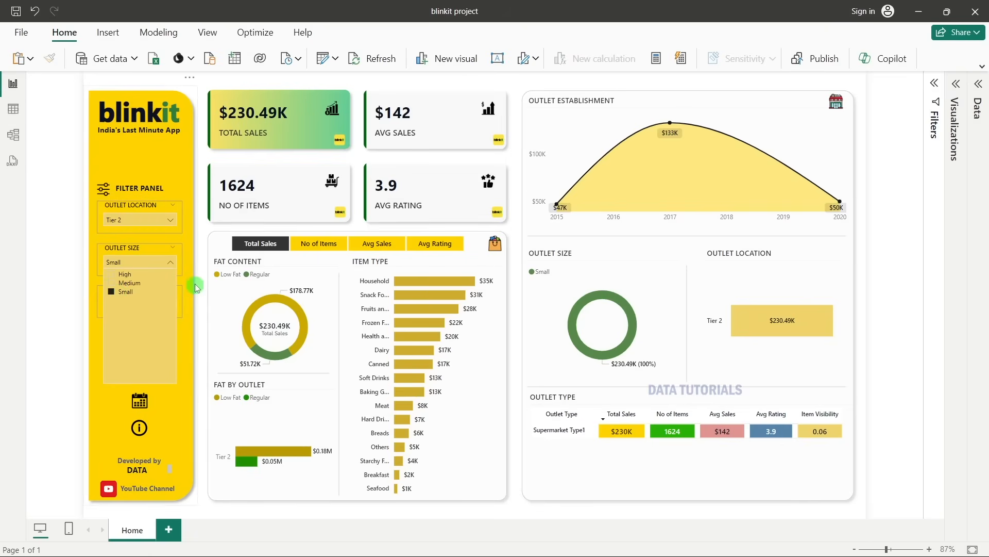
{"action": "left_click", "coordinate": [202, 283]}
{"action": "left_click", "coordinate": [861, 250]}
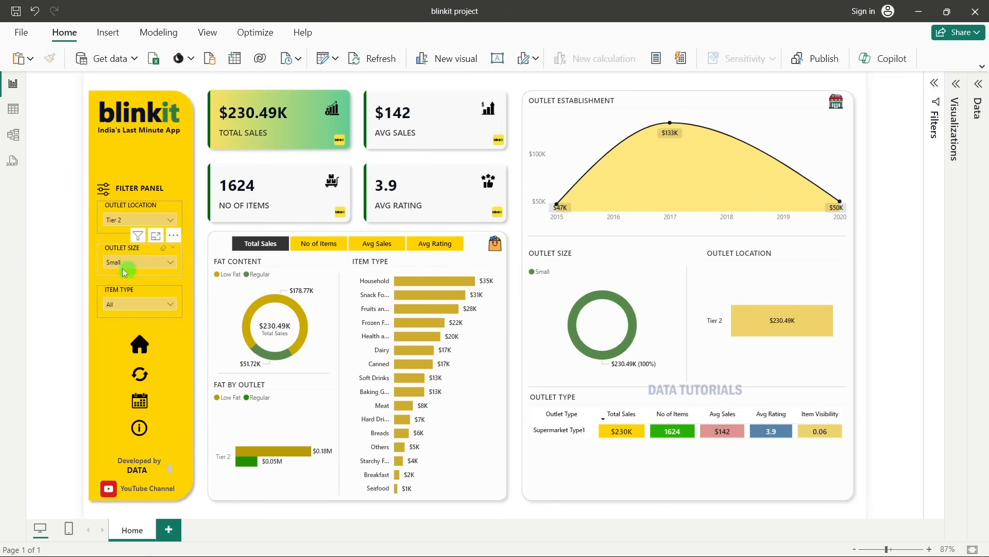
{"action": "left_click", "coordinate": [143, 378], "text": "ctrl"}
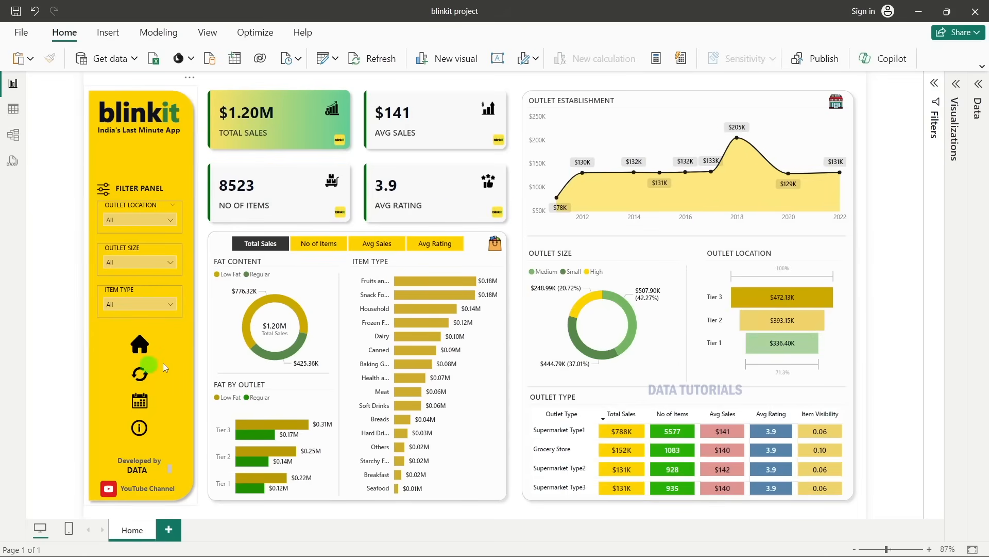
Examine the information and calendar actions in the reference report's side panel.
{"action": "left_click", "coordinate": [139, 434]}
{"action": "mouse_move", "coordinate": [140, 437]}
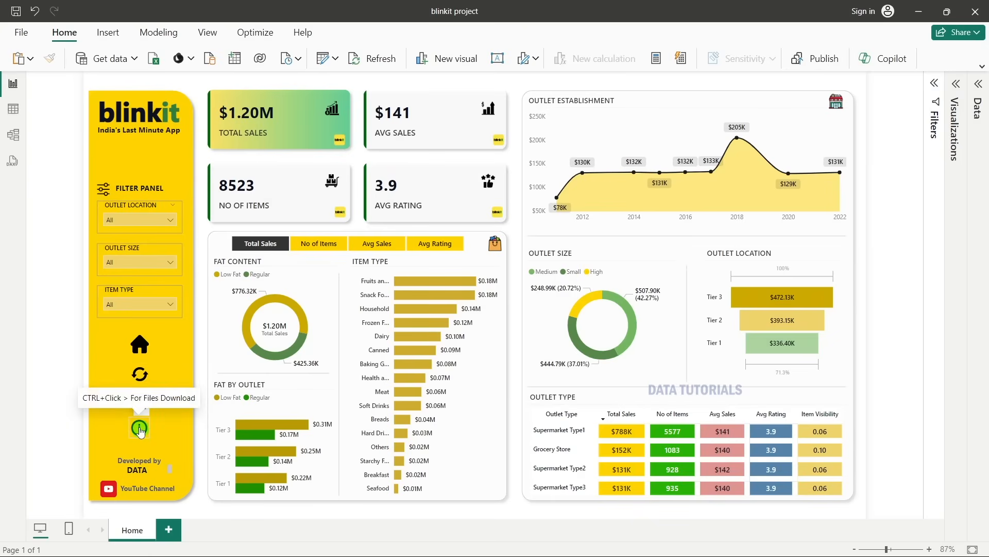
{"action": "left_click", "coordinate": [73, 369]}
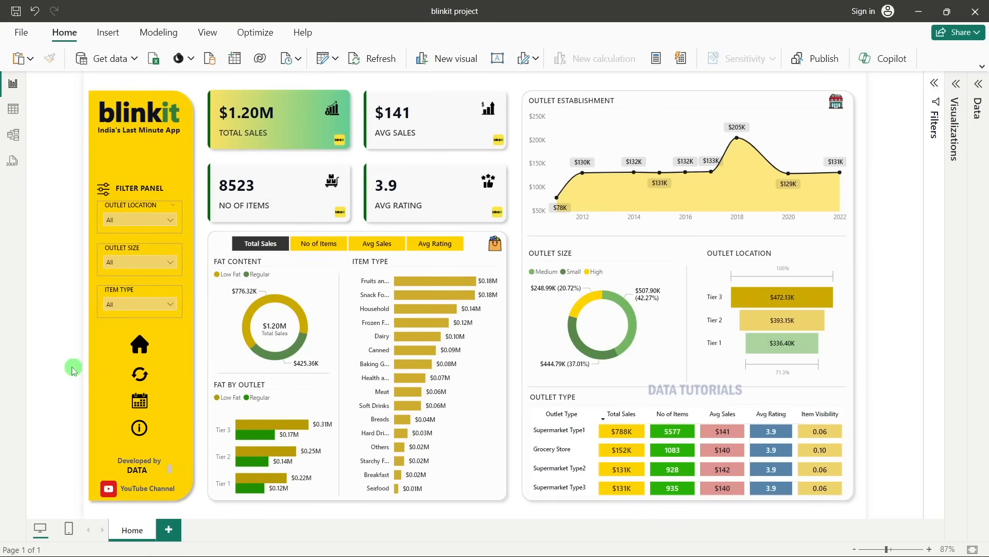
{"action": "left_click", "coordinate": [150, 409]}
{"action": "left_click", "coordinate": [76, 354]}
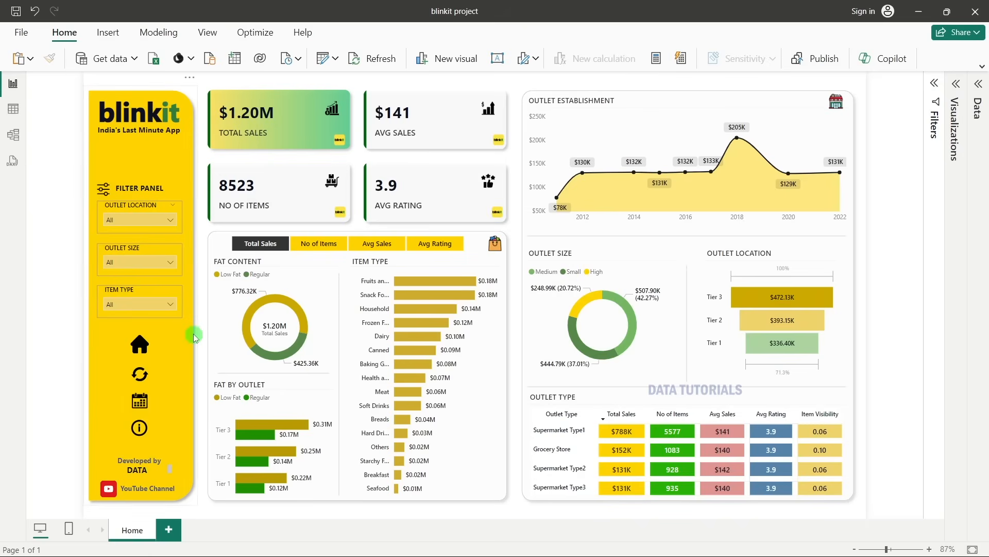